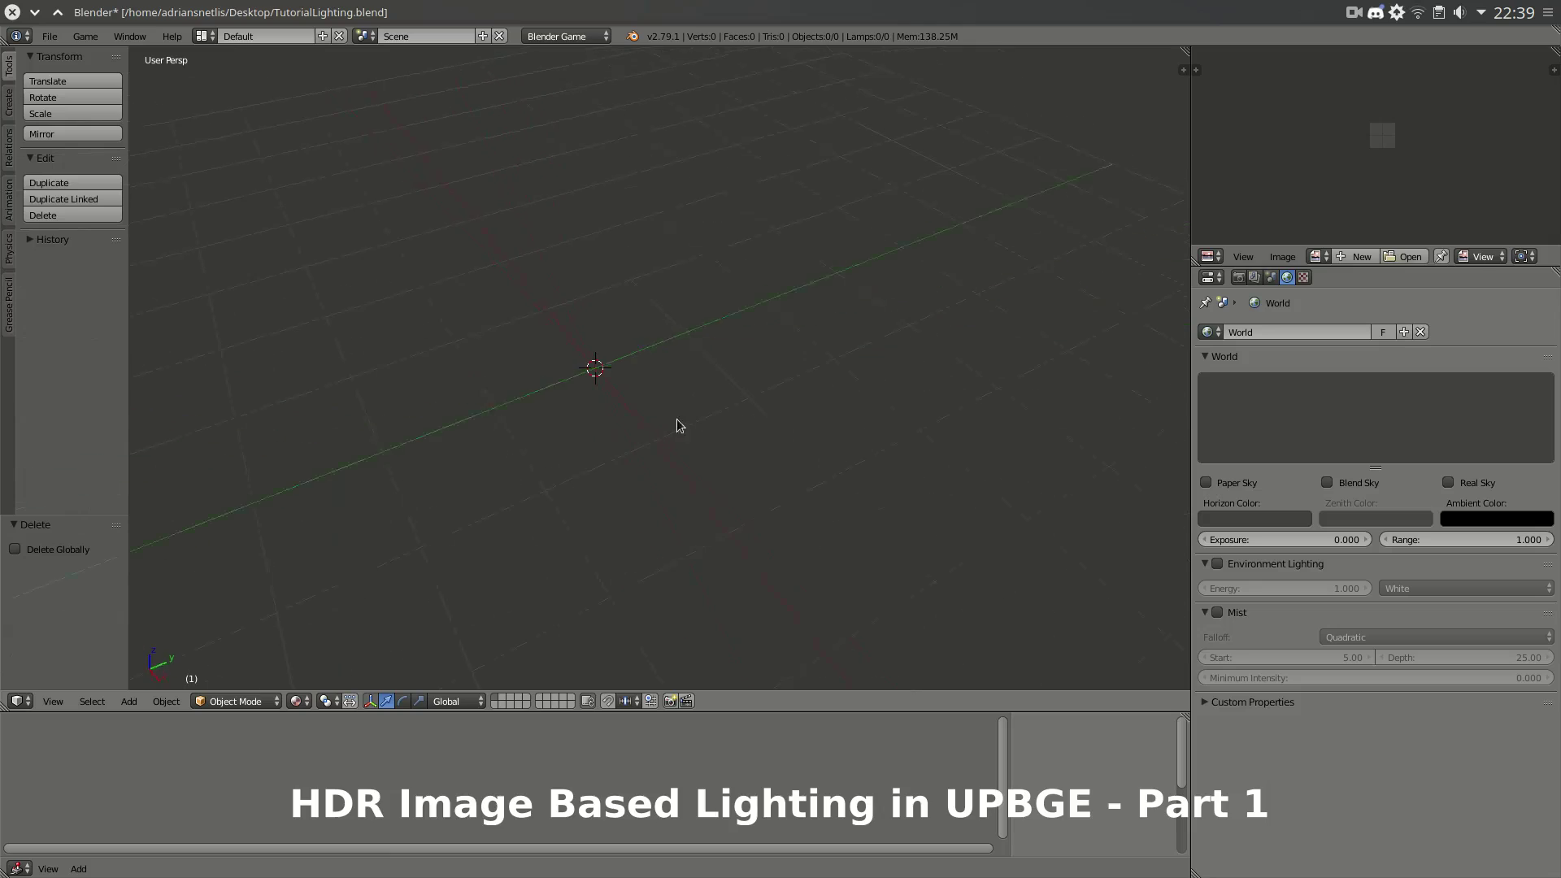
pyautogui.moveTo(680, 424); pyautogui.dragTo(722, 419, button='middle')
pyautogui.moveTo(406, 392); pyautogui.dragTo(708, 398, button='middle')
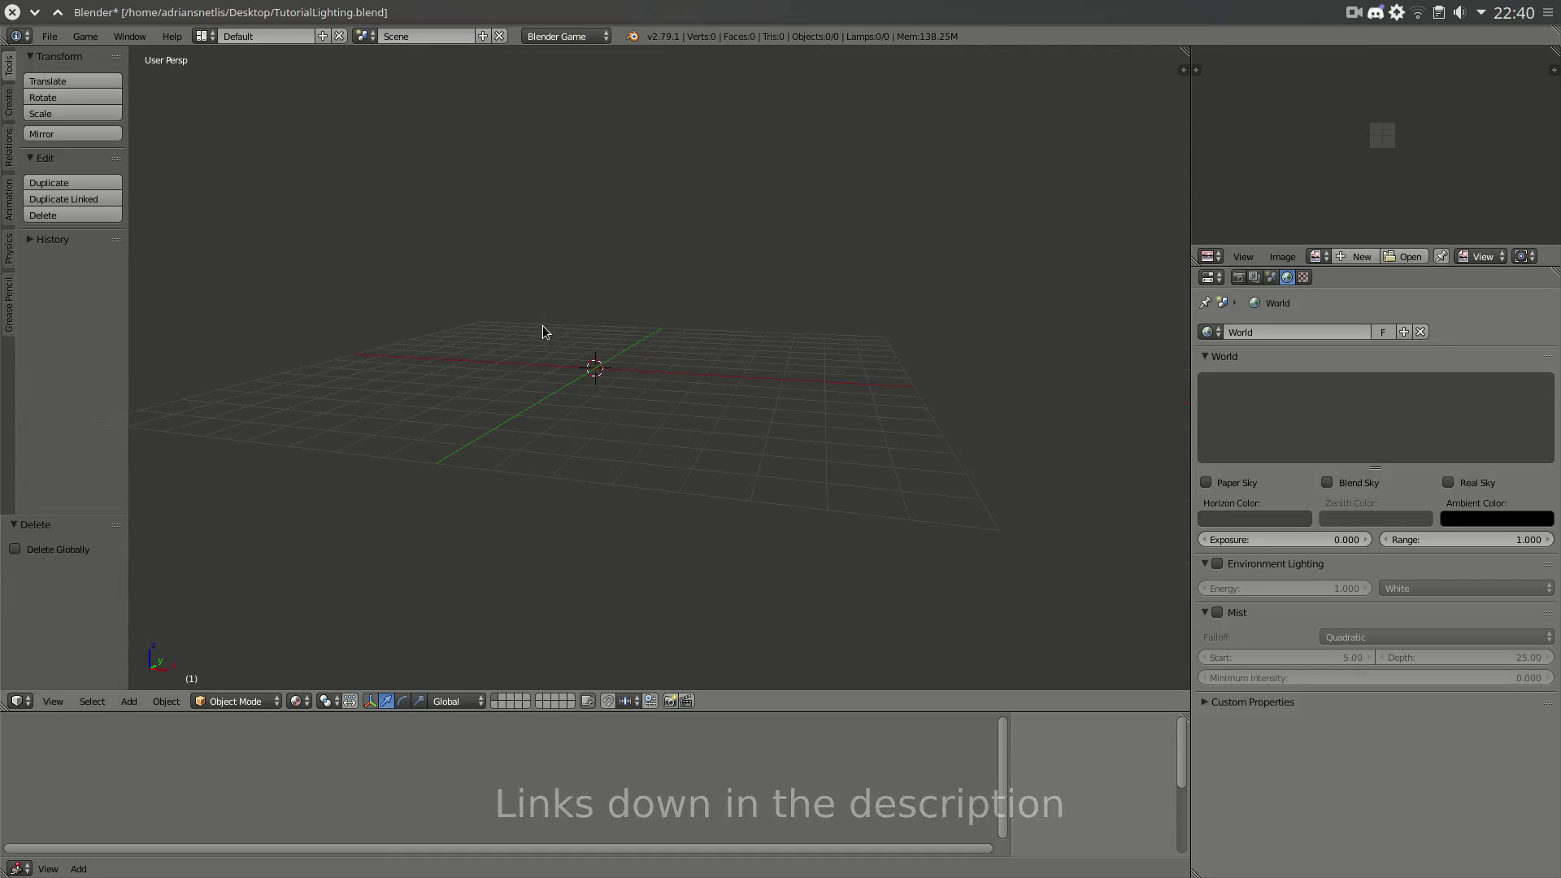
pyautogui.moveTo(543, 325); pyautogui.dragTo(513, 339, button='middle')
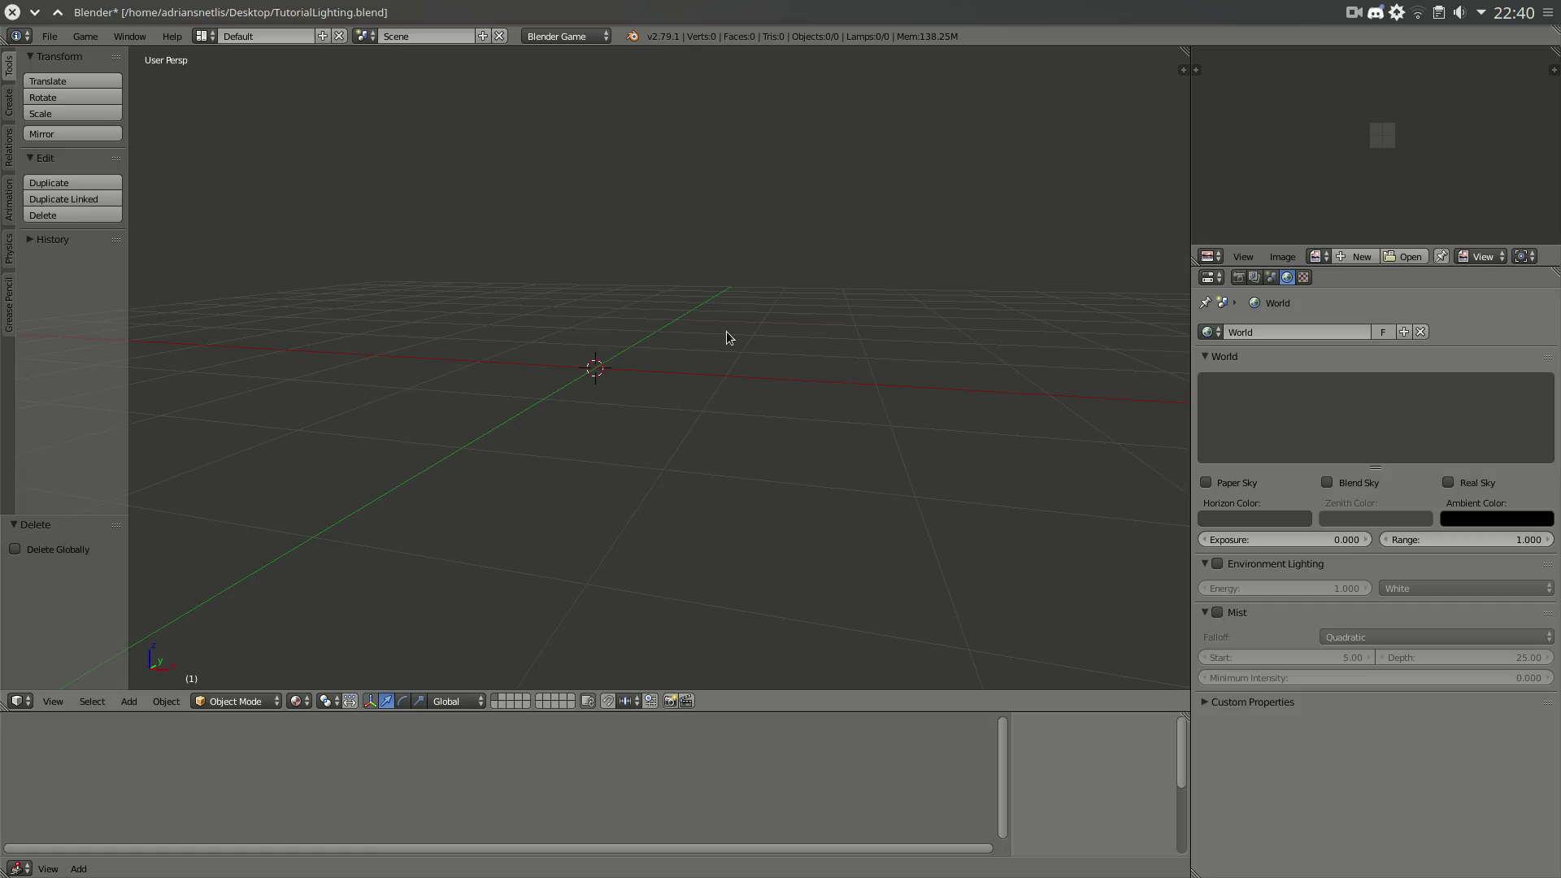
pyautogui.moveTo(726, 332); pyautogui.dragTo(810, 376, button='middle')
pyautogui.moveTo(703, 386); pyautogui.dragTo(478, 427, button='middle')
pyautogui.press('n')
pyautogui.press('t')
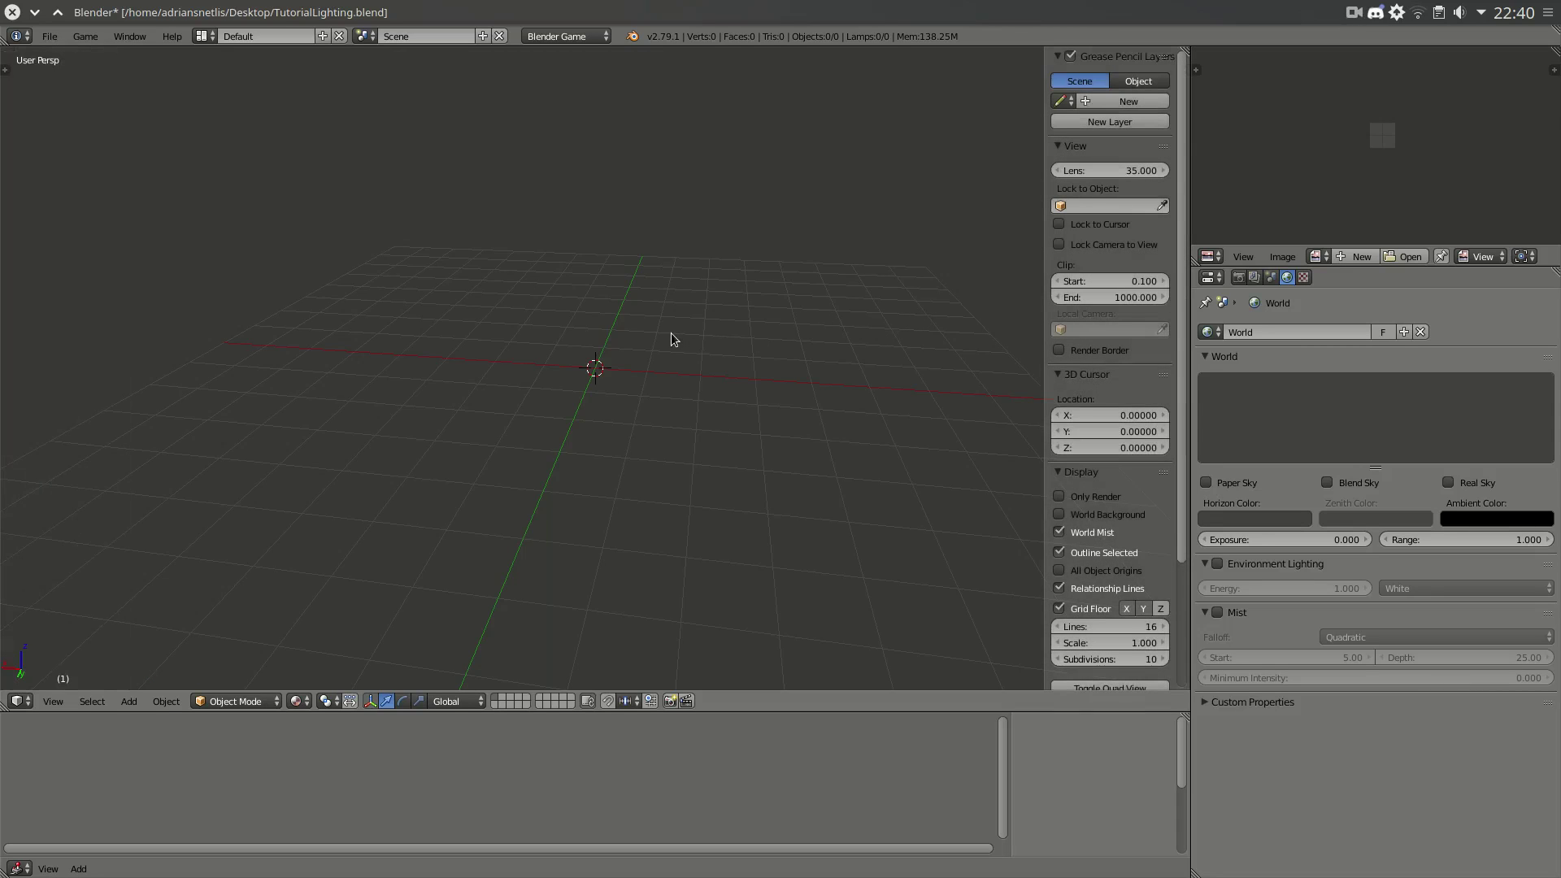
pyautogui.press('n')
pyautogui.moveTo(626, 336); pyautogui.dragTo(983, 278, button='middle')
pyautogui.scroll(-10, 474, 376)
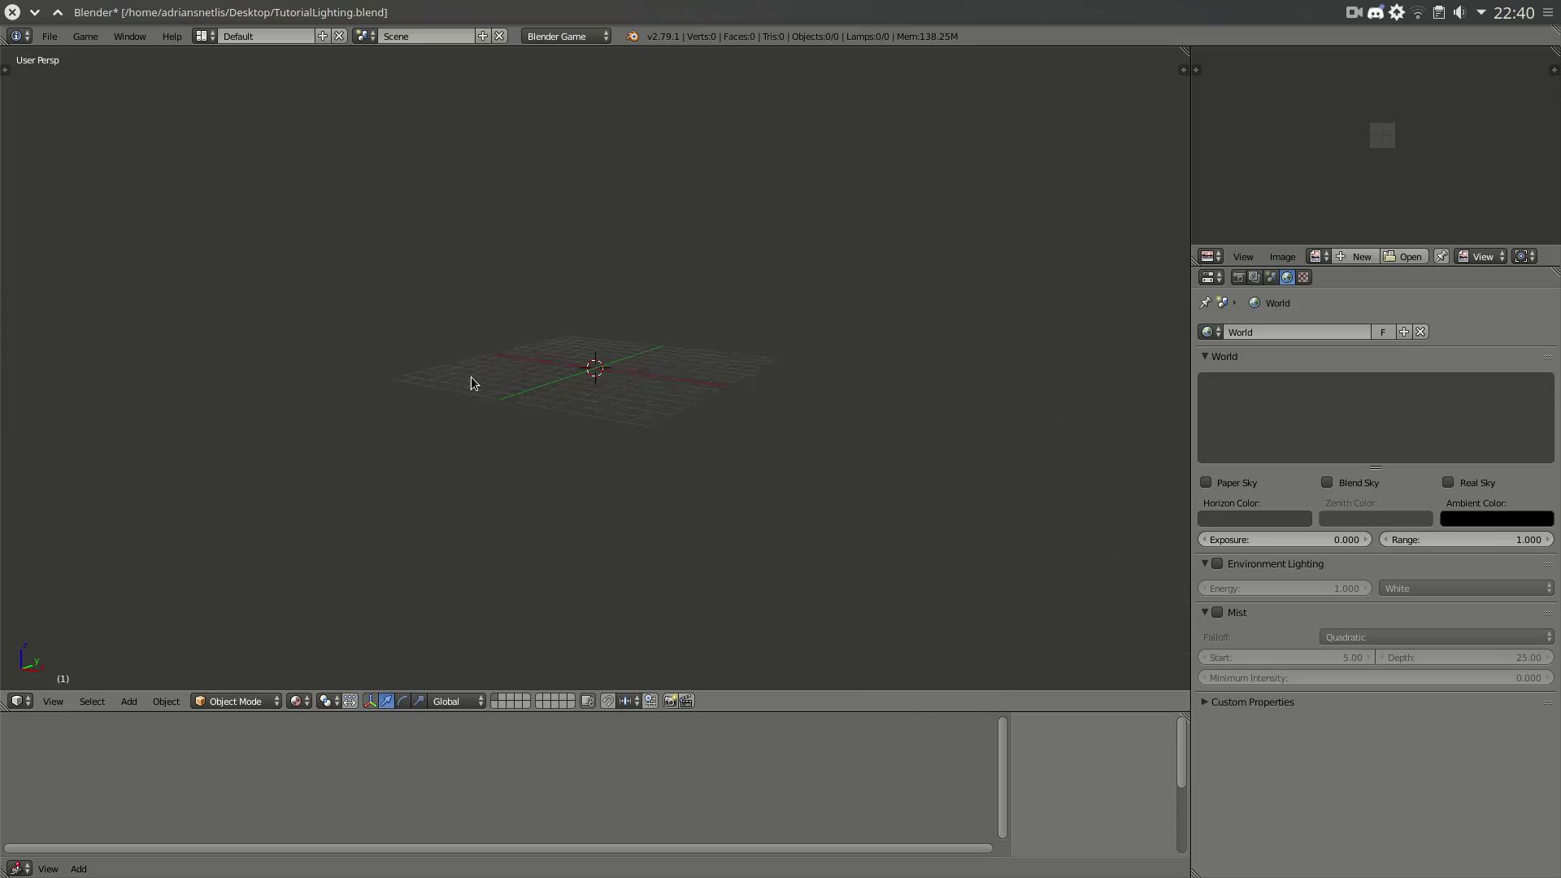
# - Add a UV sphere mesh at the 3D cursor in the centre of the grid
pyautogui.scroll(5, 502, 447)
pyautogui.moveTo(503, 447); pyautogui.dragTo(808, 418, button='middle')
pyautogui.hotkey('shift', 'a')
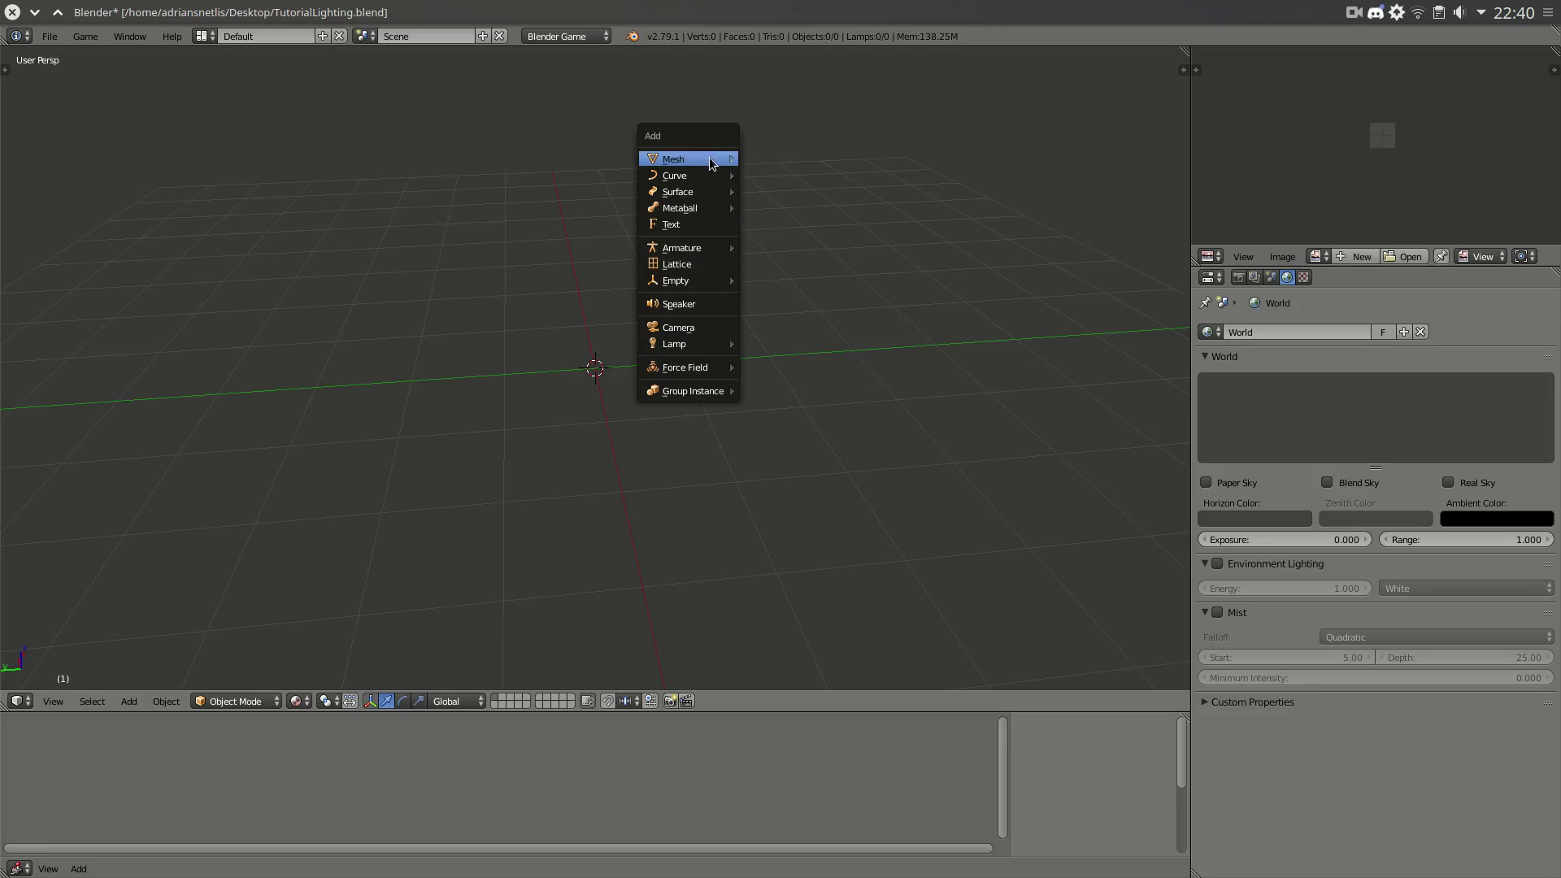
pyautogui.moveTo(711, 159)
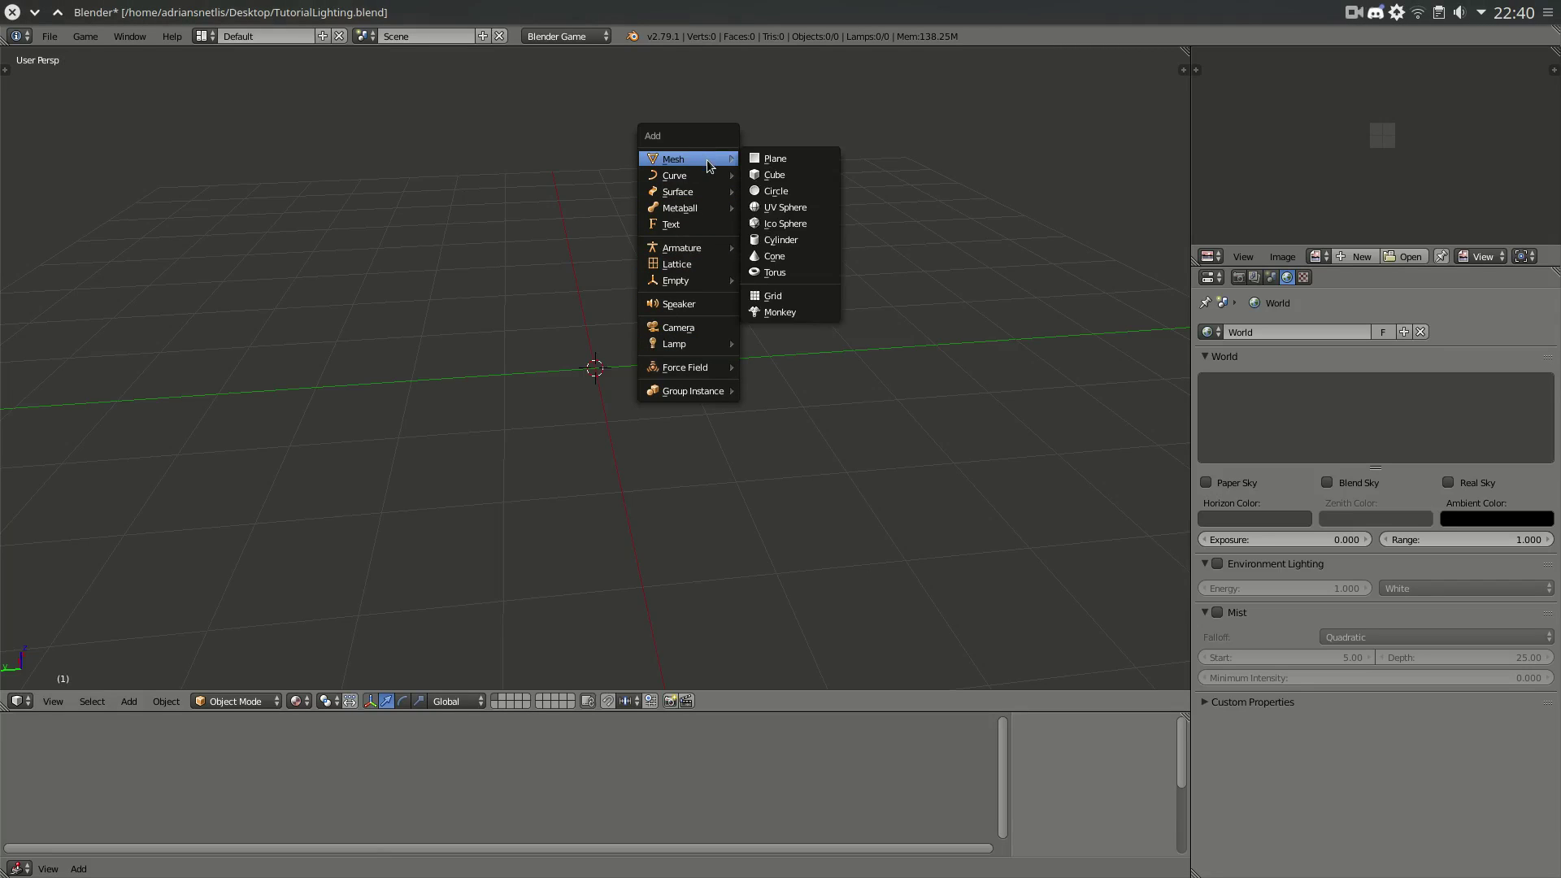
pyautogui.click(791, 210)
# - Shade the sphere smooth and move it up 1 unit along the global Z axis
pyautogui.press('t')
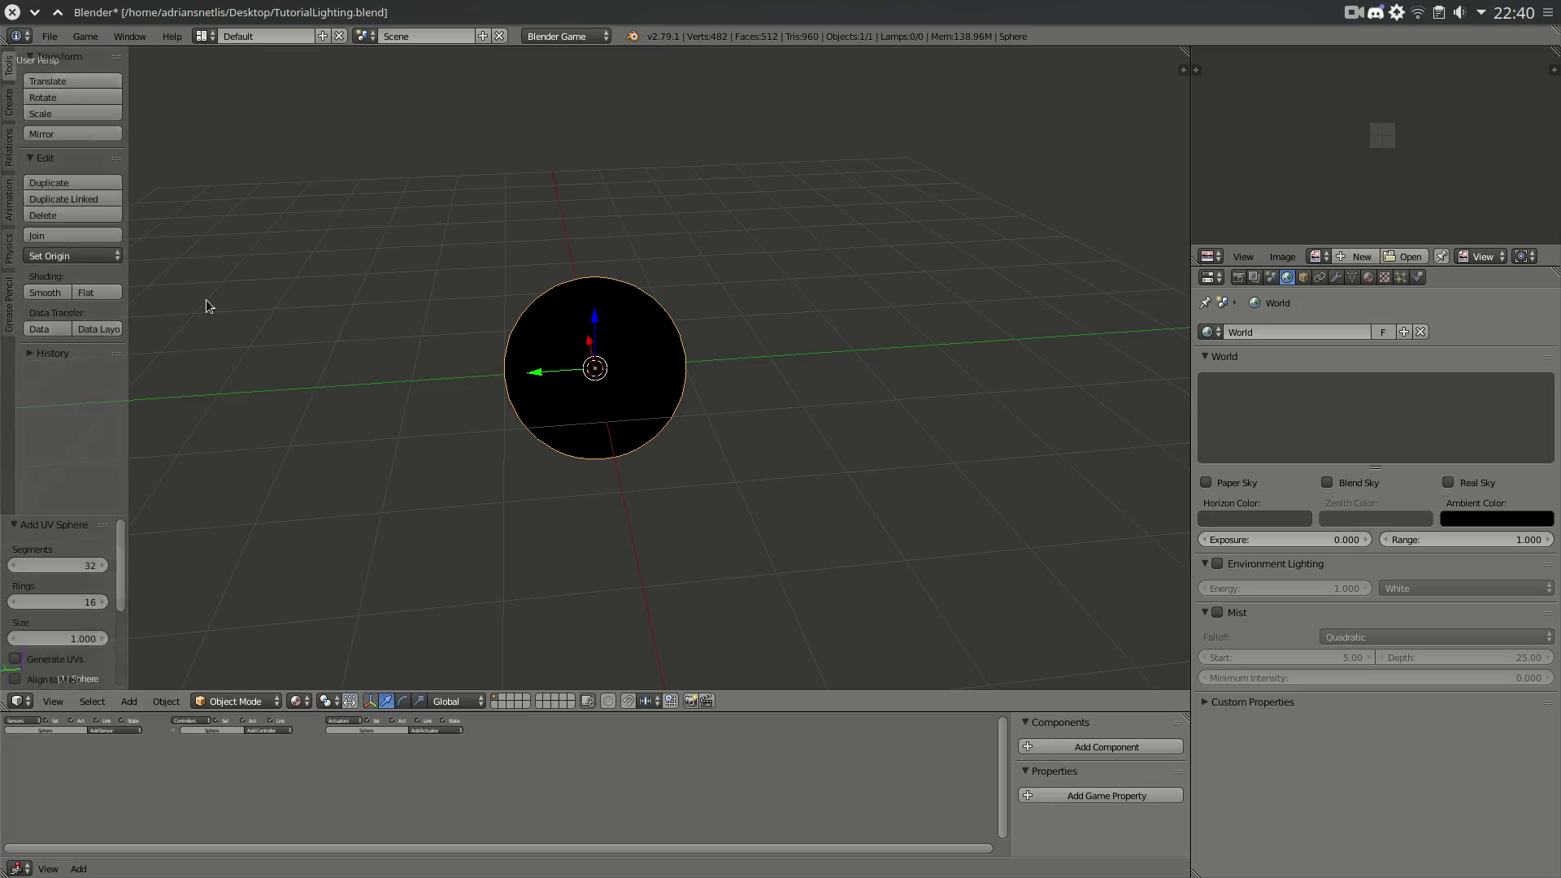
pyautogui.press('g')
pyautogui.press('z')
pyautogui.press('1')
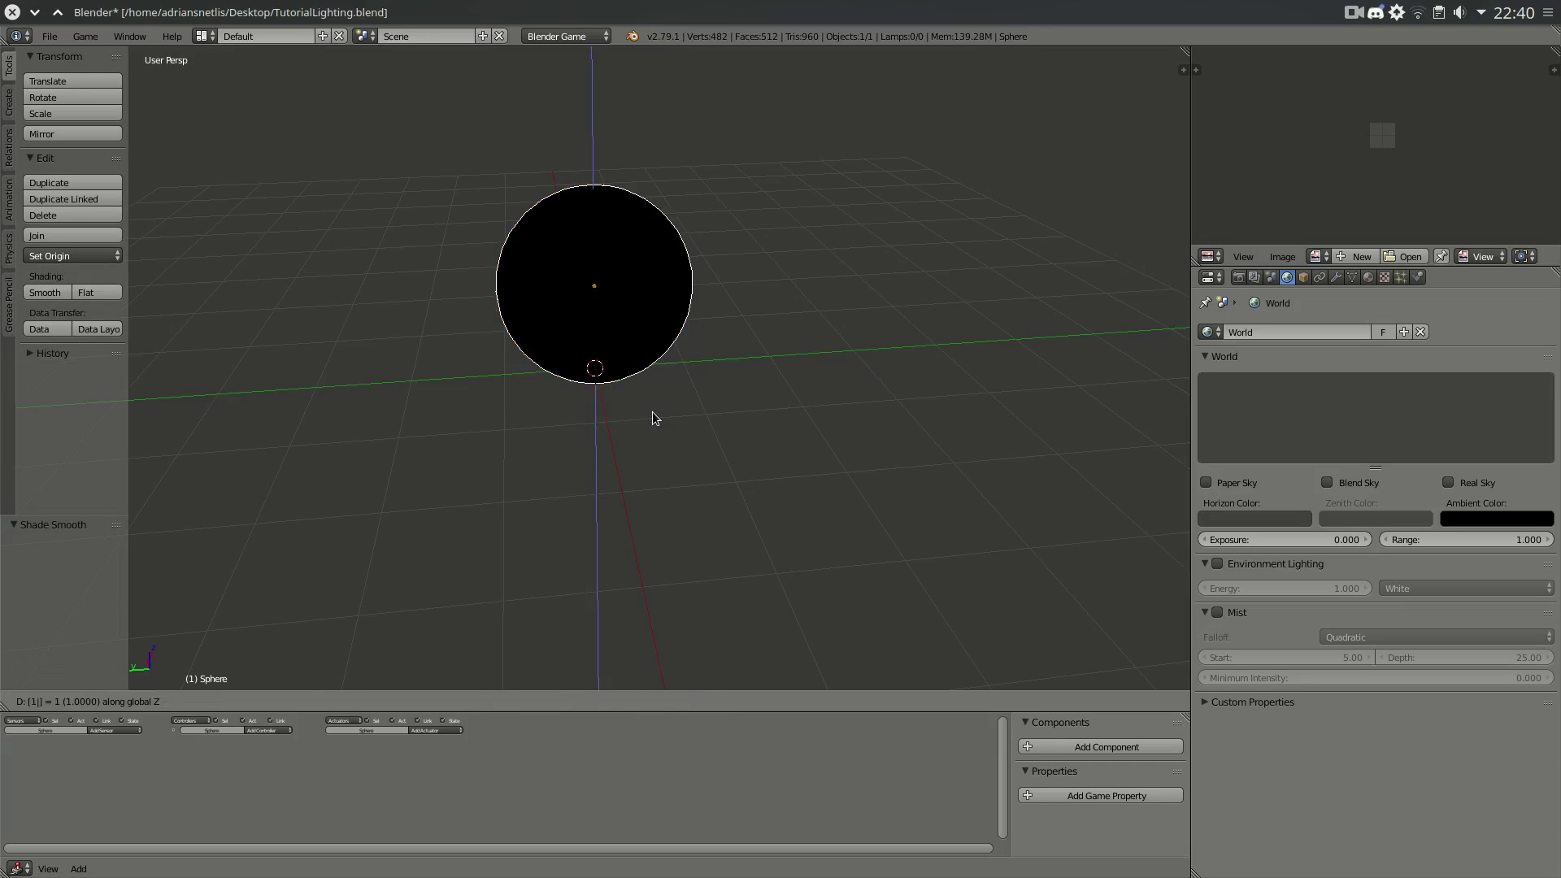
pyautogui.press('Return')
# - Add a plane mesh at the 3D cursor, beneath the sphere
pyautogui.hotkey('shift', 'a')
pyautogui.moveTo(652, 418)
pyautogui.click(715, 411)
# - Scale the plane's geometry by 16 in Edit Mode, returning to Object Mode when done
pyautogui.press('Tab')
pyautogui.press('s')
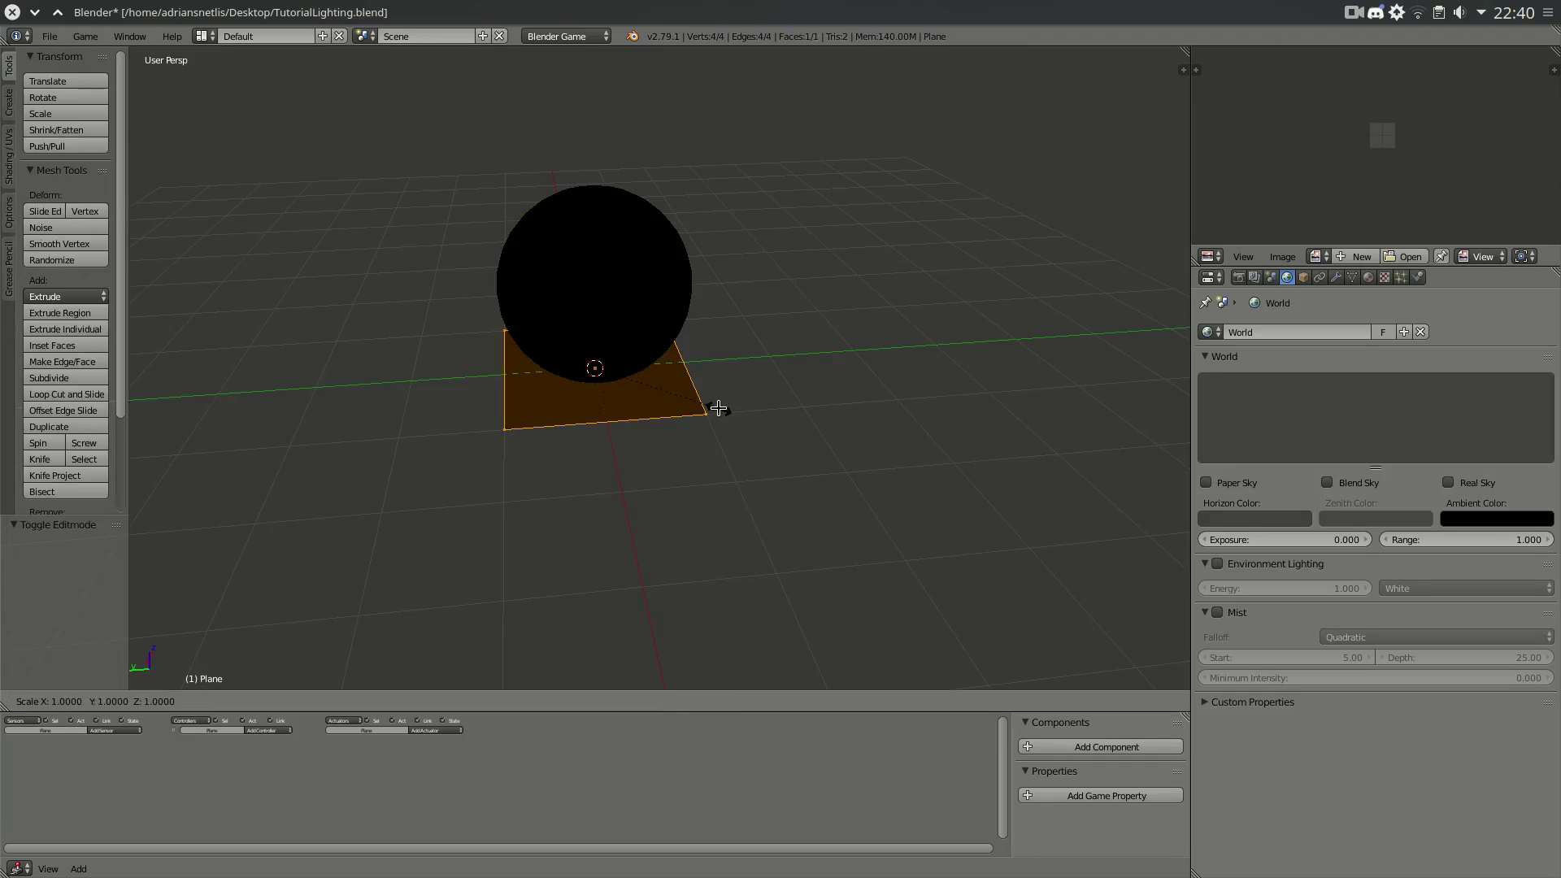
pyautogui.press('1')
pyautogui.press('6')
pyautogui.press('Return')
pyautogui.press('Tab')
pyautogui.moveTo(623, 417); pyautogui.dragTo(729, 329, button='middle')
pyautogui.hotkey('shift', 'a')
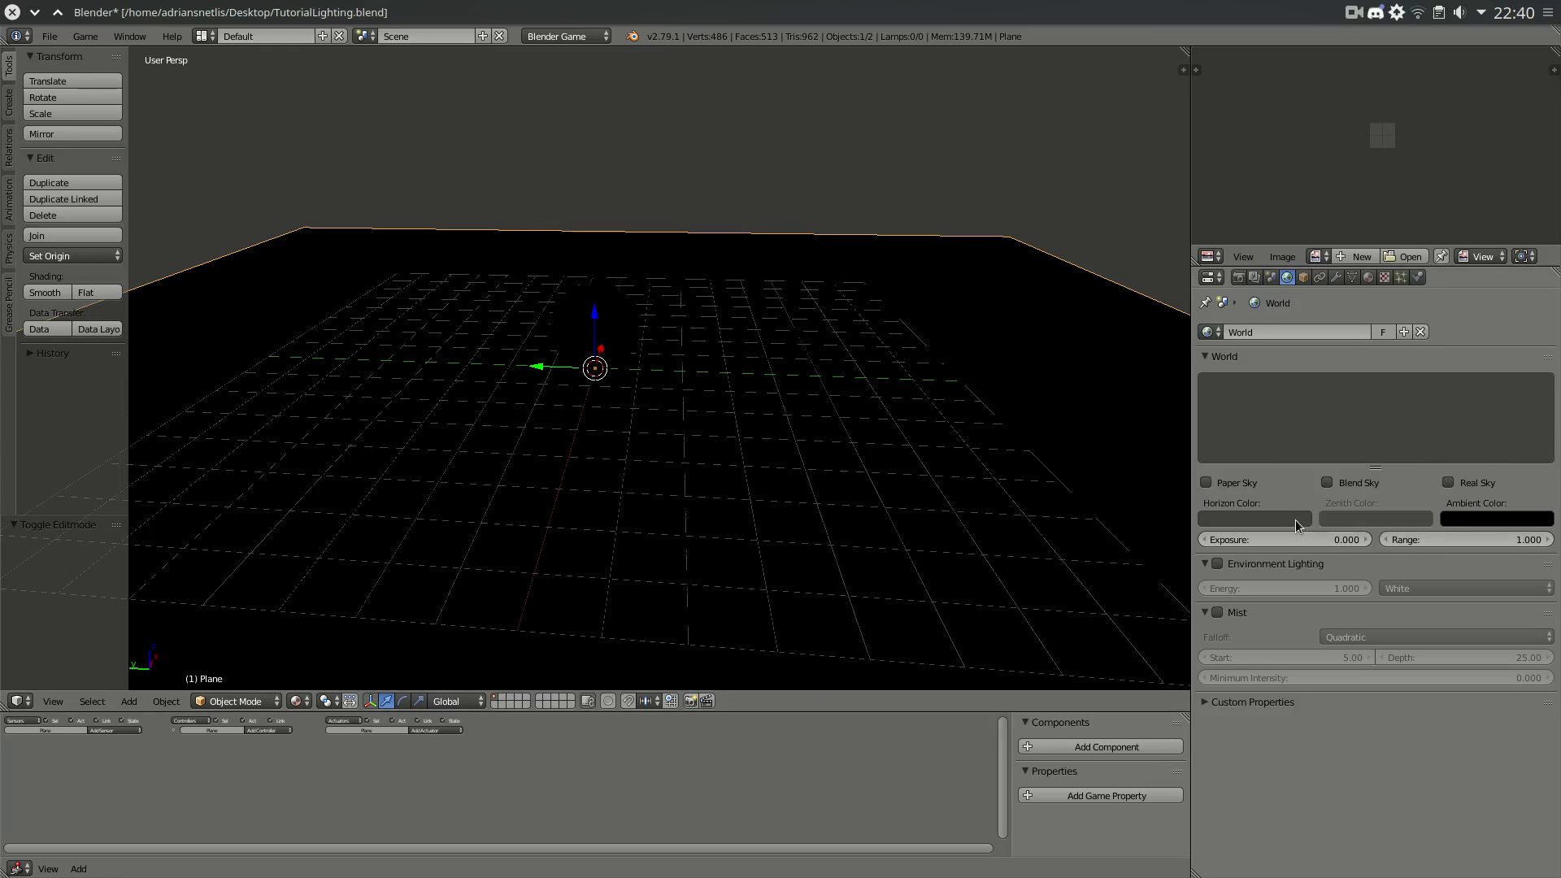
# - Enable Real Sky and Blend Sky for the world
pyautogui.click(1468, 489)
pyautogui.click(1333, 483)
pyautogui.click(1335, 524)
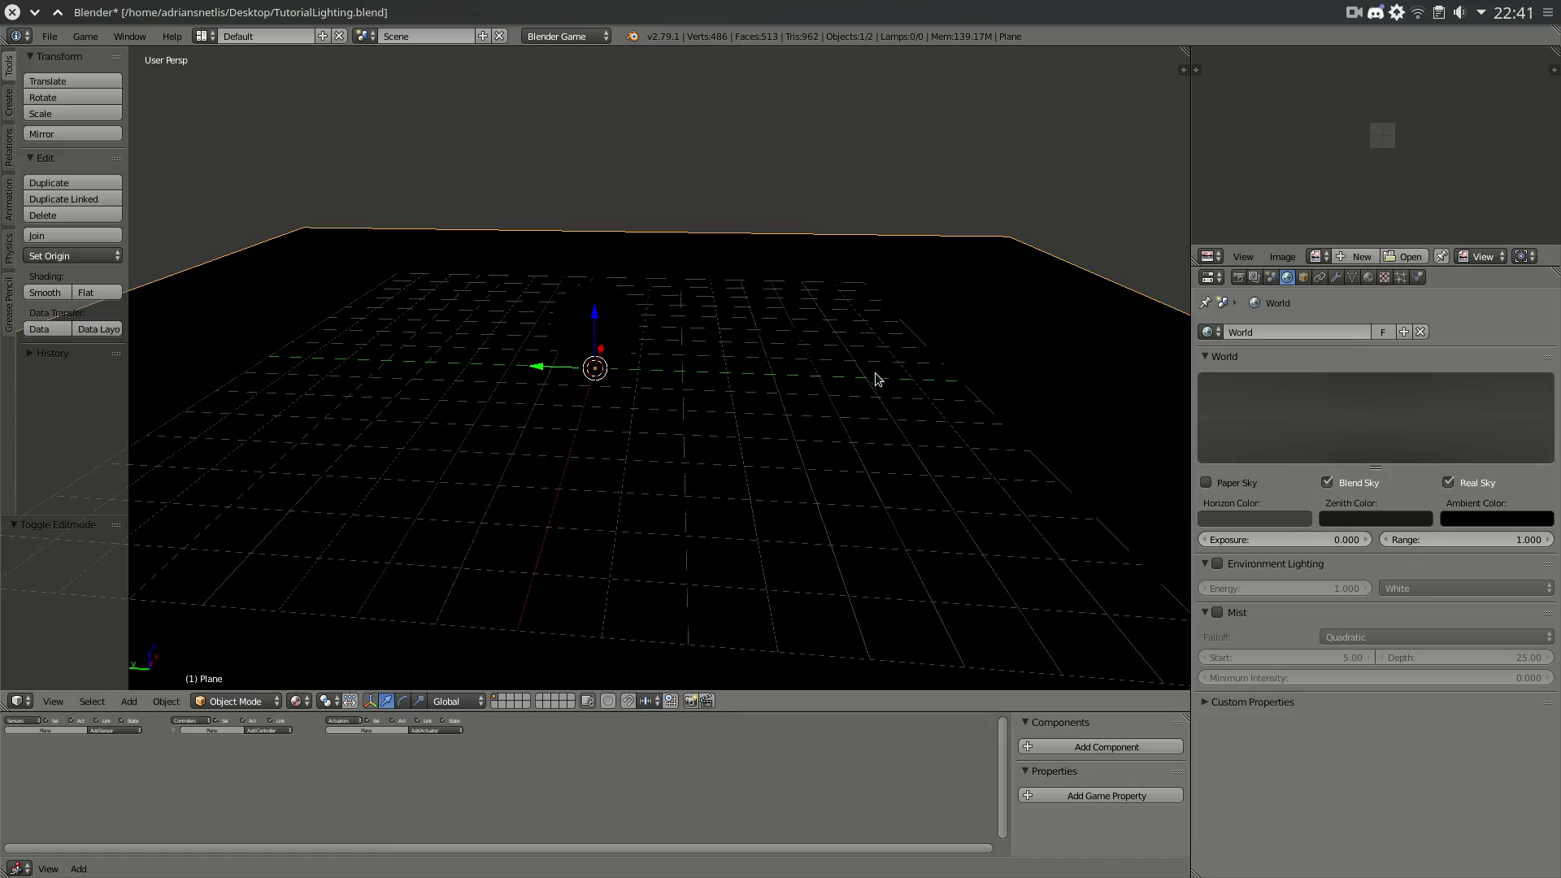
# - Turn on the World Background display in the 3D viewport
pyautogui.press('n')
pyautogui.scroll(-7, 1107, 562)
pyautogui.scroll(-5, 1107, 562)
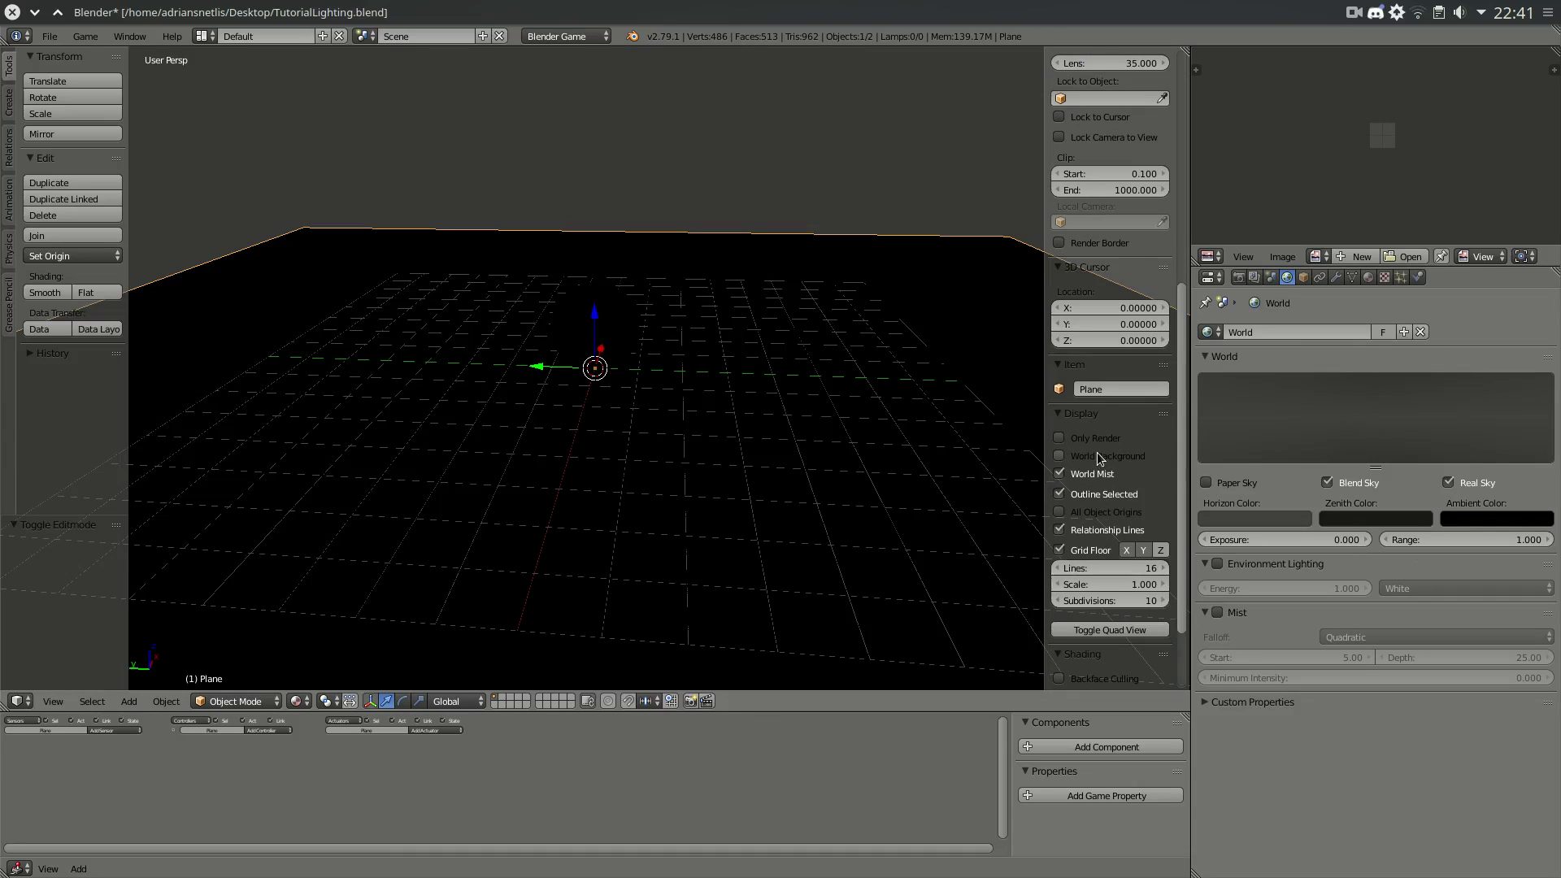
pyautogui.scroll(-4, 1091, 499)
pyautogui.click(1123, 364)
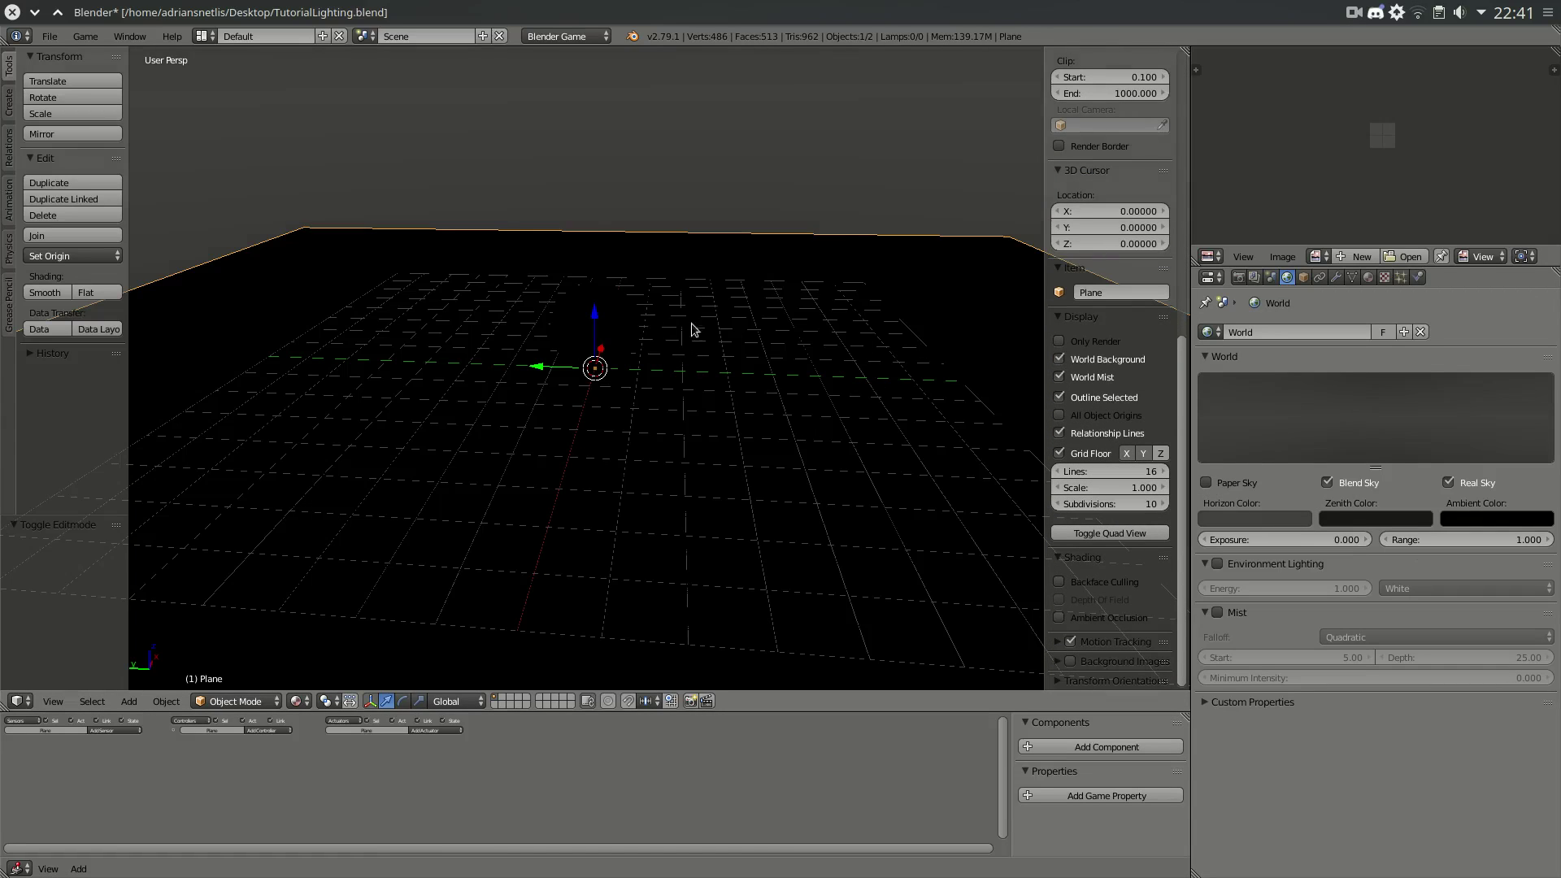
pyautogui.press('n')
# - Set the world's horizon colour to a bright light cyan-blue
pyautogui.moveTo(609, 383); pyautogui.dragTo(631, 334, button='middle')
pyautogui.click(1256, 519)
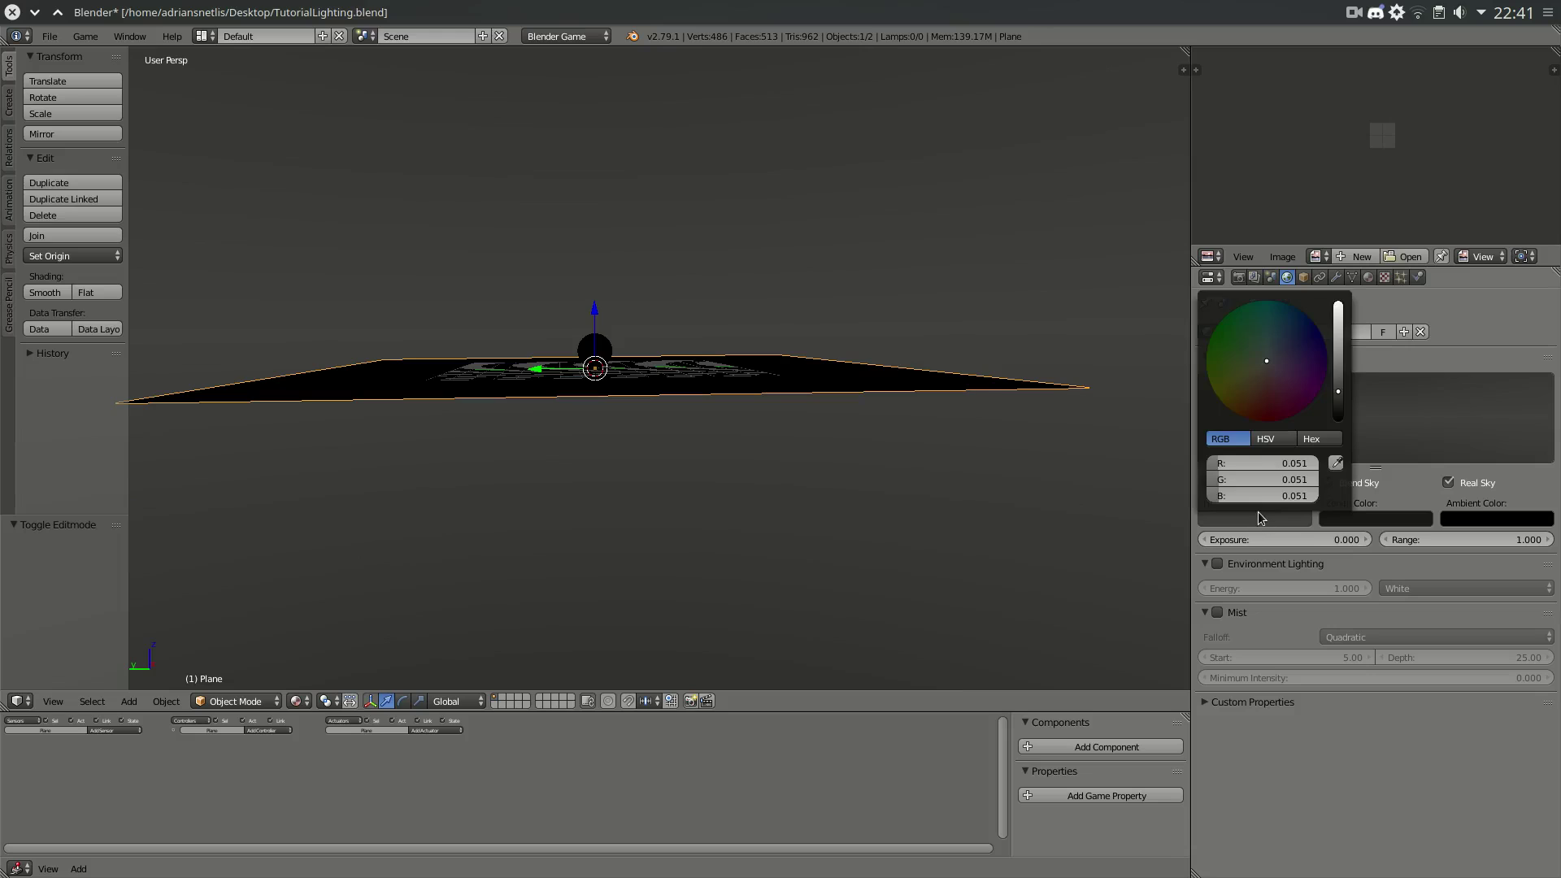
pyautogui.moveTo(1343, 349); pyautogui.dragTo(1338, 311)
pyautogui.moveTo(1264, 350)
pyautogui.mouseDown()
pyautogui.moveTo(1251, 345)
pyautogui.moveTo(1268, 343)
pyautogui.mouseUp()
pyautogui.moveTo(944, 314); pyautogui.dragTo(1125, 416, button='middle')
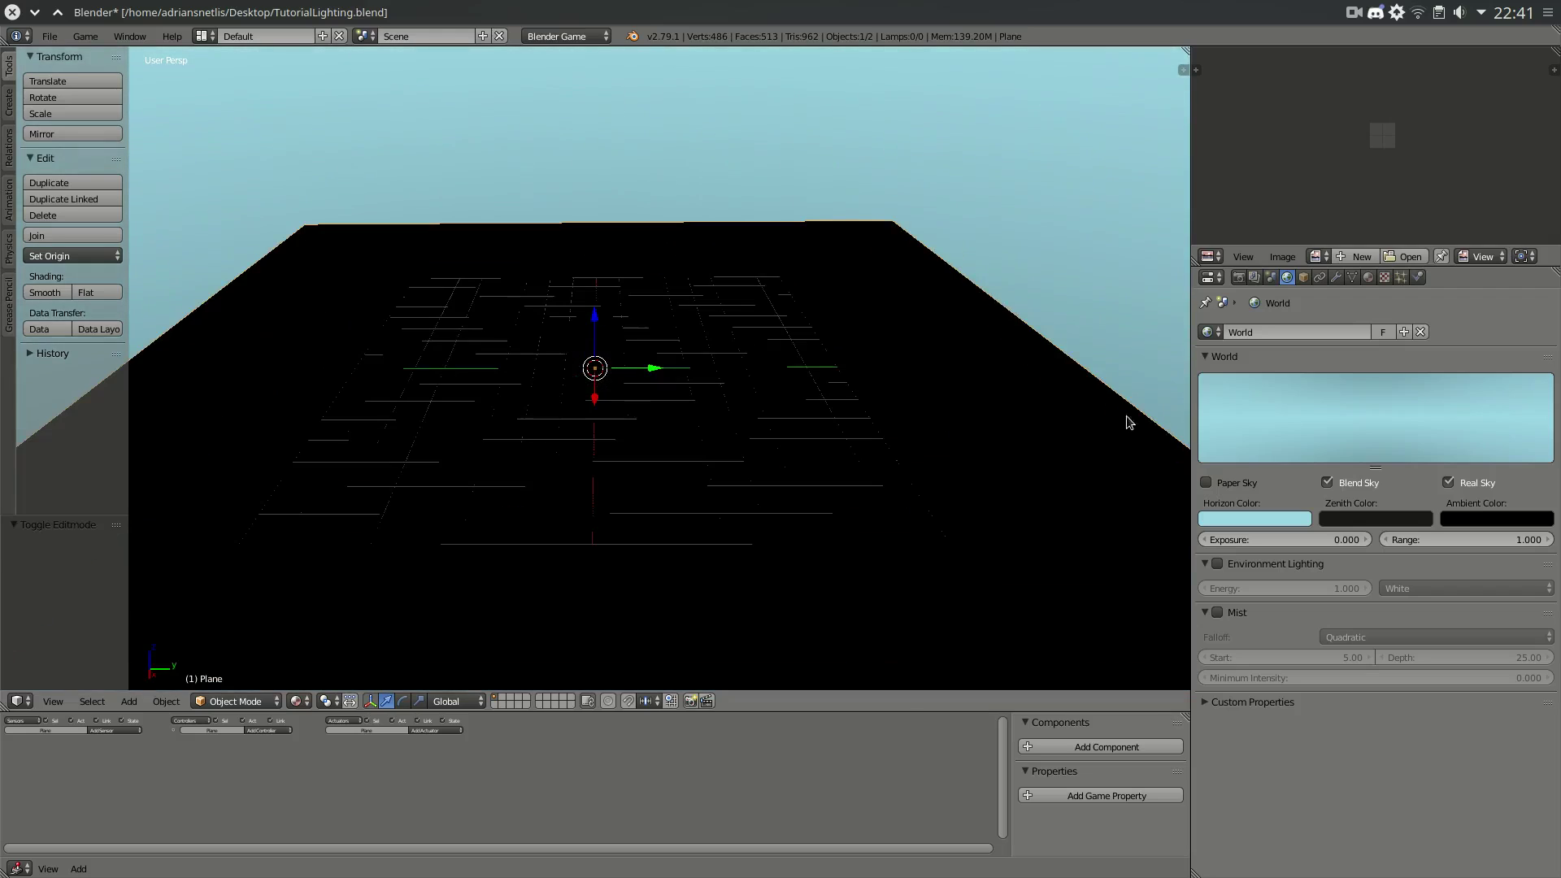
# - Set the world's zenith colour to a medium-dark saturated blue
pyautogui.click(1376, 518)
pyautogui.moveTo(1419, 350); pyautogui.dragTo(1418, 338)
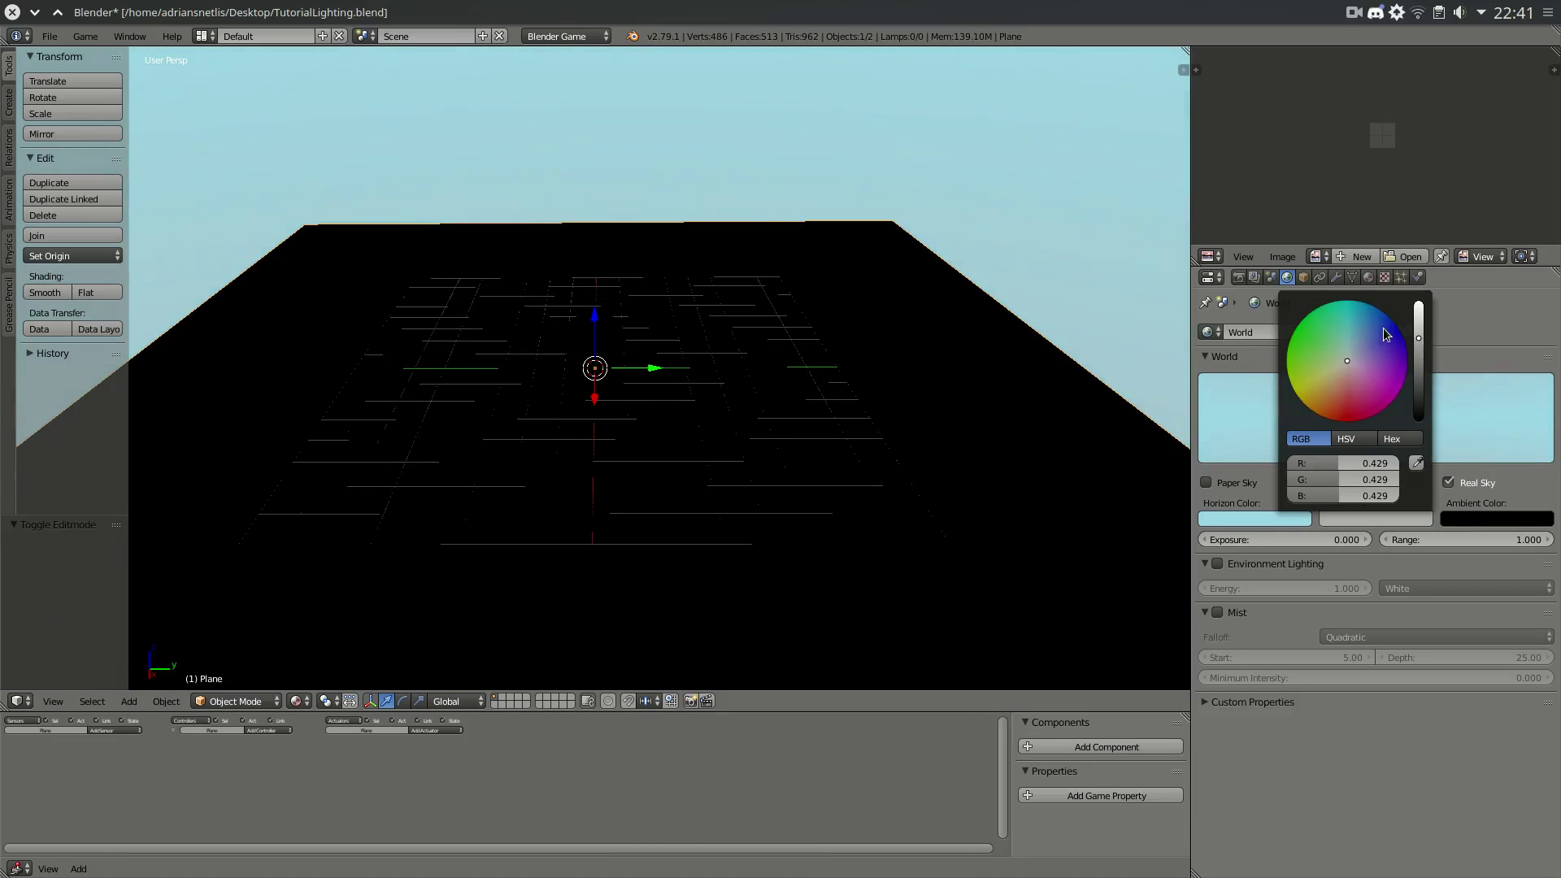
pyautogui.click(1380, 329)
pyautogui.moveTo(1017, 366); pyautogui.dragTo(699, 331, button='middle')
# - Add a Hemi lamp at the 3D cursor
pyautogui.hotkey('shift', 'a')
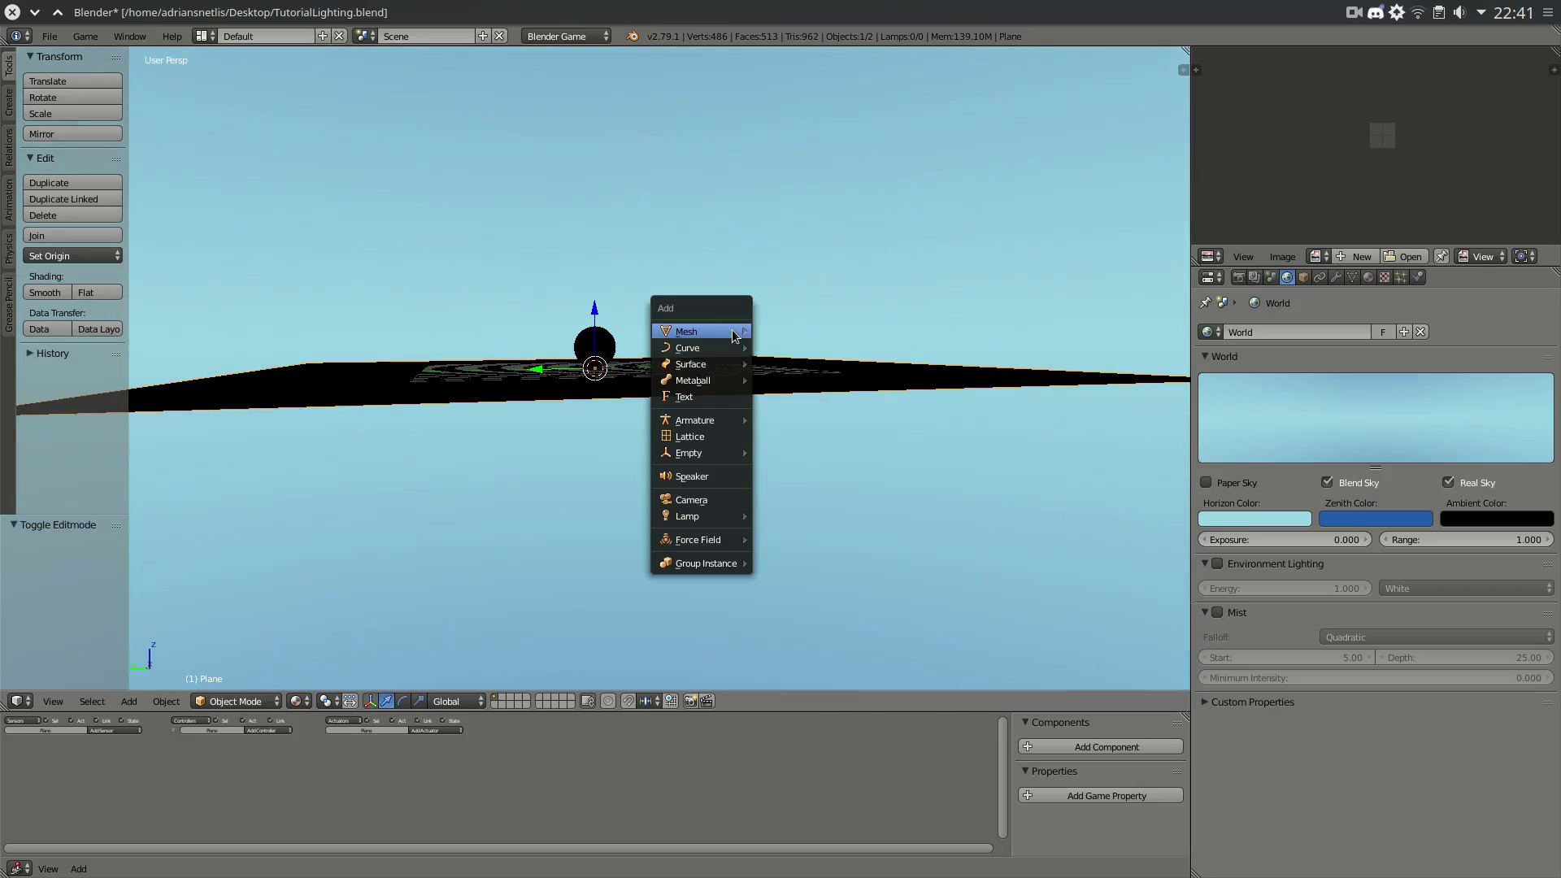
pyautogui.moveTo(715, 517)
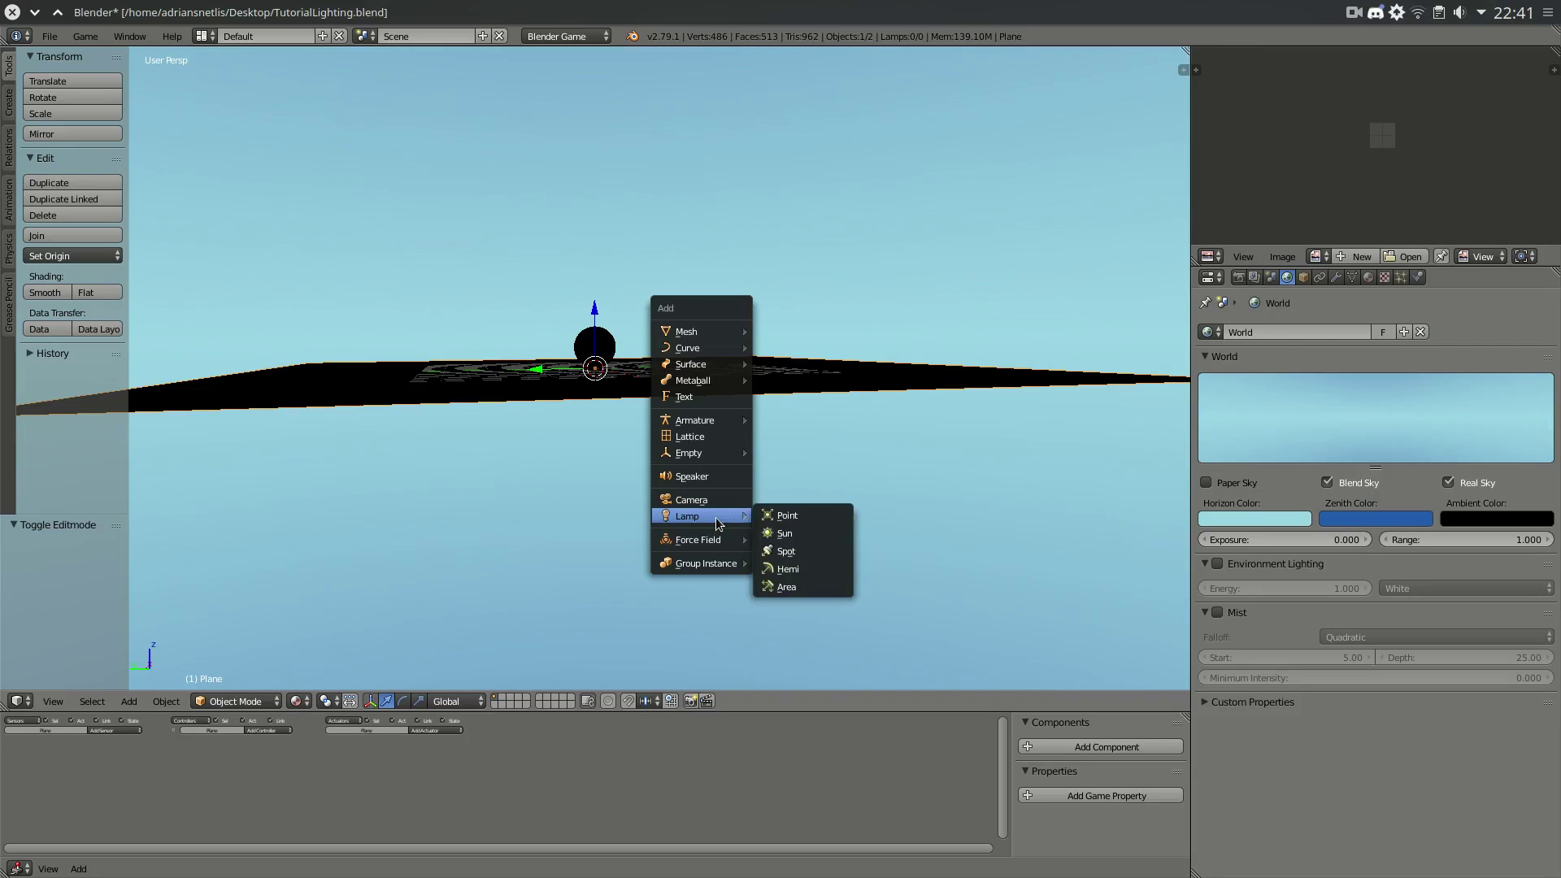
pyautogui.click(801, 568)
pyautogui.moveTo(732, 390); pyautogui.dragTo(760, 341, button='middle')
# - Disable Specular on the Hemi lamp and set its colour to light blue
pyautogui.click(1336, 278)
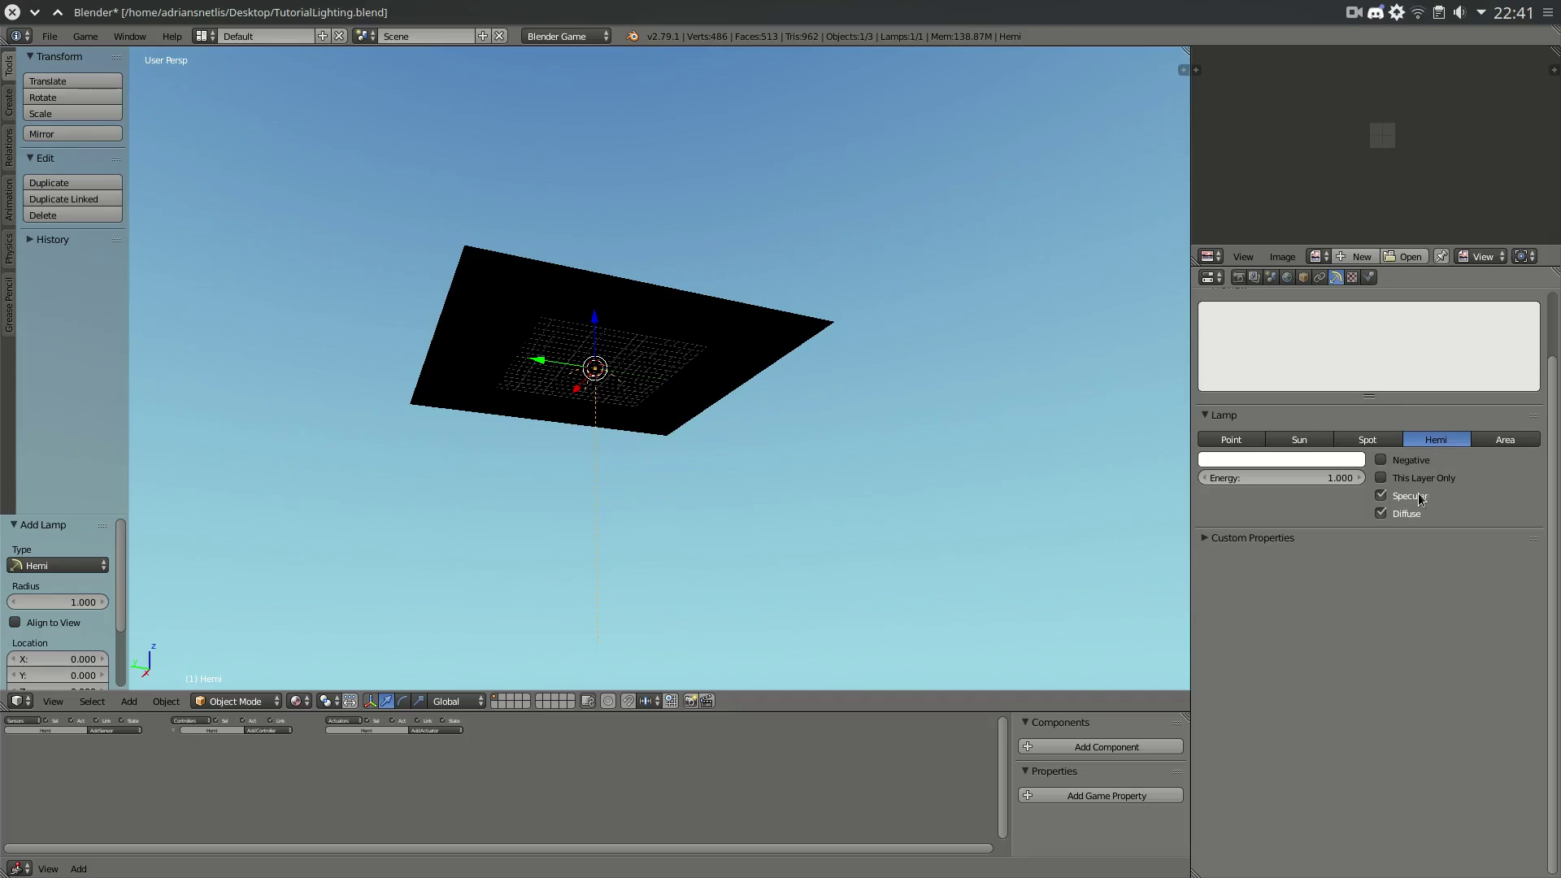
pyautogui.click(1318, 460)
pyautogui.click(1343, 395)
pyautogui.click(924, 270)
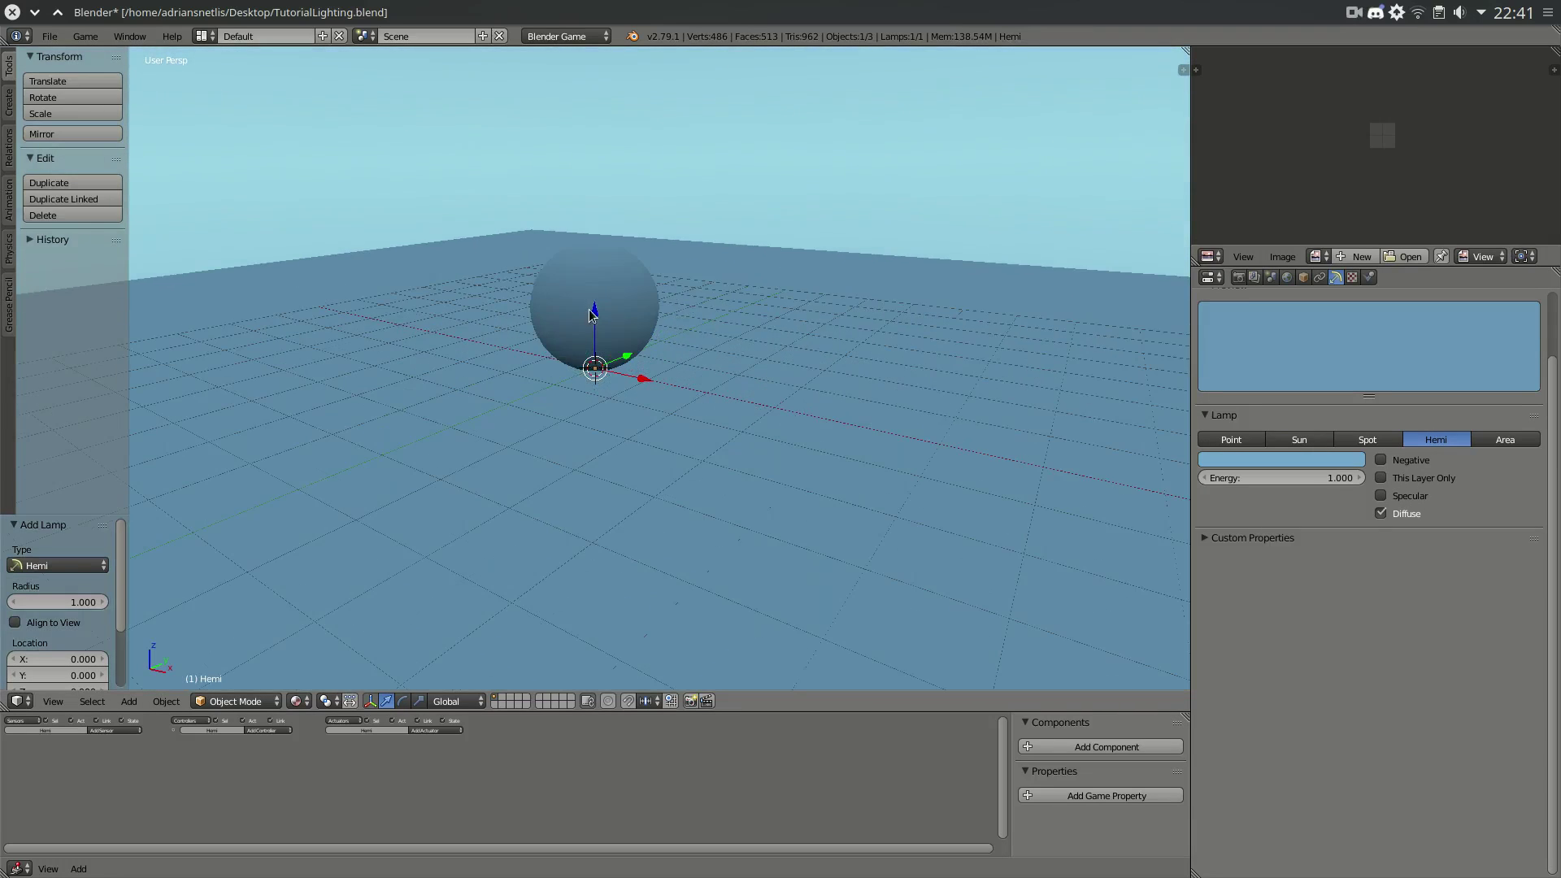
pyautogui.moveTo(706, 319); pyautogui.dragTo(631, 261, button='middle')
pyautogui.moveTo(622, 436); pyautogui.dragTo(753, 379, button='middle')
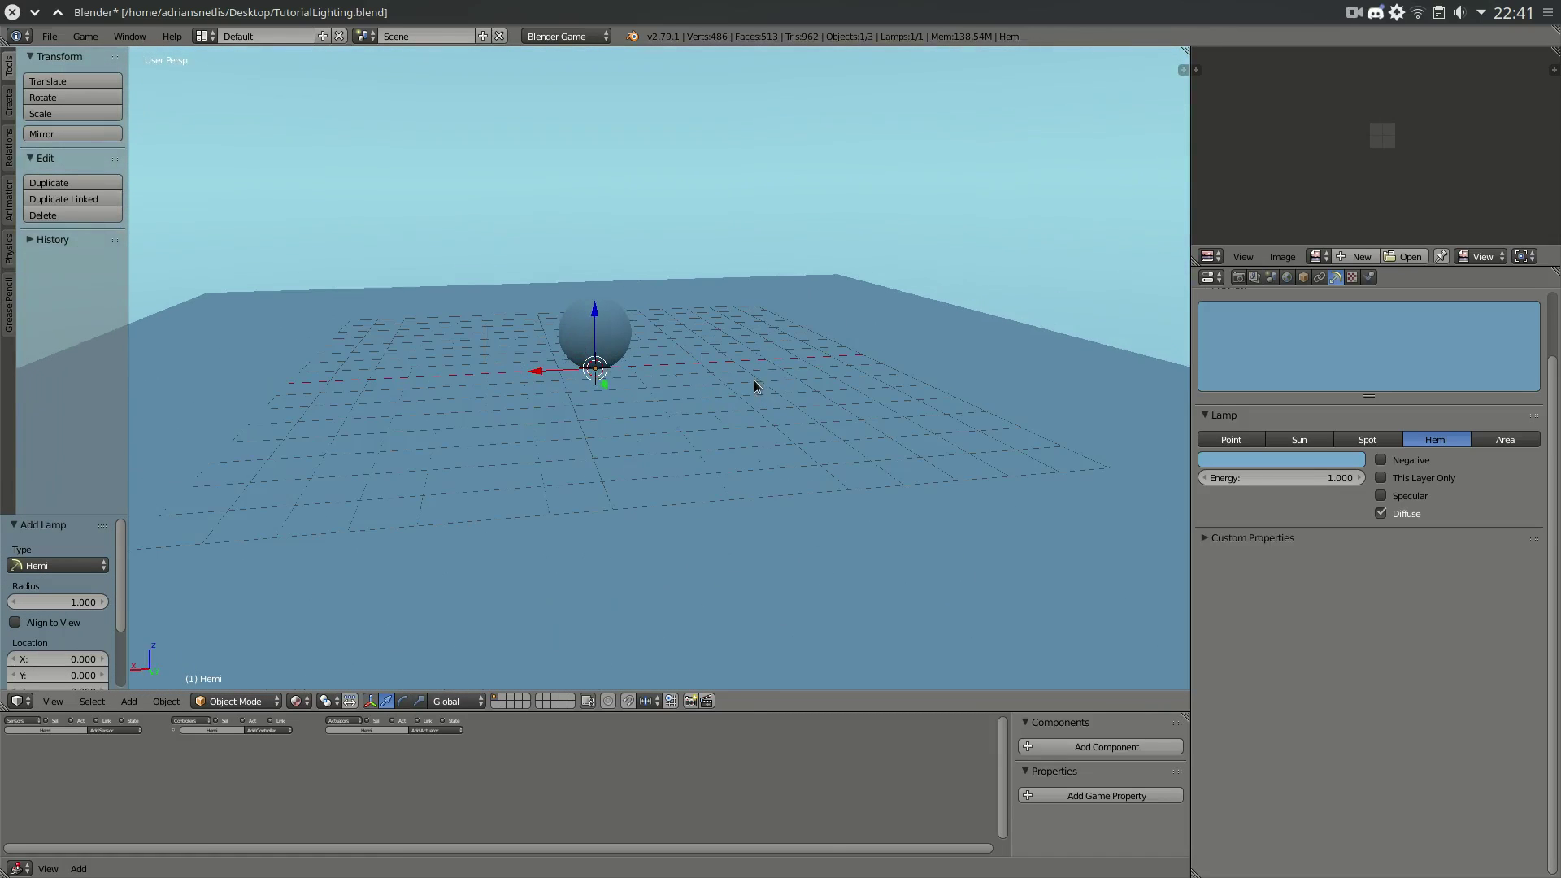
# - Add a Sun lamp at the 3D cursor and rotate it by about 26.4 degrees
pyautogui.hotkey('shift', 'a')
pyautogui.moveTo(754, 381)
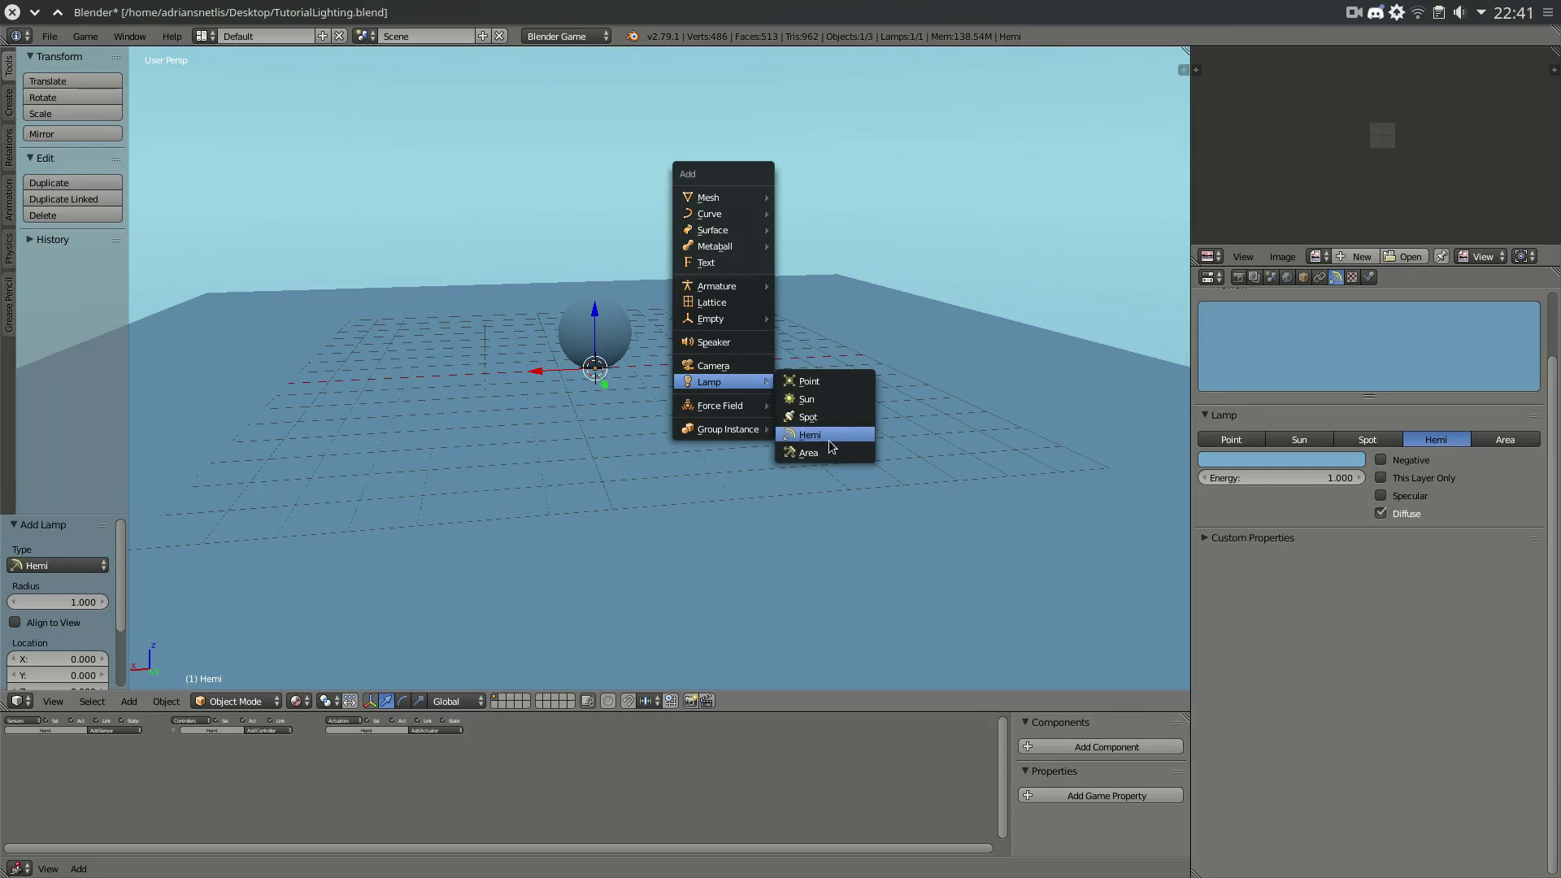
pyautogui.click(821, 398)
pyautogui.moveTo(821, 398)
pyautogui.mouseDown(button='middle')
pyautogui.moveTo(909, 383)
pyautogui.moveTo(782, 377)
pyautogui.moveTo(715, 339)
pyautogui.moveTo(698, 286)
pyautogui.moveTo(822, 414)
pyautogui.moveTo(734, 339)
pyautogui.moveTo(728, 280)
pyautogui.moveTo(700, 333)
pyautogui.moveTo(714, 348)
pyautogui.moveTo(683, 327)
pyautogui.moveTo(832, 387)
pyautogui.mouseUp(button='middle')
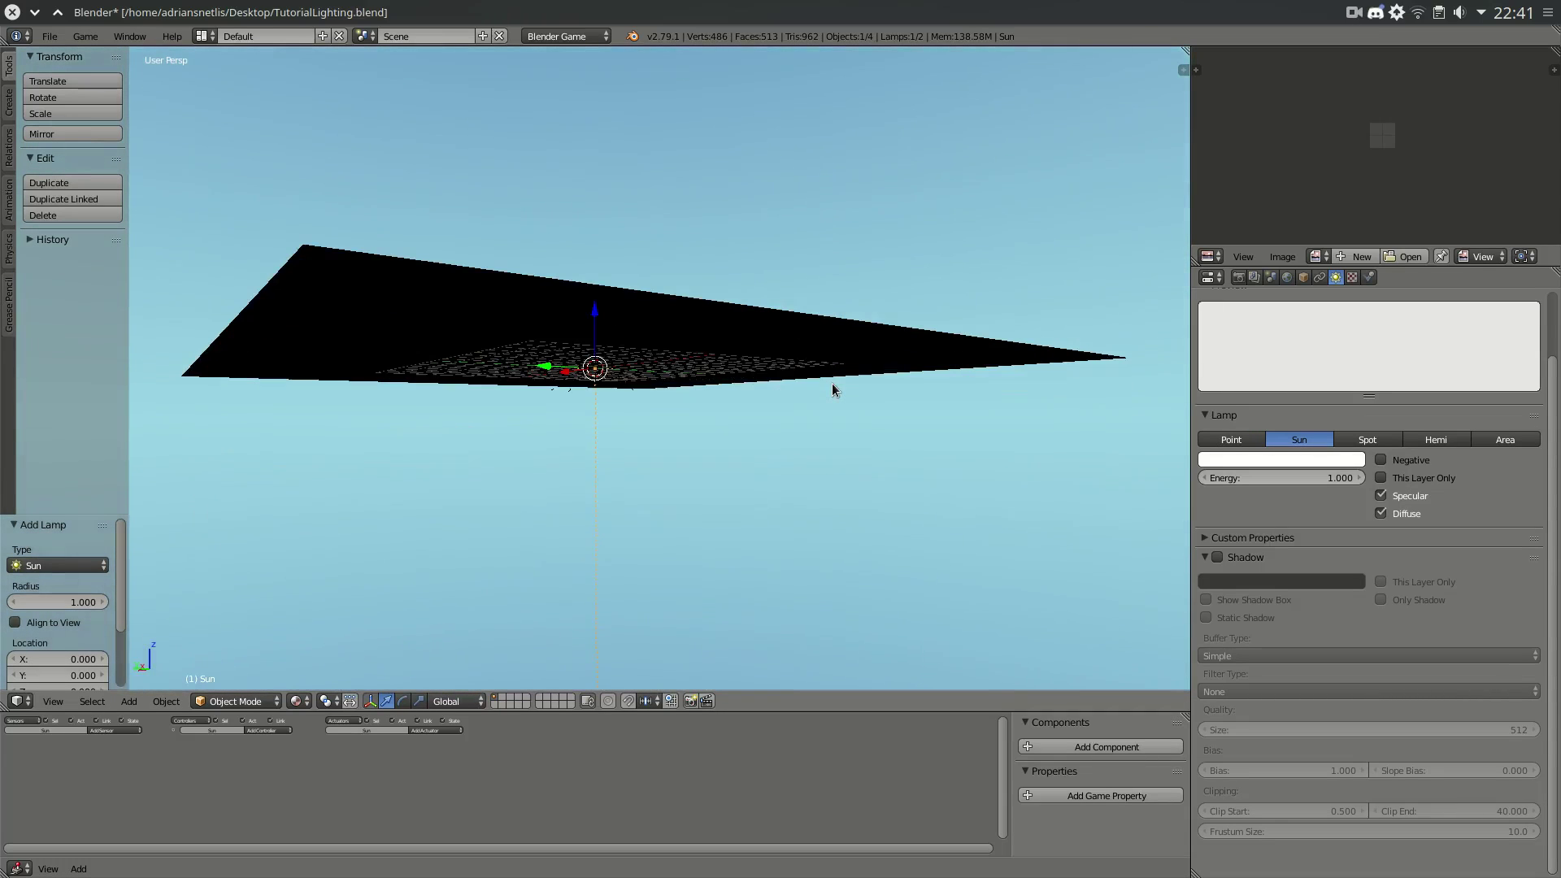
pyautogui.press('r')
pyautogui.click(648, 429)
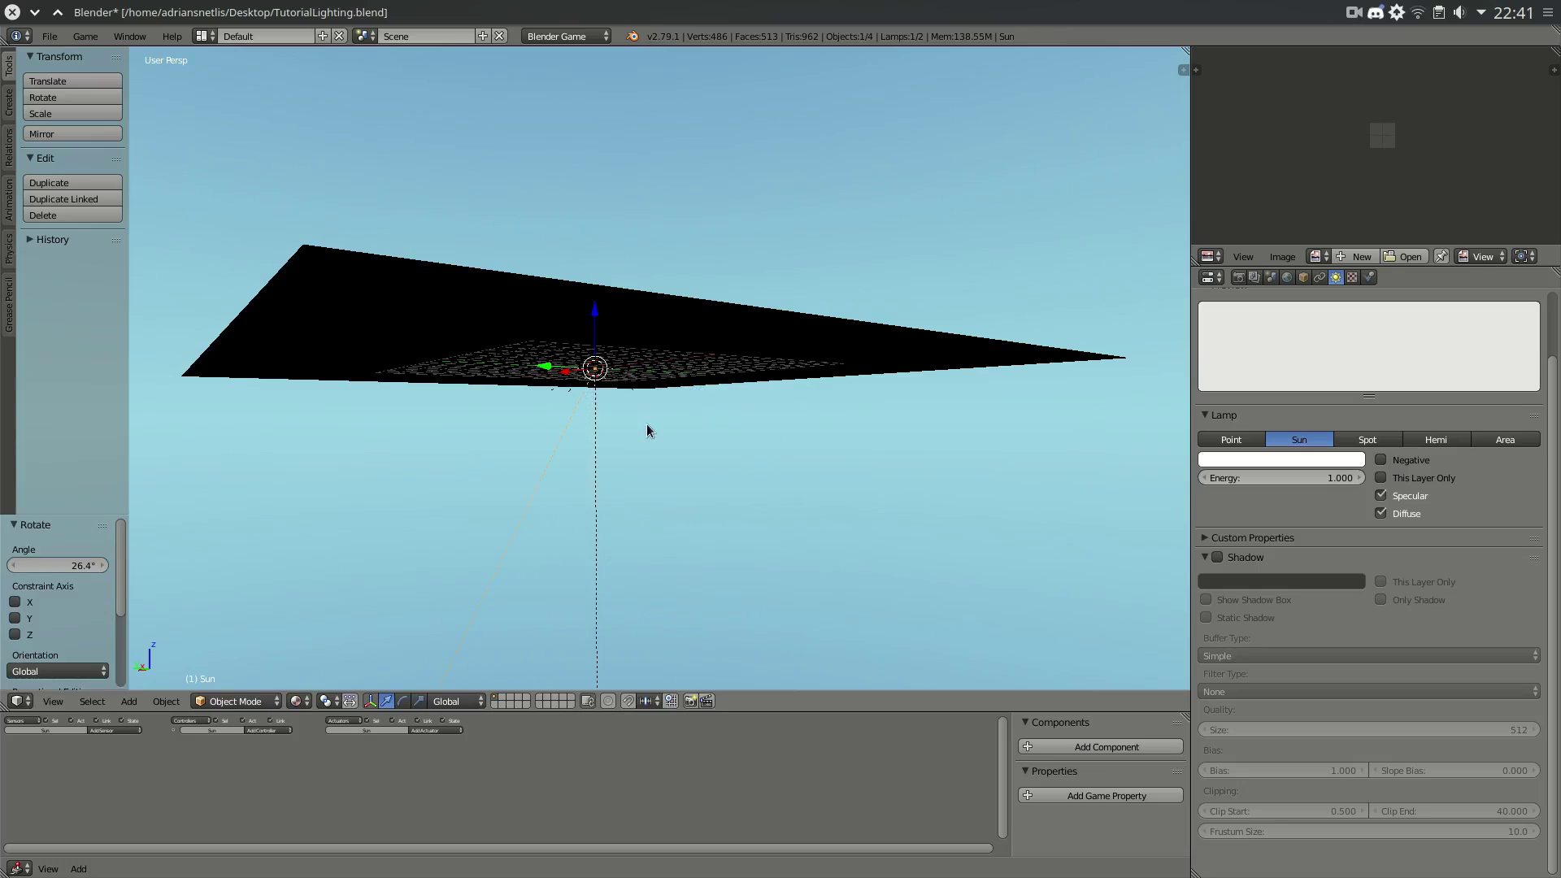
# - Move the Sun lamp 16 units along its local Z axis
pyautogui.moveTo(648, 429); pyautogui.dragTo(836, 510, button='middle')
pyautogui.press('g')
pyautogui.press('z')
pyautogui.press('z')
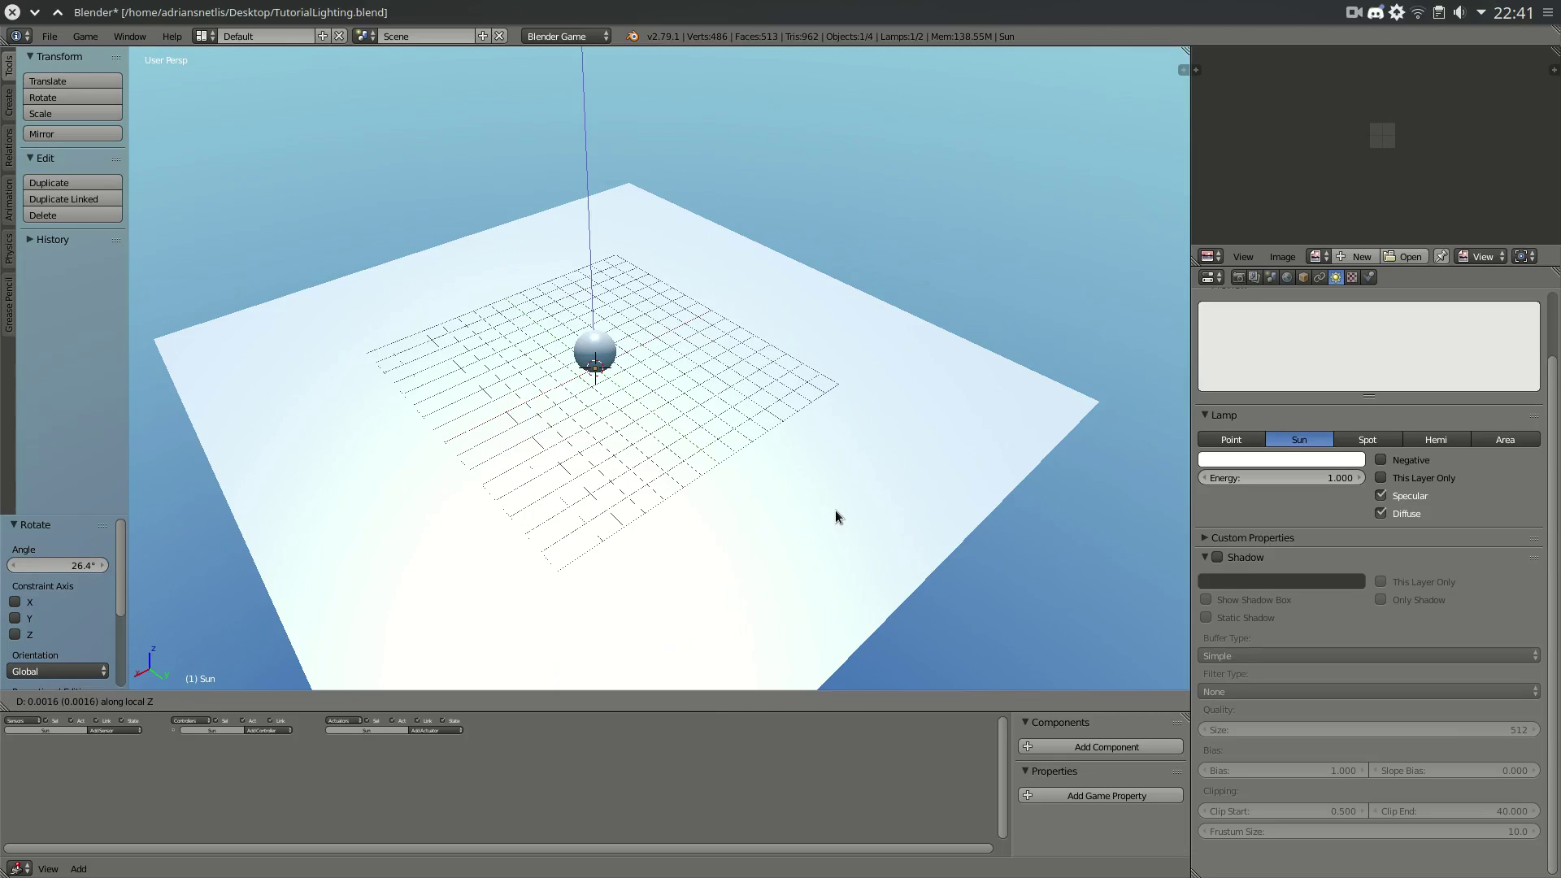
pyautogui.write('16')
pyautogui.press('Return')
# - Tint the Sun lamp a warm off-white with R 1.000, G about 0.907 and B about 0.795
pyautogui.moveTo(645, 480); pyautogui.dragTo(781, 349, button='middle')
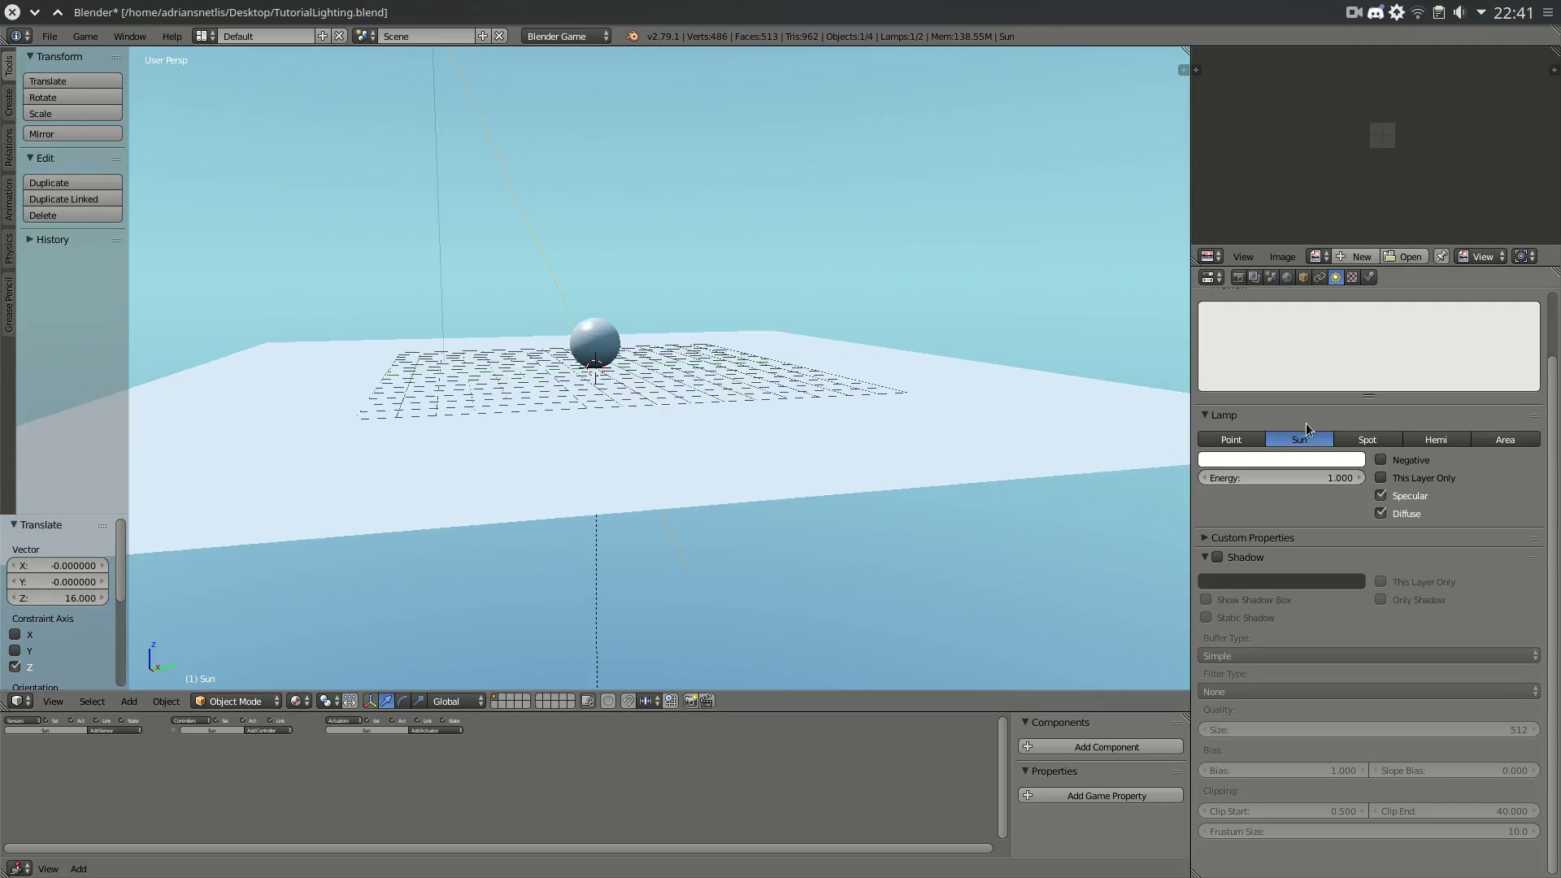
pyautogui.click(1301, 459)
pyautogui.moveTo(1257, 296); pyautogui.dragTo(1263, 306)
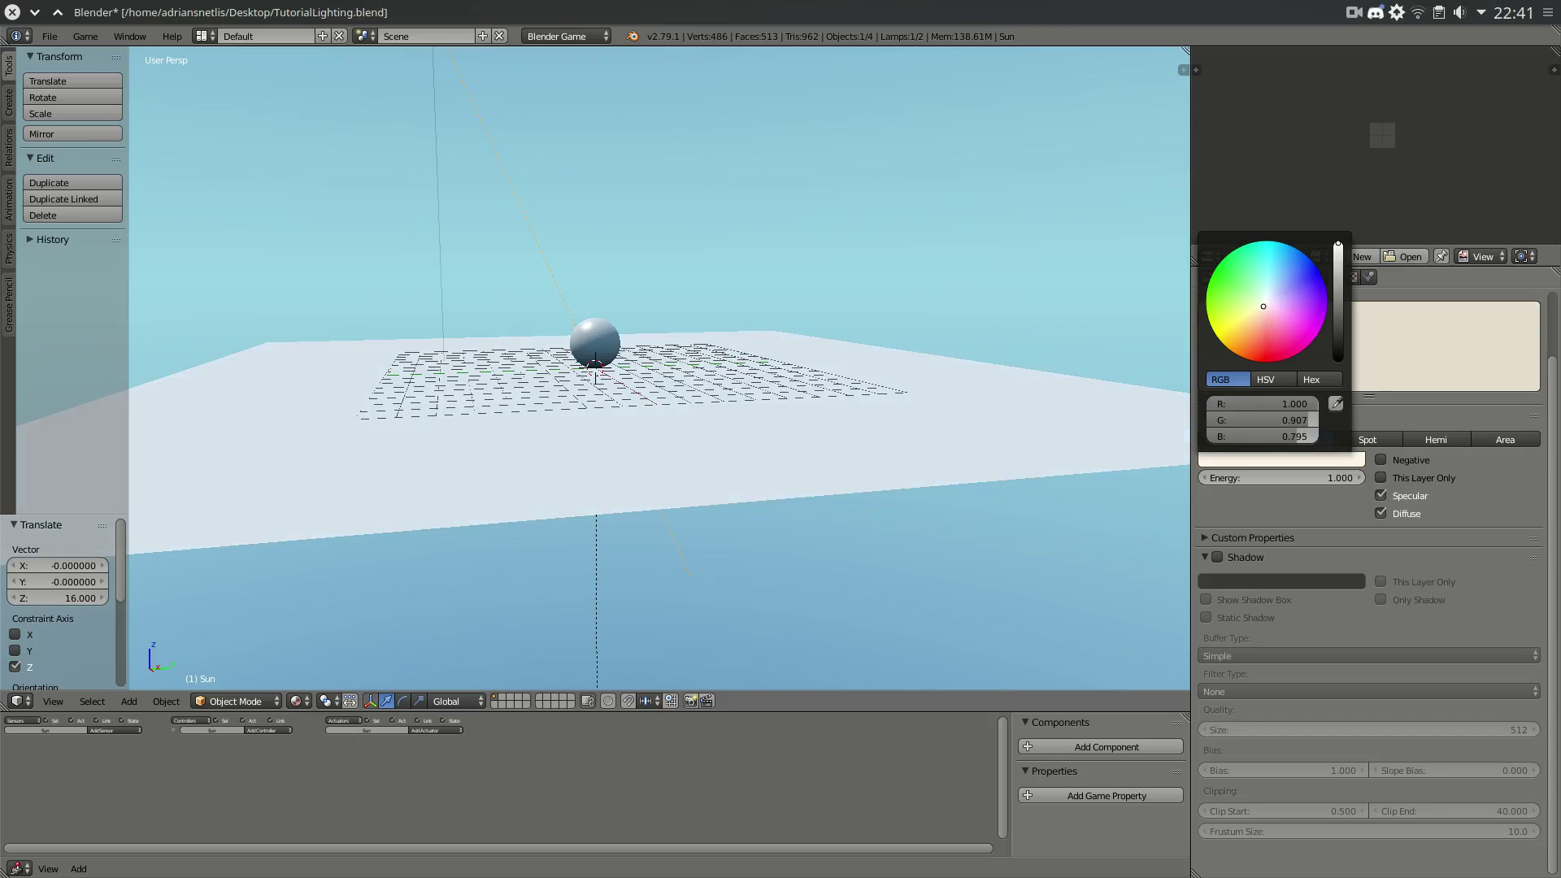
pyautogui.moveTo(585, 455); pyautogui.dragTo(541, 218, button='middle')
pyautogui.scroll(4, 542, 218)
pyautogui.moveTo(732, 488); pyautogui.dragTo(813, 455, button='middle')
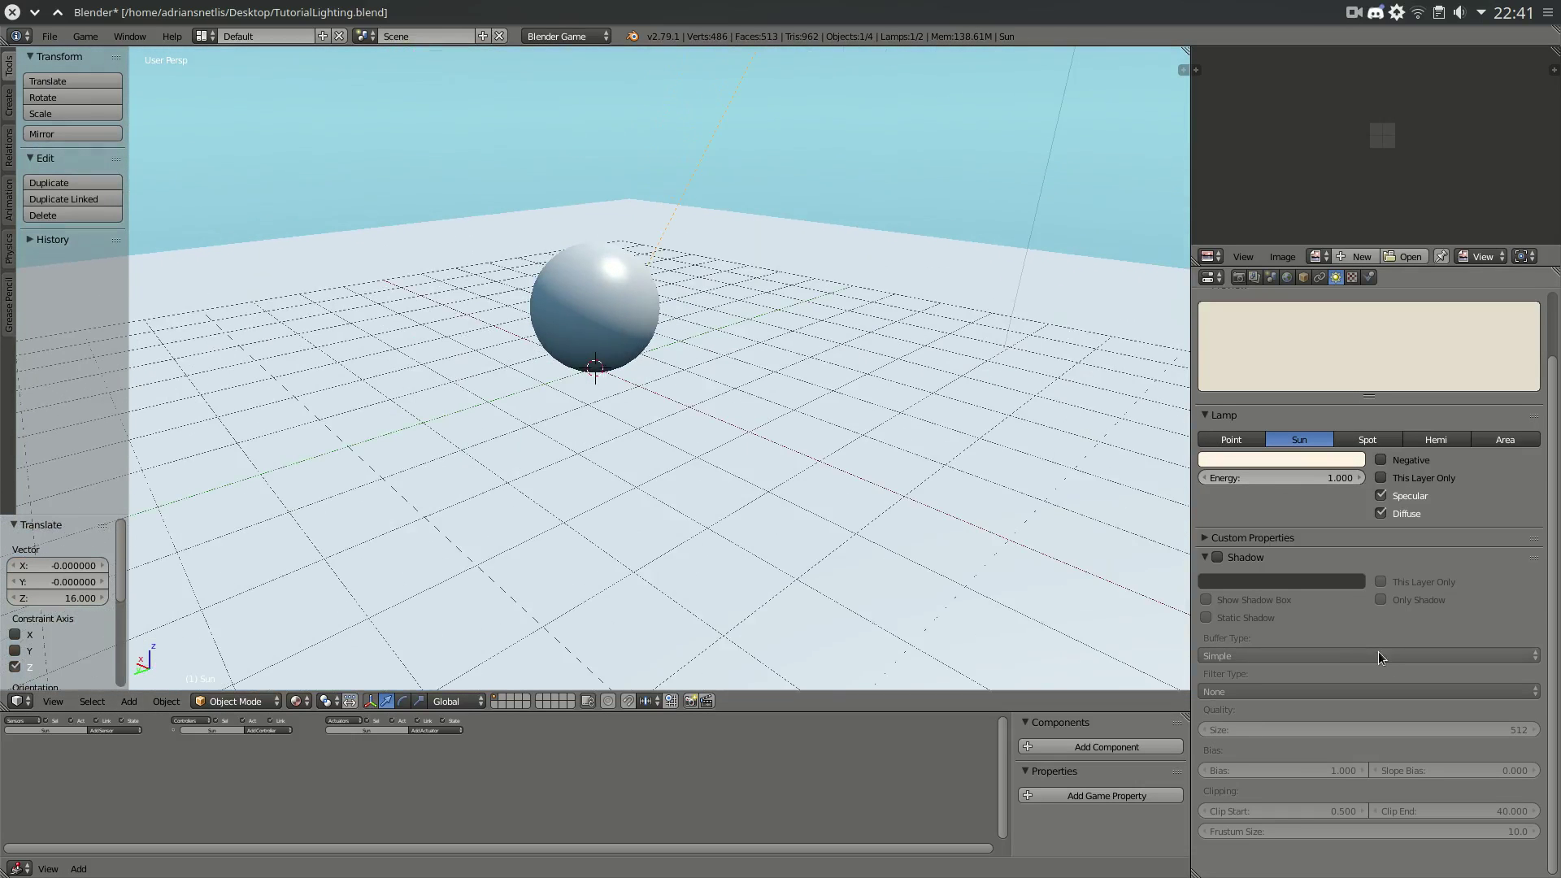
# - Enable shadows on the Sun lamp and set the shadow filter type to PCF
pyautogui.click(1218, 560)
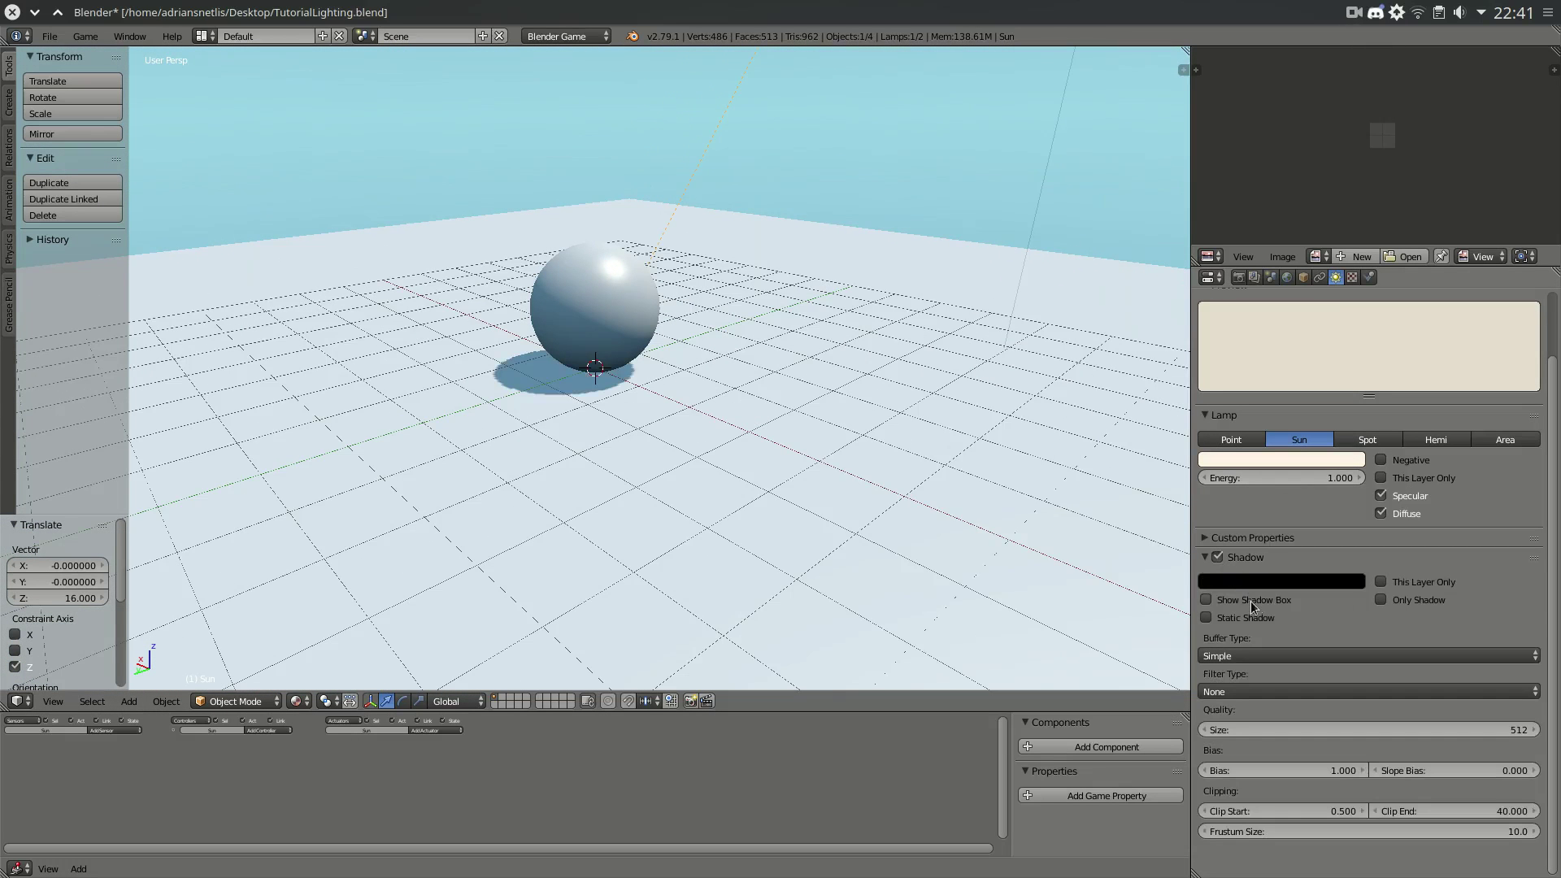
pyautogui.click(1239, 692)
pyautogui.click(1232, 673)
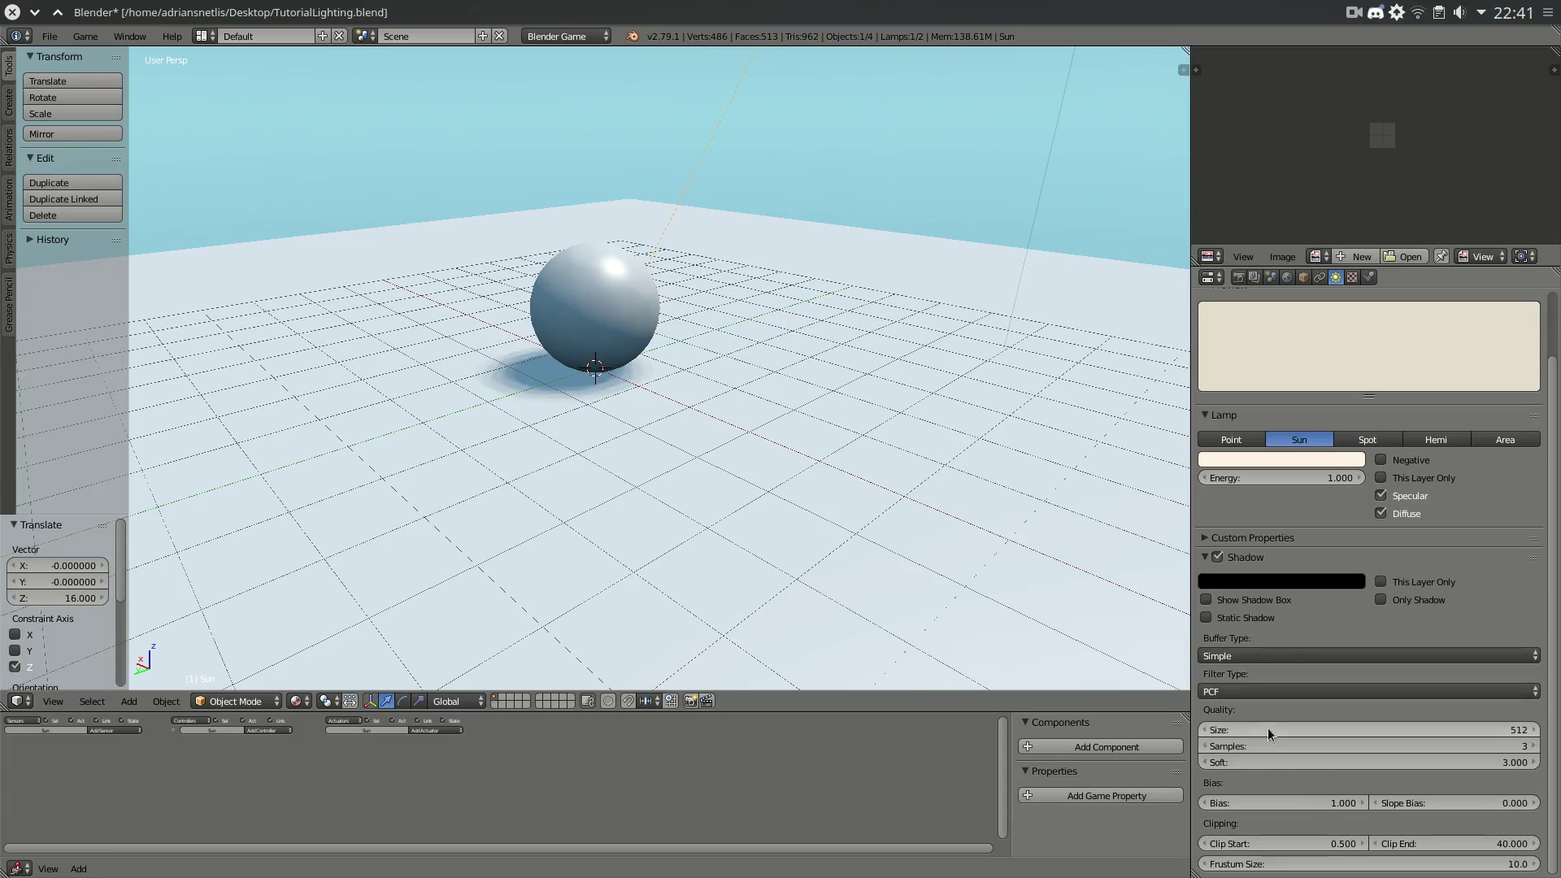
# - Set the Sun lamp's shadow buffer size to 1024 and its softness to 0.8
pyautogui.click(1337, 724)
pyautogui.write('1')
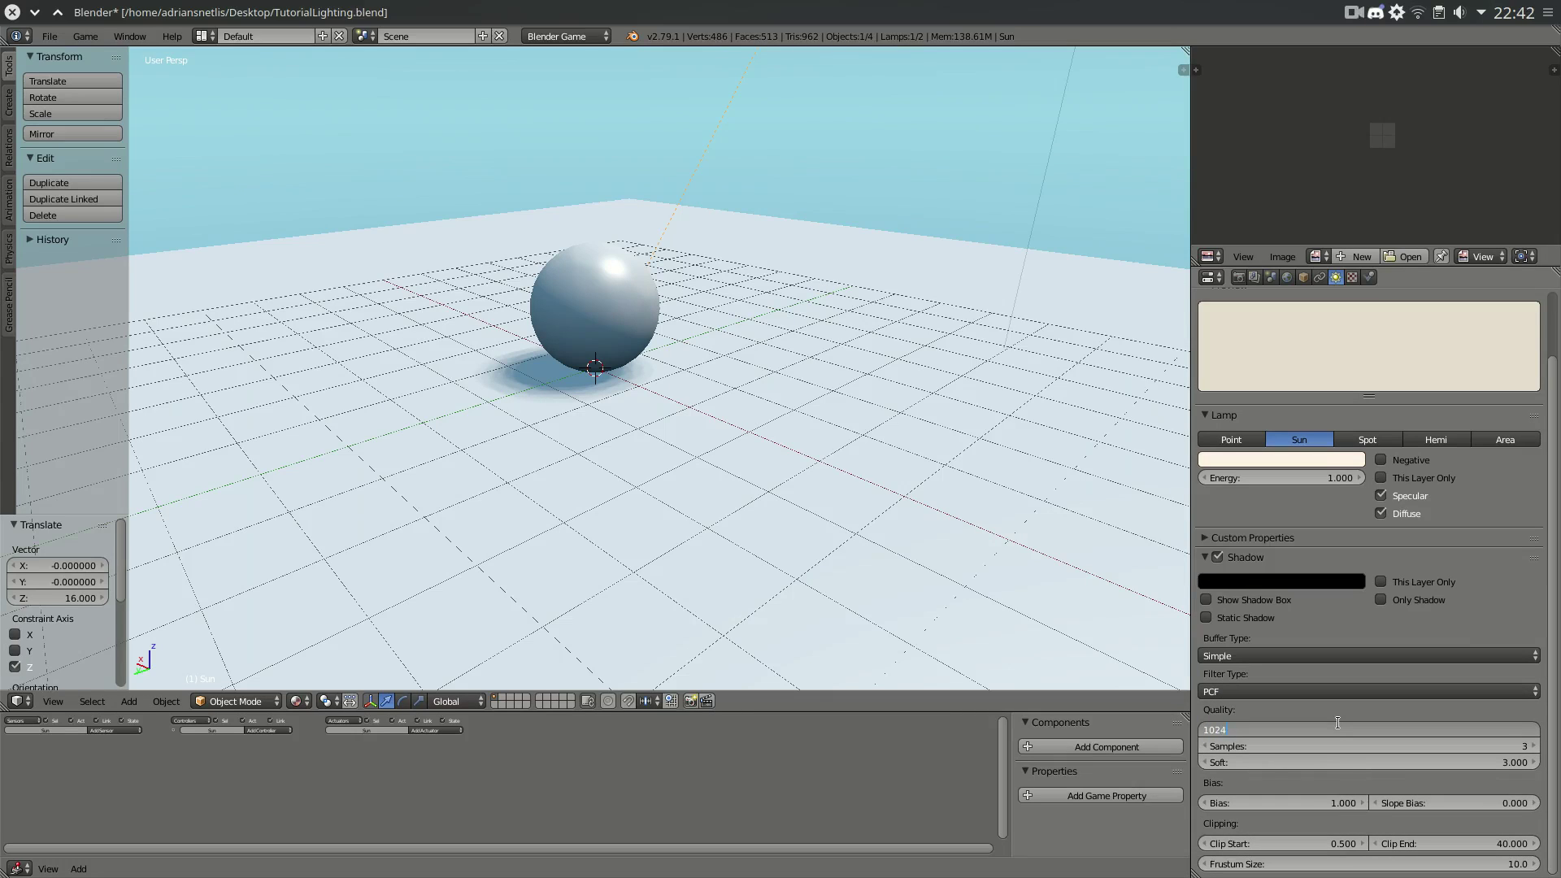
pyautogui.press('Tab')
pyautogui.press('Tab')
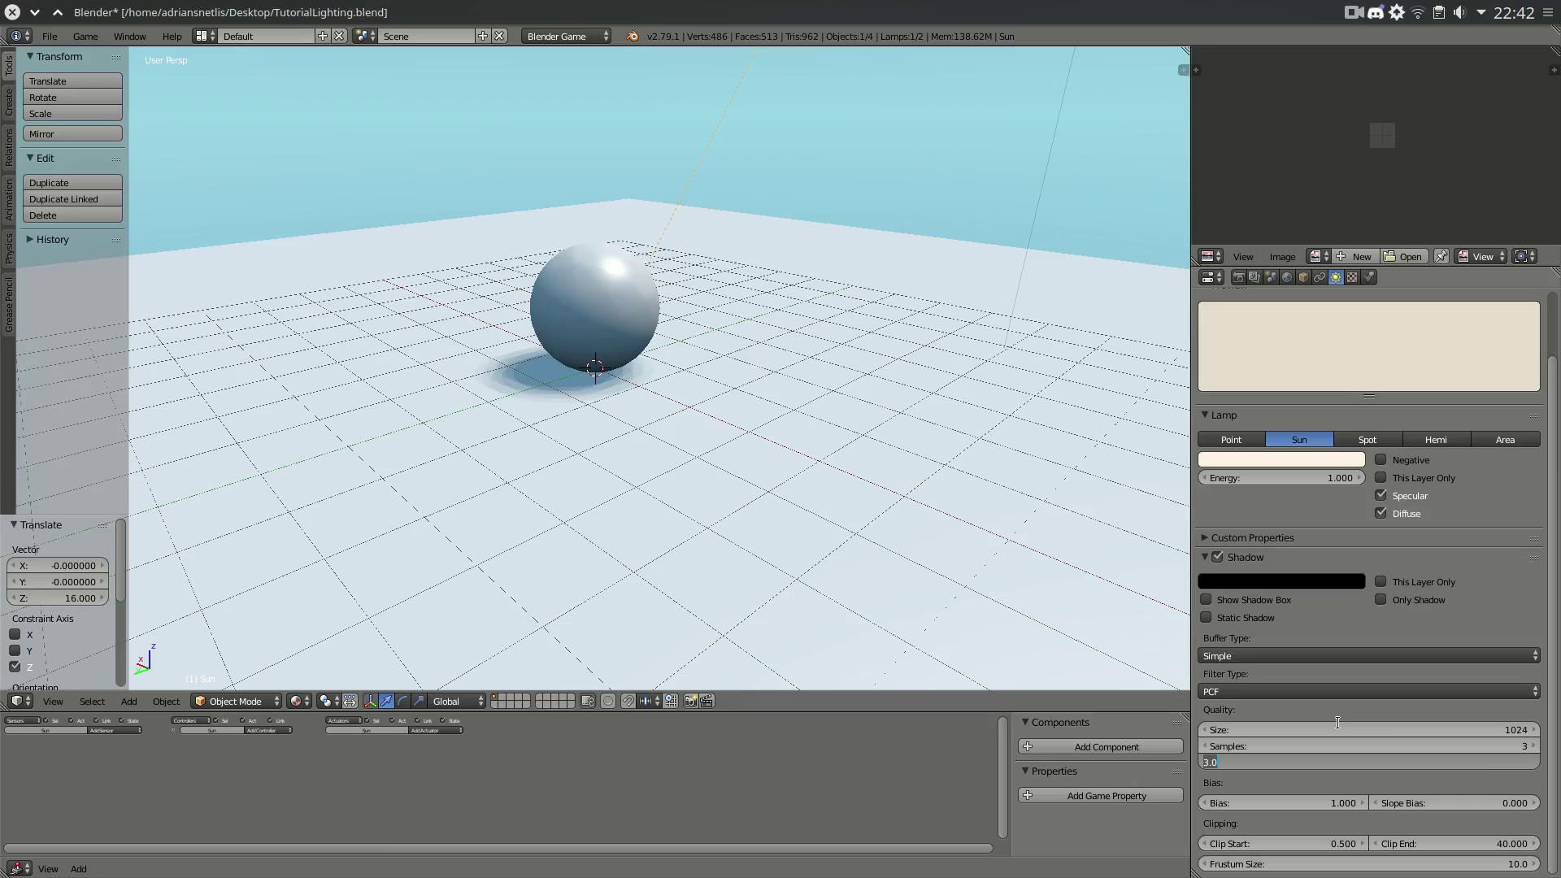
pyautogui.press('BackSpace')
pyautogui.press('Return')
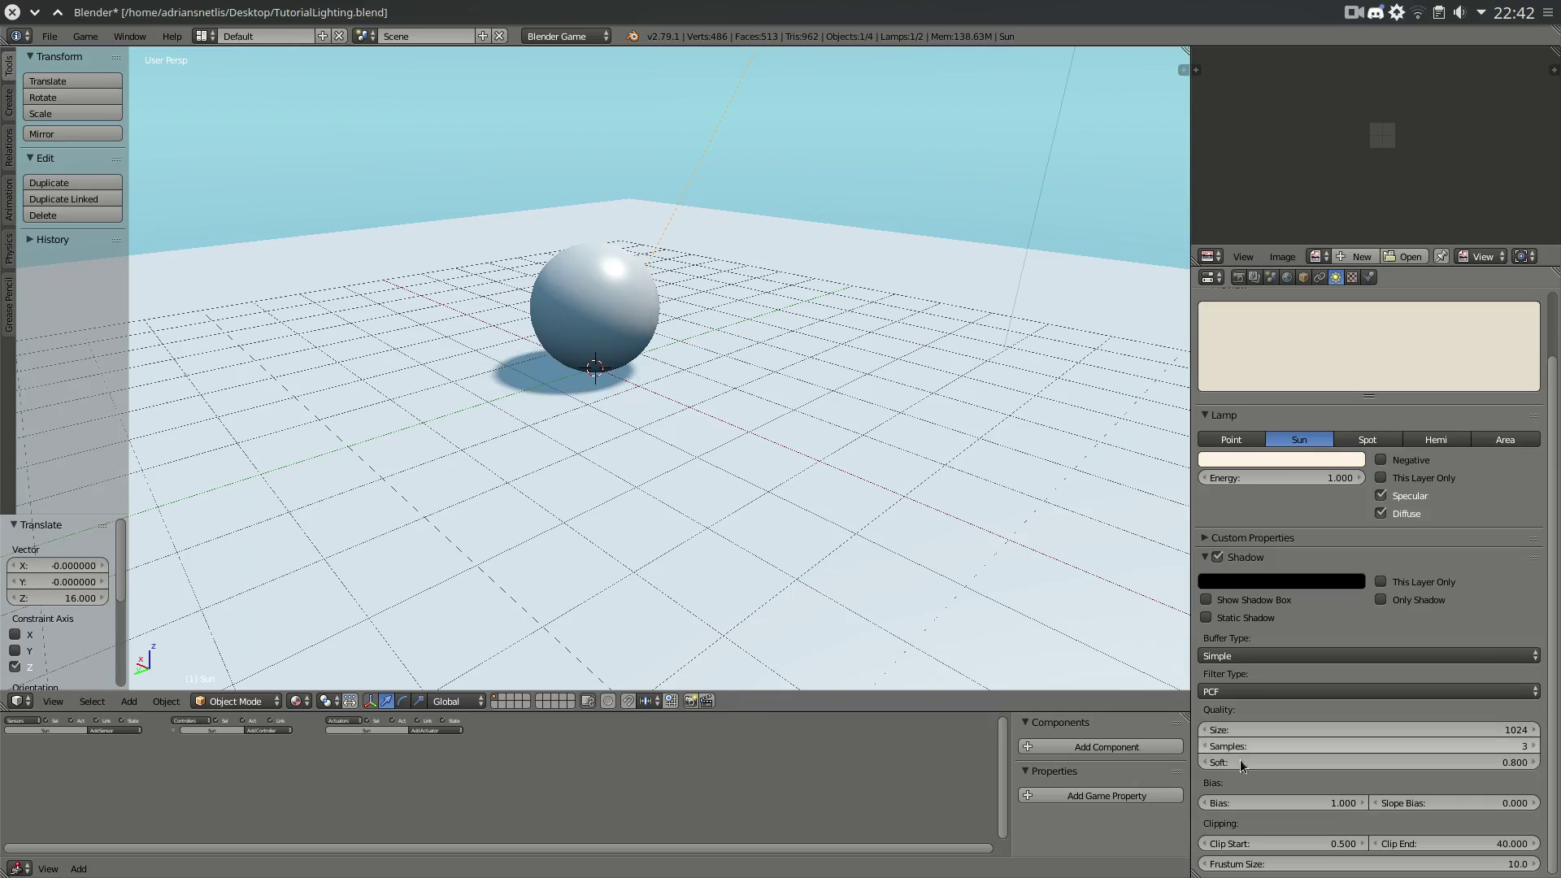
# - Set both the shadow bias and the slope bias of the Sun lamp to 0.1
pyautogui.click(1266, 804)
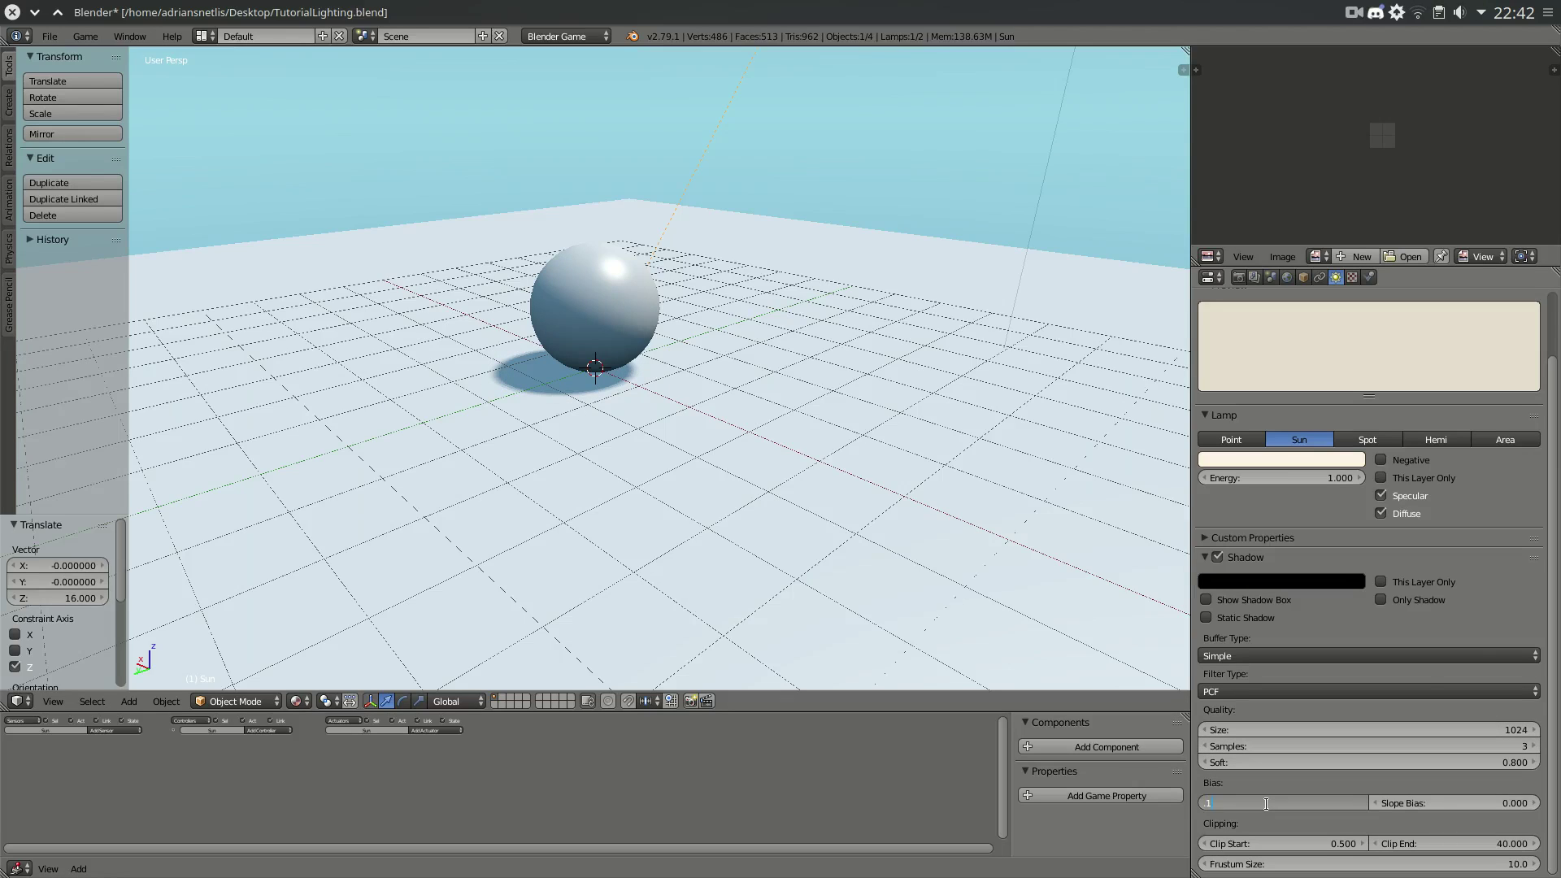
pyautogui.press('Tab')
pyautogui.press('Return')
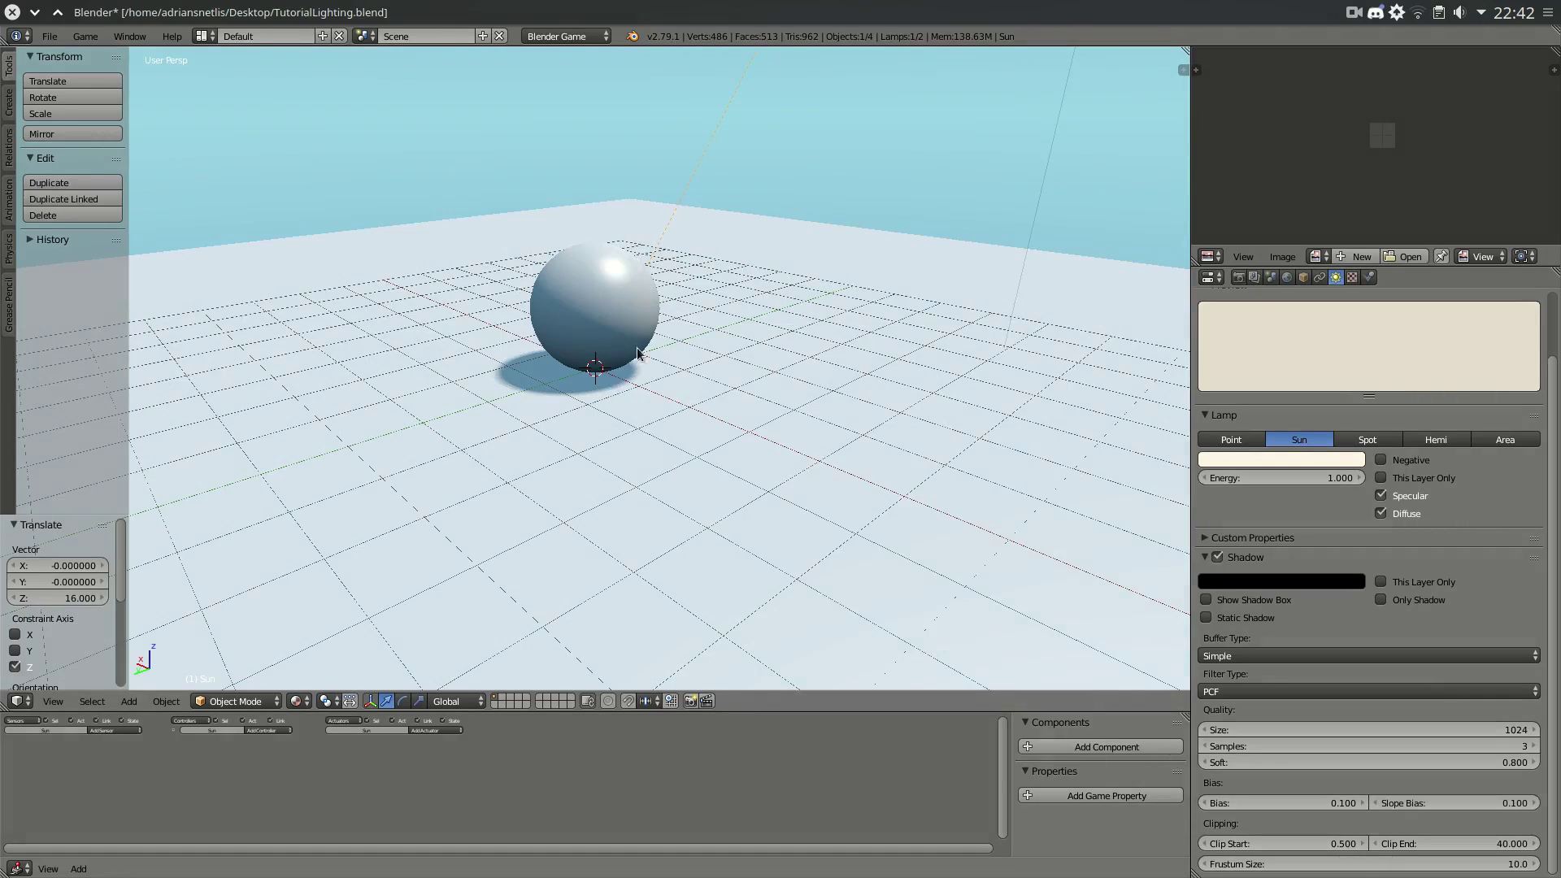
# - Set the Sun lamp's shadow clip end to 64 and its frustum size to 16
pyautogui.scroll(8, 796, 377)
pyautogui.scroll(-4, 692, 387)
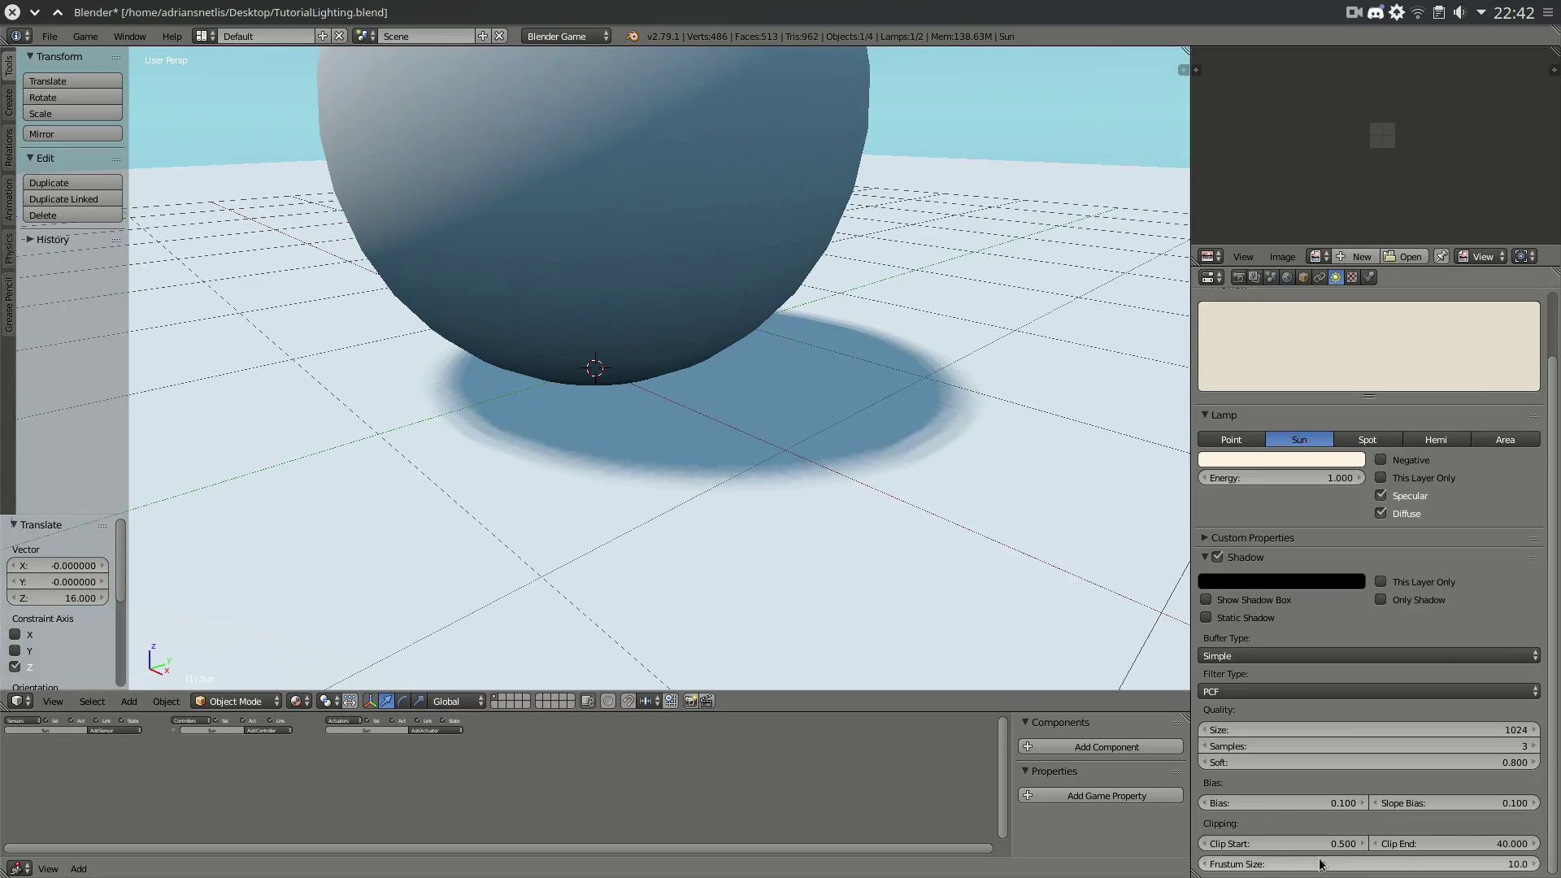
pyautogui.click(1440, 844)
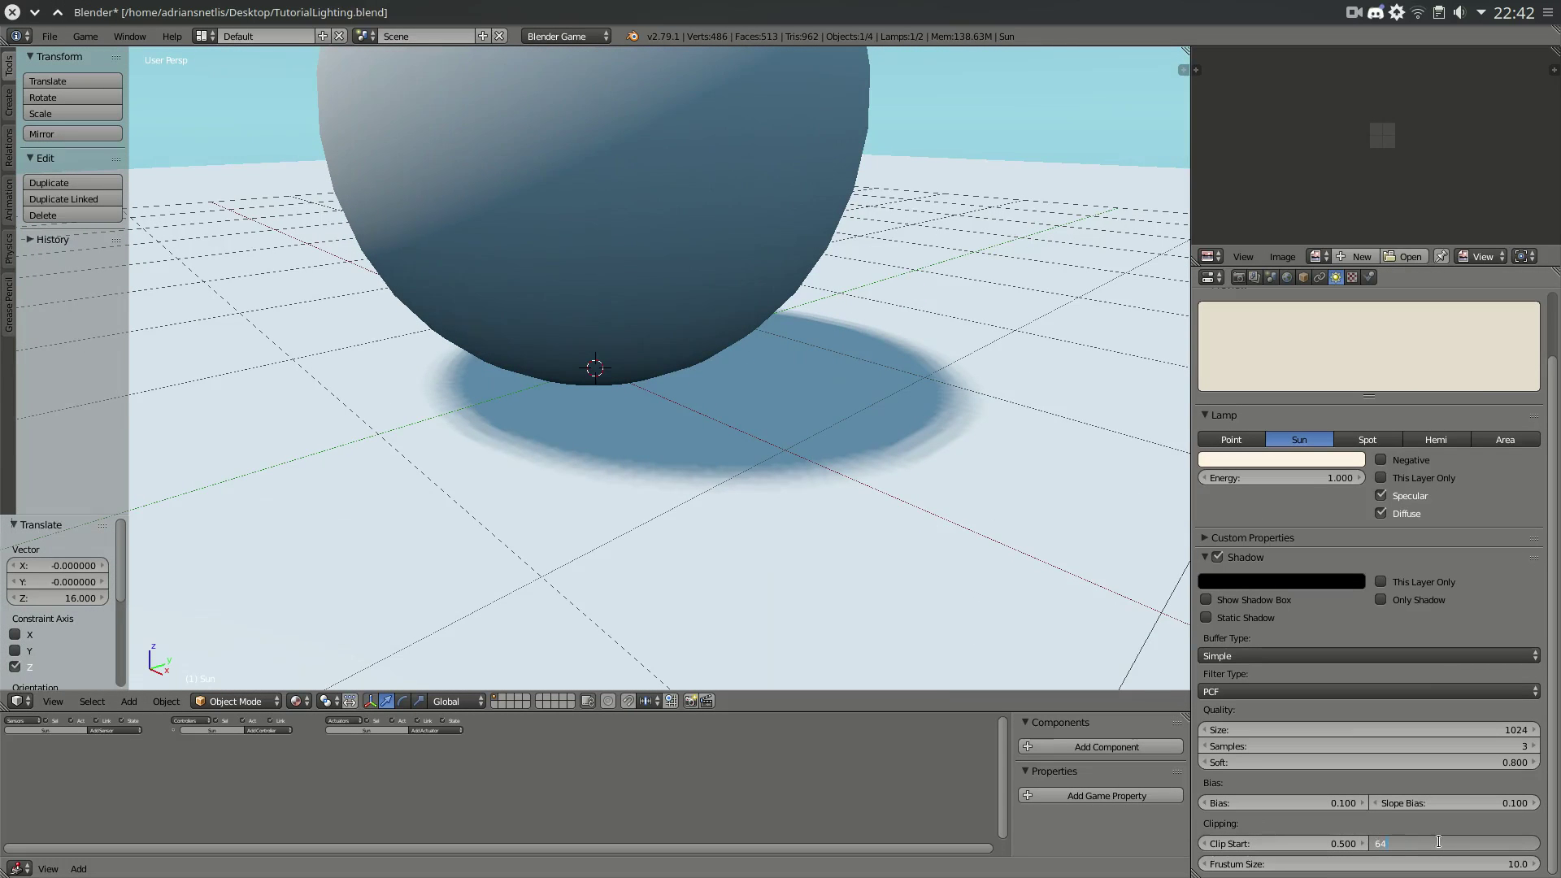
pyautogui.write('64')
pyautogui.press('Return')
pyautogui.click(1463, 864)
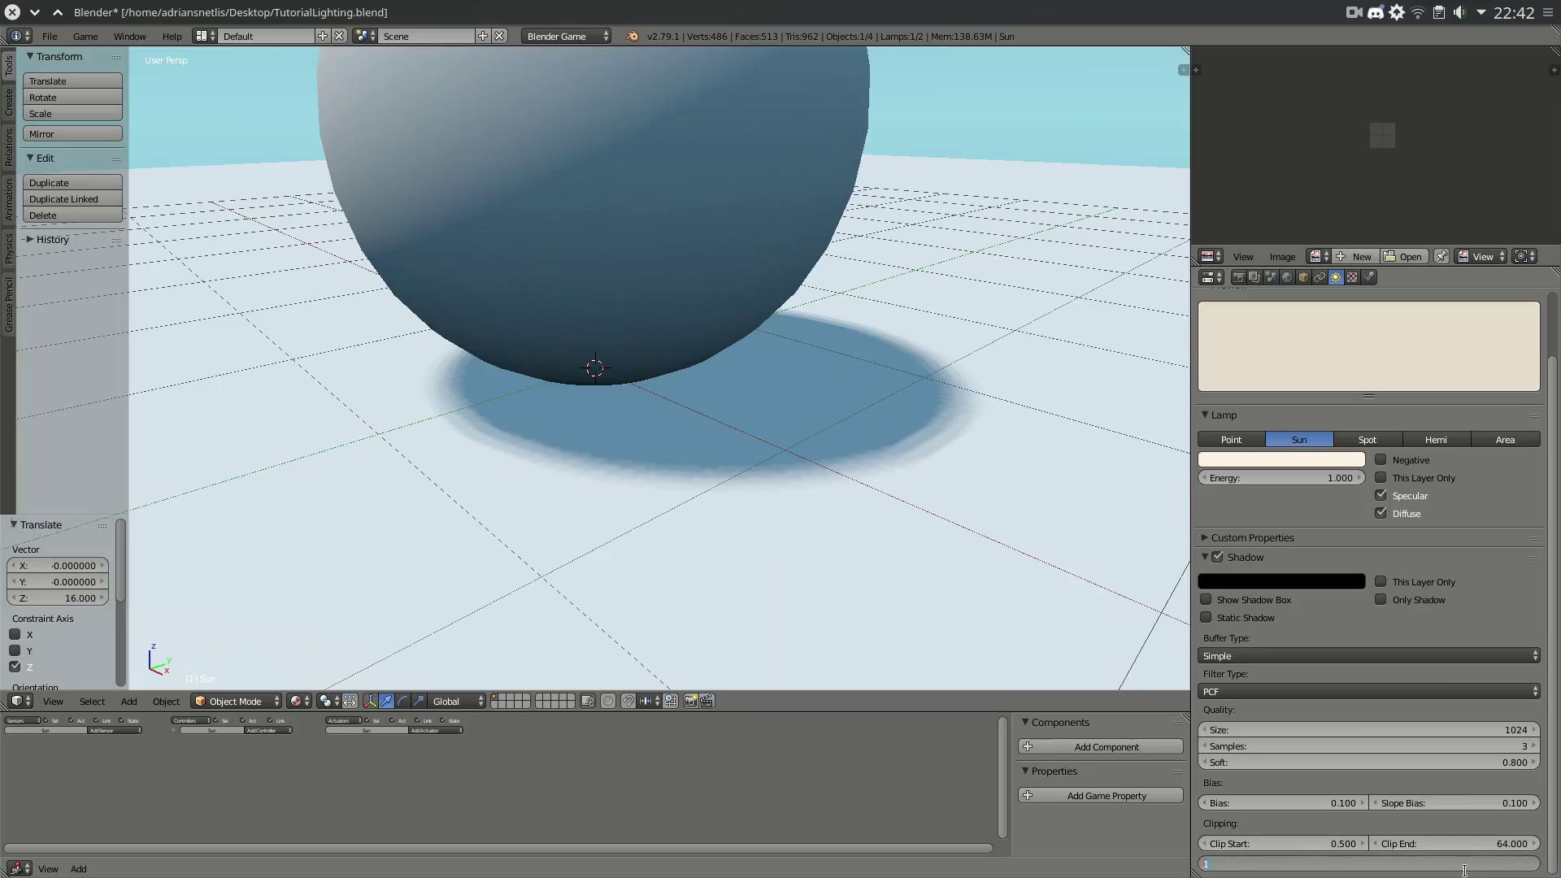
pyautogui.write('16')
pyautogui.press('Return')
# - Examine the sphere, its shadow and the ground plane from several angles and distances, with the render settings opened alongside
pyautogui.scroll(-8, 619, 270)
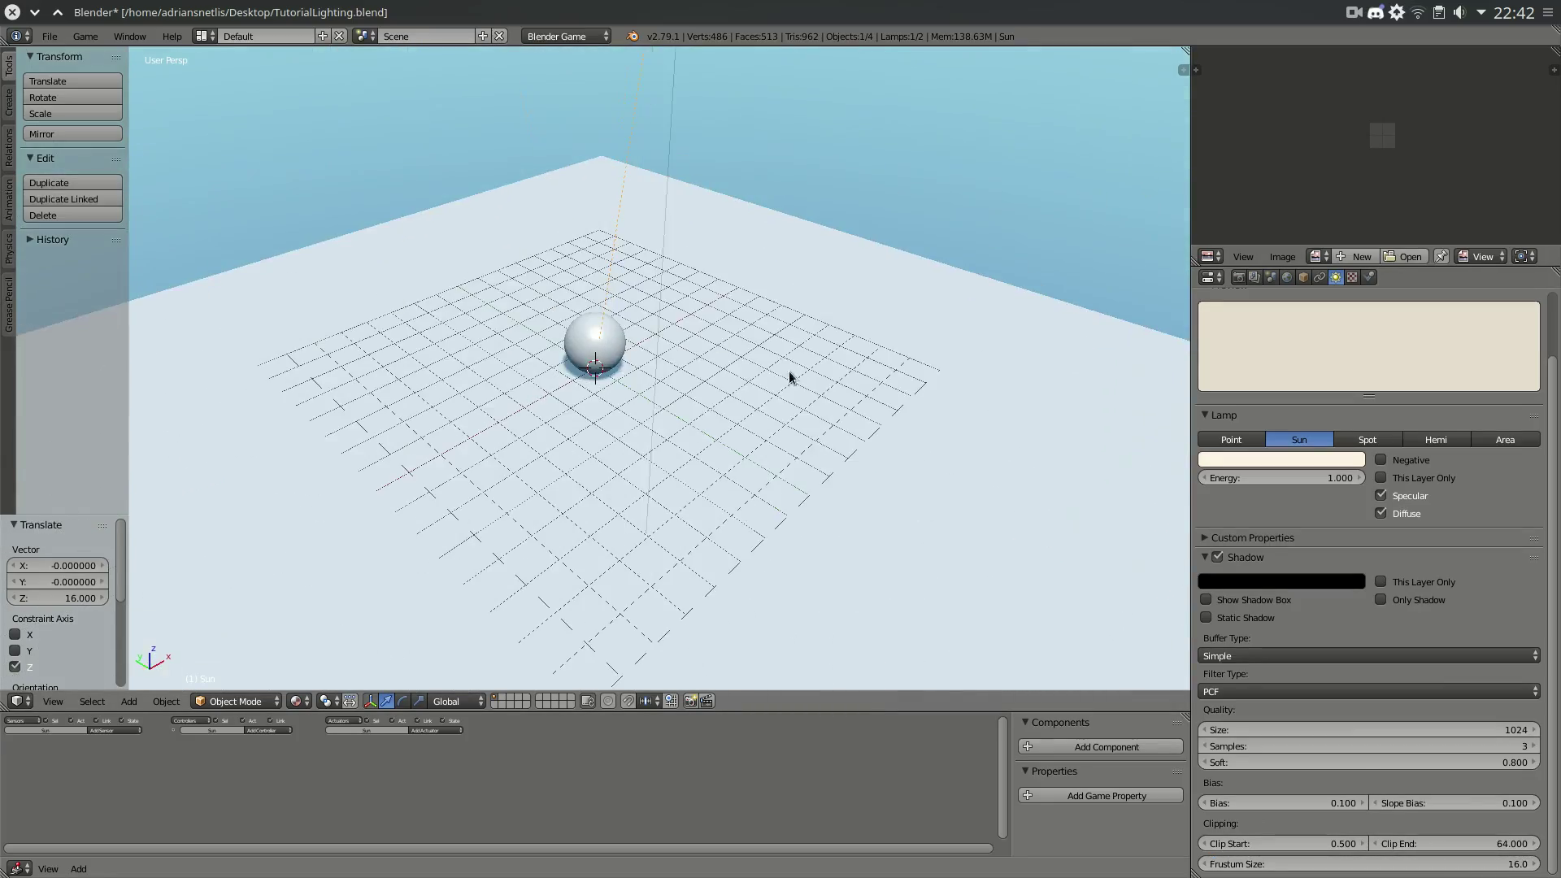
pyautogui.scroll(5, 626, 334)
pyautogui.moveTo(676, 331); pyautogui.dragTo(873, 270, button='middle')
pyautogui.click(1238, 277)
pyautogui.scroll(-6, 721, 268)
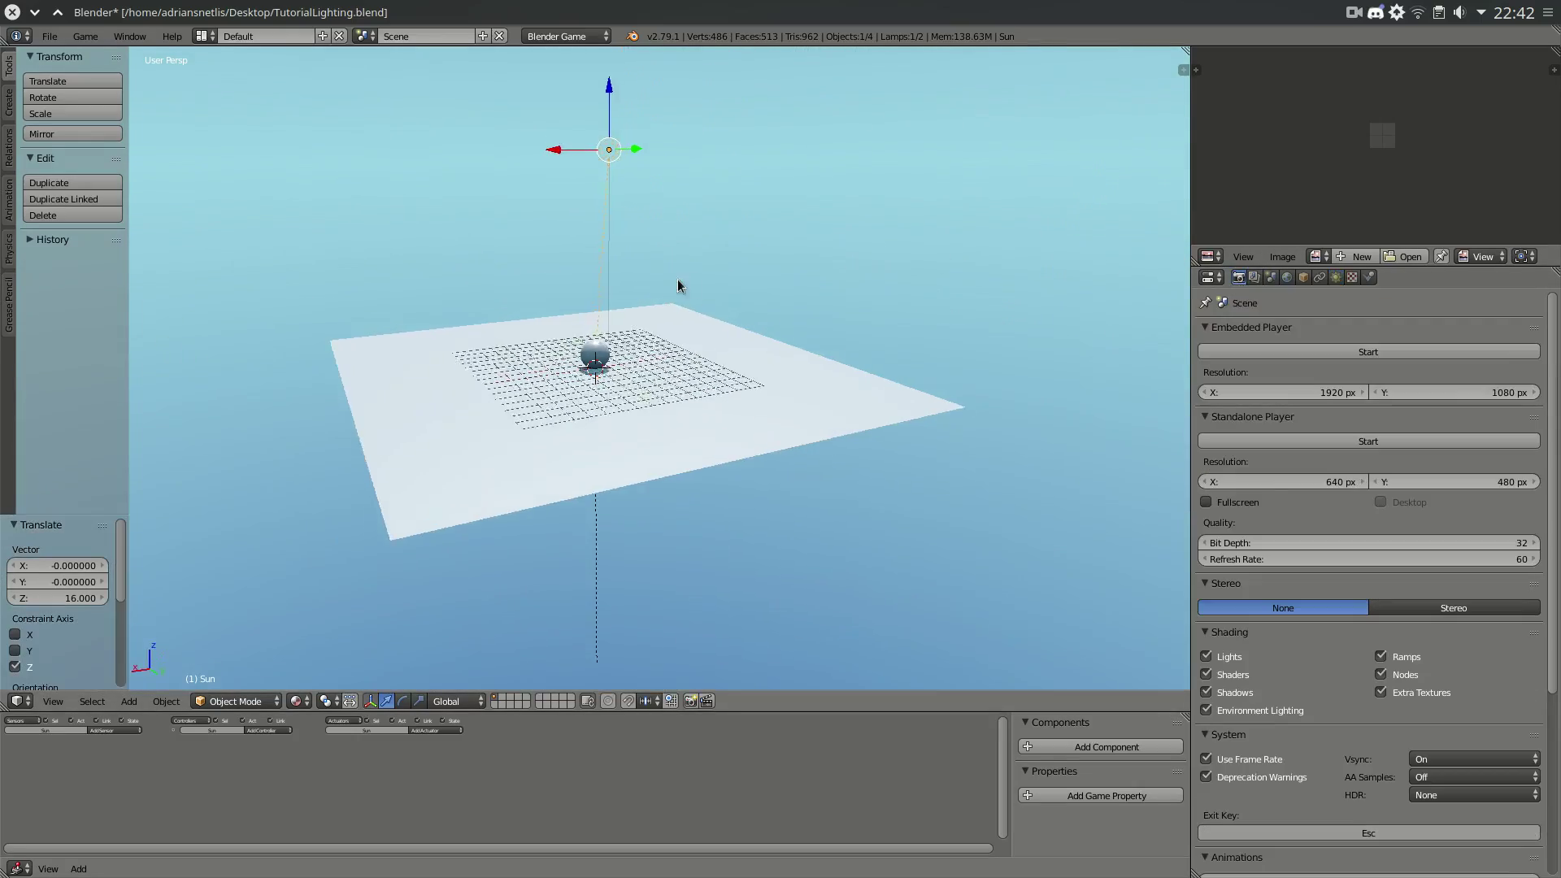
pyautogui.scroll(6, 679, 290)
pyautogui.moveTo(680, 290); pyautogui.dragTo(596, 283, button='middle')
pyautogui.scroll(4, 597, 283)
pyautogui.moveTo(370, 268); pyautogui.dragTo(373, 324, button='middle')
pyautogui.moveTo(799, 356); pyautogui.dragTo(707, 351, button='middle')
pyautogui.scroll(-4, 707, 351)
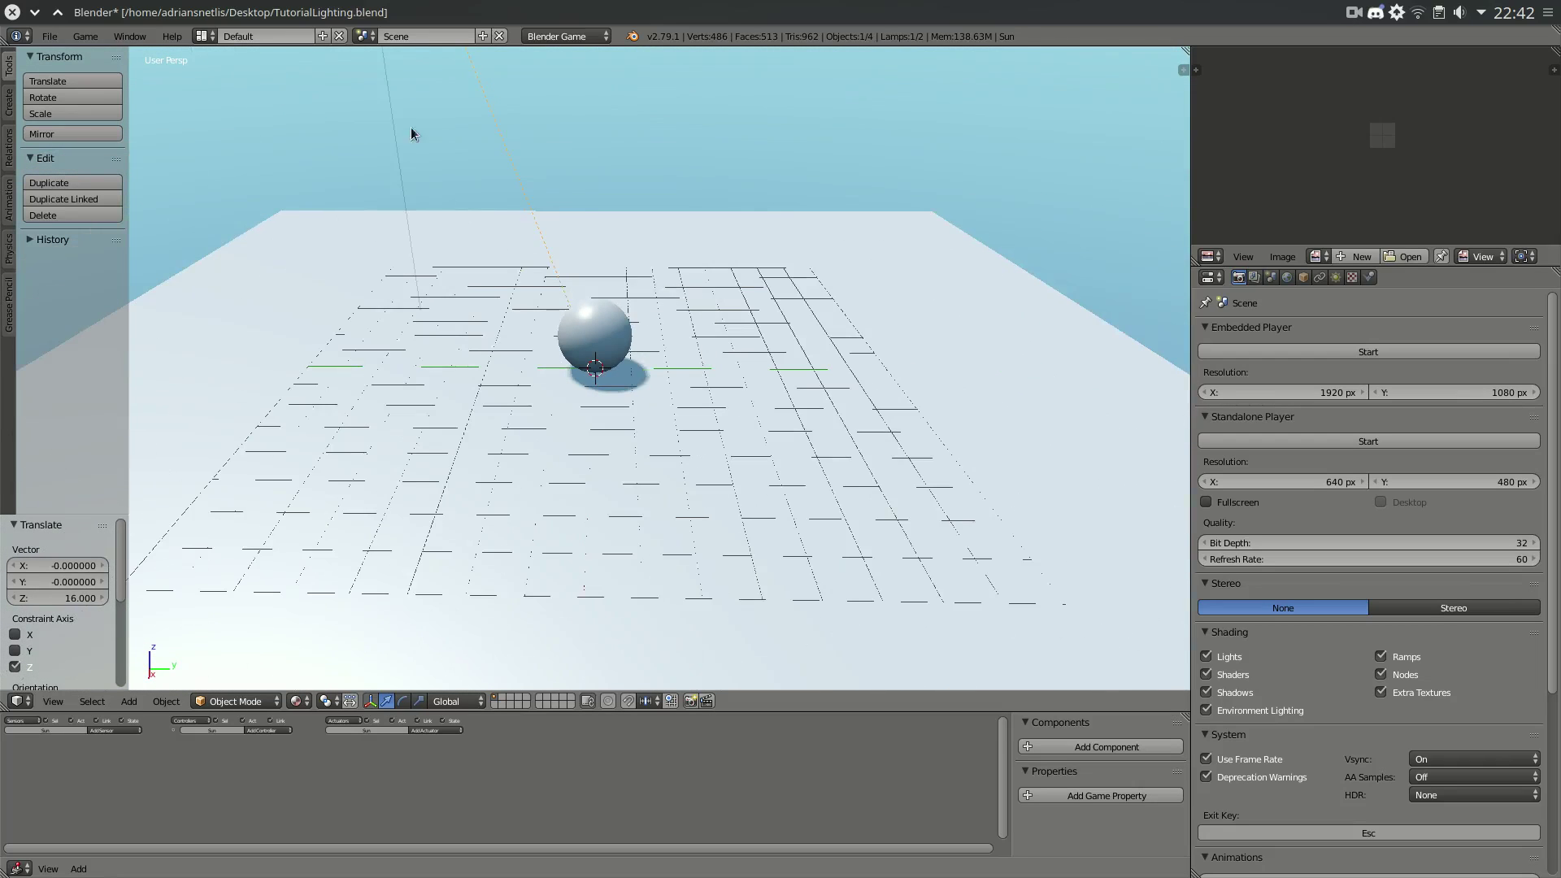
# - Shift the Sun lamp's colour to a slightly yellower warm cream
pyautogui.click(1322, 278)
pyautogui.click(1335, 277)
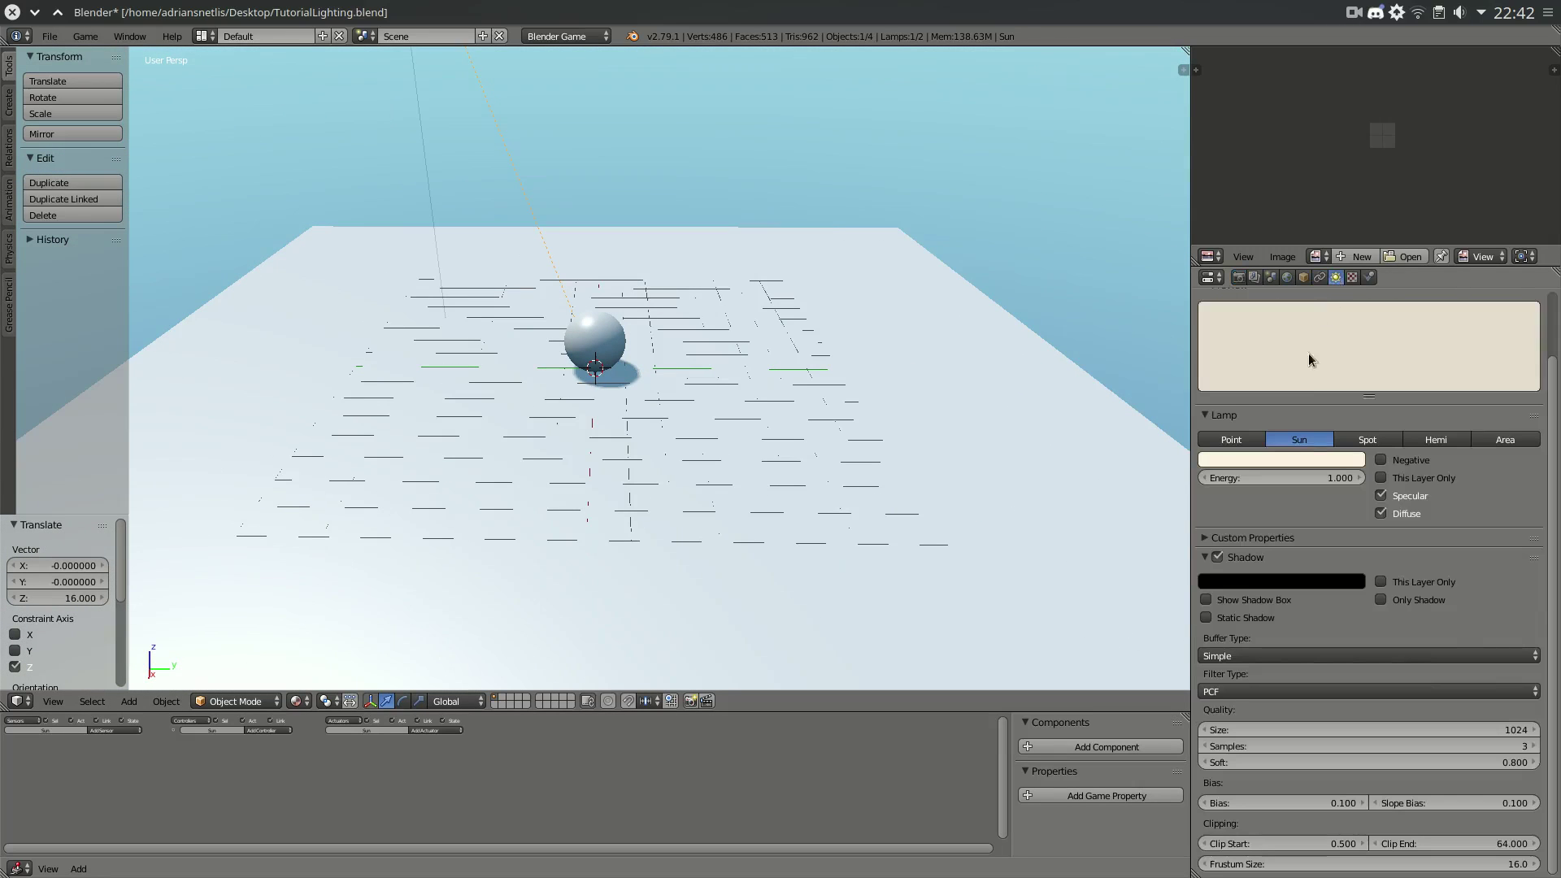
pyautogui.click(1322, 460)
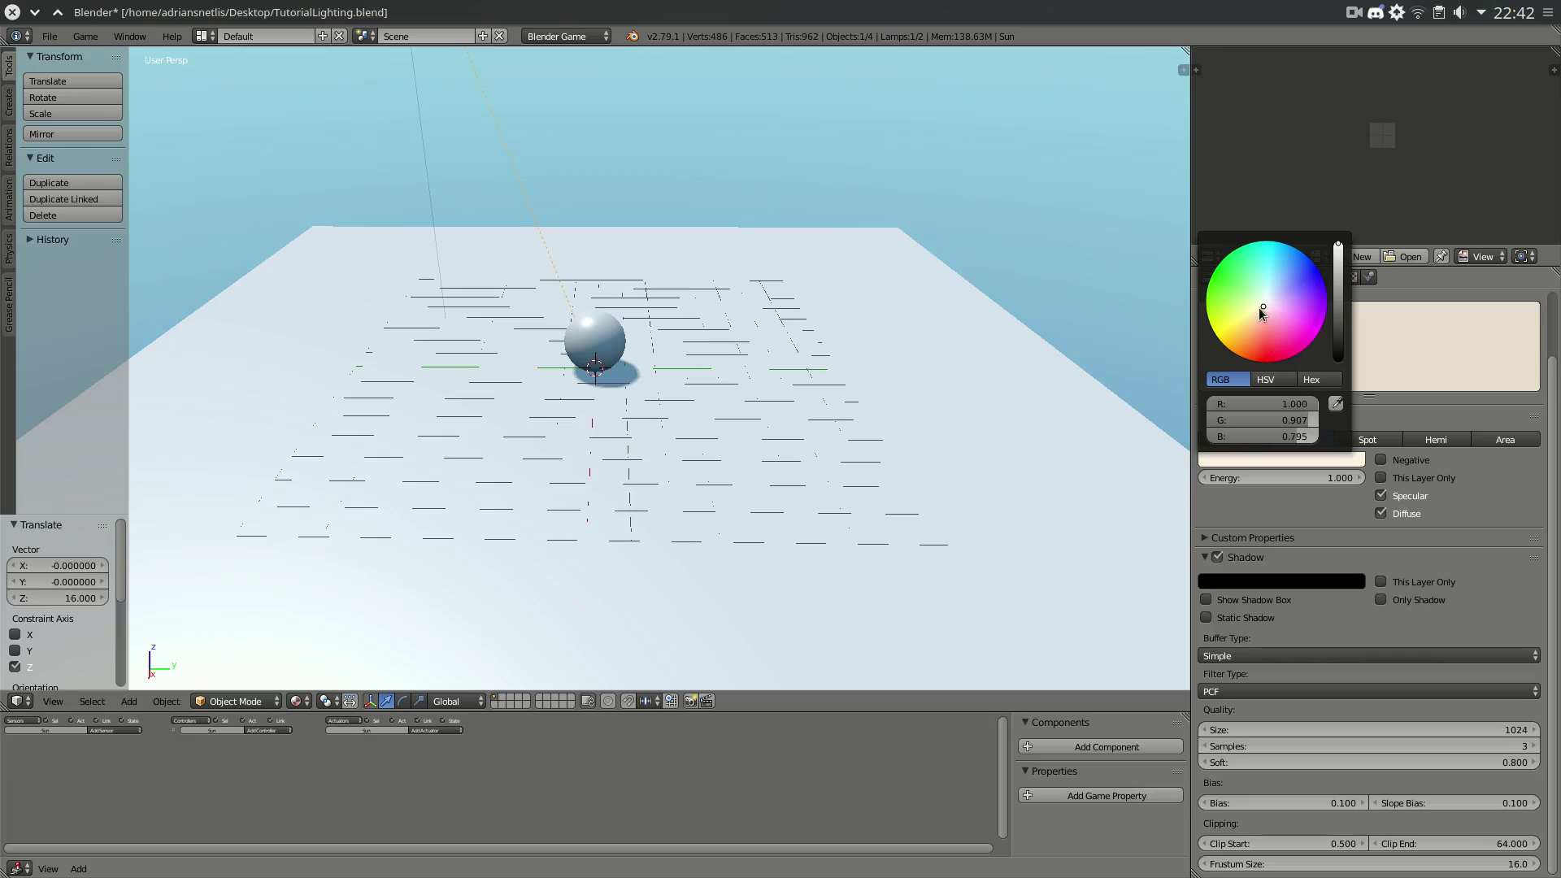
# - Try a Sun lamp energy of 2 and set the energy back to 1
pyautogui.doubleClick(1316, 476)
pyautogui.write('2')
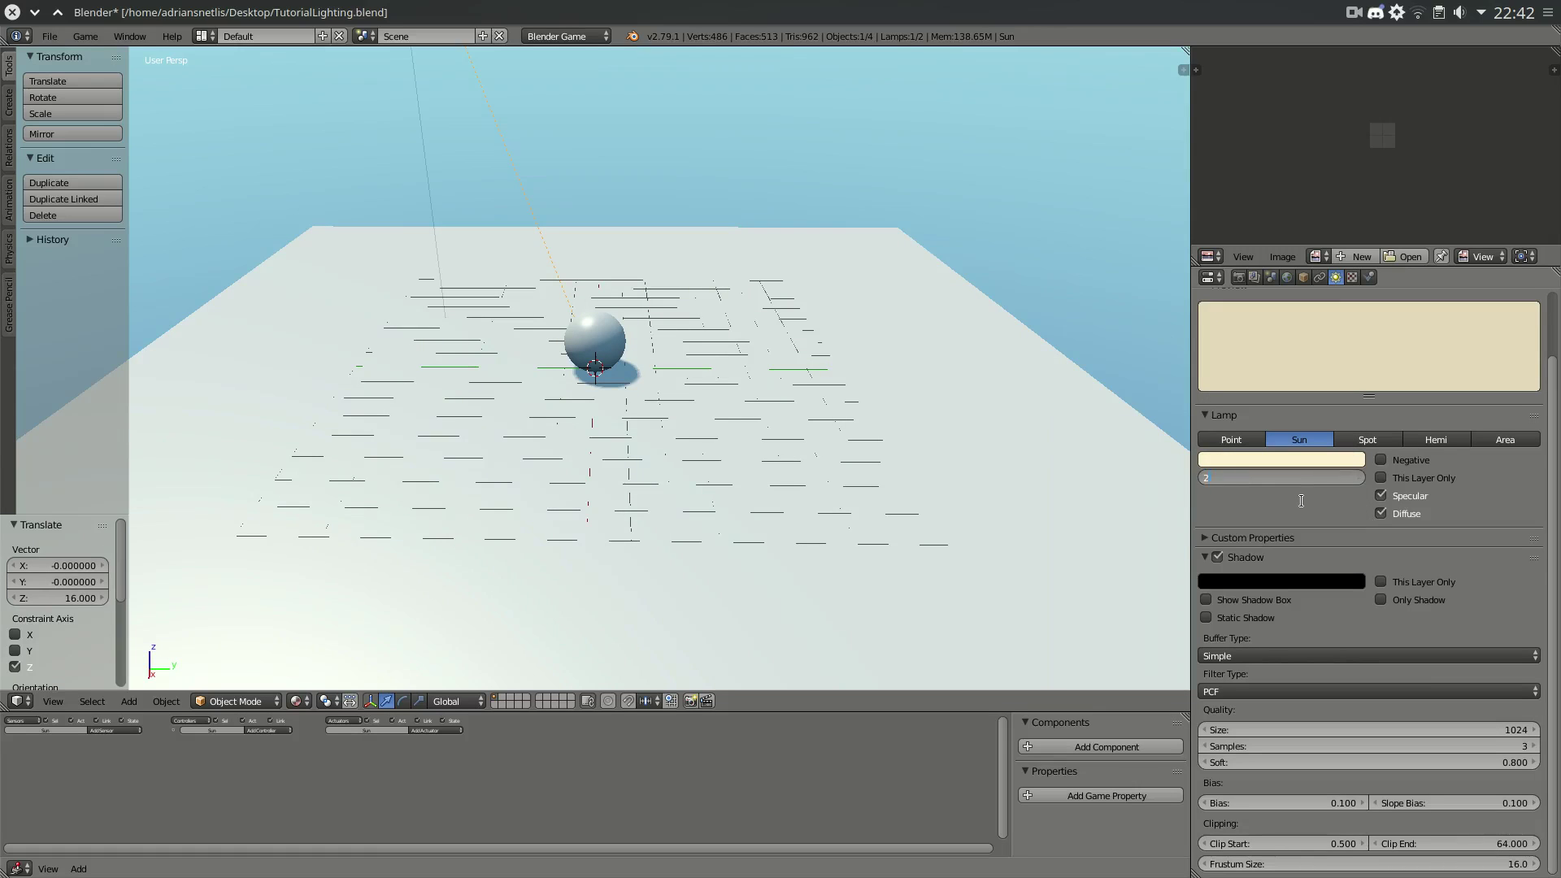
pyautogui.press('Return')
pyautogui.scroll(5, 601, 283)
pyautogui.doubleClick(1305, 478)
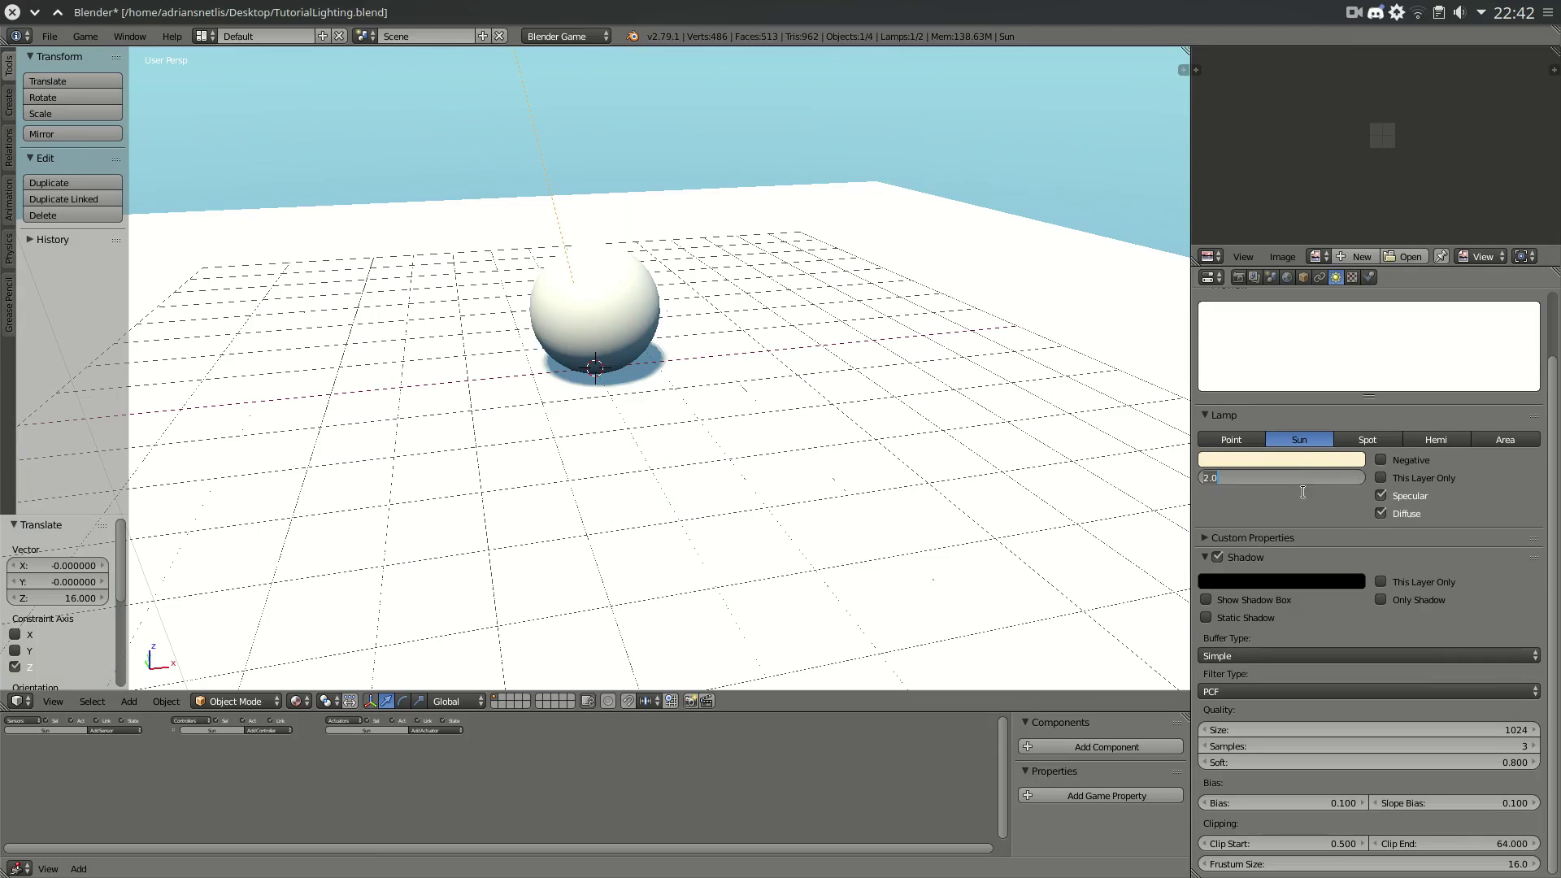
pyautogui.write('1')
pyautogui.press('Return')
# - Inspect the sphere's shading, its cast shadow and the sky-lit ground plane from all sides, both near and far
pyautogui.moveTo(935, 390); pyautogui.dragTo(444, 325, button='middle')
pyautogui.scroll(-3, 819, 294)
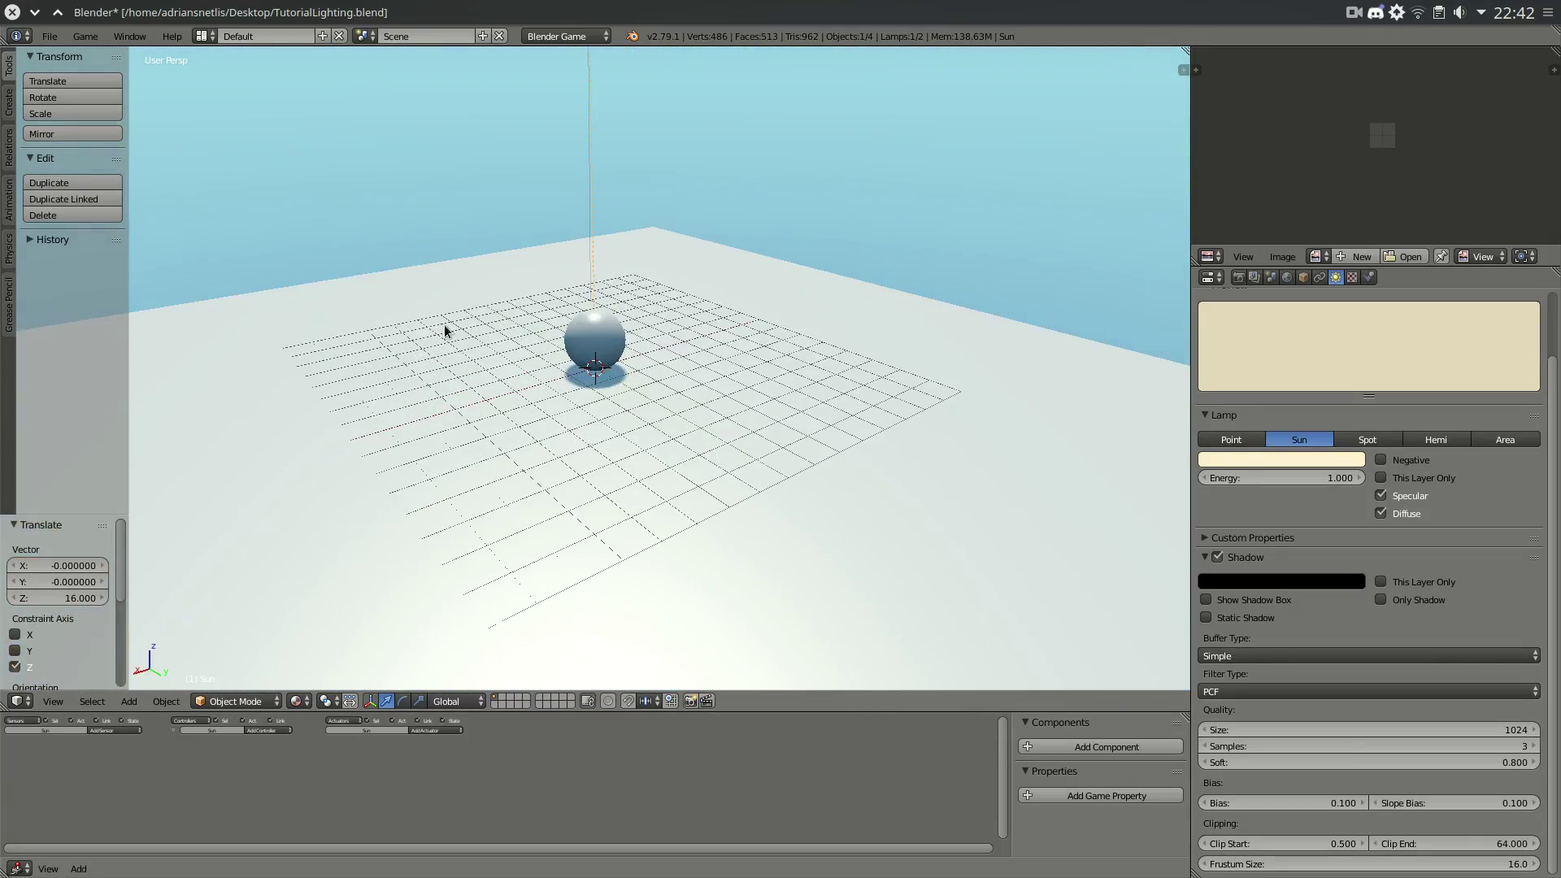
pyautogui.scroll(4, 444, 324)
pyautogui.scroll(-5, 525, 358)
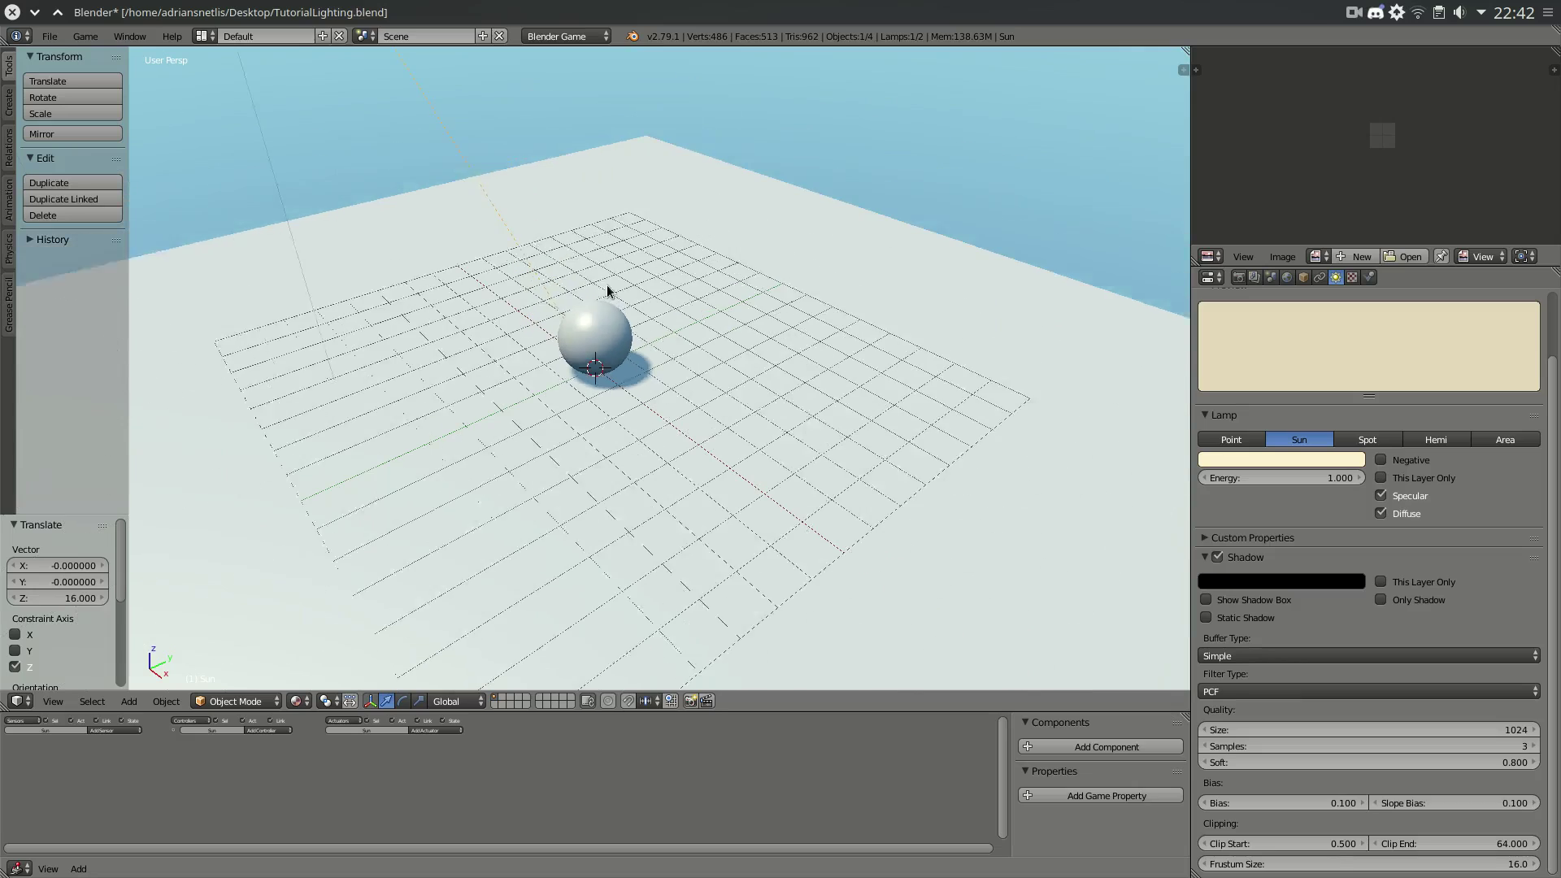
pyautogui.moveTo(609, 292); pyautogui.dragTo(821, 350, button='middle')
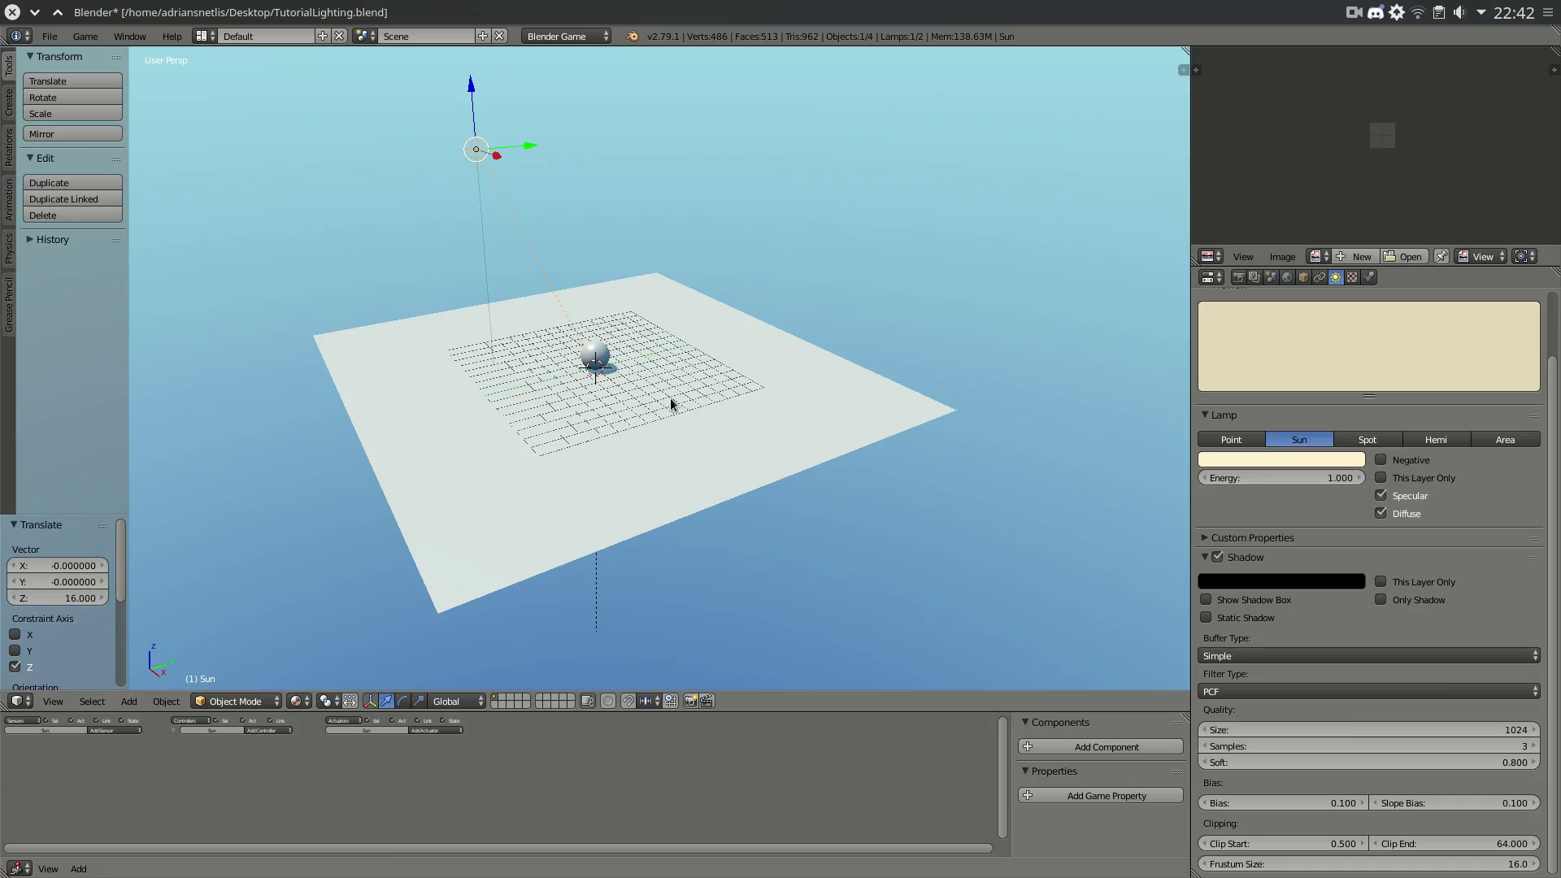
pyautogui.scroll(5, 591, 382)
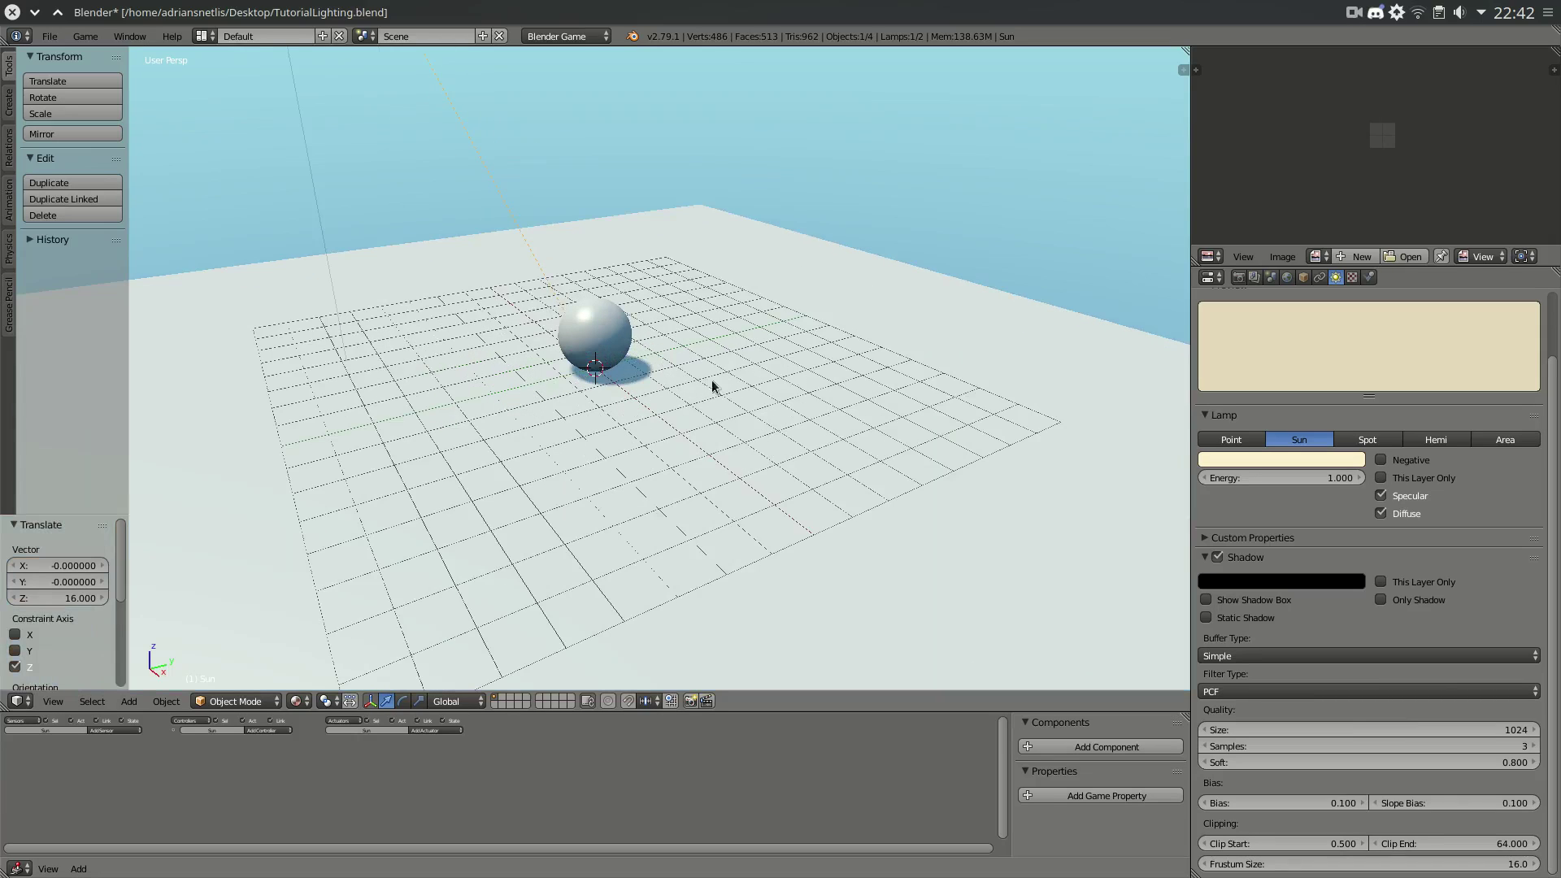
pyautogui.moveTo(714, 383); pyautogui.dragTo(587, 384, button='middle')
pyautogui.moveTo(652, 362)
pyautogui.mouseDown(button='middle')
pyautogui.moveTo(764, 352)
pyautogui.moveTo(567, 368)
pyautogui.mouseUp(button='middle')
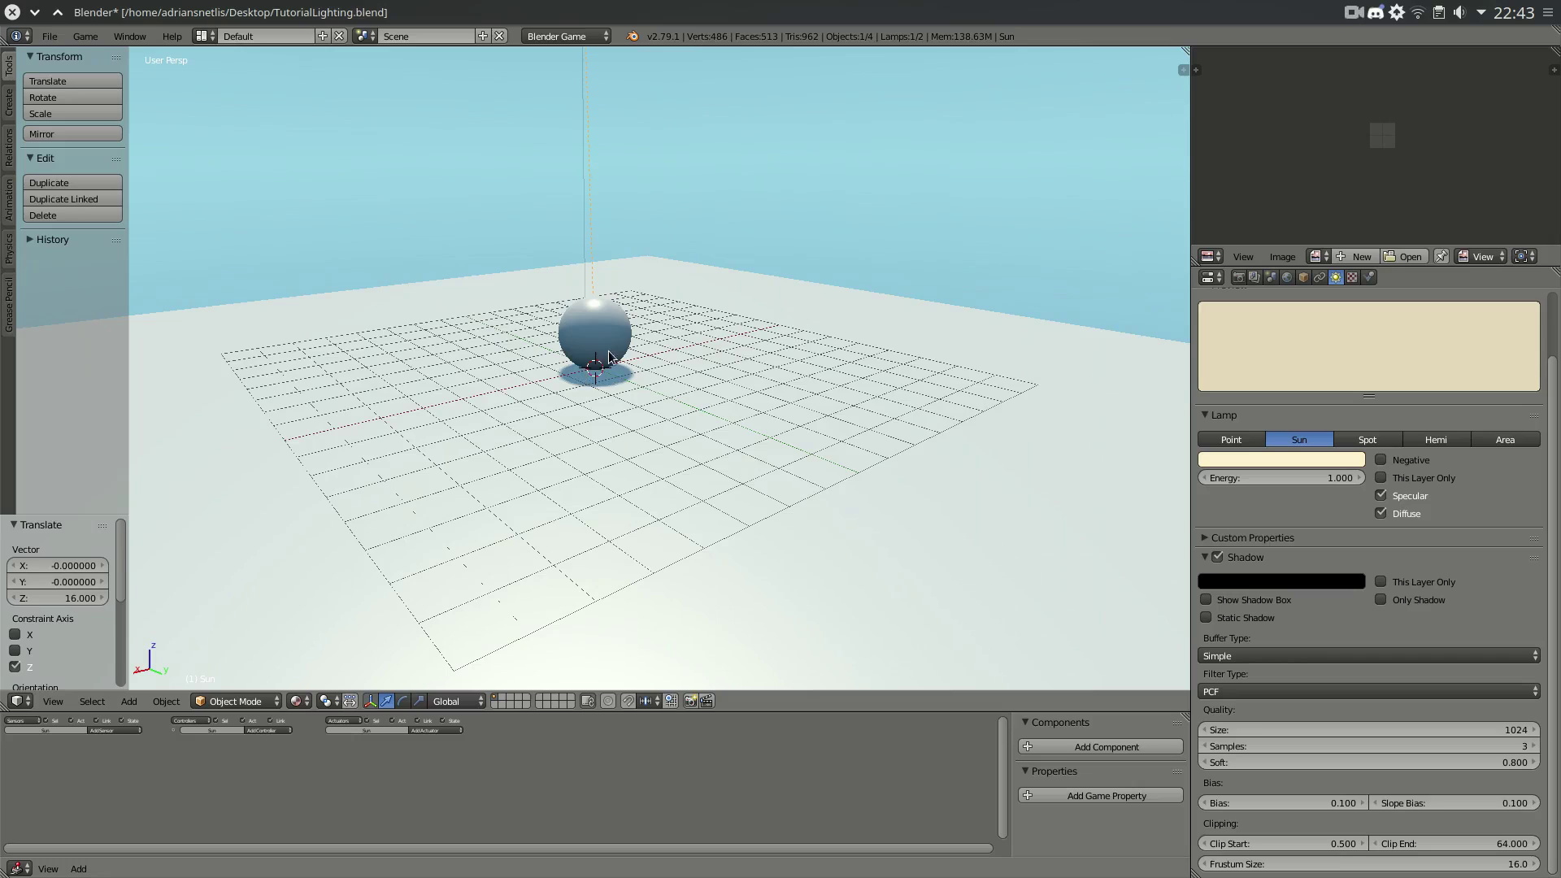
pyautogui.scroll(-3, 587, 376)
pyautogui.moveTo(587, 376); pyautogui.dragTo(432, 143, button='middle')
pyautogui.scroll(-4, 760, 154)
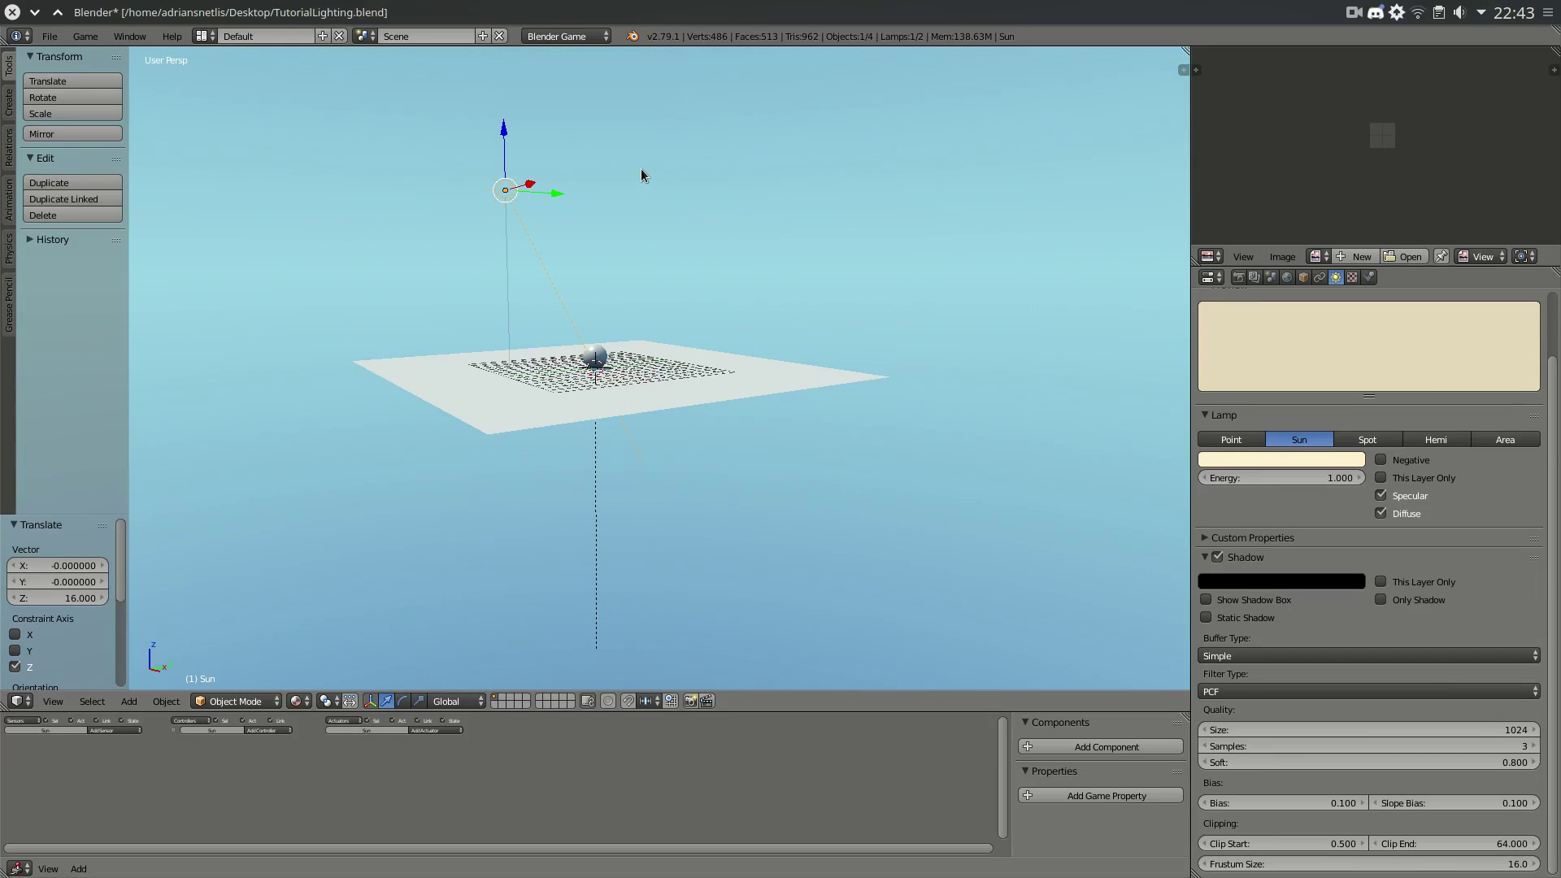
pyautogui.moveTo(715, 261); pyautogui.dragTo(568, 306, button='middle')
pyautogui.scroll(6, 568, 306)
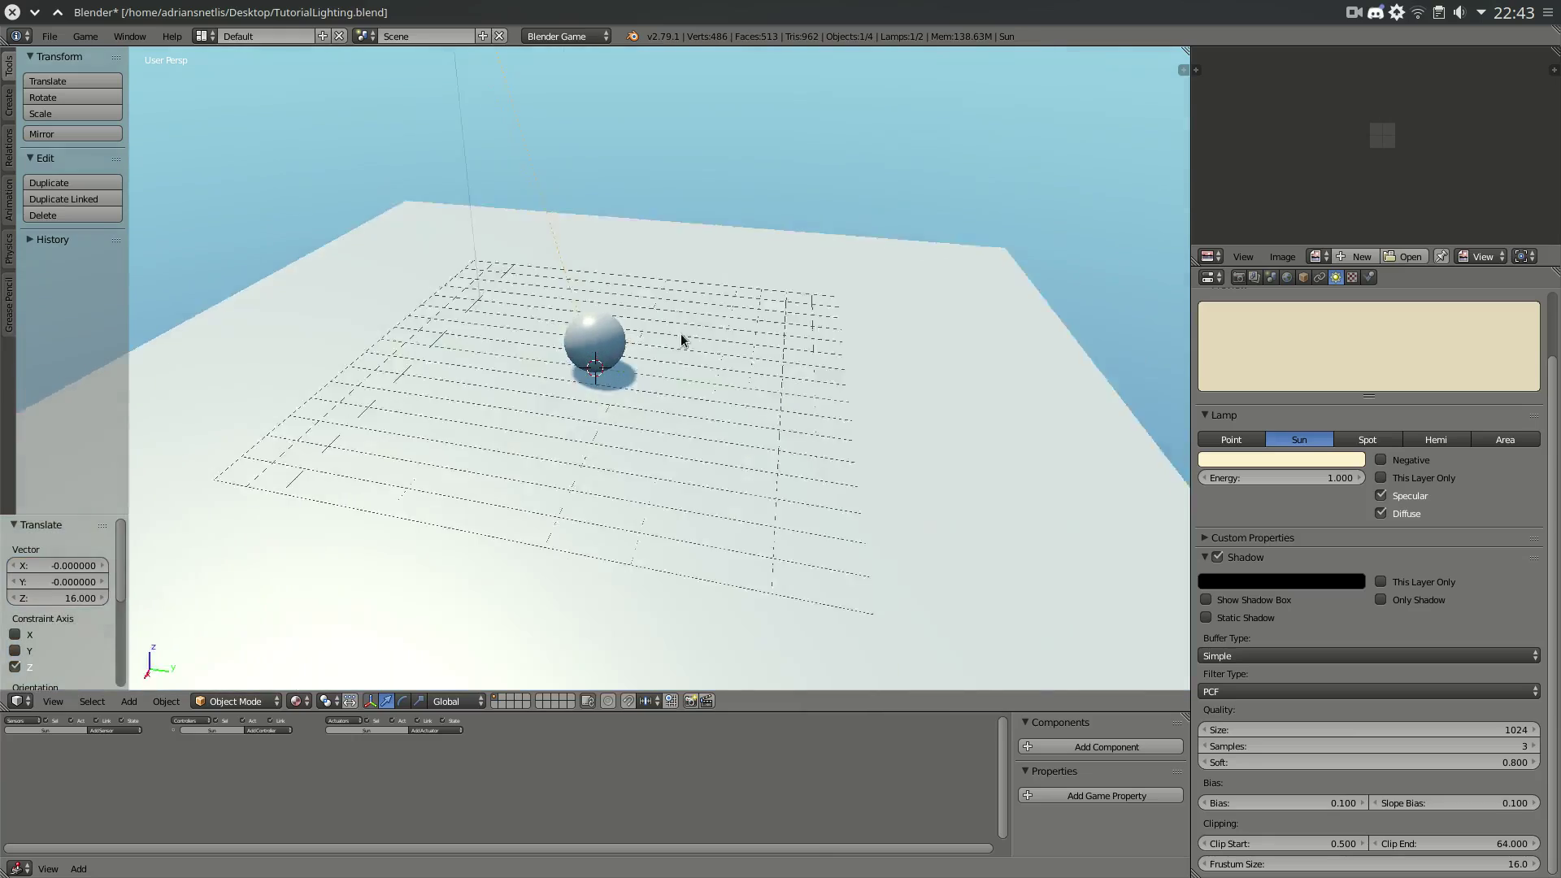
pyautogui.moveTo(681, 340); pyautogui.dragTo(726, 375, button='middle')
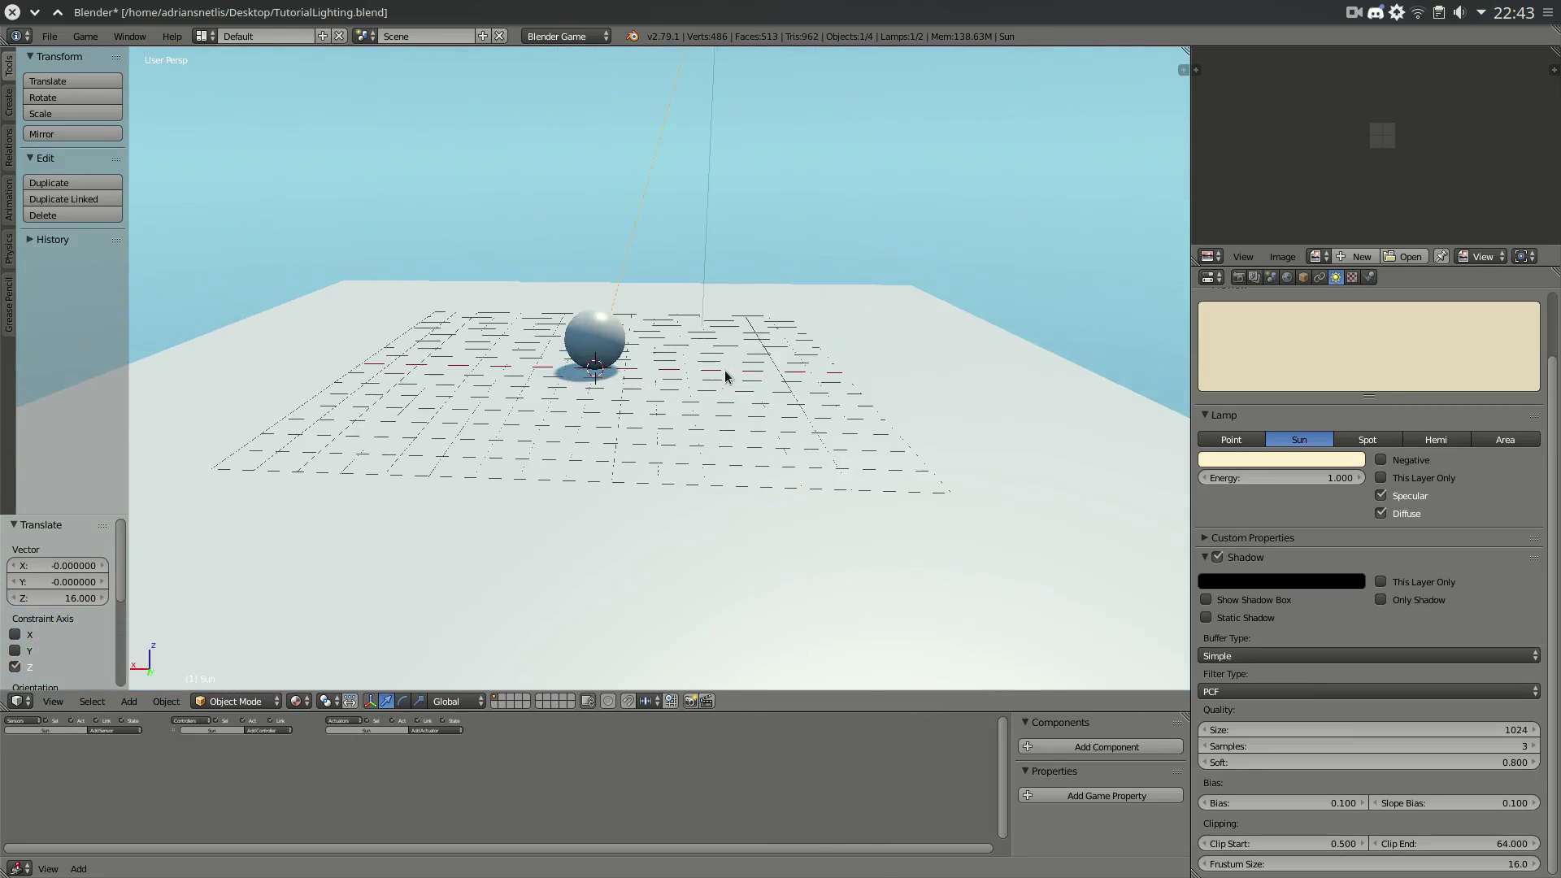
pyautogui.scroll(-5, 724, 369)
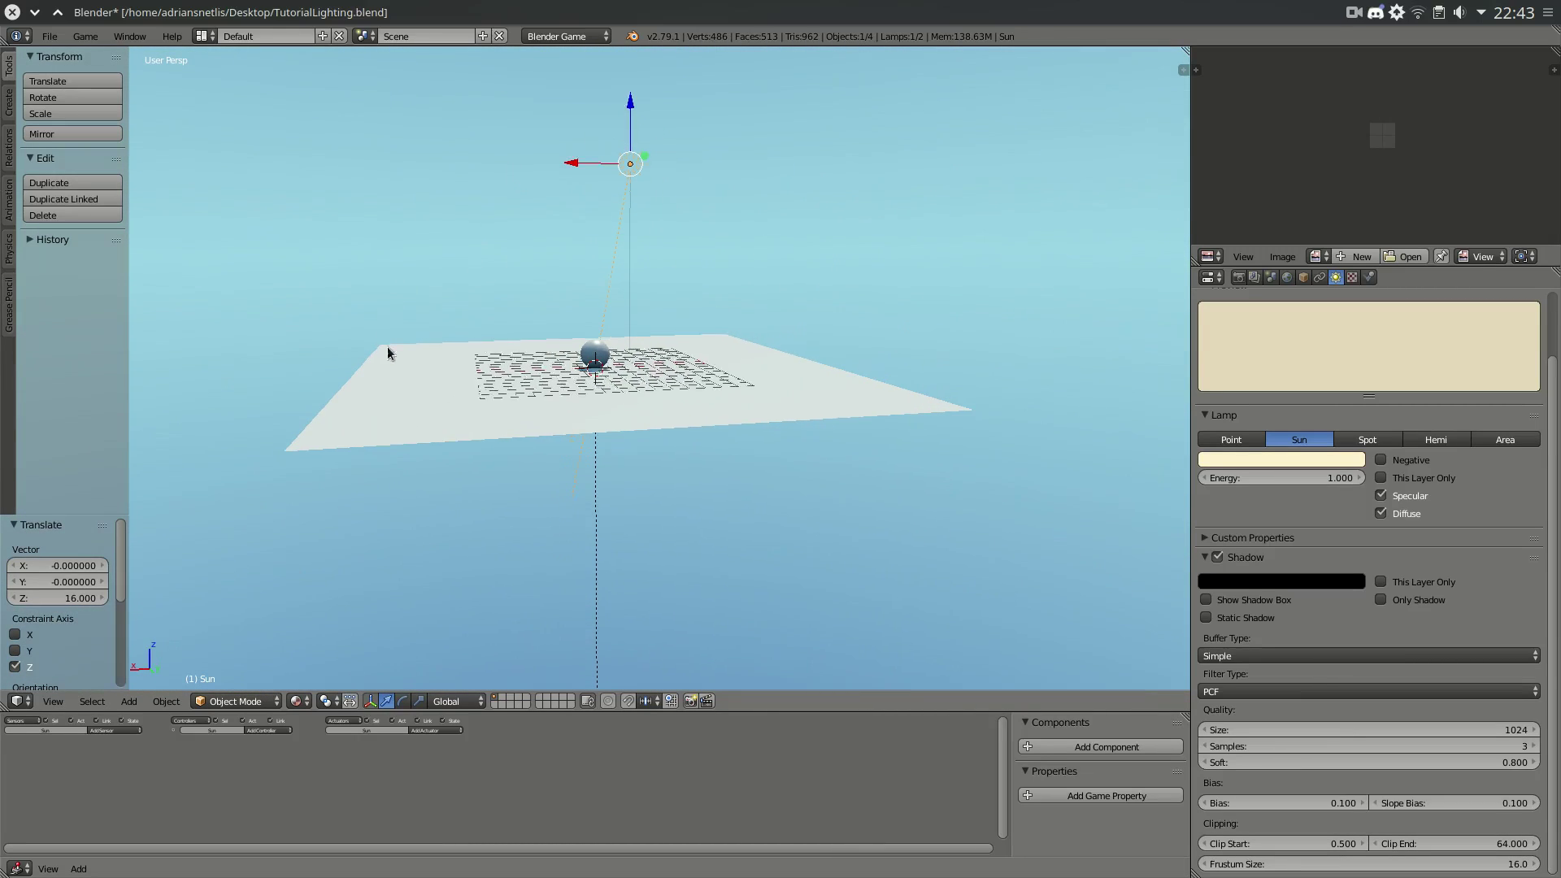
pyautogui.moveTo(387, 346); pyautogui.dragTo(481, 376, button='middle')
pyautogui.scroll(5, 735, 325)
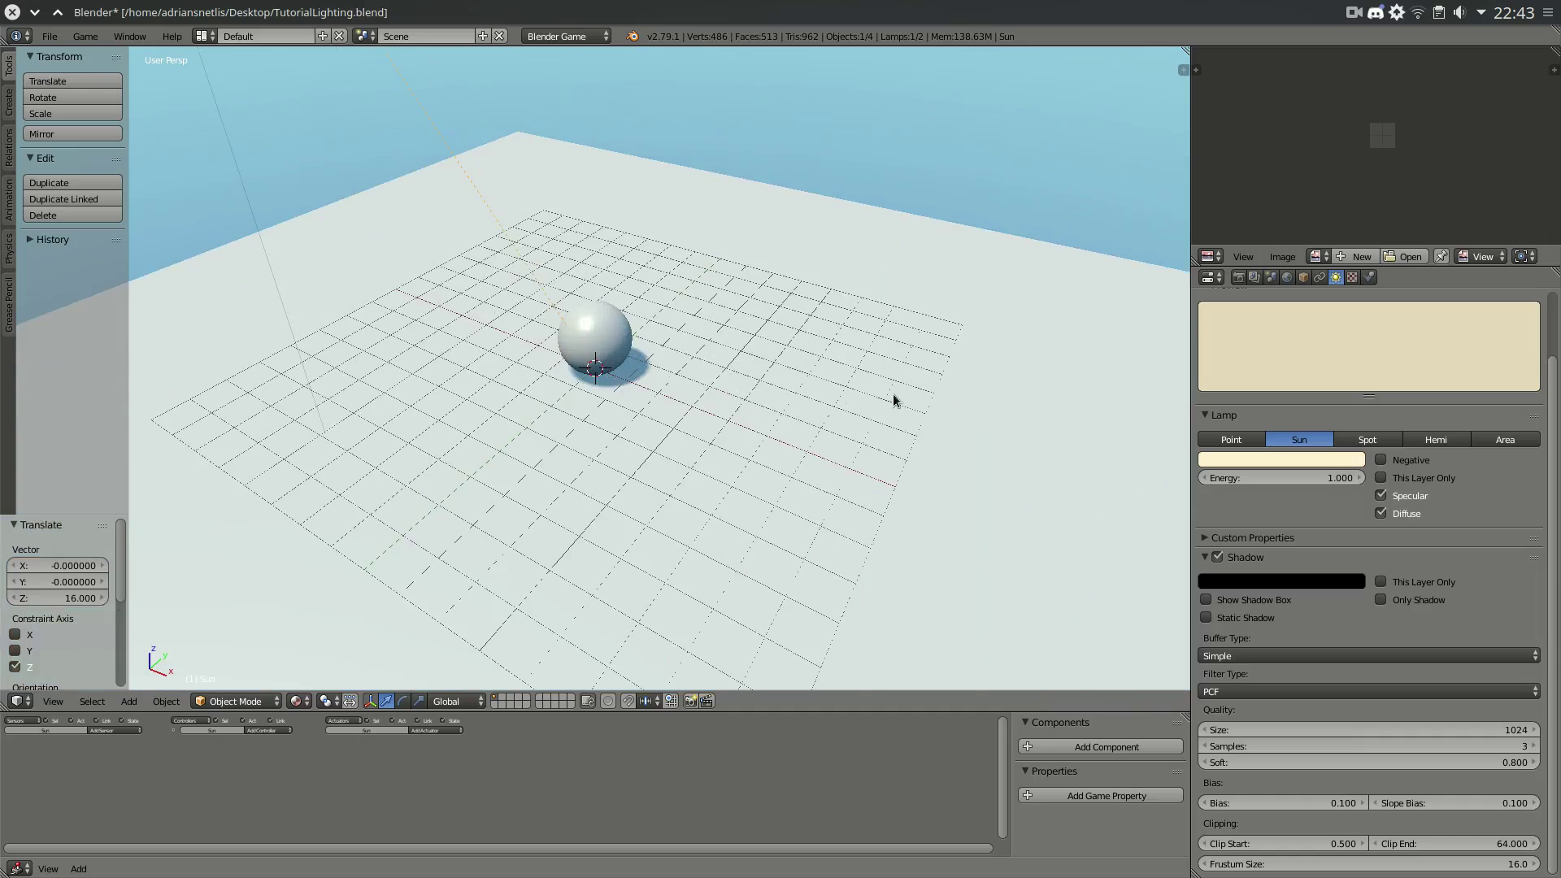
pyautogui.scroll(-5, 737, 343)
pyautogui.moveTo(737, 343); pyautogui.dragTo(950, 333, button='middle')
pyautogui.scroll(-4, 840, 397)
pyautogui.scroll(4, 519, 387)
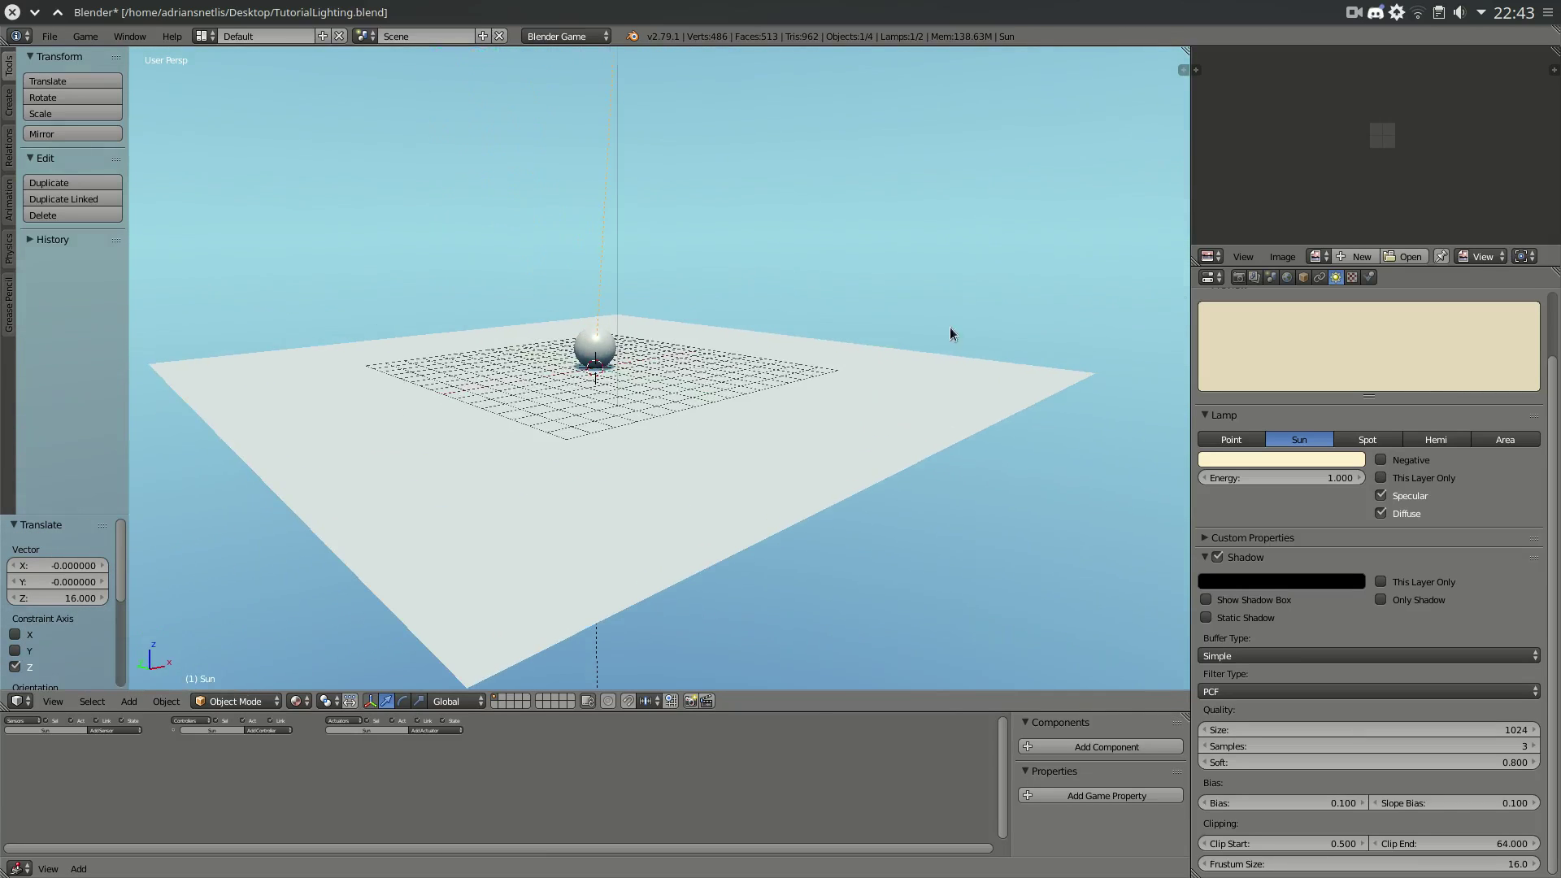
# - Open the render settings to check the system HDR option, and view the lit sphere and its shadow up close
pyautogui.click(1239, 278)
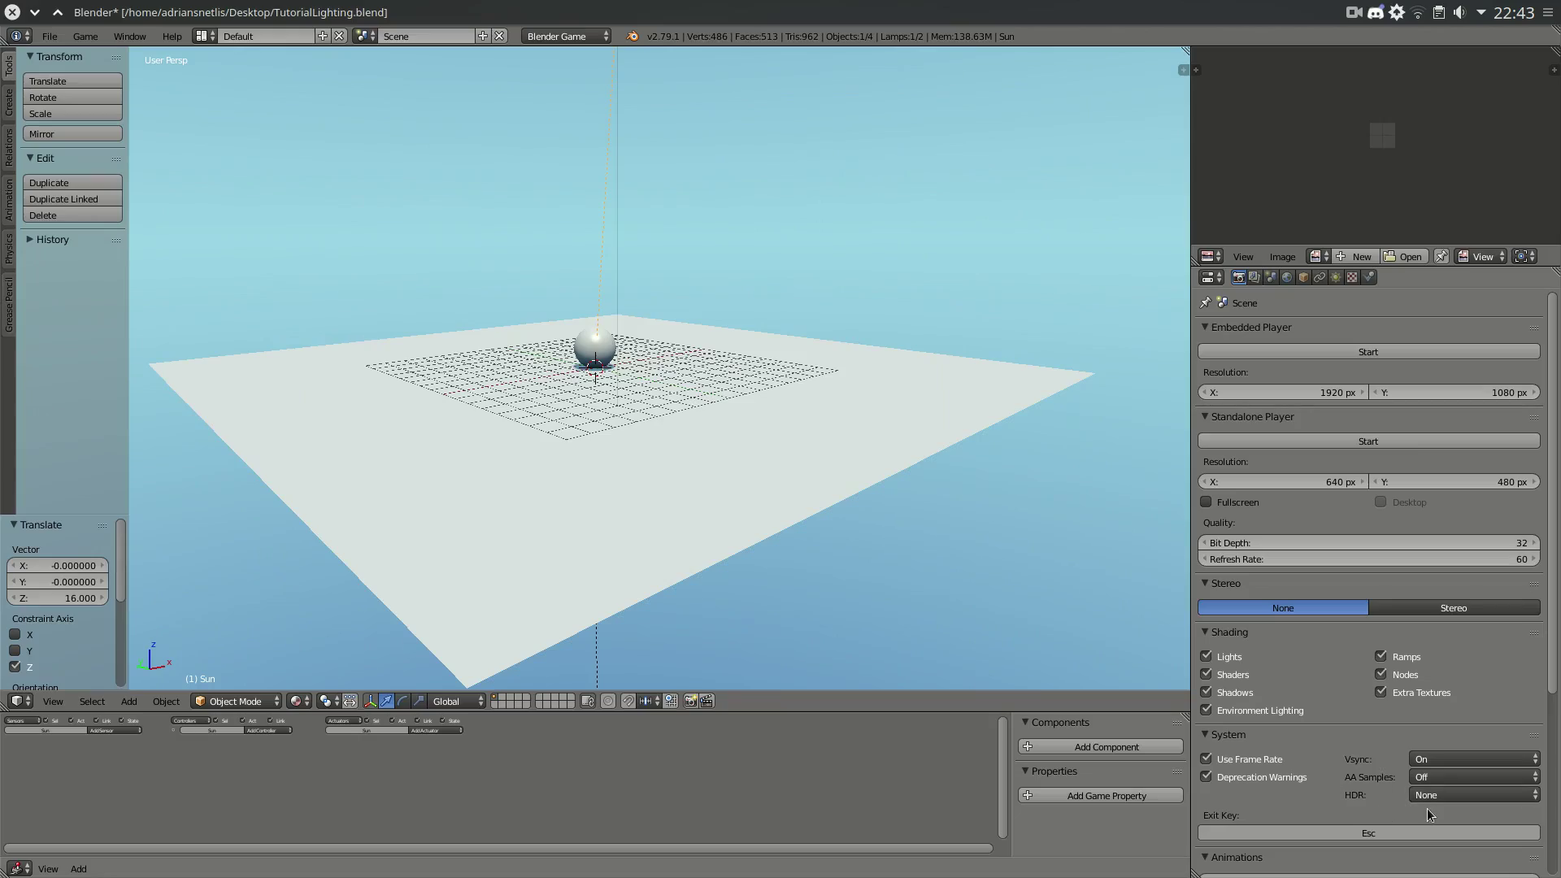
pyautogui.moveTo(972, 510); pyautogui.dragTo(904, 286, button='middle')
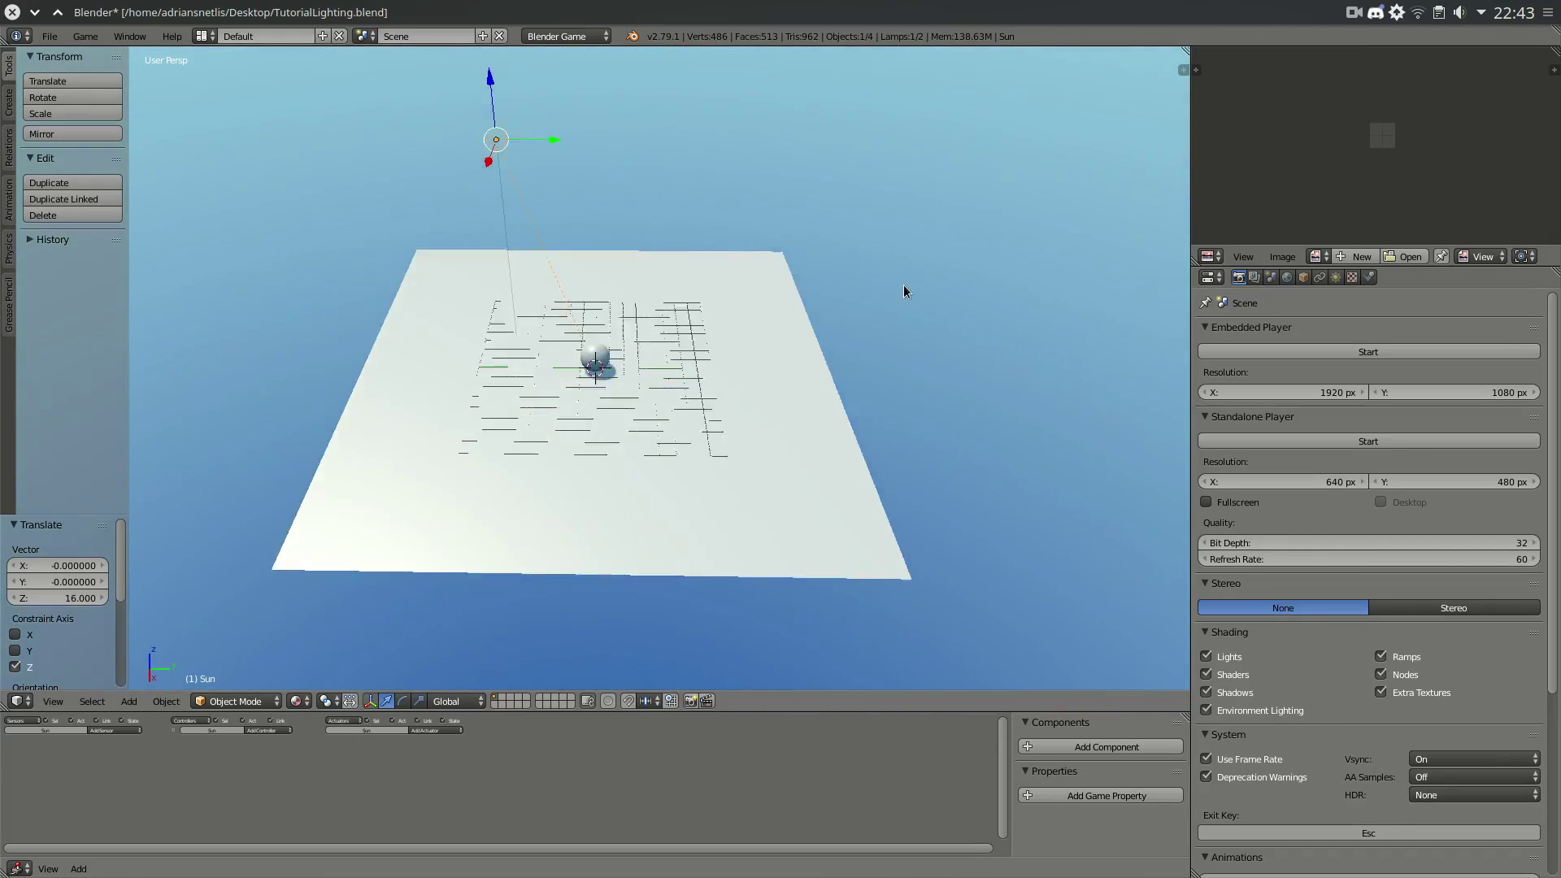
pyautogui.scroll(4, 643, 348)
pyautogui.moveTo(643, 348); pyautogui.dragTo(586, 359, button='middle')
pyautogui.scroll(3, 586, 358)
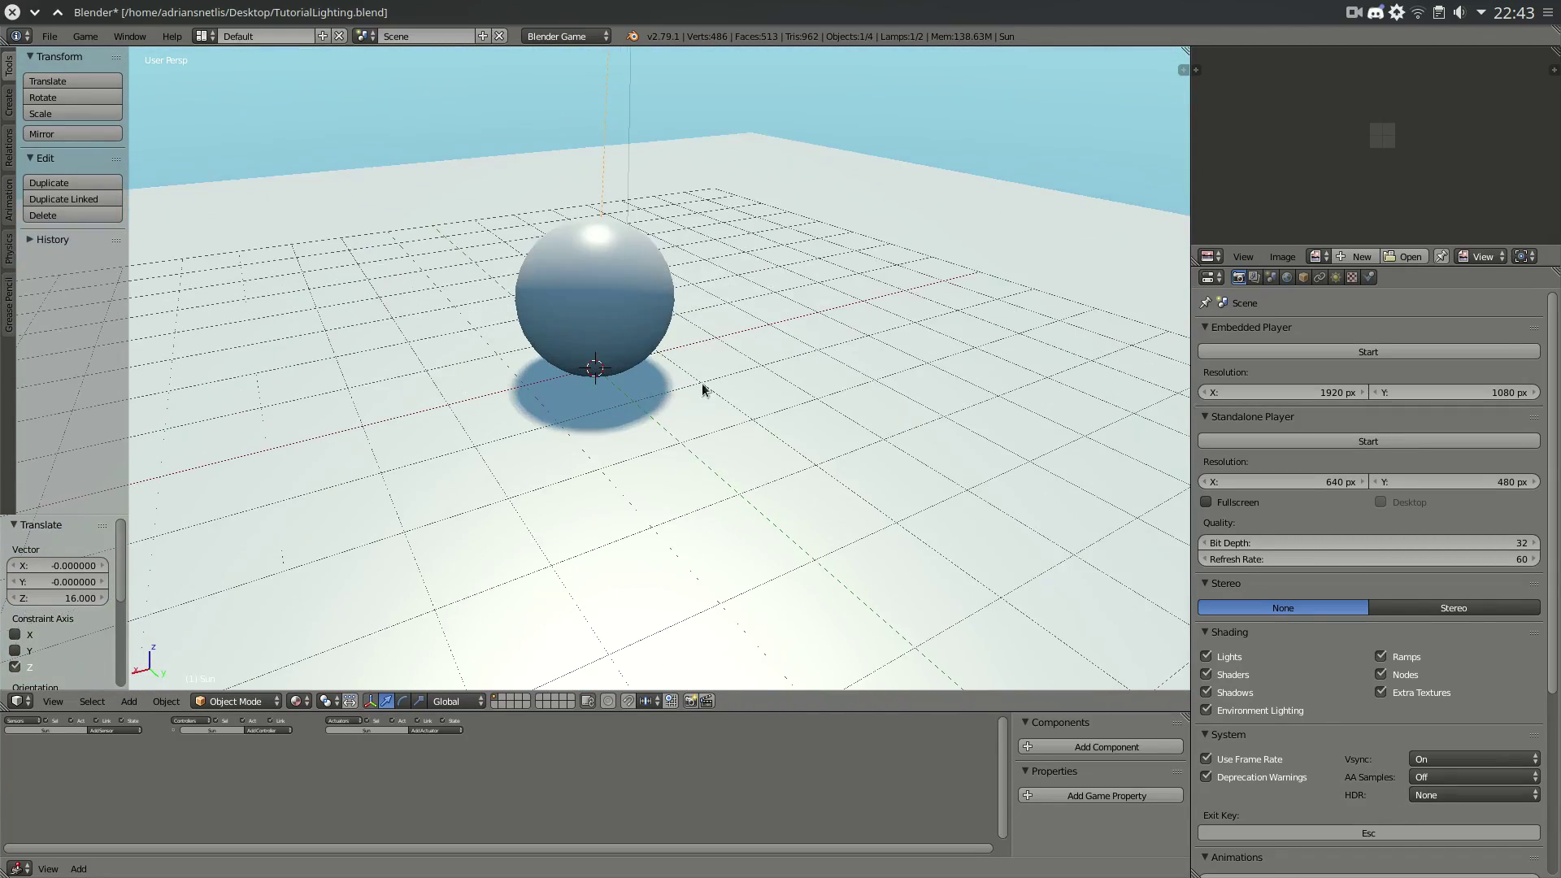
pyautogui.scroll(-3, 749, 341)
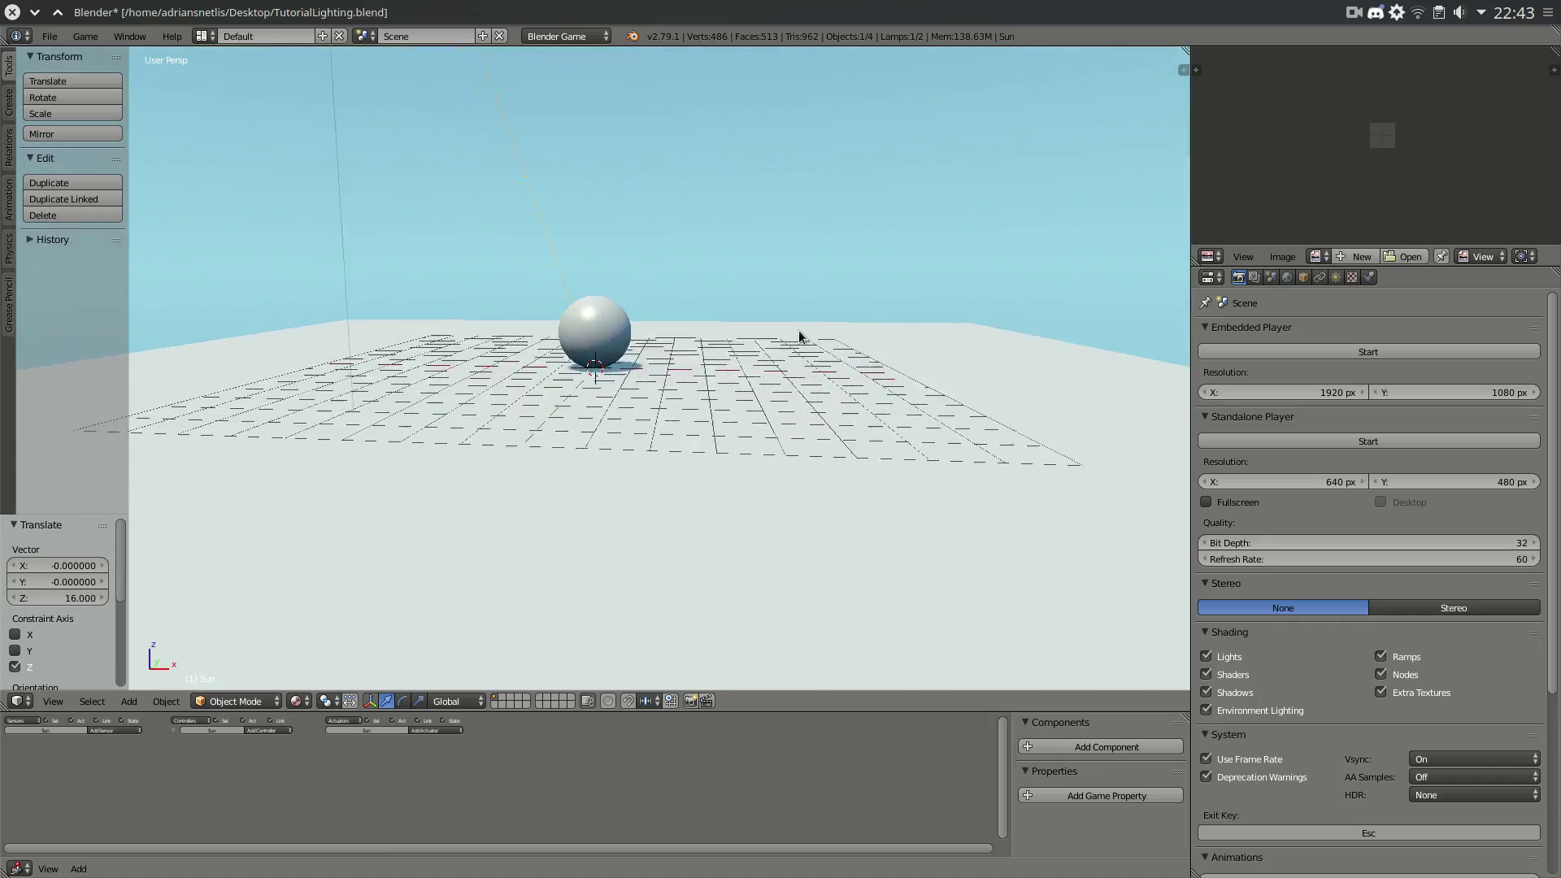
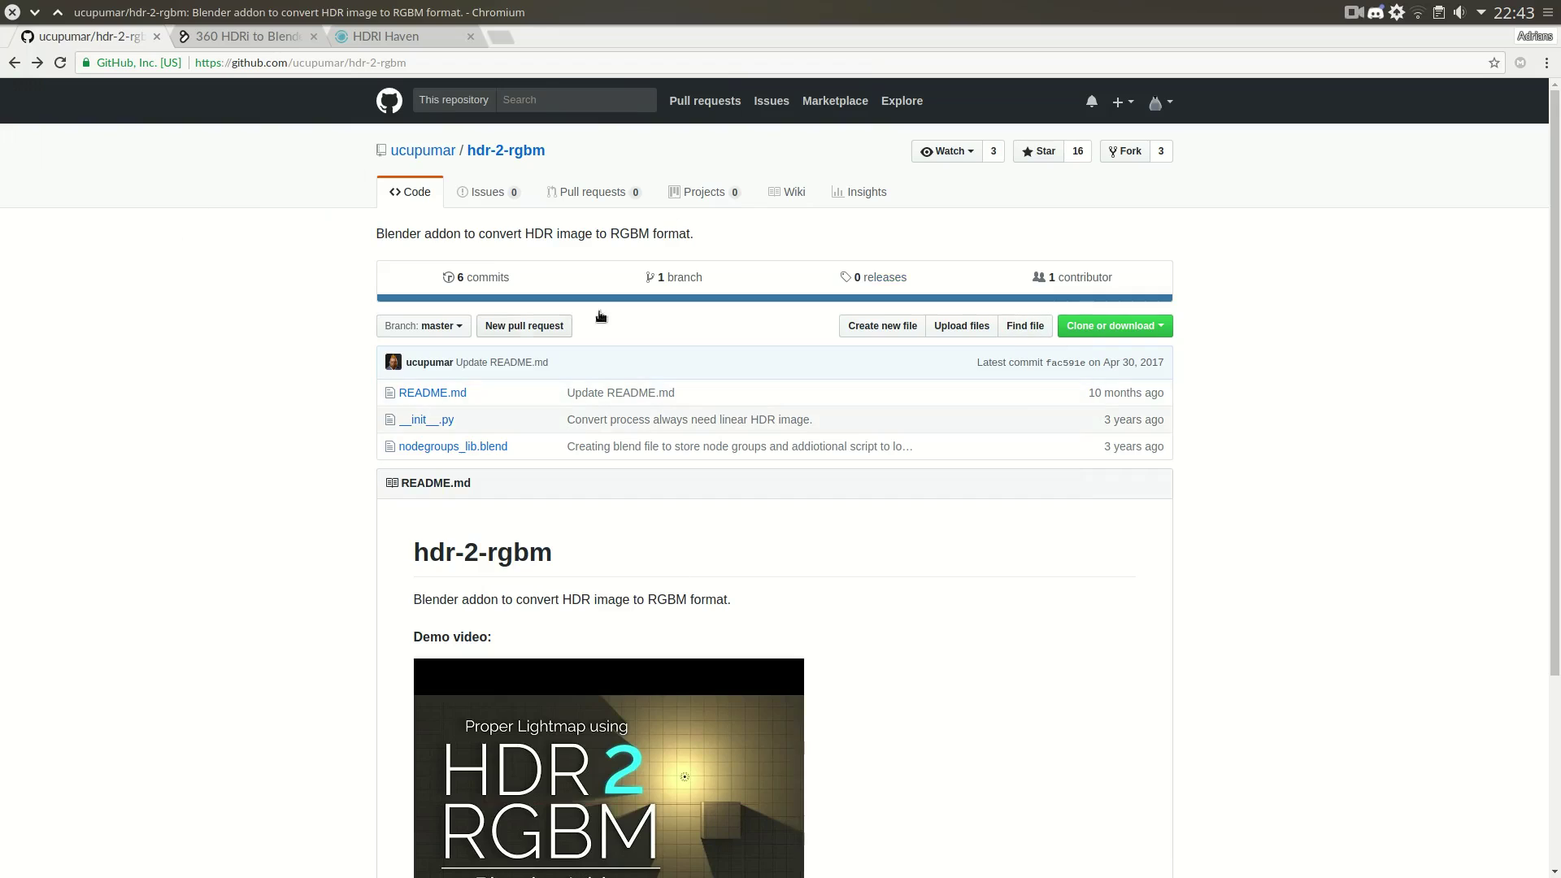
# - Switch to Chromium and review the hdr-2-rgbm add-on's GitHub page, including its address, file list, description and demo video
pyautogui.scroll(-2, 1273, 442)
pyautogui.scroll(2, 1407, 312)
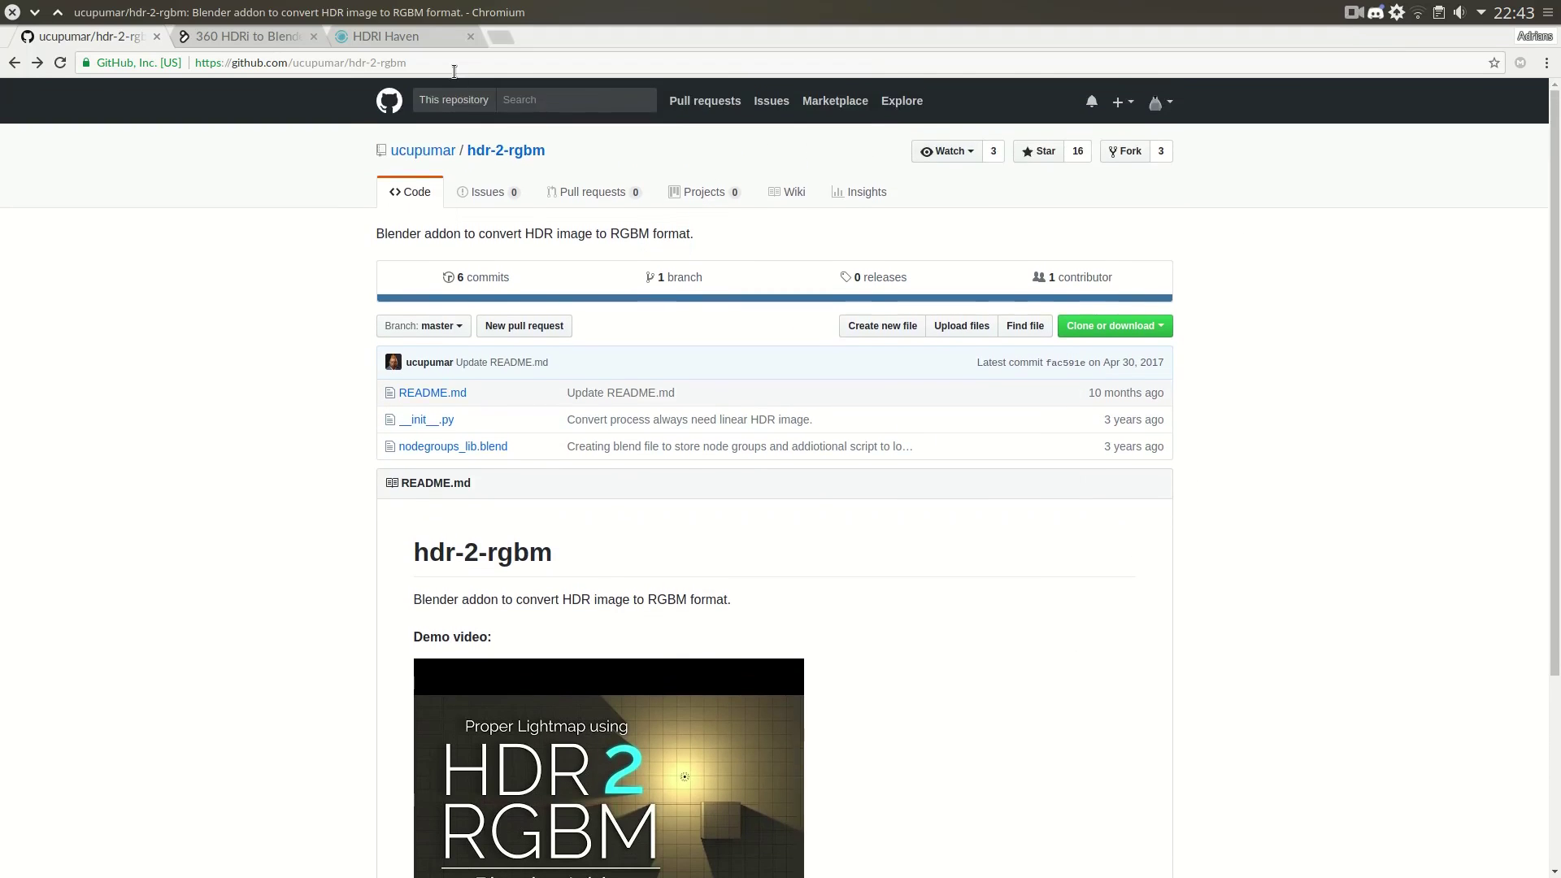
pyautogui.moveTo(456, 64); pyautogui.dragTo(180, 67)
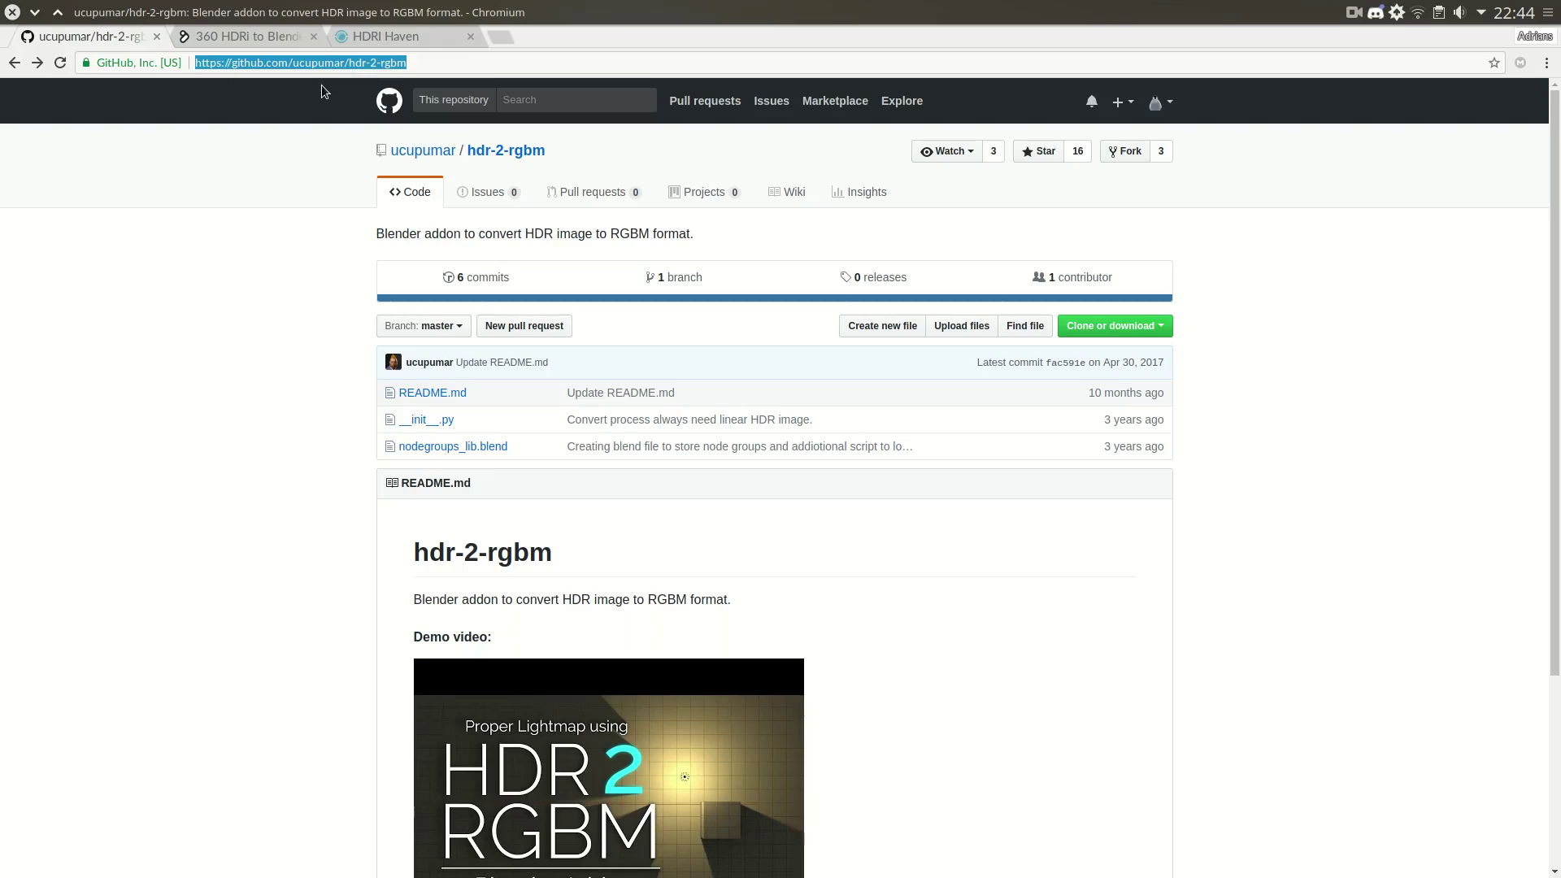
pyautogui.click(291, 160)
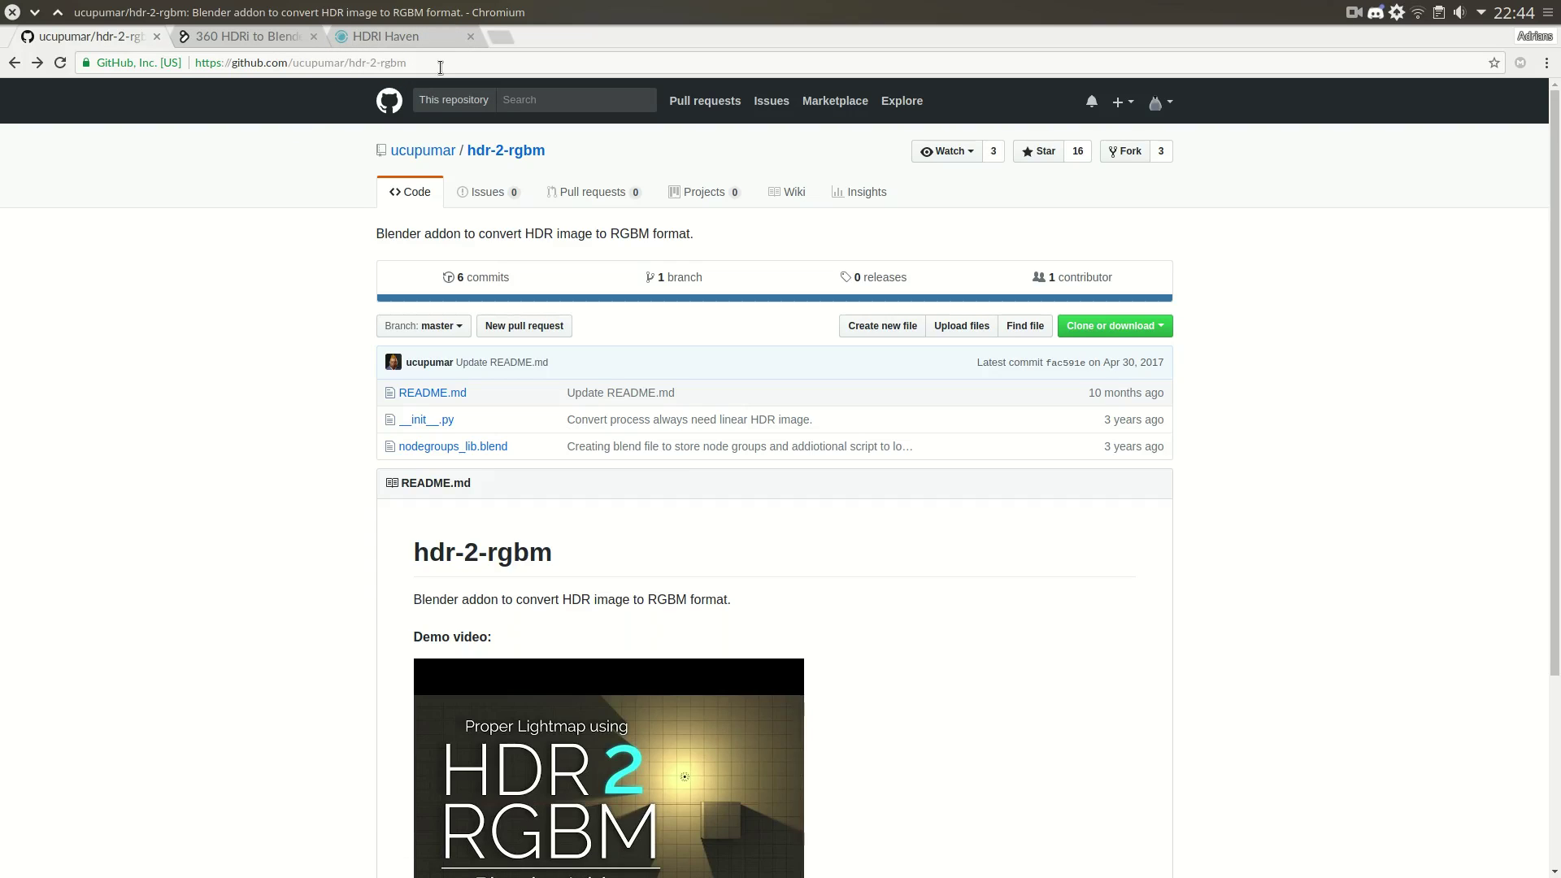
pyautogui.scroll(-3, 1353, 476)
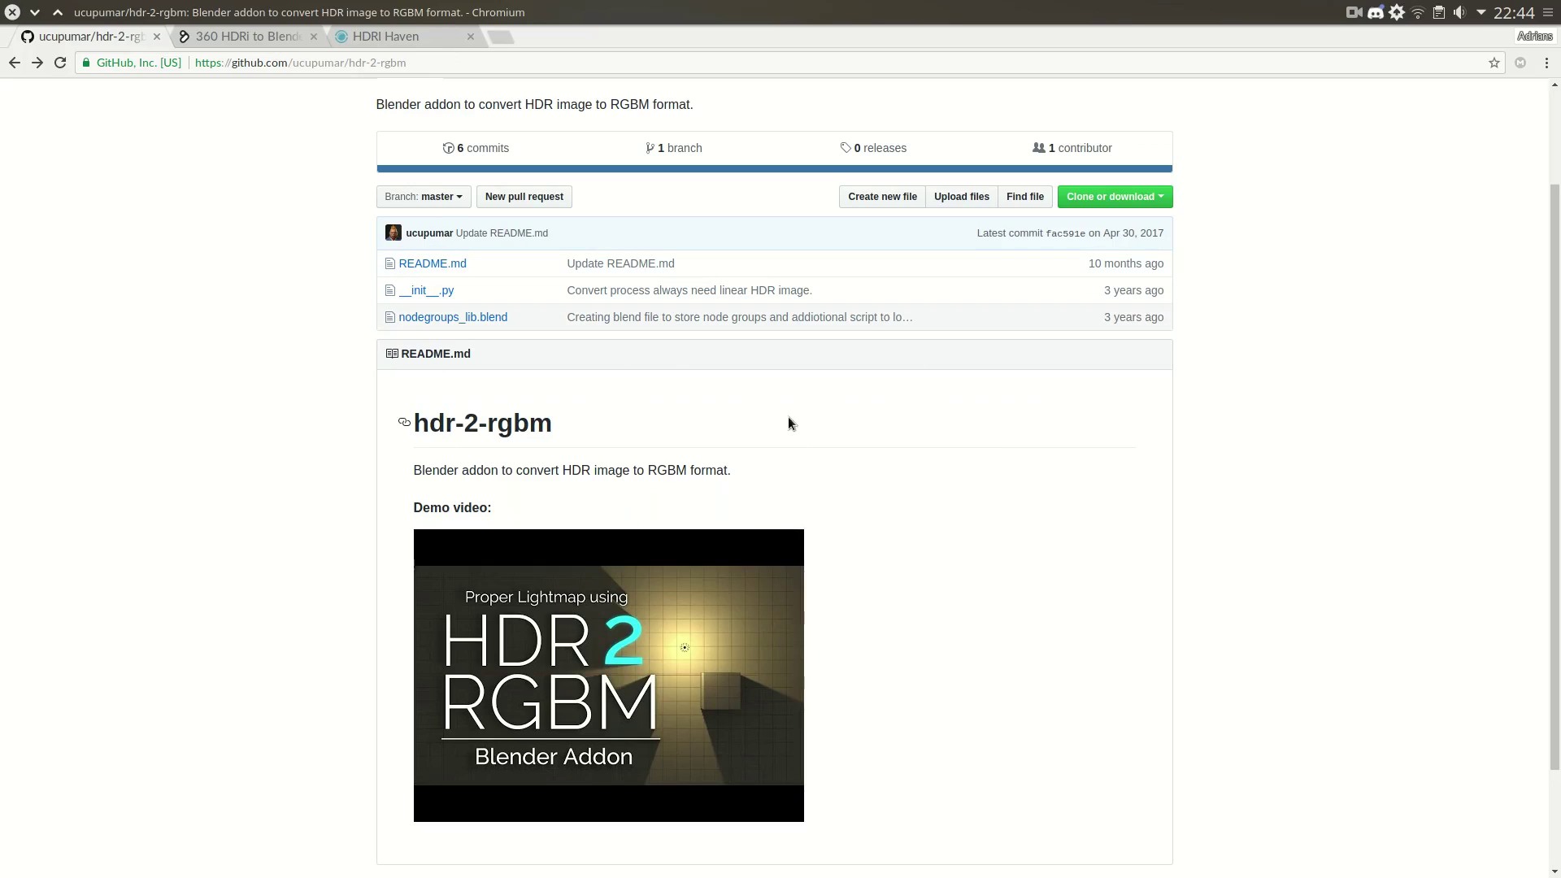
pyautogui.scroll(2, 768, 436)
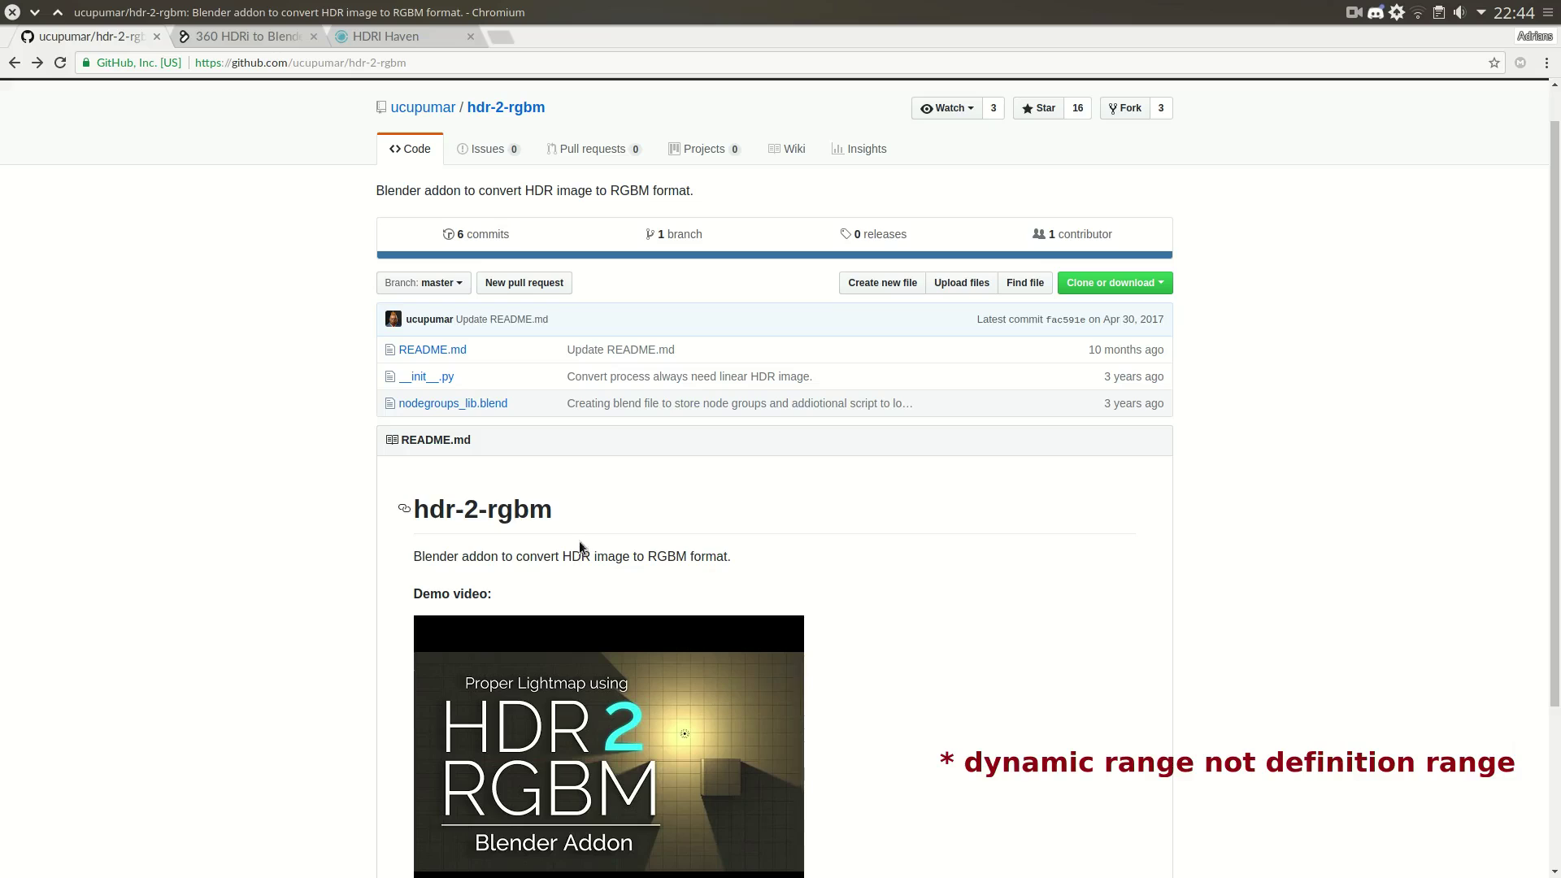
pyautogui.scroll(1, 1166, 657)
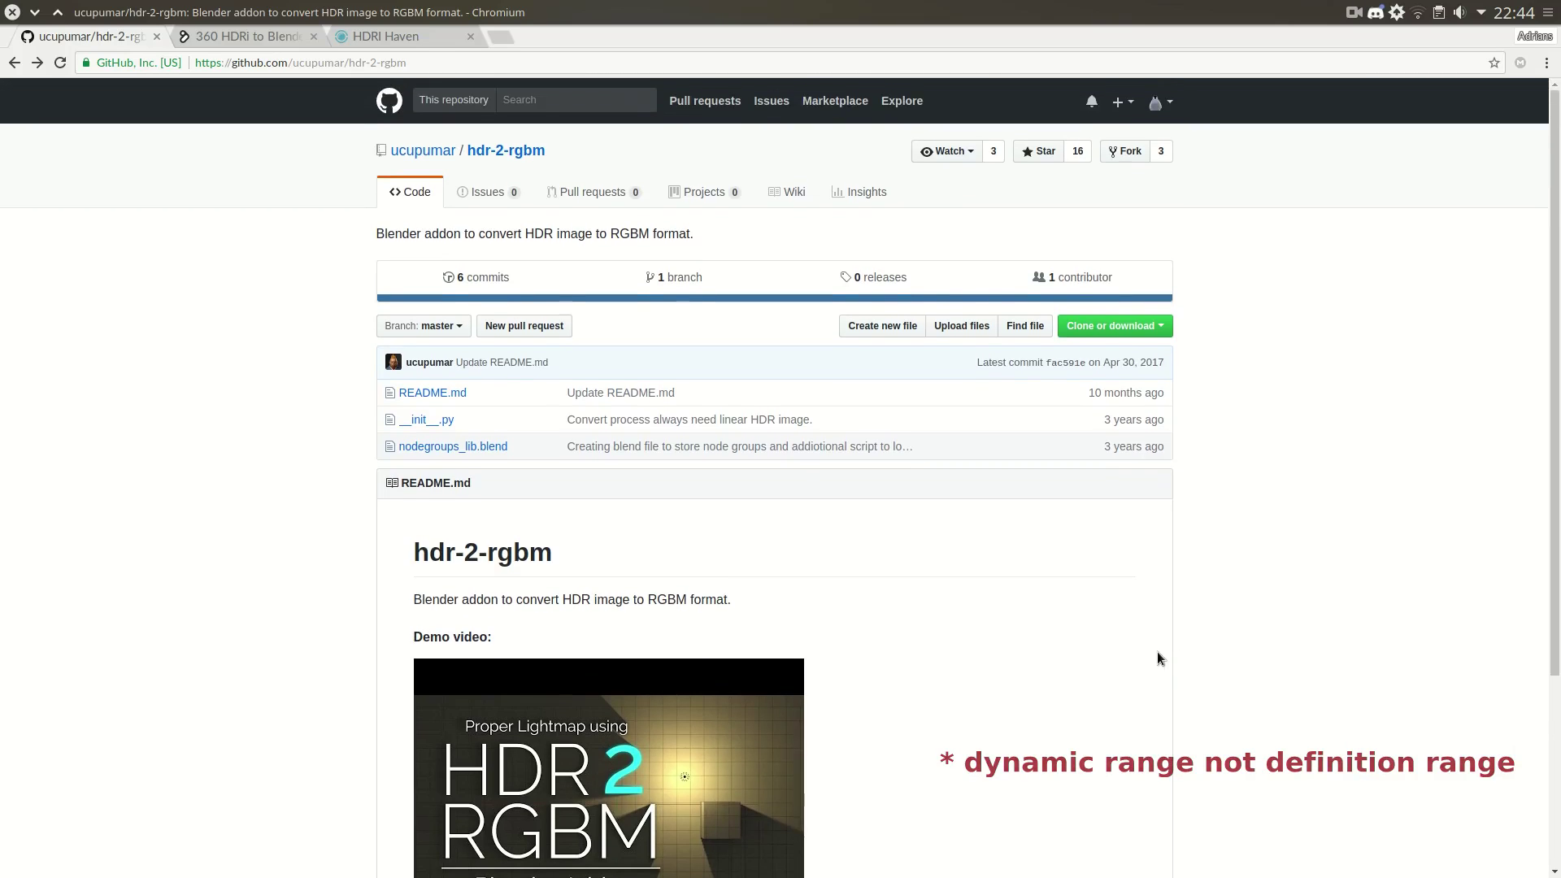
pyautogui.scroll(-4, 987, 608)
pyautogui.scroll(4, 987, 608)
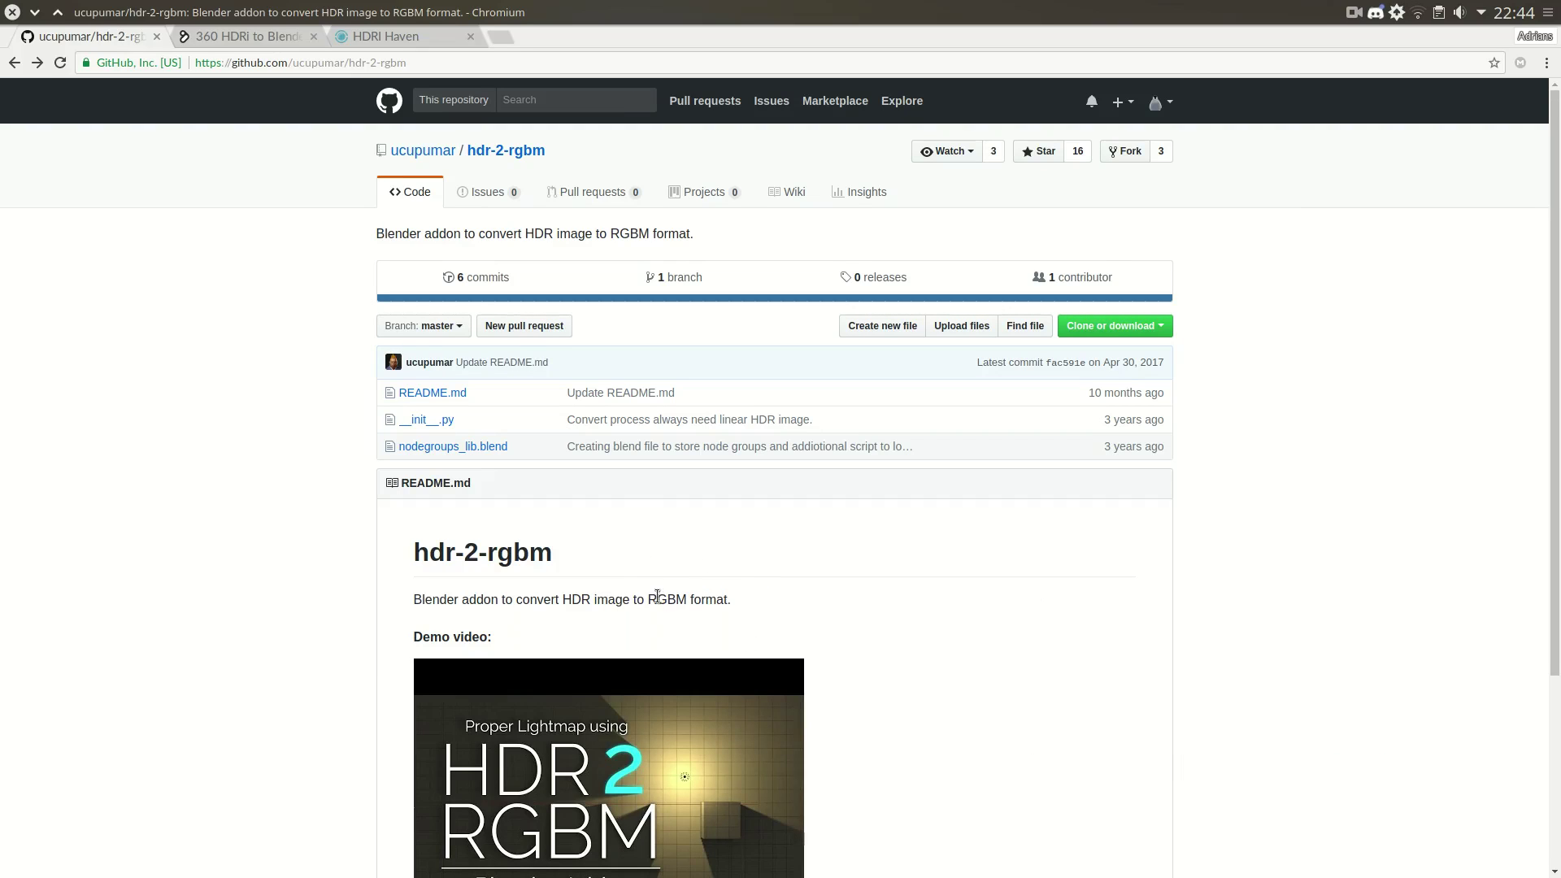
pyautogui.scroll(-5, 659, 600)
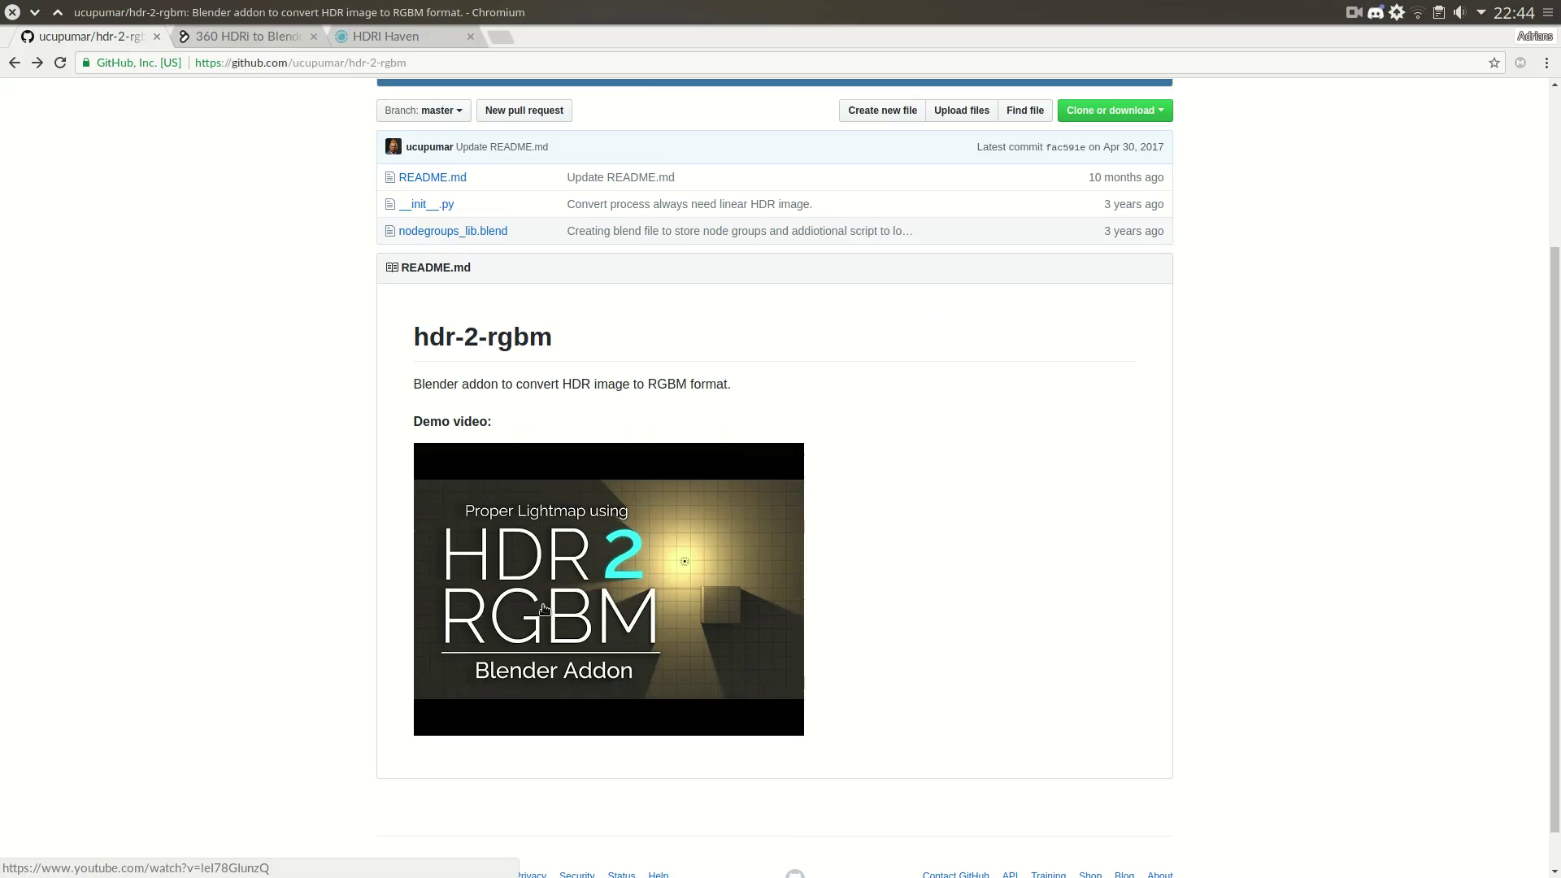
pyautogui.scroll(5, 1184, 477)
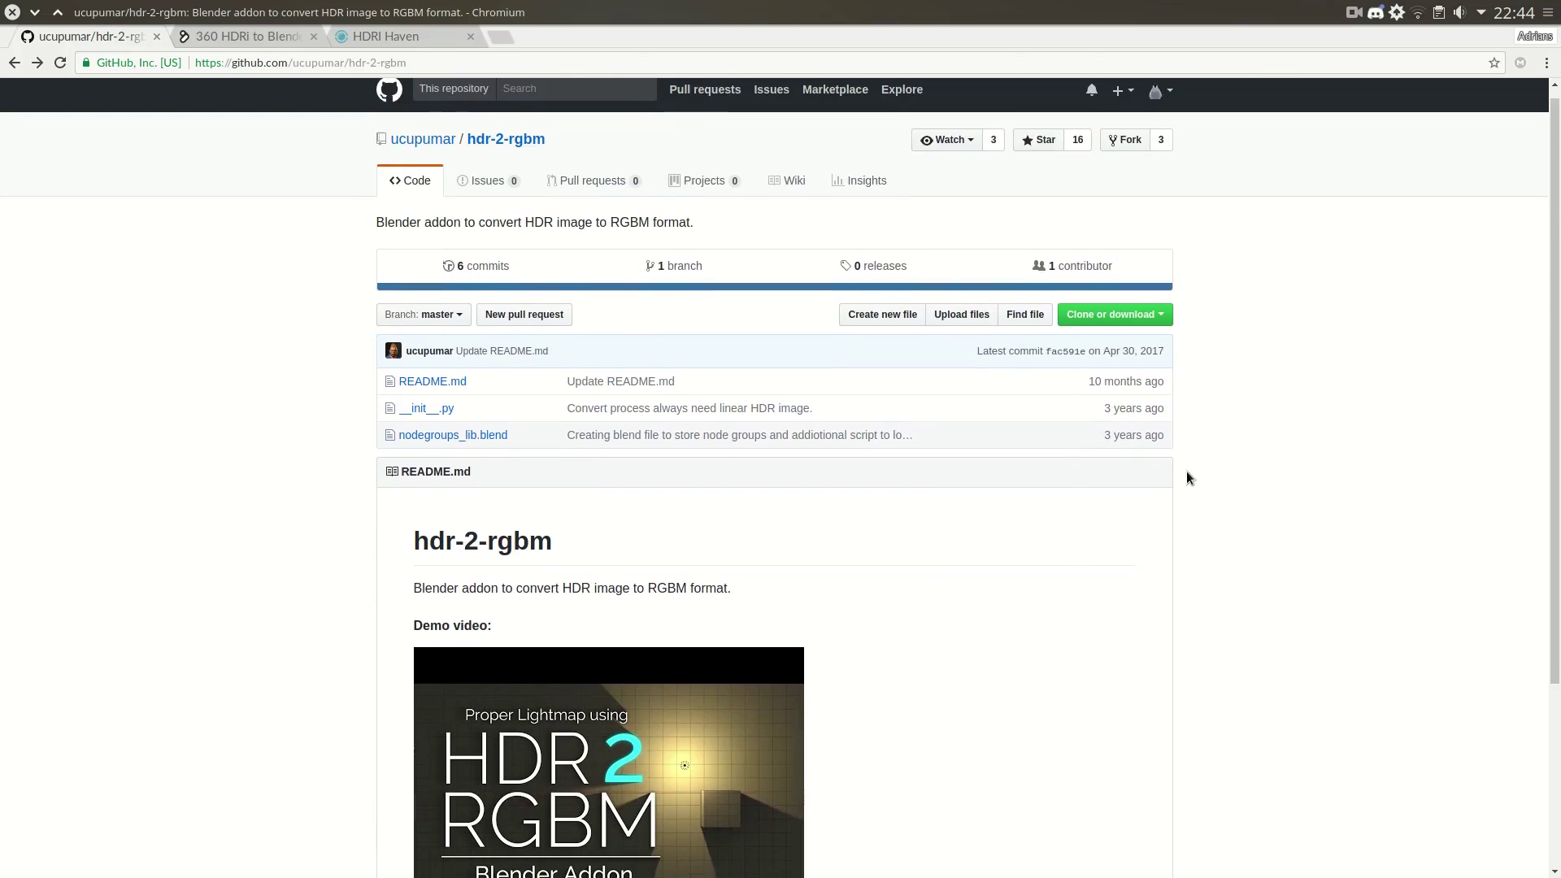
# - Check the clone and ZIP download options of the hdr-2-rgbm repository, and close them again
pyautogui.click(1112, 325)
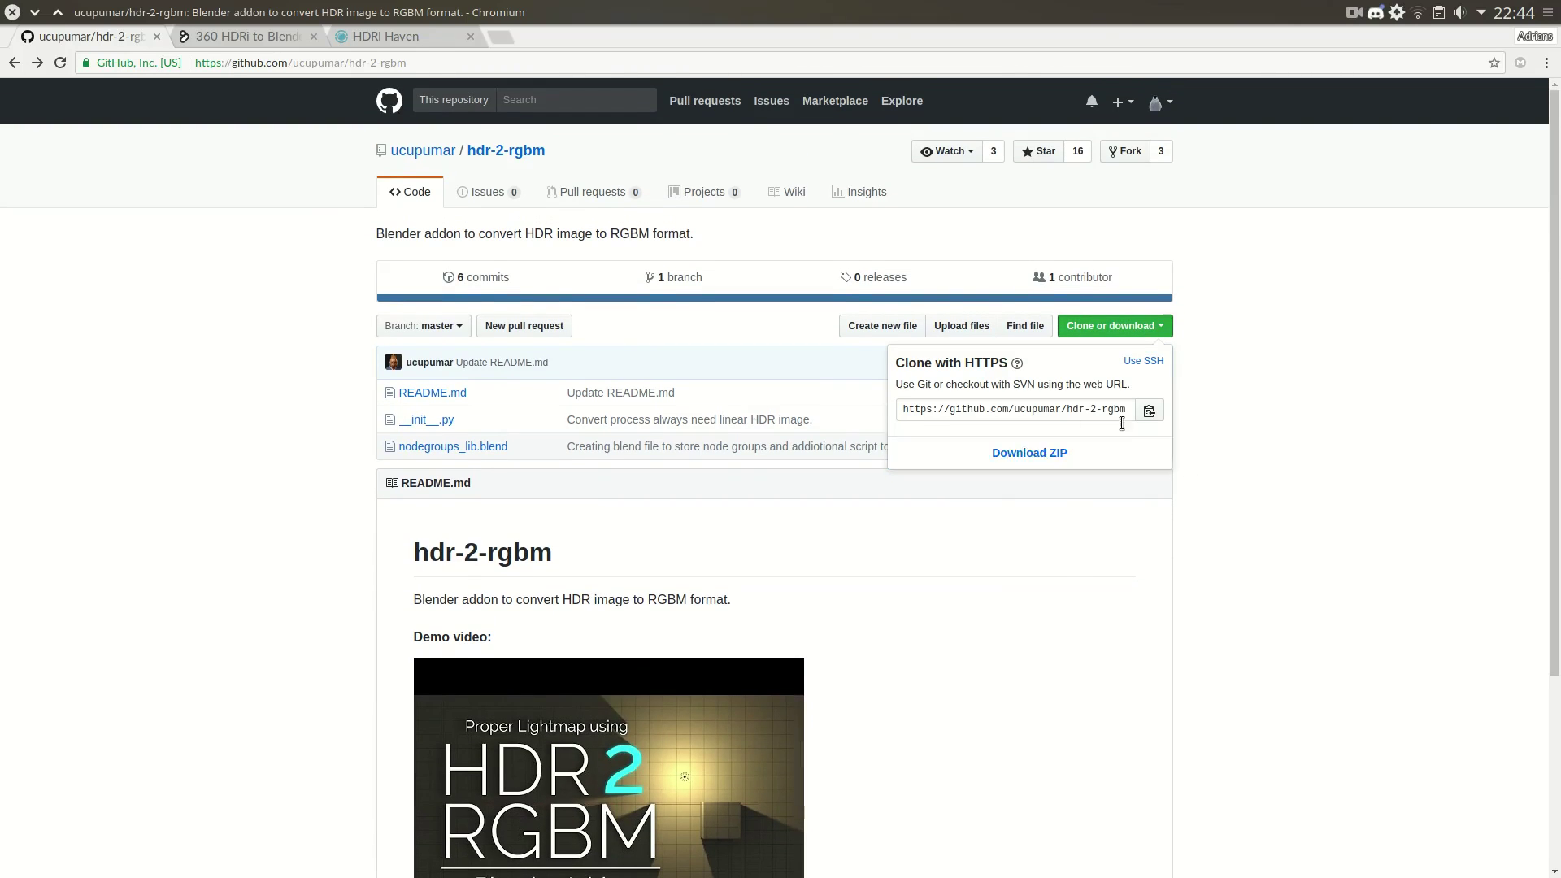
pyautogui.click(1019, 470)
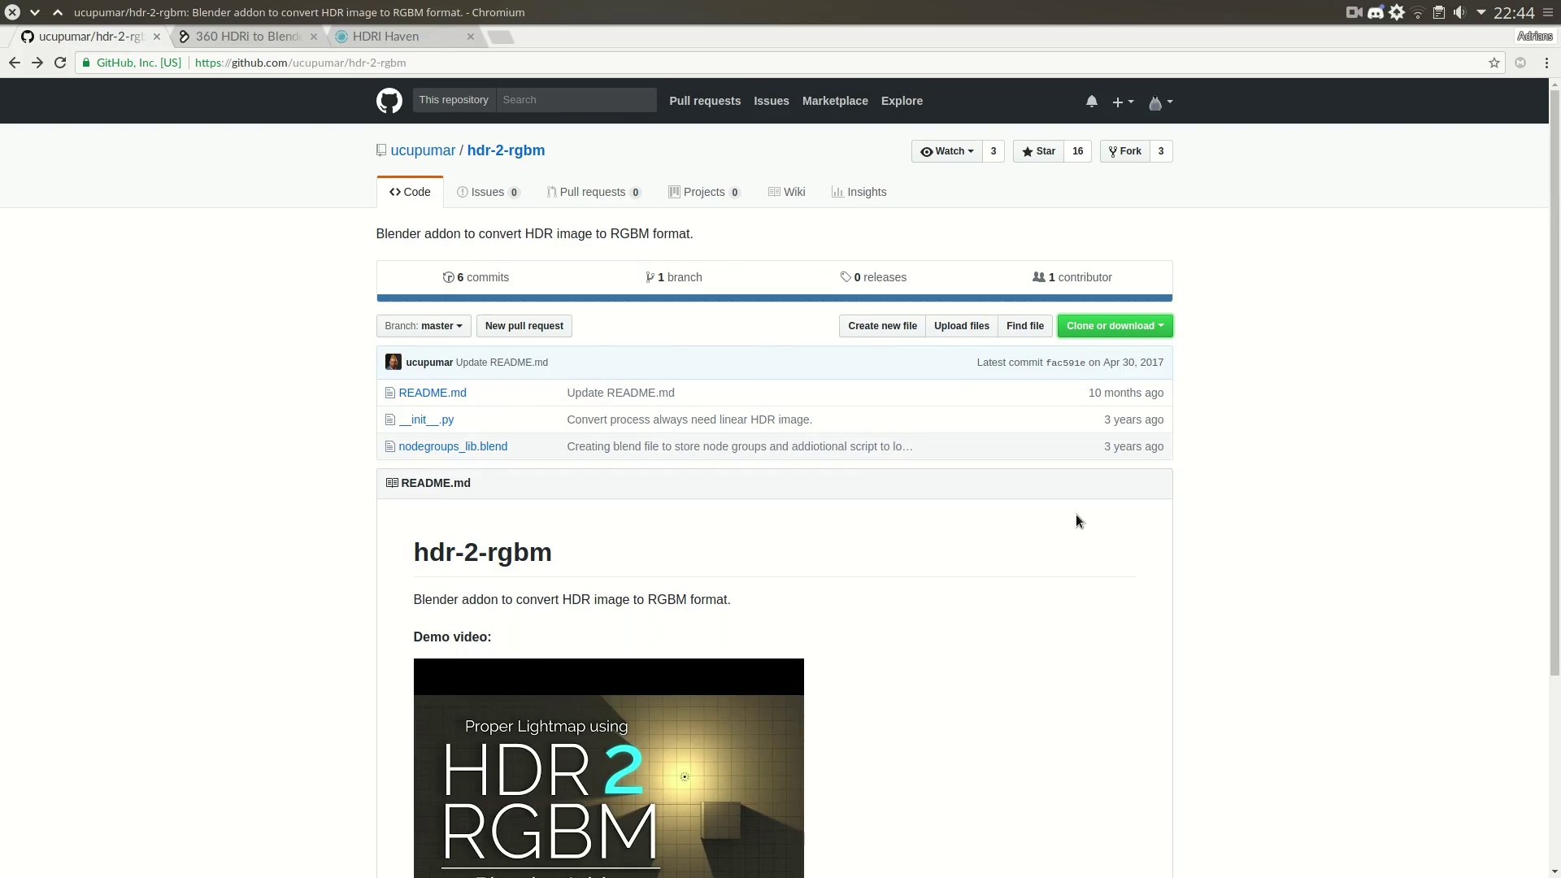
# - Switch to Blender and open the add-ons section of the user preferences
pyautogui.moveTo(2, 230)
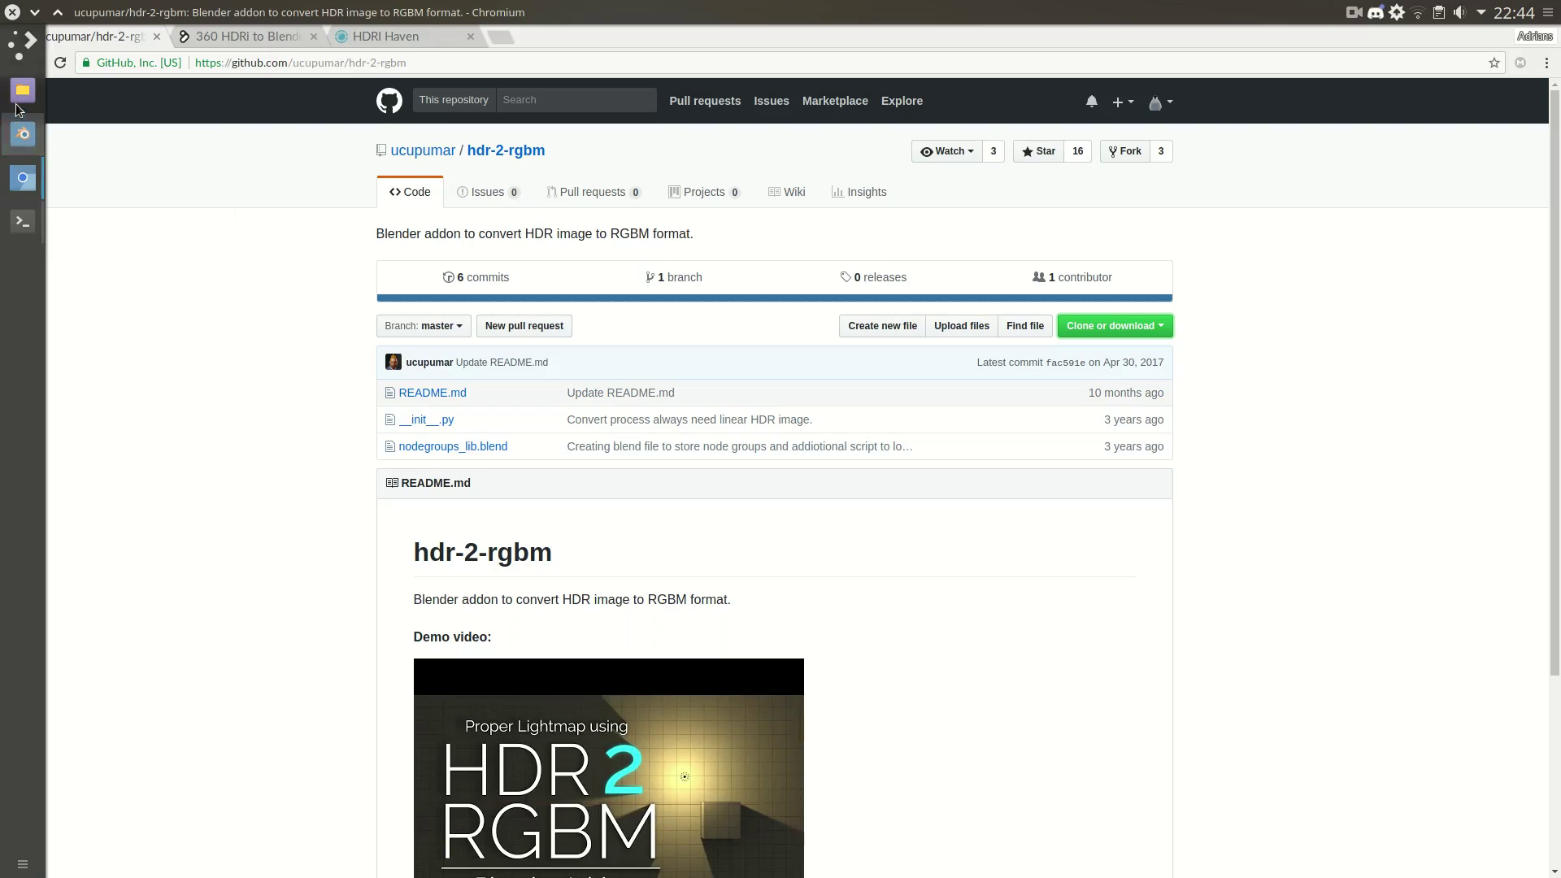
pyautogui.click(23, 134)
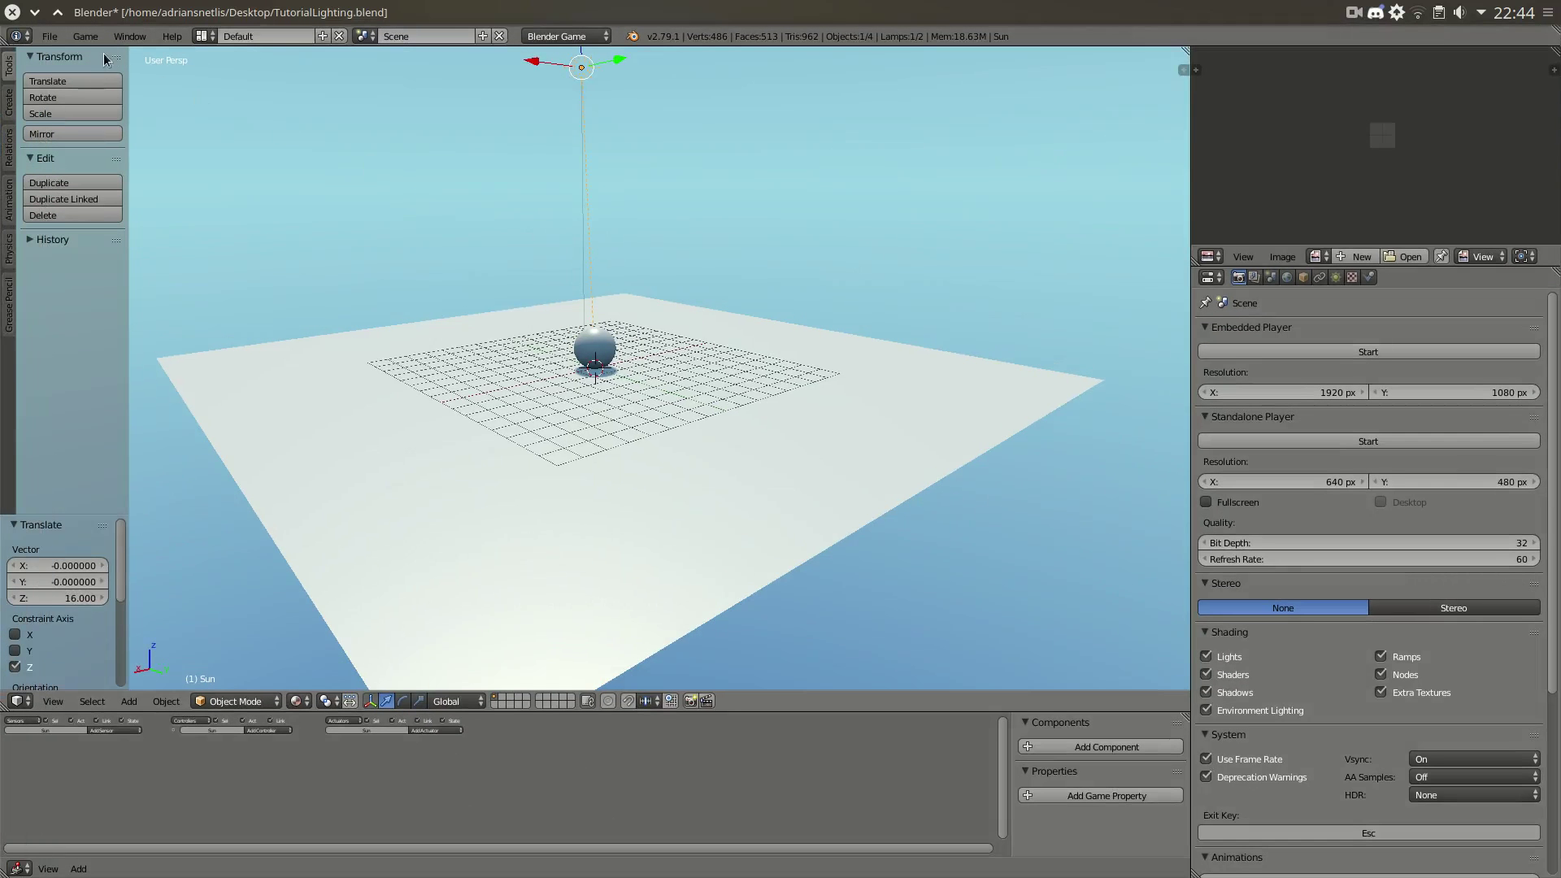
pyautogui.click(53, 38)
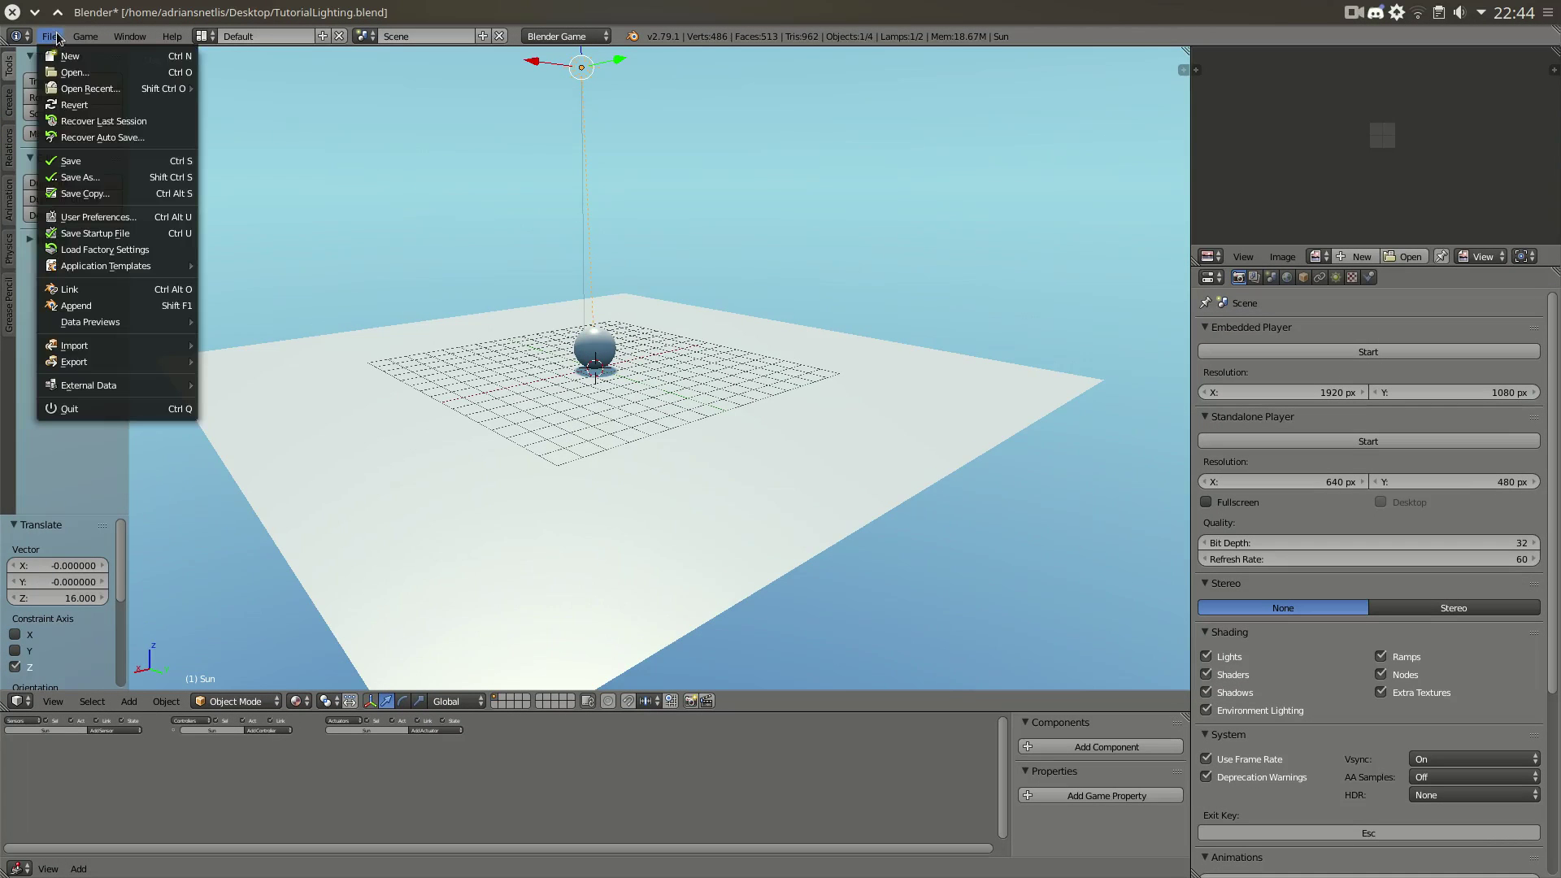
pyautogui.click(144, 165)
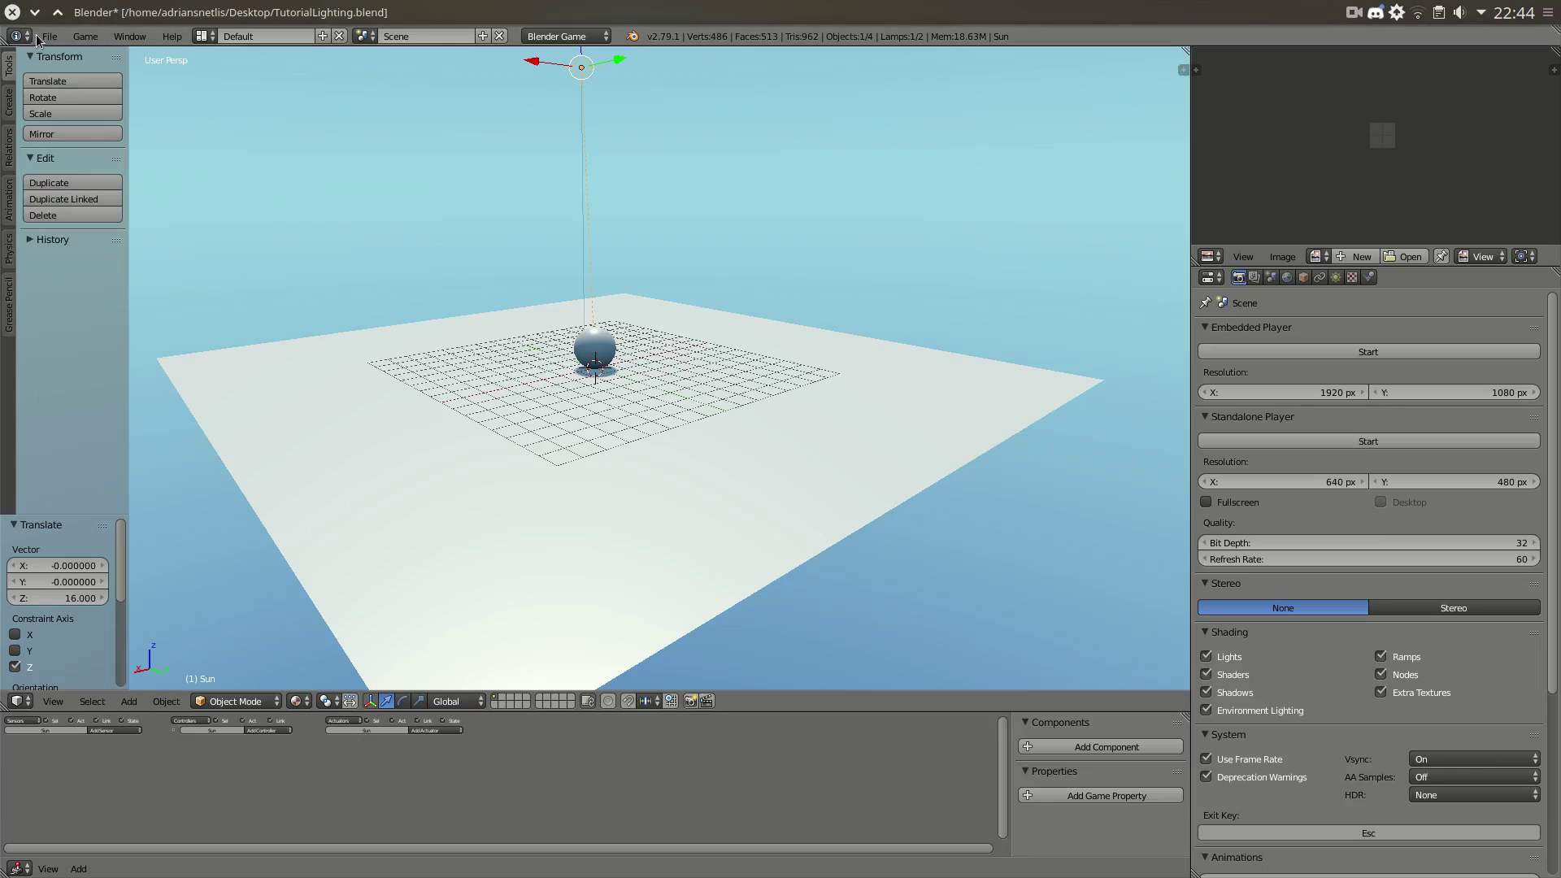
pyautogui.click(37, 38)
pyautogui.click(102, 221)
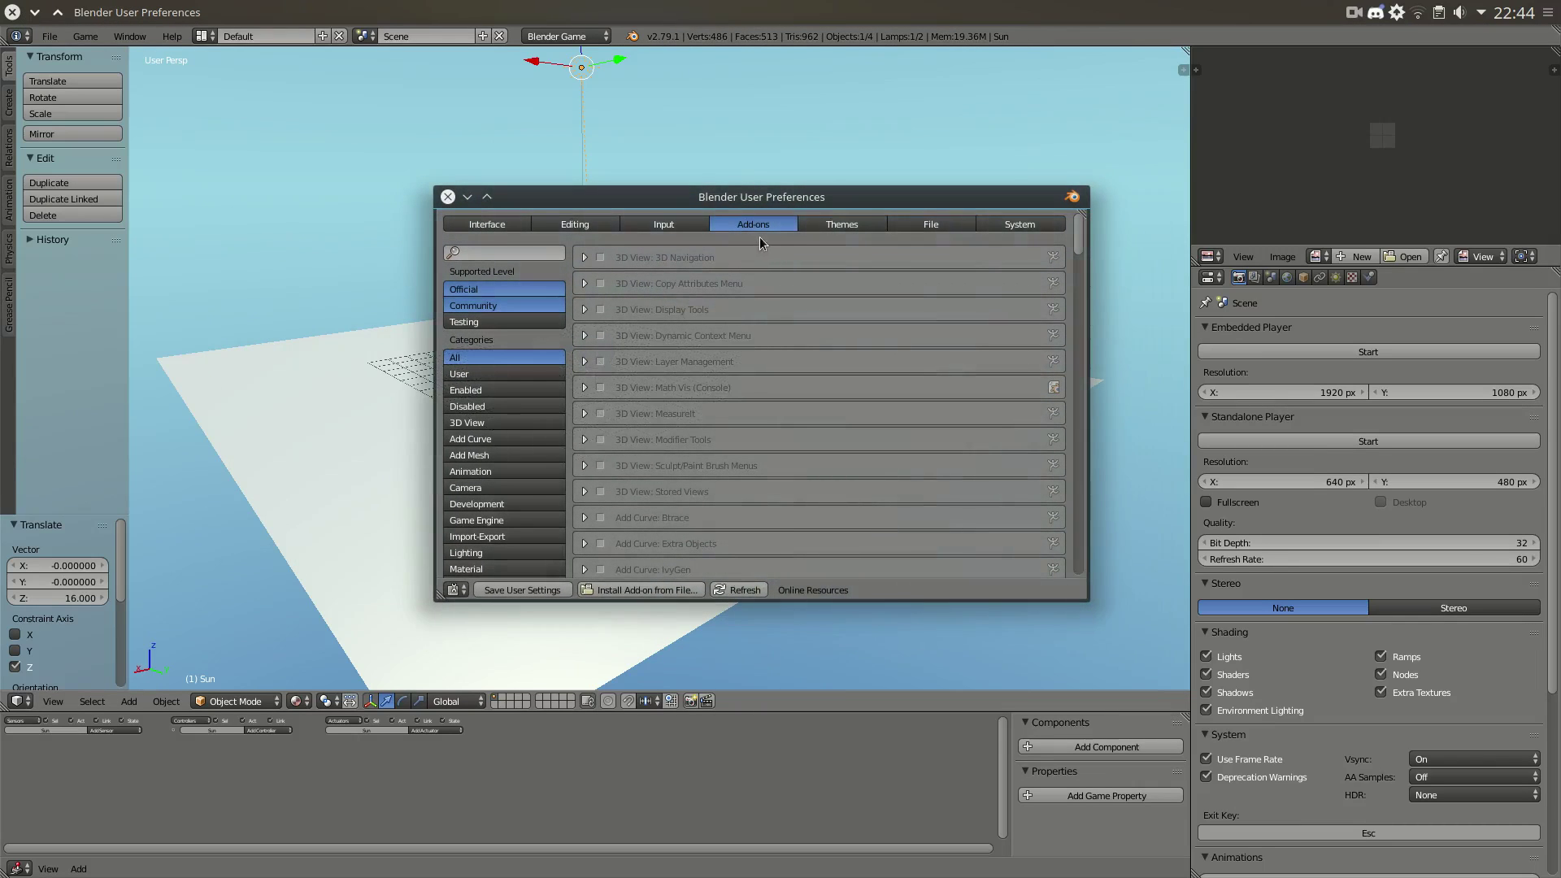
# - Install the add-on from hdr-2-rgbm-master.zip in the Downloads/Blender/Addons folder
pyautogui.click(651, 593)
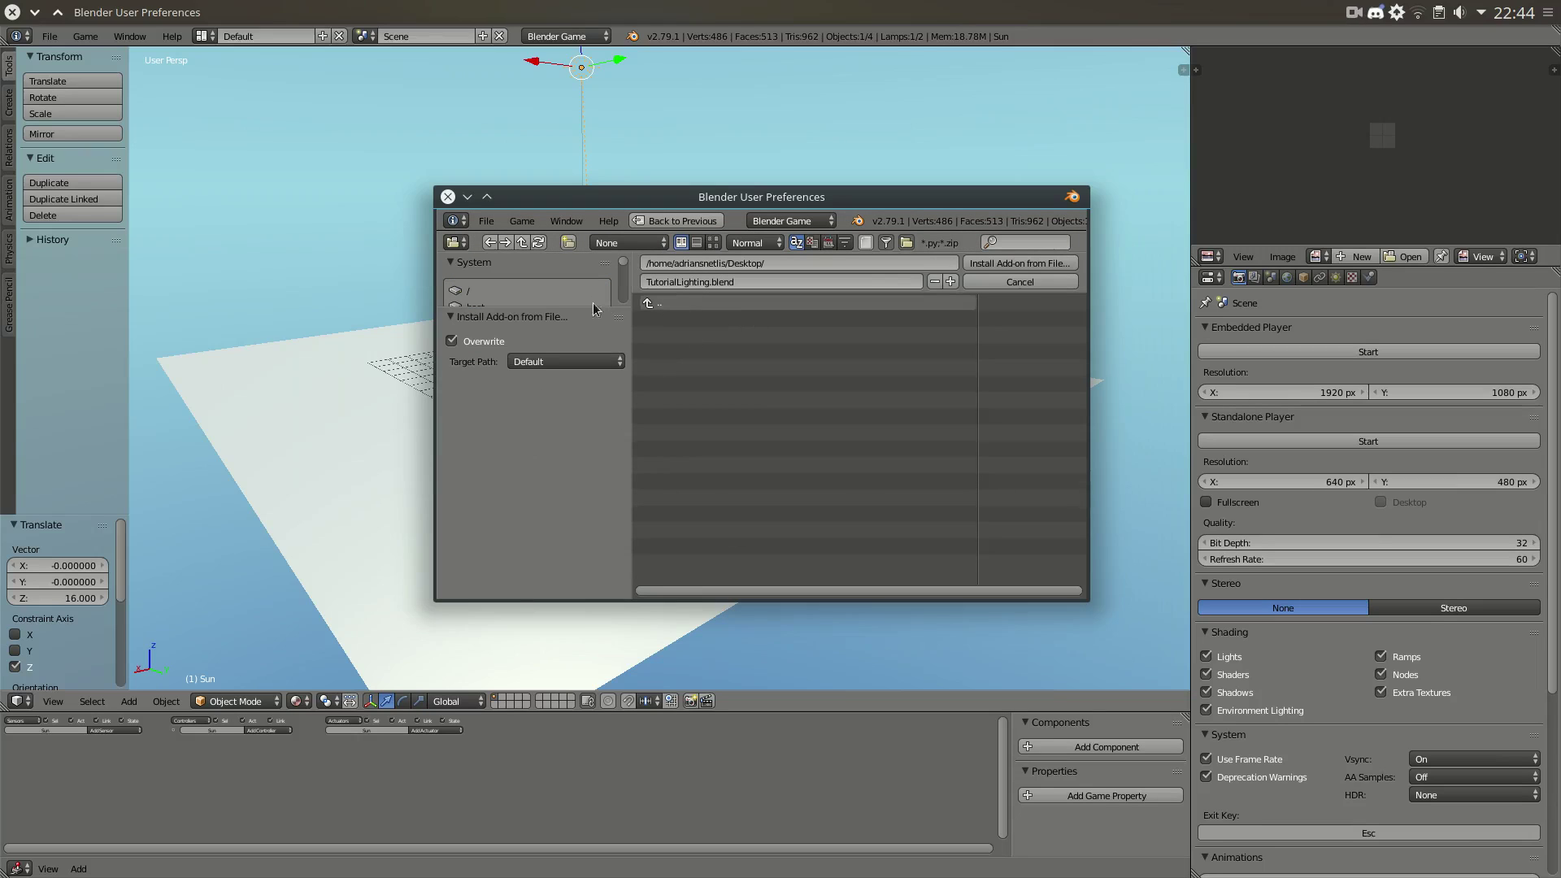
pyautogui.click(553, 303)
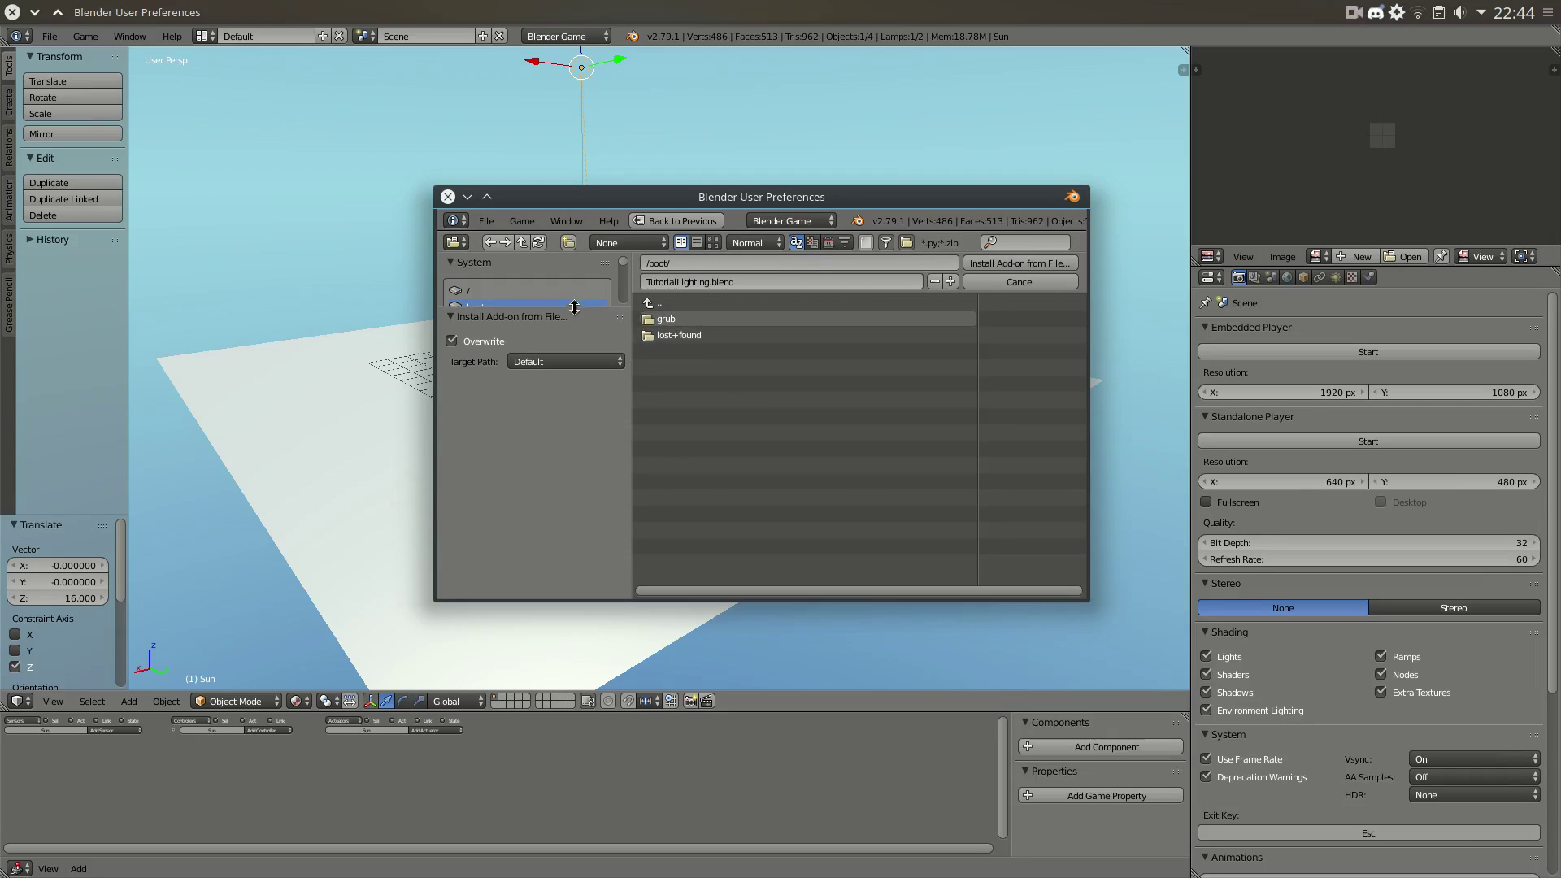
pyautogui.click(492, 372)
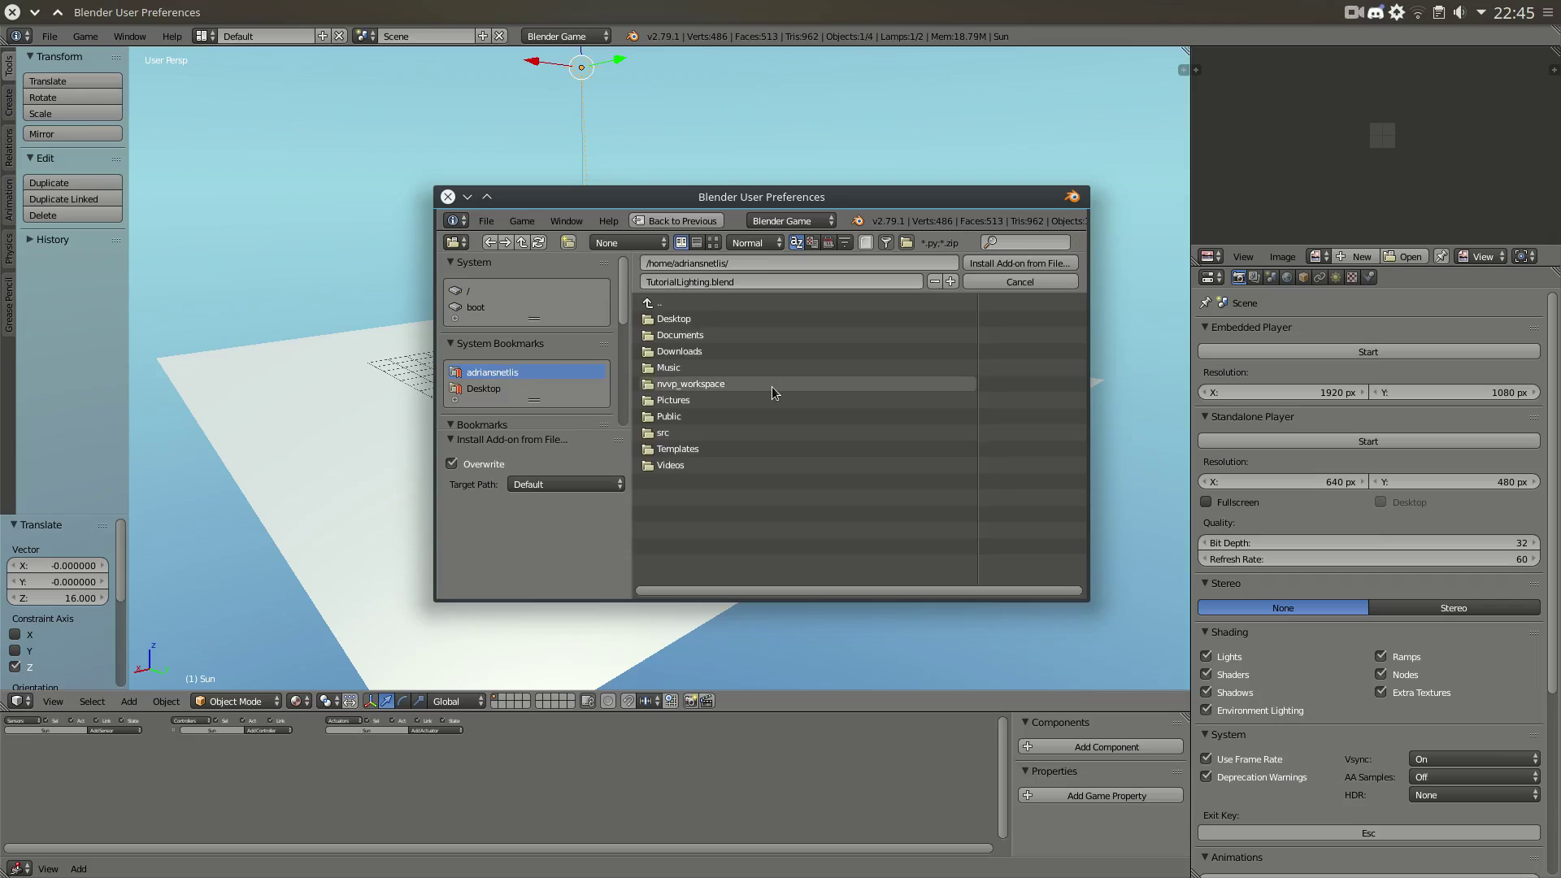
pyautogui.click(704, 353)
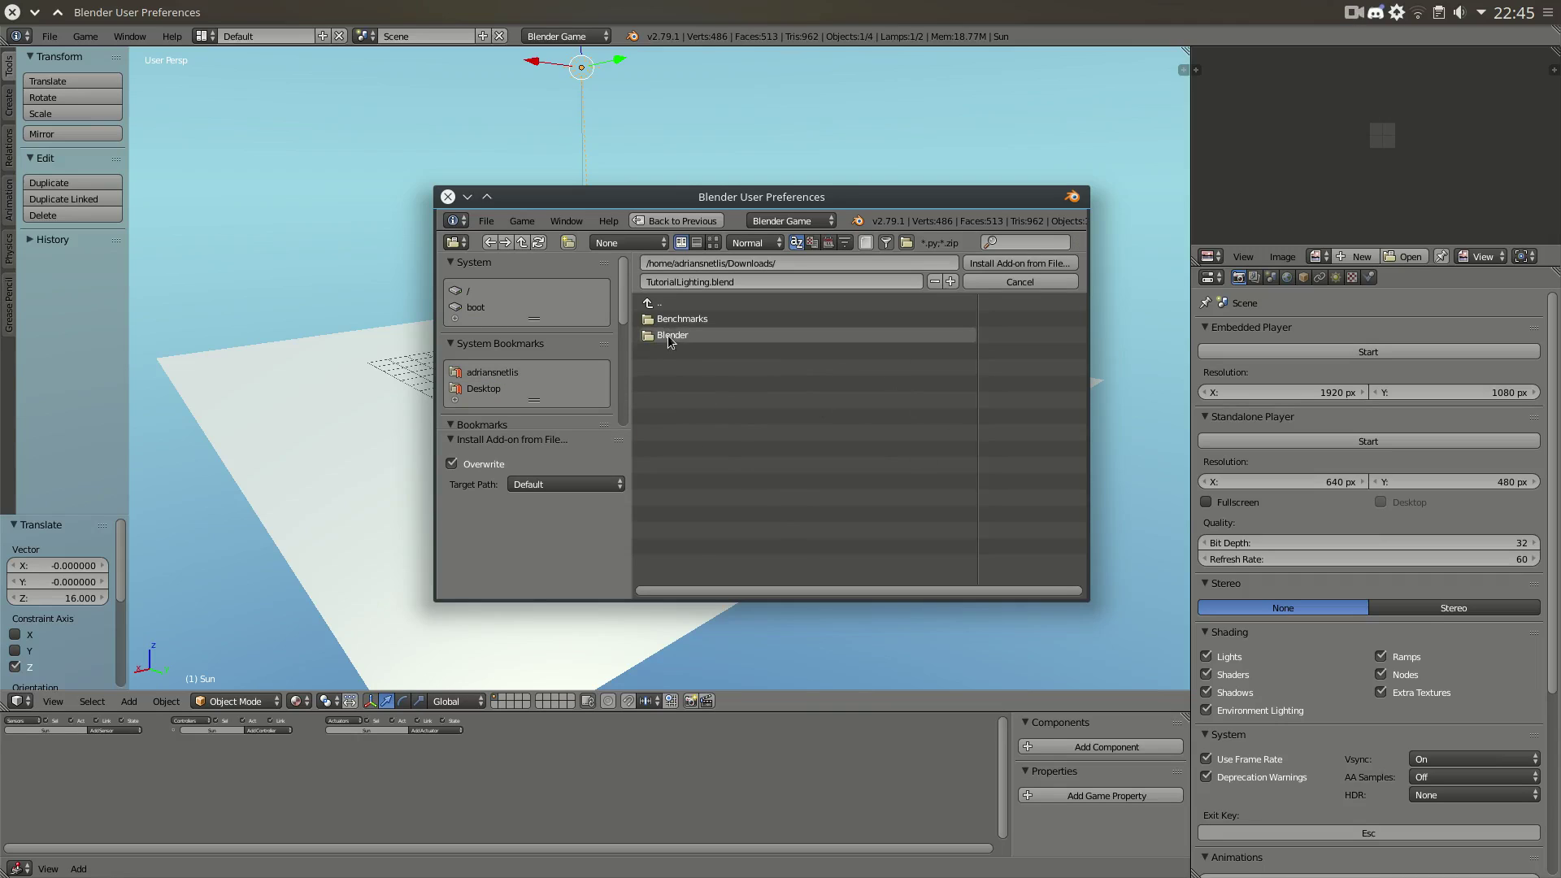
pyautogui.click(700, 333)
pyautogui.click(690, 332)
pyautogui.click(689, 323)
pyautogui.click(680, 305)
pyautogui.click(681, 304)
pyautogui.click(689, 321)
pyautogui.click(722, 321)
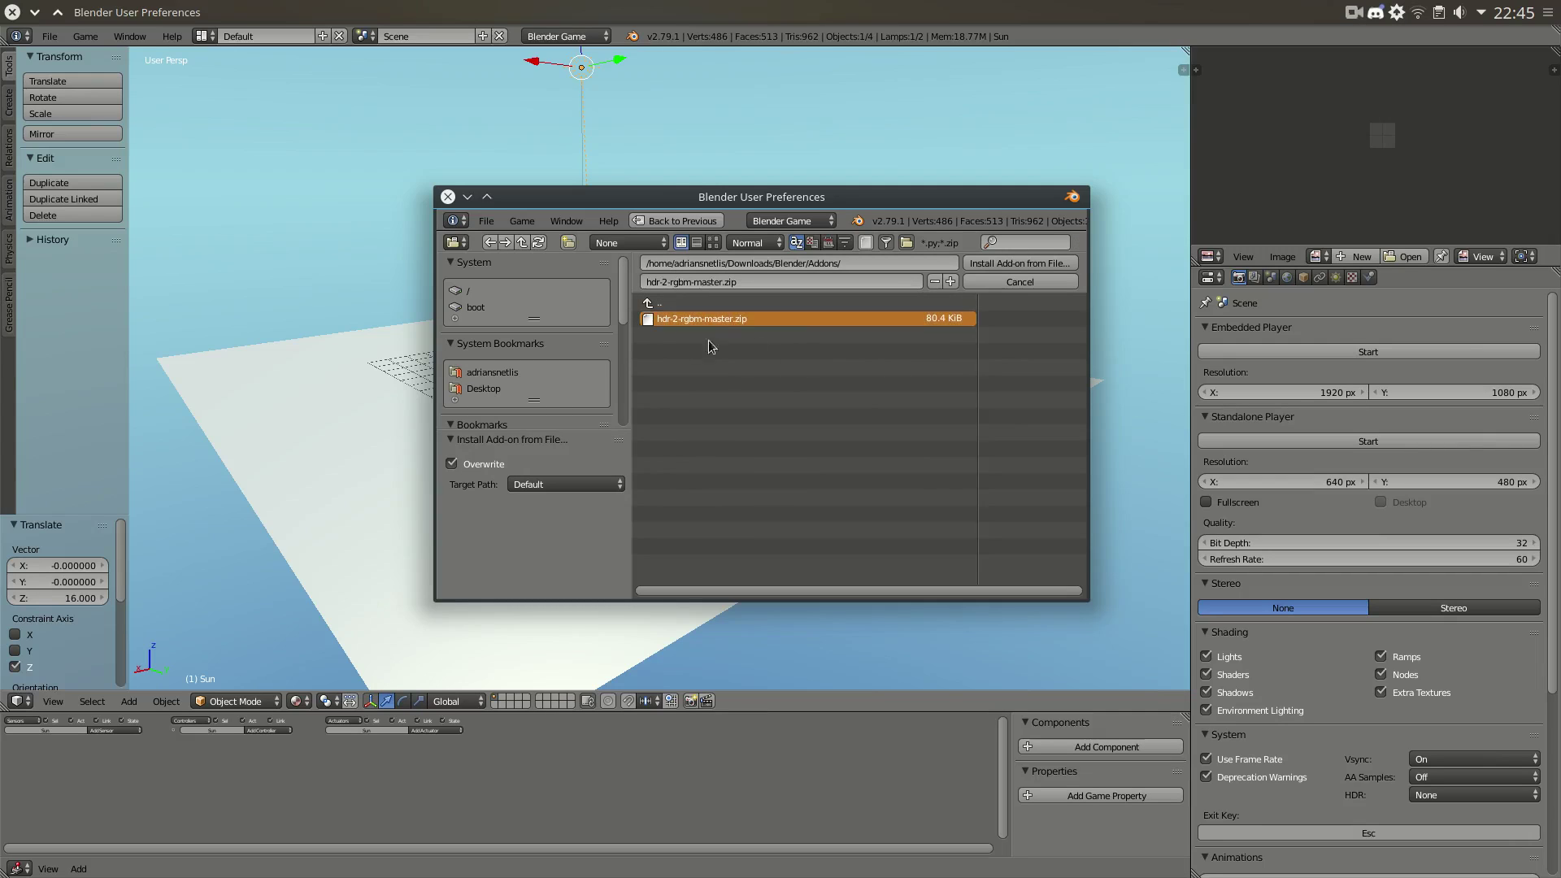
pyautogui.click(1025, 263)
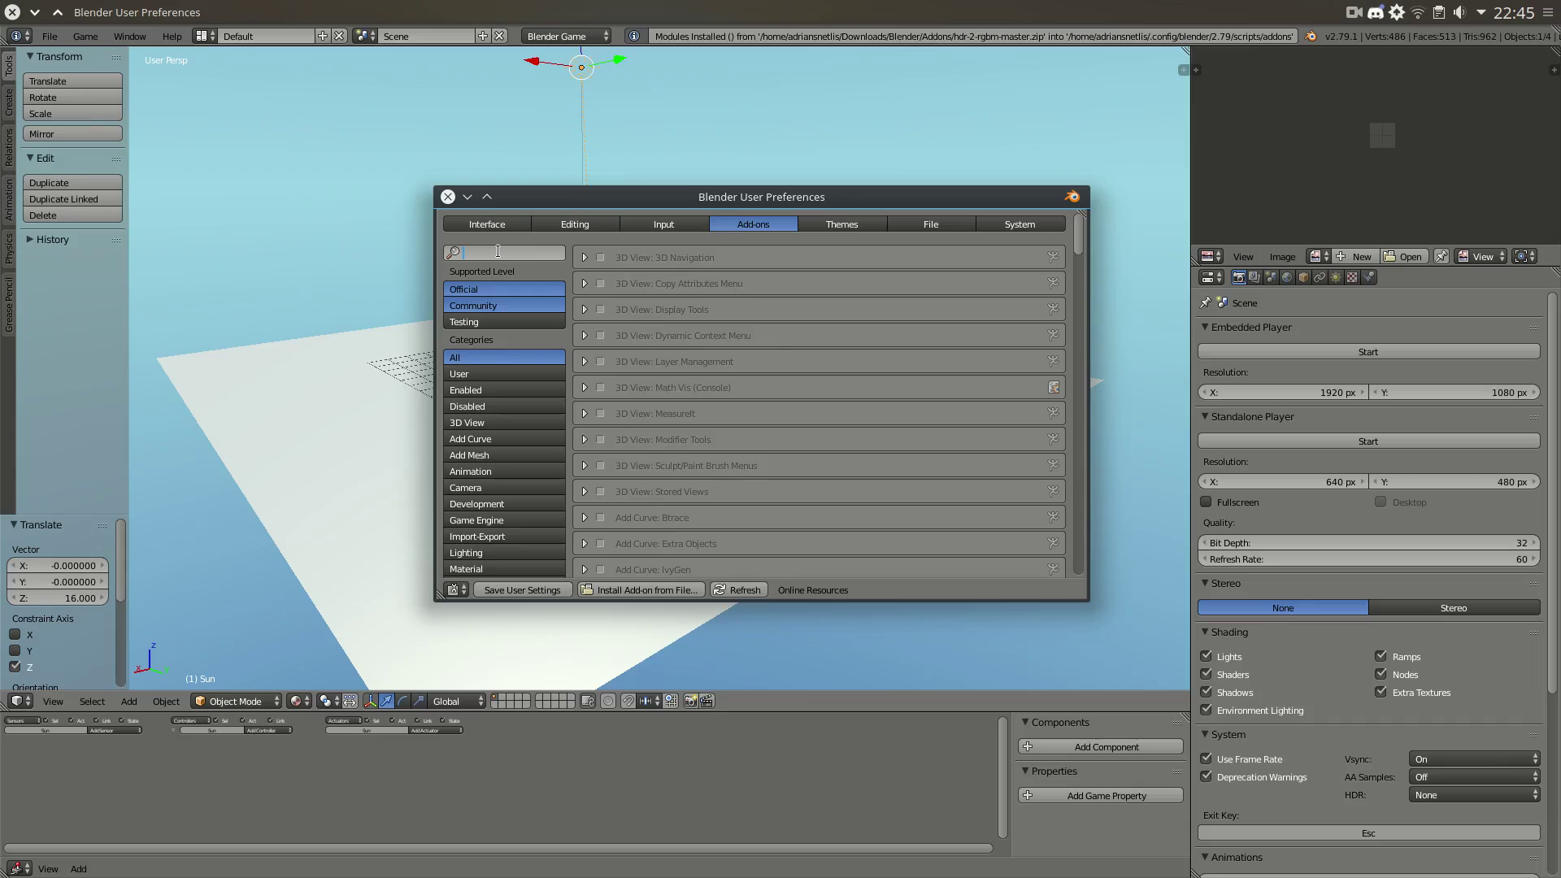
# - Search the add-ons for "HDR" and expand the details of Material: HDR 2 RGBM
pyautogui.write('HDR')
pyautogui.press('Return')
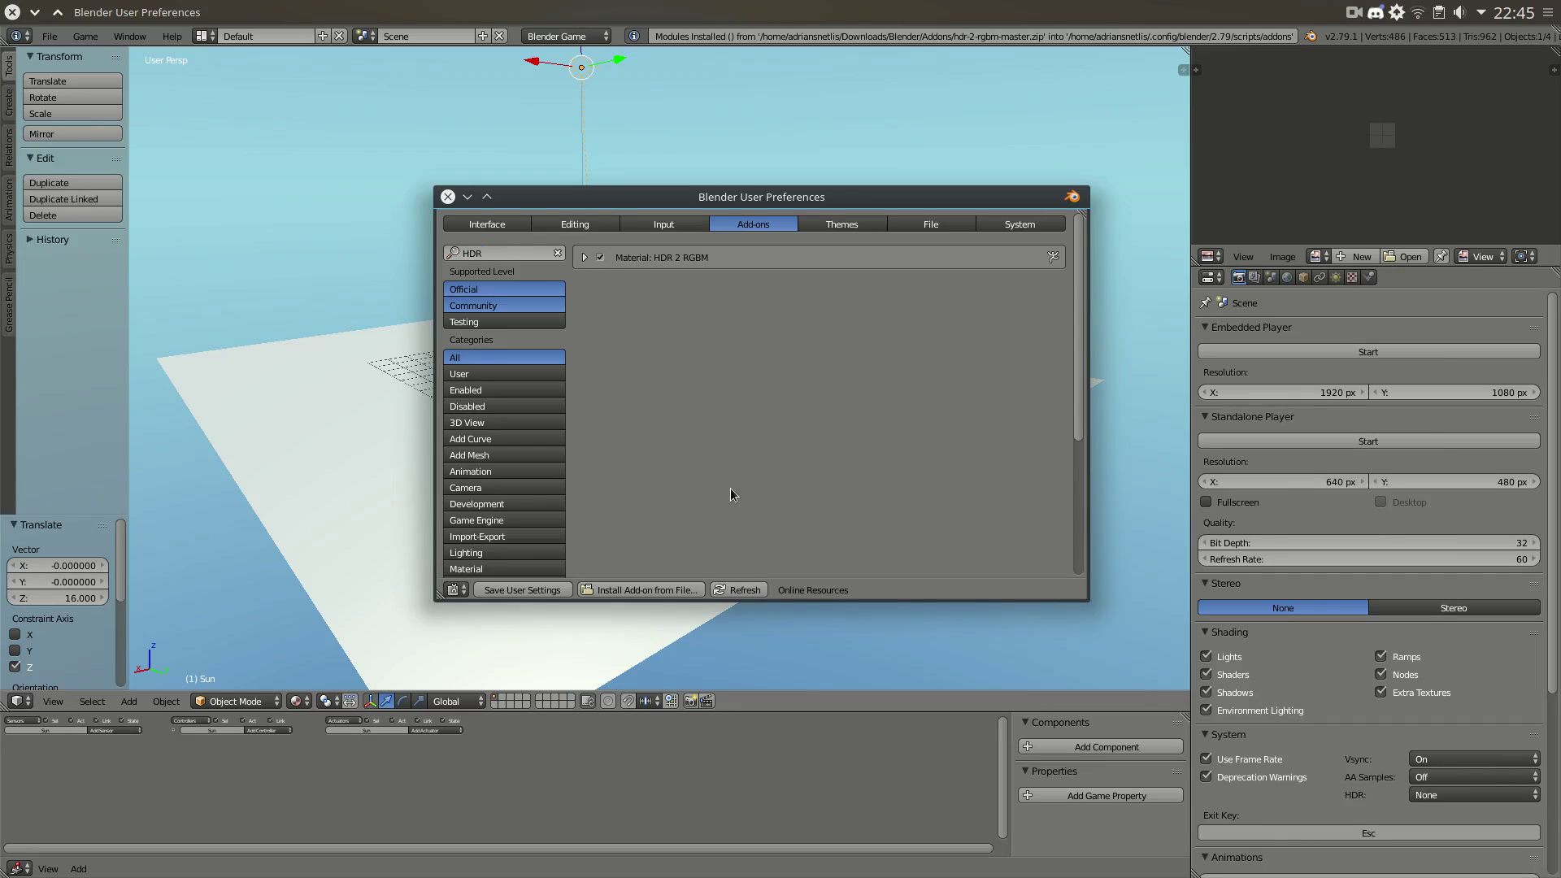
pyautogui.click(586, 258)
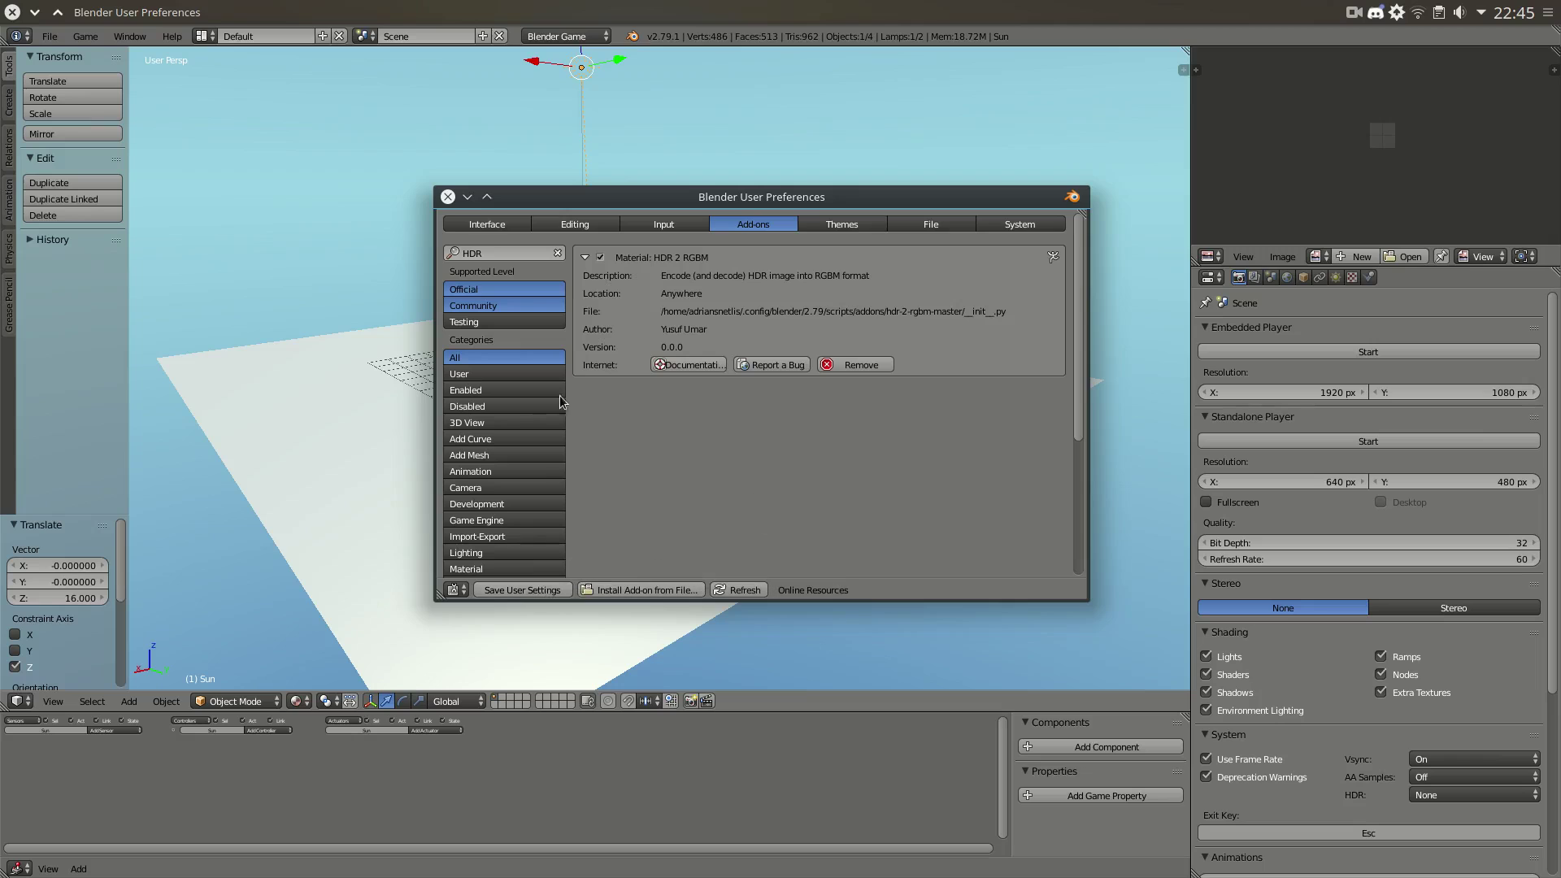
# - Close the user preferences and view the lit sphere and ground plane from several sides, near and far
pyautogui.click(447, 200)
pyautogui.moveTo(338, 231); pyautogui.dragTo(697, 285, button='middle')
pyautogui.scroll(5, 491, 323)
pyautogui.moveTo(491, 324); pyautogui.dragTo(737, 280, button='middle')
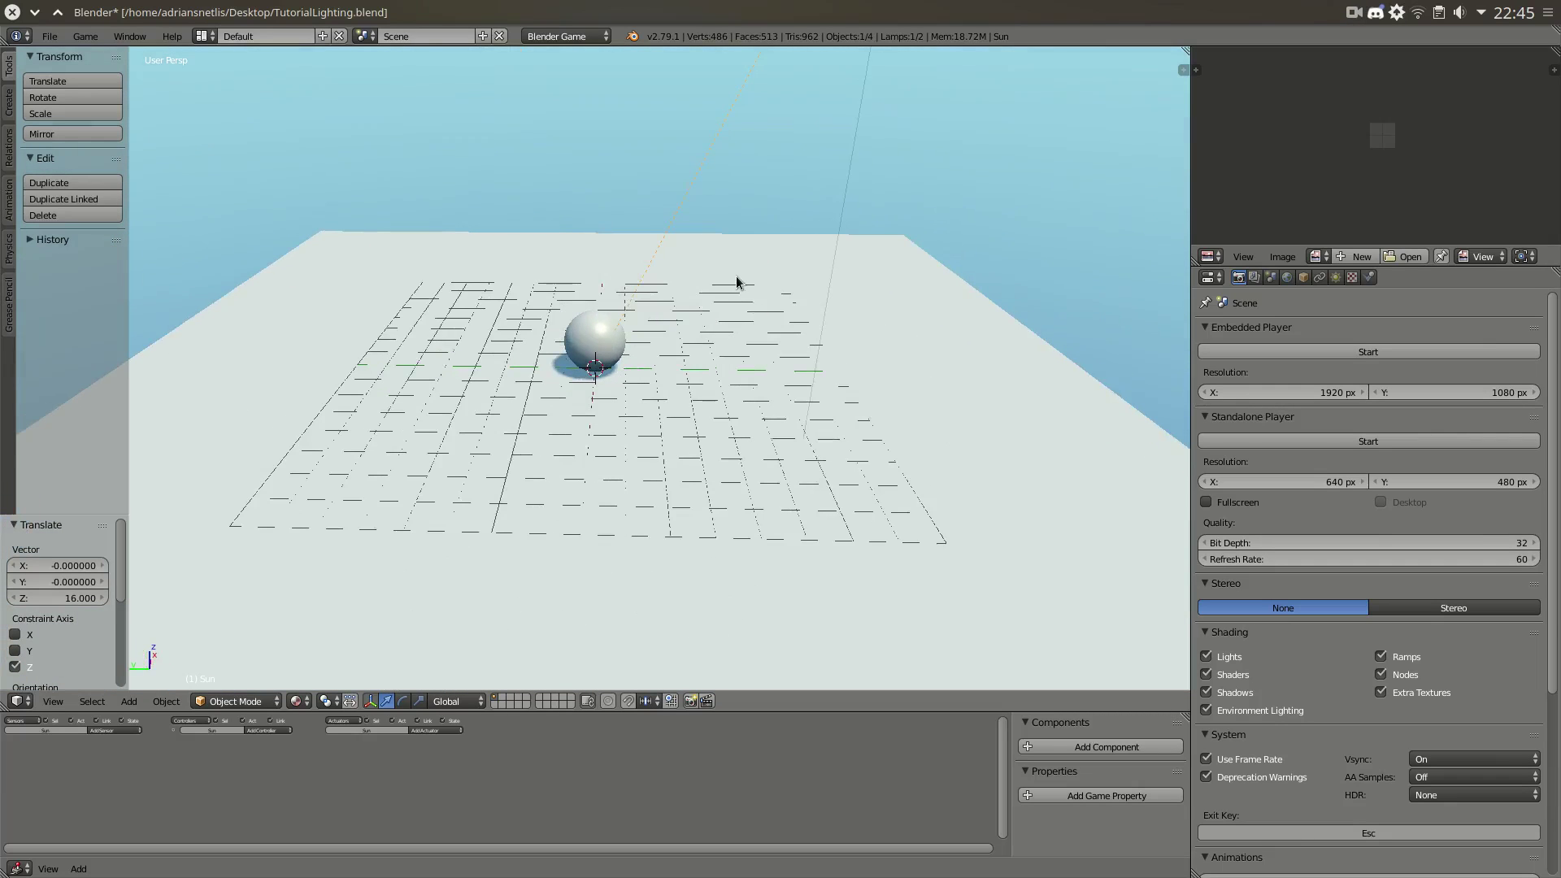
pyautogui.scroll(-3, 675, 458)
pyautogui.moveTo(675, 458); pyautogui.dragTo(569, 391, button='middle')
# - Switch to Chromium and close the hdr-2-rgbm GitHub page to bring up the Blend Swap page
pyautogui.moveTo(7, 168)
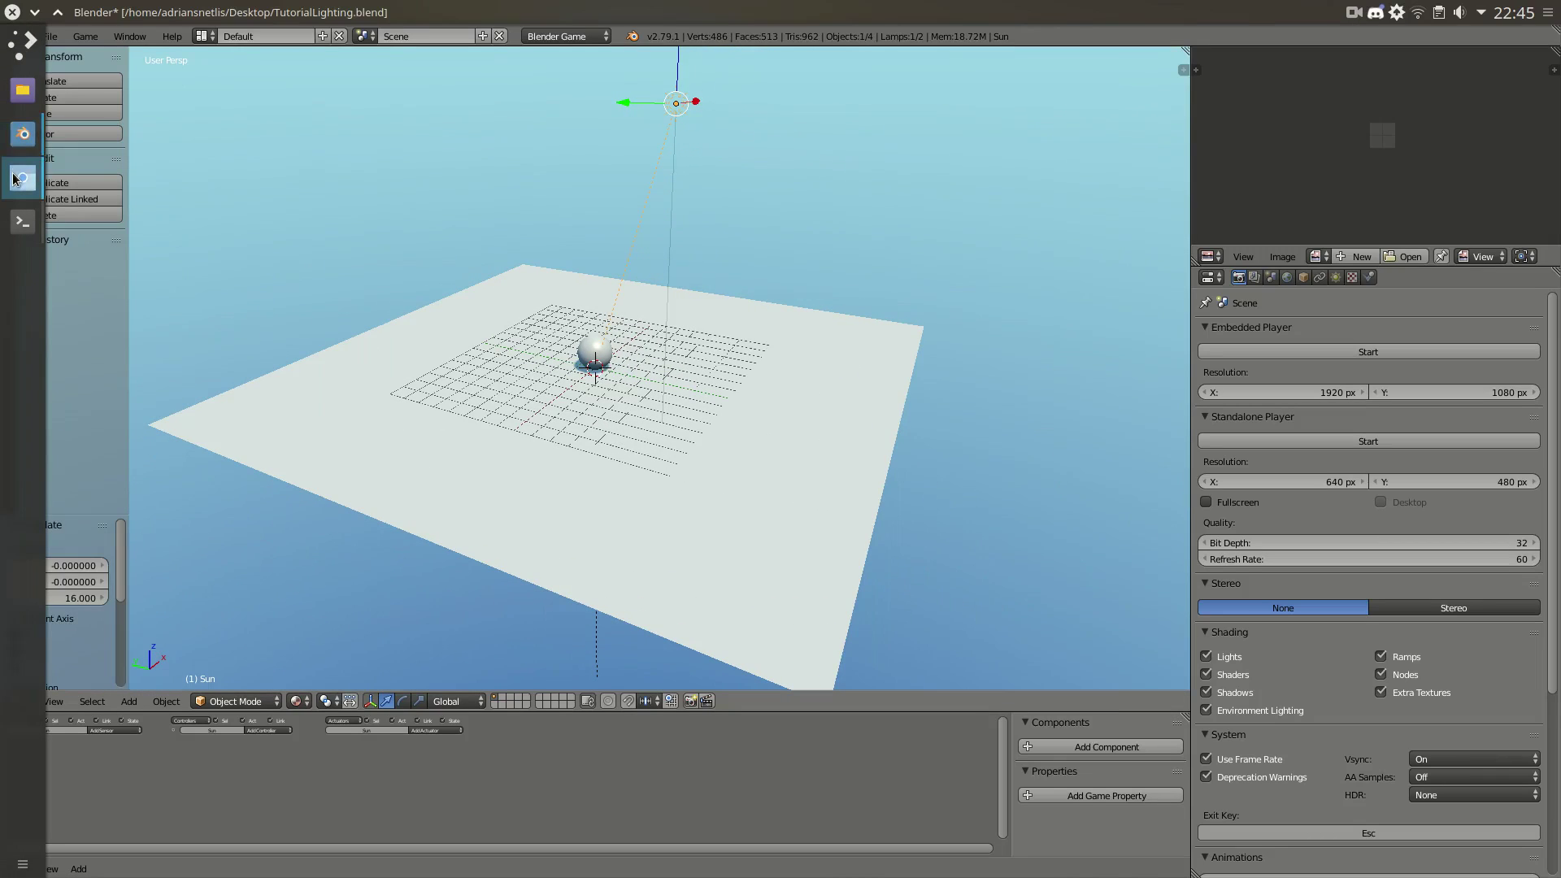
pyautogui.click(12, 172)
pyautogui.click(157, 36)
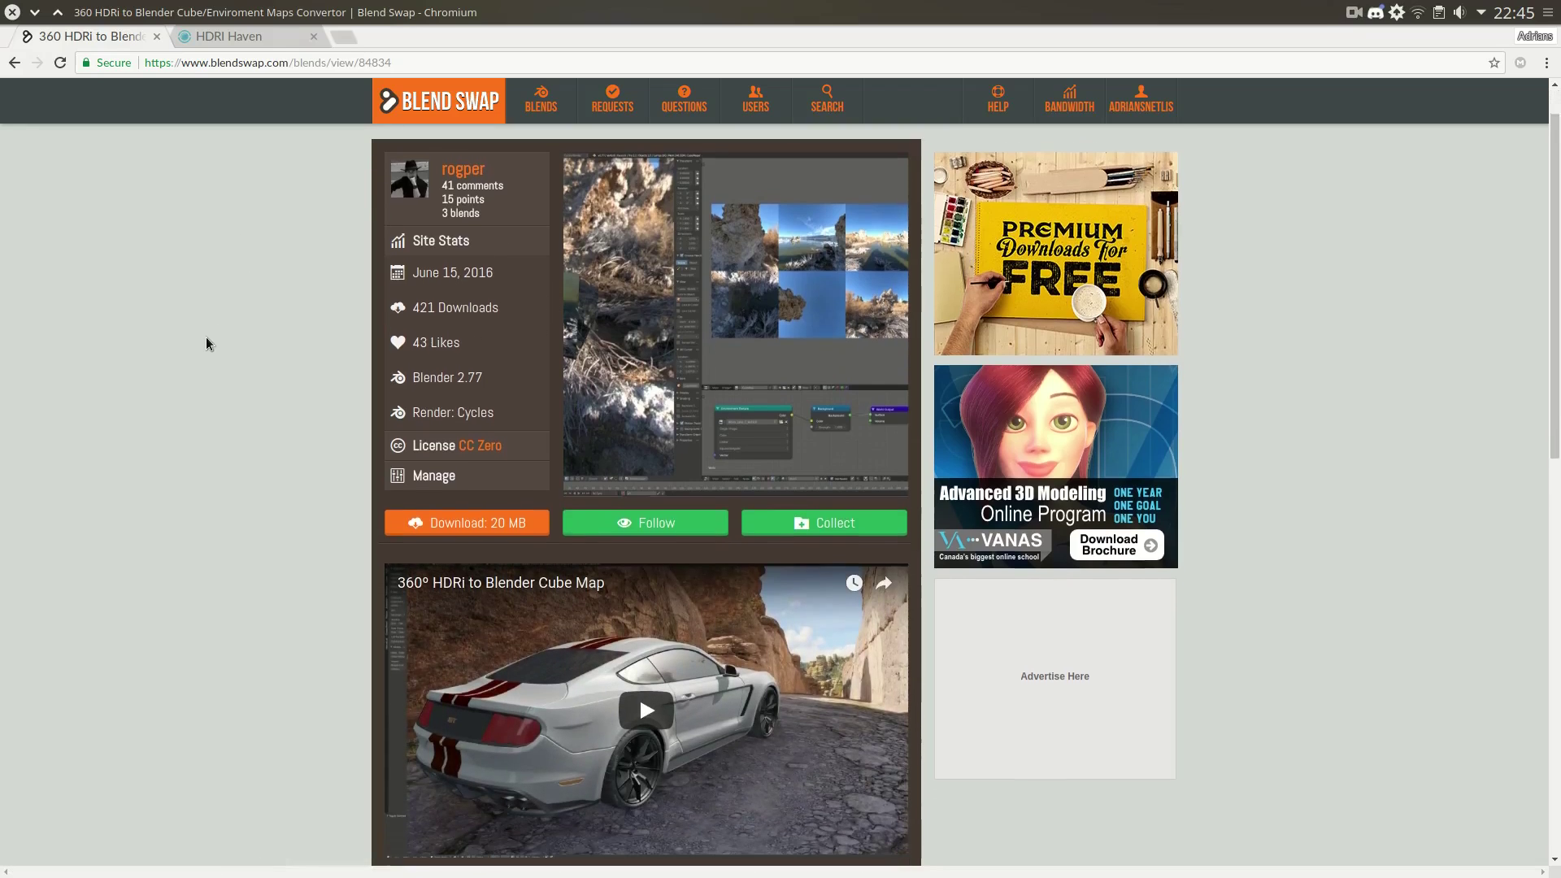
# - Review the Blend Swap page of the 360 HDRi to Blender Cube/Enviroment Maps Convertor, including its preview image, demo video and description
pyautogui.scroll(-3, 206, 335)
pyautogui.scroll(3, 165, 412)
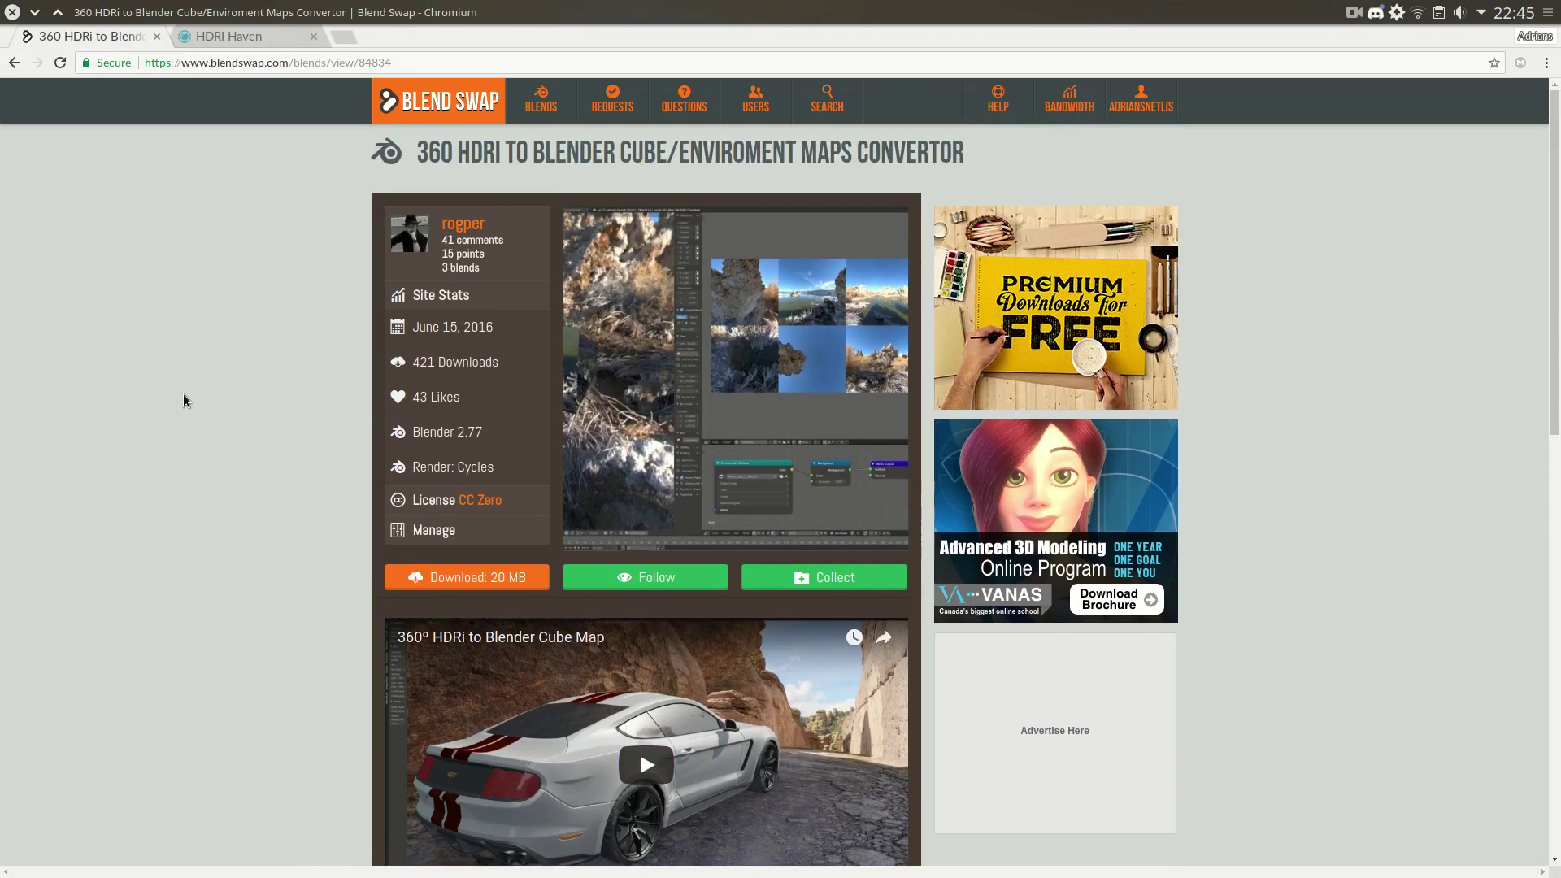
pyautogui.moveTo(634, 369)
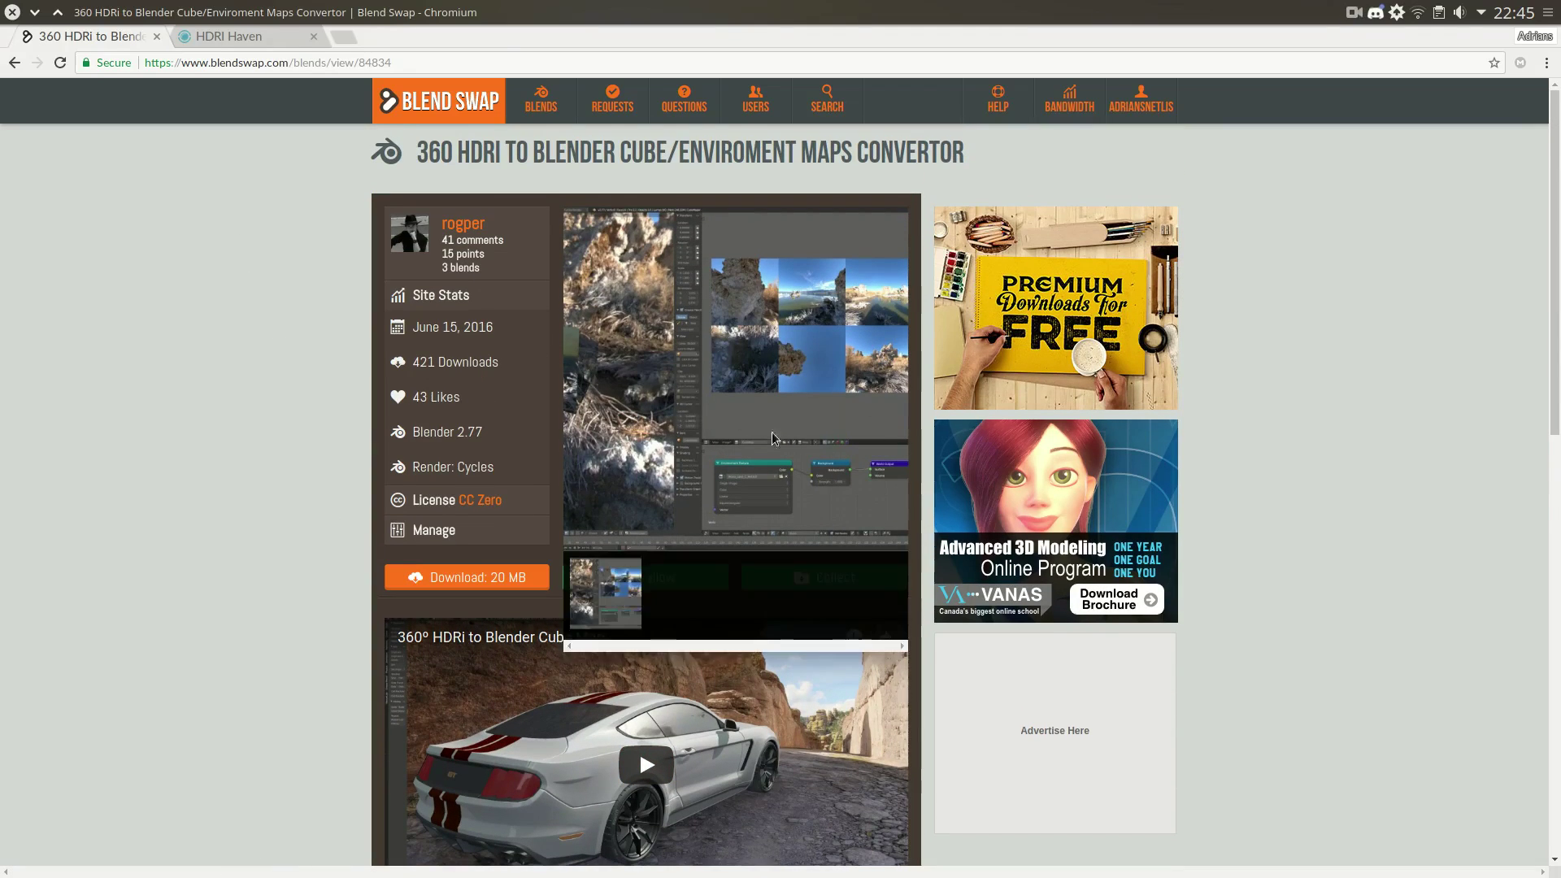
pyautogui.scroll(-7, 785, 416)
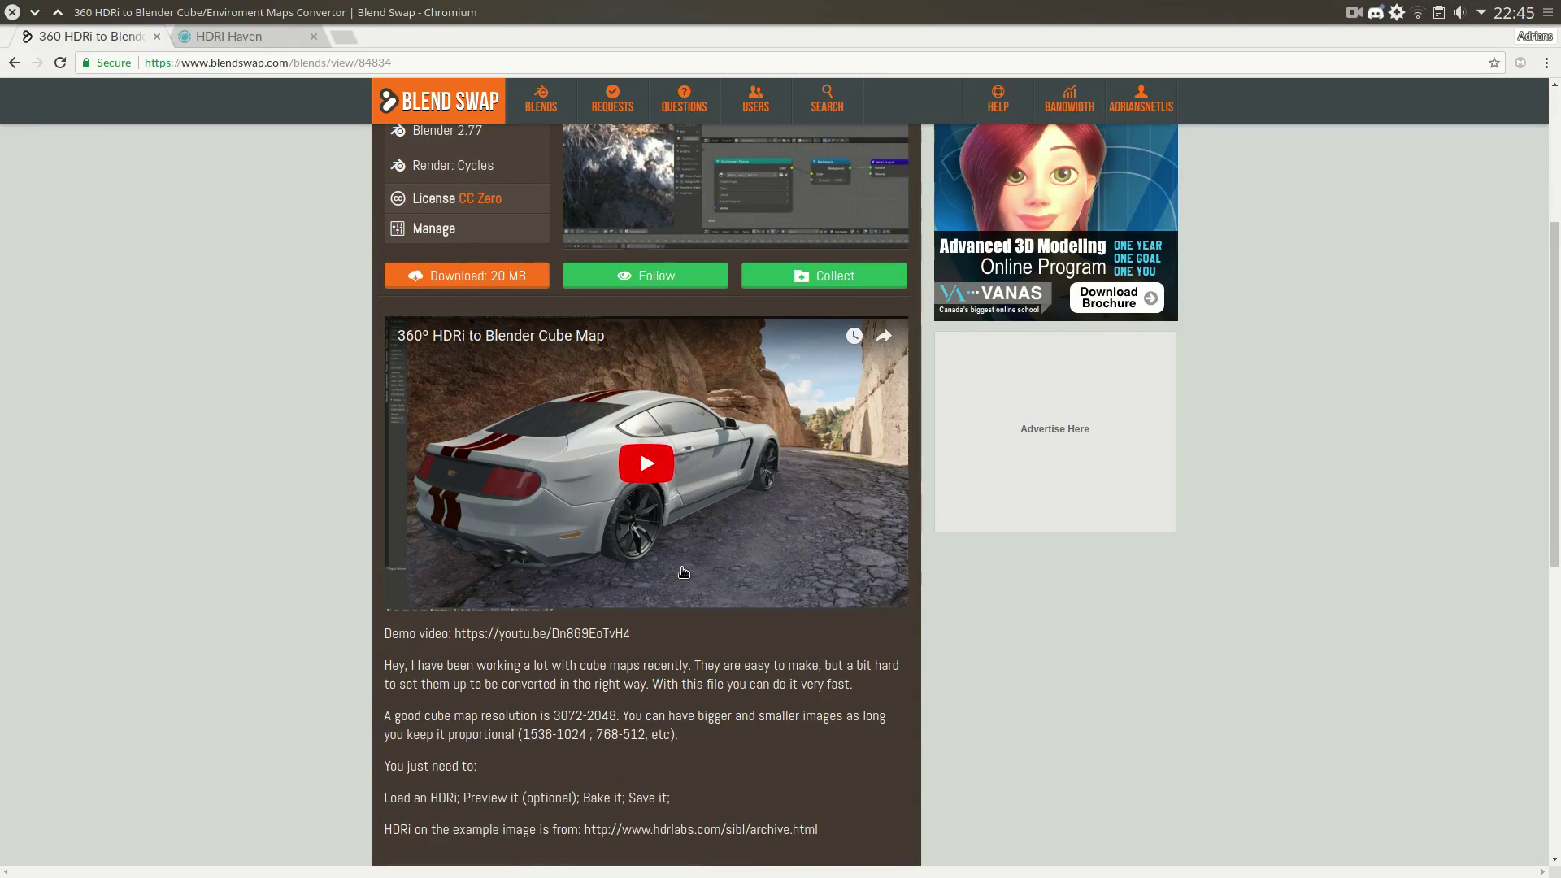
pyautogui.scroll(-3, 685, 536)
pyautogui.scroll(10, 686, 532)
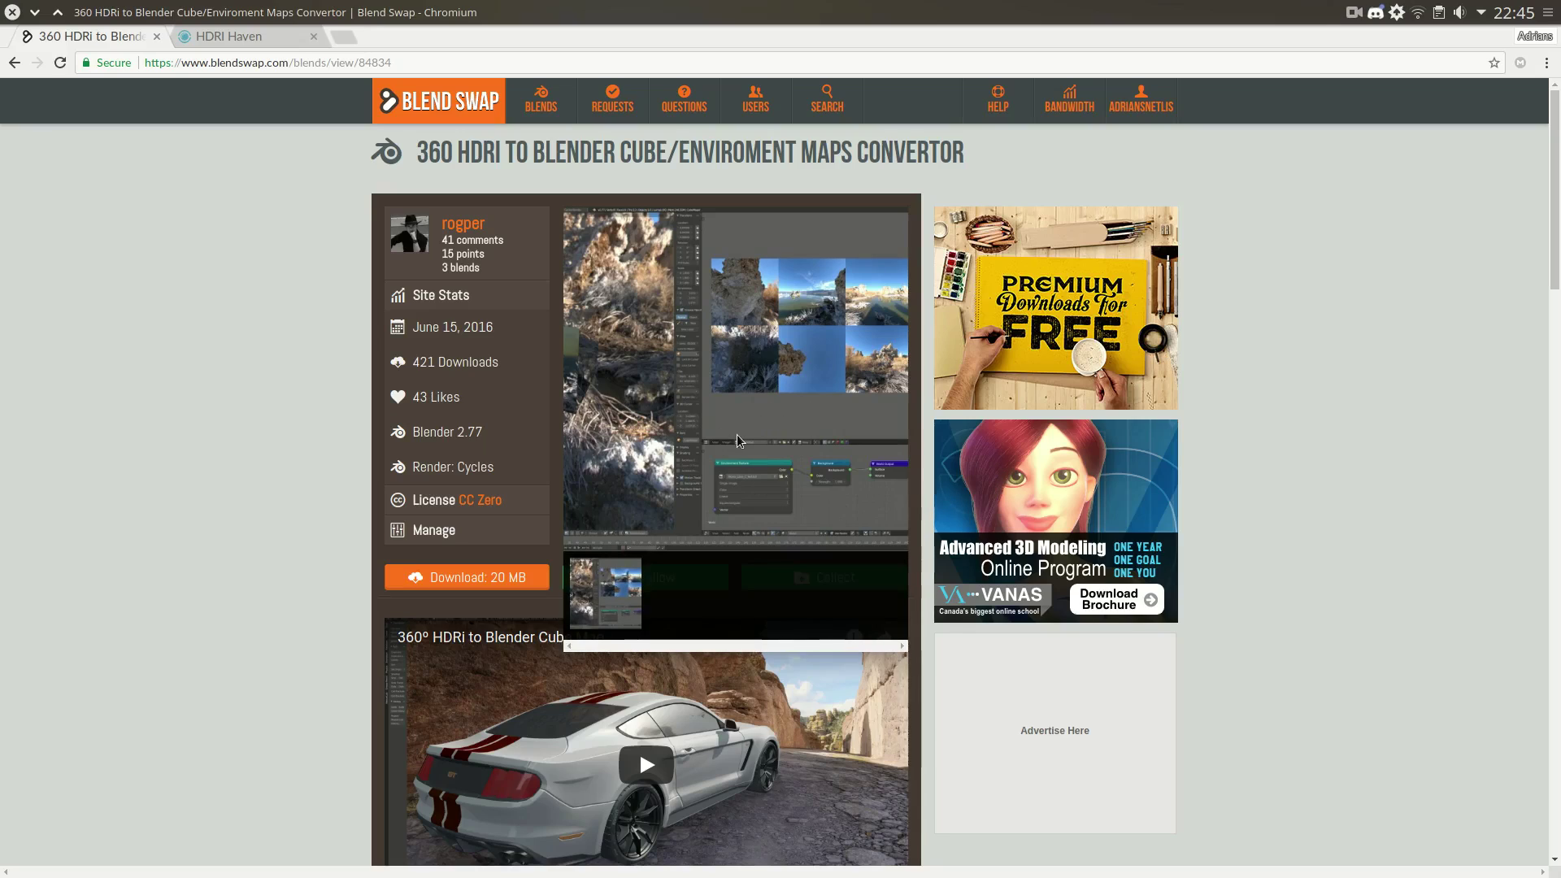
# - Open the download confirmation for the 360 HDRi to Blender Cube/Enviroment Maps Convertor, check its license terms, and close the dialog
pyautogui.scroll(-1, 675, 567)
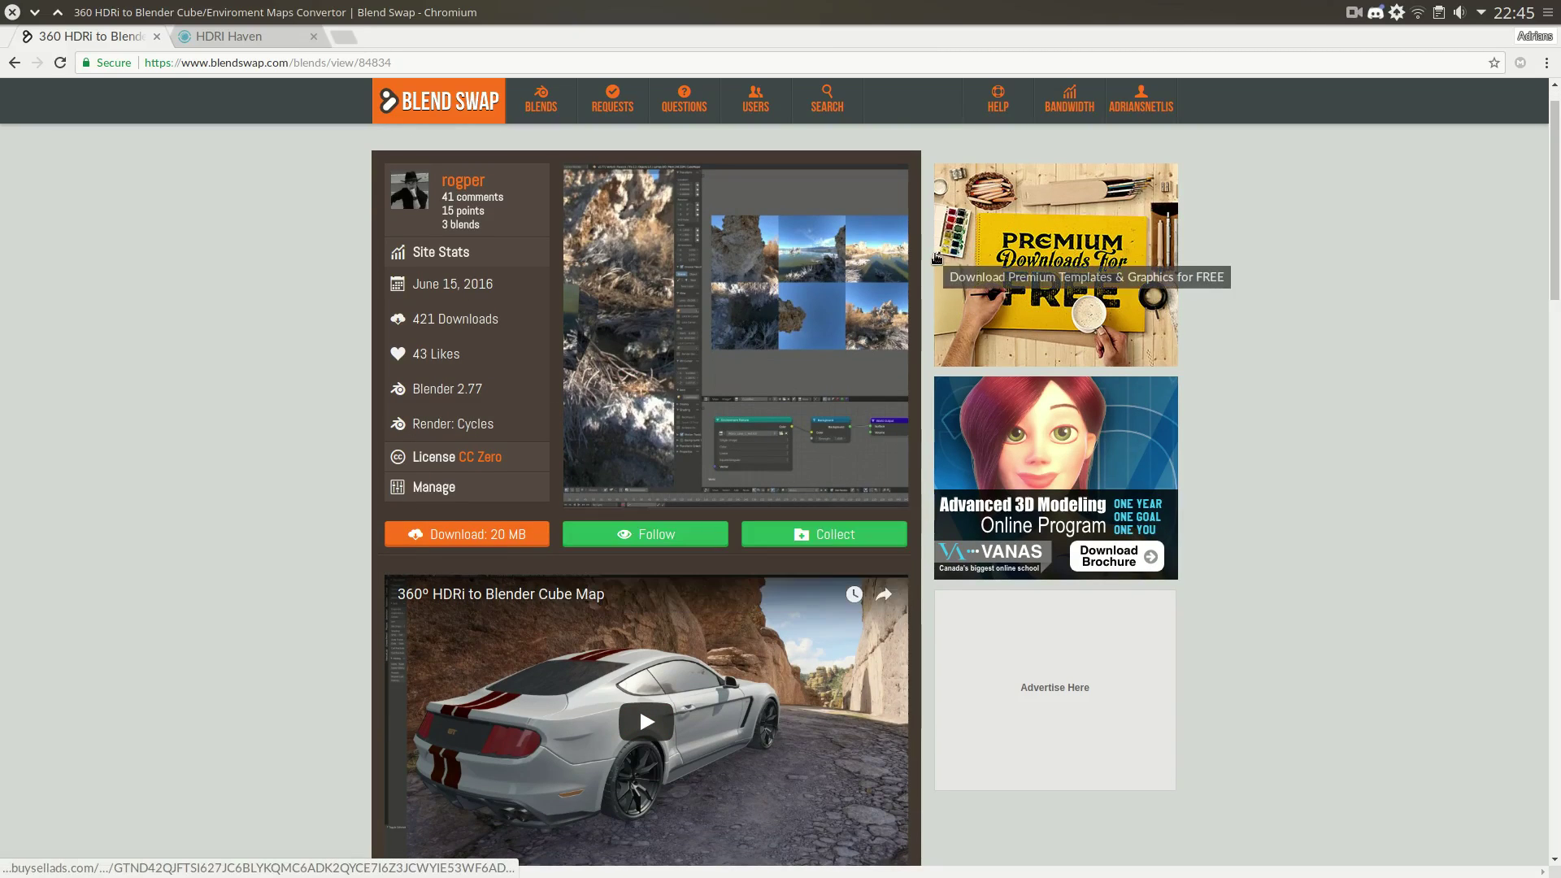
pyautogui.scroll(-1, 824, 374)
pyautogui.scroll(-5, 825, 374)
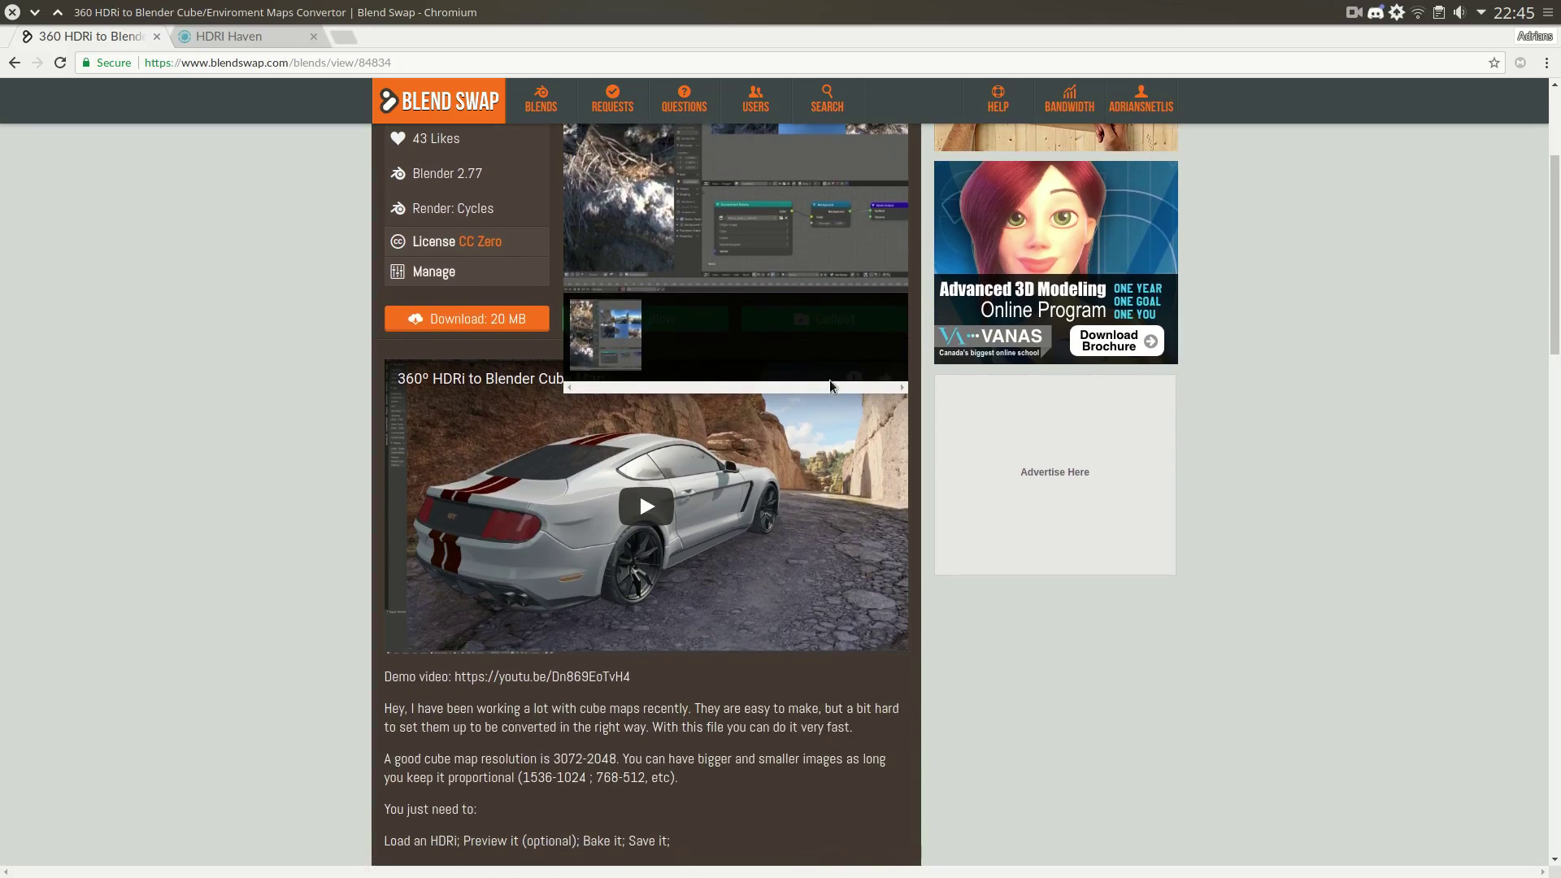
pyautogui.click(494, 331)
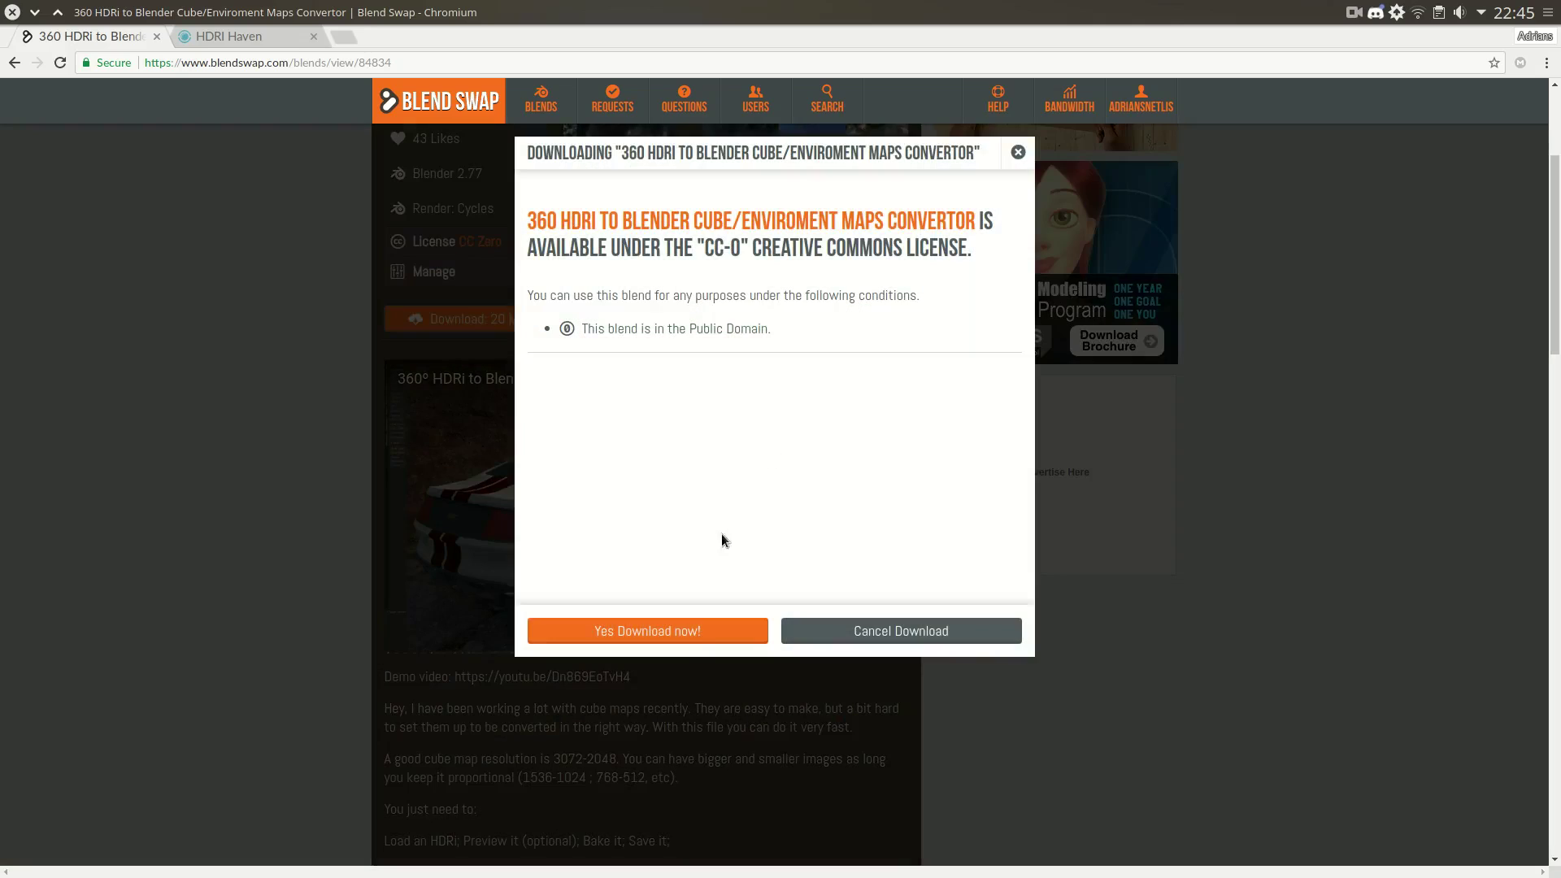
pyautogui.click(691, 631)
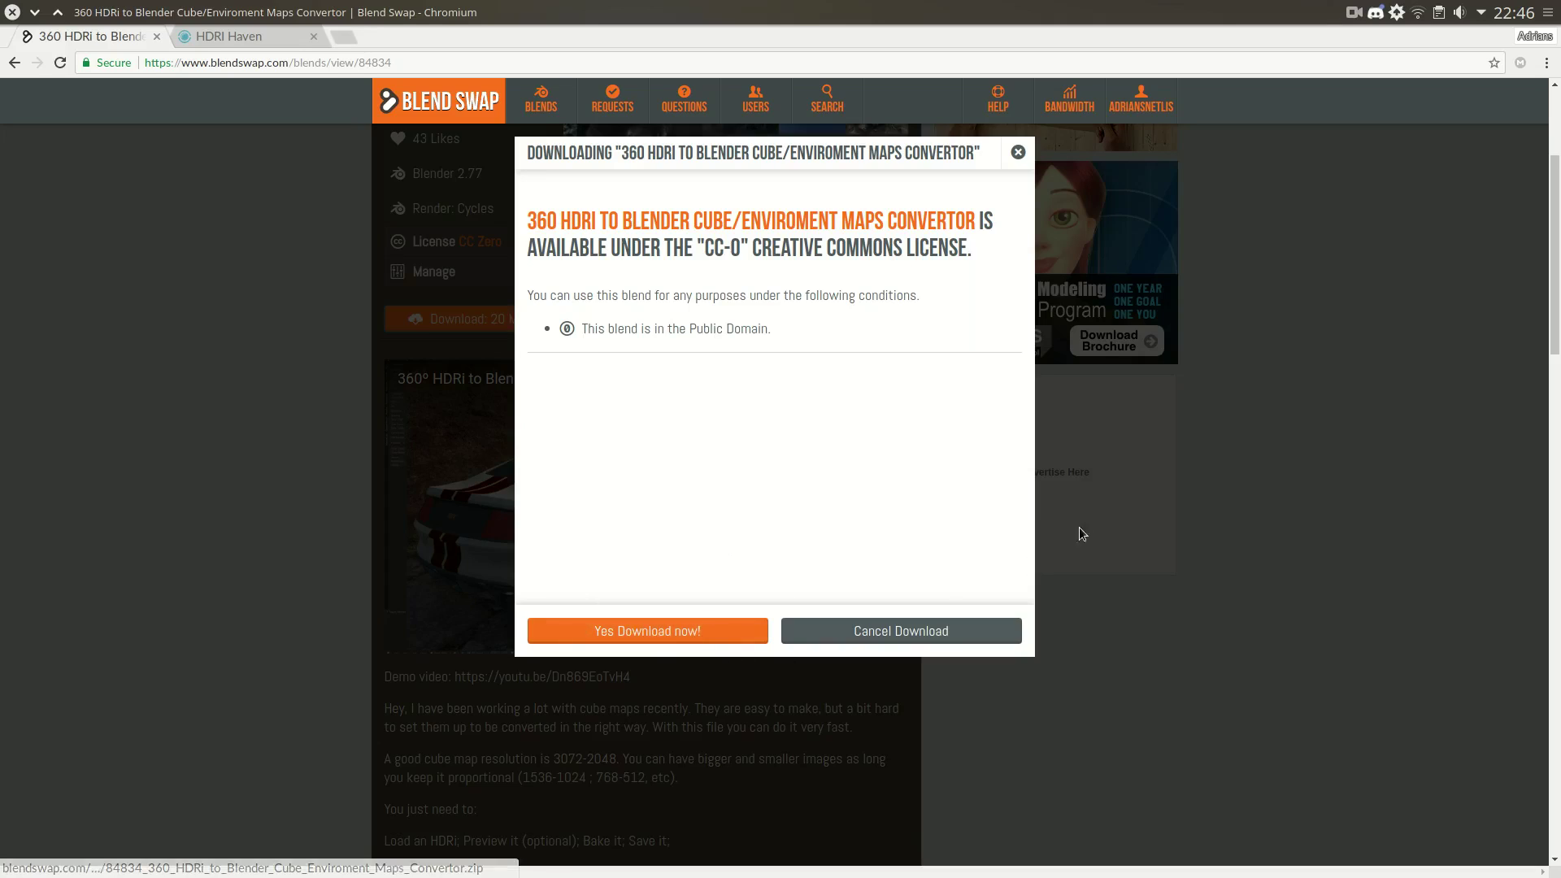
pyautogui.click(1017, 155)
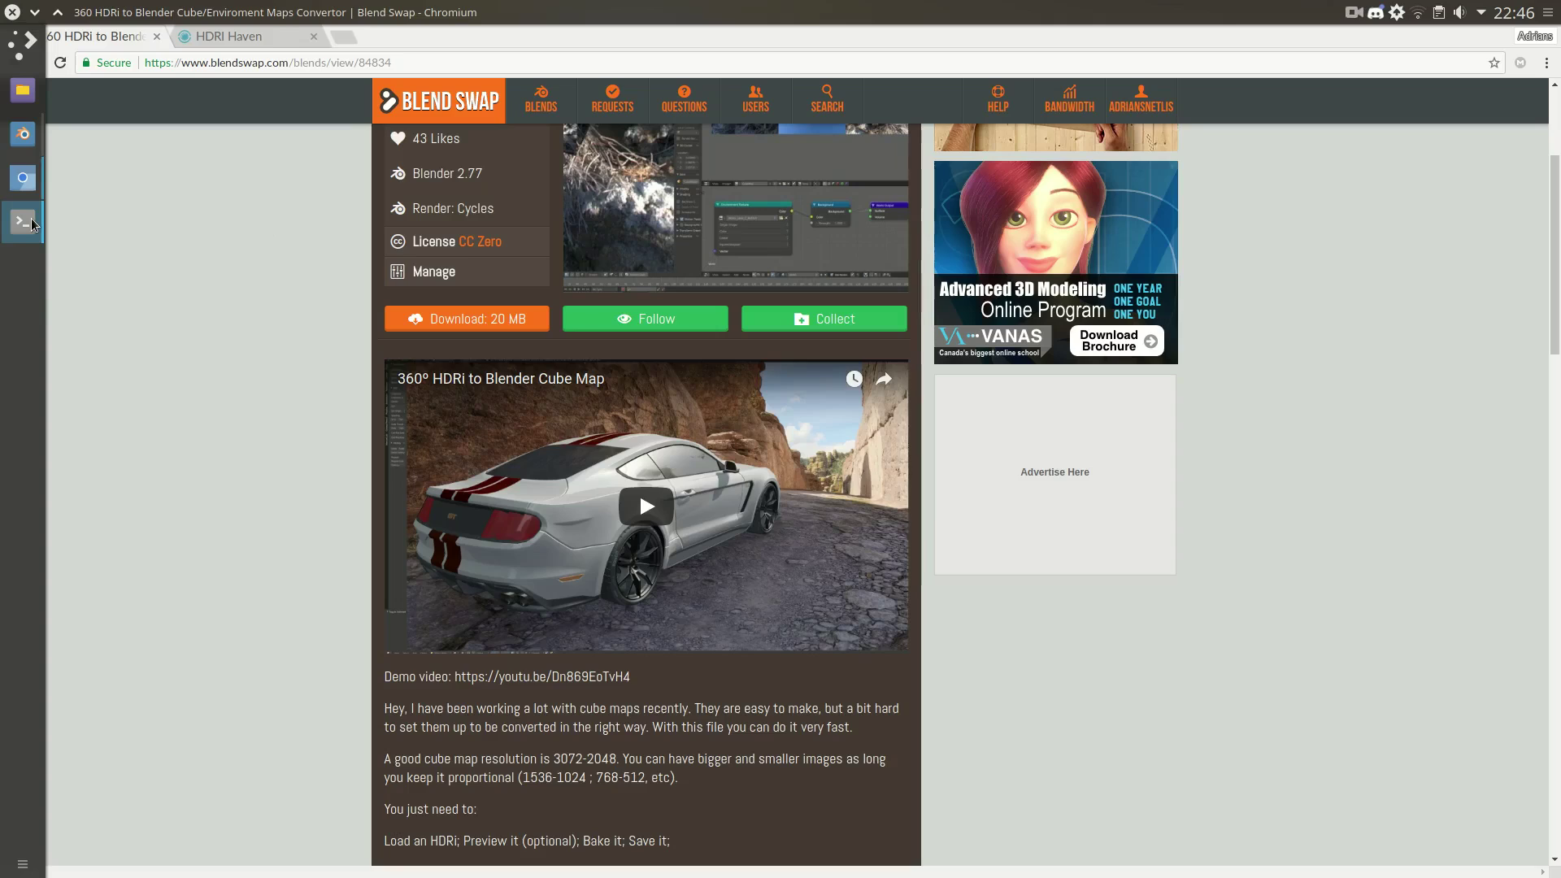
# - Switch to Blender and open CubeMaper.blend from the Downloads/Blender/Tools folder
pyautogui.moveTo(30, 198)
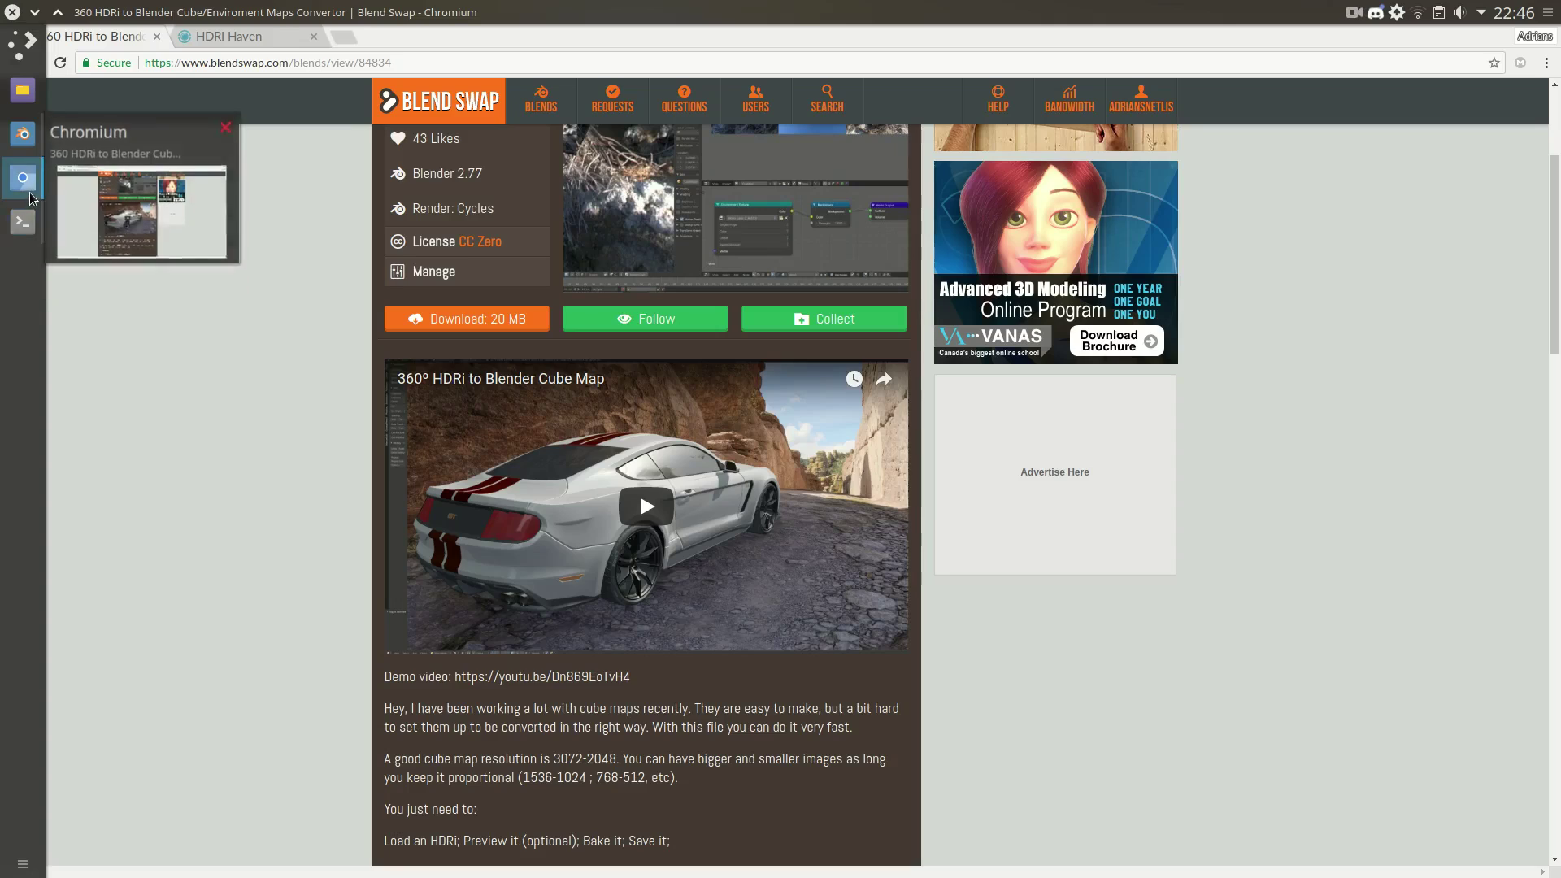
pyautogui.click(32, 149)
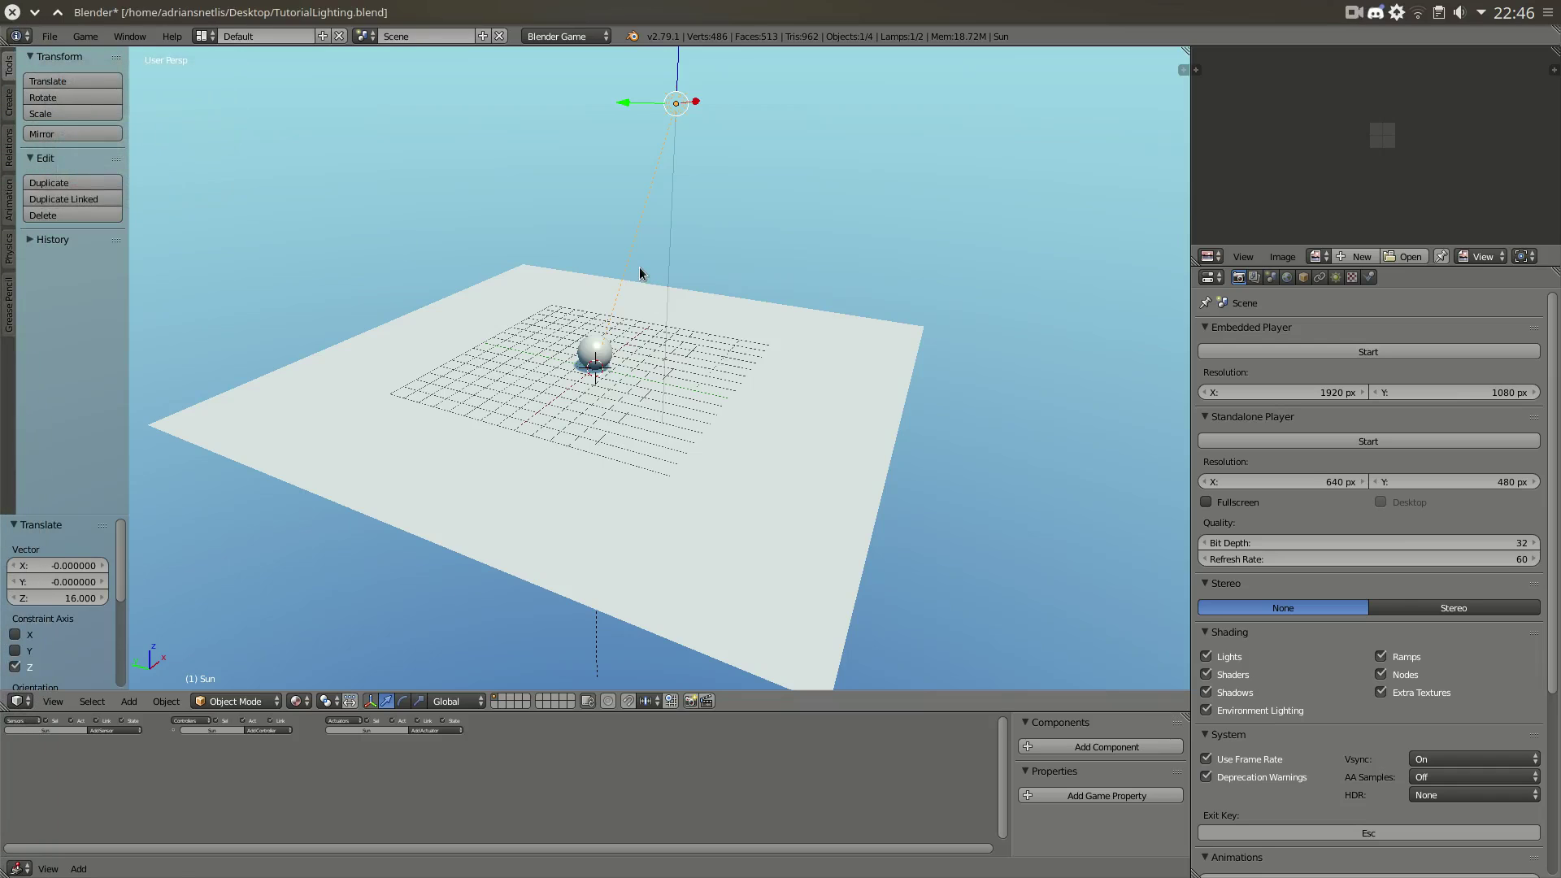
pyautogui.hotkey('ctrl', 'o')
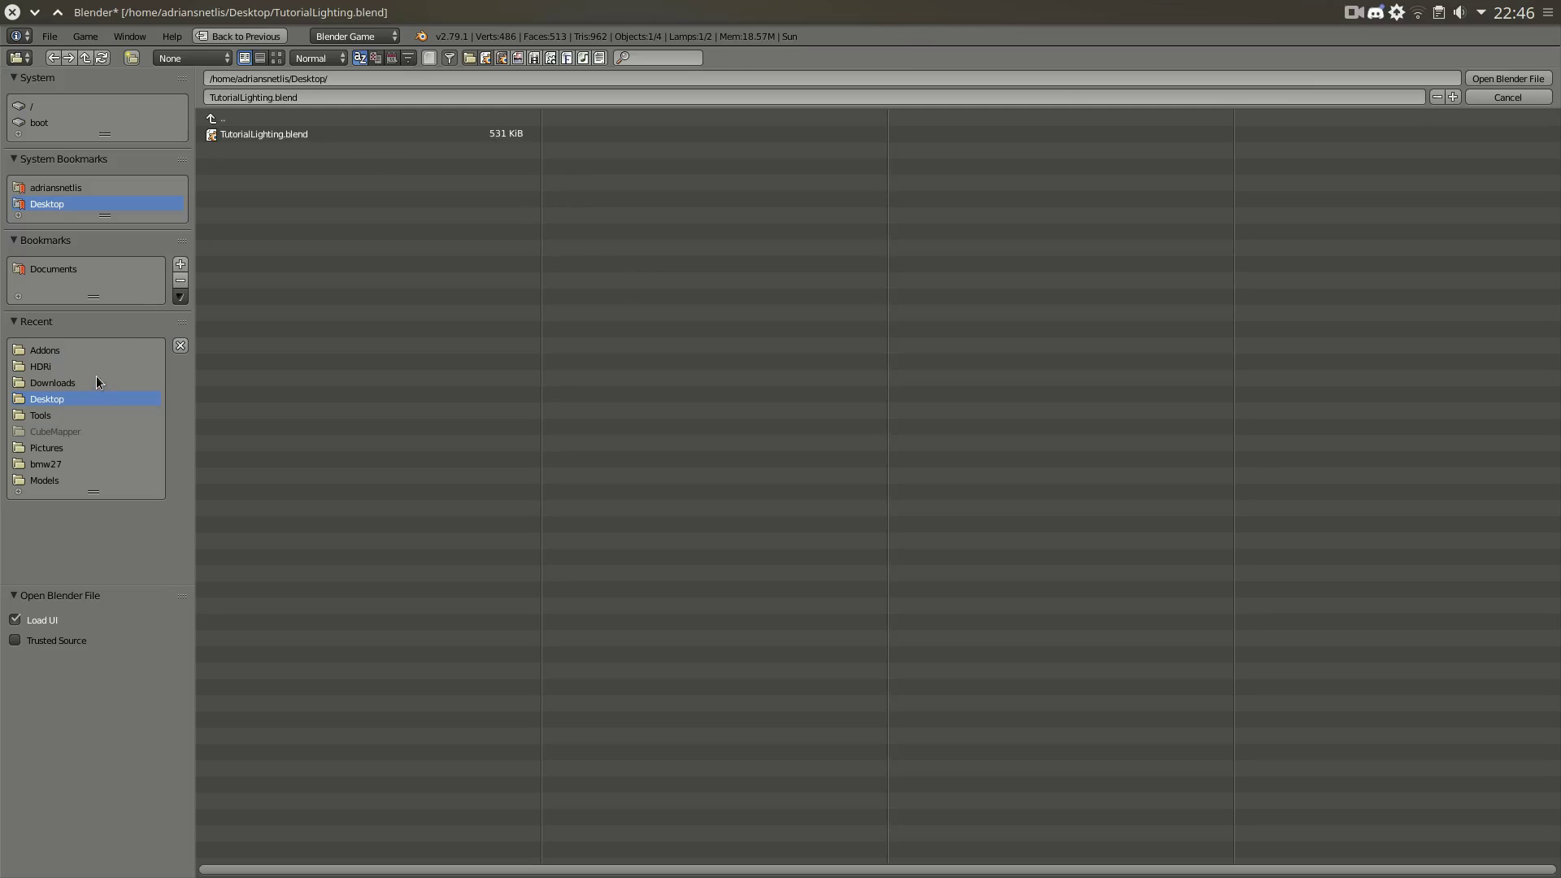
pyautogui.click(65, 383)
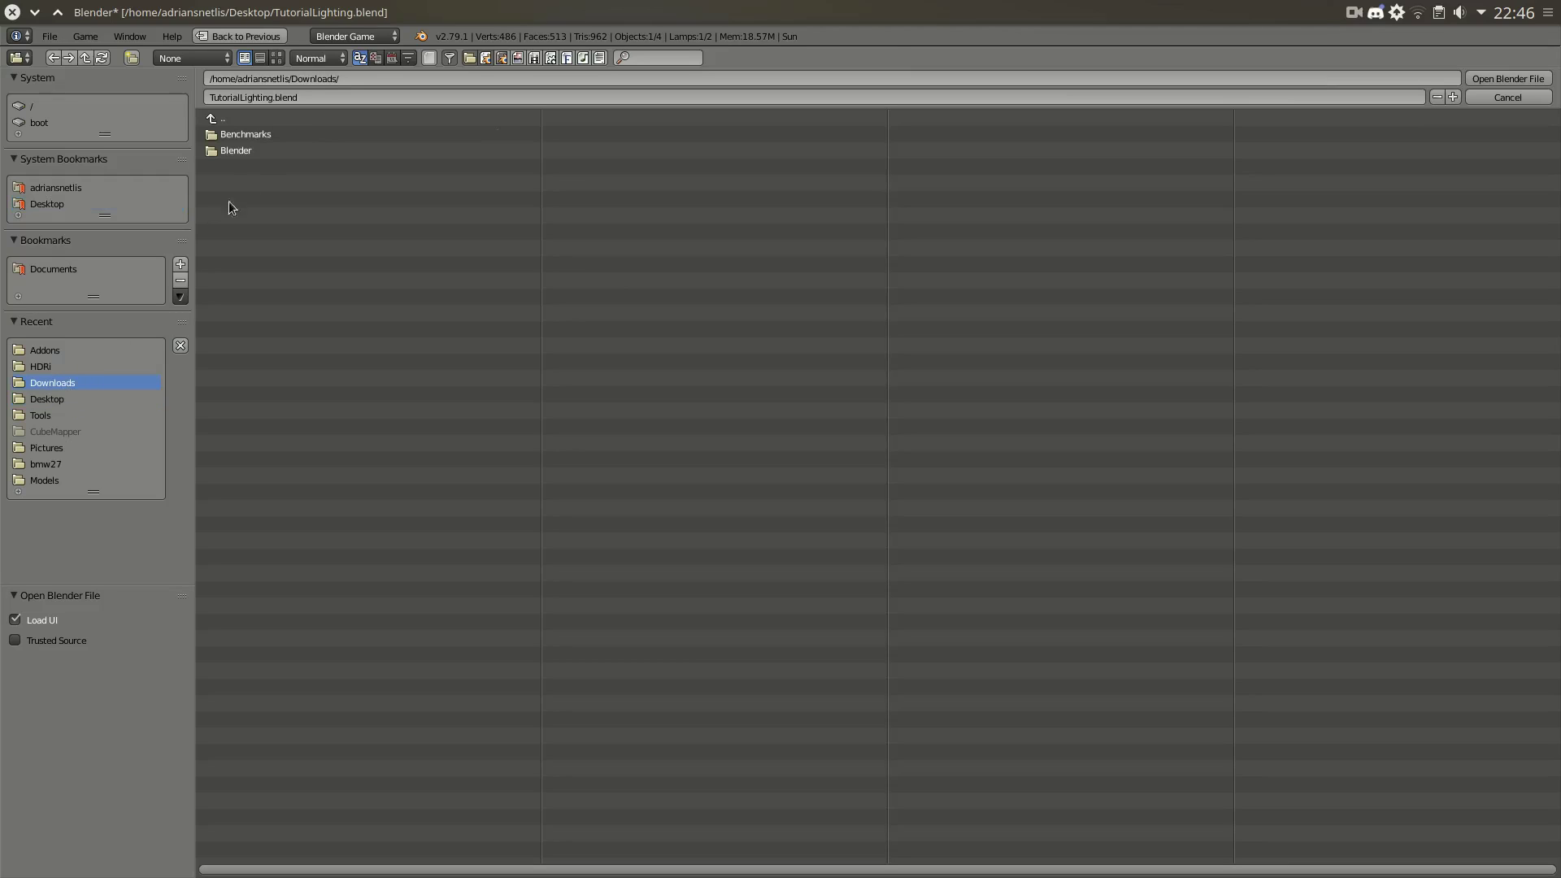
pyautogui.click(252, 149)
pyautogui.doubleClick(299, 149)
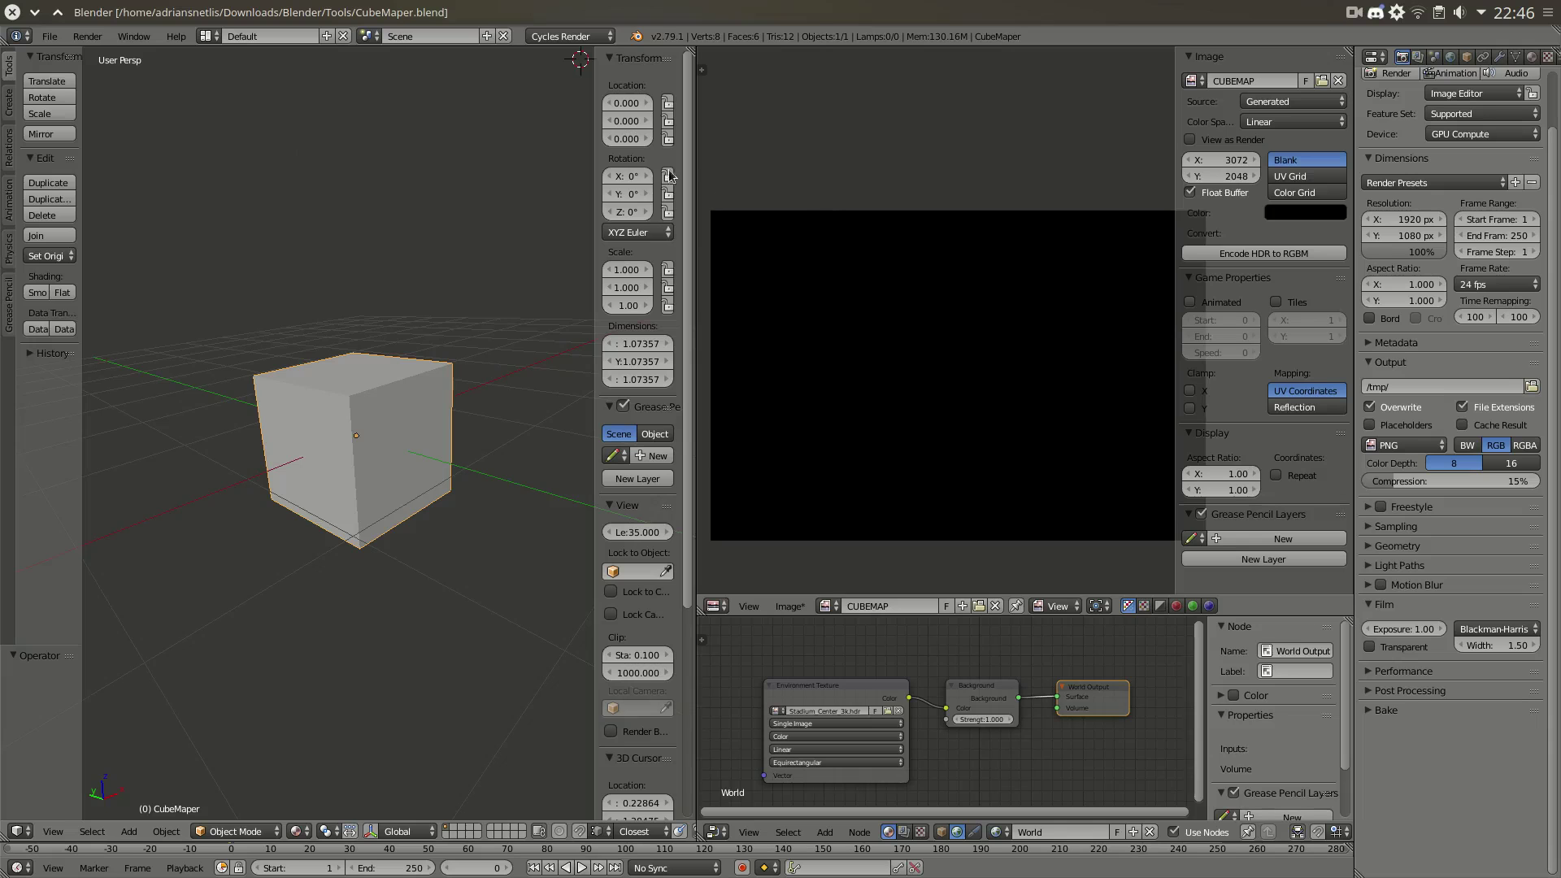
# - Display the existing CubeMap image in the image editor and view the CubeMaper cube from another side
pyautogui.click(829, 607)
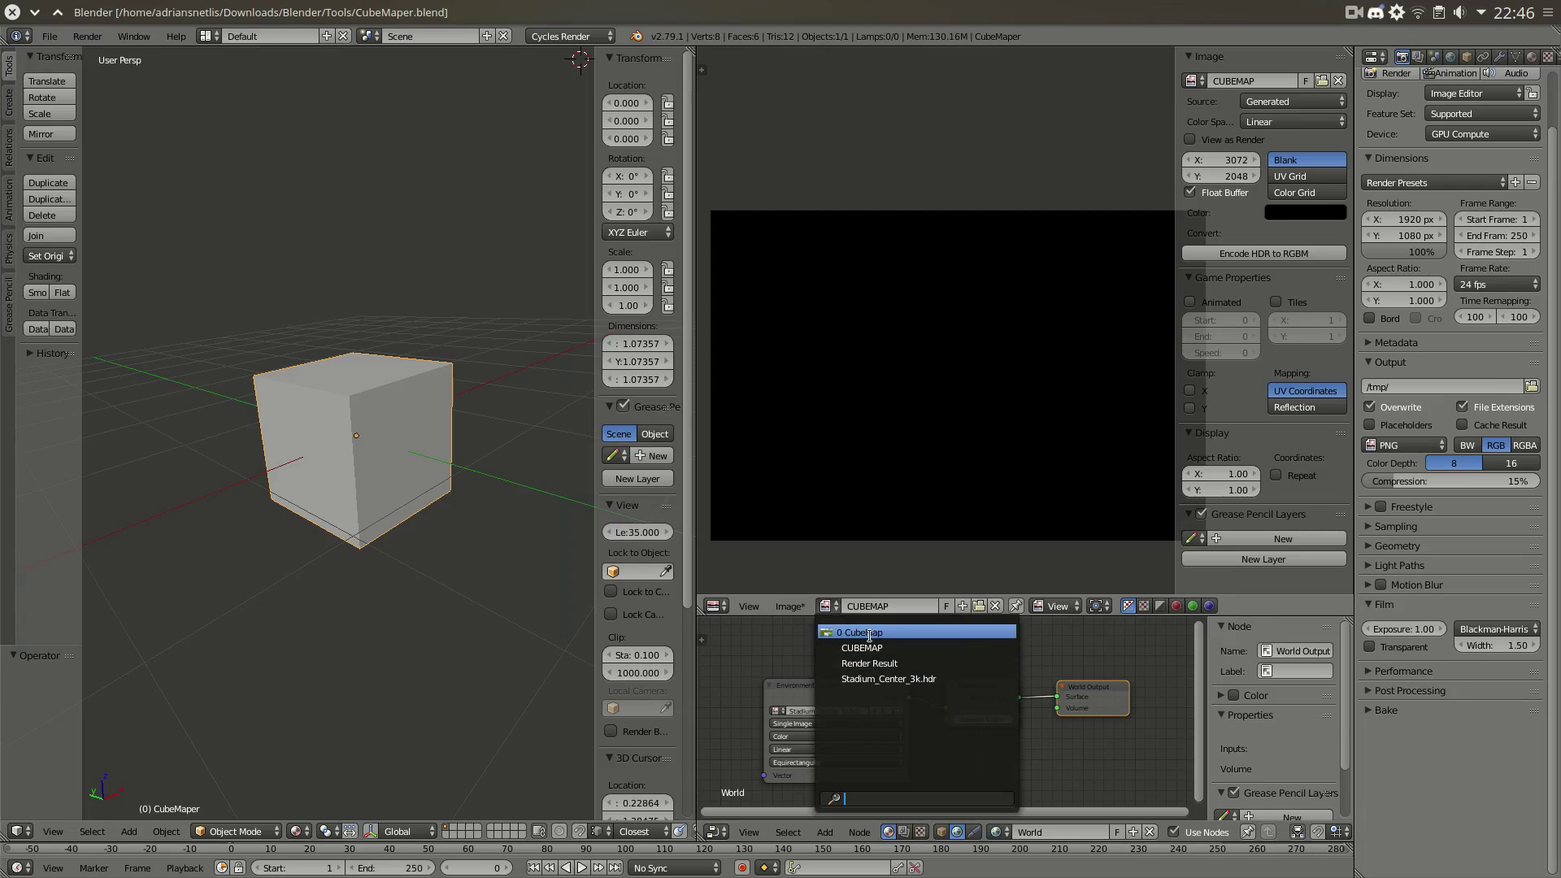
pyautogui.click(869, 632)
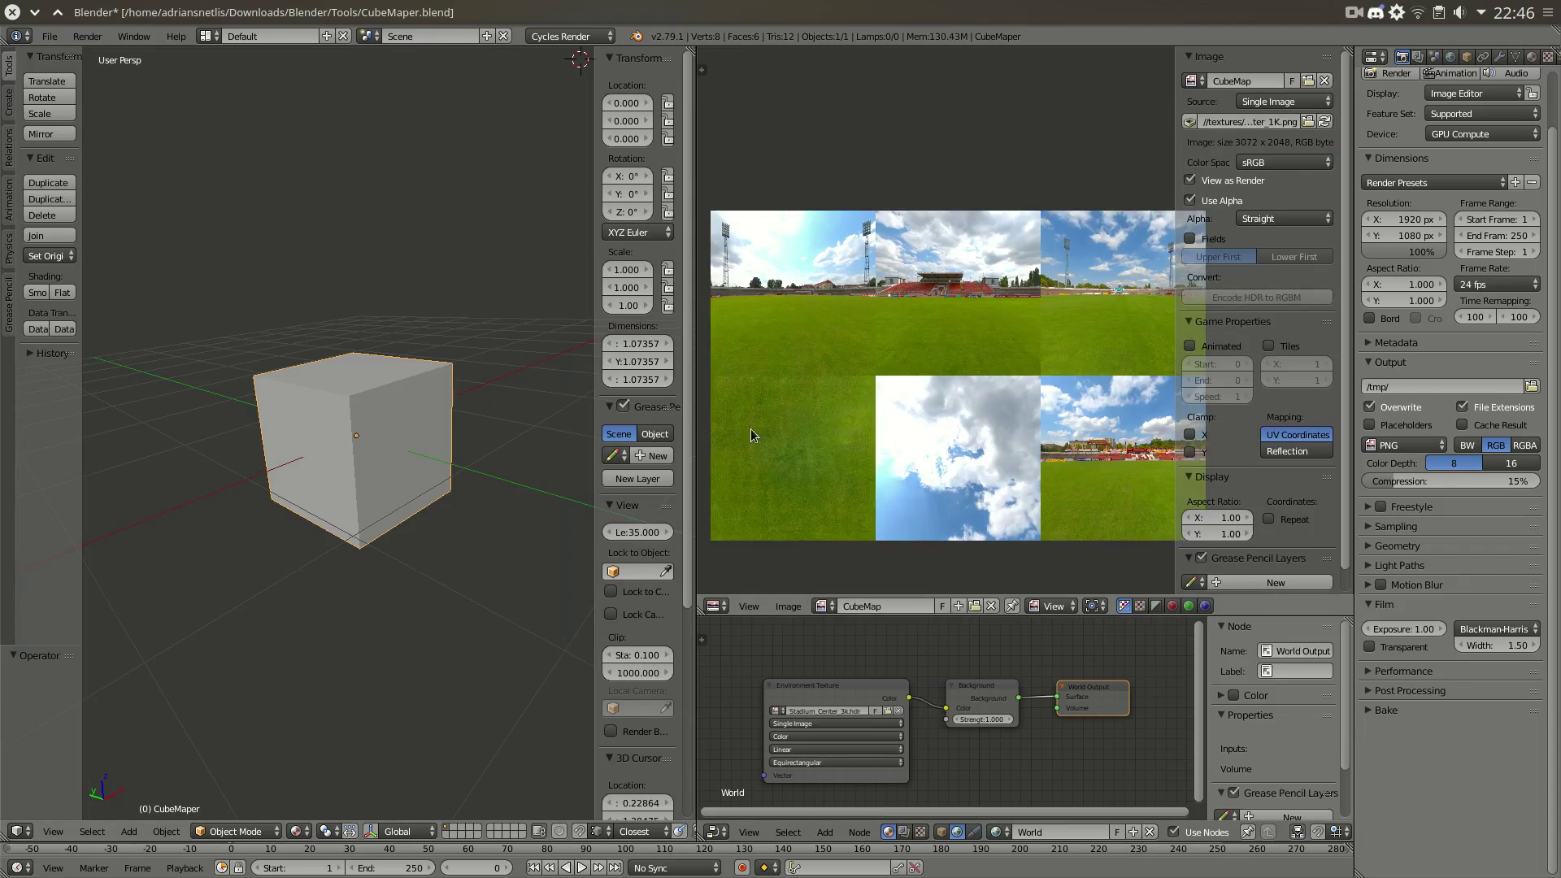
pyautogui.moveTo(387, 439); pyautogui.dragTo(407, 325, button='middle')
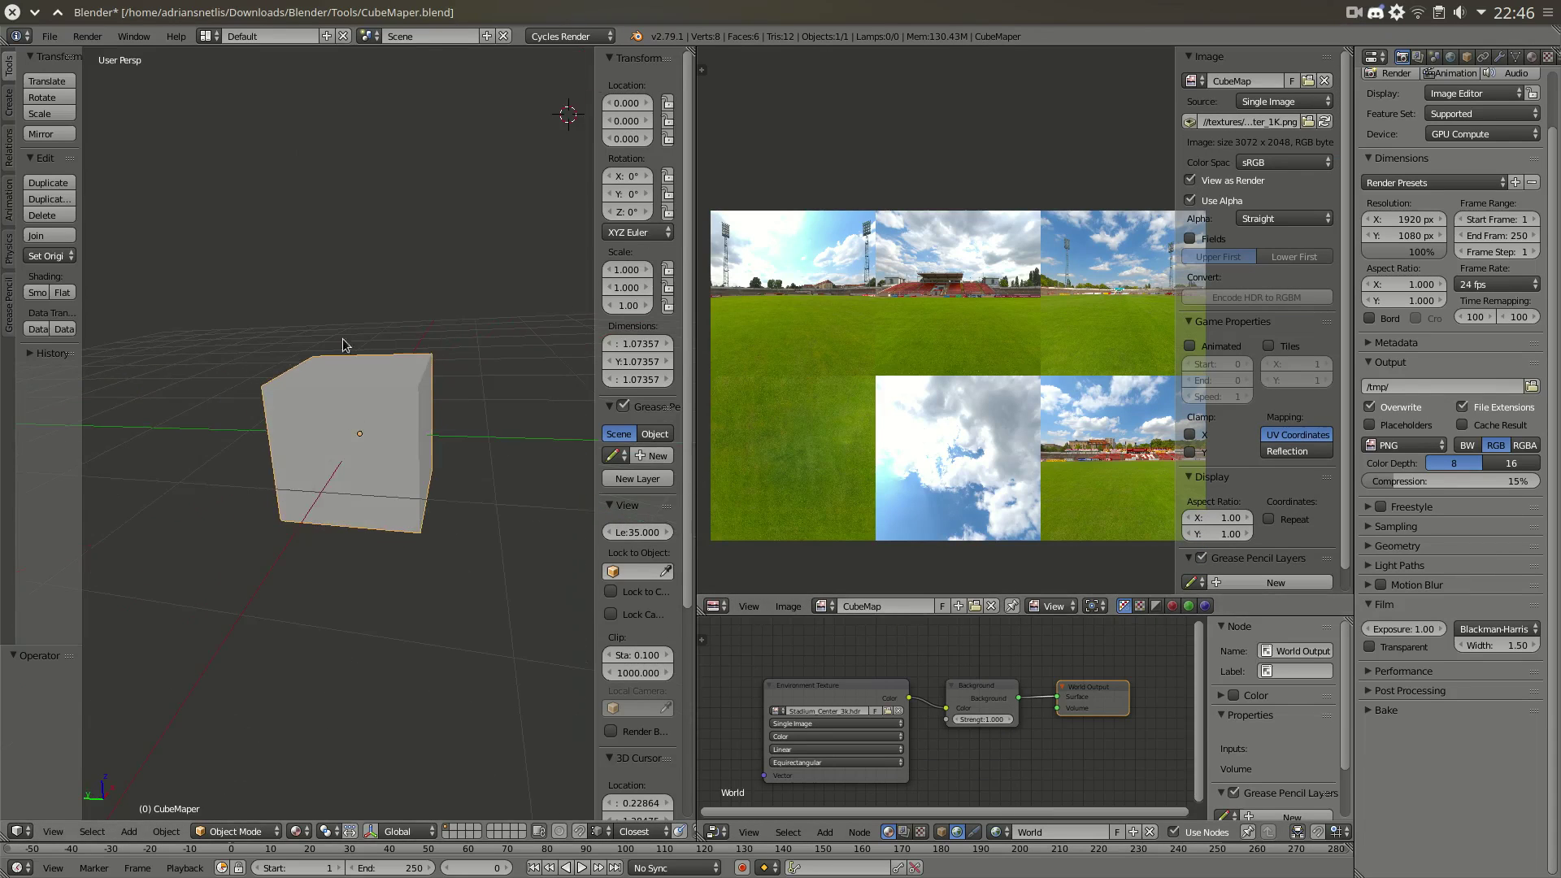
# - Put the CubeMaper cube in Edit Mode to show its UV layout over the CubeMap image
pyautogui.moveTo(457, 429); pyautogui.dragTo(398, 443, button='middle')
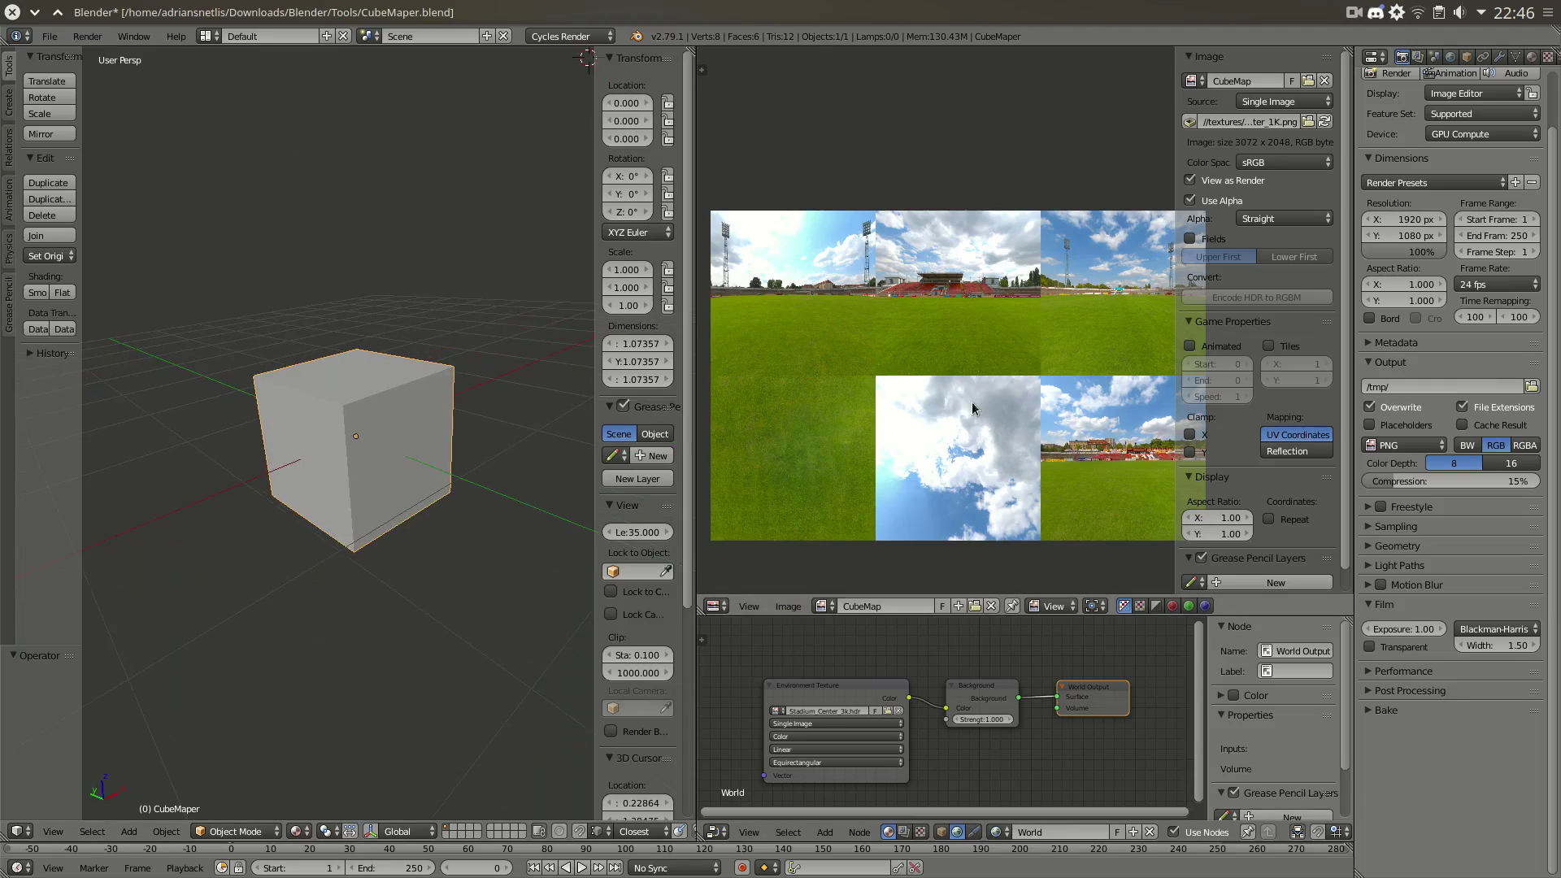
pyautogui.scroll(3, 909, 415)
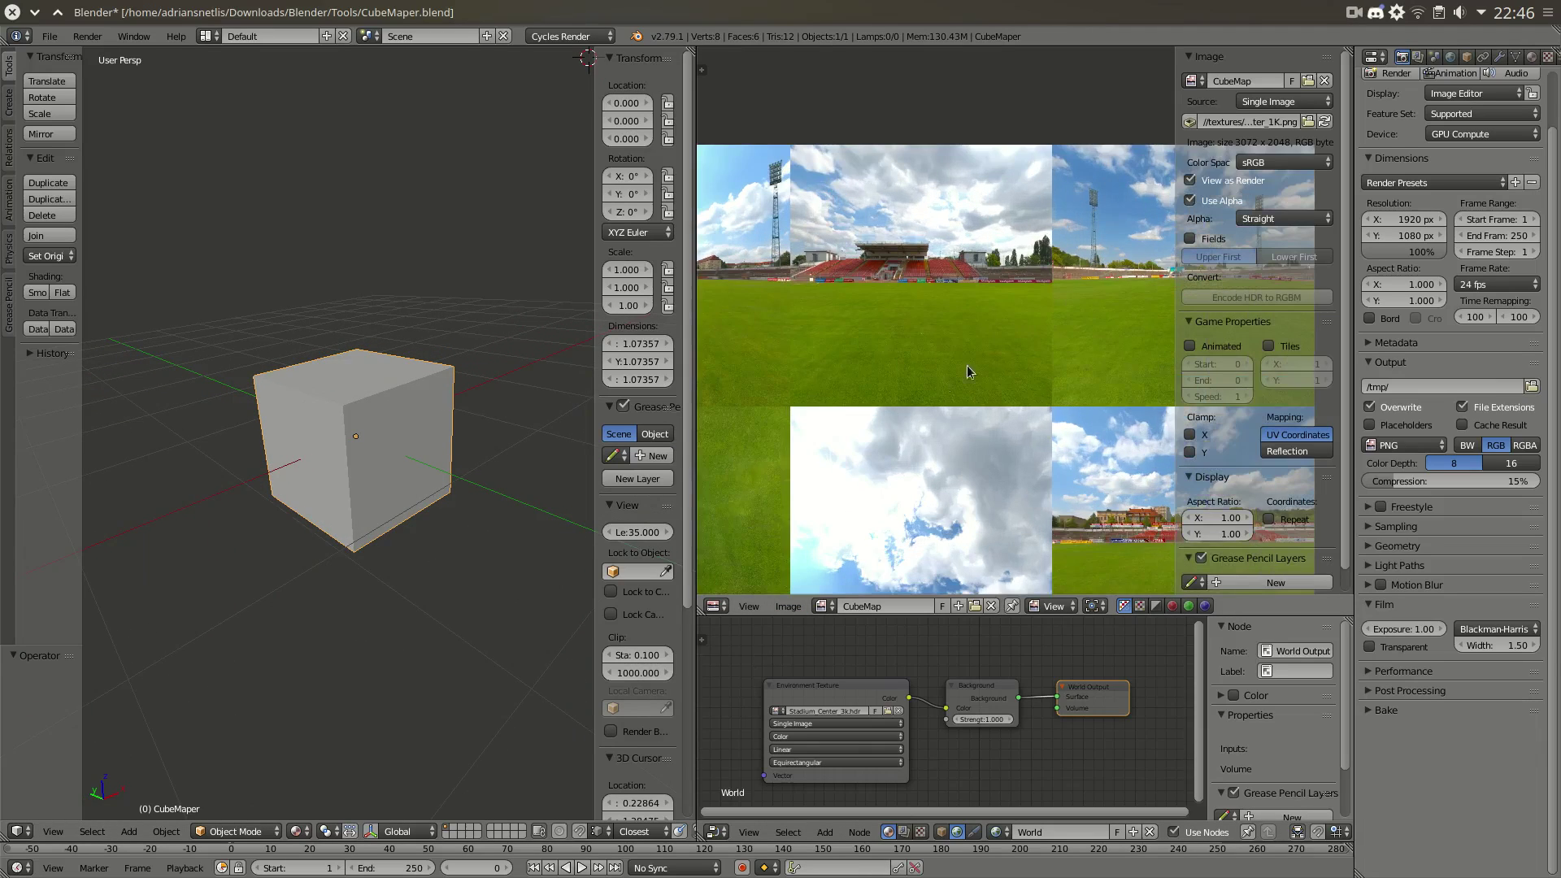
pyautogui.scroll(2, 986, 748)
pyautogui.scroll(-1, 993, 710)
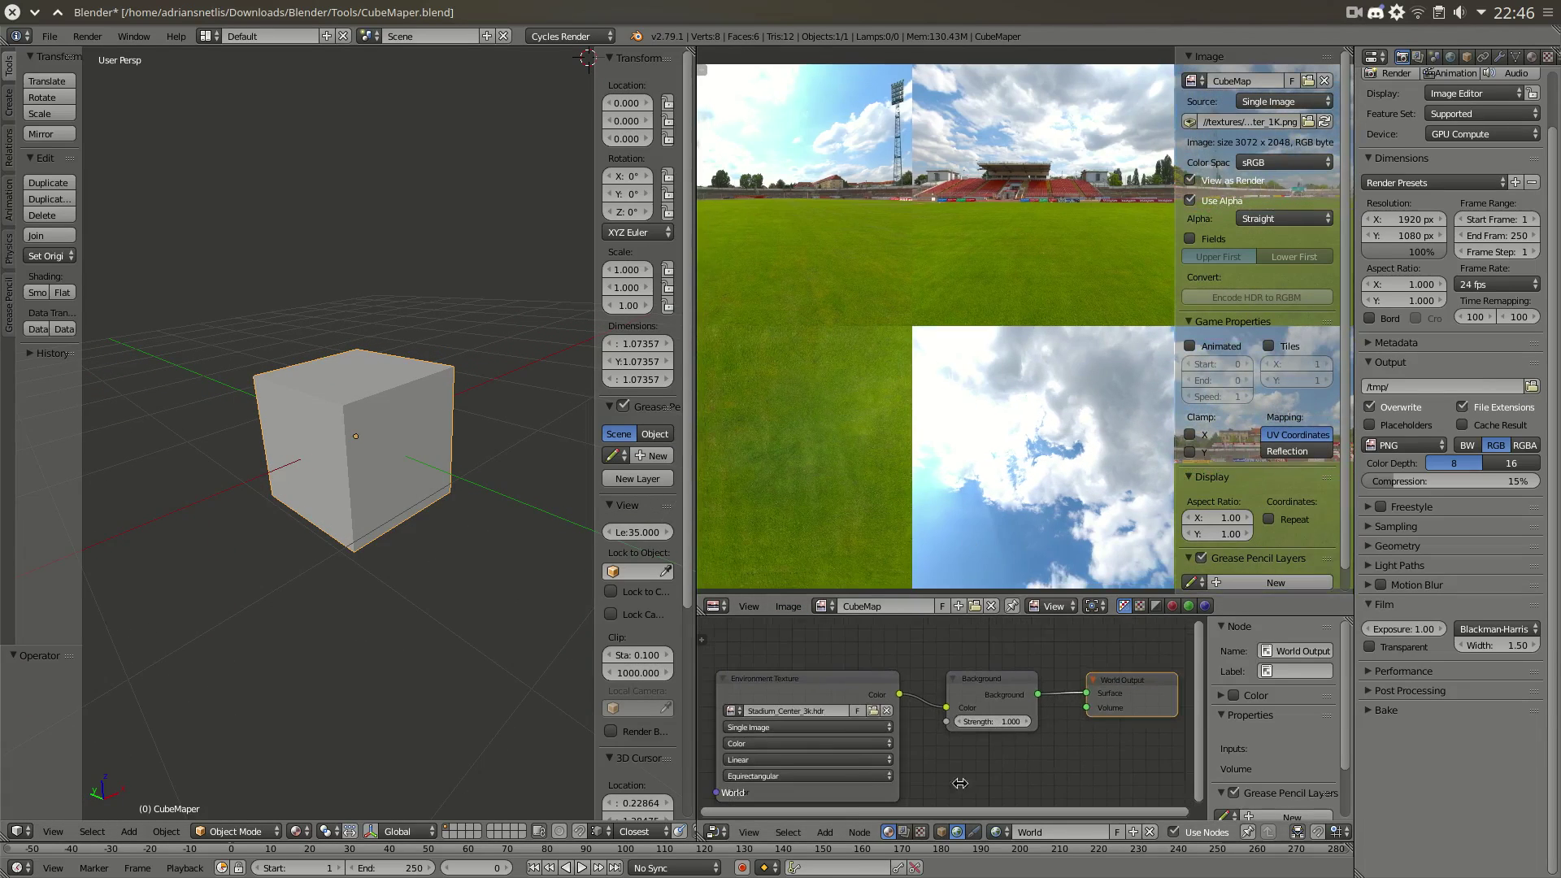
pyautogui.scroll(2, 1551, 817)
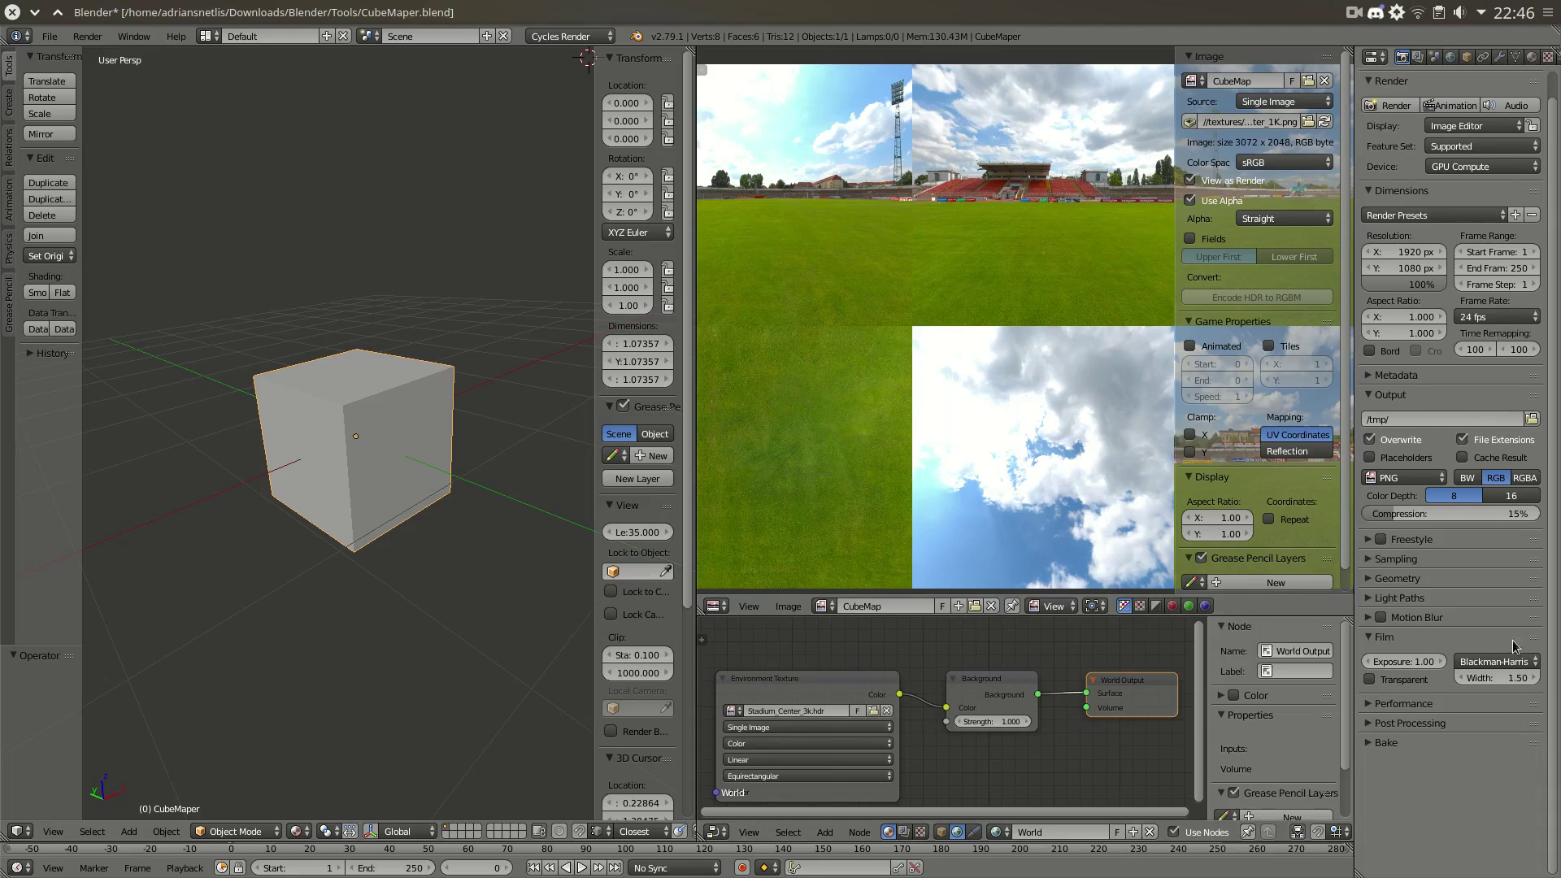
pyautogui.scroll(-1, 898, 232)
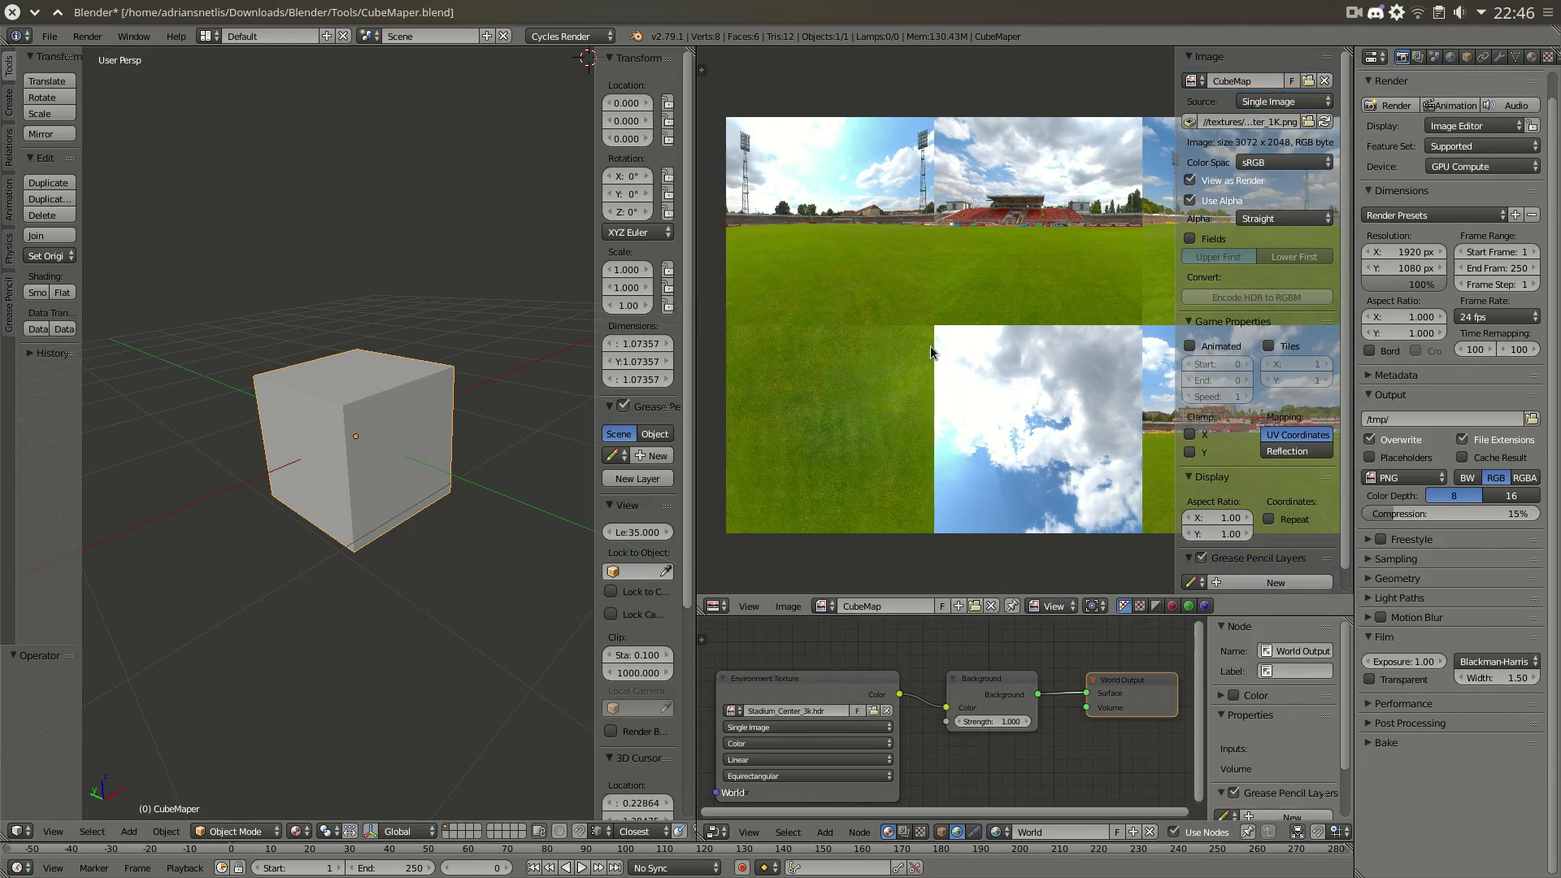
pyautogui.press('Tab')
pyautogui.moveTo(989, 323); pyautogui.dragTo(760, 304, button='middle')
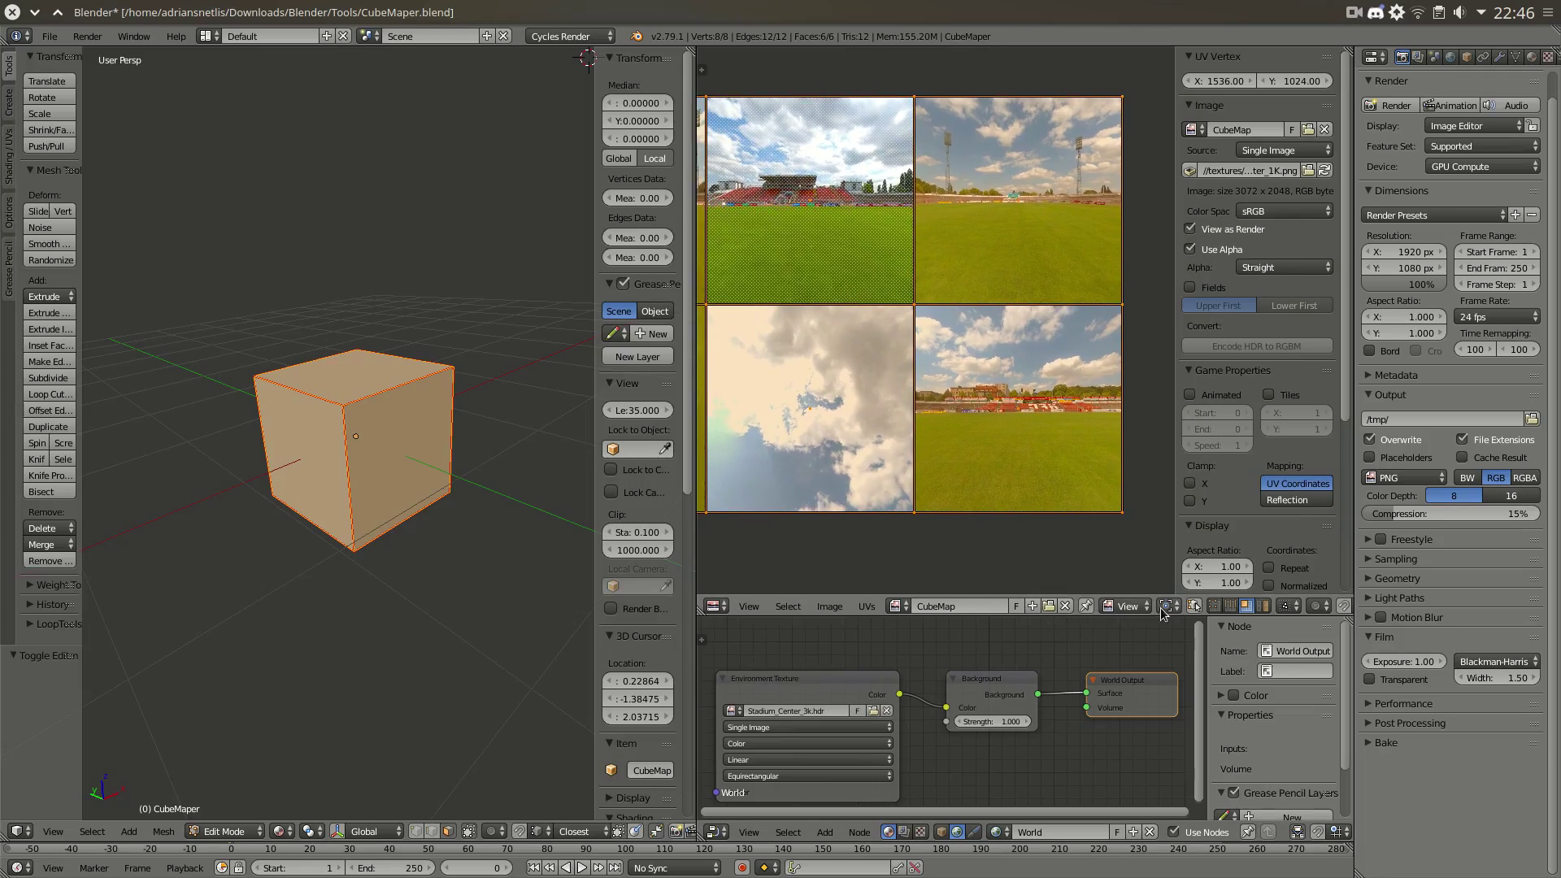
pyautogui.moveTo(307, 310); pyautogui.dragTo(342, 365, button='middle')
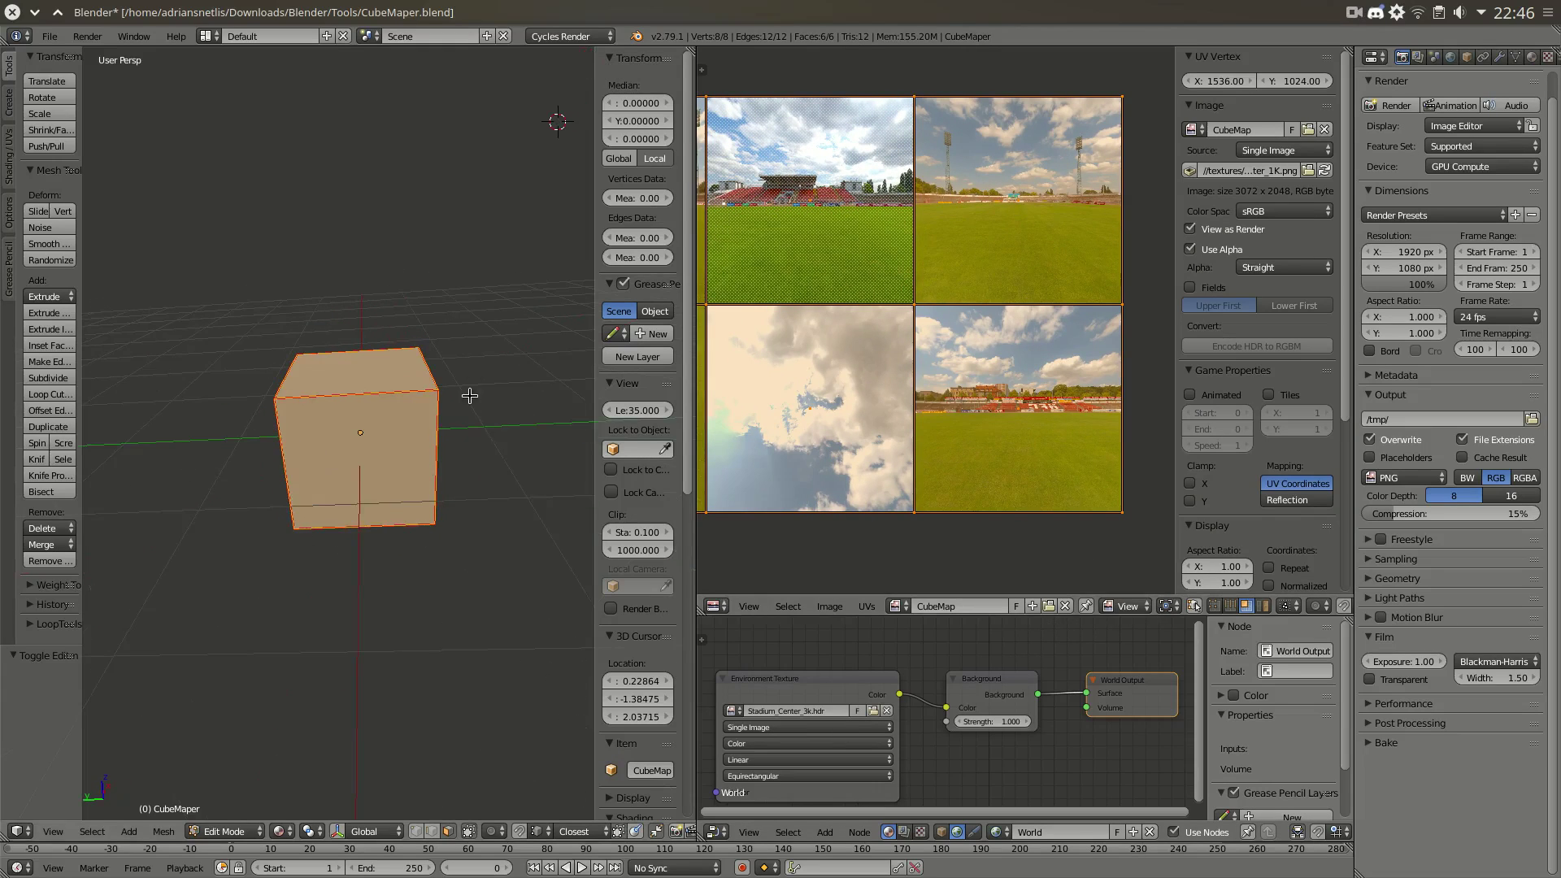
pyautogui.rightClick(1104, 154)
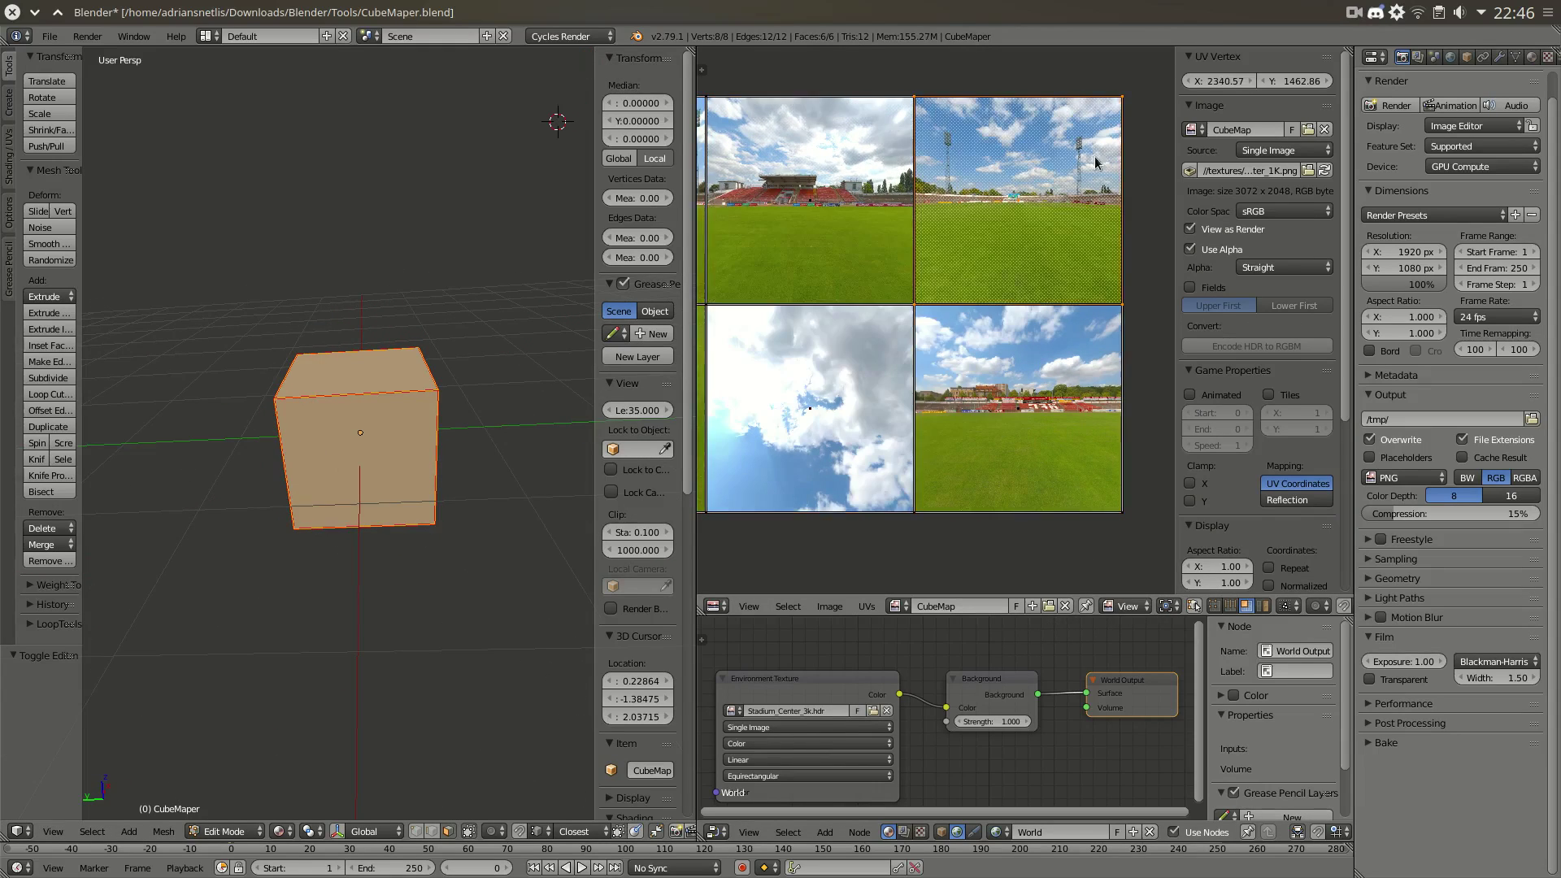
pyautogui.press('s')
pyautogui.press('Escape')
pyautogui.press('g')
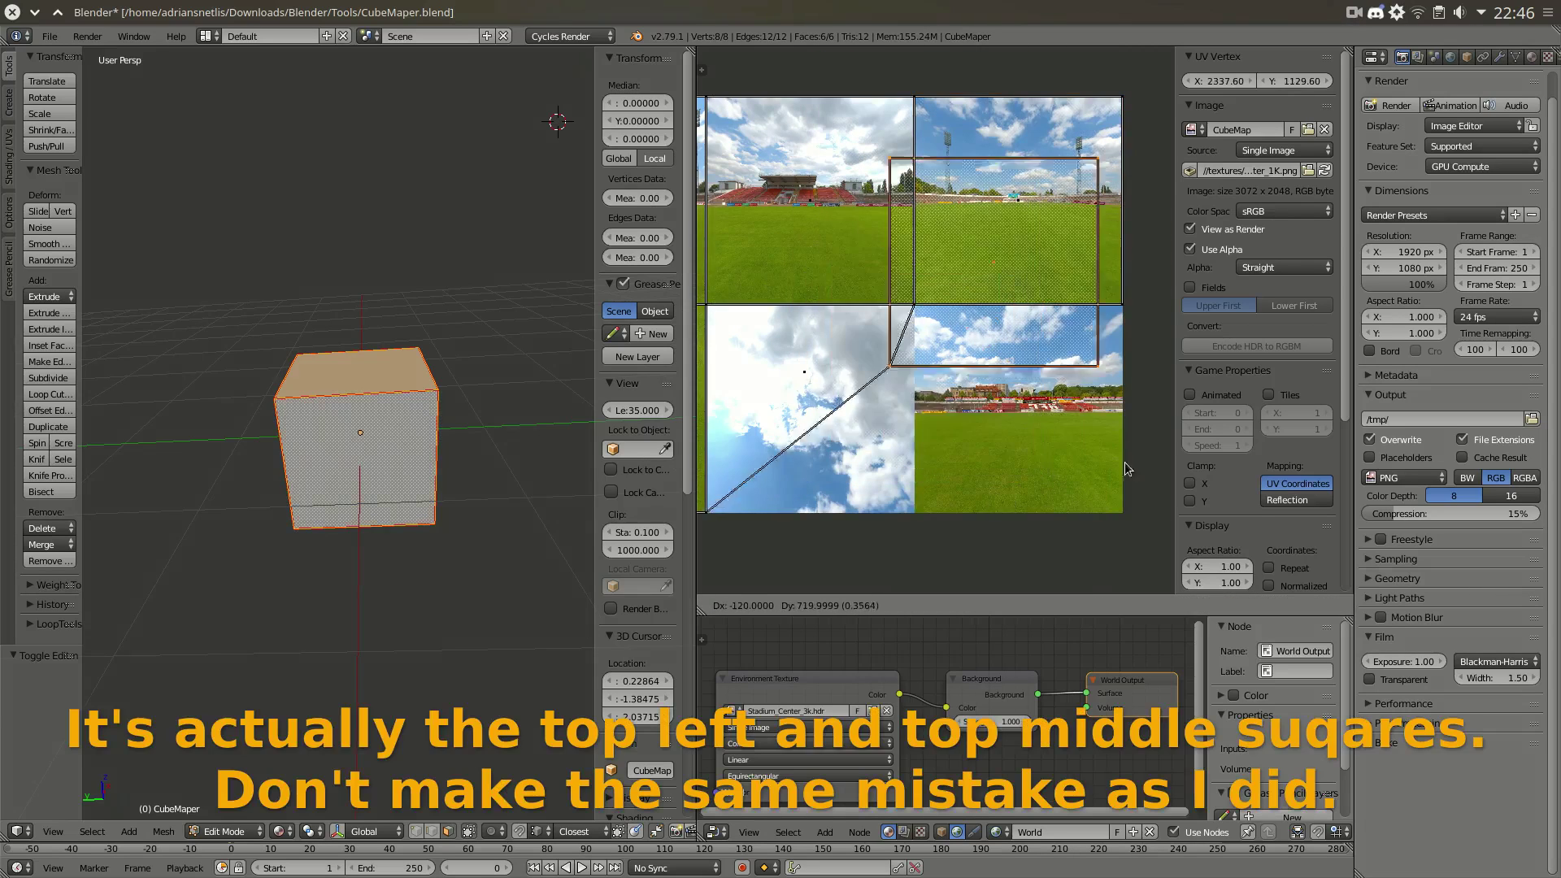
pyautogui.press('Escape')
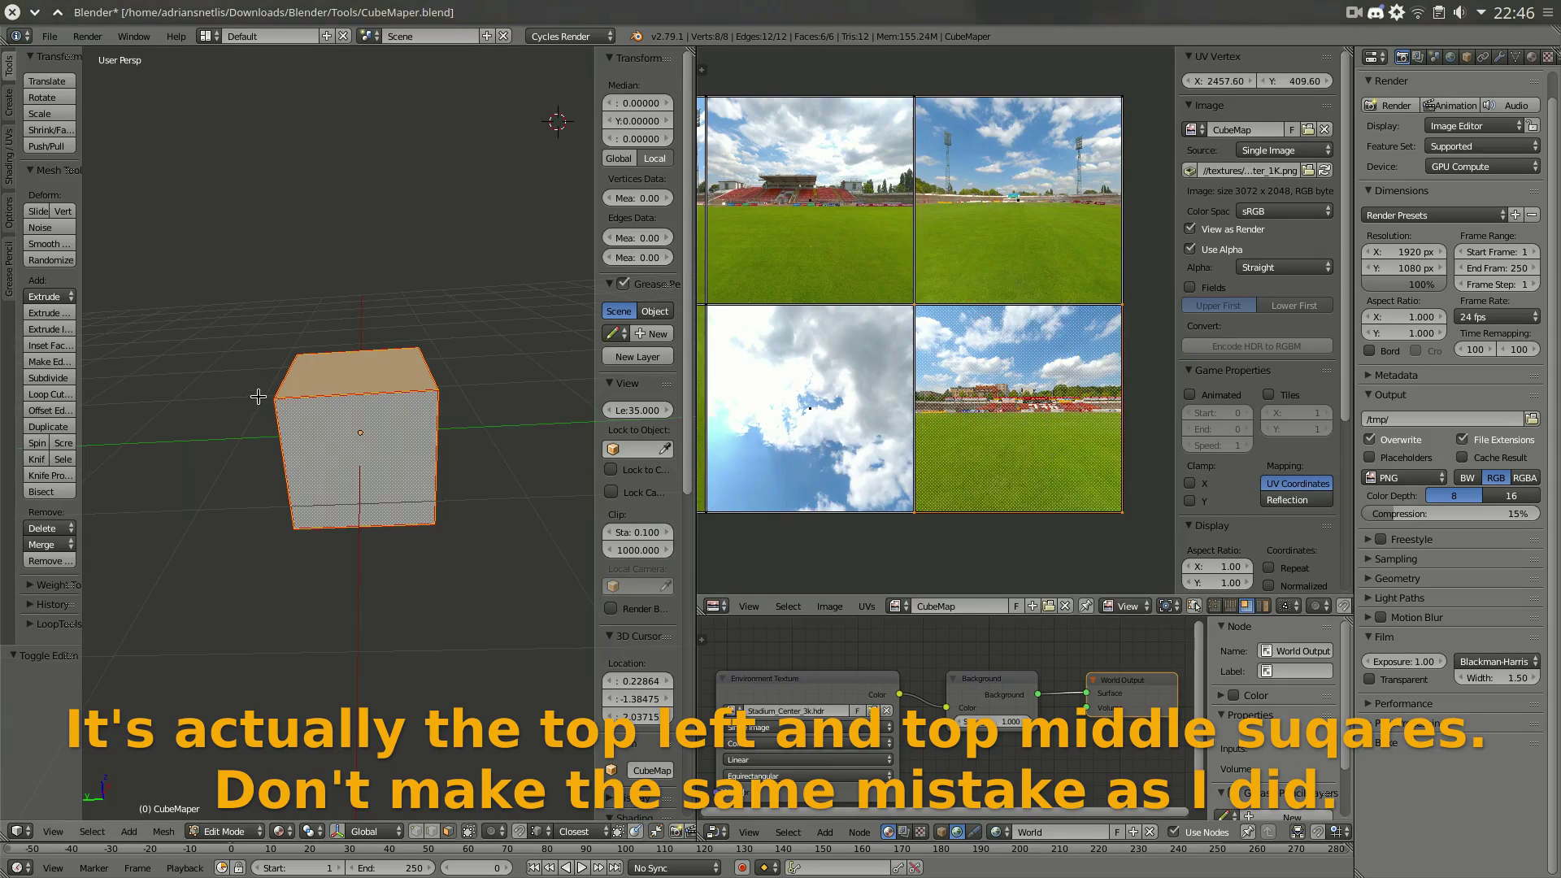
# - Split the top-right face off the cube's UV layout and rotate it 180 degrees
pyautogui.moveTo(259, 398); pyautogui.dragTo(316, 357, button='middle')
pyautogui.rightClick(941, 253)
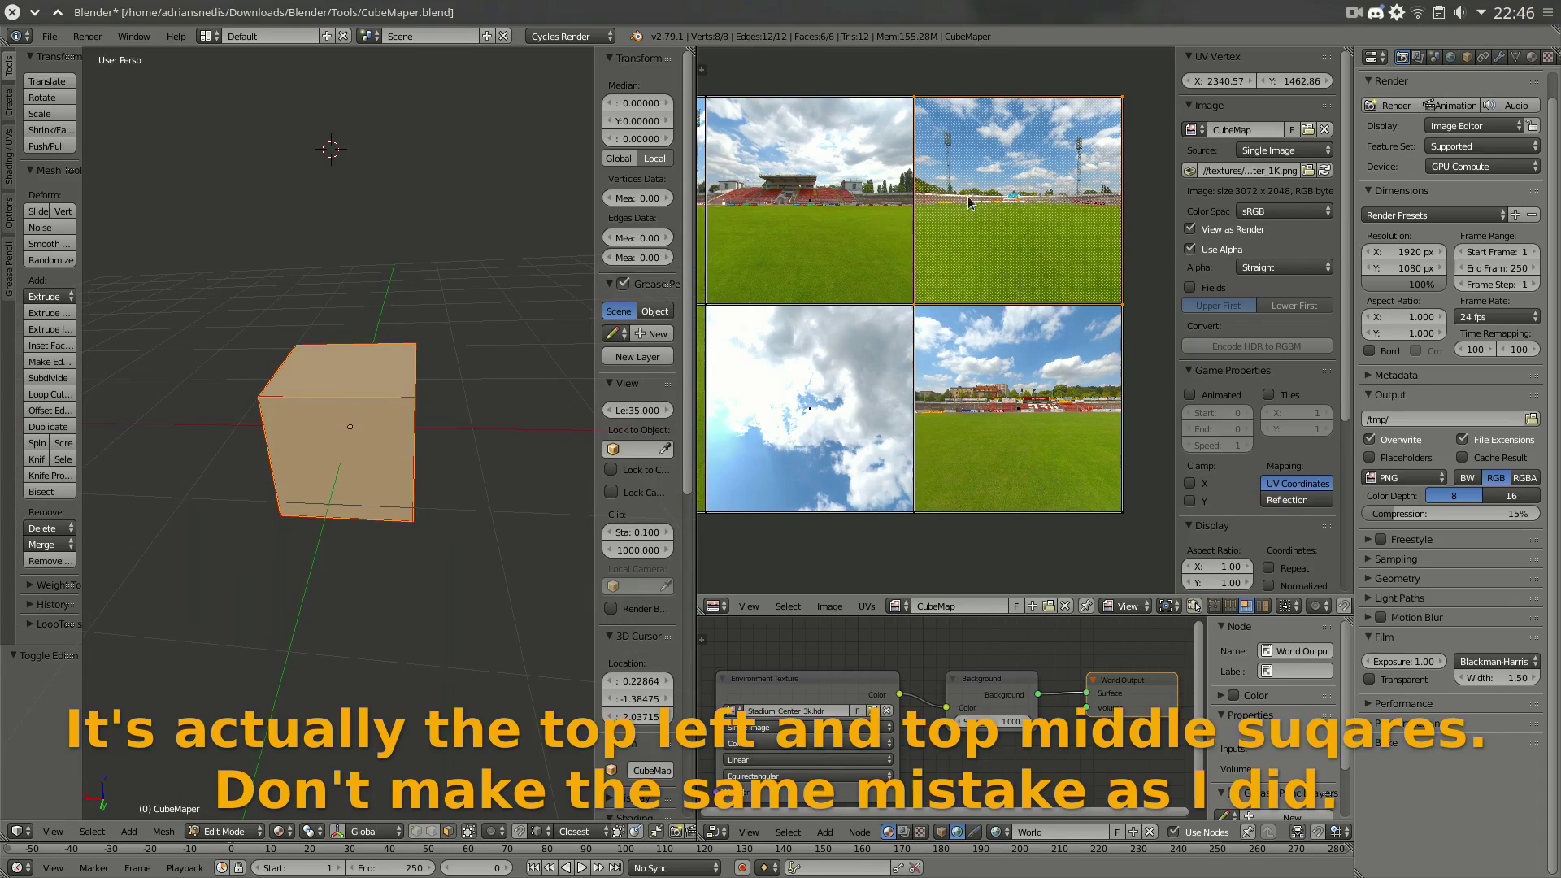
pyautogui.press('y')
pyautogui.write('r')
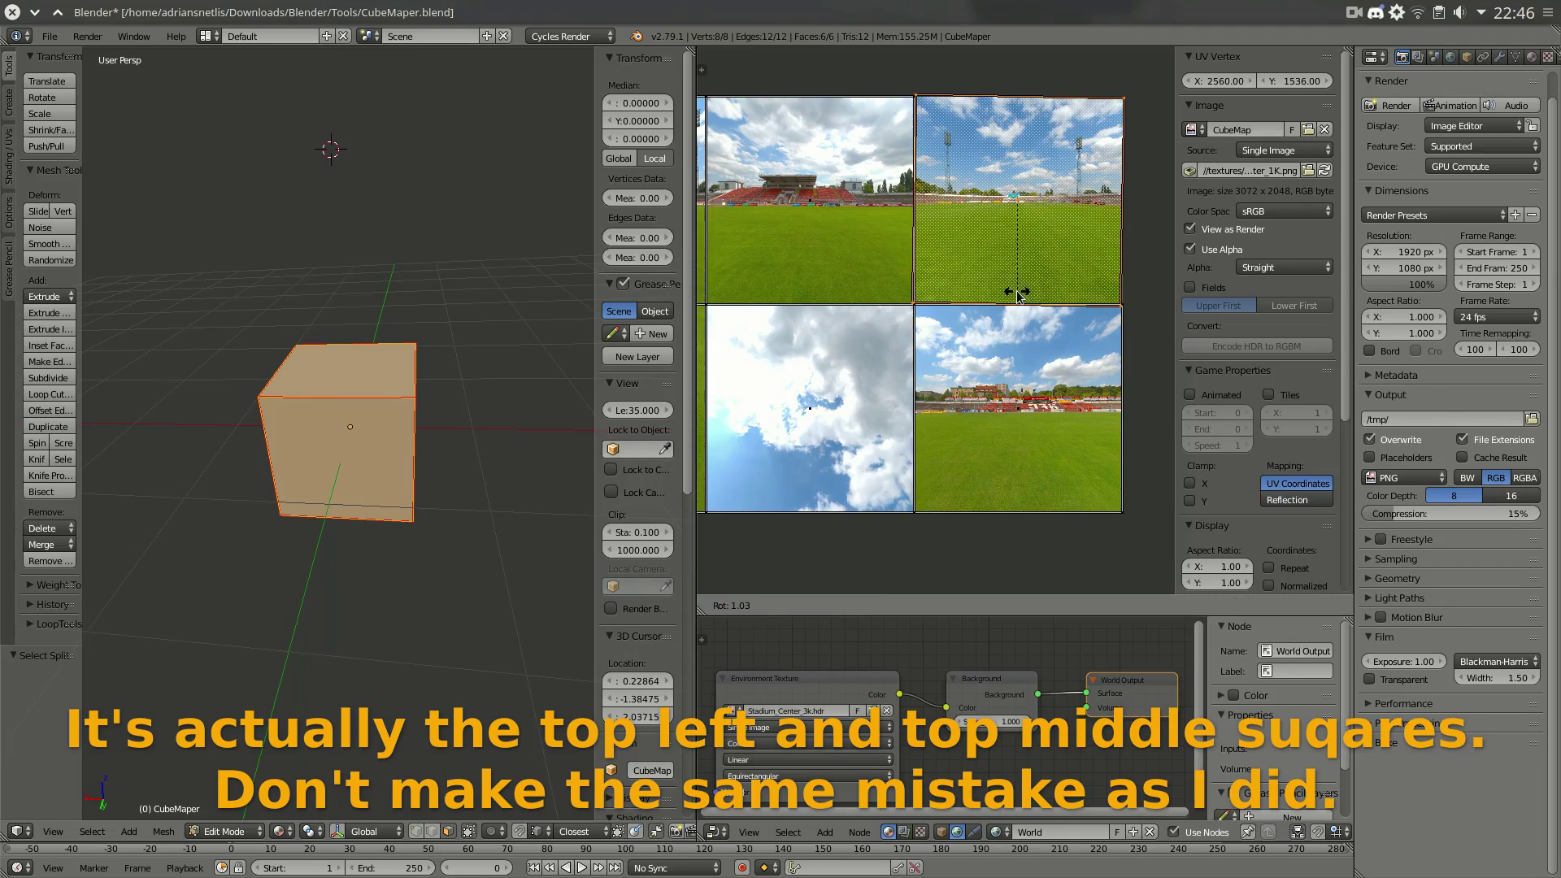
pyautogui.write('180')
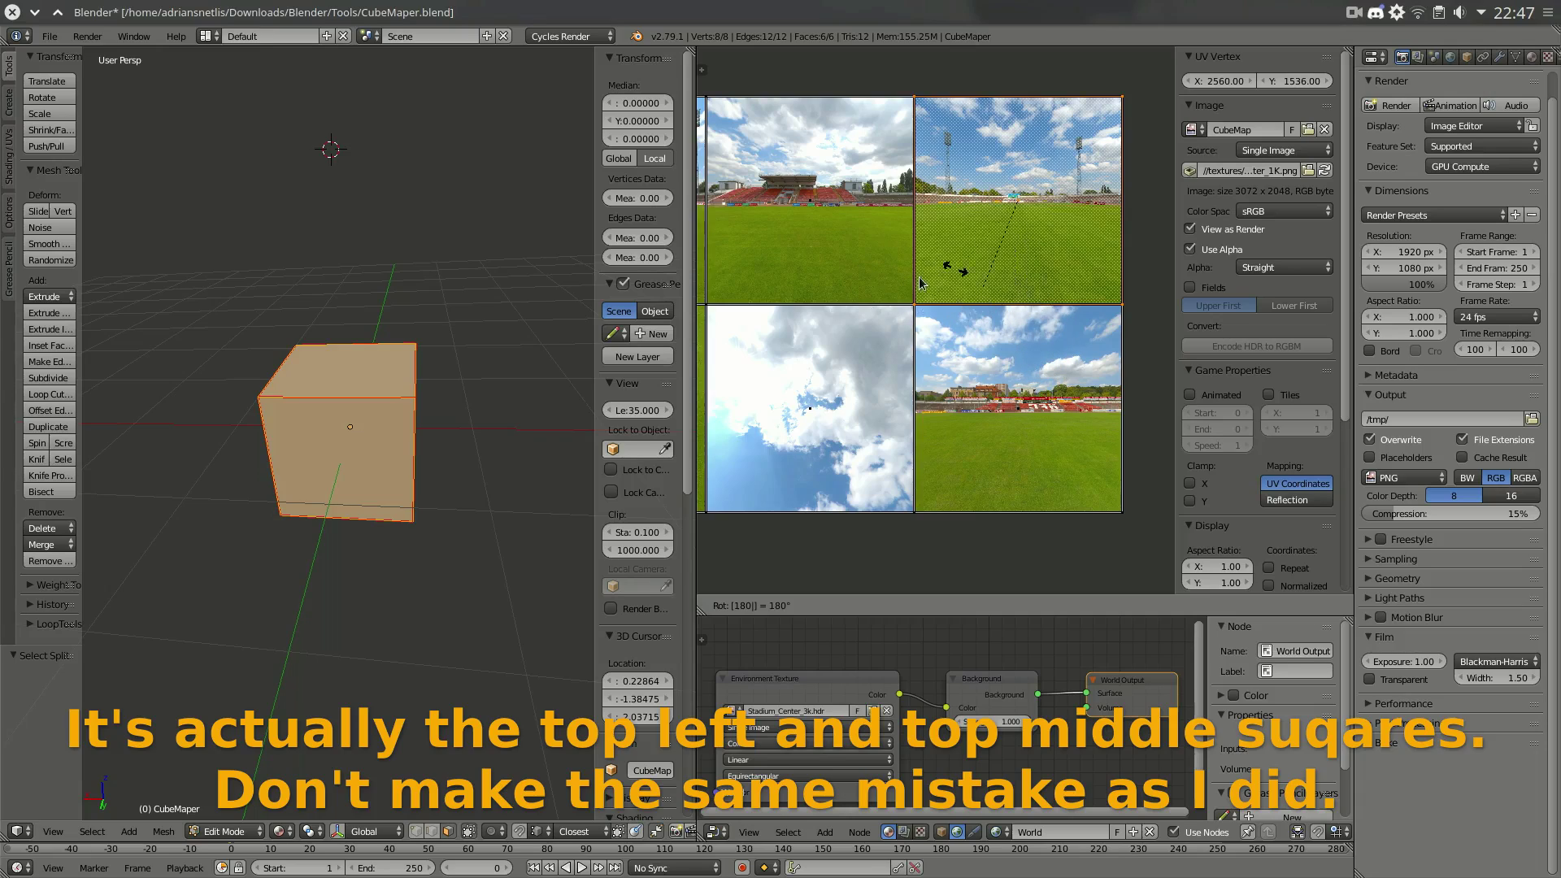
pyautogui.press('Return')
# - Rotate the bottom-right face of the UV layout 180 degrees and return the cube to Object Mode
pyautogui.rightClick(995, 358)
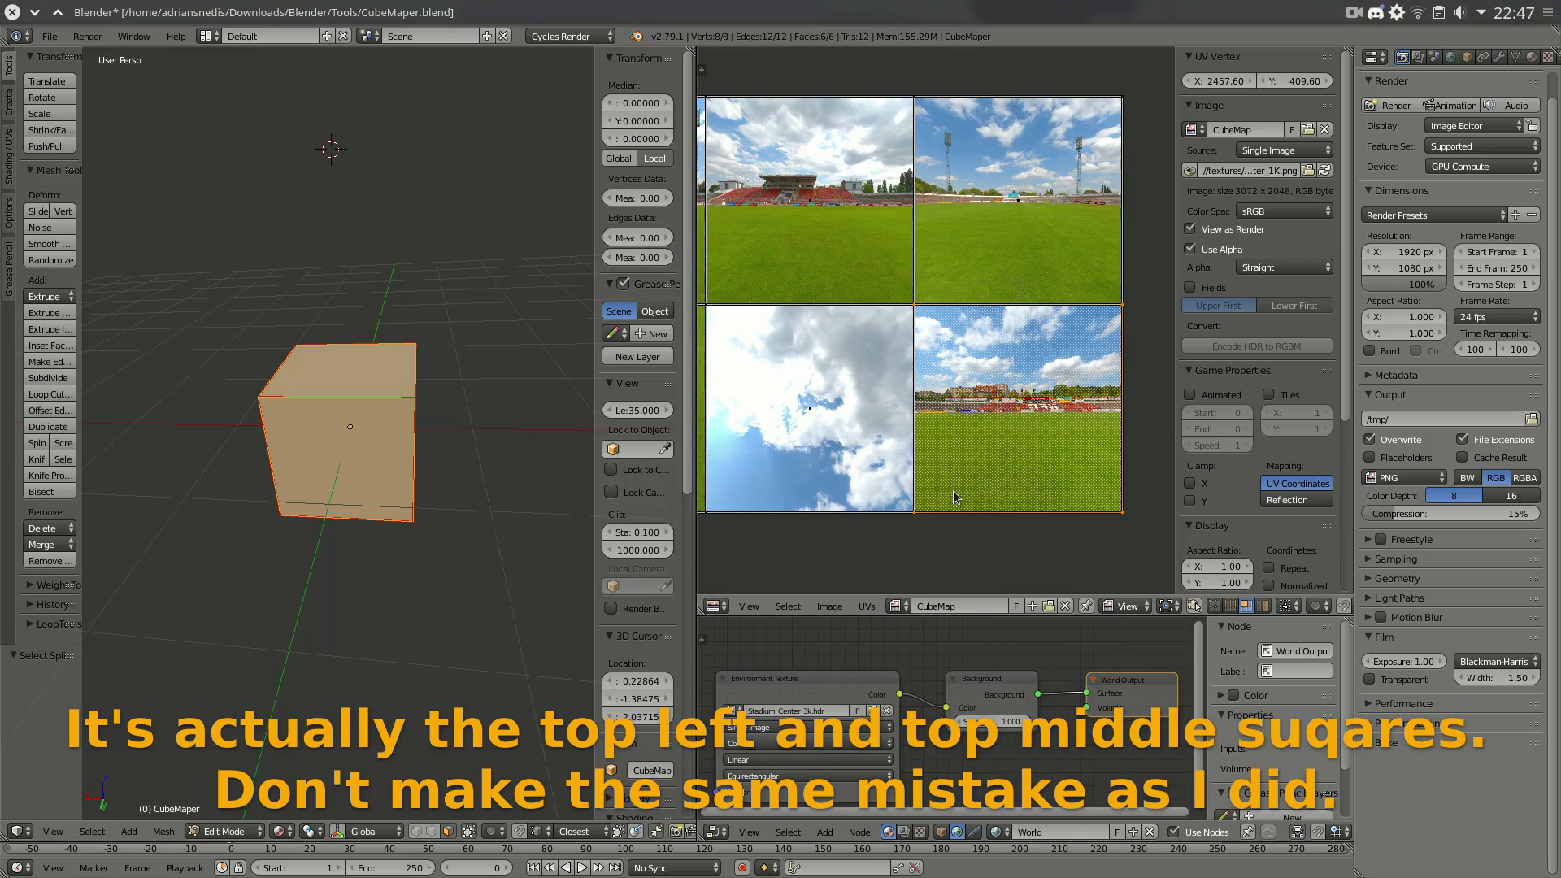
pyautogui.write('r180')
pyautogui.press('Return')
pyautogui.write('r180')
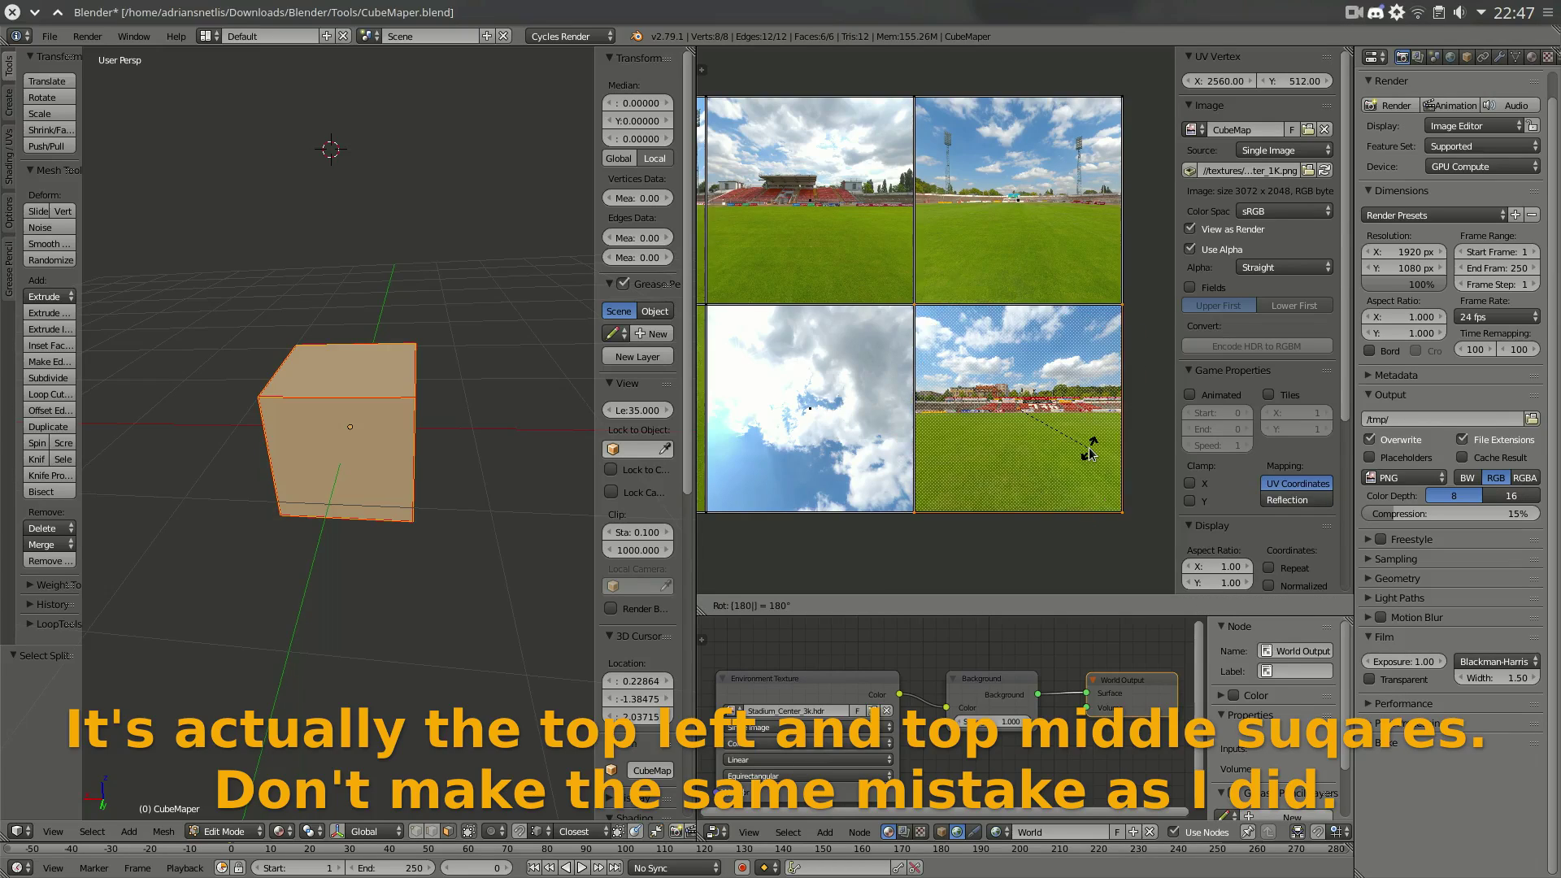
pyautogui.press('Return')
pyautogui.scroll(-2, 754, 323)
pyautogui.press('a')
pyautogui.press('Tab')
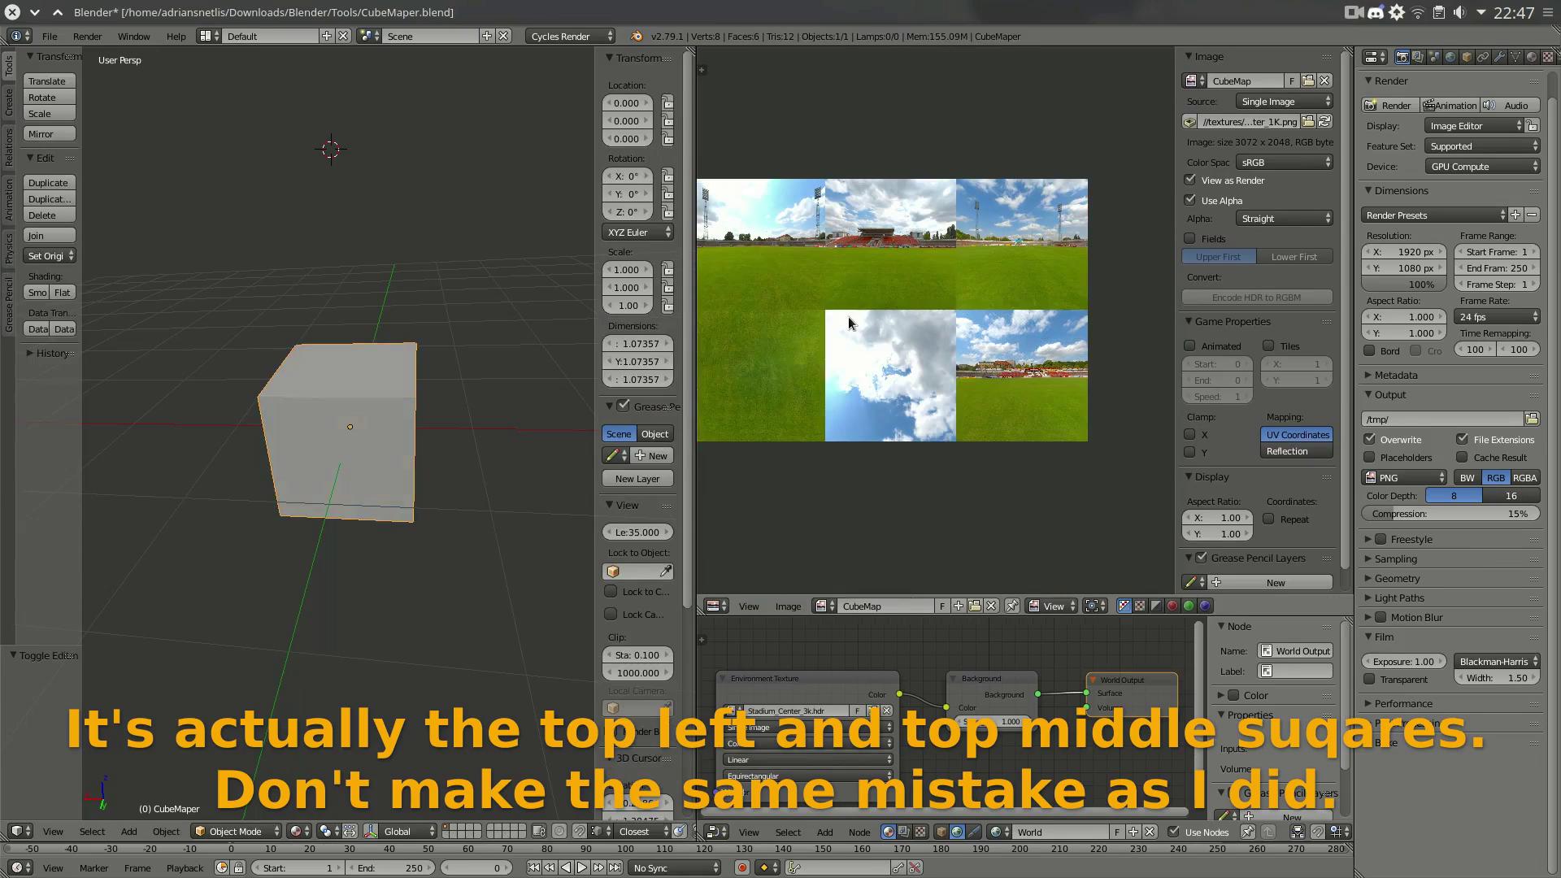
pyautogui.hscroll(-3, 849, 322)
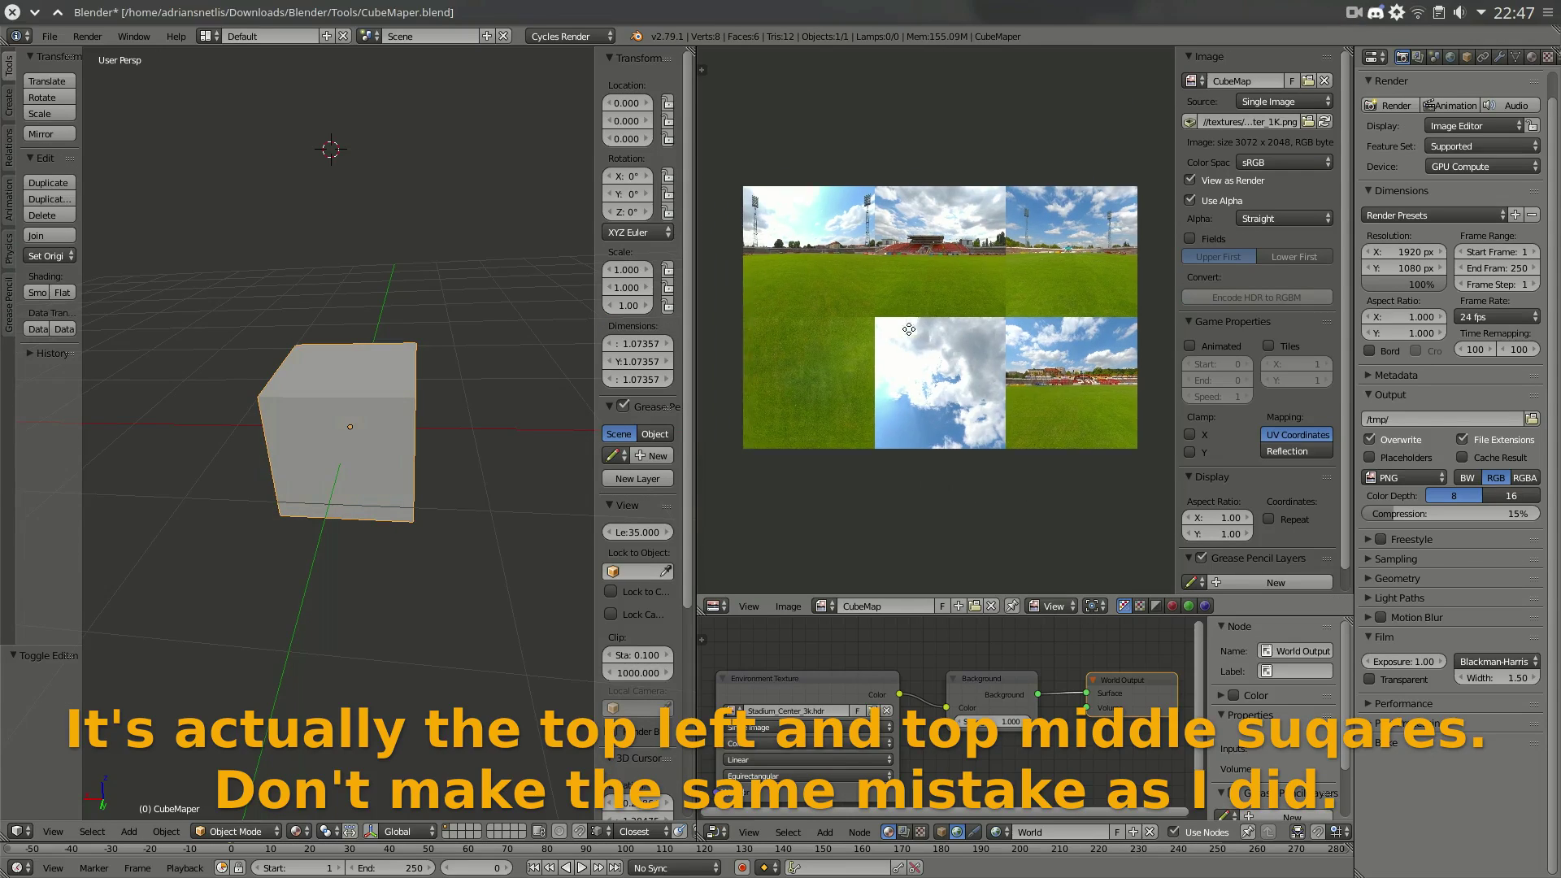
# - Create a blank 32-bit float image named CubeMap, 3072 px wide and 2048 px high
pyautogui.click(958, 605)
pyautogui.write('CubeMap')
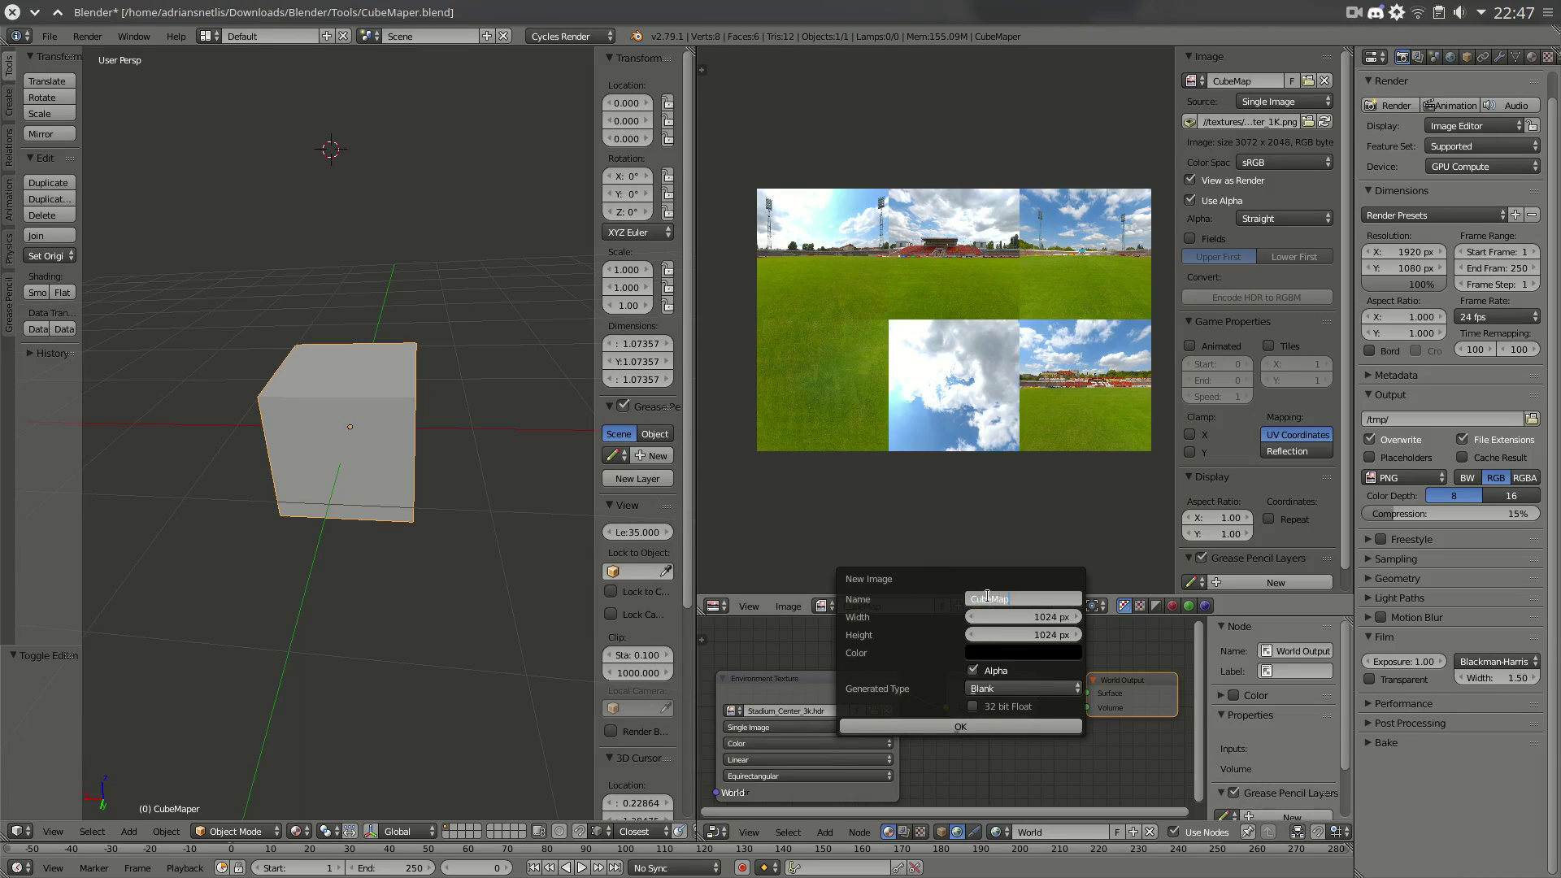
pyautogui.click(1033, 618)
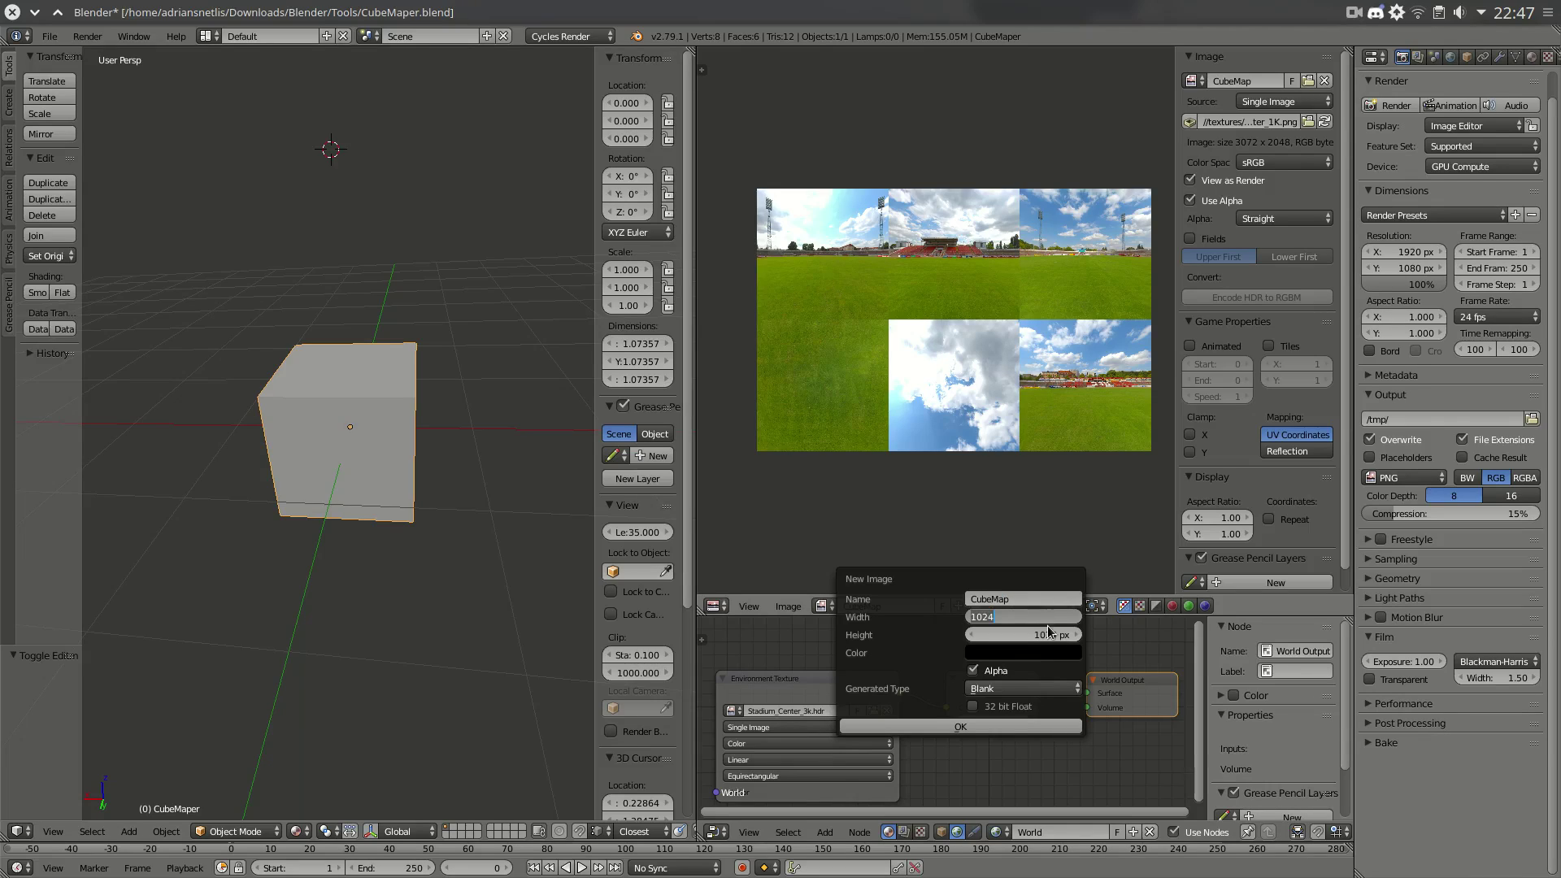
pyautogui.click(1047, 633)
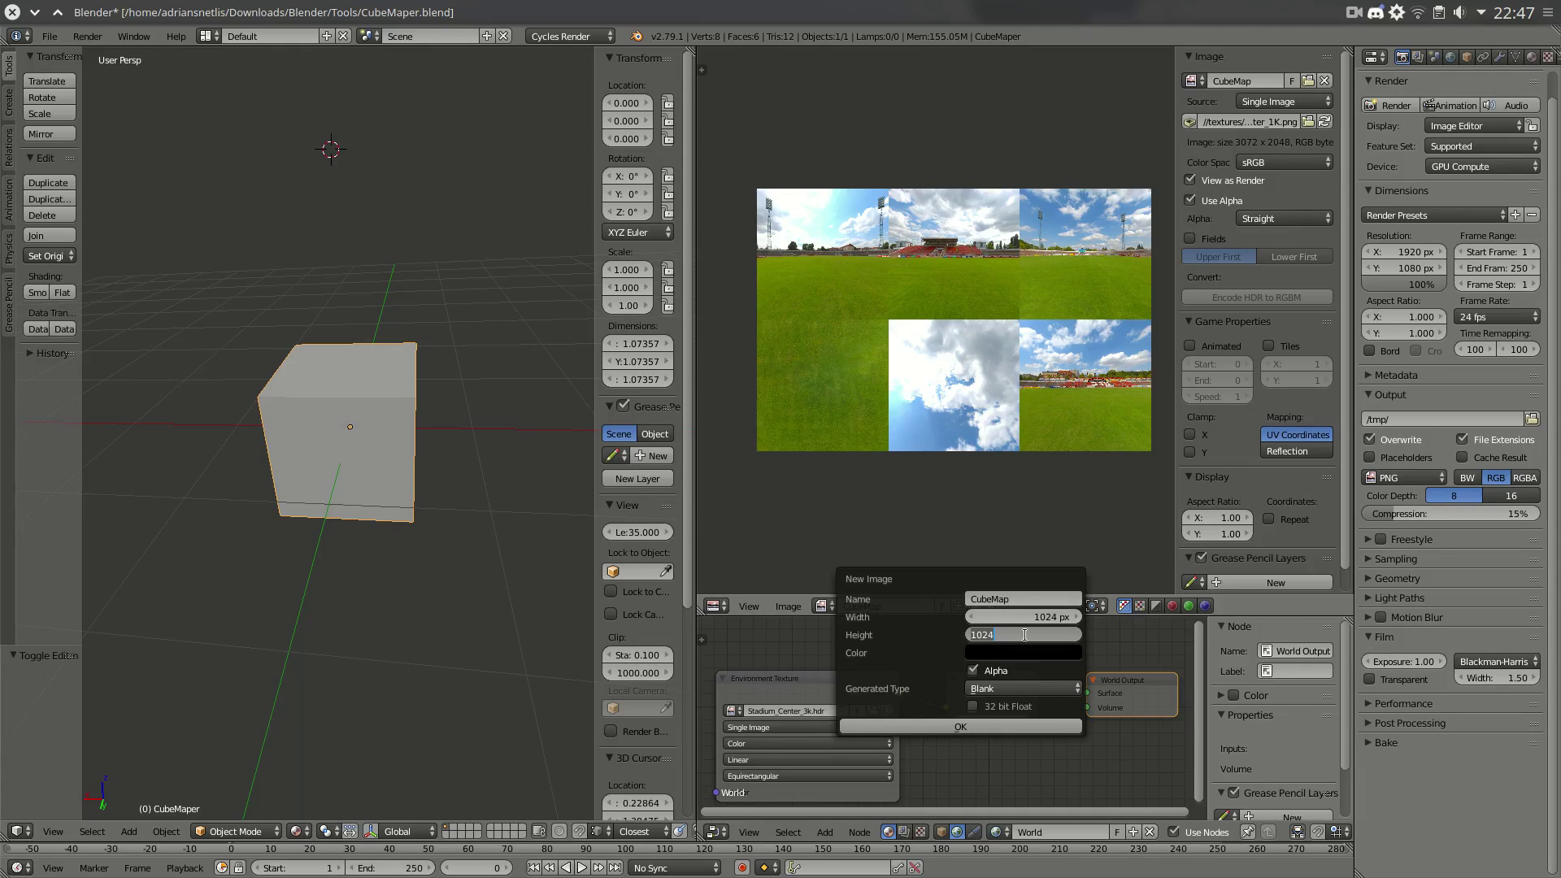
pyautogui.write('2048')
pyautogui.press('Return')
pyautogui.click(1022, 615)
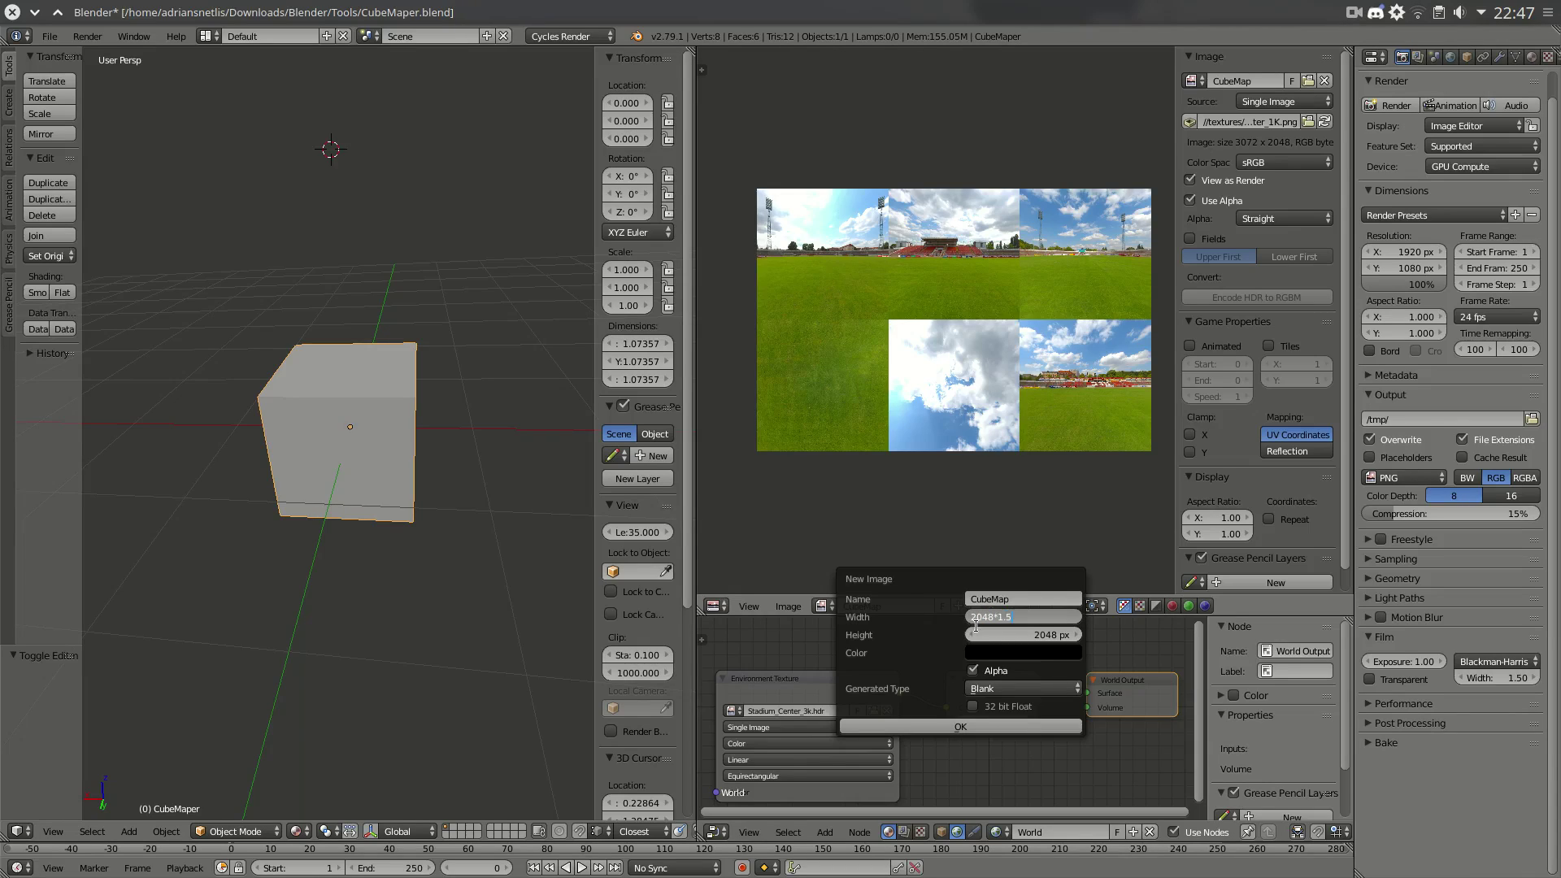
pyautogui.press('Return')
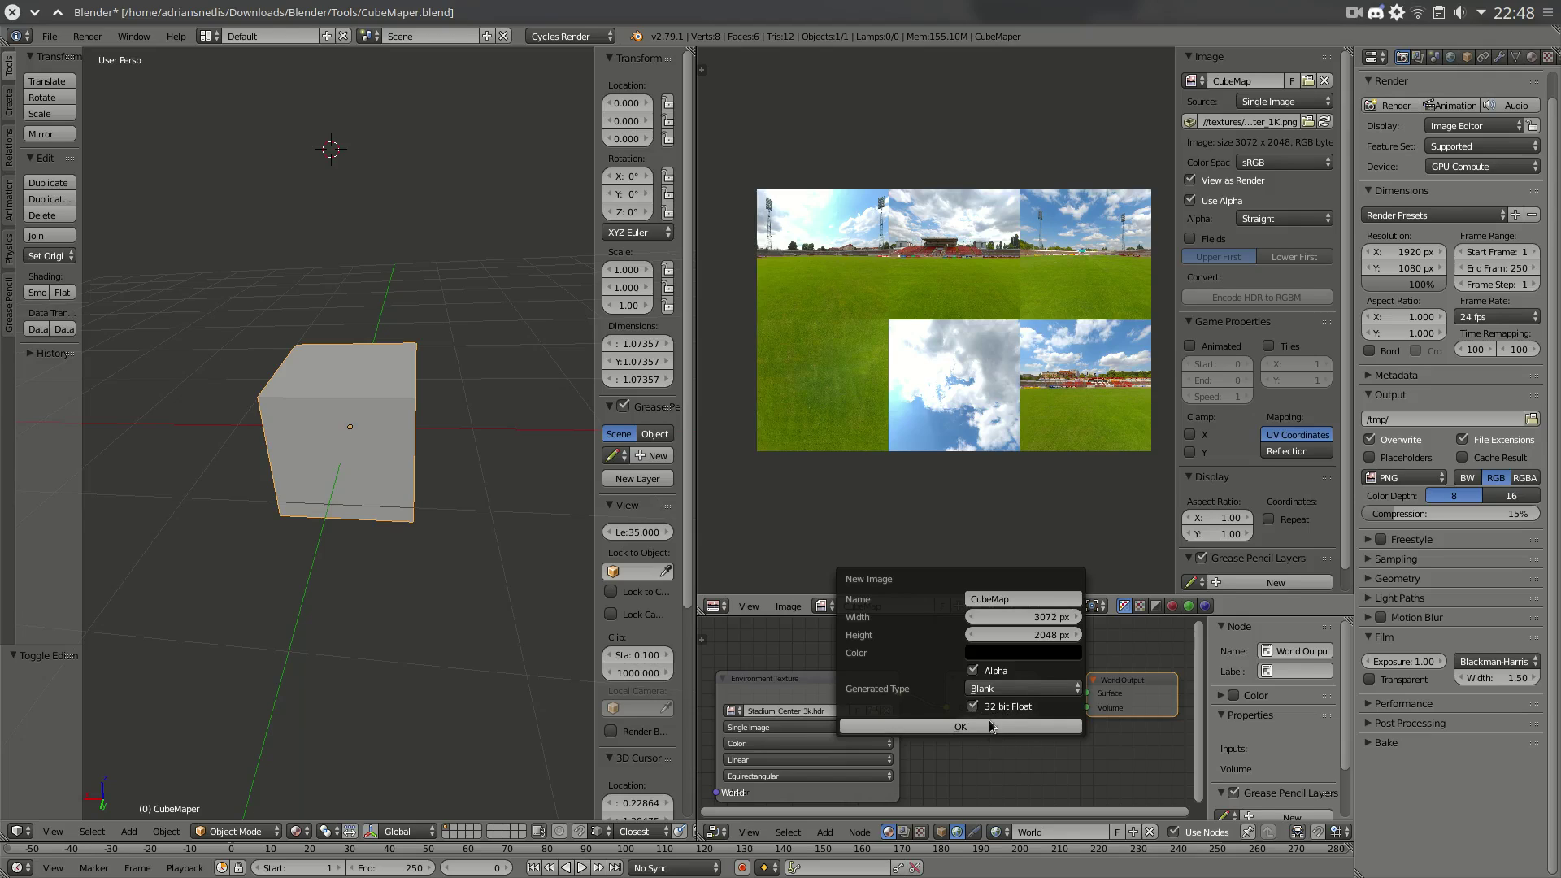
pyautogui.click(956, 731)
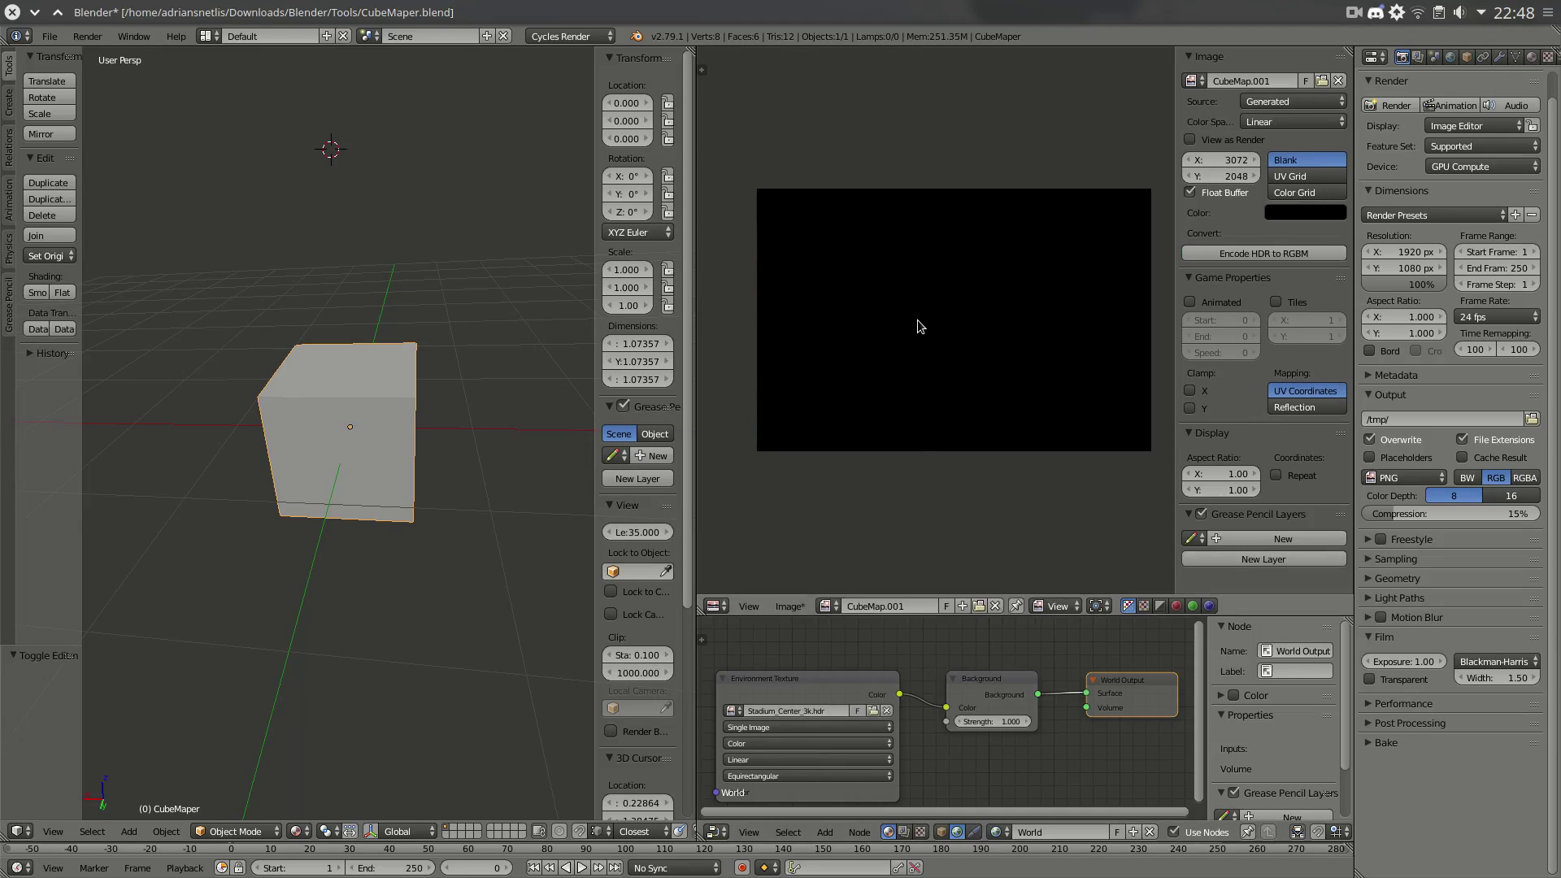
# - Assign the CubeMap.001 image to the cube material's Image Texture node and return to the world nodes
pyautogui.scroll(2, 917, 334)
pyautogui.moveTo(941, 292); pyautogui.dragTo(980, 323, button='middle')
pyautogui.scroll(-2, 983, 333)
pyautogui.scroll(2, 990, 362)
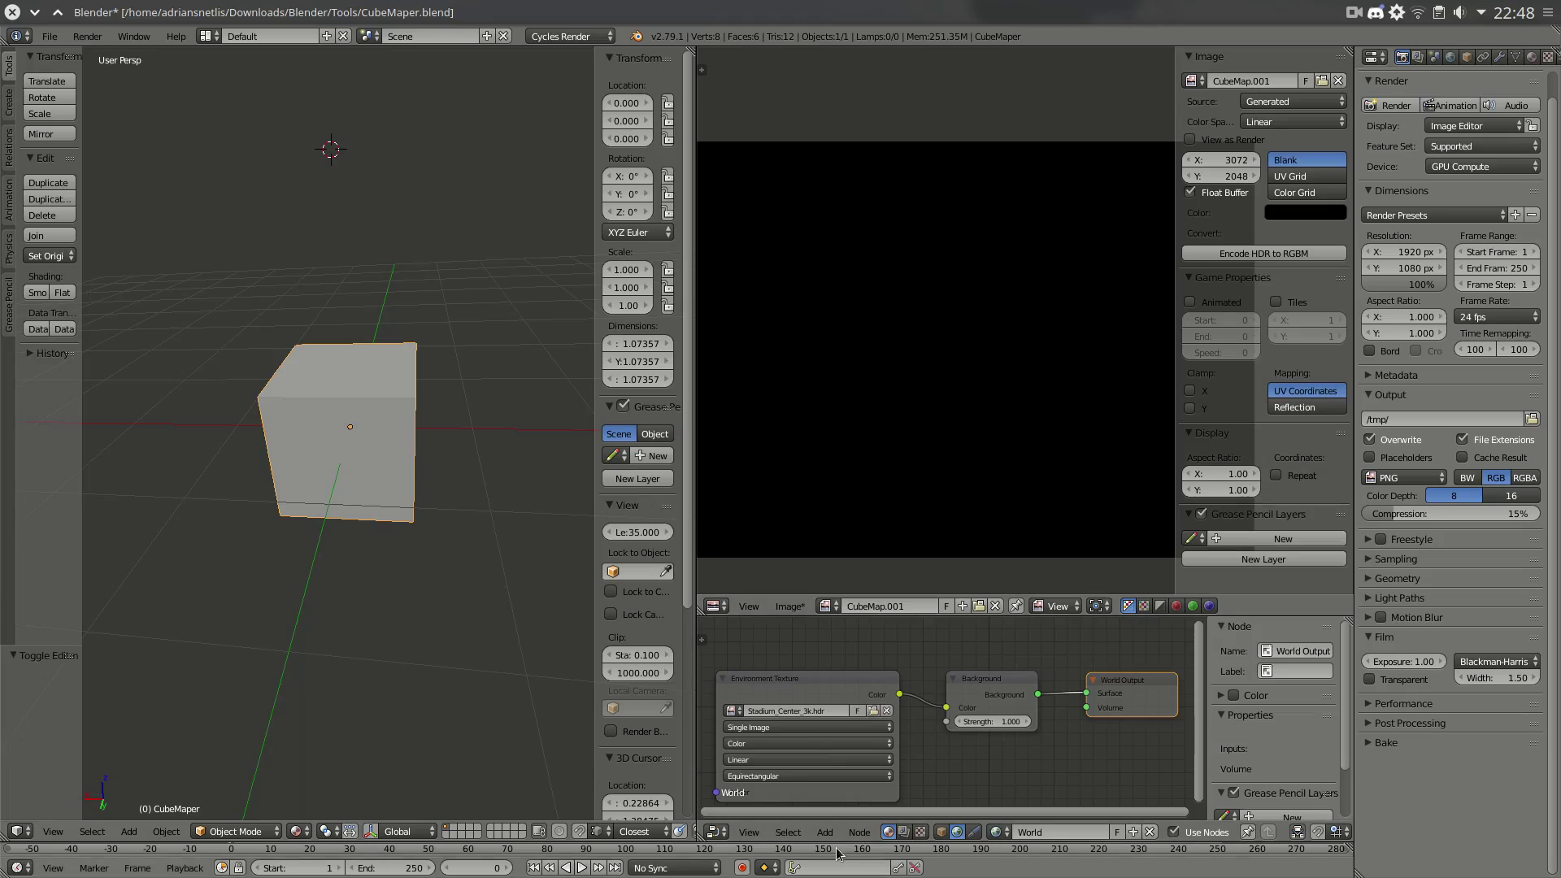
pyautogui.click(942, 832)
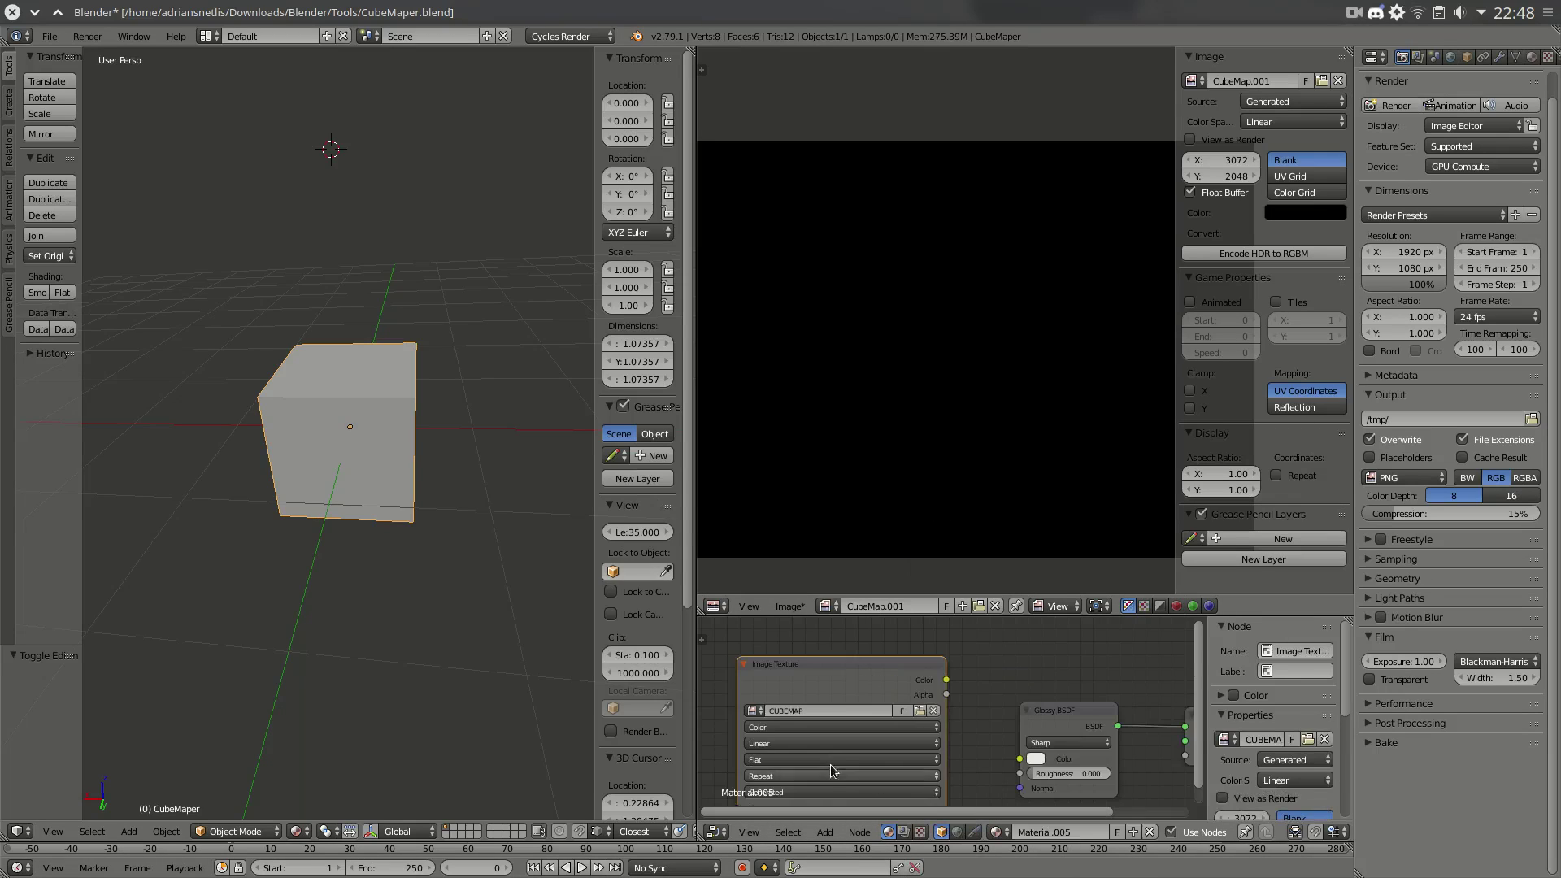
pyautogui.click(789, 699)
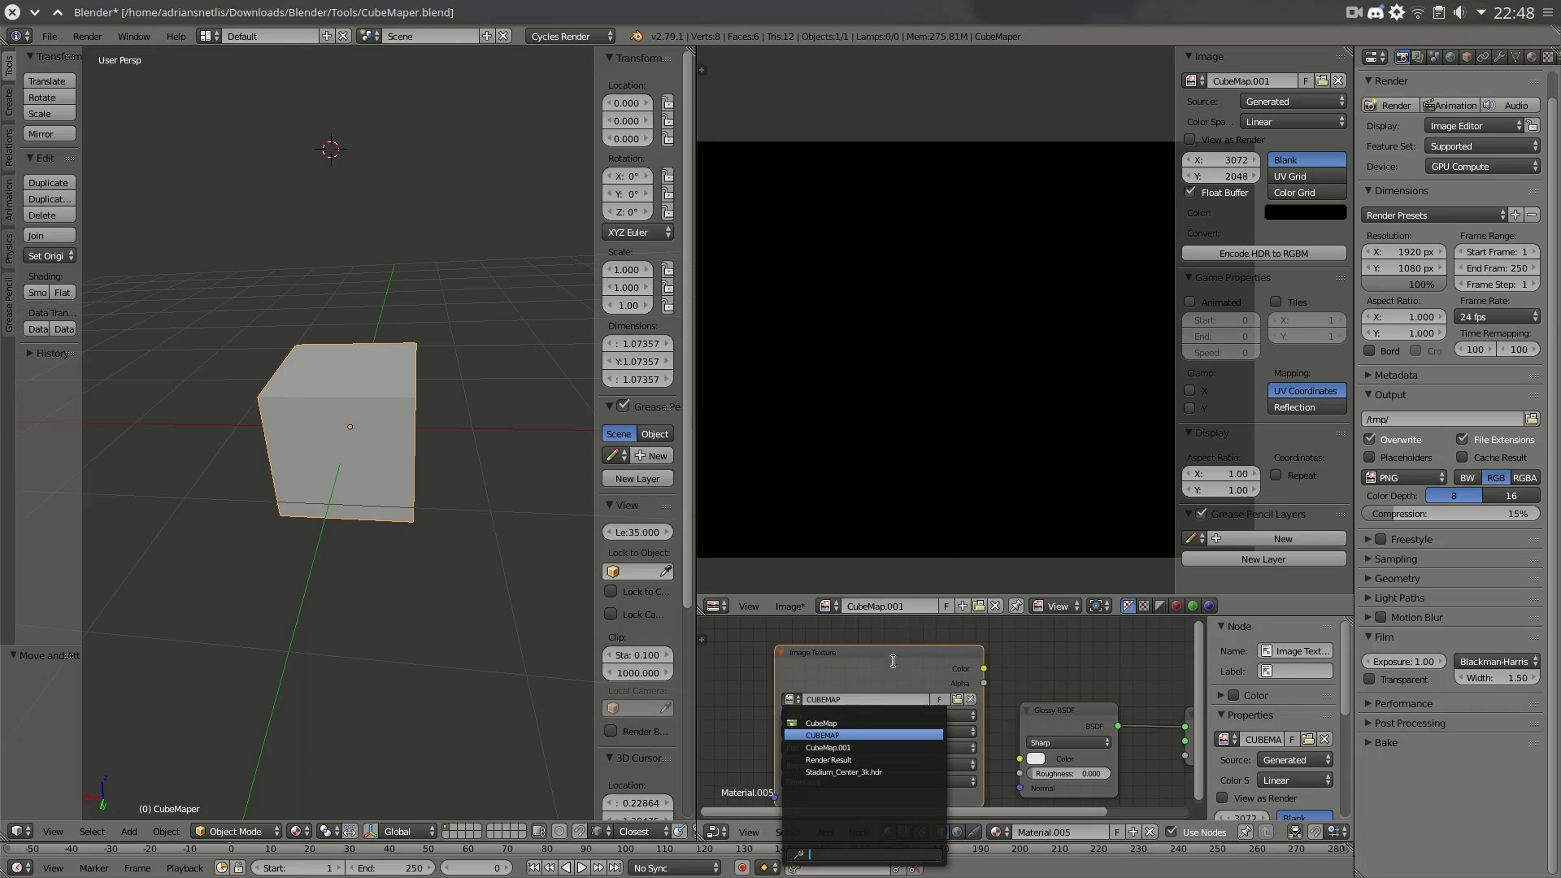
pyautogui.click(861, 747)
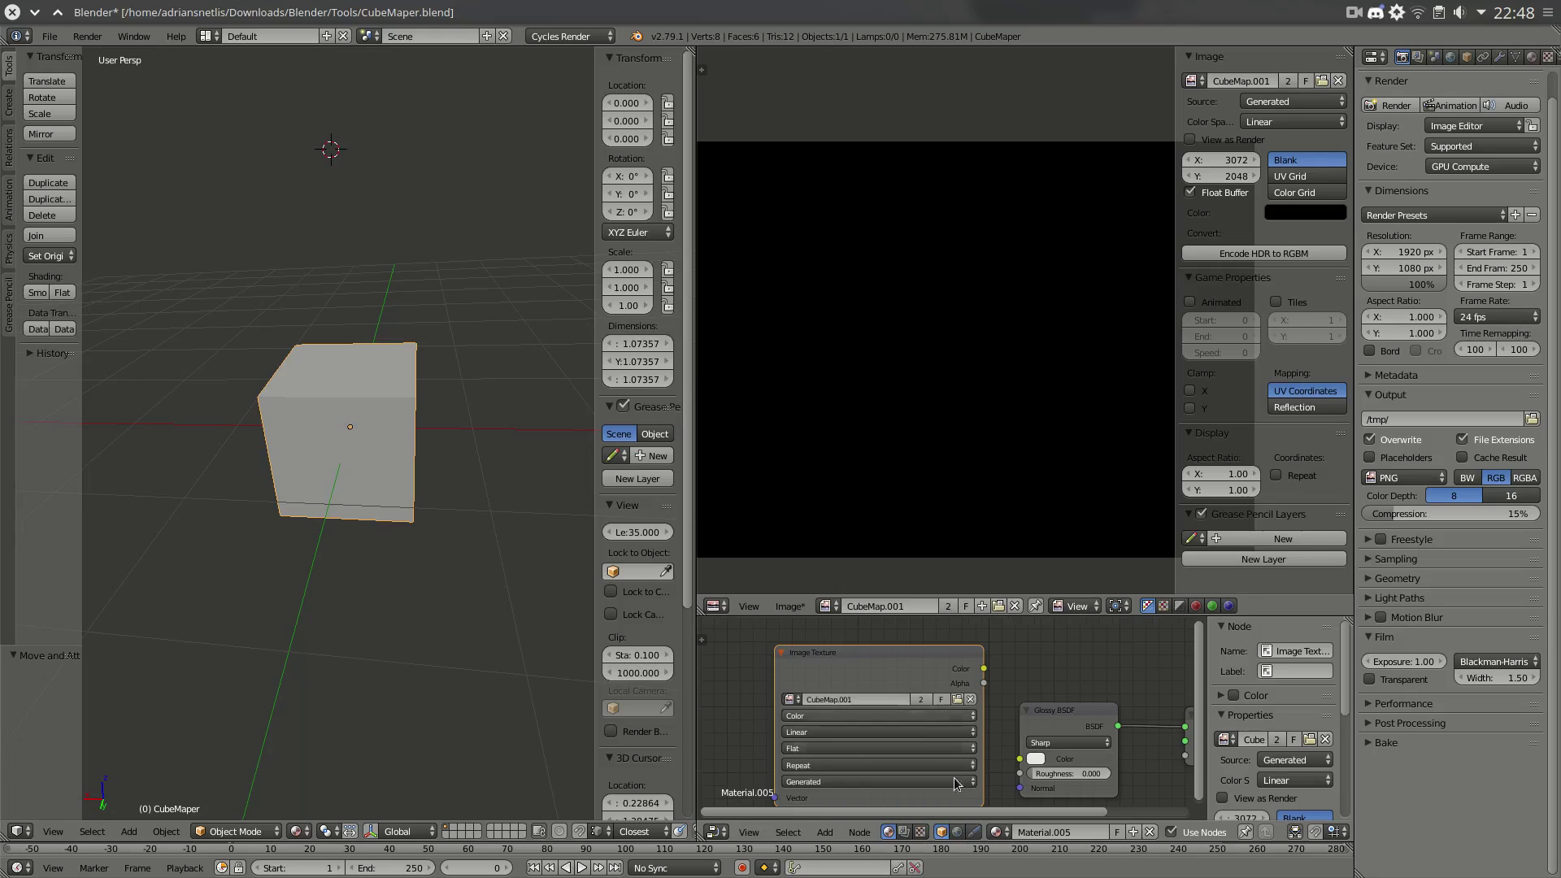
pyautogui.click(958, 833)
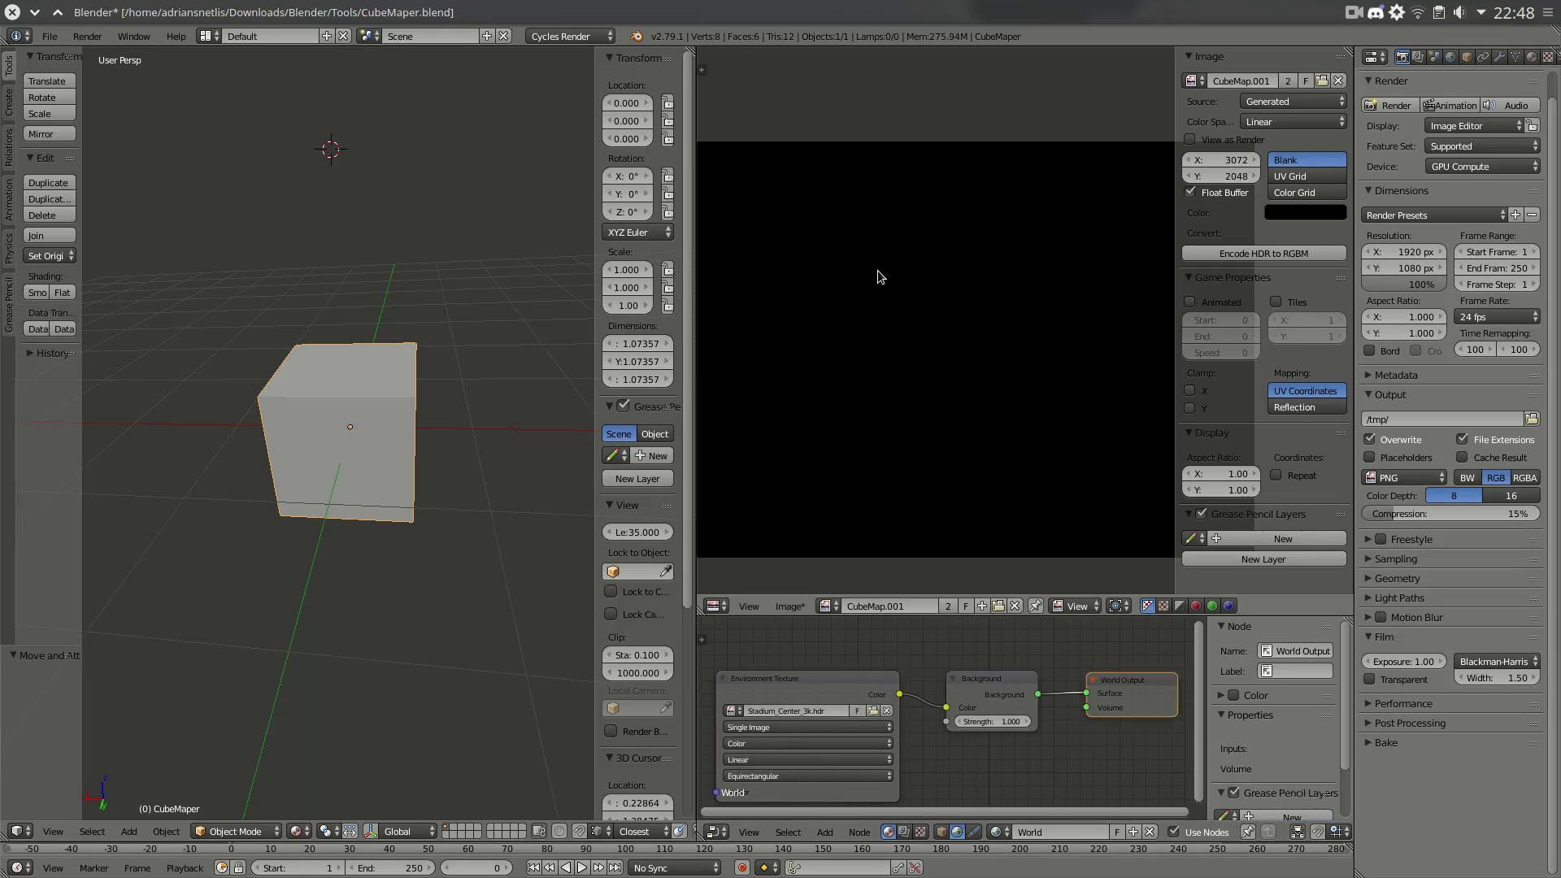
# - Save the file over the existing CubeMaper.blend
pyautogui.moveTo(391, 451); pyautogui.dragTo(444, 460, button='middle')
pyautogui.scroll(3, 343, 460)
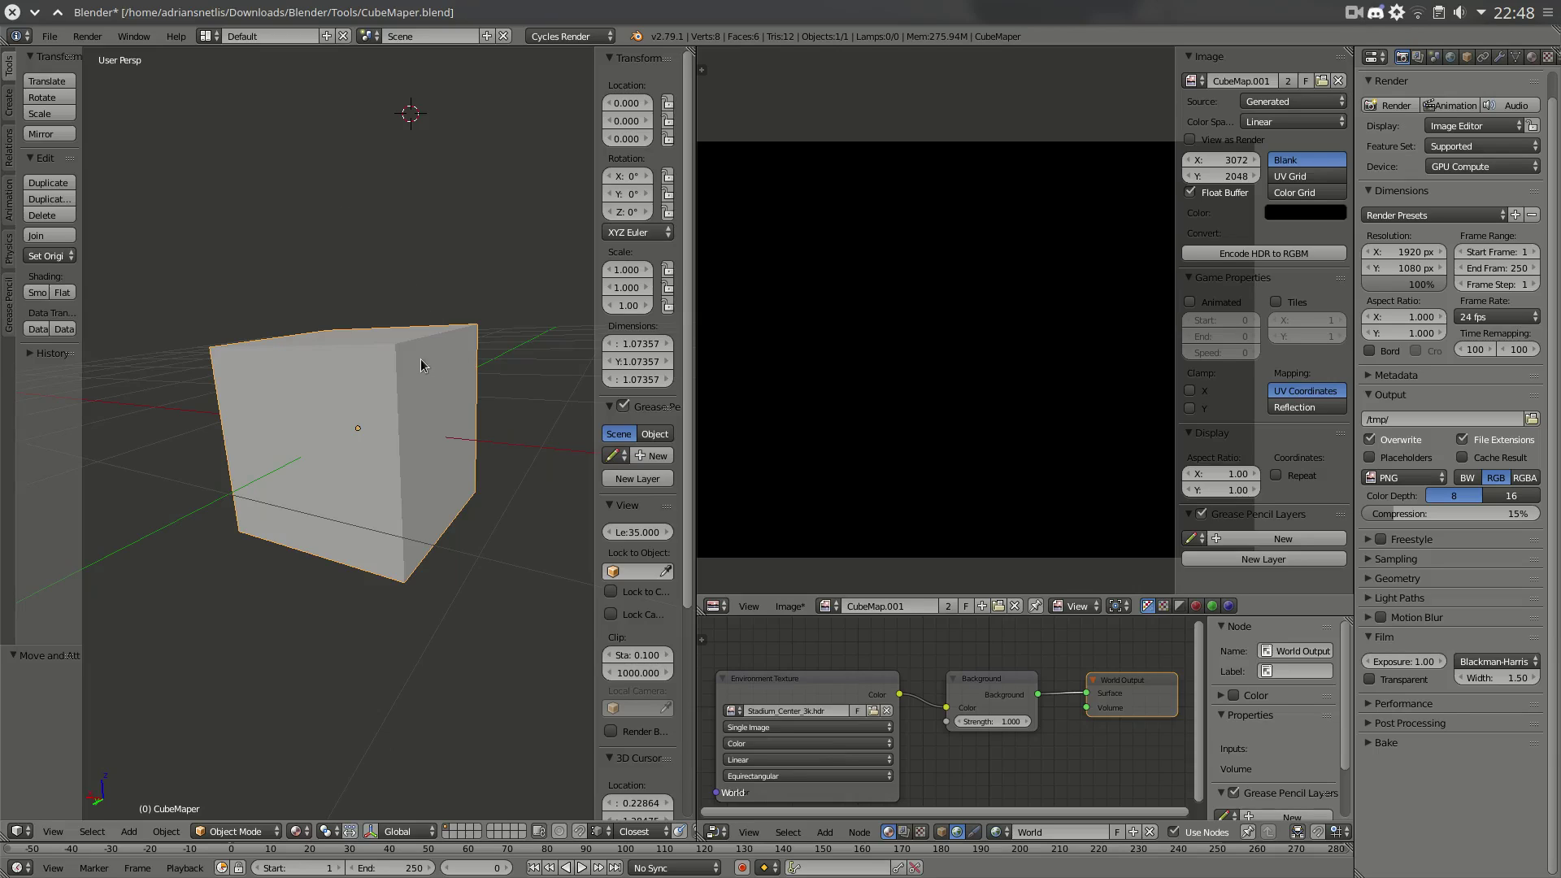
pyautogui.hotkey('ctrl', 's')
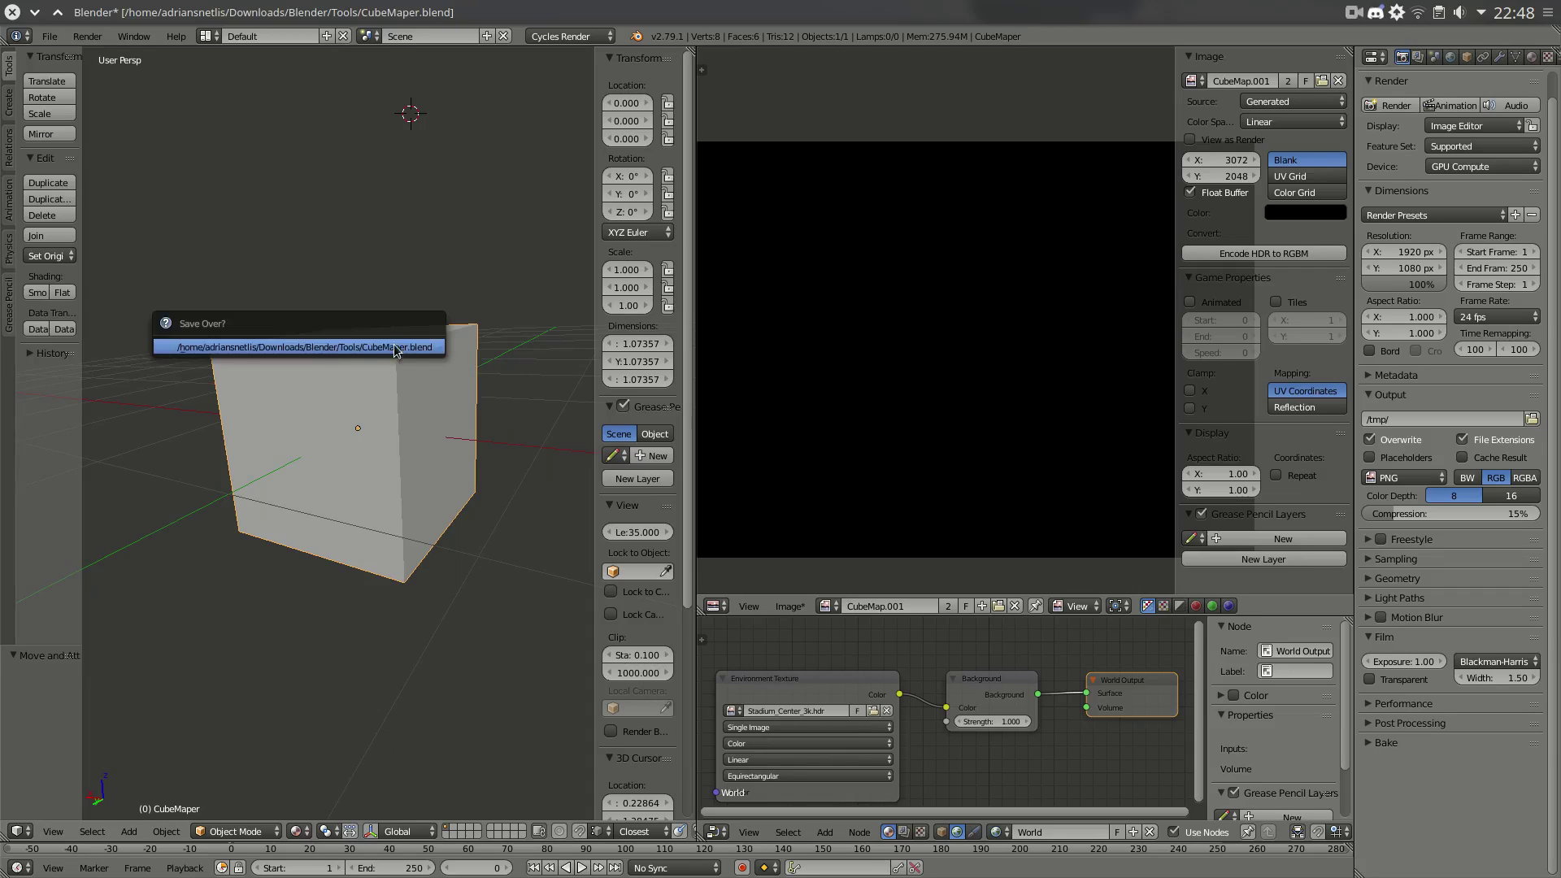
pyautogui.press('Return')
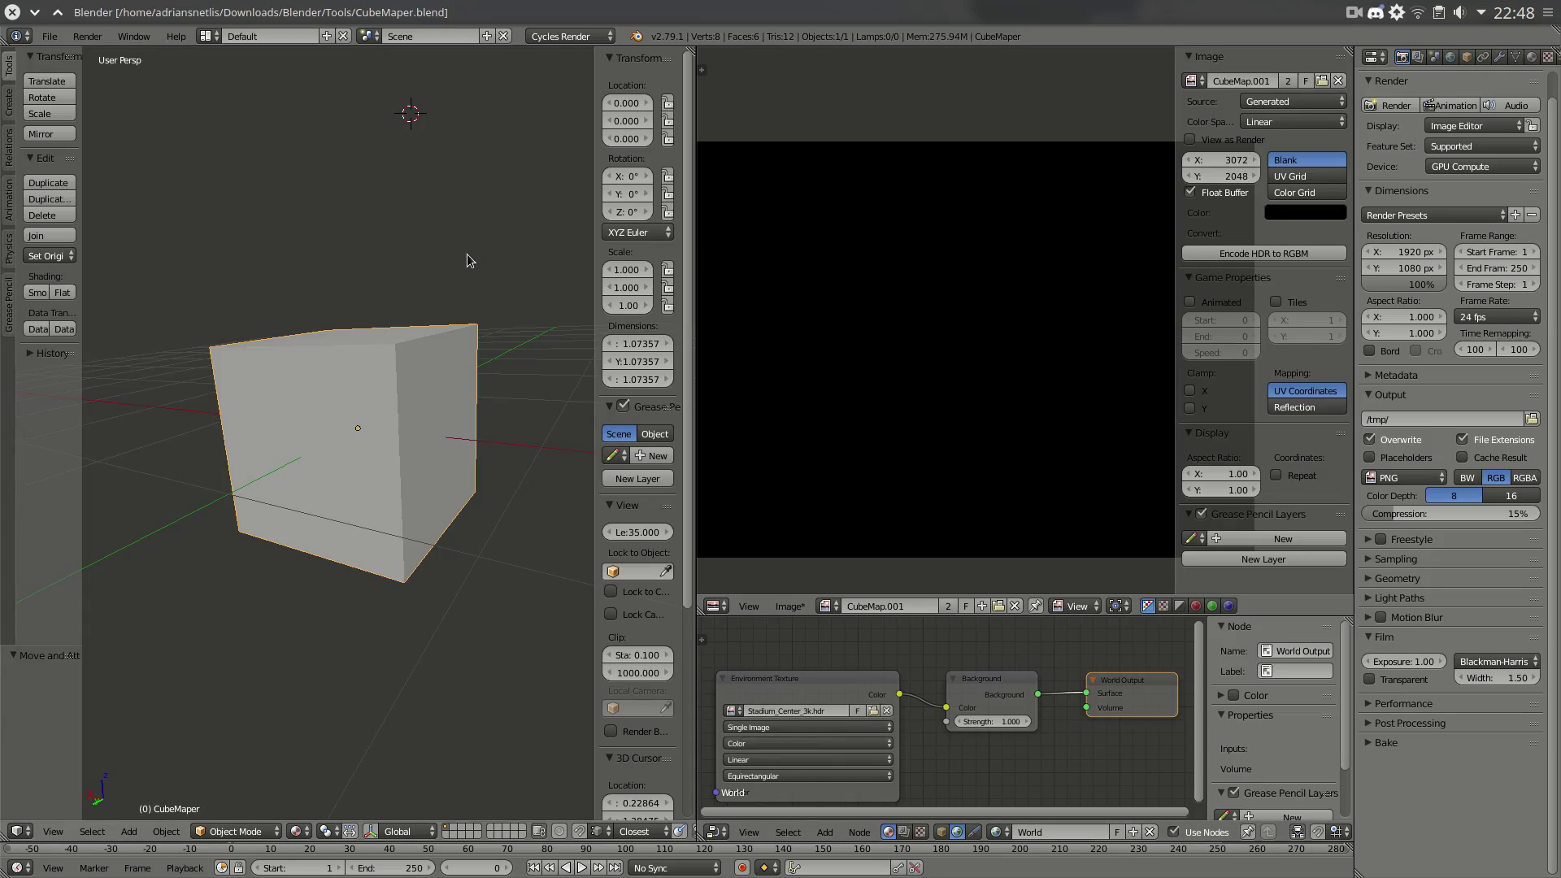
# - Open the file browser for the Environment Texture's HDR image, cancel it, and expand the render Bake settings
pyautogui.click(874, 712)
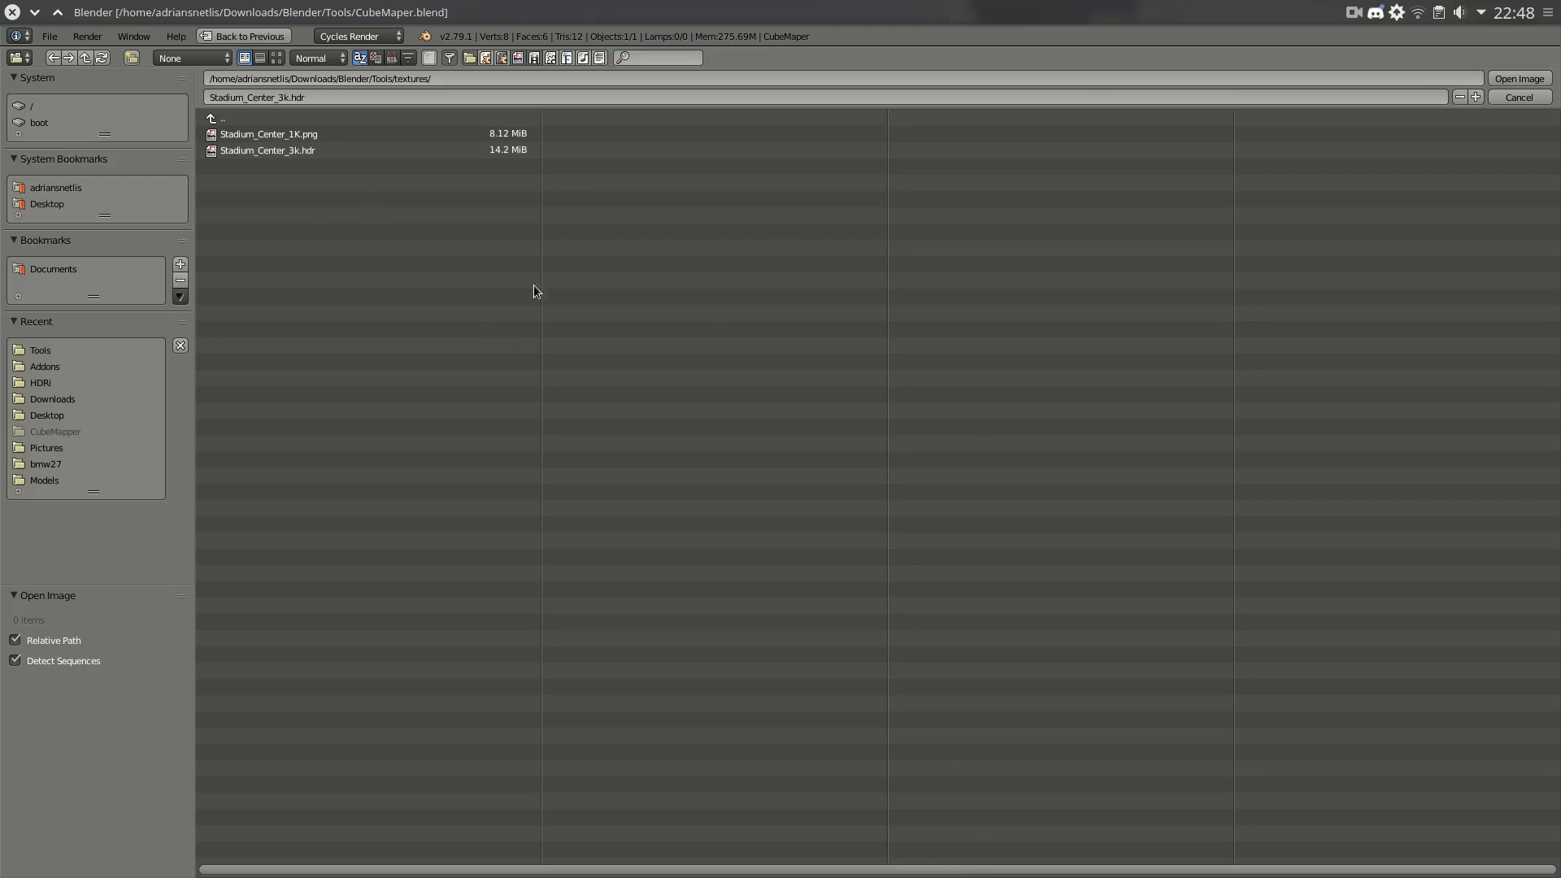
pyautogui.click(1532, 97)
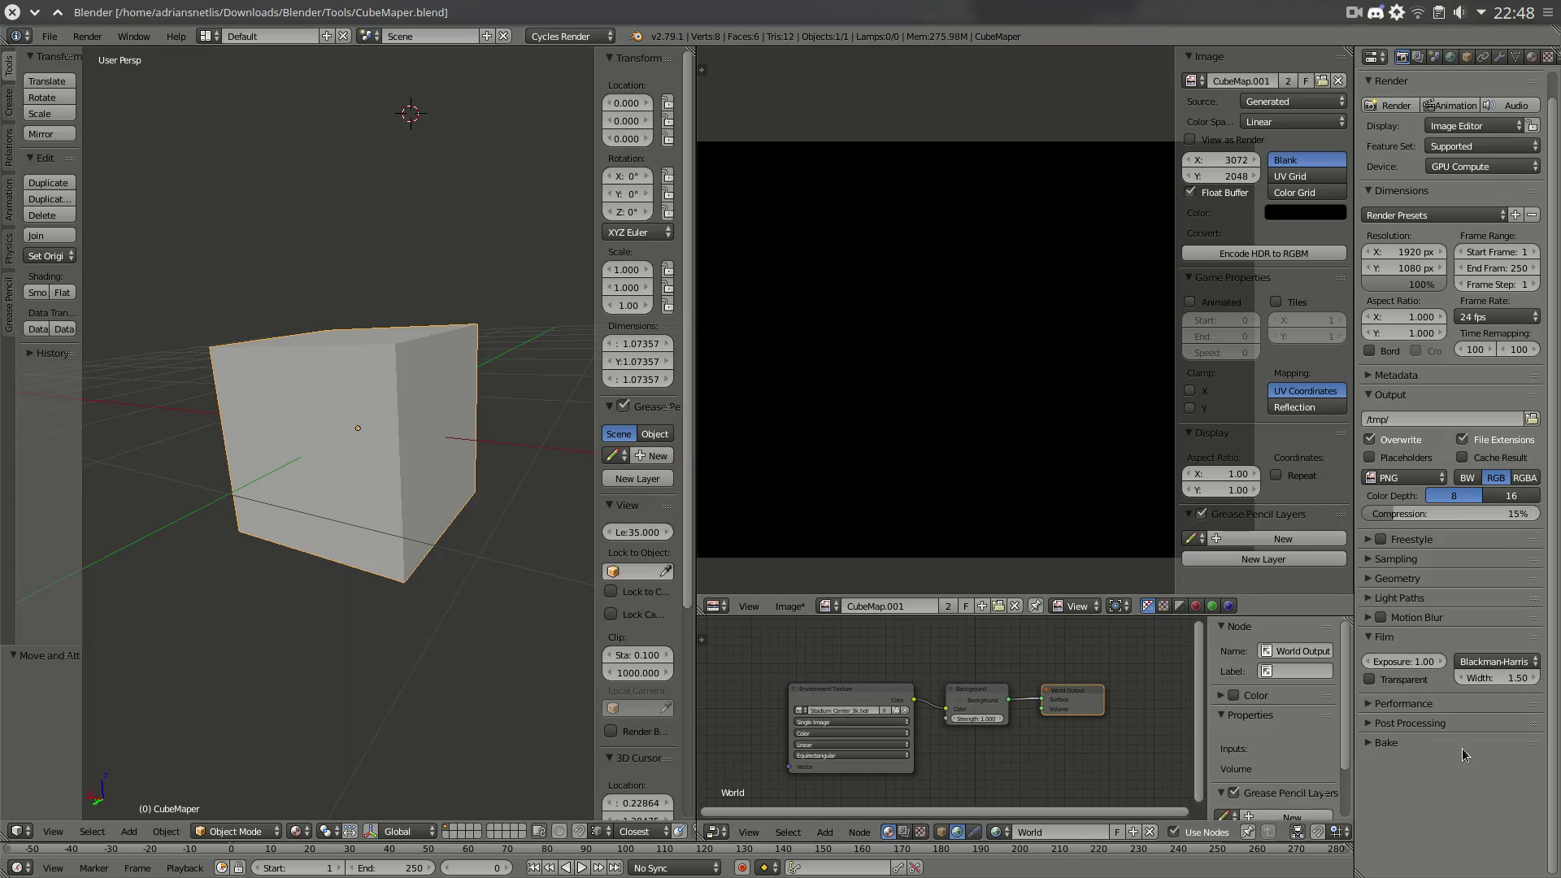
pyautogui.click(1386, 743)
# - Switch to the Chromium window with the Blend Swap page of the cube map convertor
pyautogui.moveTo(6, 139)
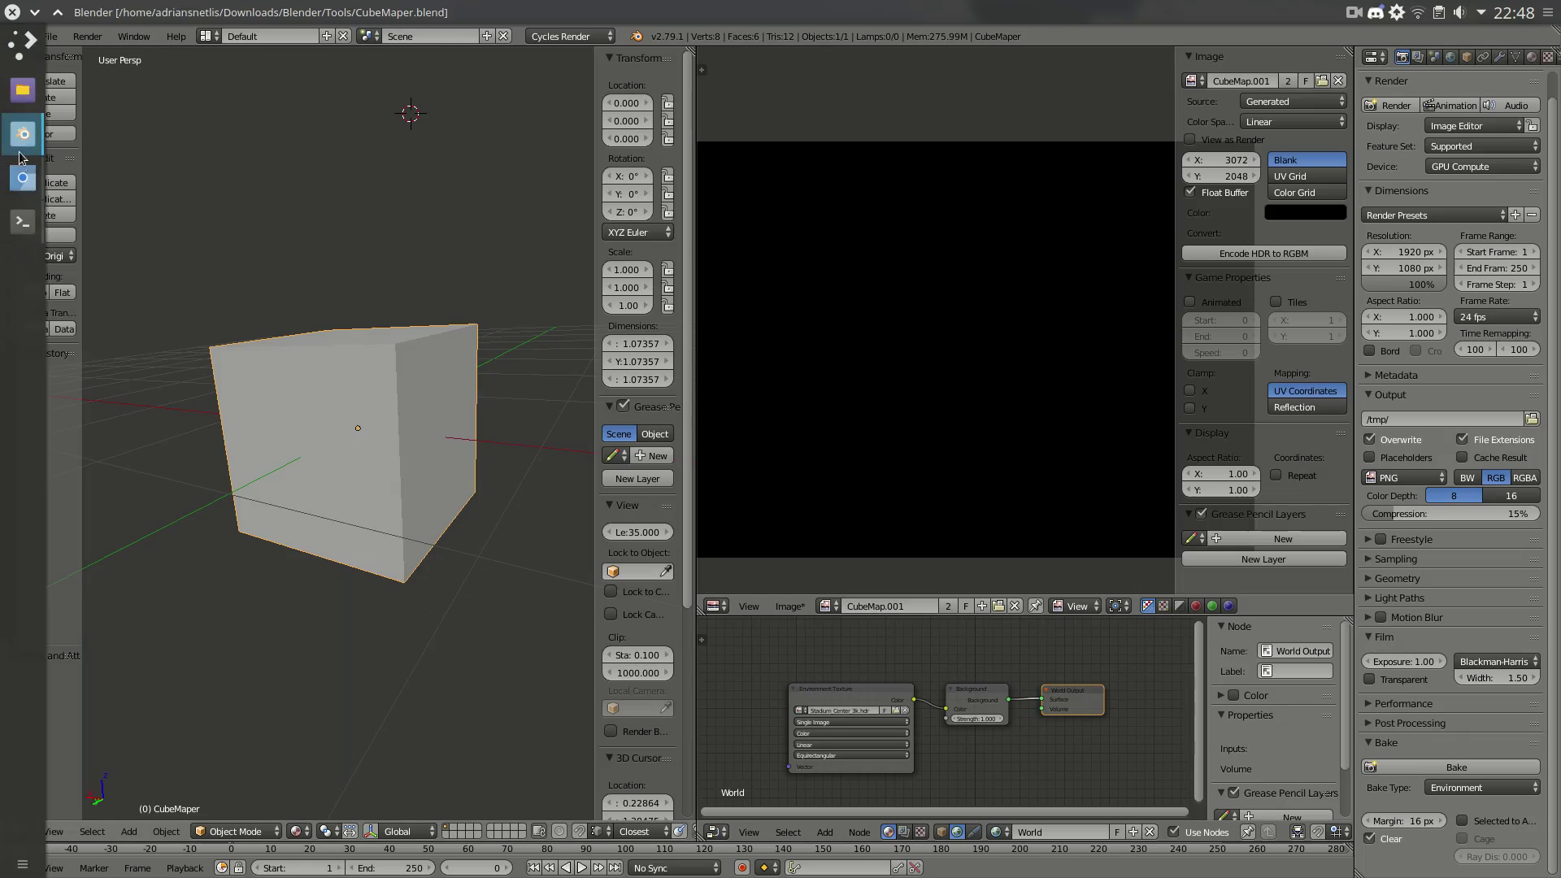
pyautogui.moveTo(23, 177)
pyautogui.click(162, 200)
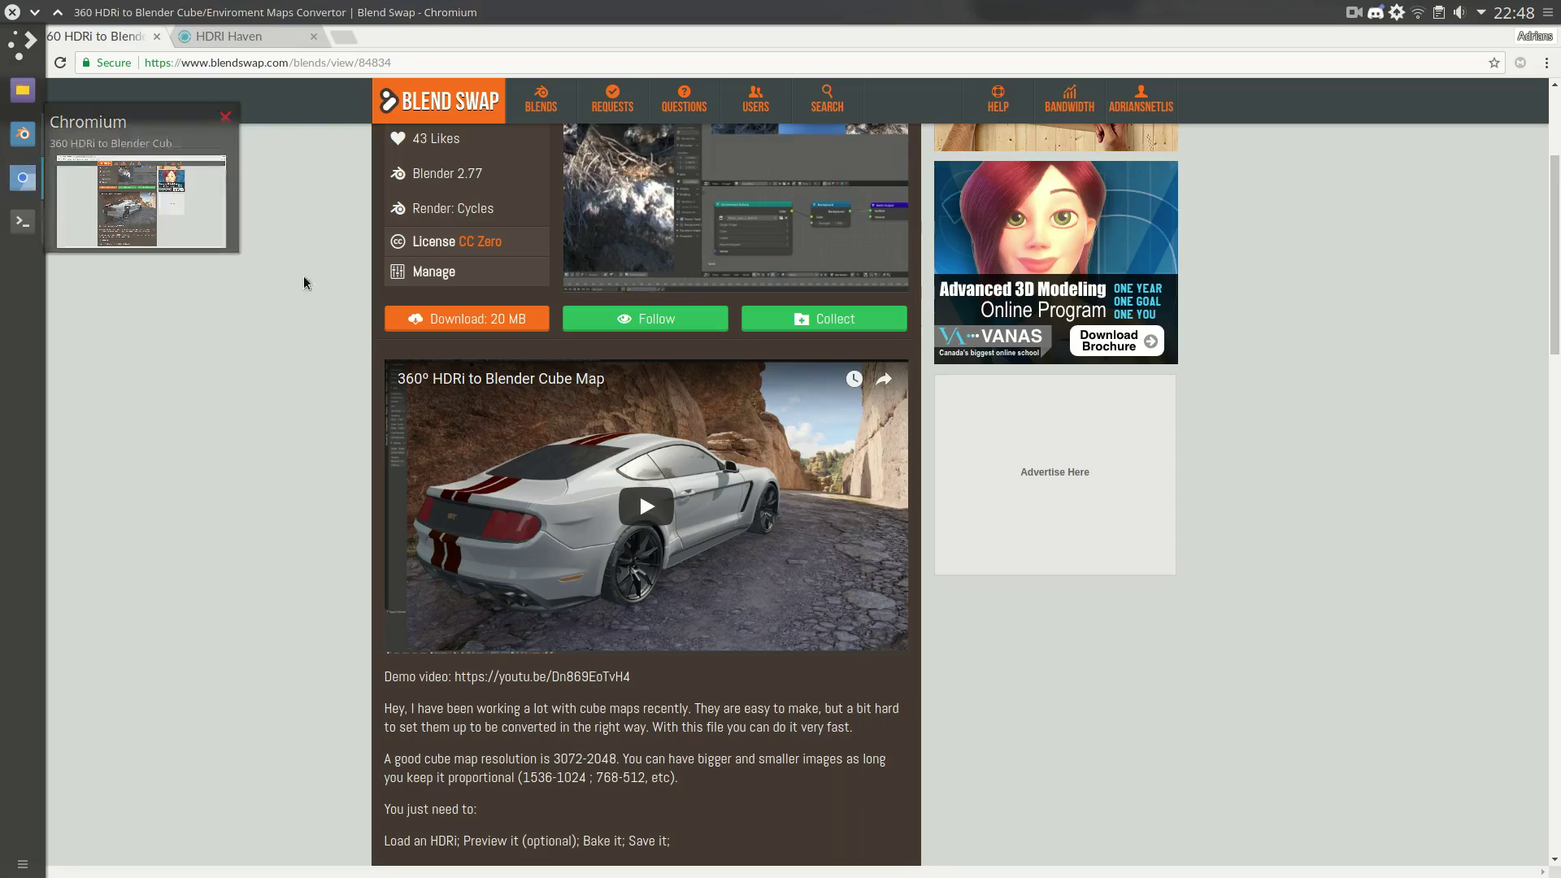
# - Close the Blend Swap page and read through the HDRI Haven home page's licensing, resolution, support and about sections
pyautogui.click(156, 38)
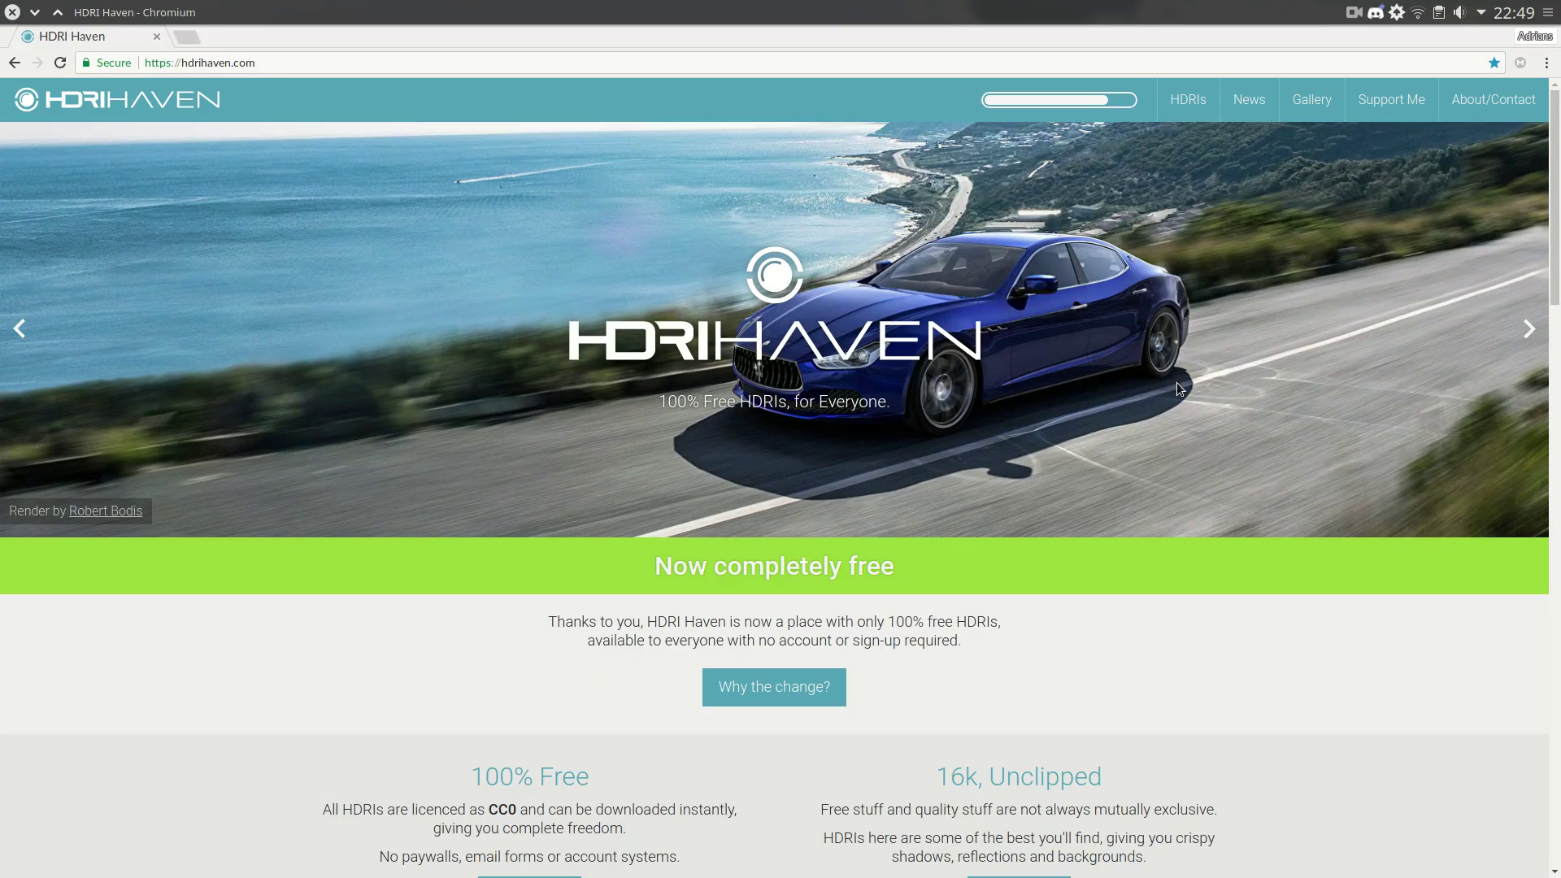
pyautogui.scroll(-3, 1178, 383)
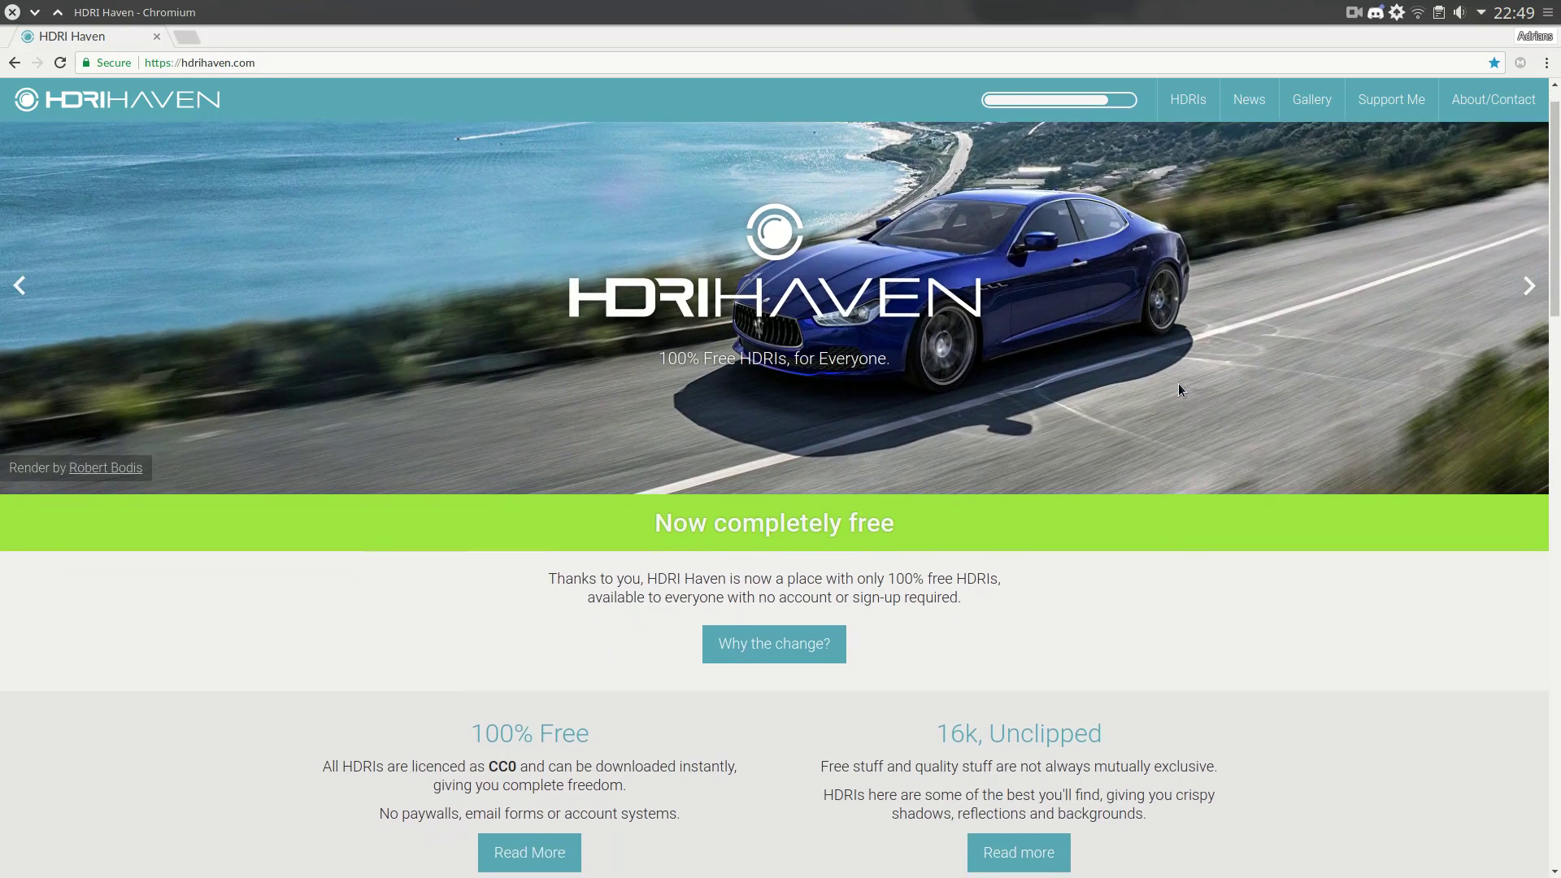
pyautogui.scroll(-2, 1181, 392)
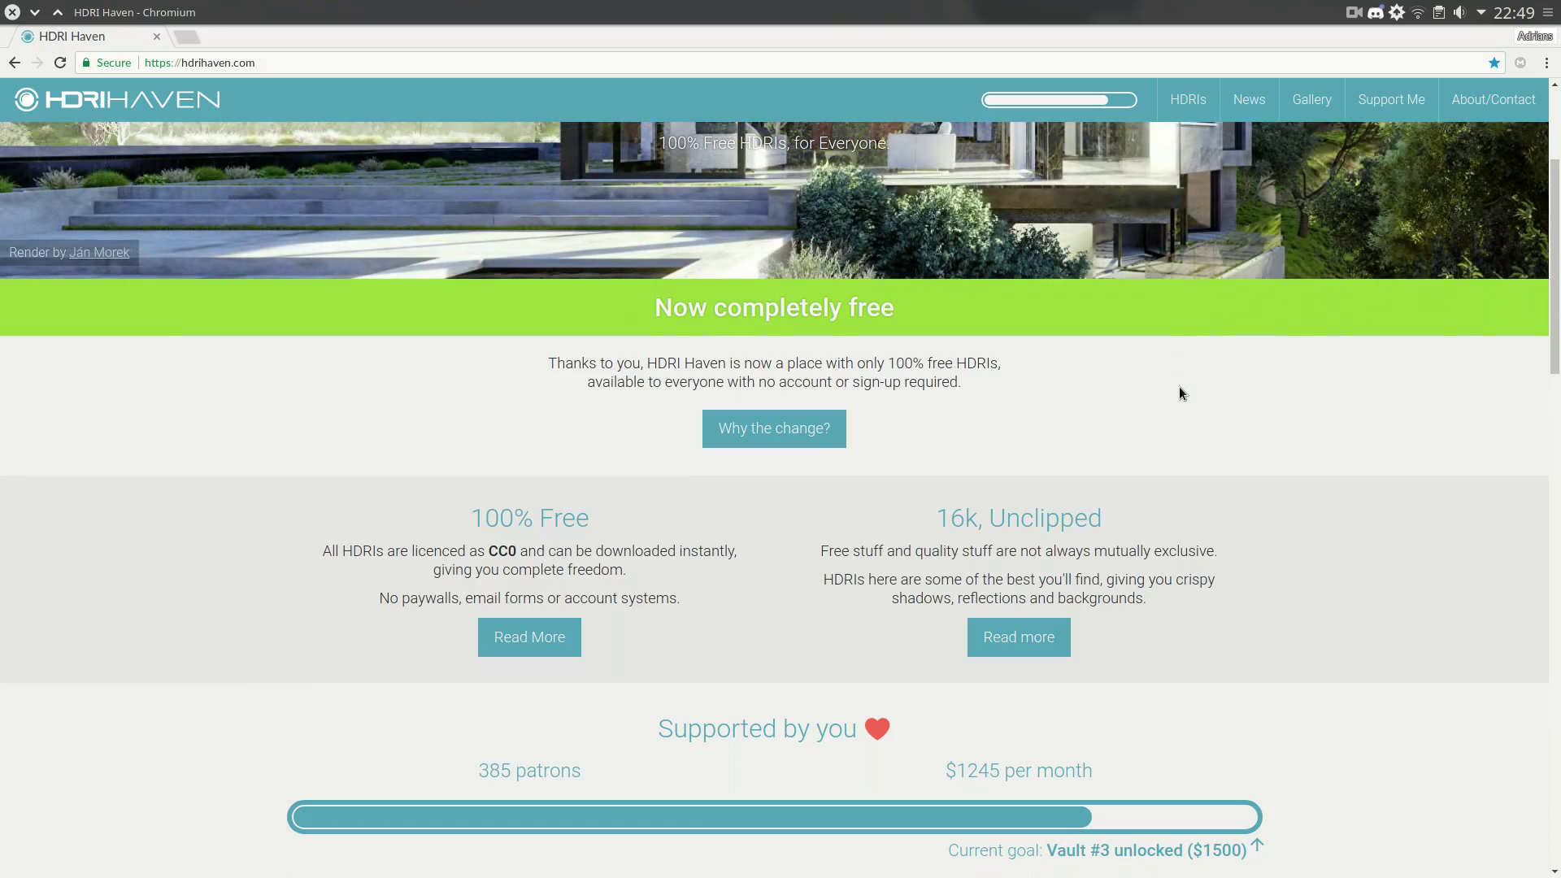
pyautogui.scroll(-5, 1172, 398)
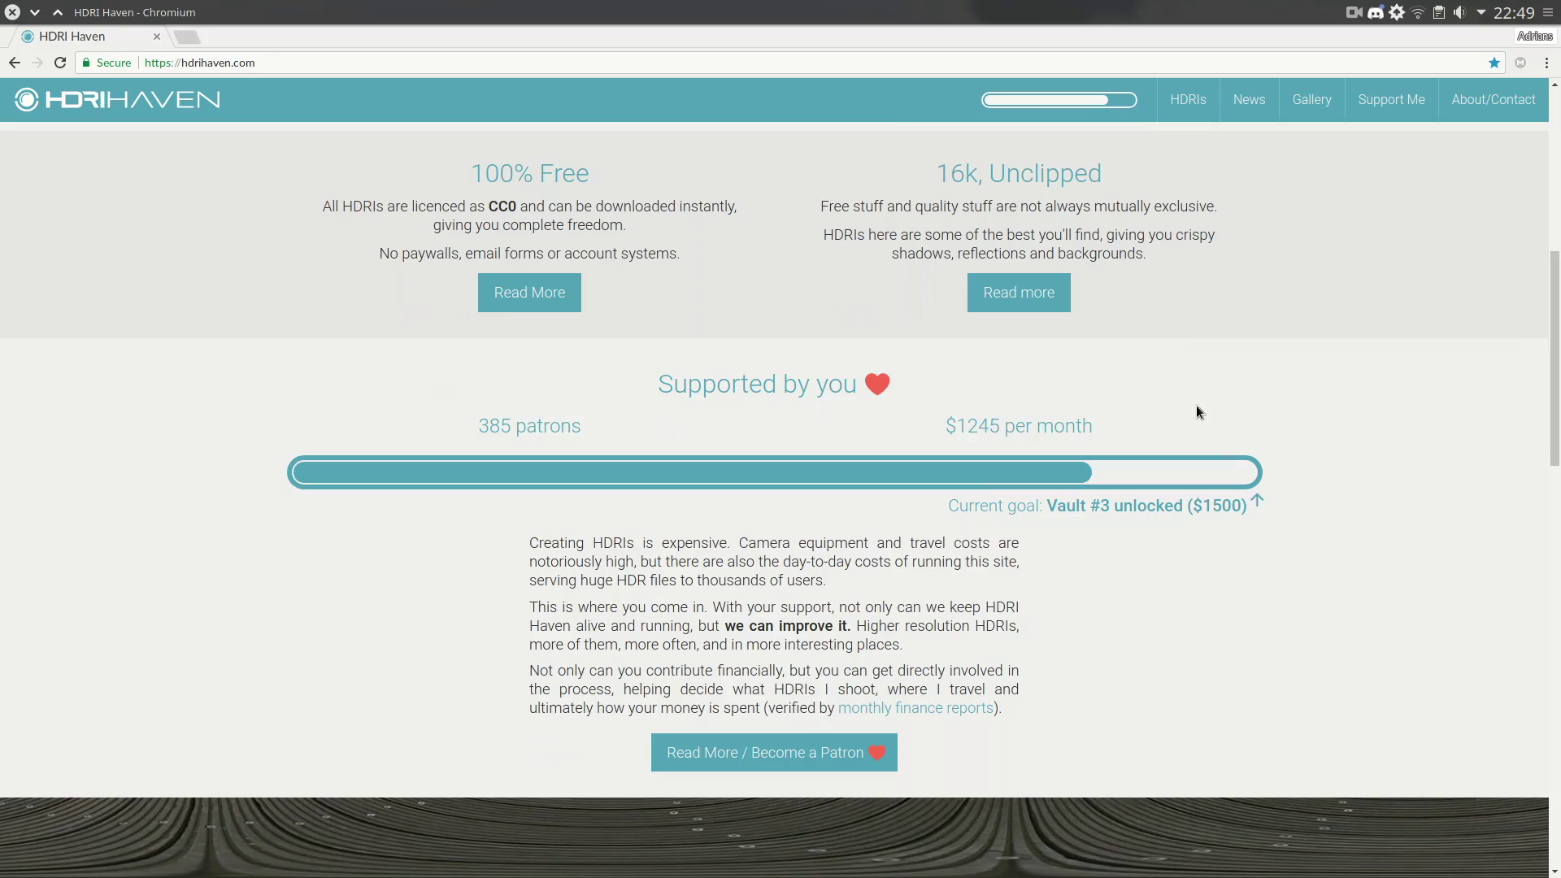
pyautogui.moveTo(436, 432); pyautogui.dragTo(724, 436)
pyautogui.click(846, 437)
pyautogui.scroll(-3, 701, 692)
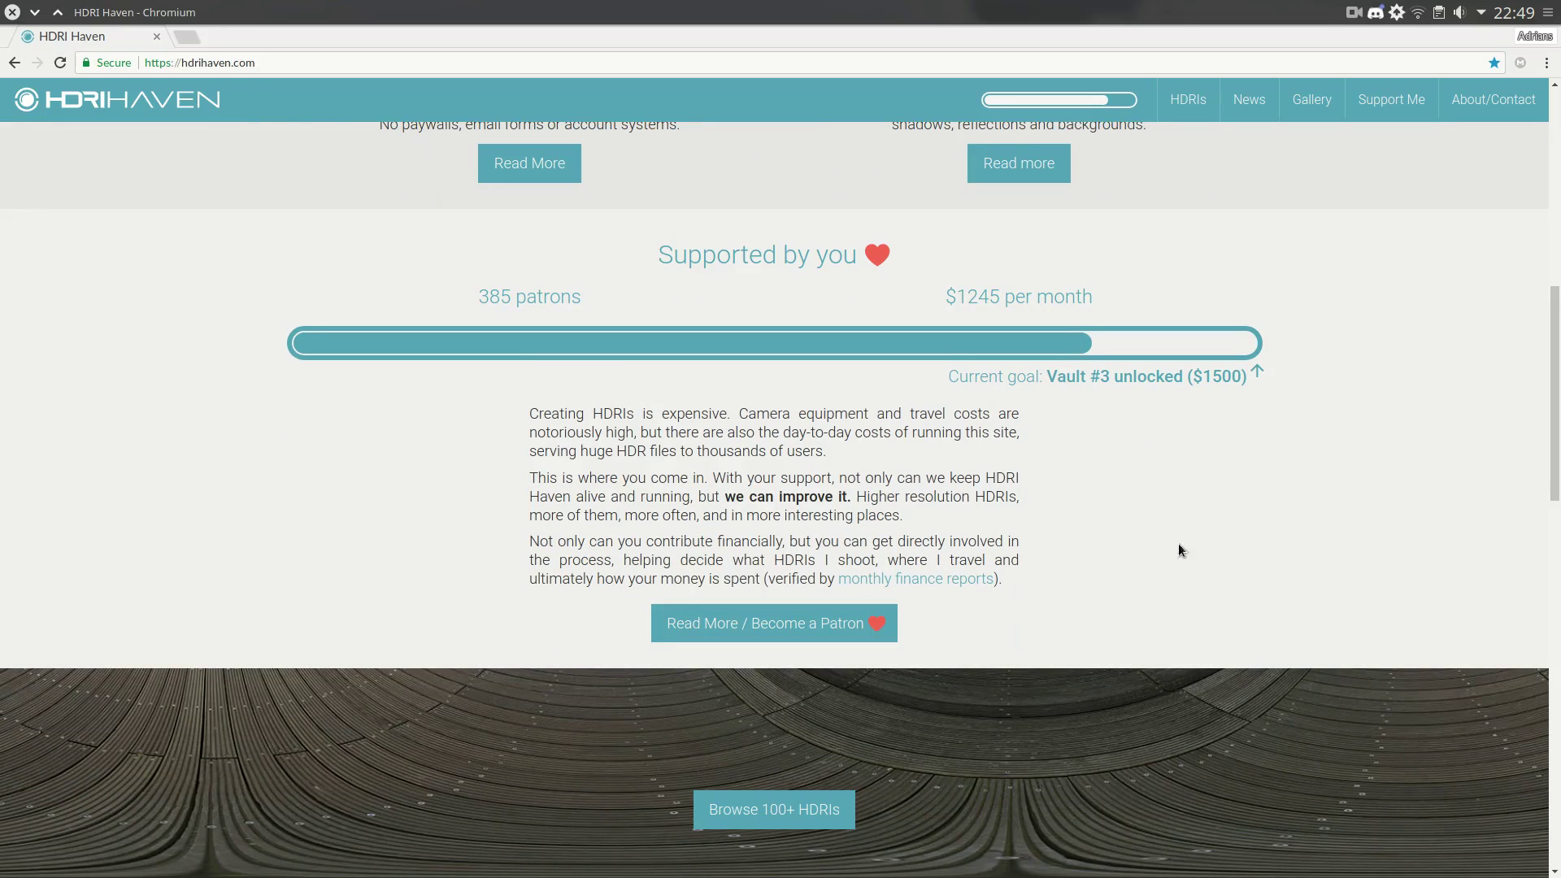
pyautogui.scroll(-12, 1061, 625)
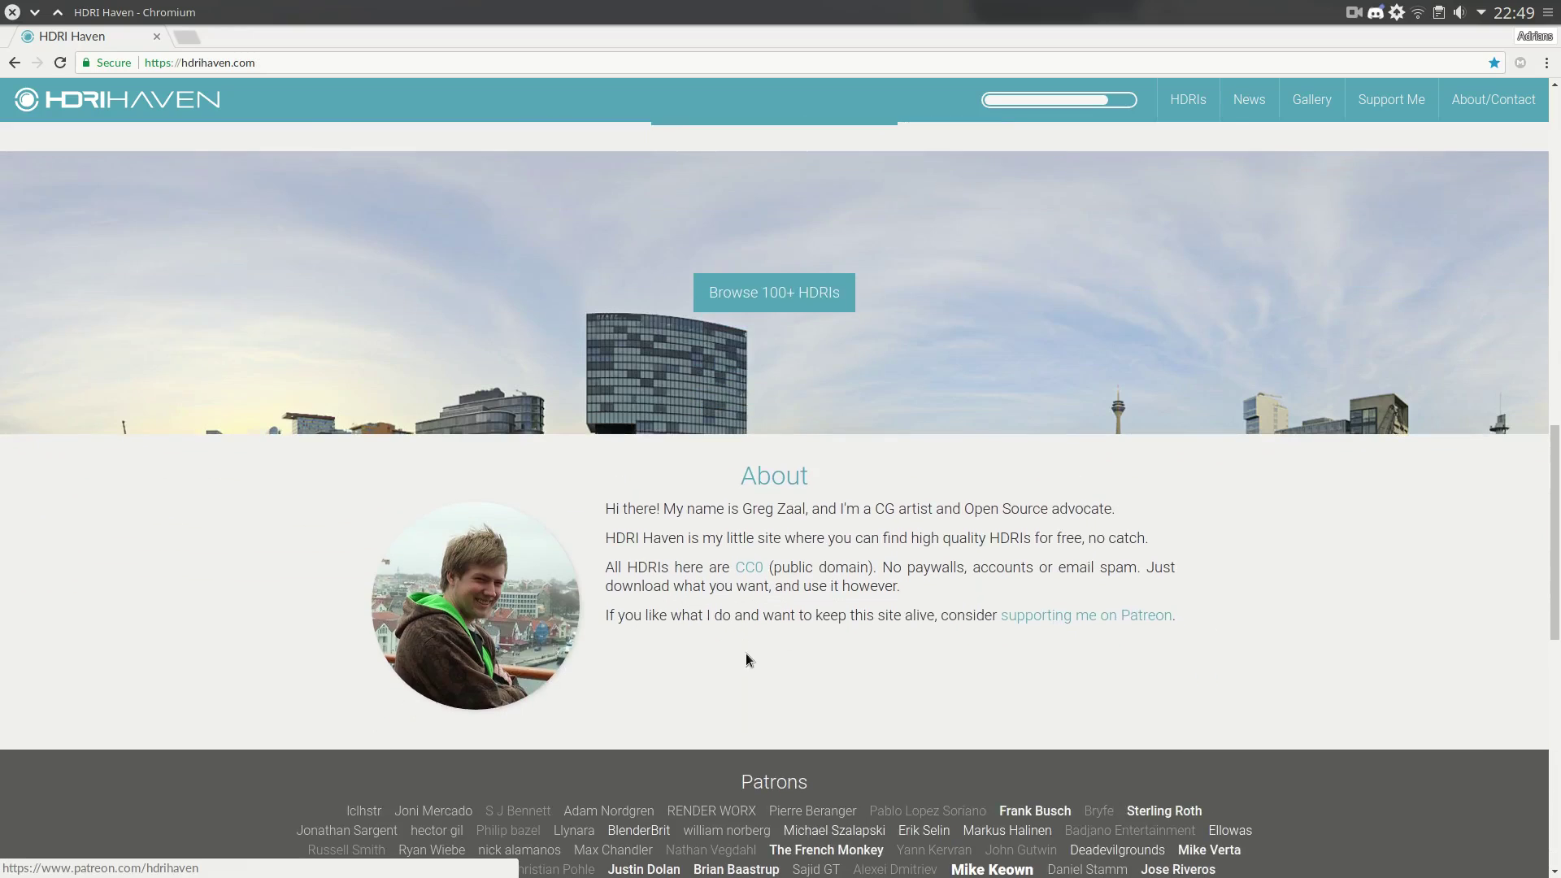
pyautogui.scroll(18, 1157, 614)
pyautogui.scroll(5, 1220, 277)
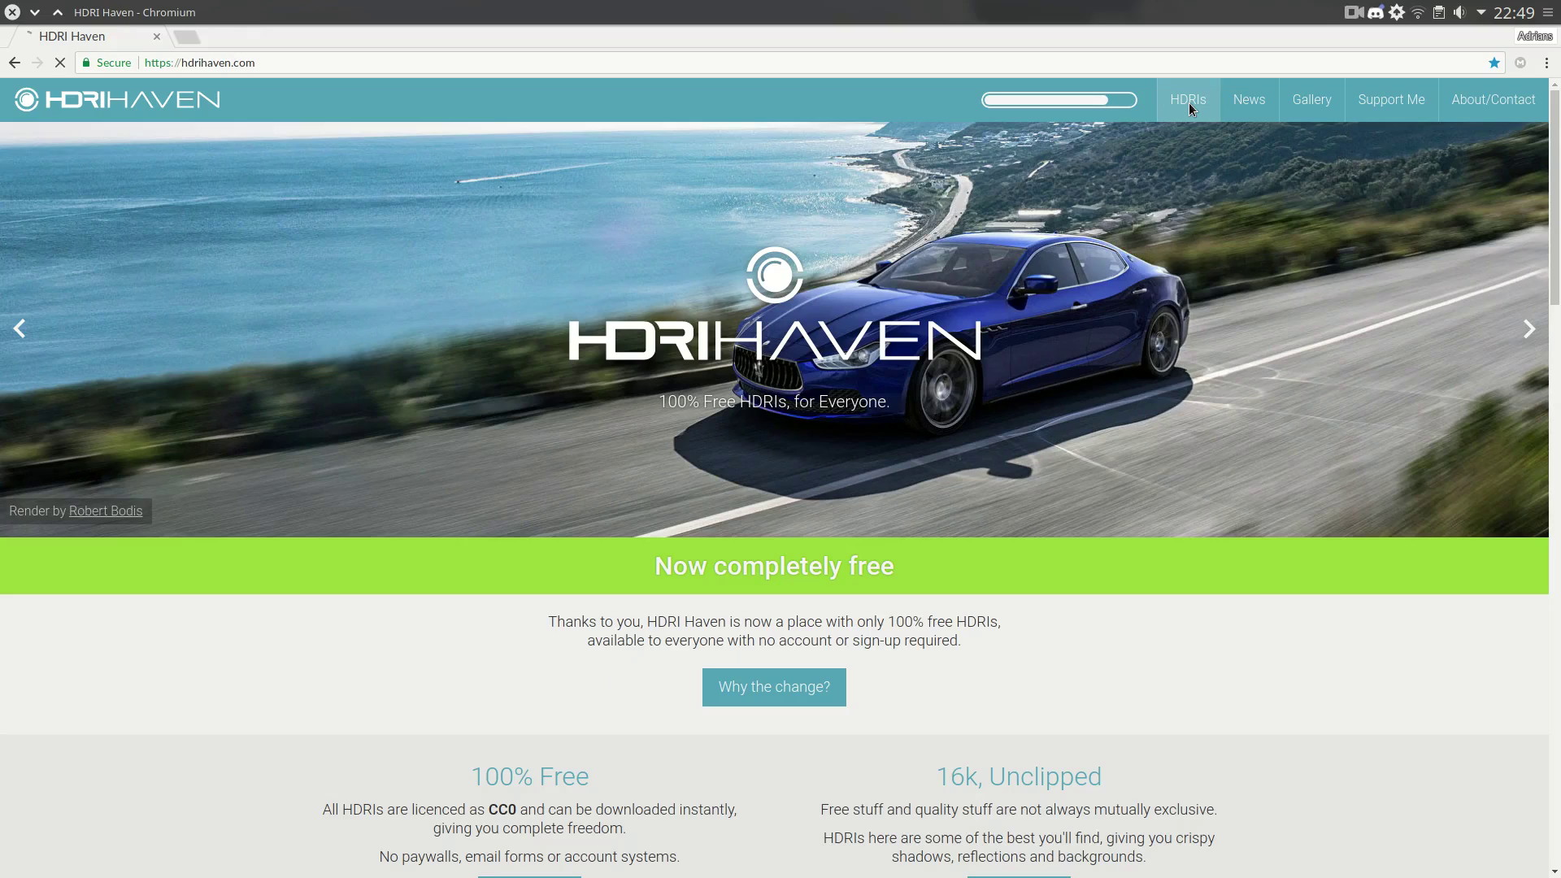
# - Open HDRI Haven's HDRIs overview and go to the Skies category
pyautogui.click(1189, 101)
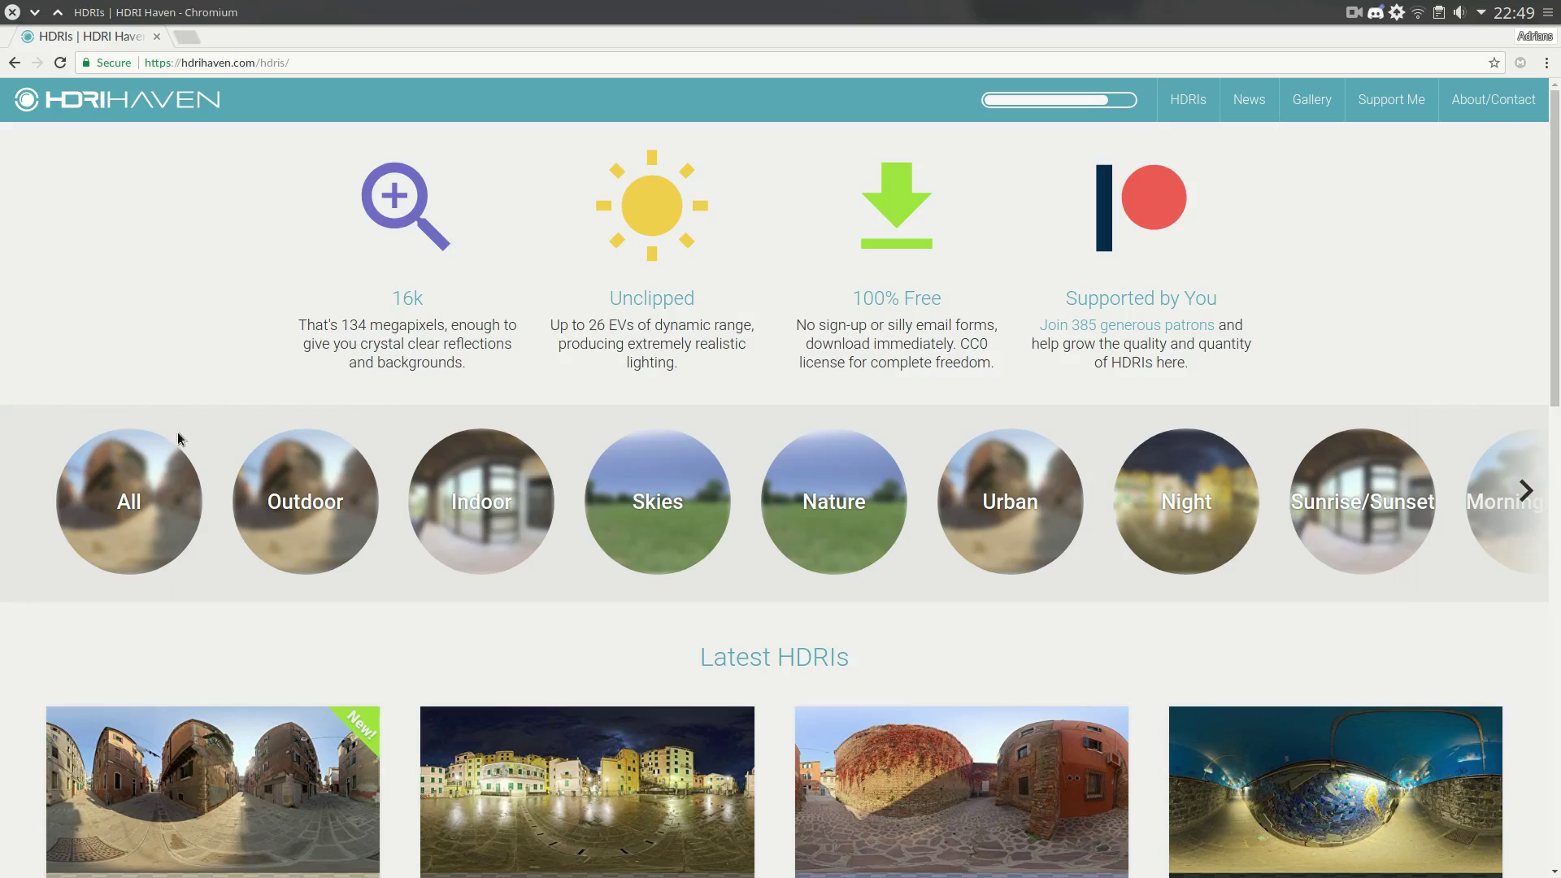
pyautogui.scroll(-5, 381, 562)
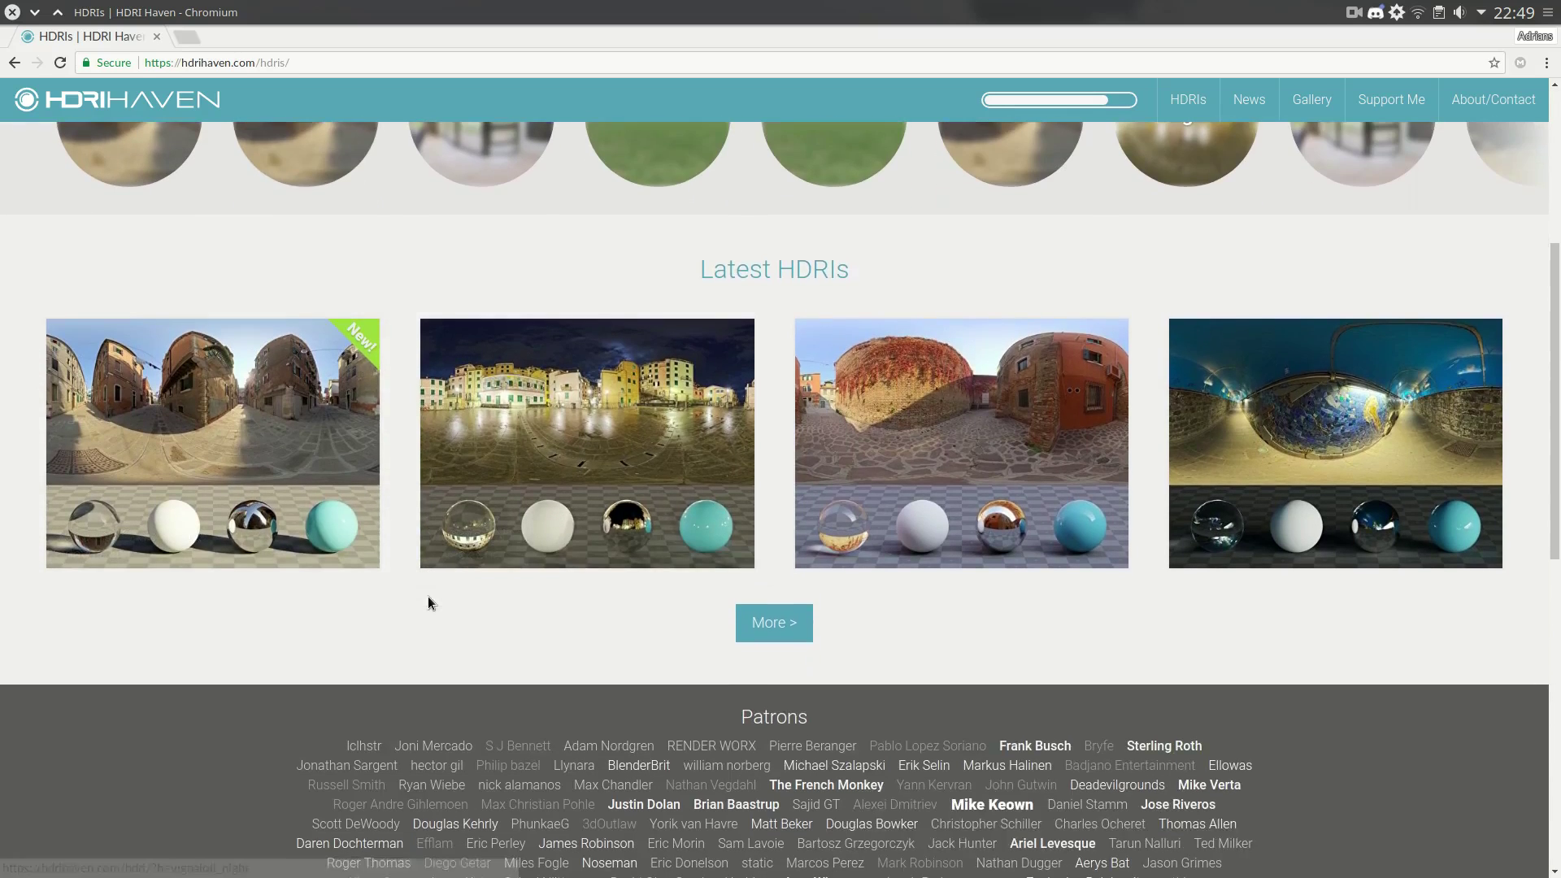
pyautogui.scroll(5, 398, 676)
pyautogui.scroll(-3, 383, 674)
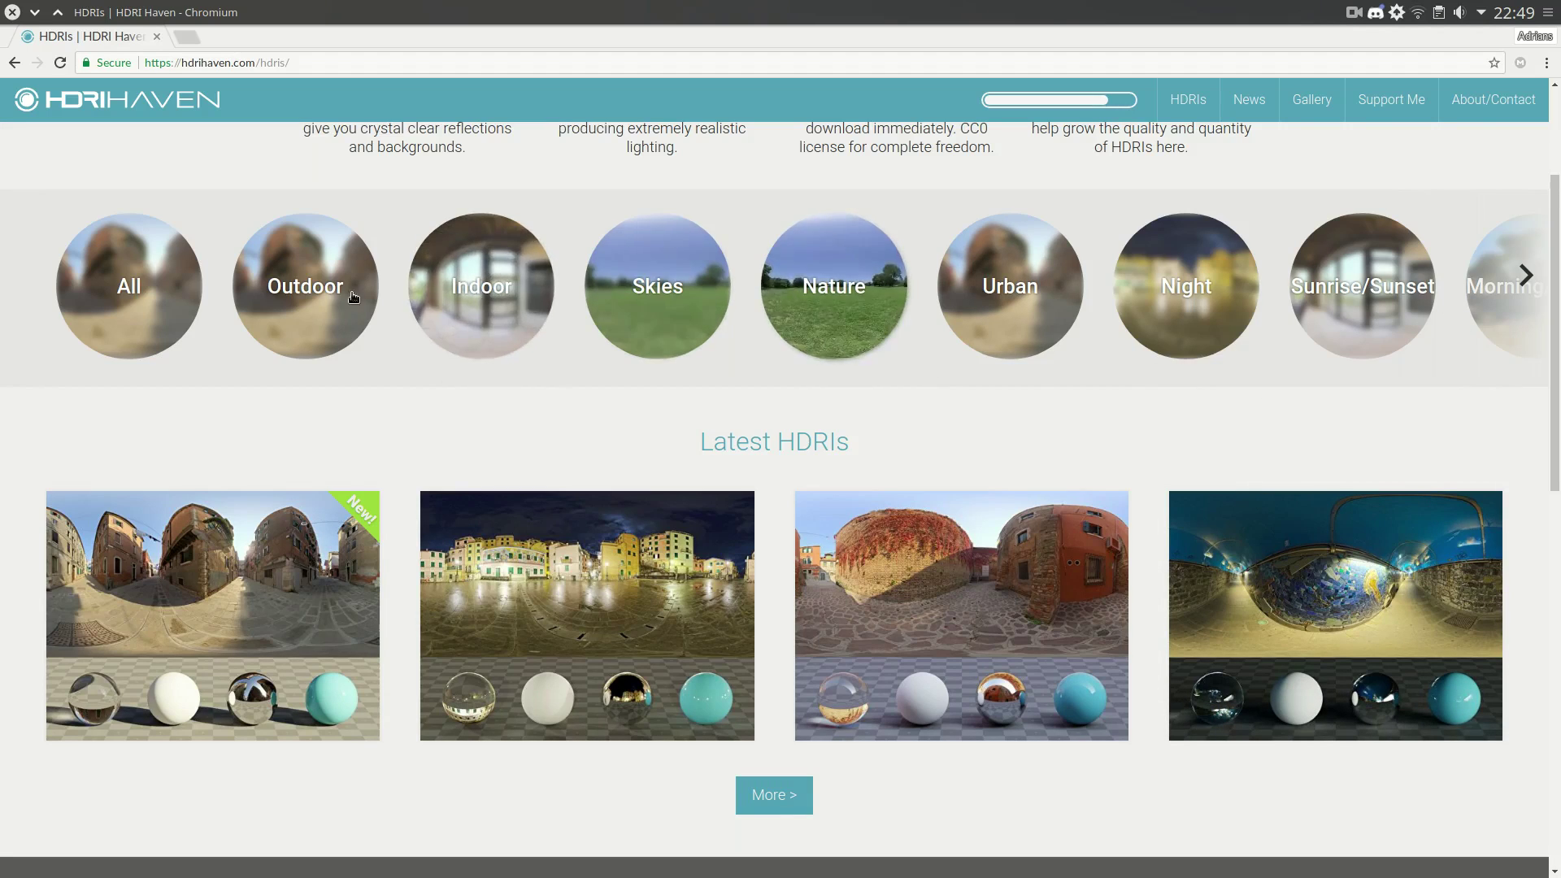
pyautogui.click(1527, 278)
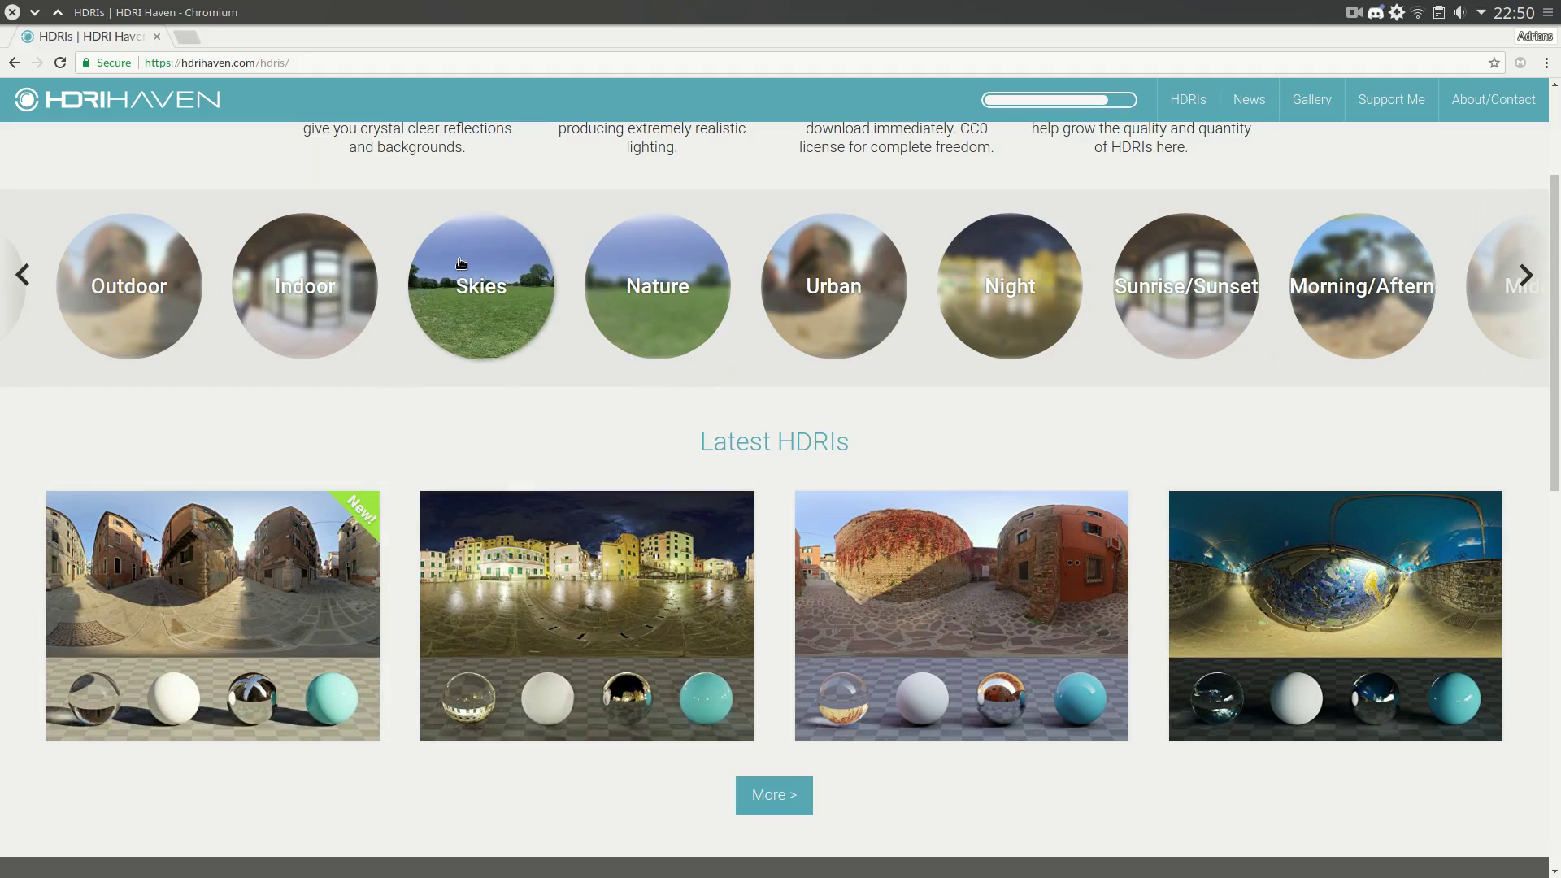
pyautogui.click(503, 276)
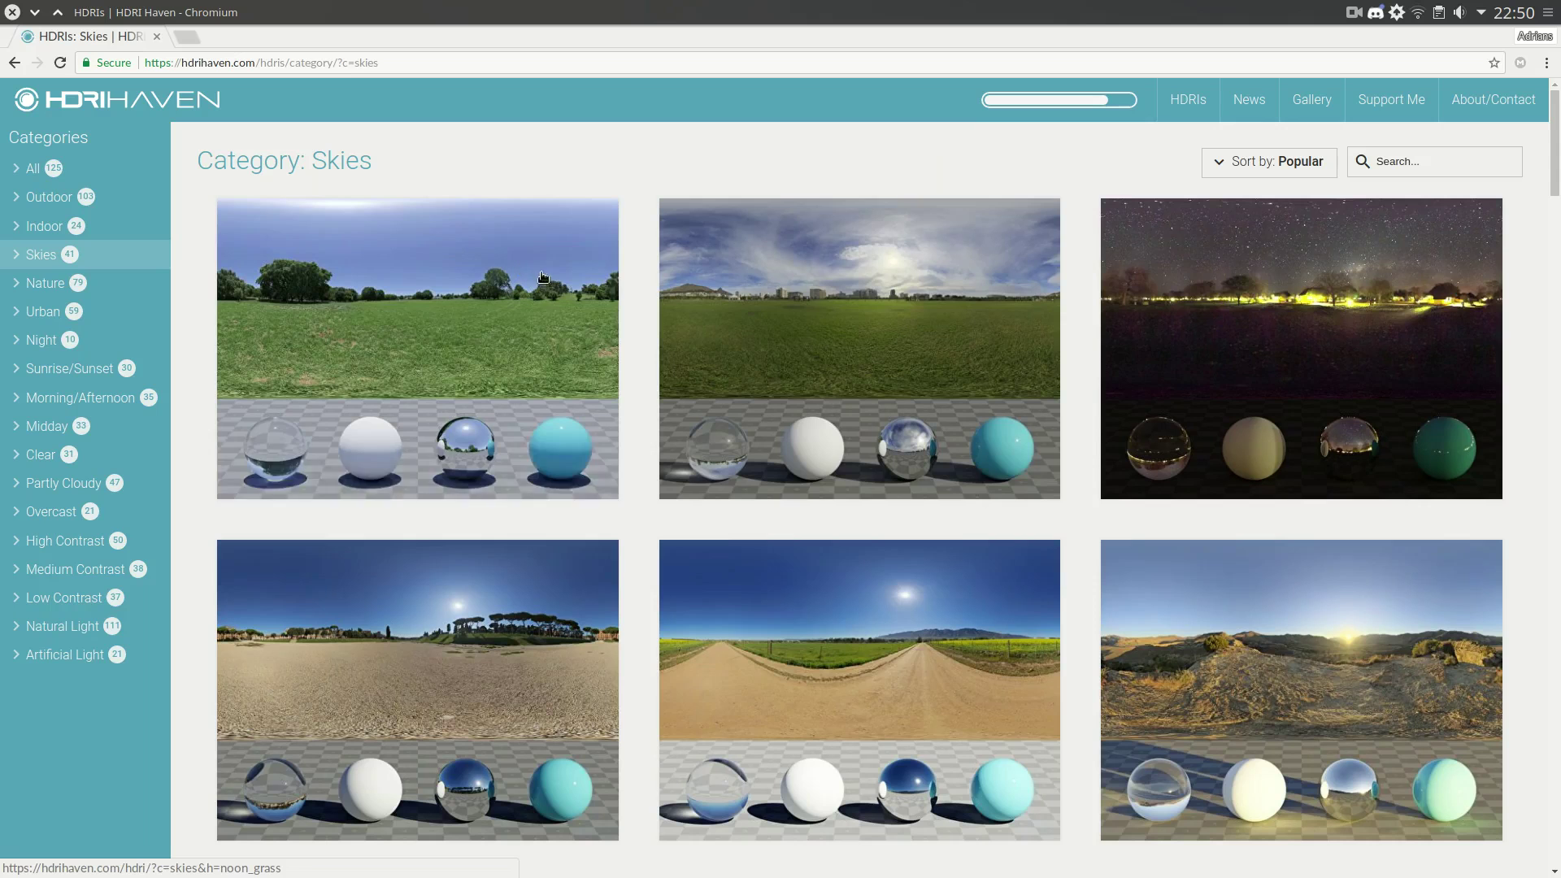
# - Browse the HDRIs in the Skies category and open the Kiara 8 Sunset page
pyautogui.scroll(-7, 711, 368)
pyautogui.scroll(-10, 712, 369)
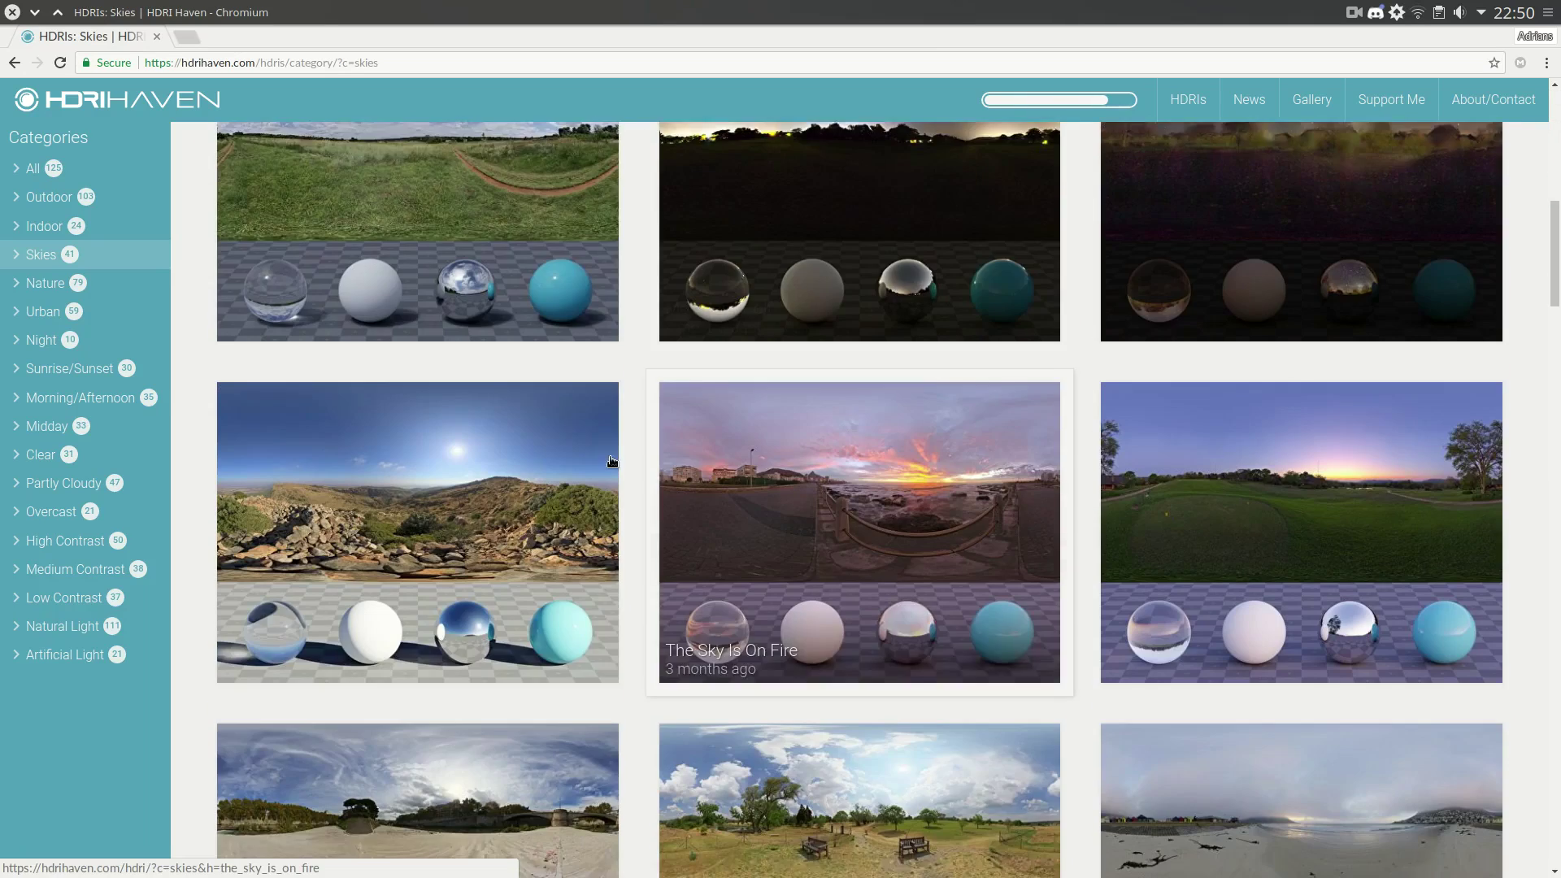
pyautogui.scroll(14, 932, 637)
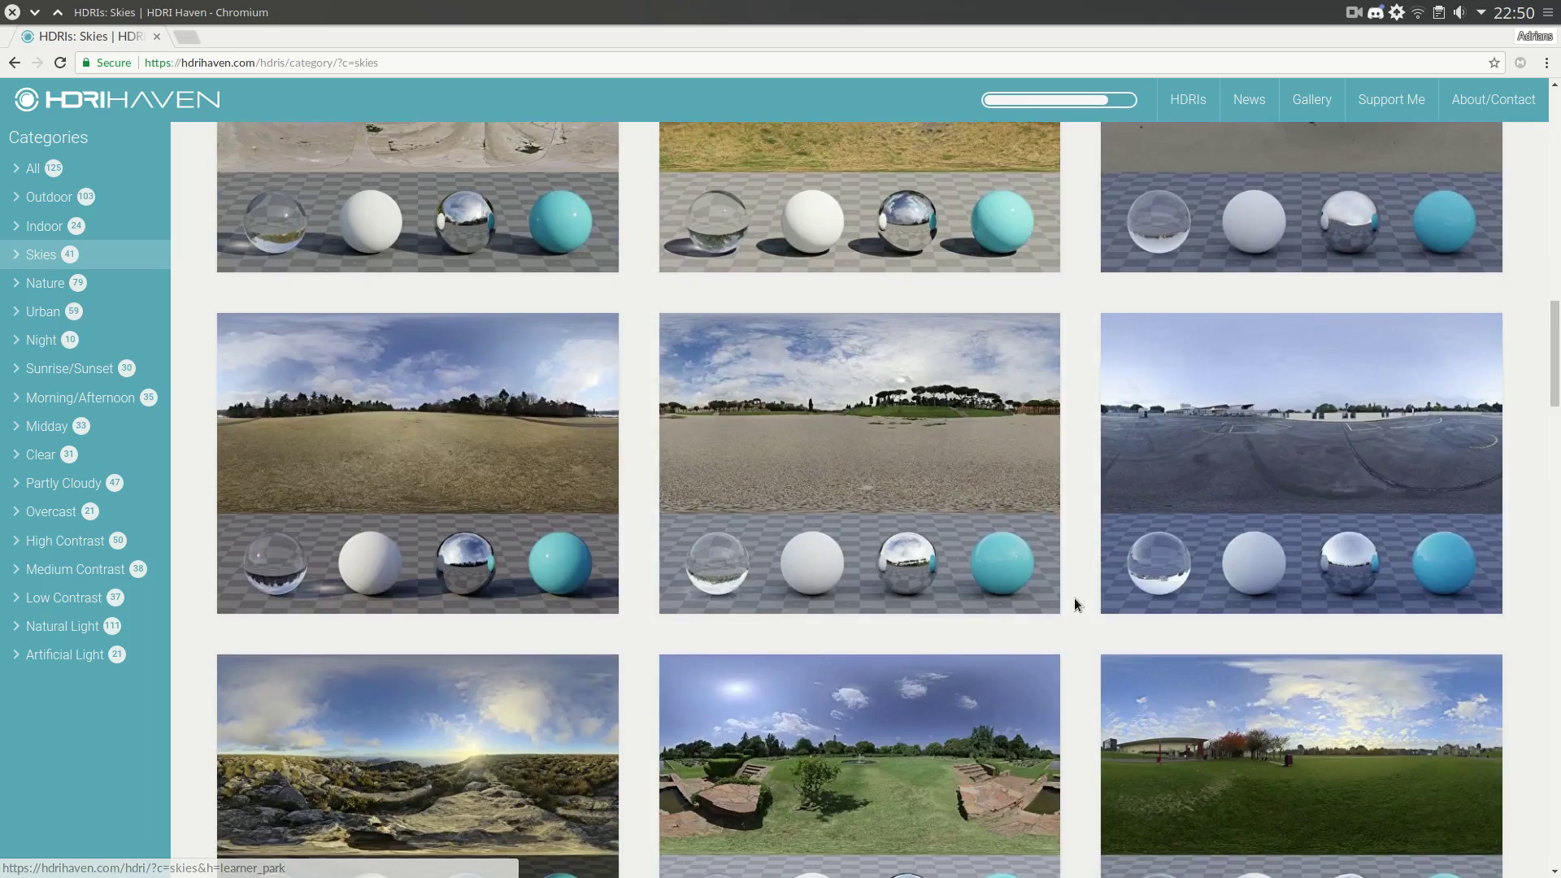
pyautogui.scroll(3, 1113, 563)
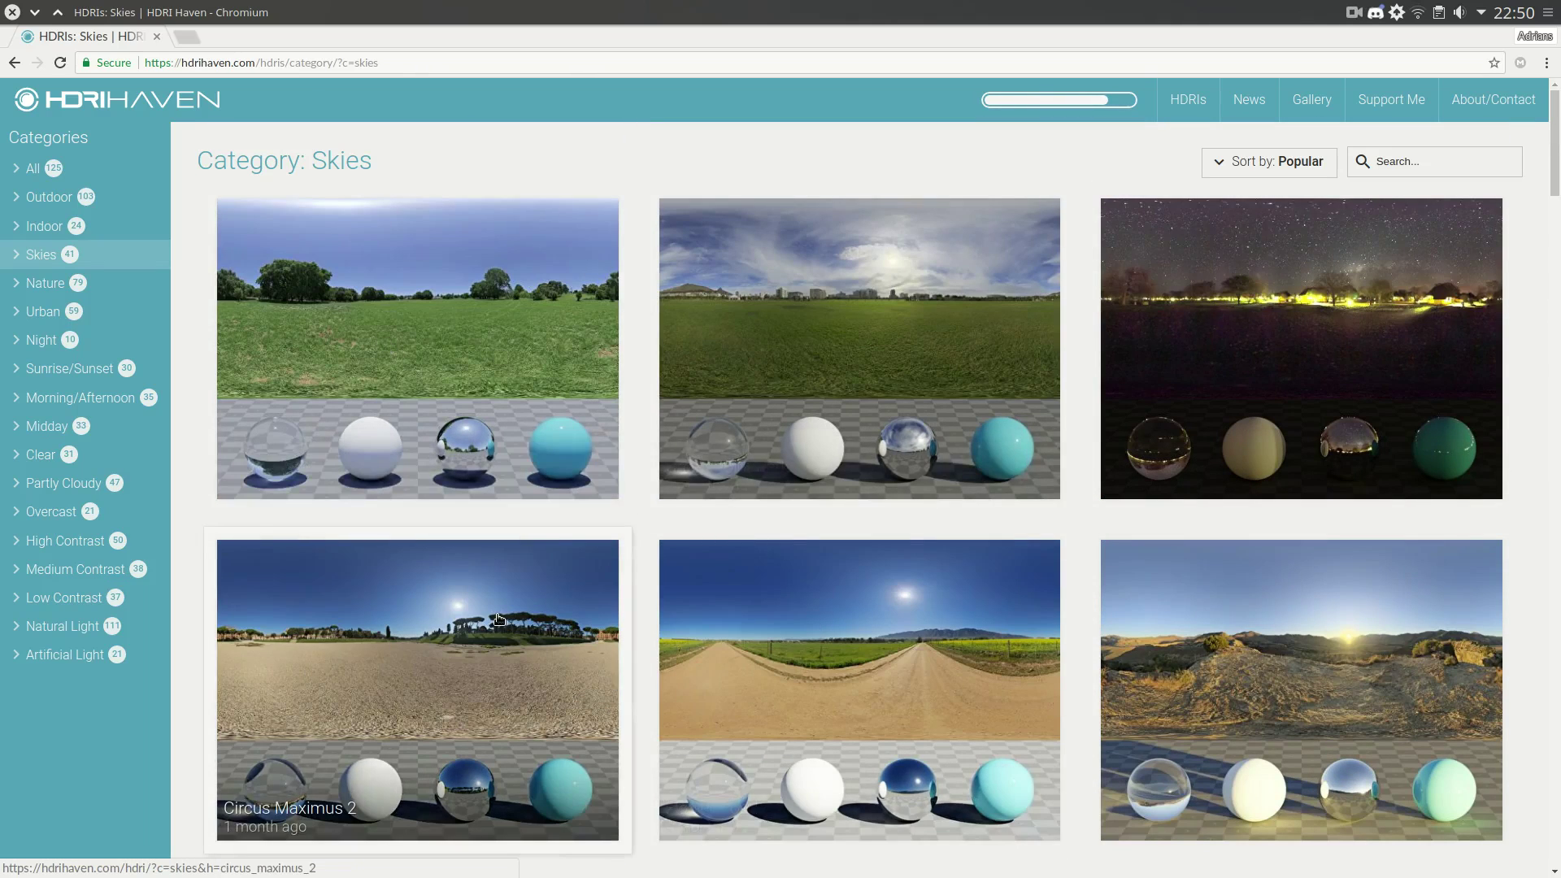
pyautogui.scroll(-3, 544, 607)
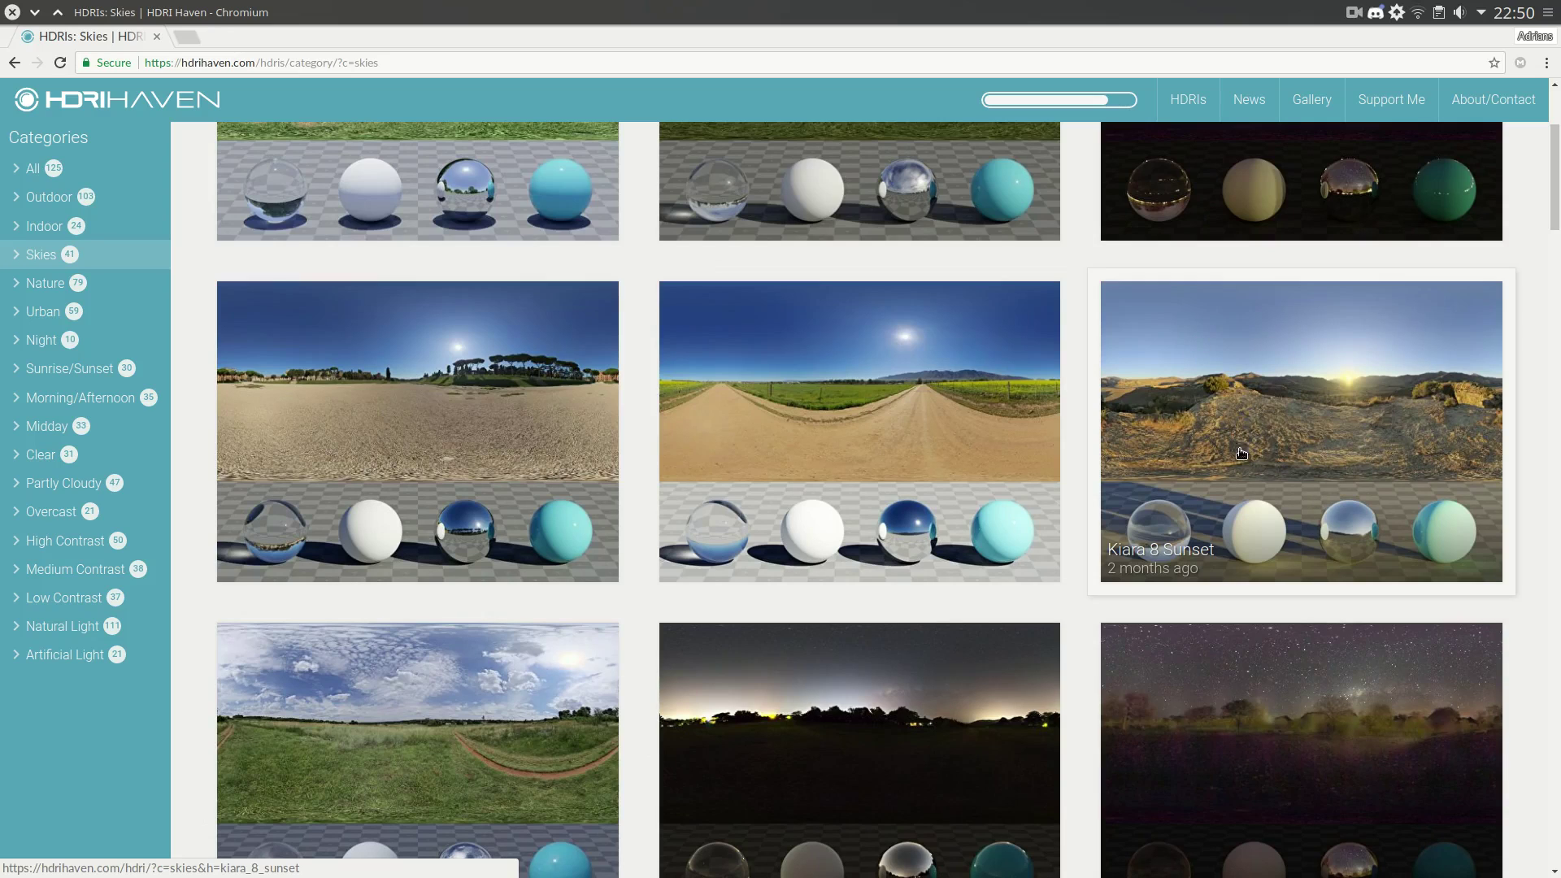
pyautogui.click(1374, 476)
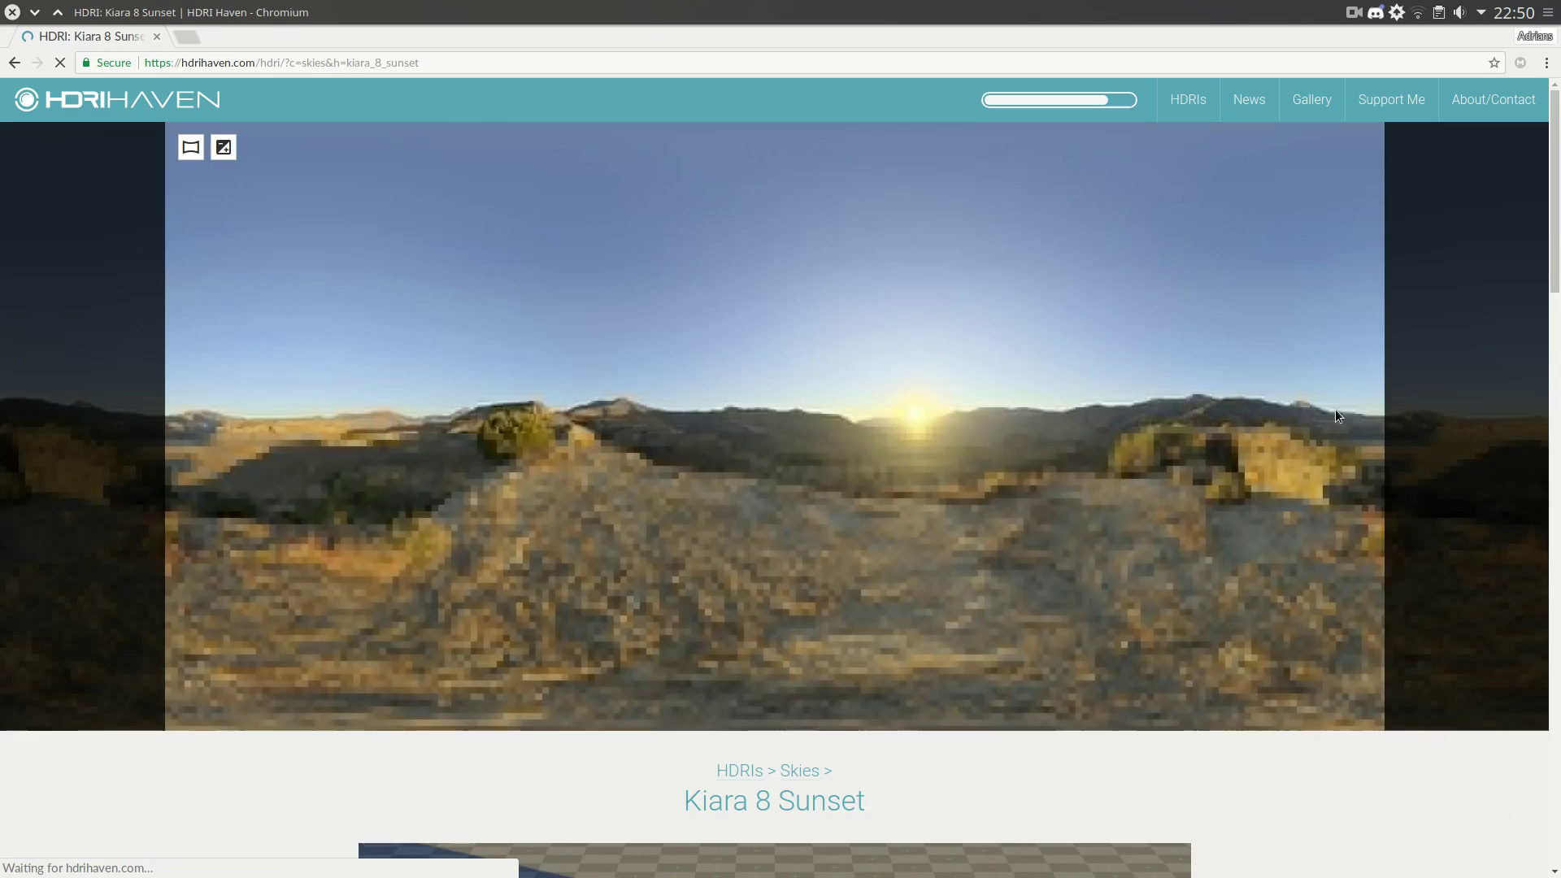
# - Examine the download resolutions, info and backplates offered for the Kiara 8 Sunset HDRI
pyautogui.scroll(-1, 811, 408)
pyautogui.scroll(-12, 1214, 523)
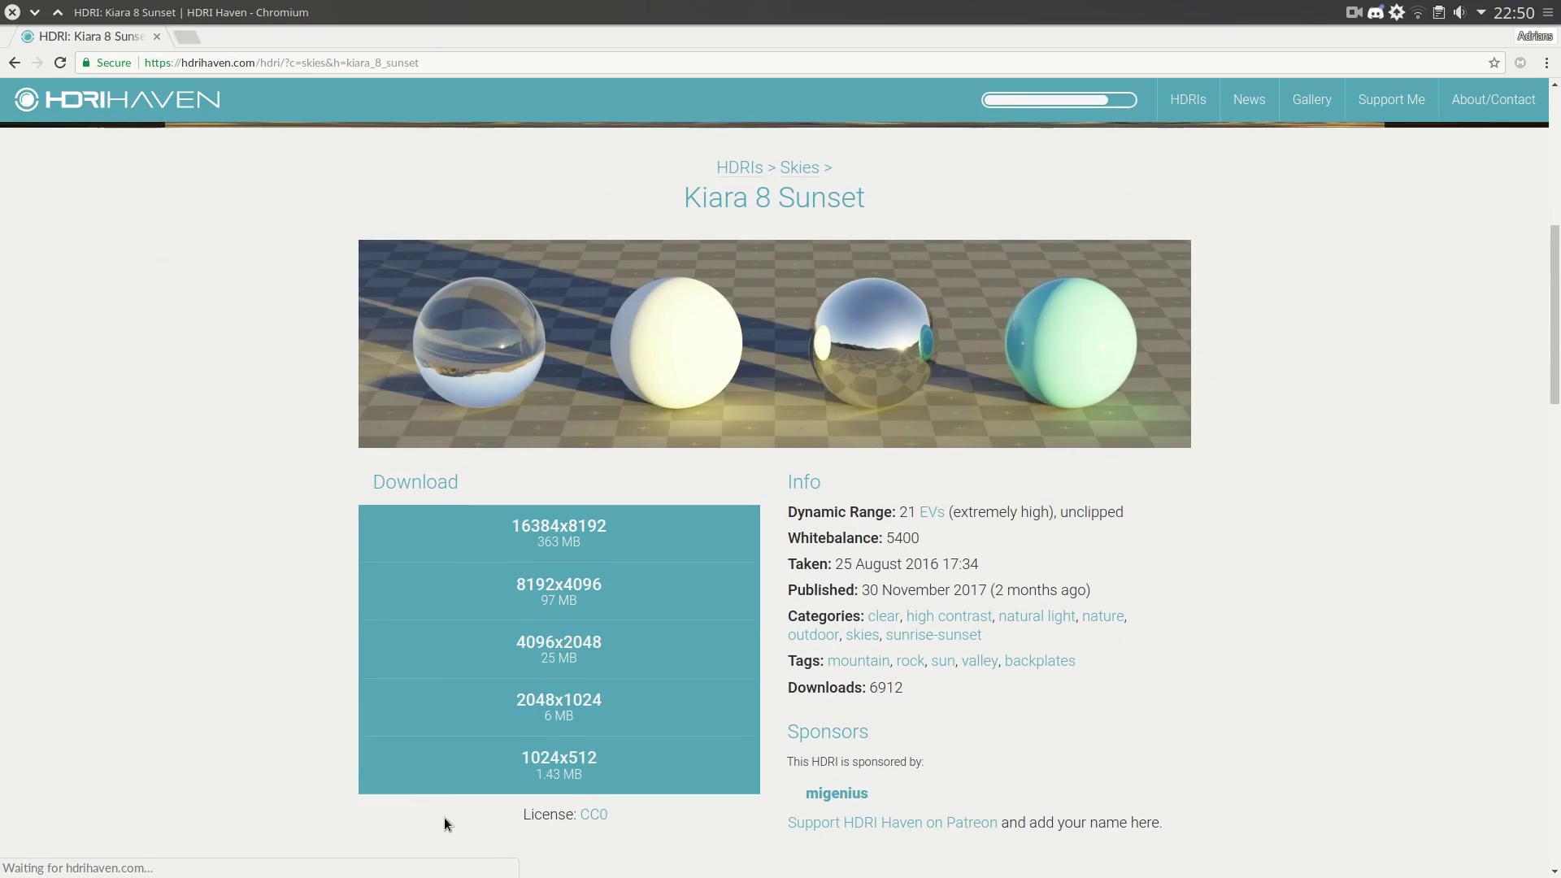
pyautogui.scroll(-3, 553, 750)
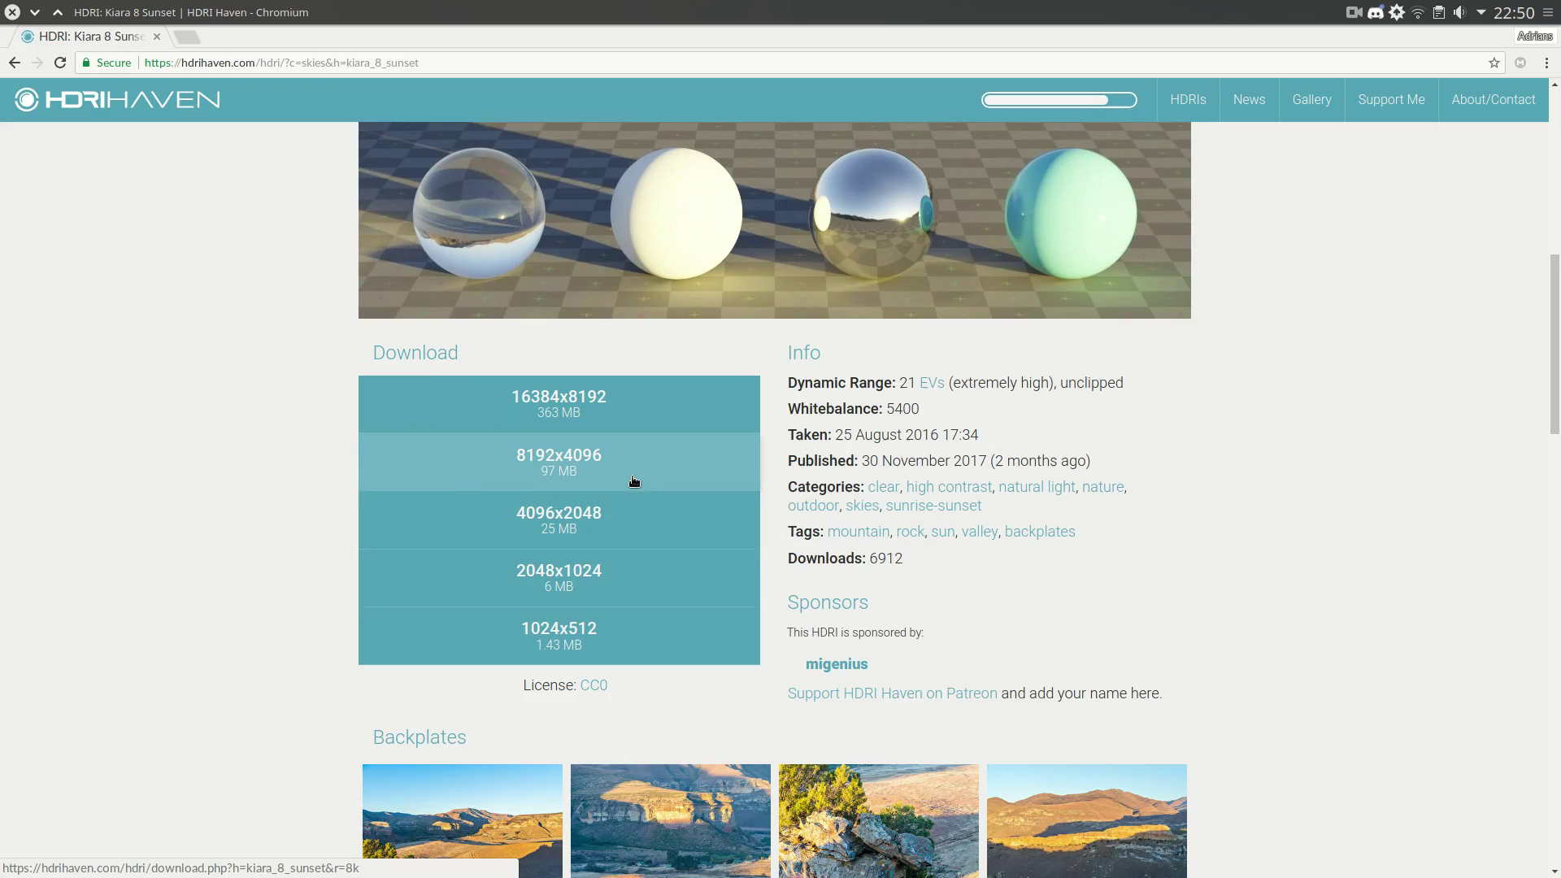
pyautogui.scroll(3, 262, 446)
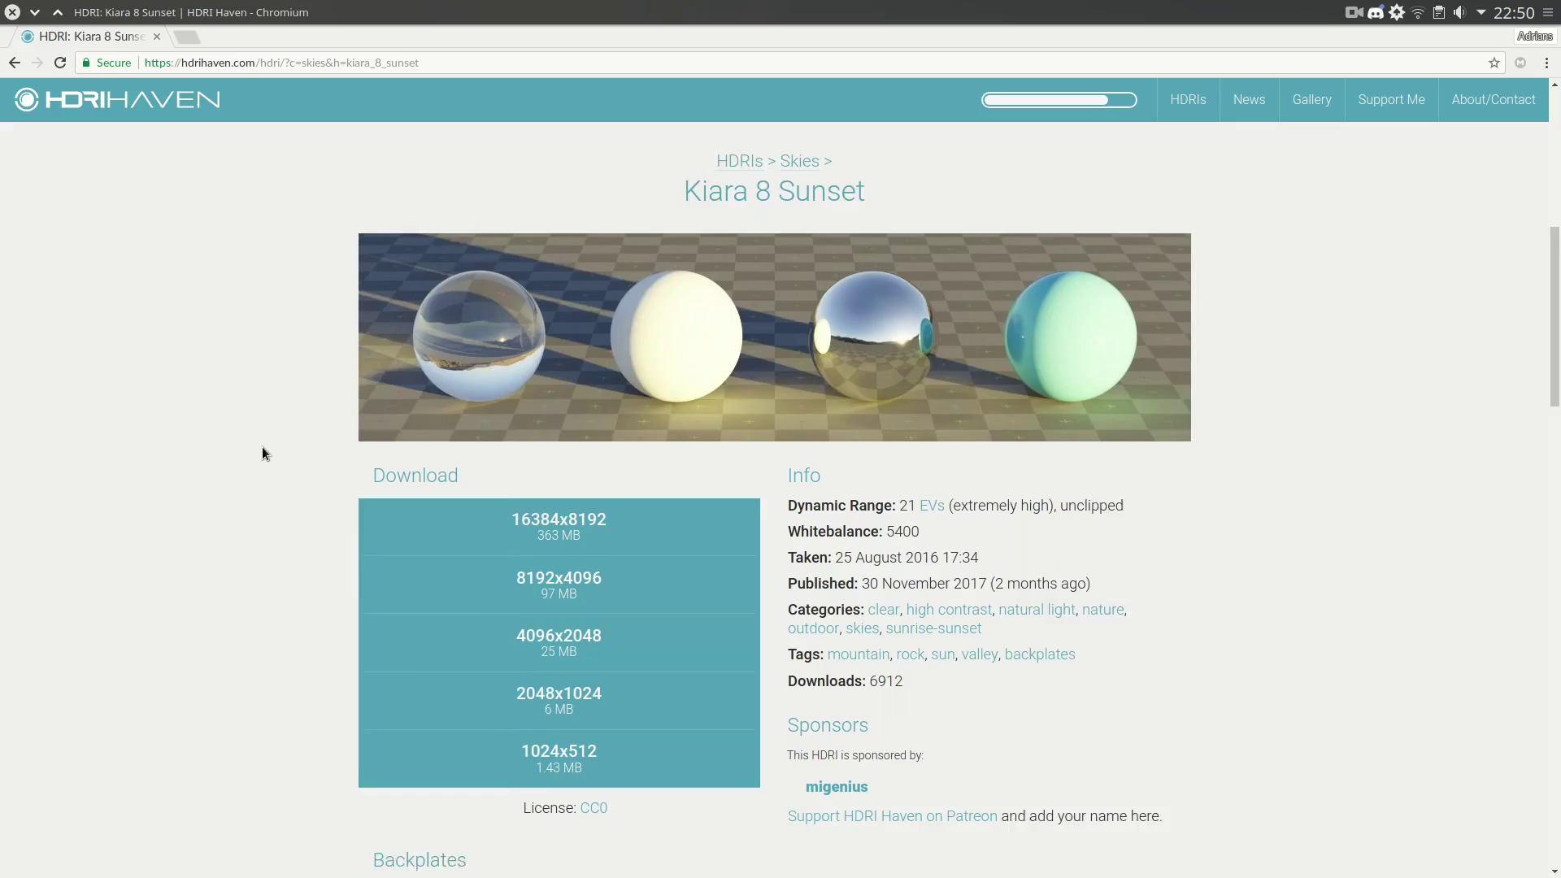
pyautogui.scroll(-8, 295, 366)
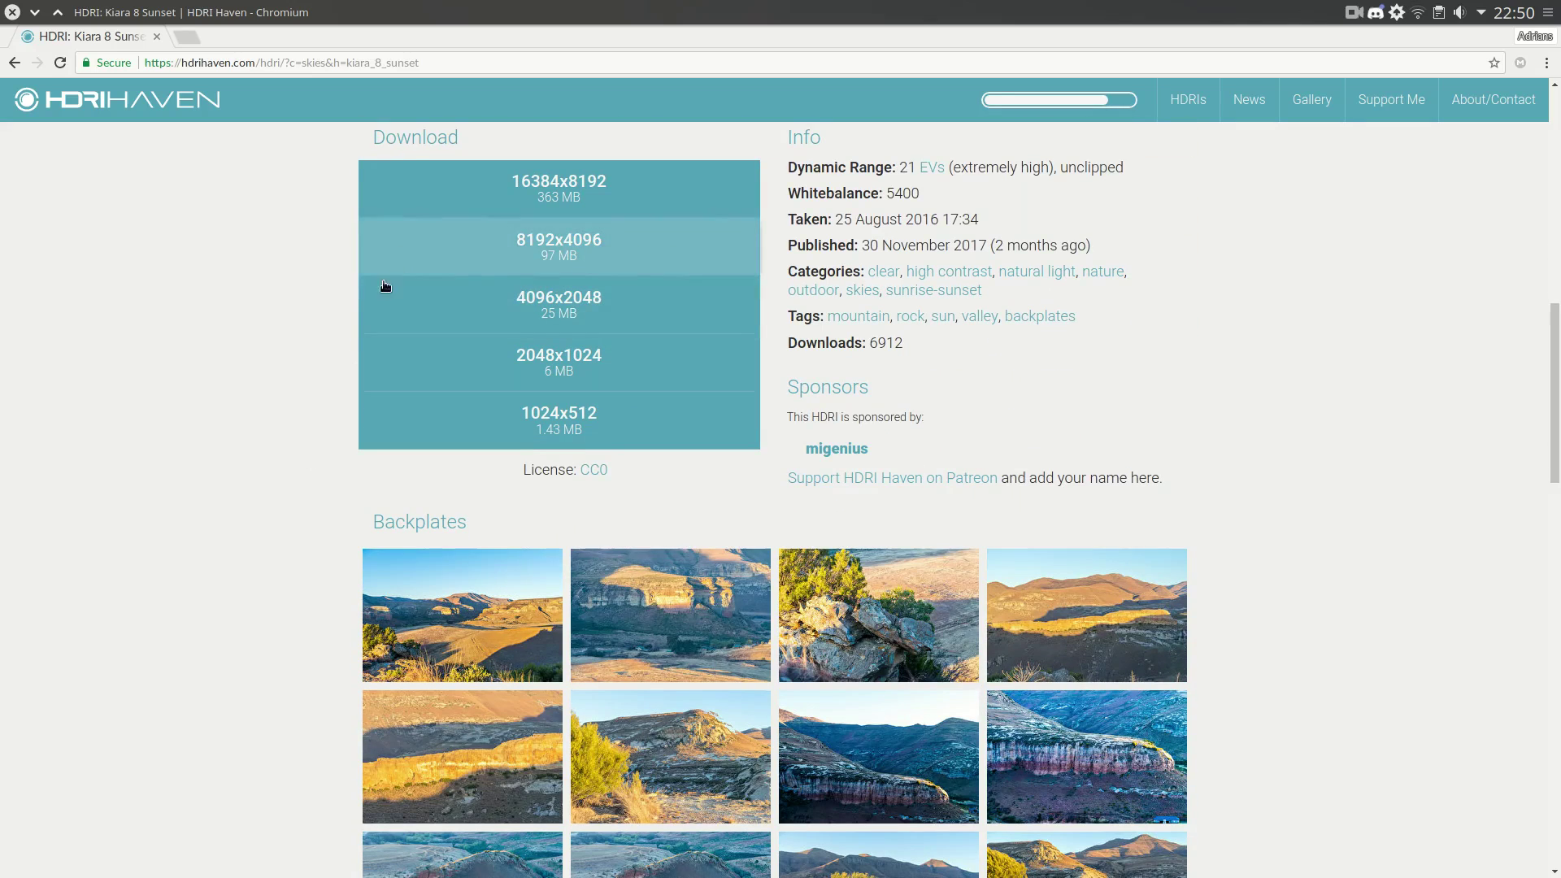
pyautogui.scroll(-3, 306, 577)
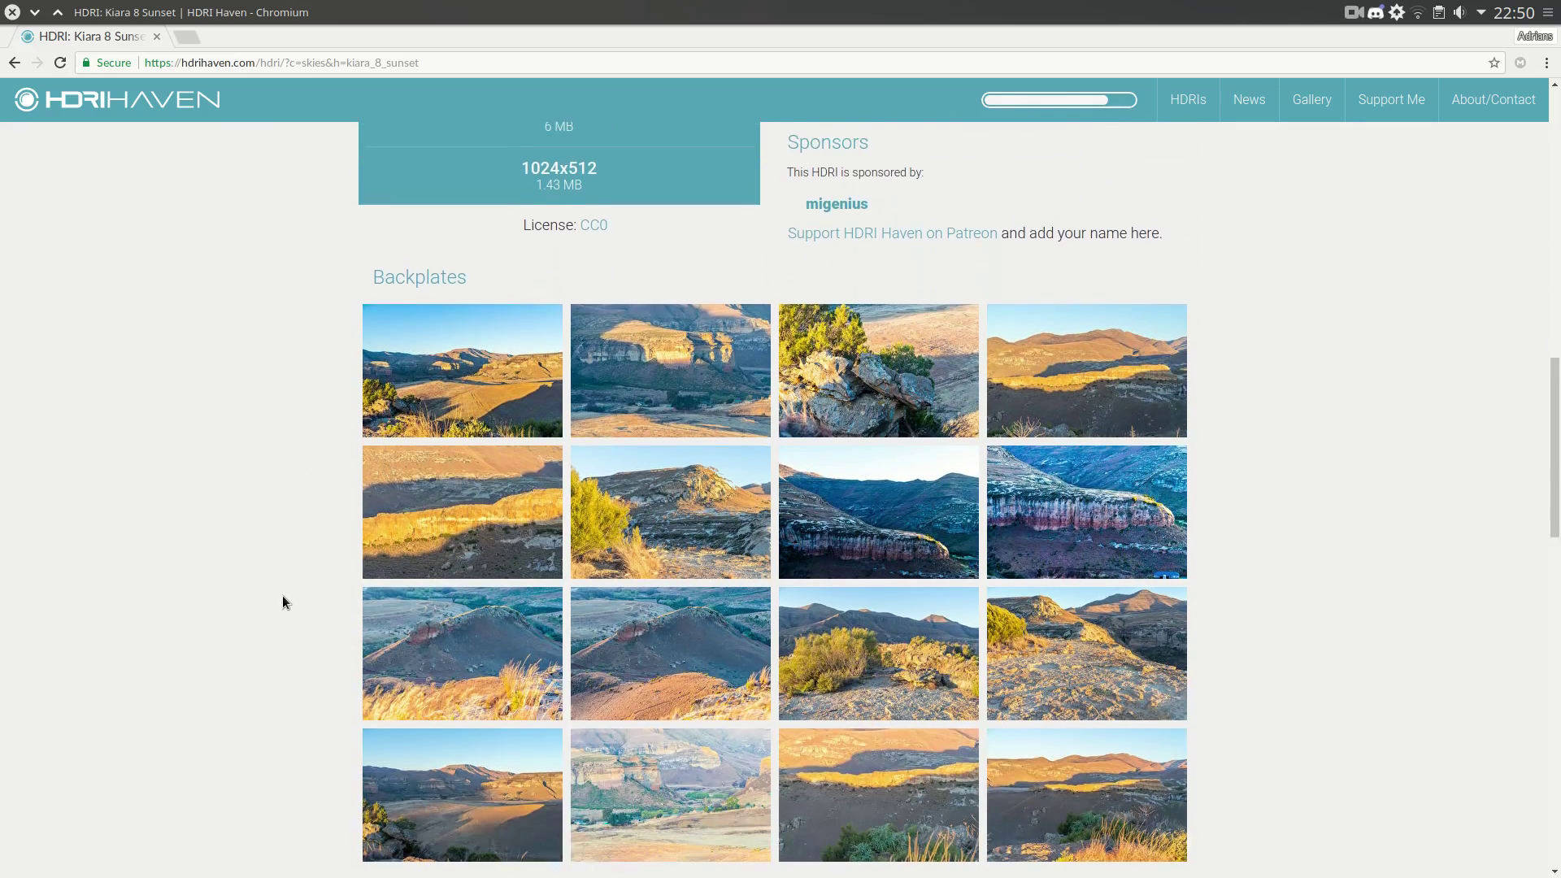
pyautogui.scroll(5, 282, 595)
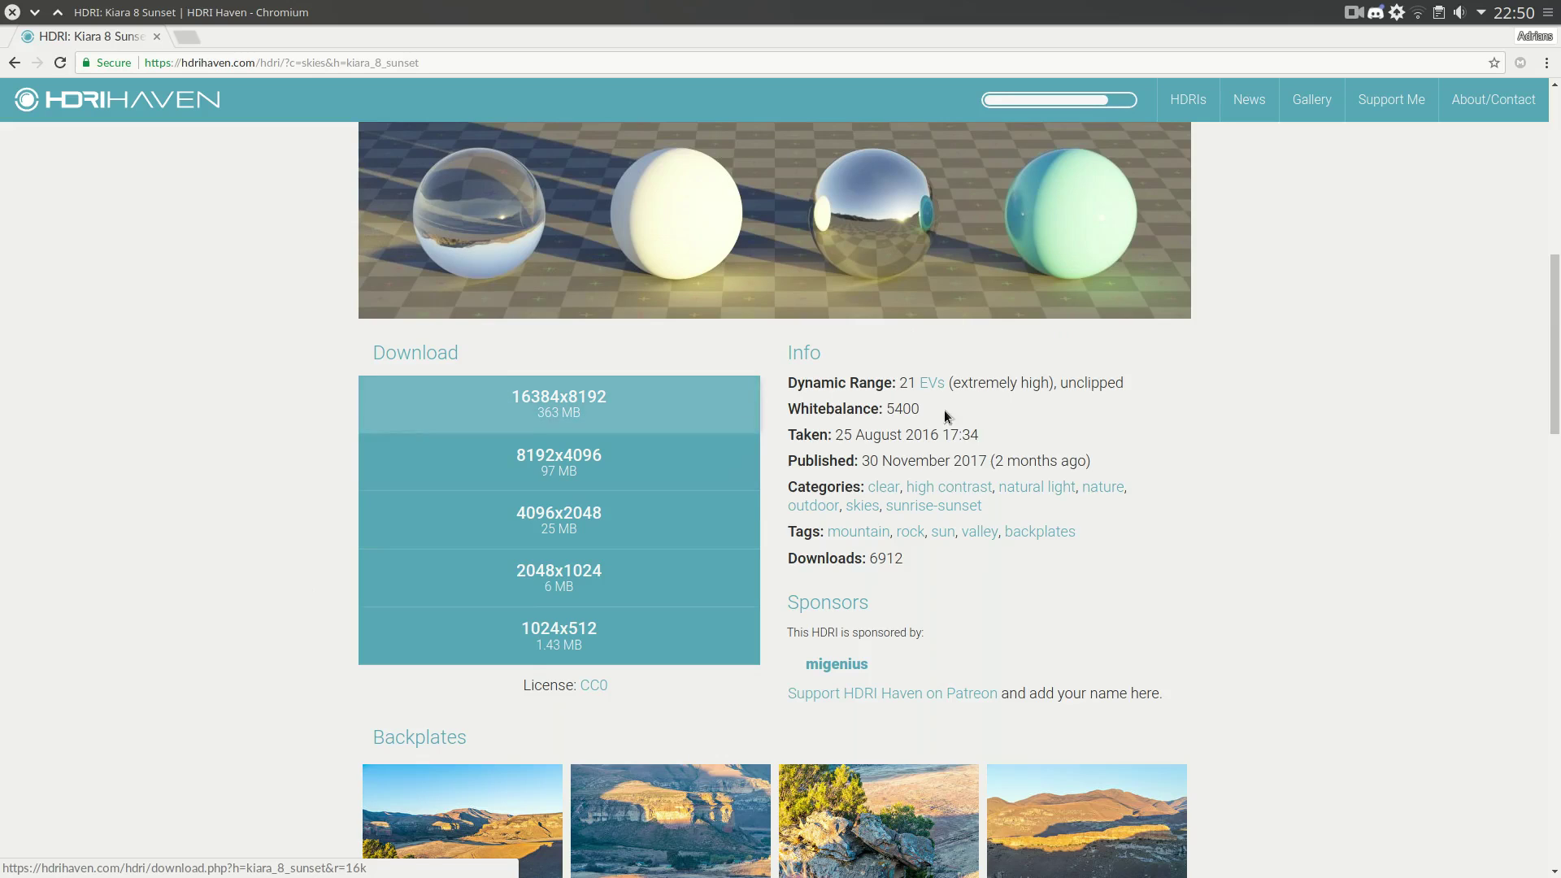
pyautogui.scroll(-3, 314, 392)
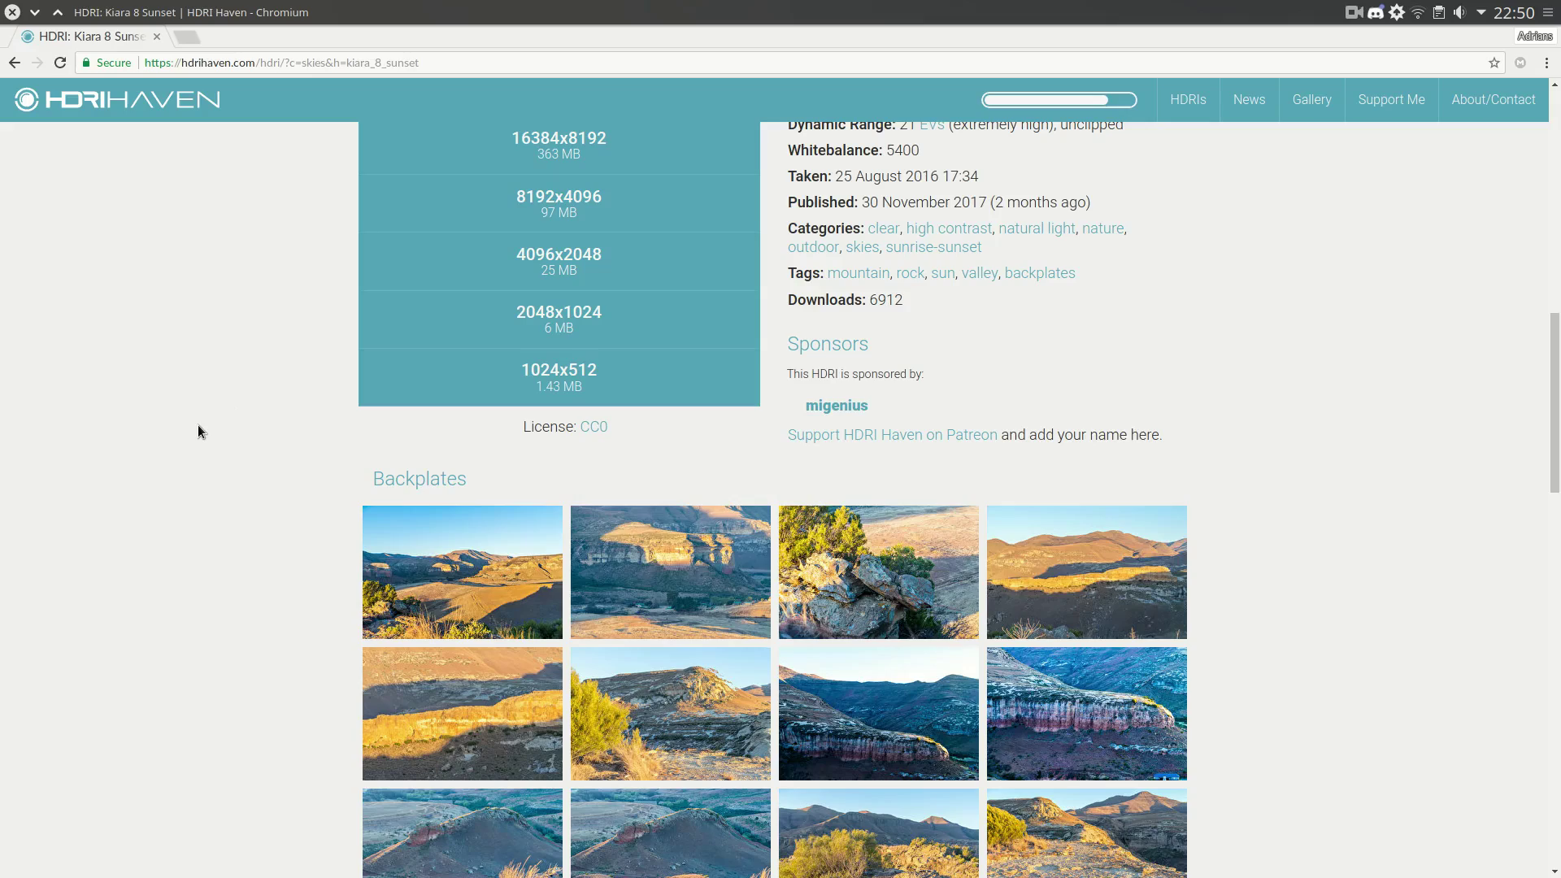
pyautogui.scroll(-4, 291, 462)
pyautogui.scroll(1, 290, 444)
pyautogui.scroll(-4, 276, 455)
pyautogui.scroll(11, 275, 462)
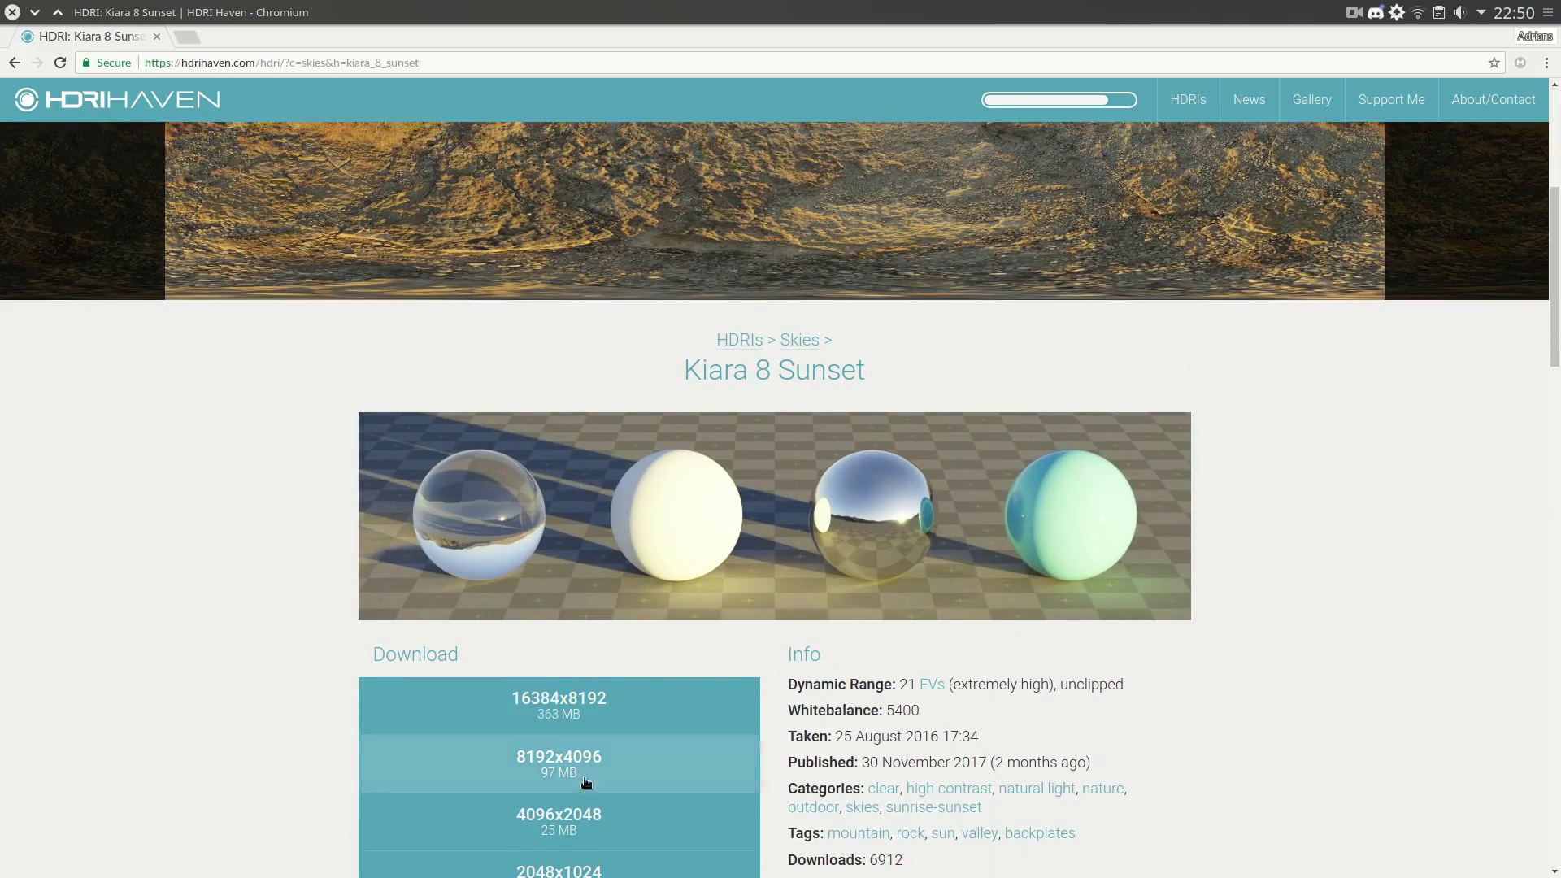
pyautogui.scroll(-3, 535, 857)
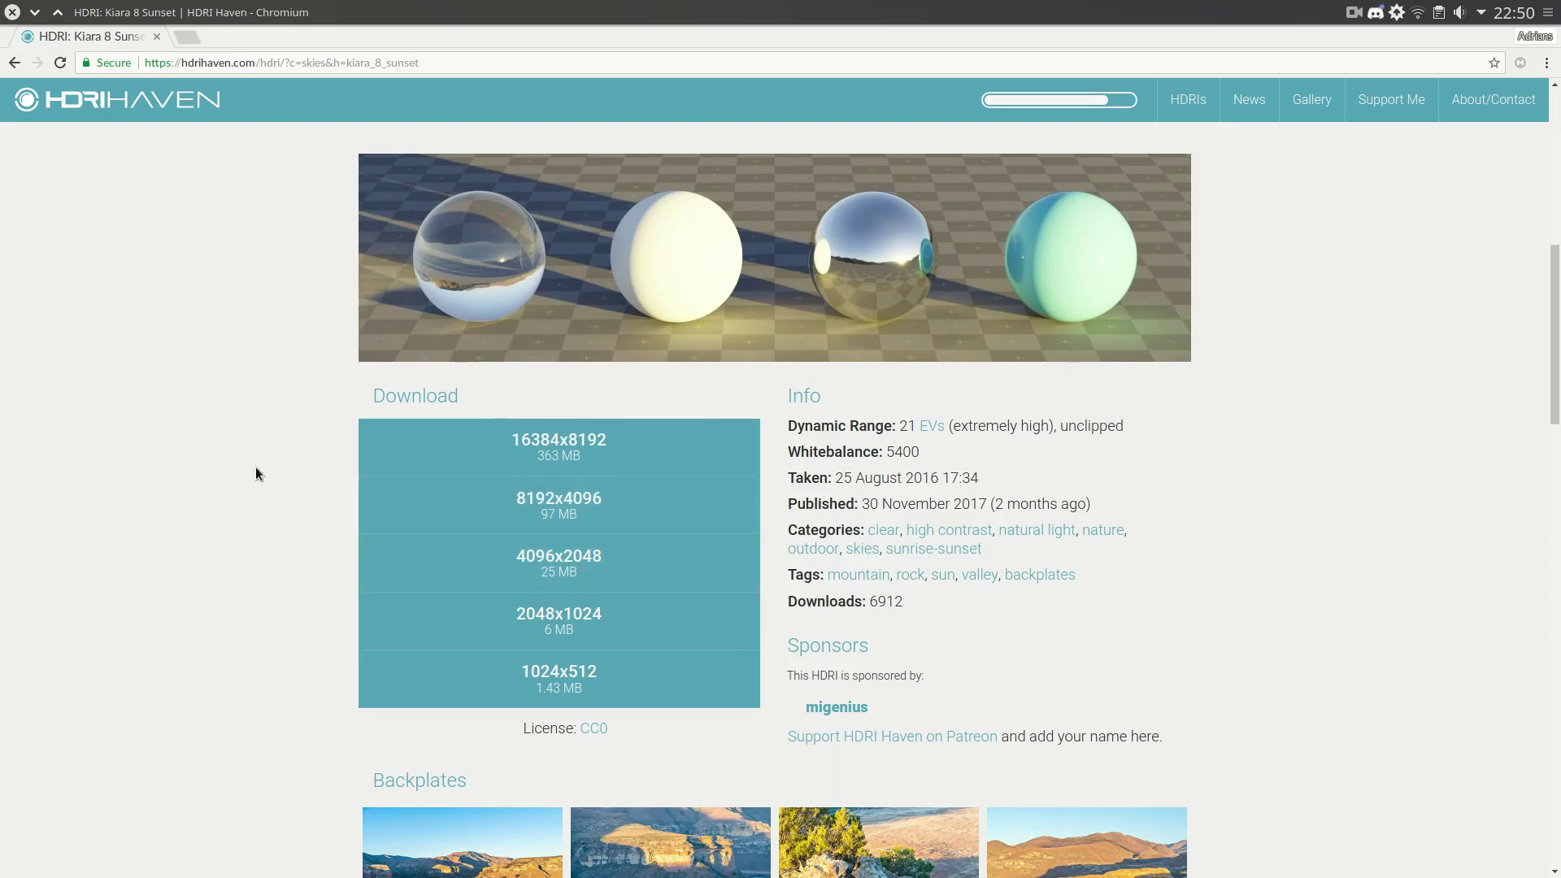
pyautogui.scroll(4, 266, 446)
pyautogui.scroll(5, 265, 446)
# - Return to the Skies category and look through its sunset, night and daytime HDRIs
pyautogui.hotkey('alt', 'Left')
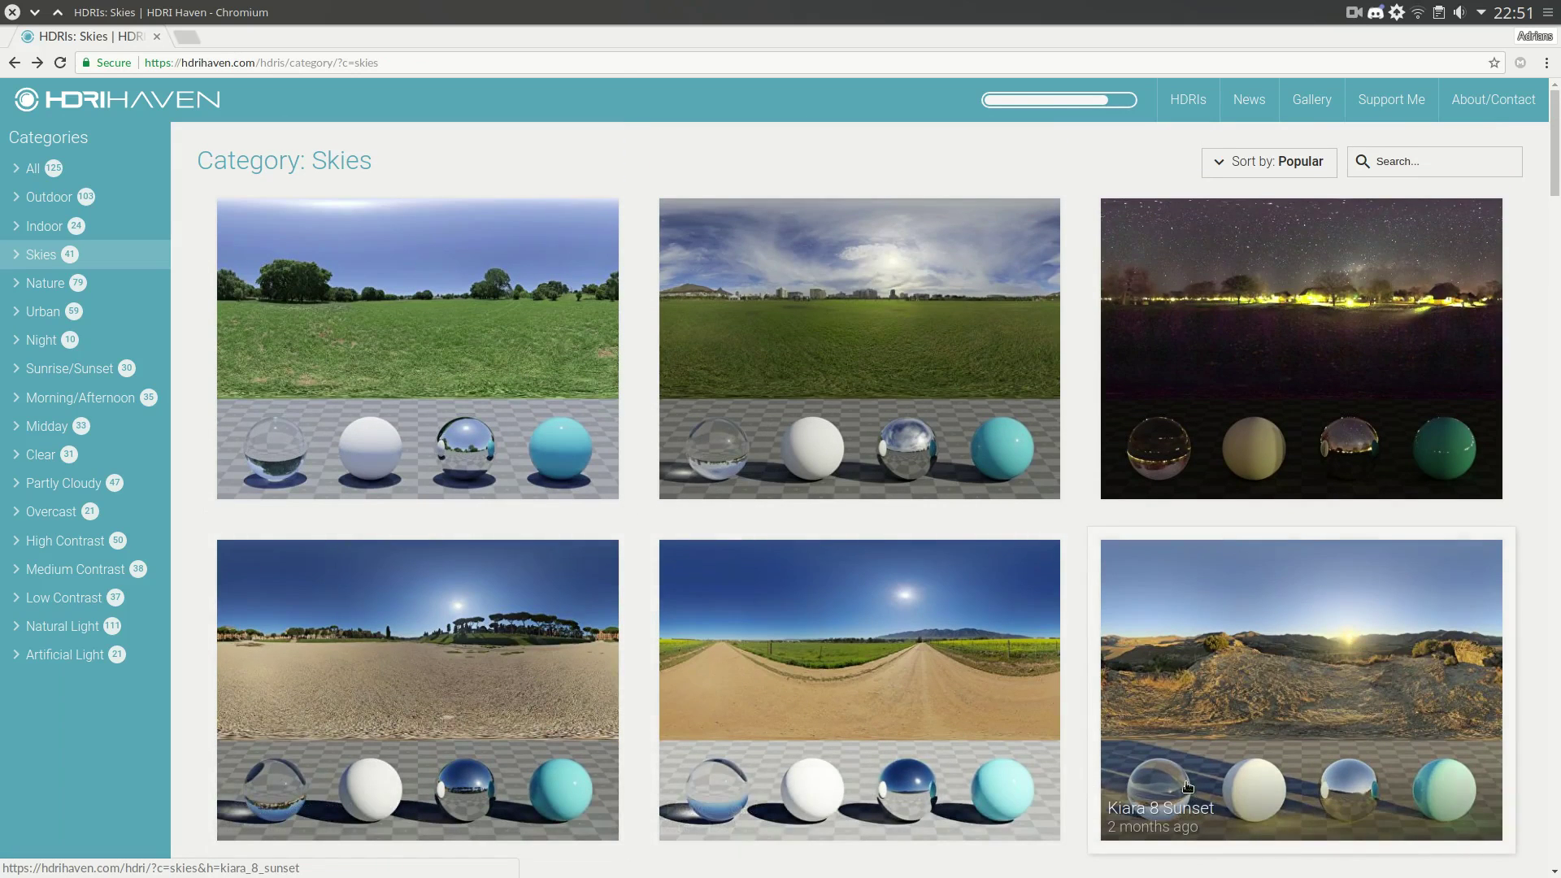
pyautogui.scroll(-5, 1189, 792)
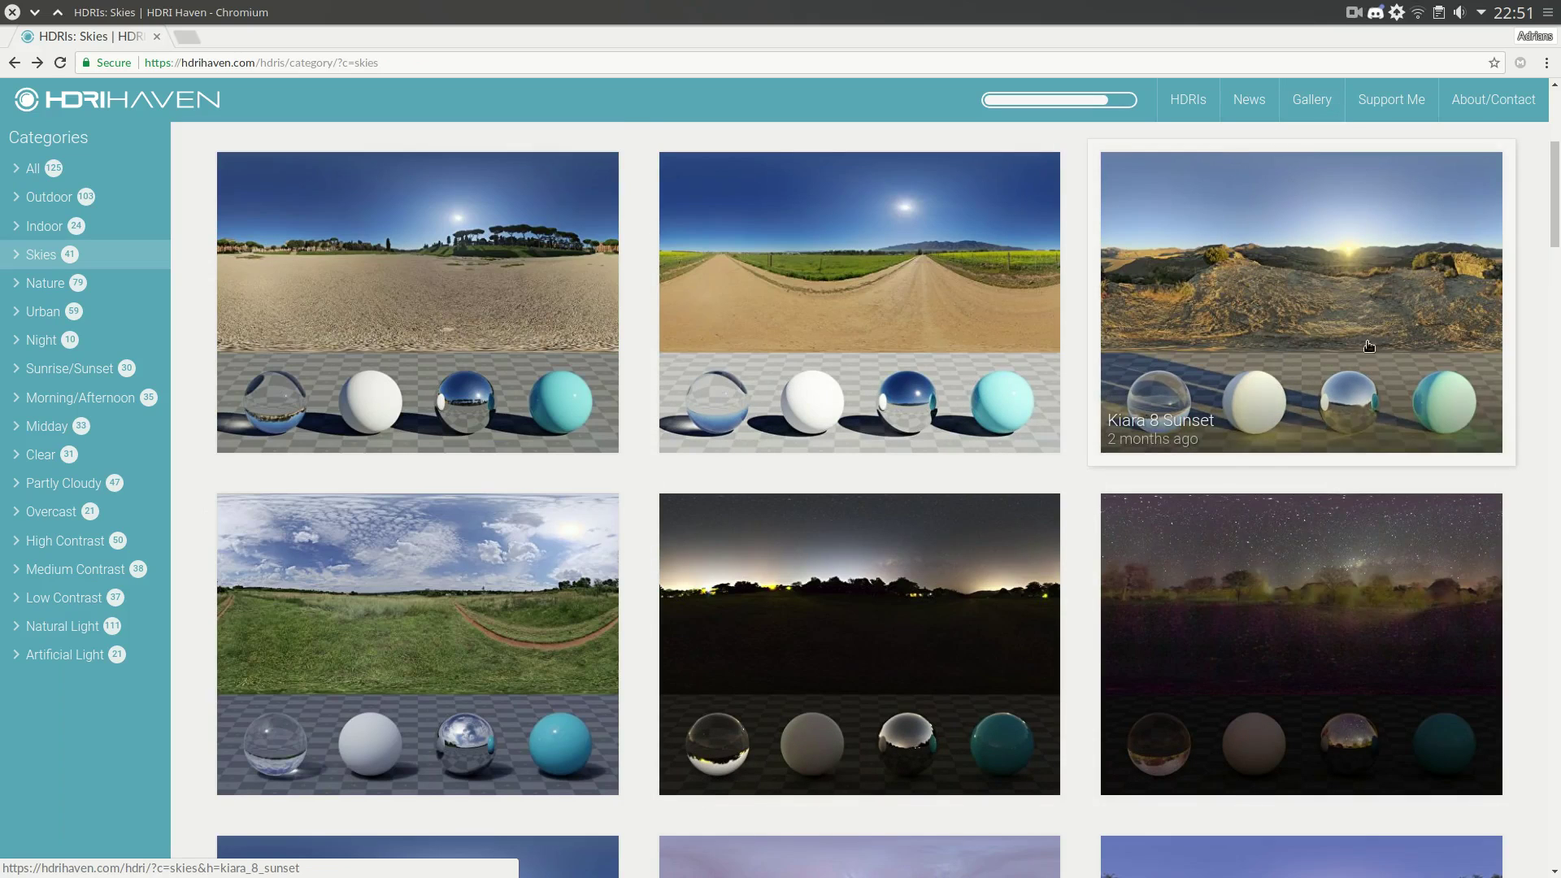
pyautogui.scroll(3, 1297, 248)
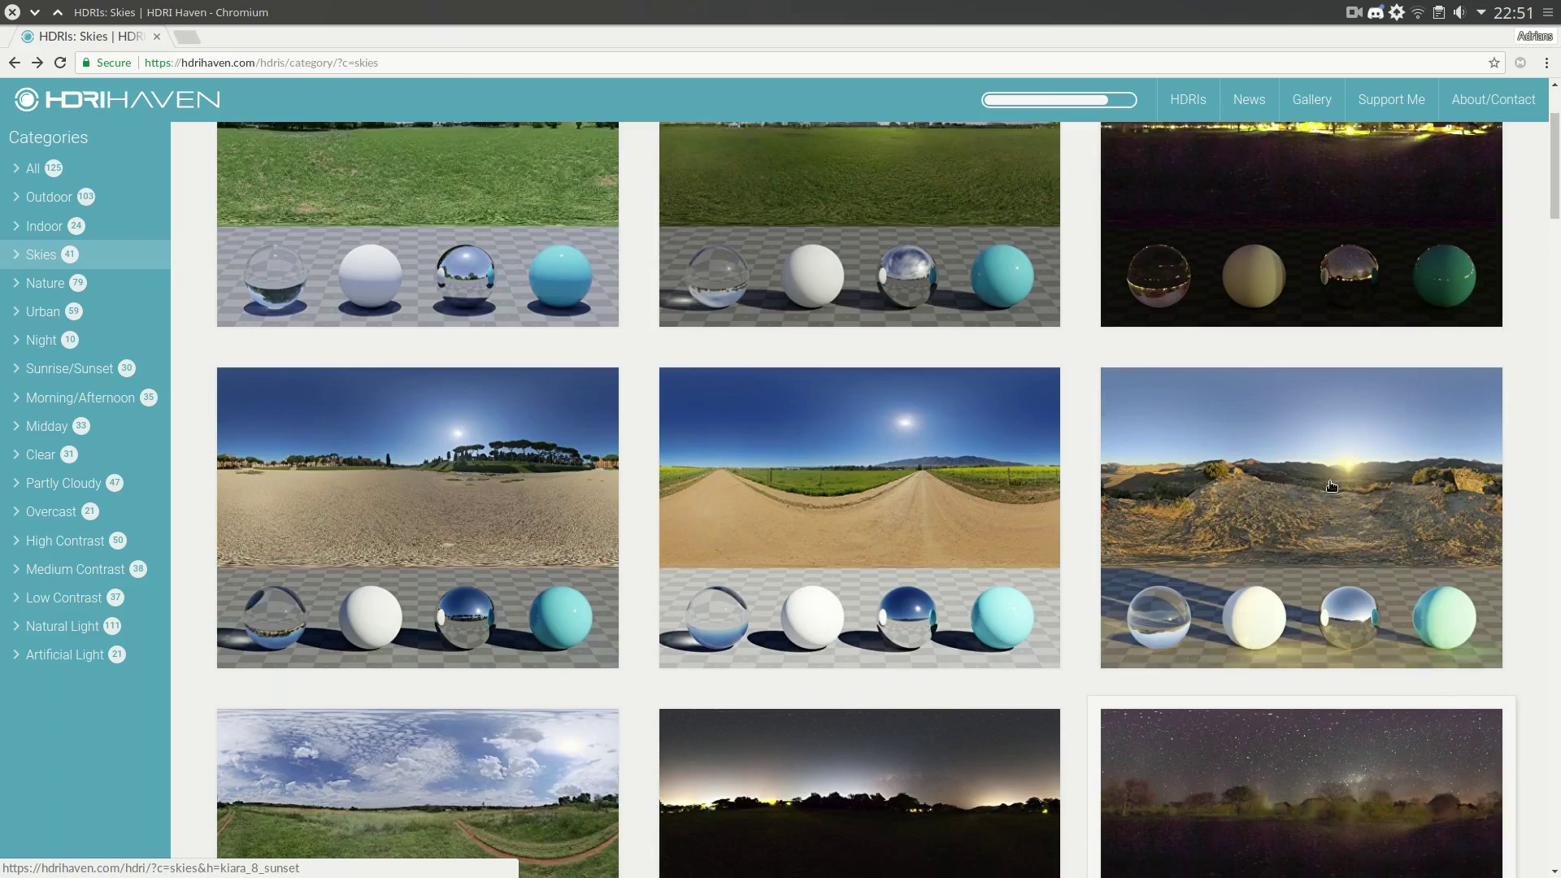
pyautogui.scroll(2, 1331, 487)
pyautogui.scroll(-1, 846, 349)
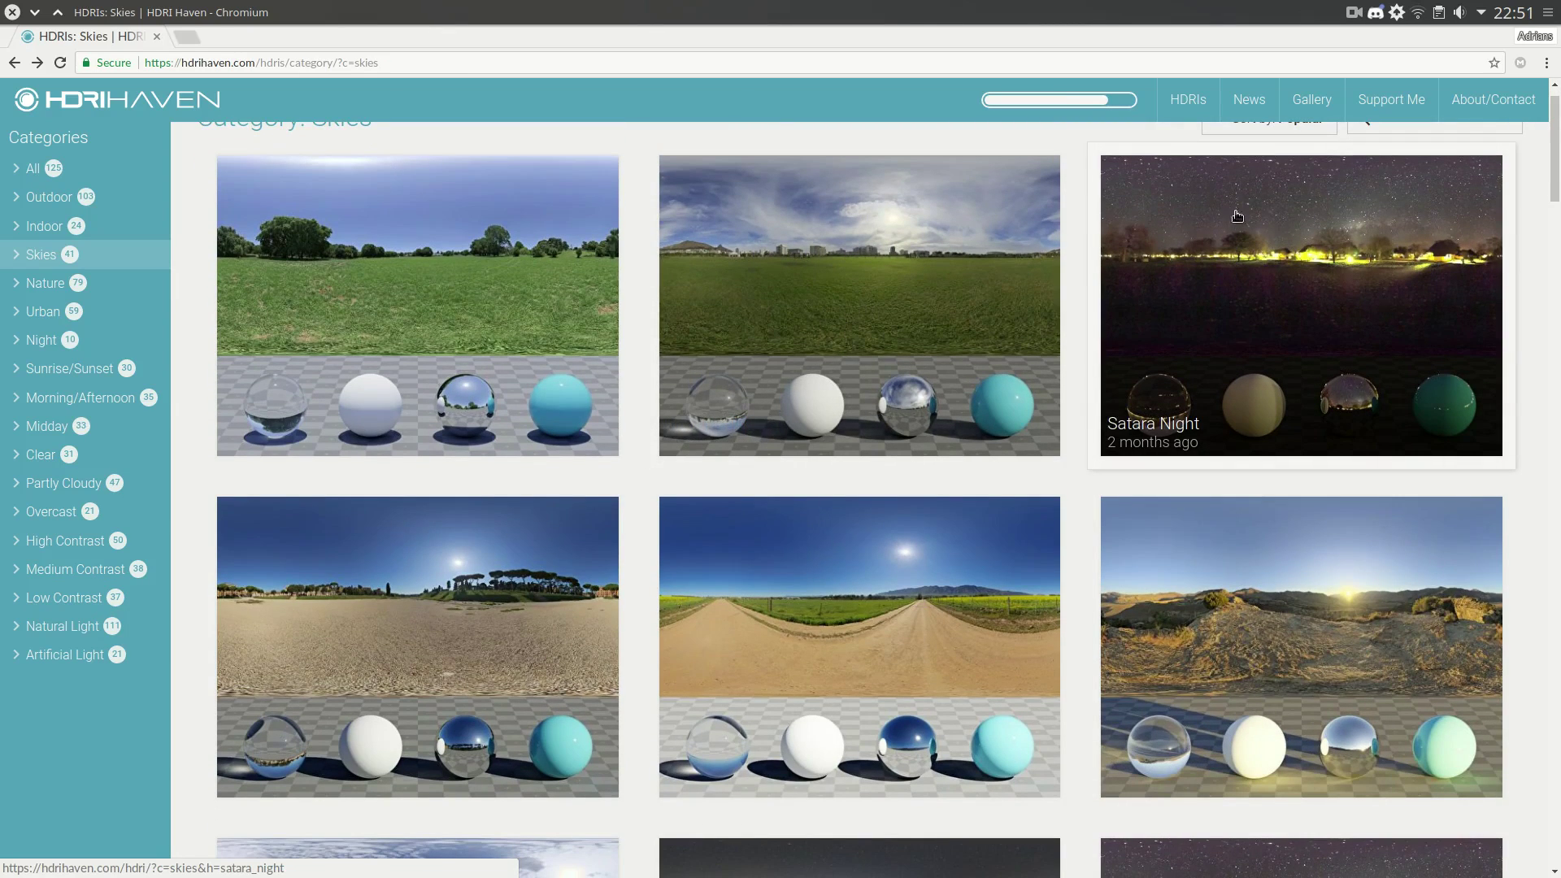
pyautogui.scroll(-6, 1244, 309)
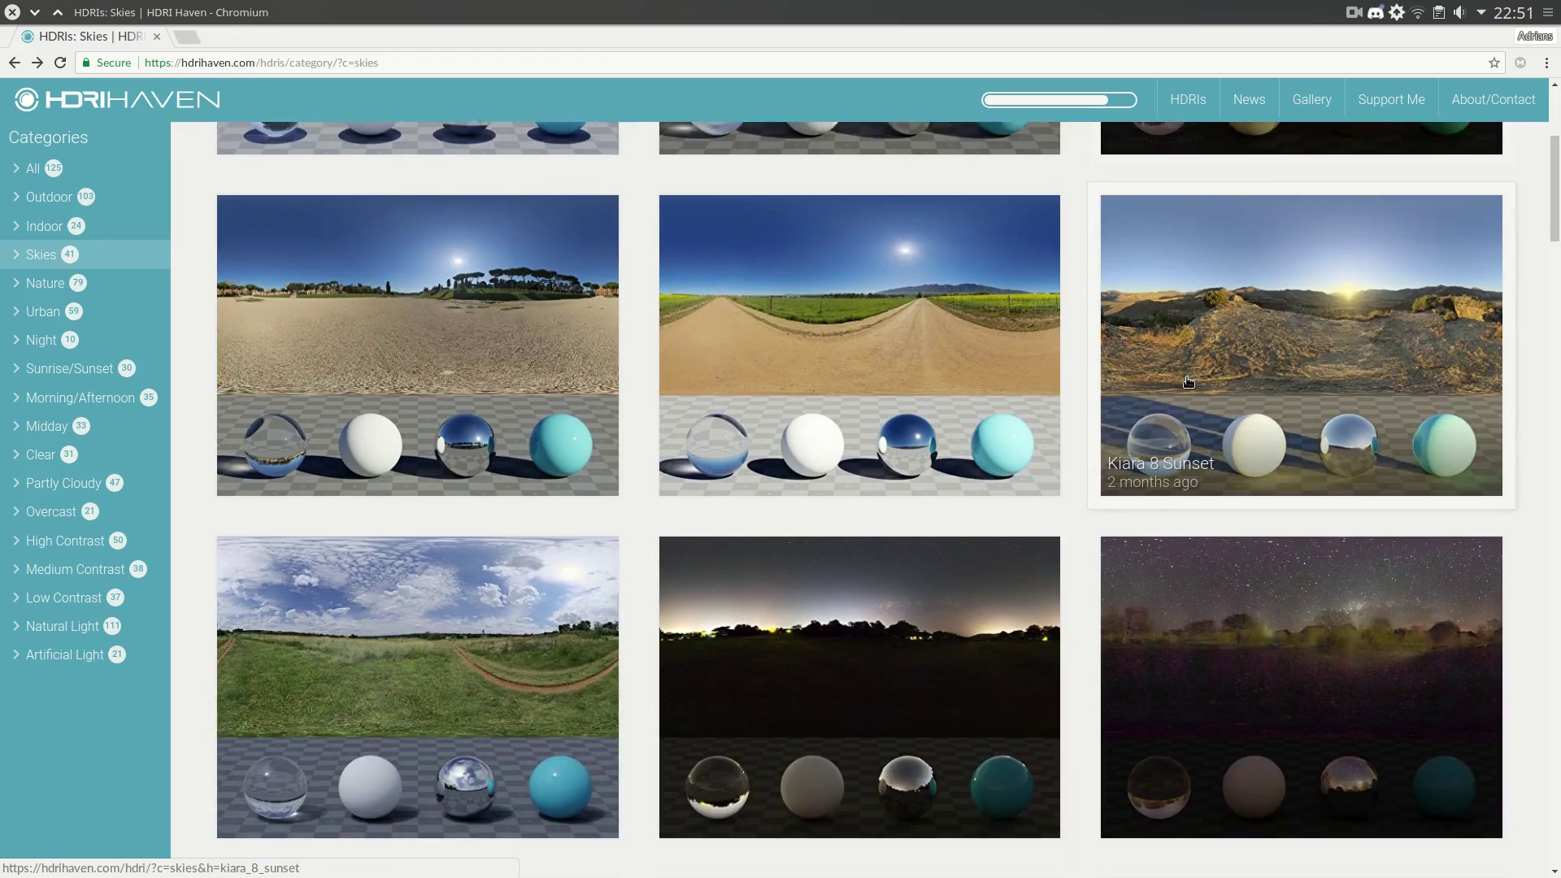
pyautogui.scroll(-1, 976, 488)
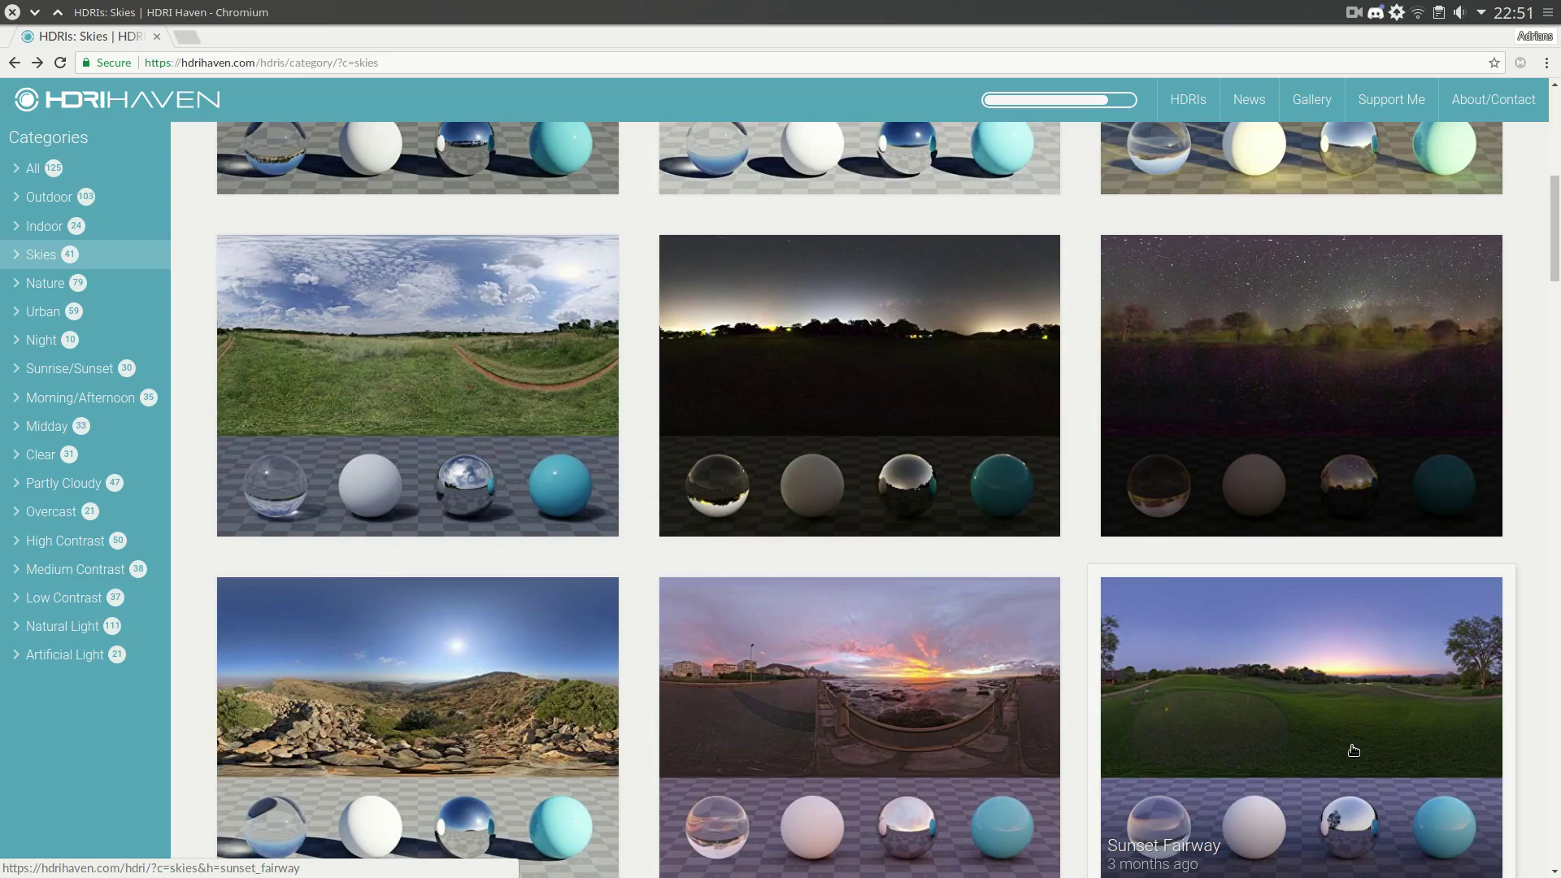
pyautogui.scroll(-4, 1134, 664)
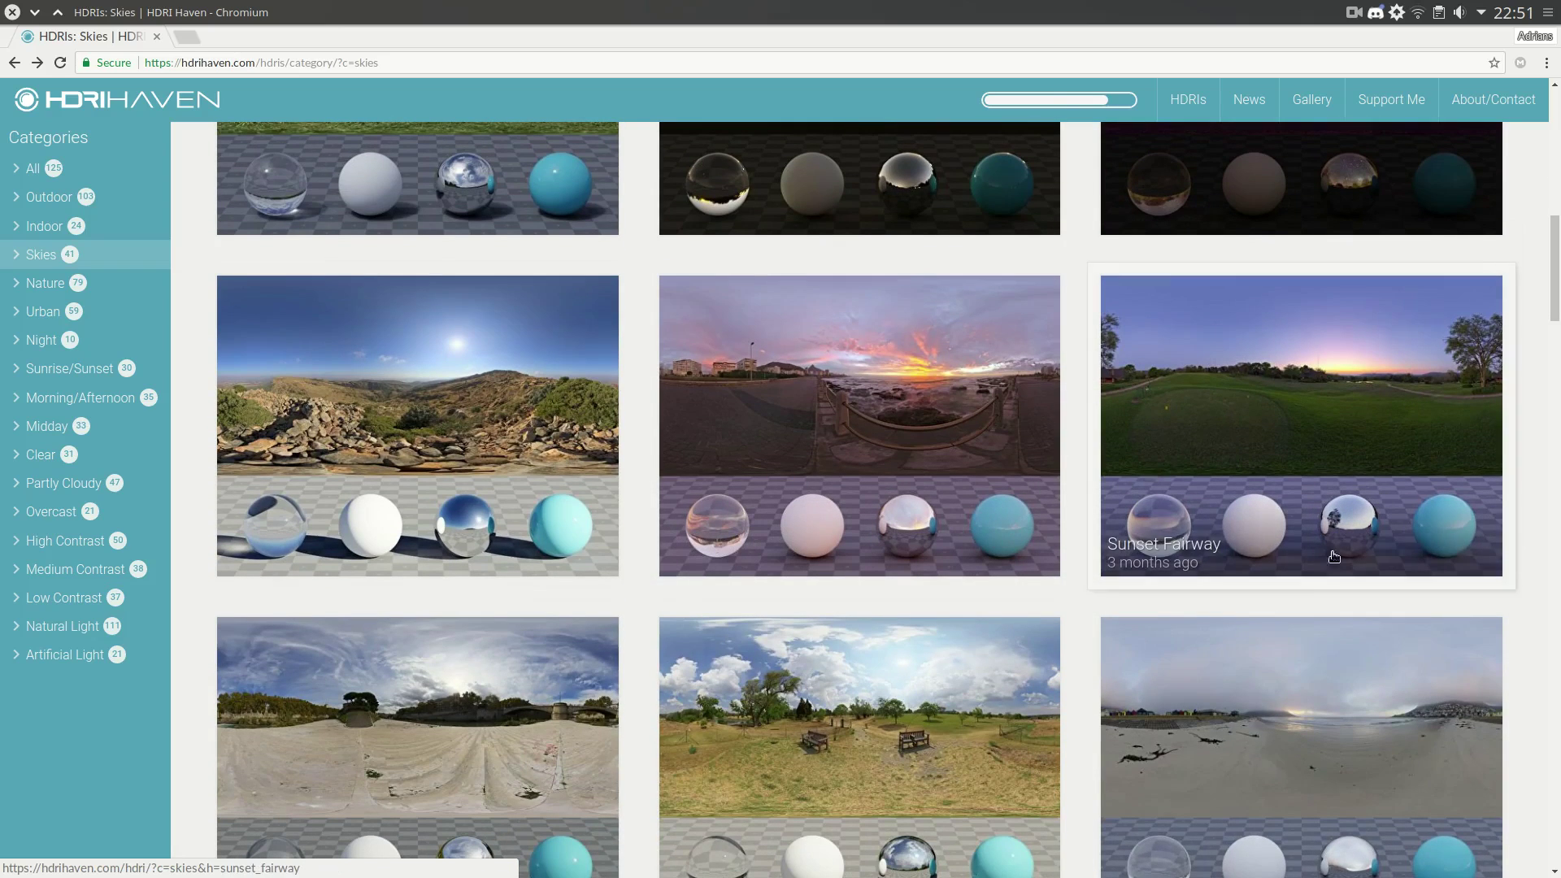
pyautogui.scroll(3, 1434, 370)
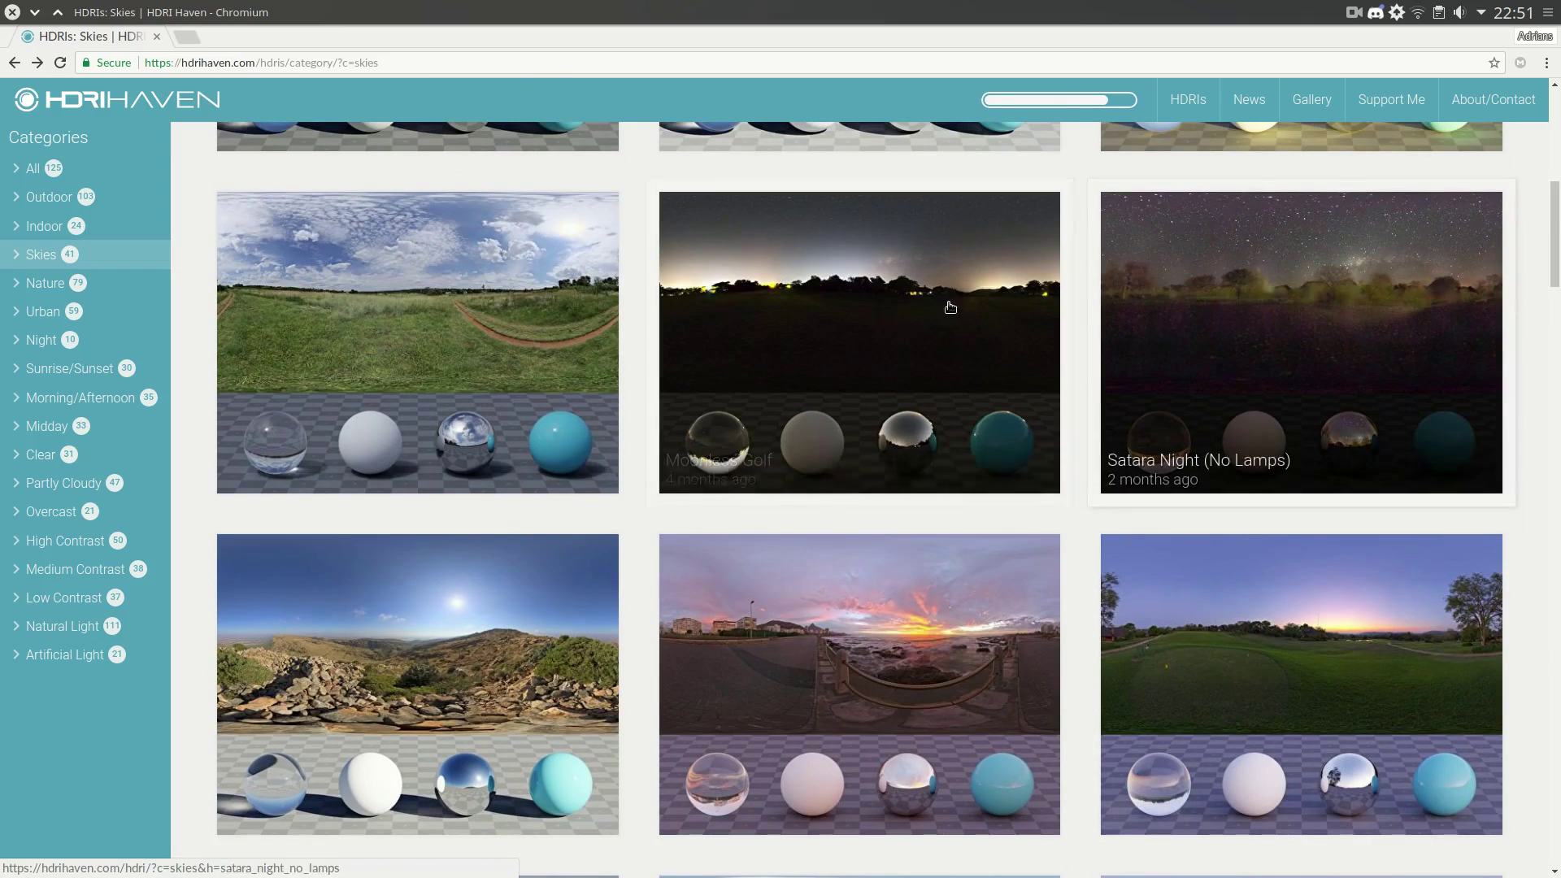
pyautogui.scroll(3, 993, 558)
pyautogui.scroll(-5, 1077, 634)
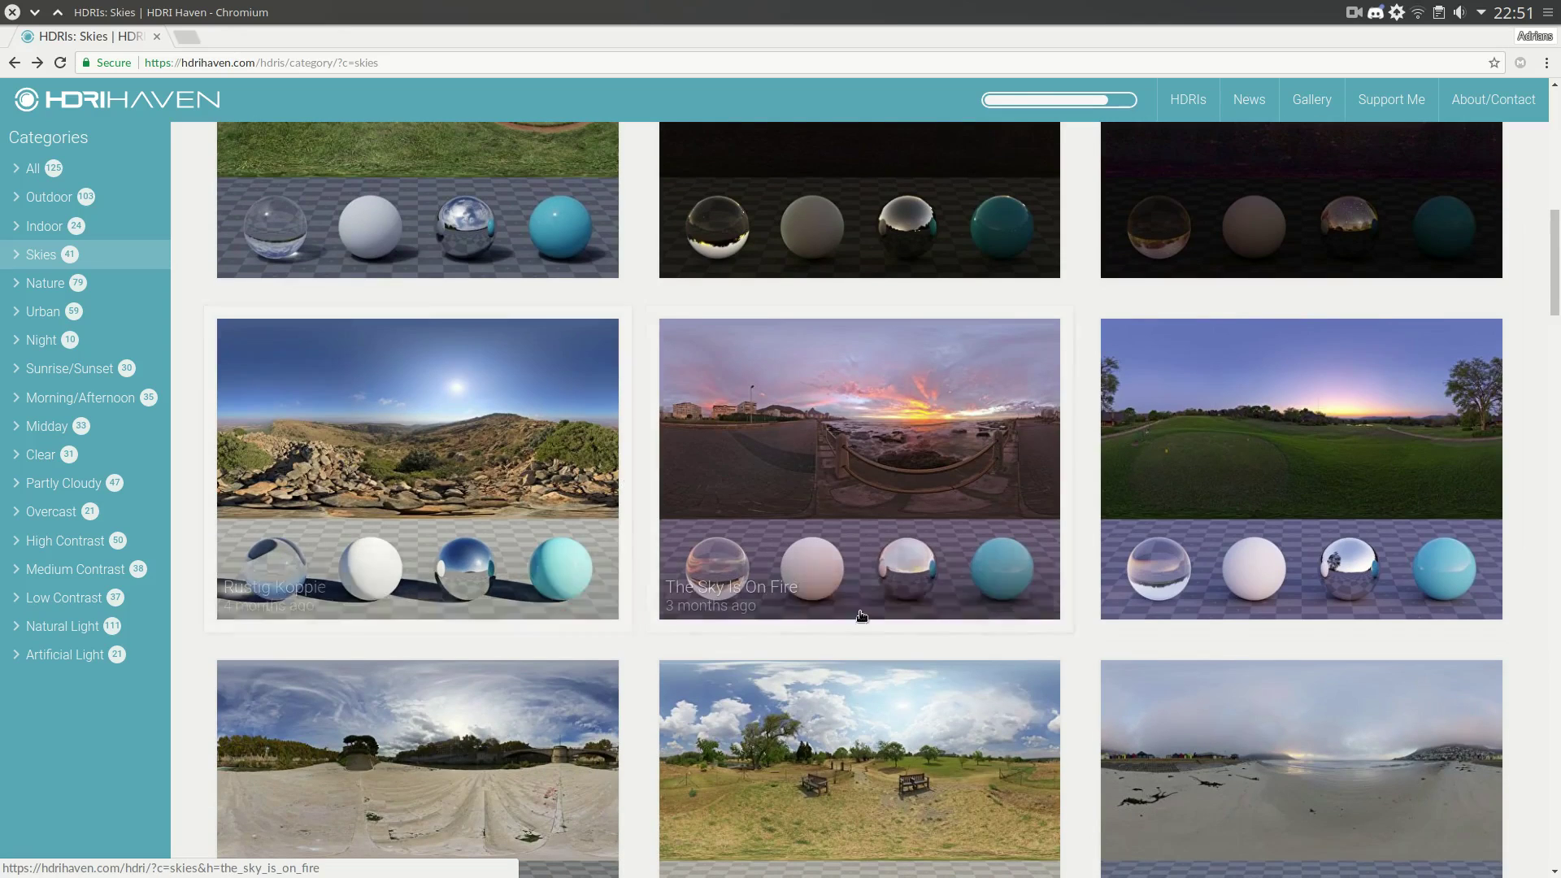
# - Compare the night, sunset and cloudy panoramas further down the Skies category as candidates for the environment lighting
pyautogui.scroll(-2, 1071, 609)
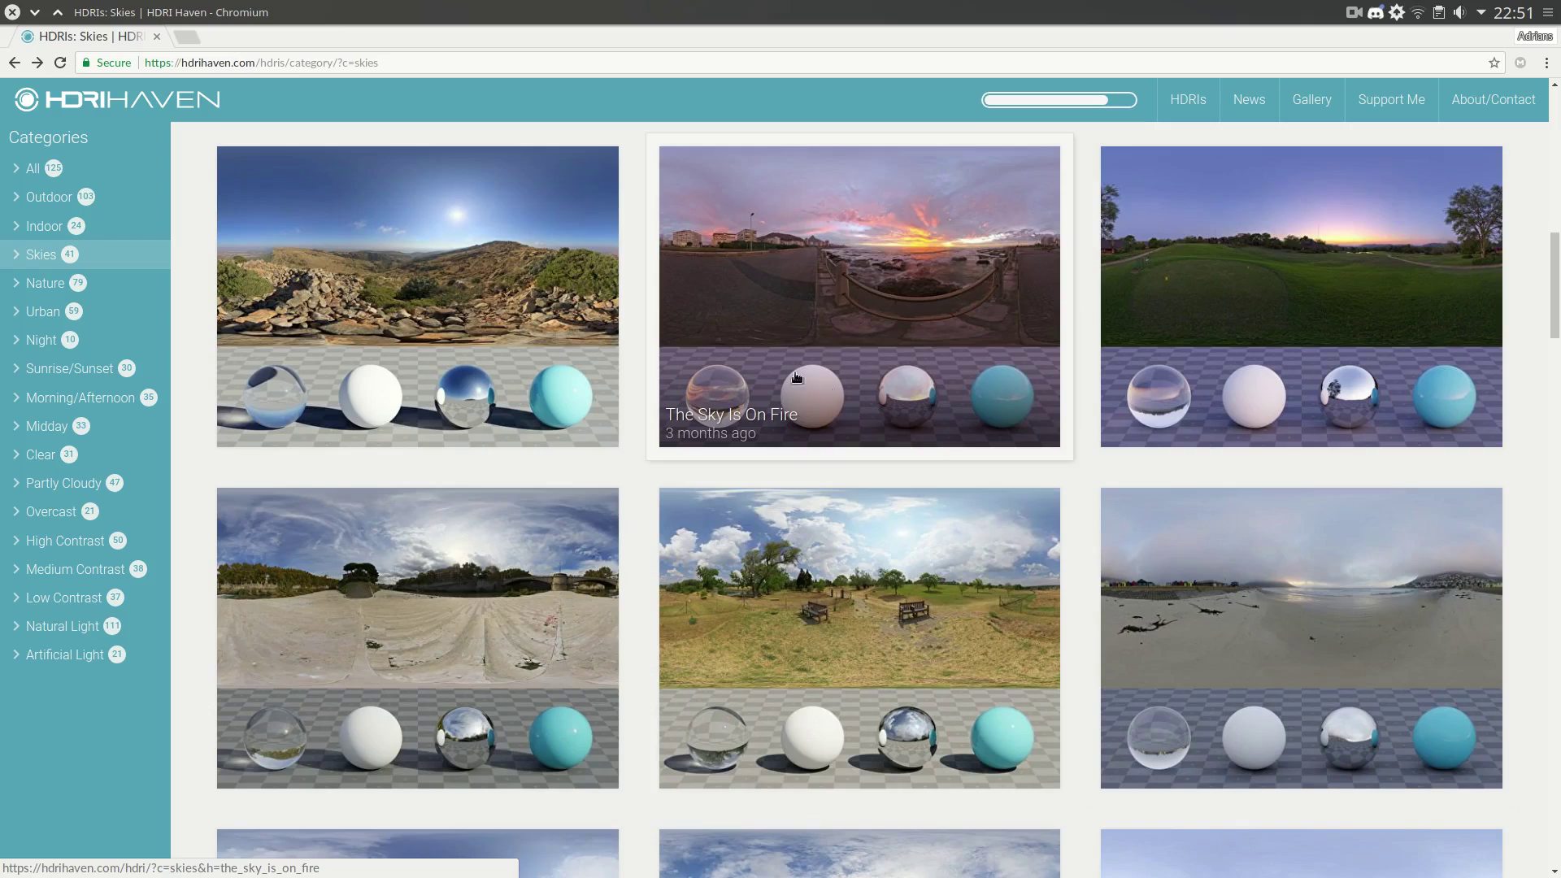
pyautogui.scroll(9, 1008, 521)
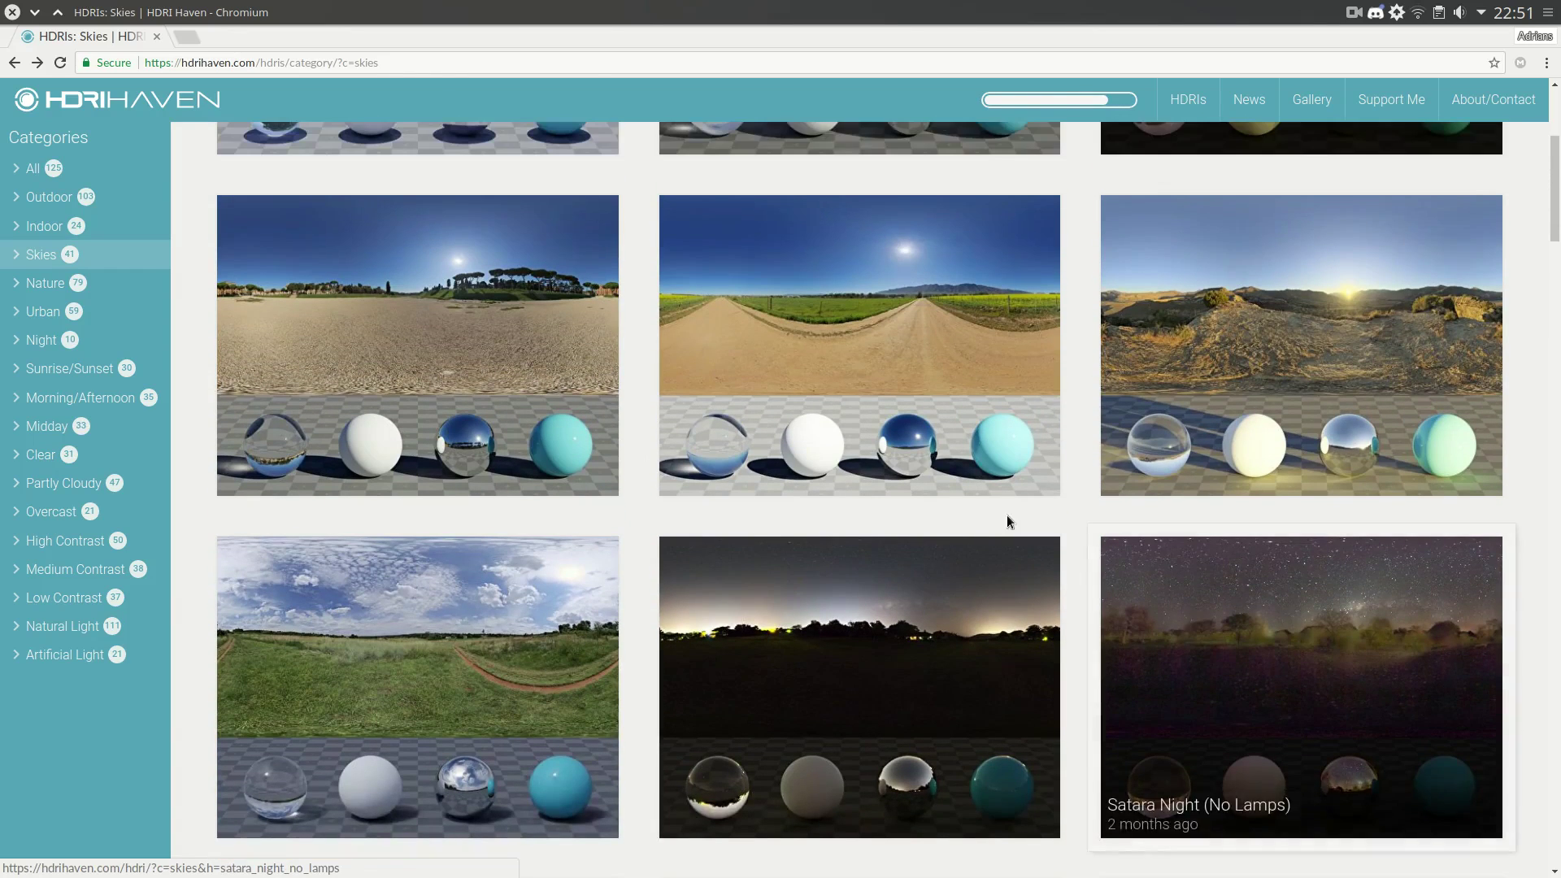
pyautogui.scroll(-6, 1008, 520)
pyautogui.scroll(3, 910, 557)
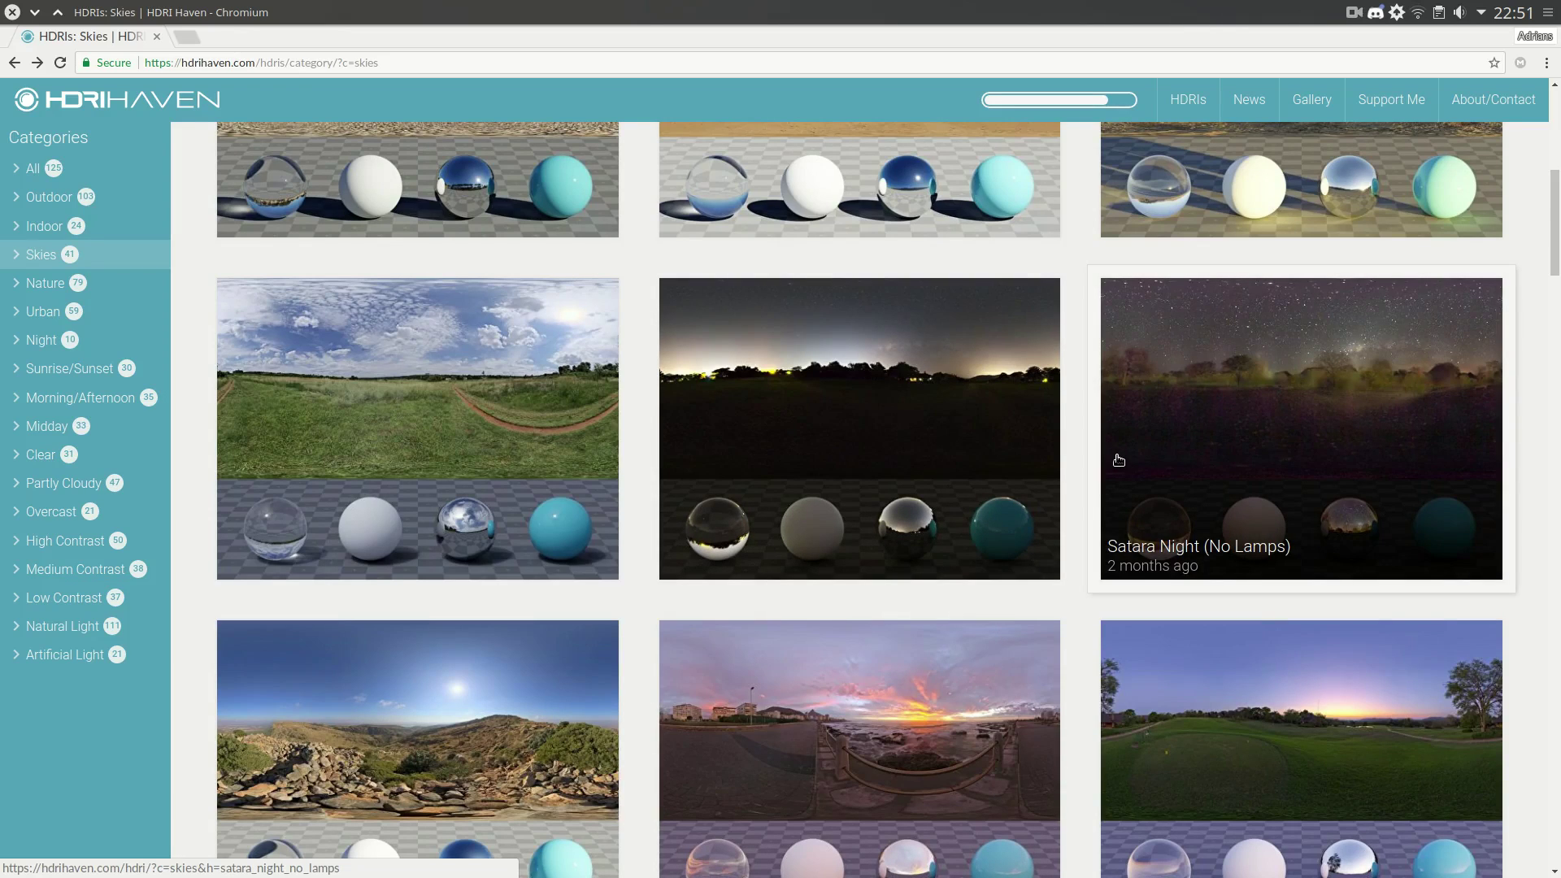
pyautogui.scroll(-3, 1139, 463)
pyautogui.scroll(3, 1137, 431)
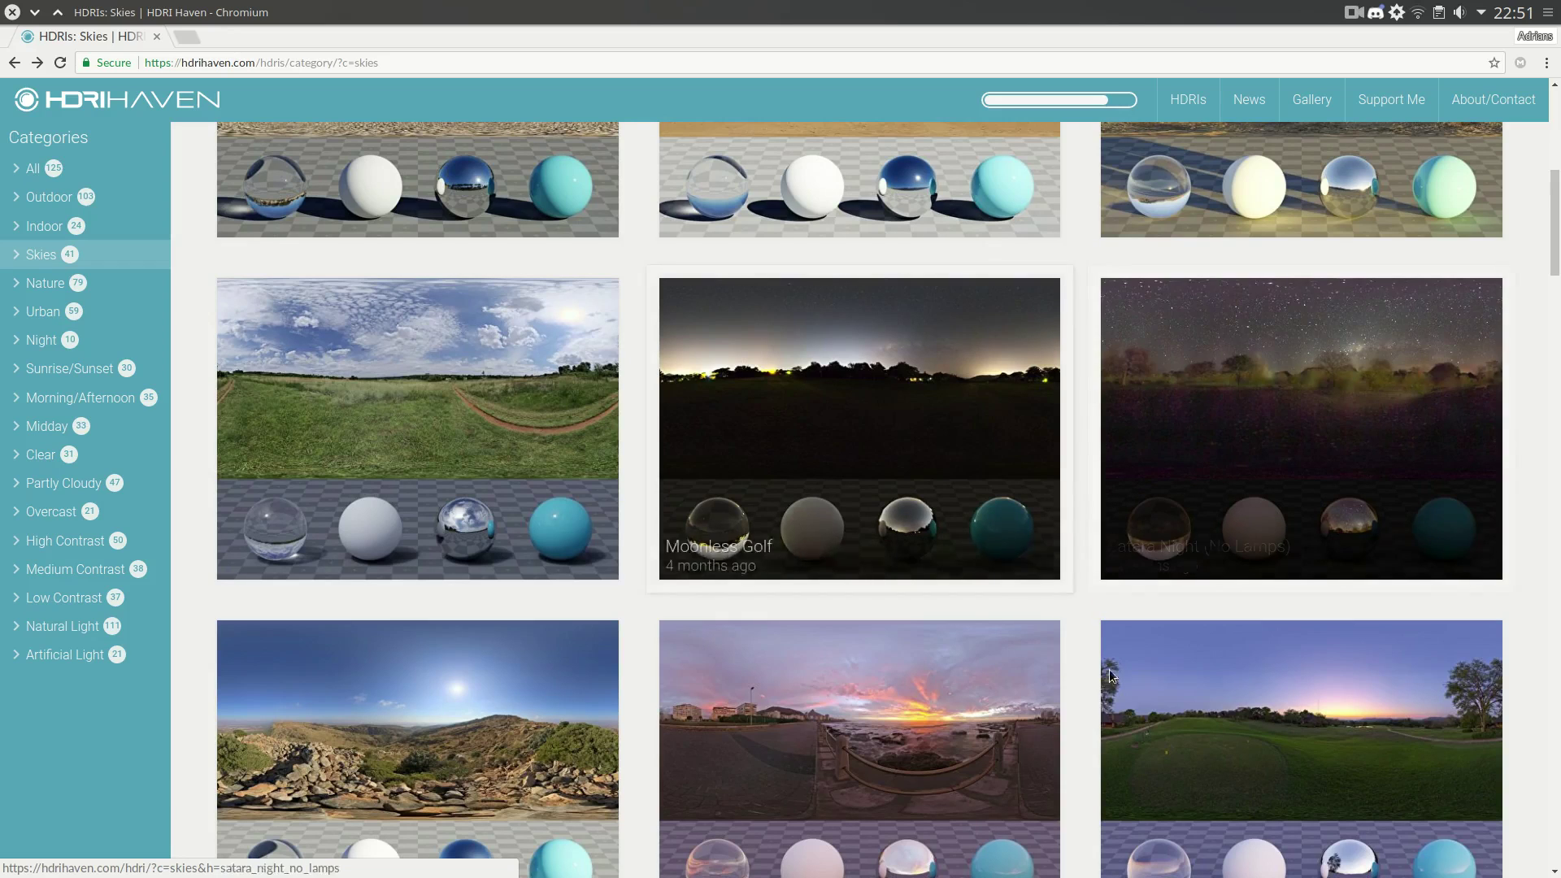
pyautogui.scroll(-3, 935, 691)
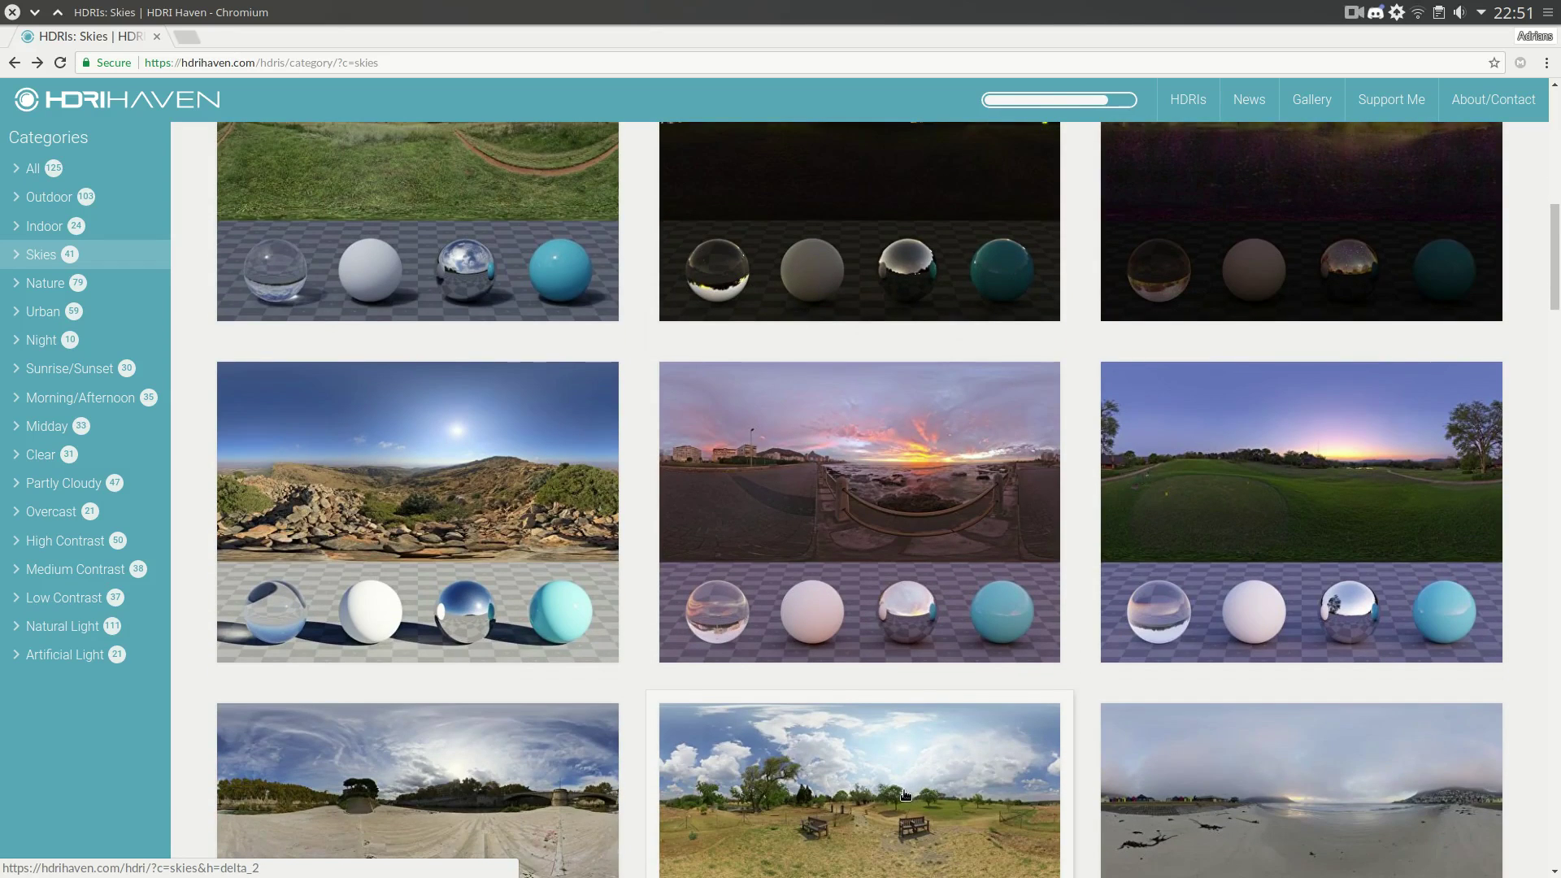
pyautogui.scroll(-6, 911, 794)
pyautogui.scroll(-9, 918, 748)
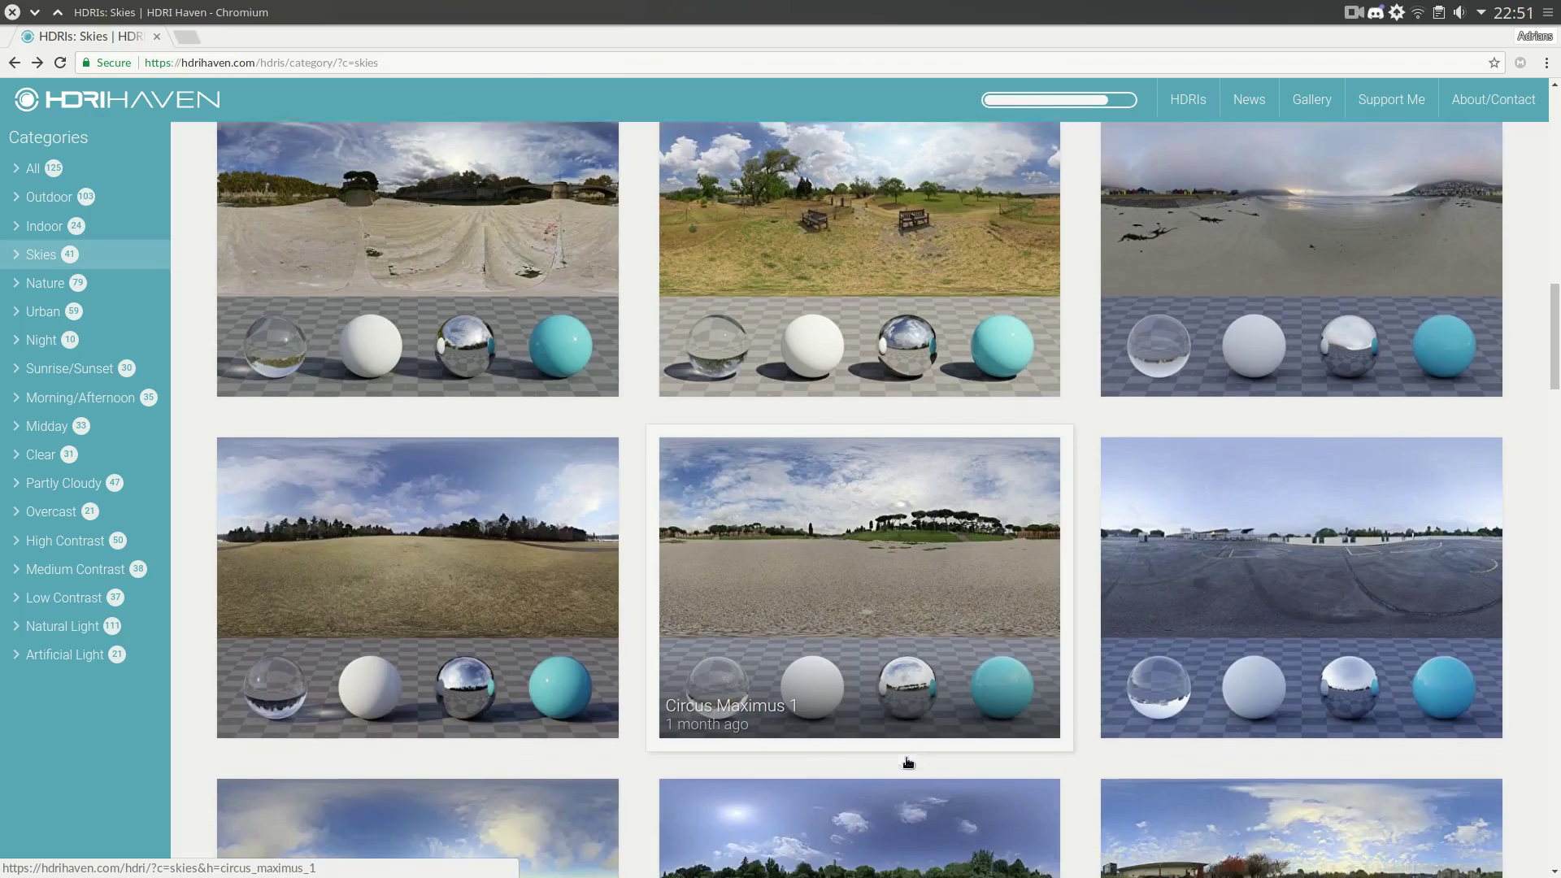
pyautogui.scroll(14, 1526, 610)
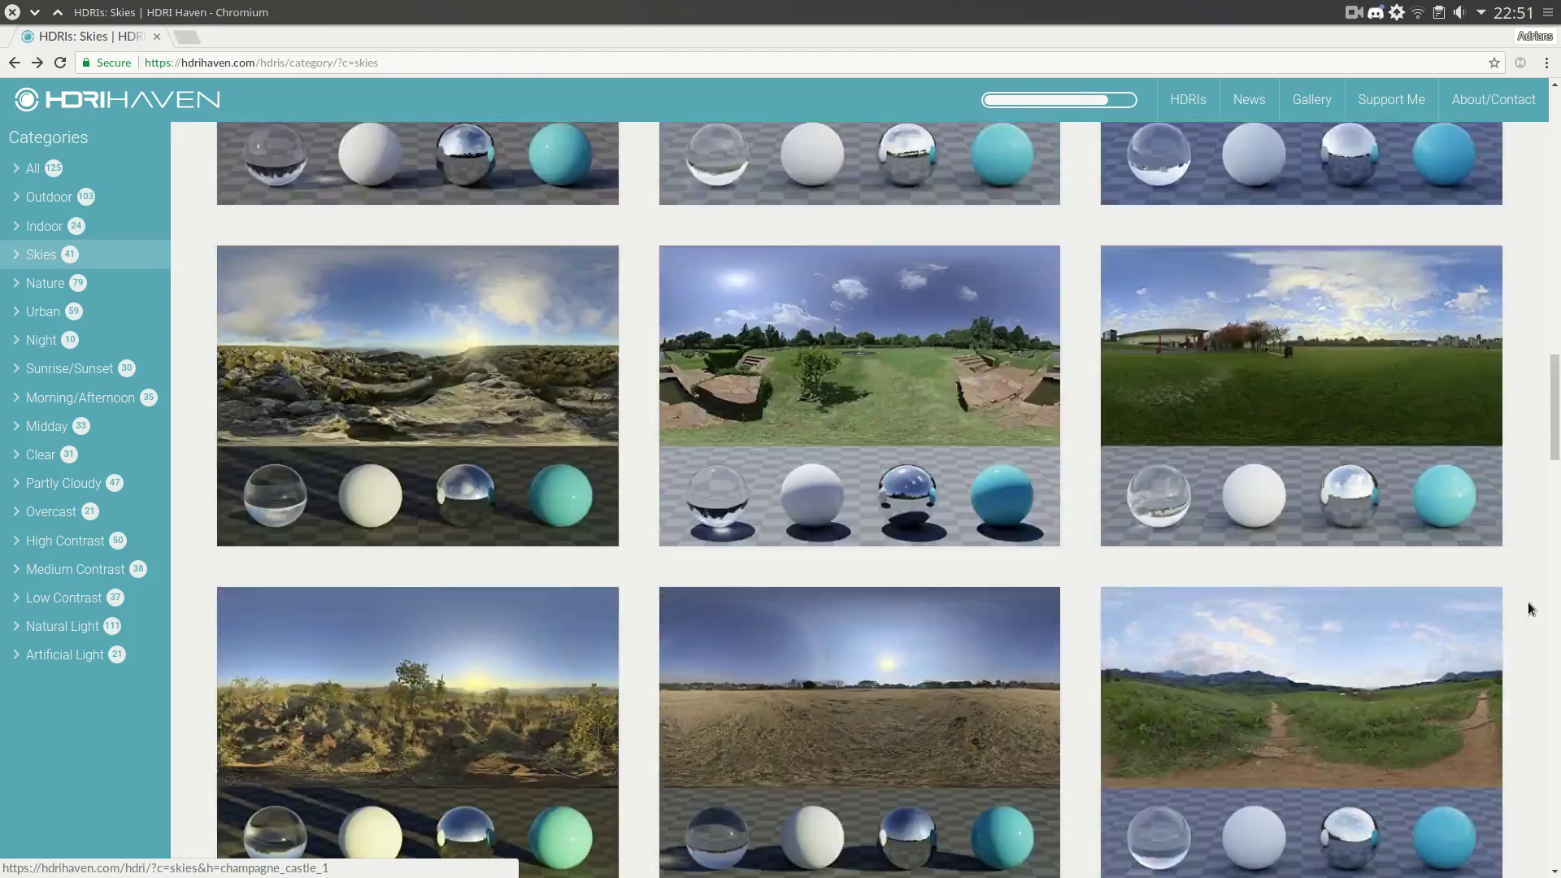
pyautogui.scroll(6, 1339, 381)
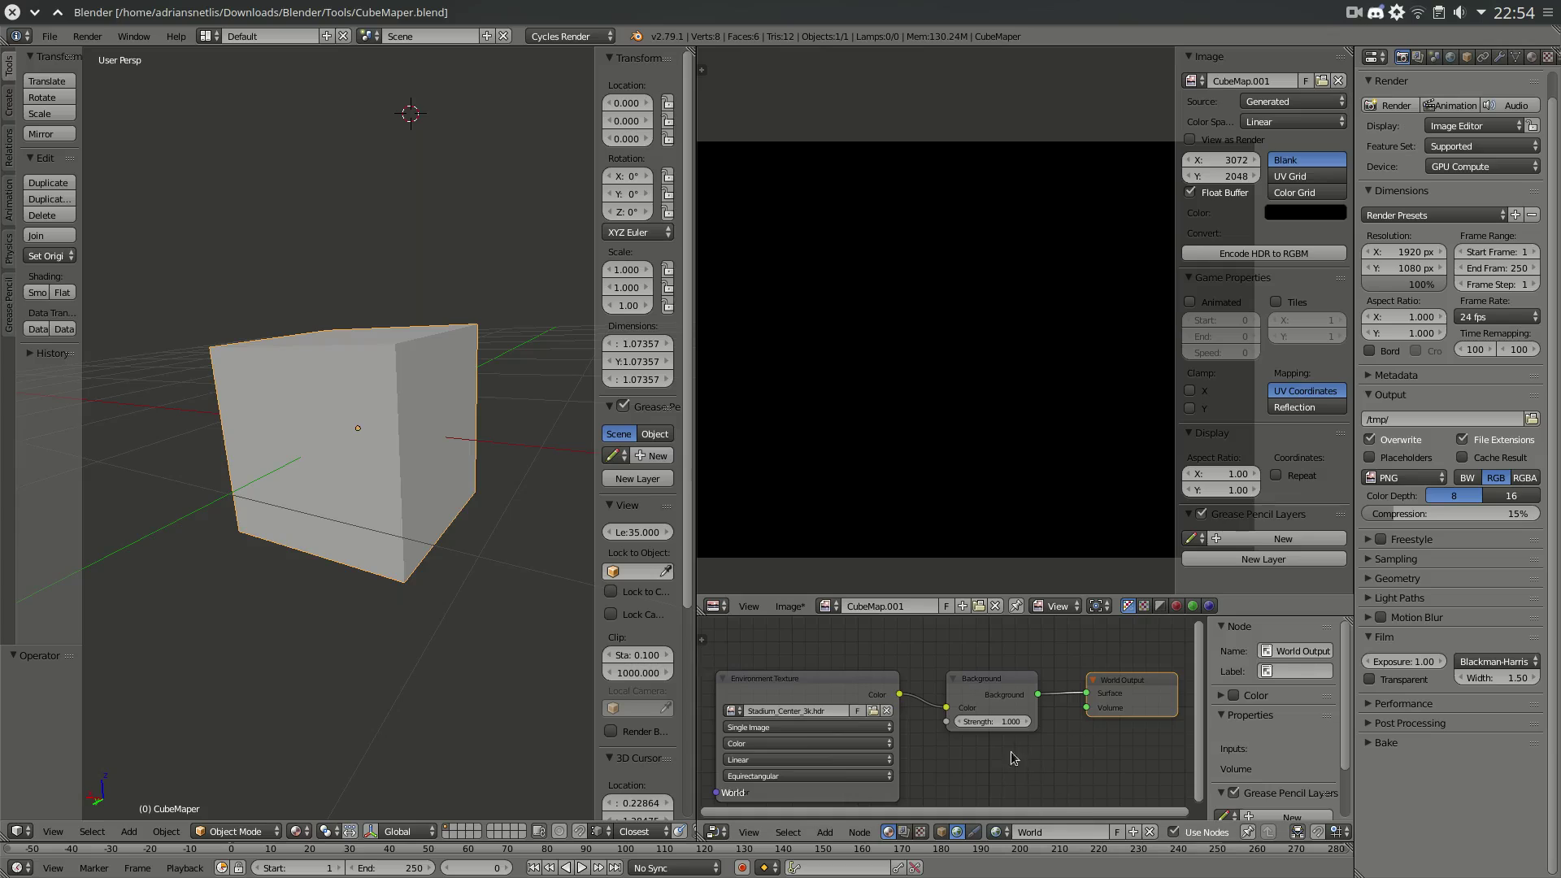
# - Switch to CubeMaper.blend in Blender and load kiara_8_sunset_4k.hdr from the Downloads folder into the world's Environment Texture node
pyautogui.click(873, 711)
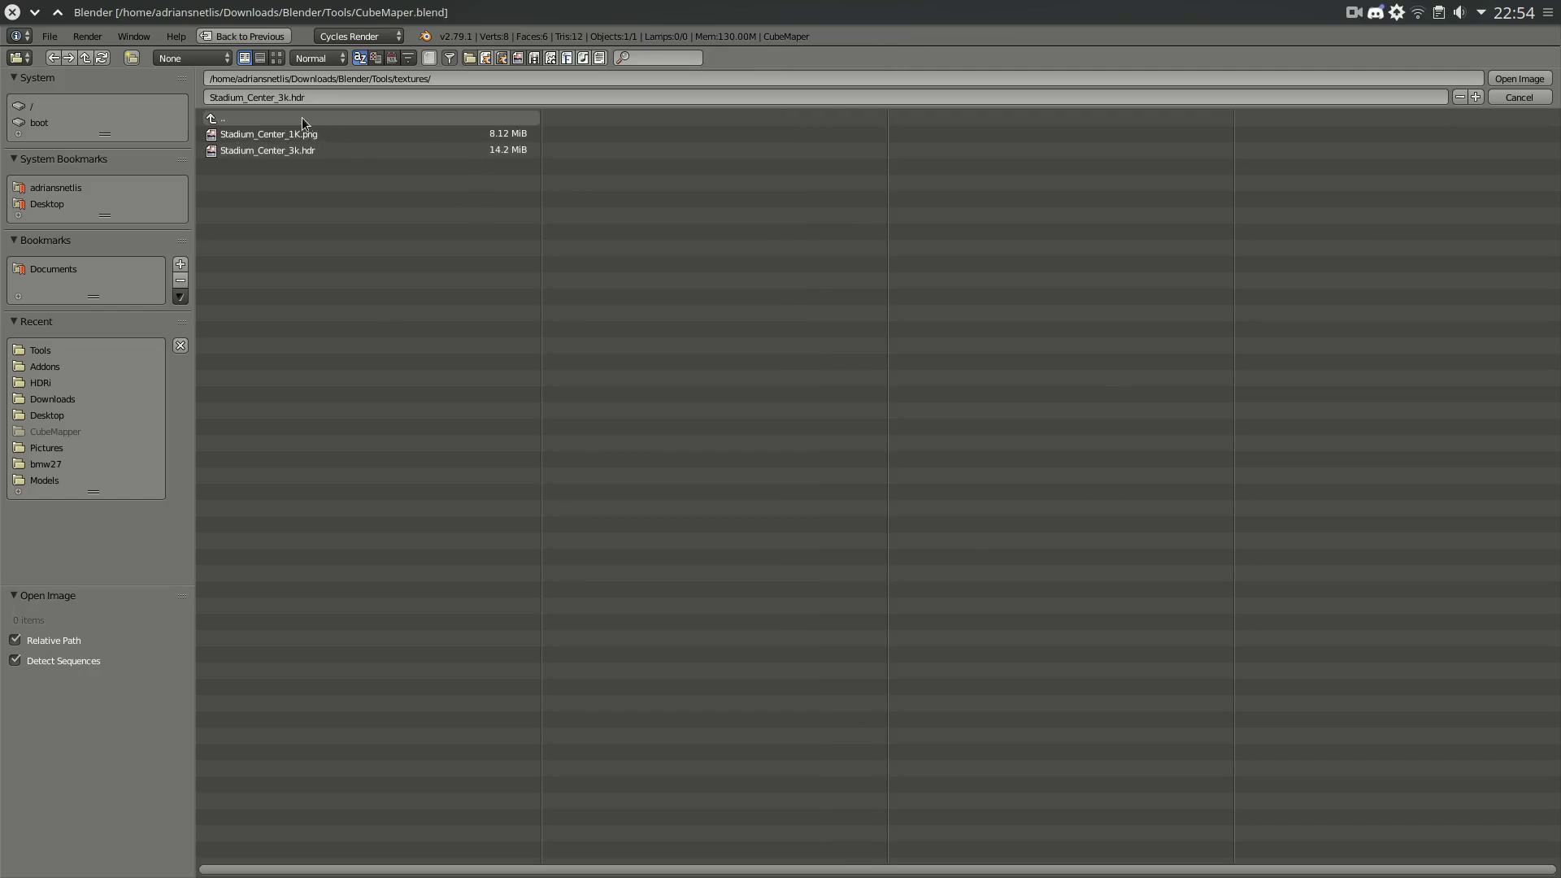
pyautogui.click(52, 383)
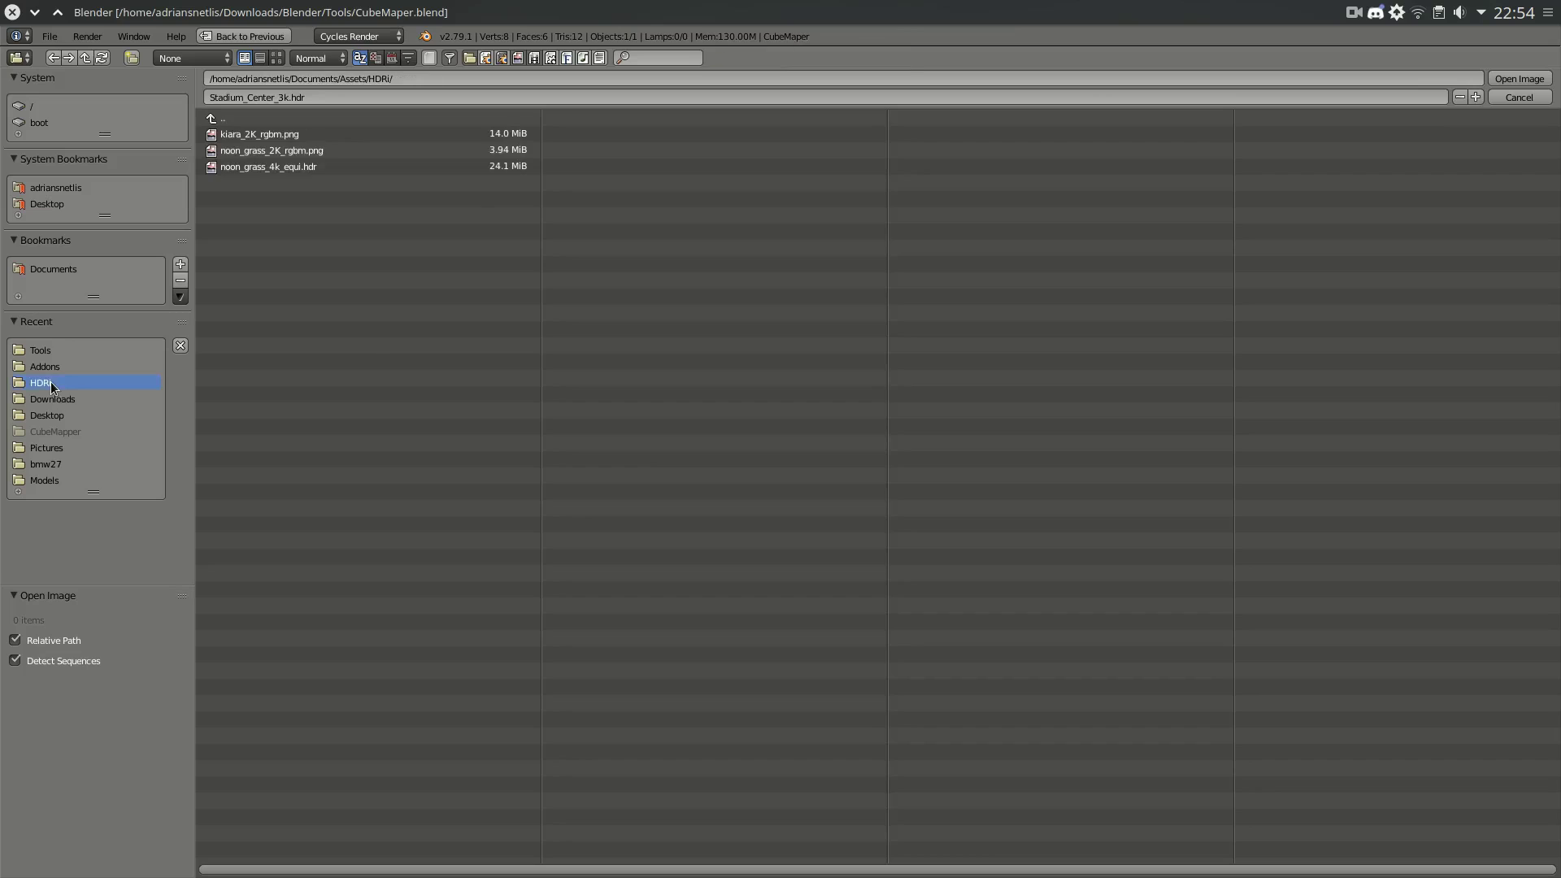
pyautogui.click(276, 58)
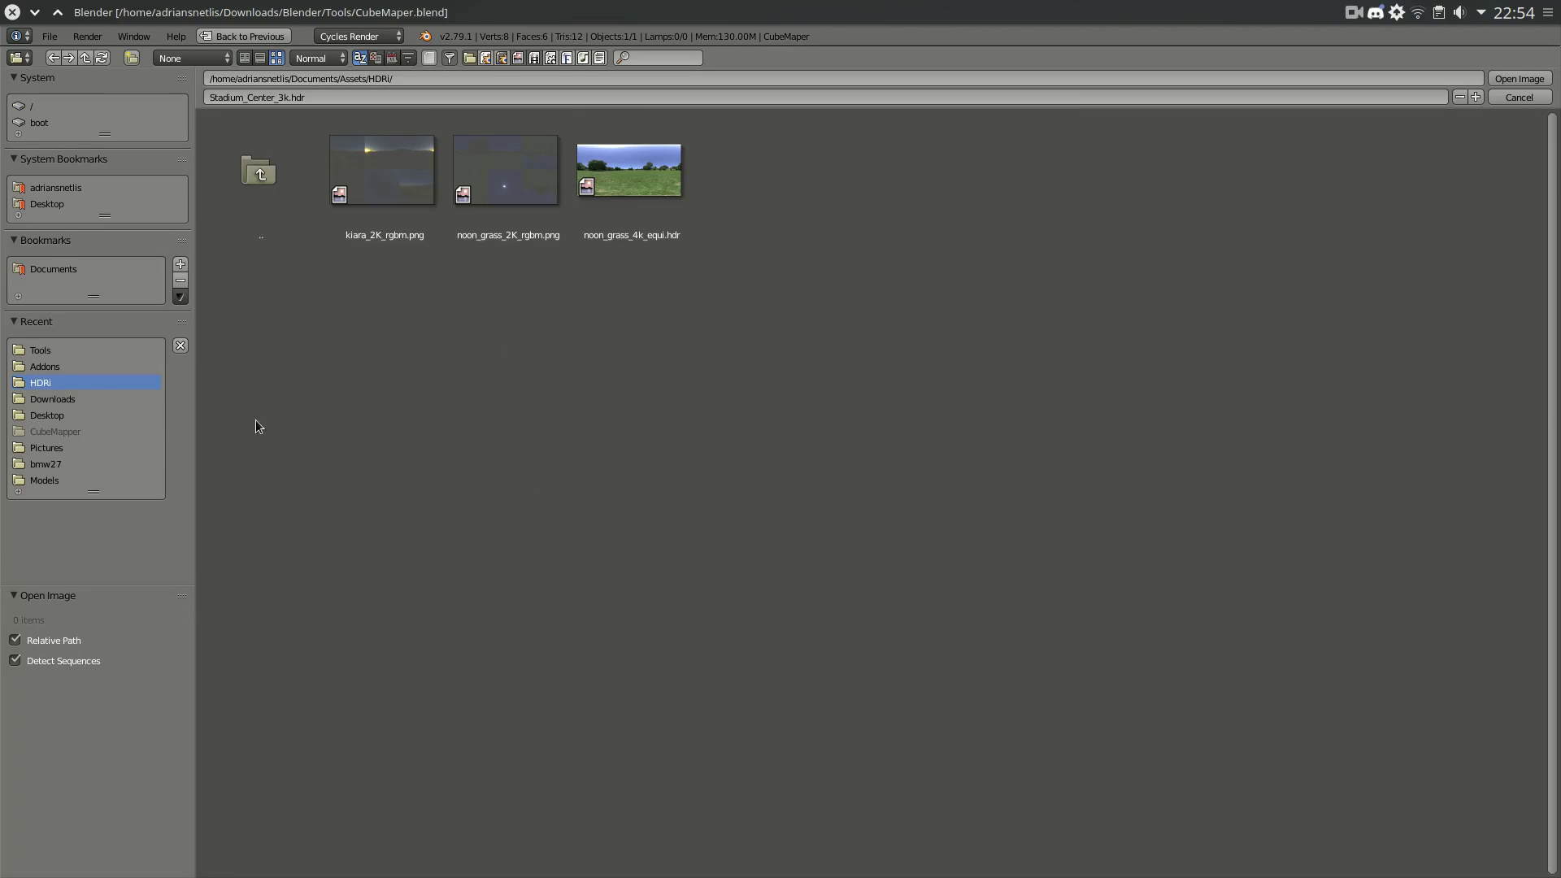
pyautogui.click(55, 399)
pyautogui.click(643, 213)
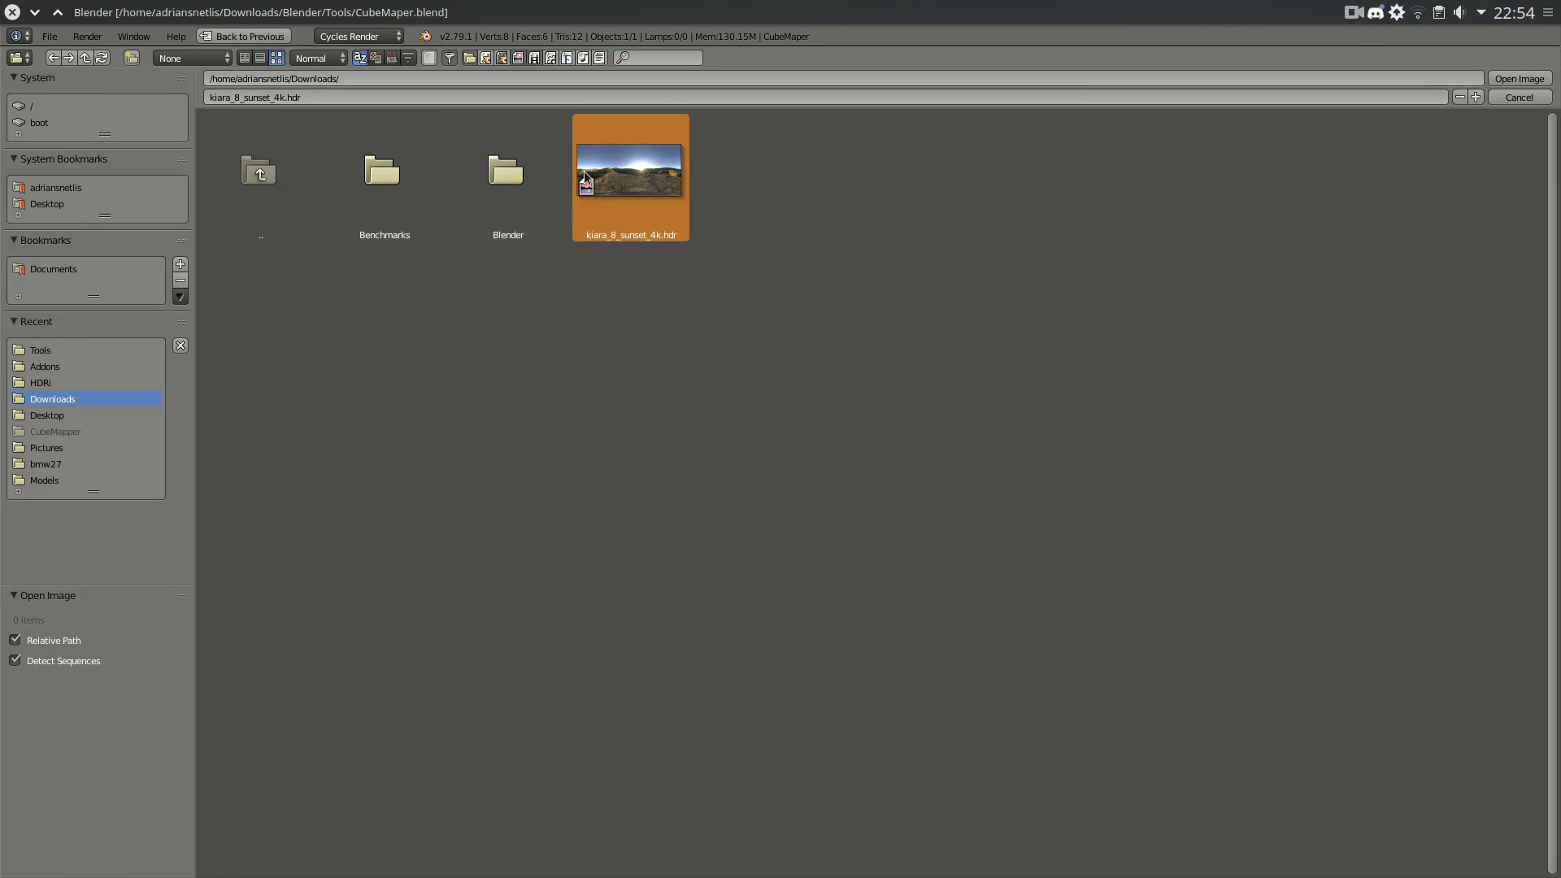
pyautogui.click(1519, 79)
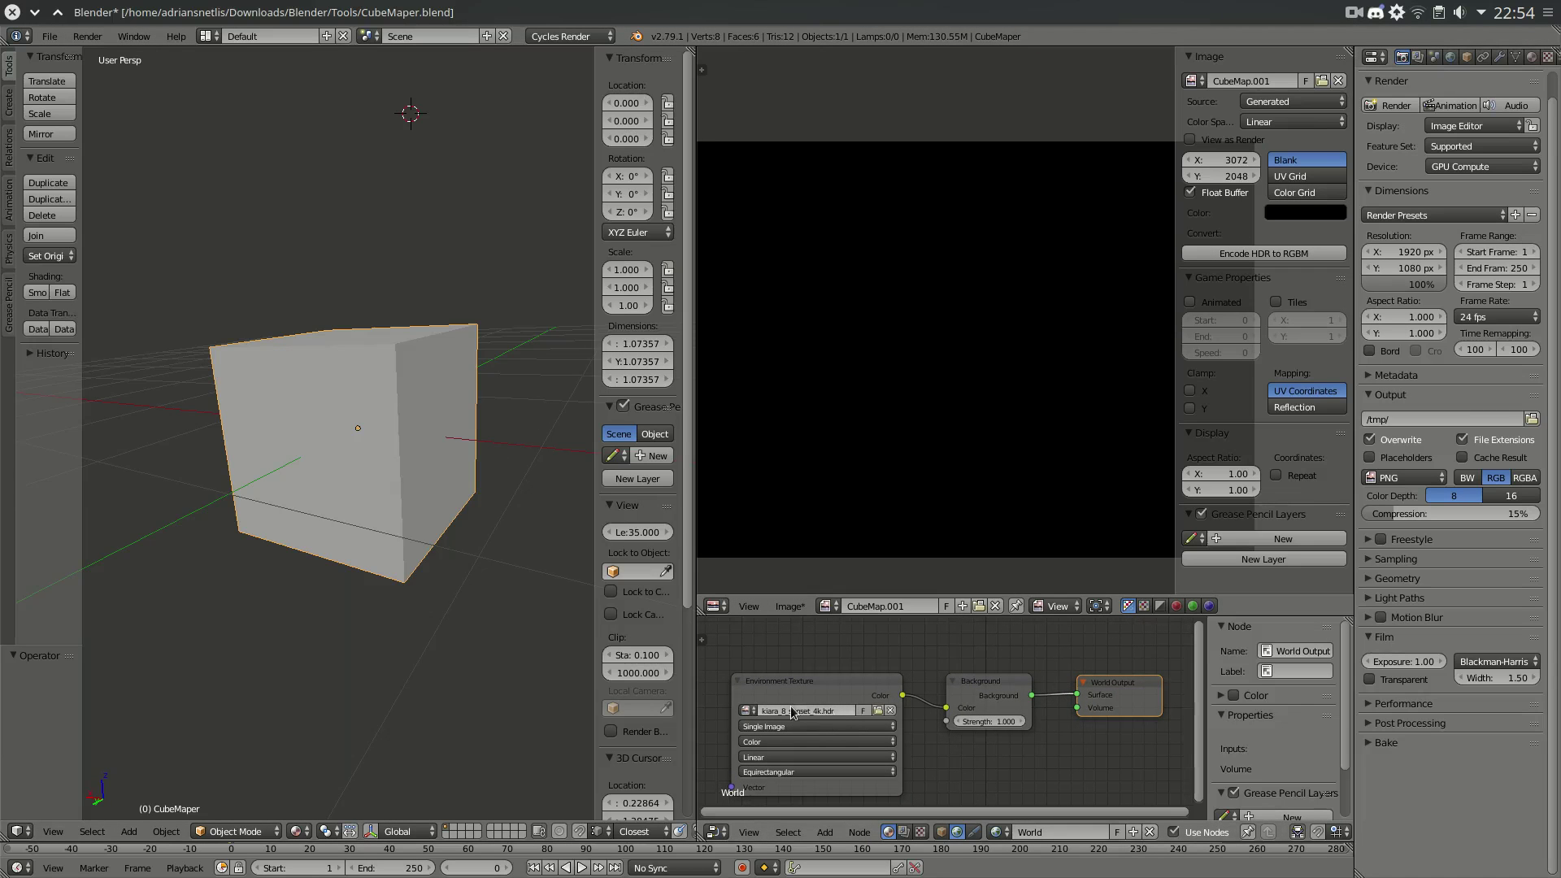
pyautogui.scroll(3, 888, 701)
pyautogui.scroll(-3, 887, 701)
# - Bake the Environment pass of the cube into the CubeMap.001 image
pyautogui.click(1390, 742)
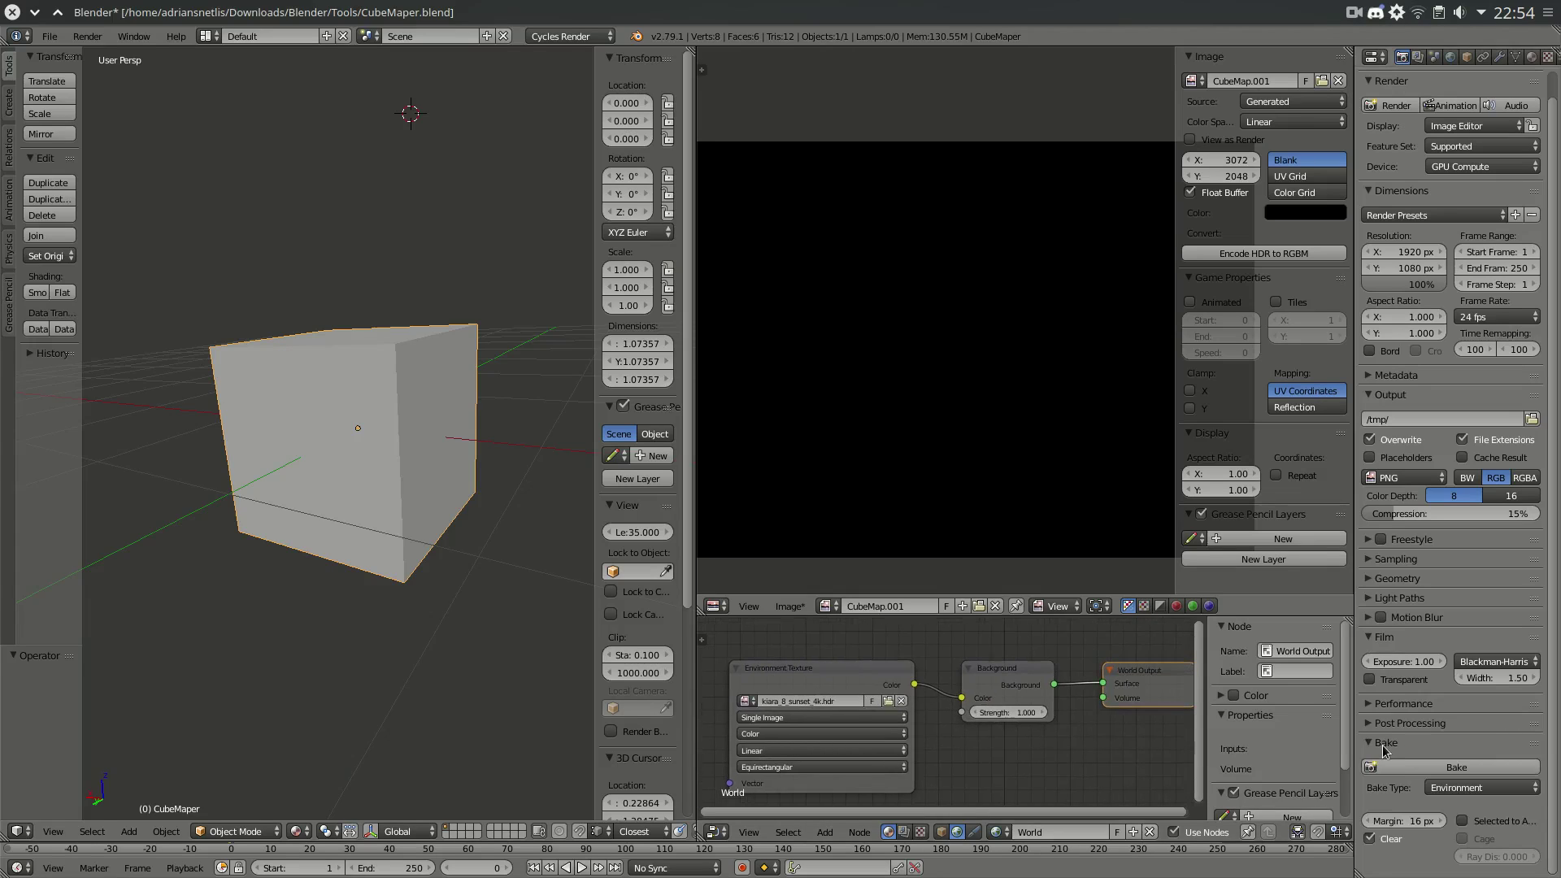
pyautogui.click(1500, 770)
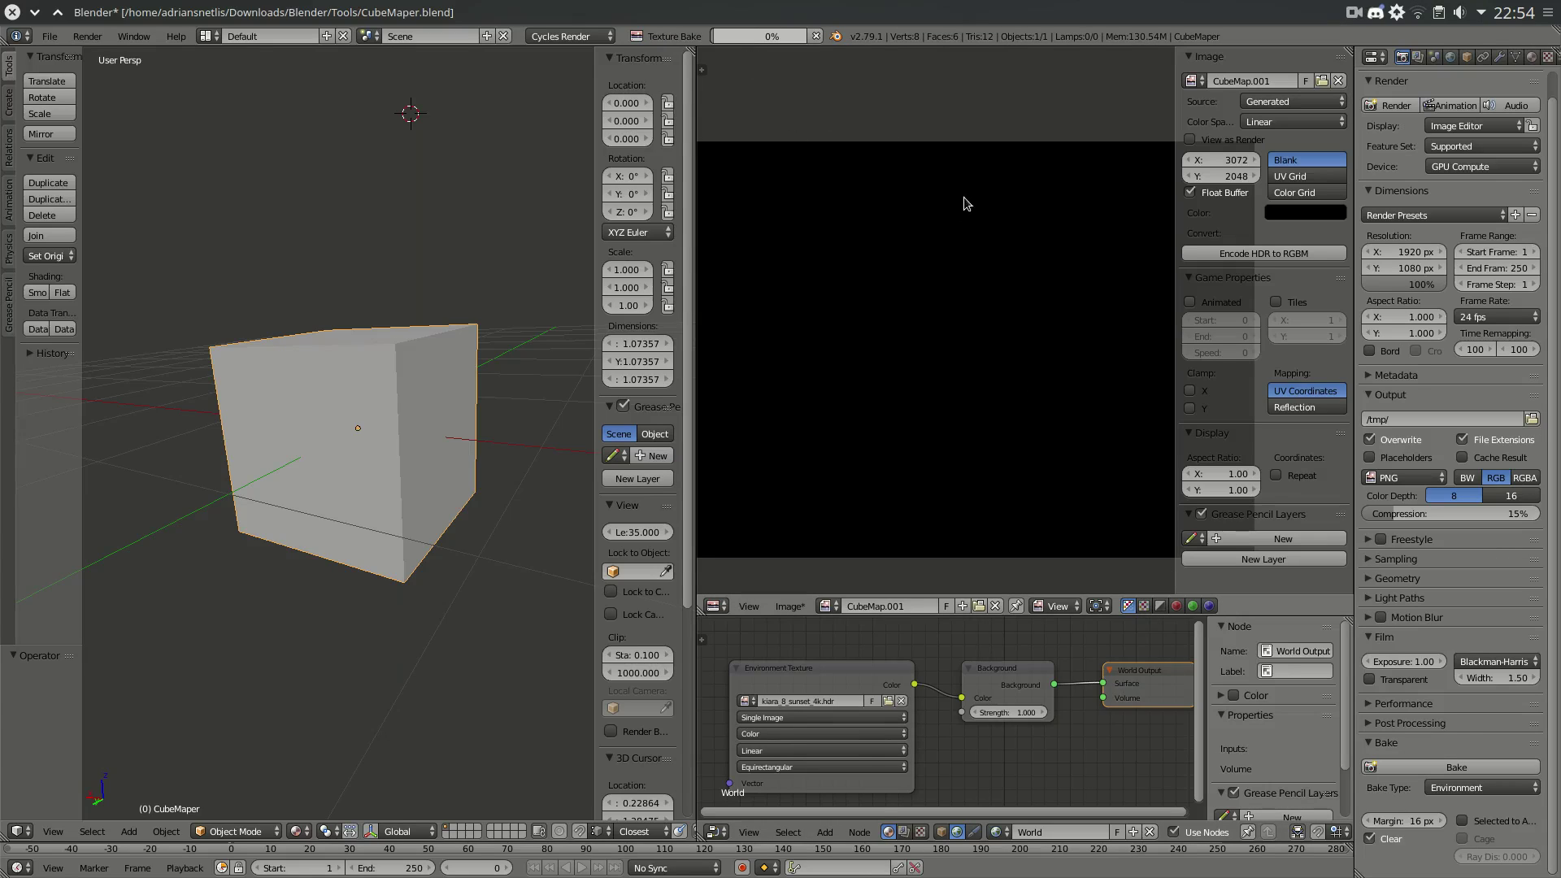
pyautogui.scroll(-1, 926, 205)
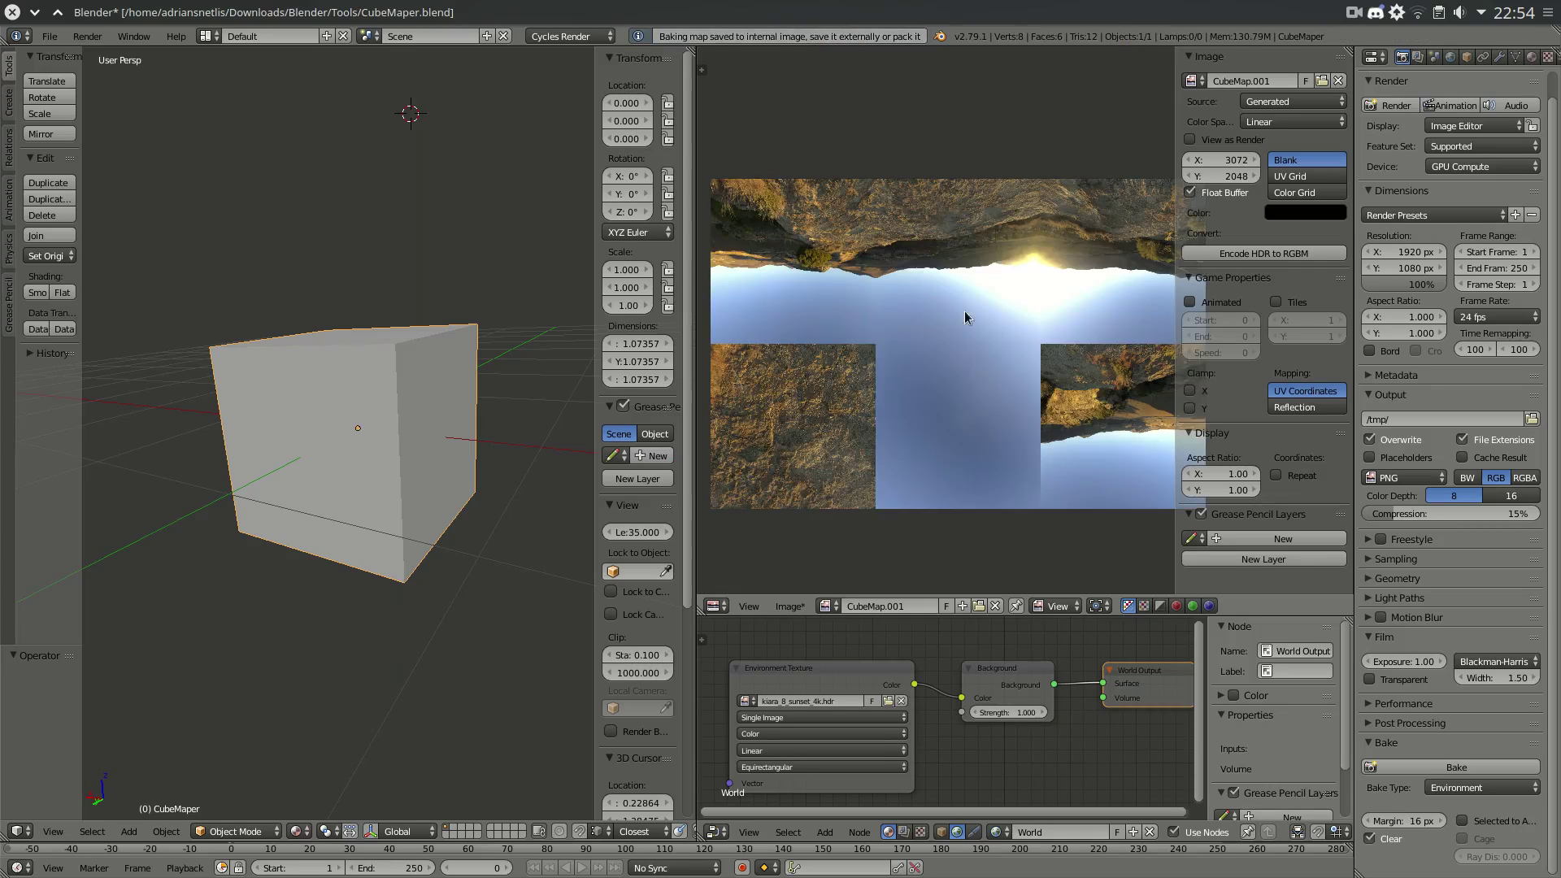
pyautogui.scroll(1, 990, 350)
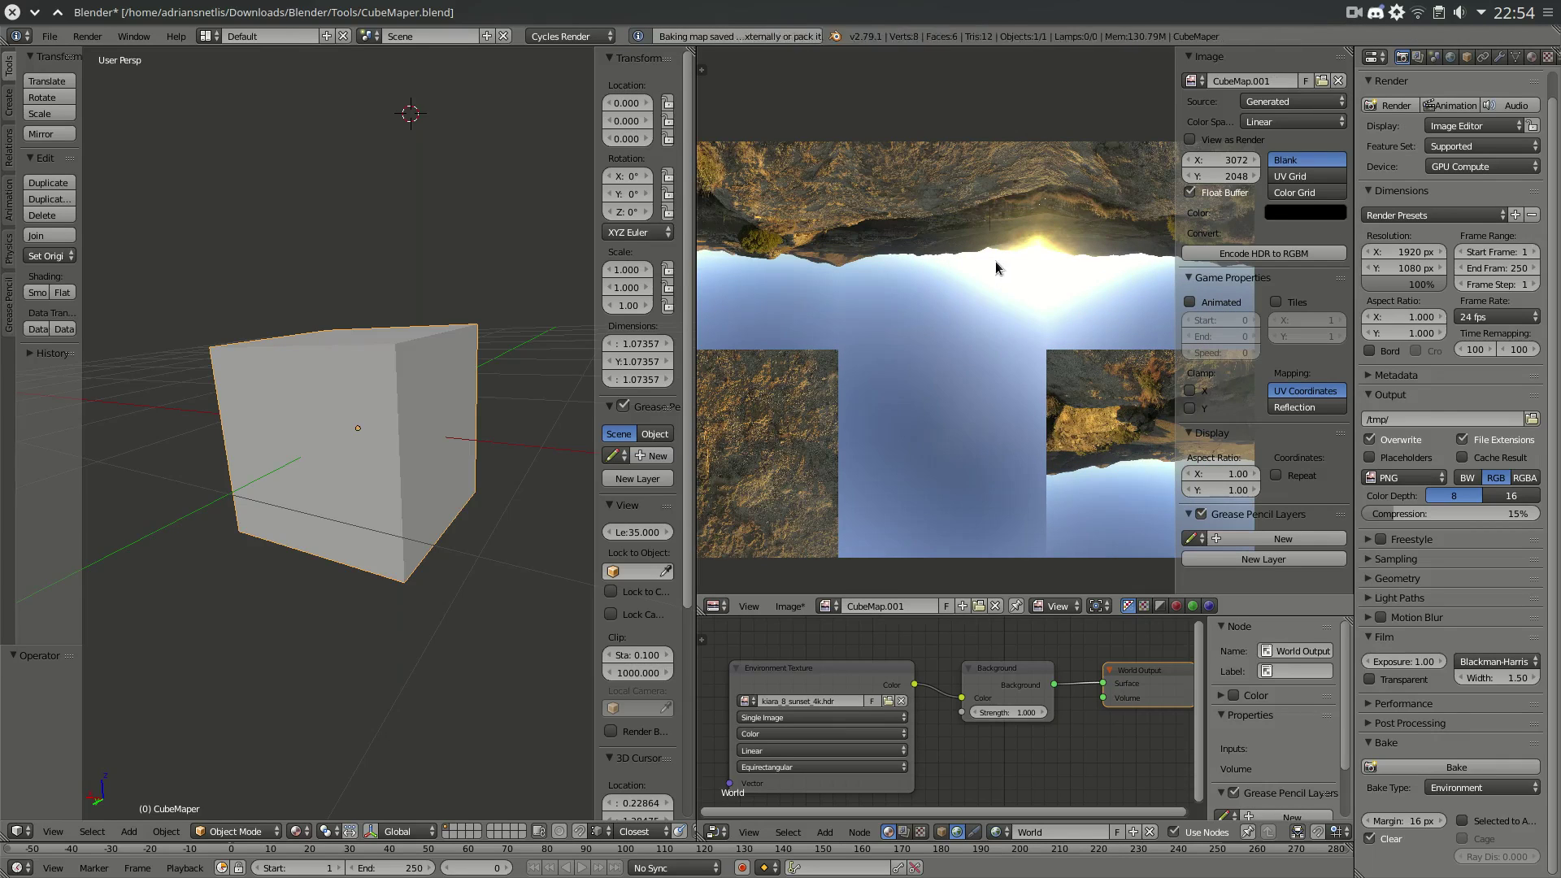
pyautogui.scroll(-1, 882, 271)
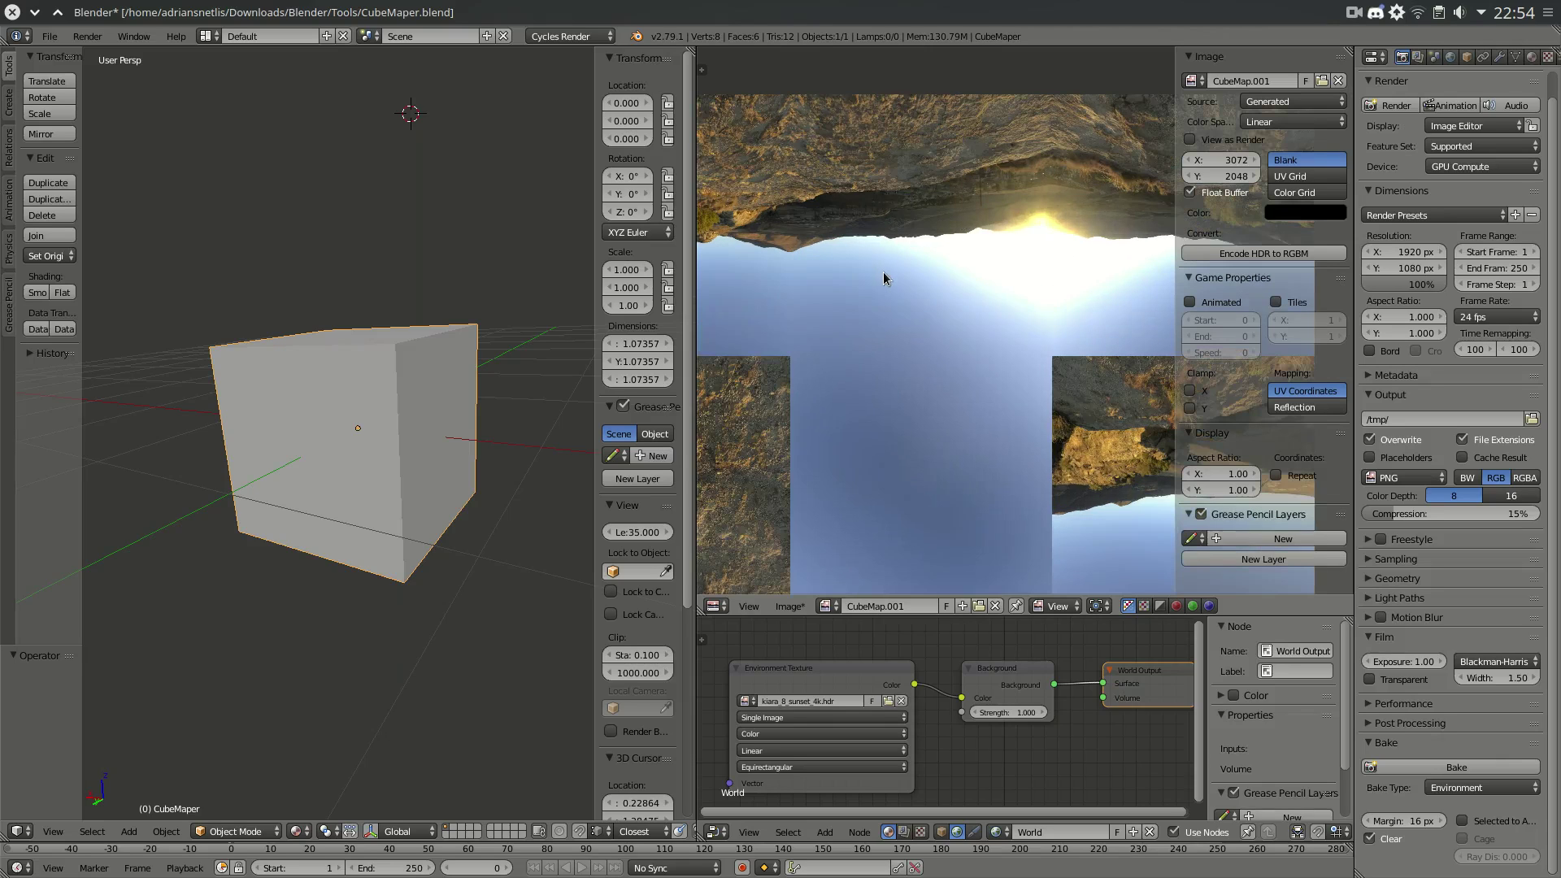
# - Enter Edit Mode on the cube and rotate the lower-right face of its UV layout by 180°
pyautogui.press('Tab')
pyautogui.moveTo(954, 283); pyautogui.dragTo(877, 275, button='middle')
pyautogui.rightClick(1061, 422)
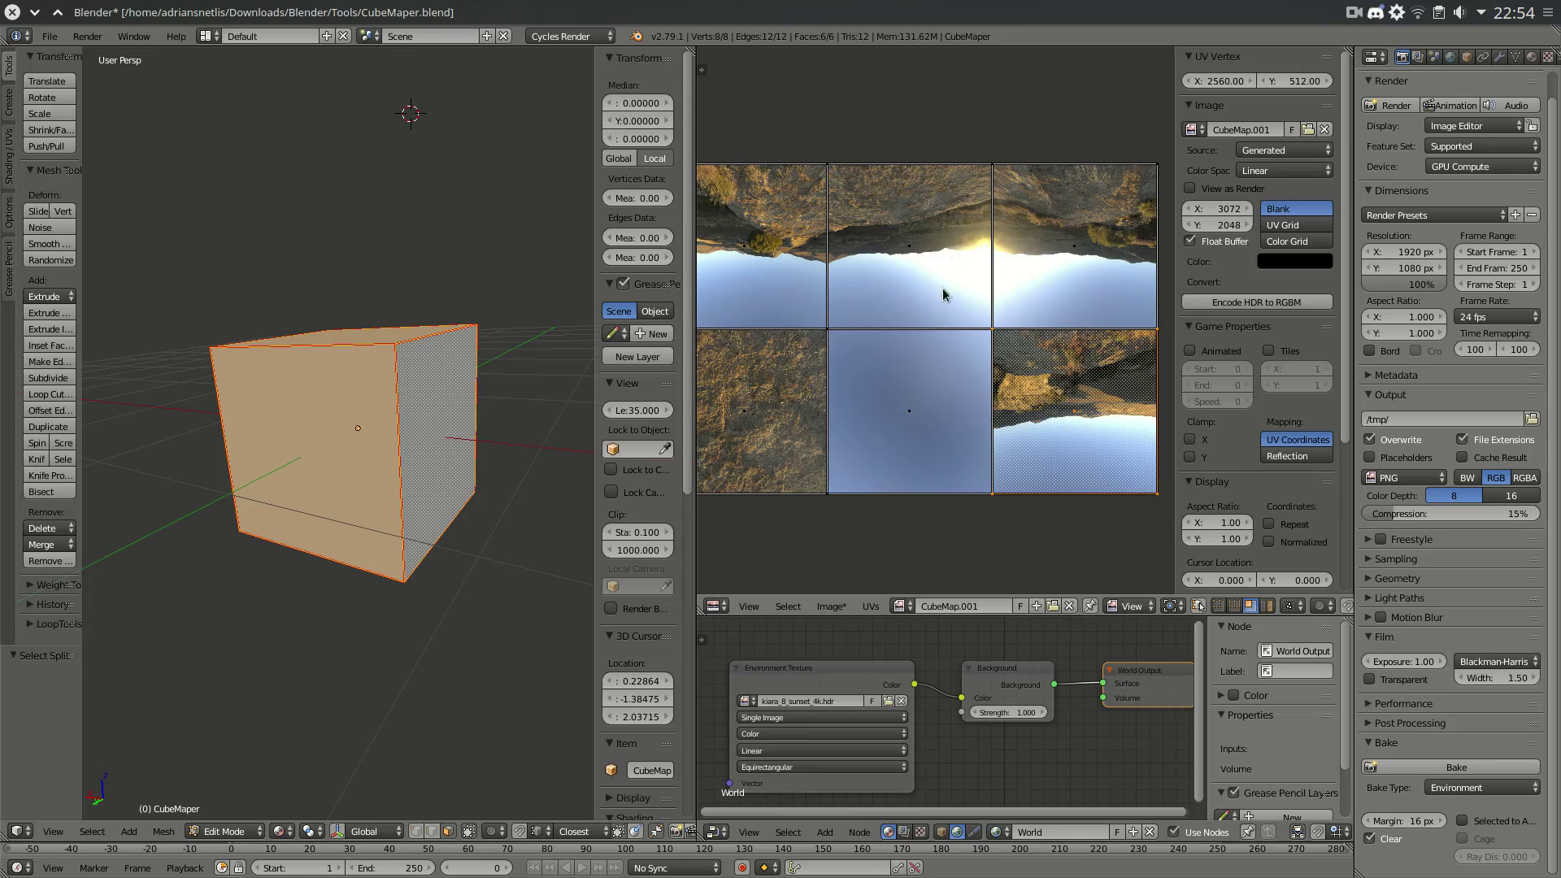
pyautogui.write('r180')
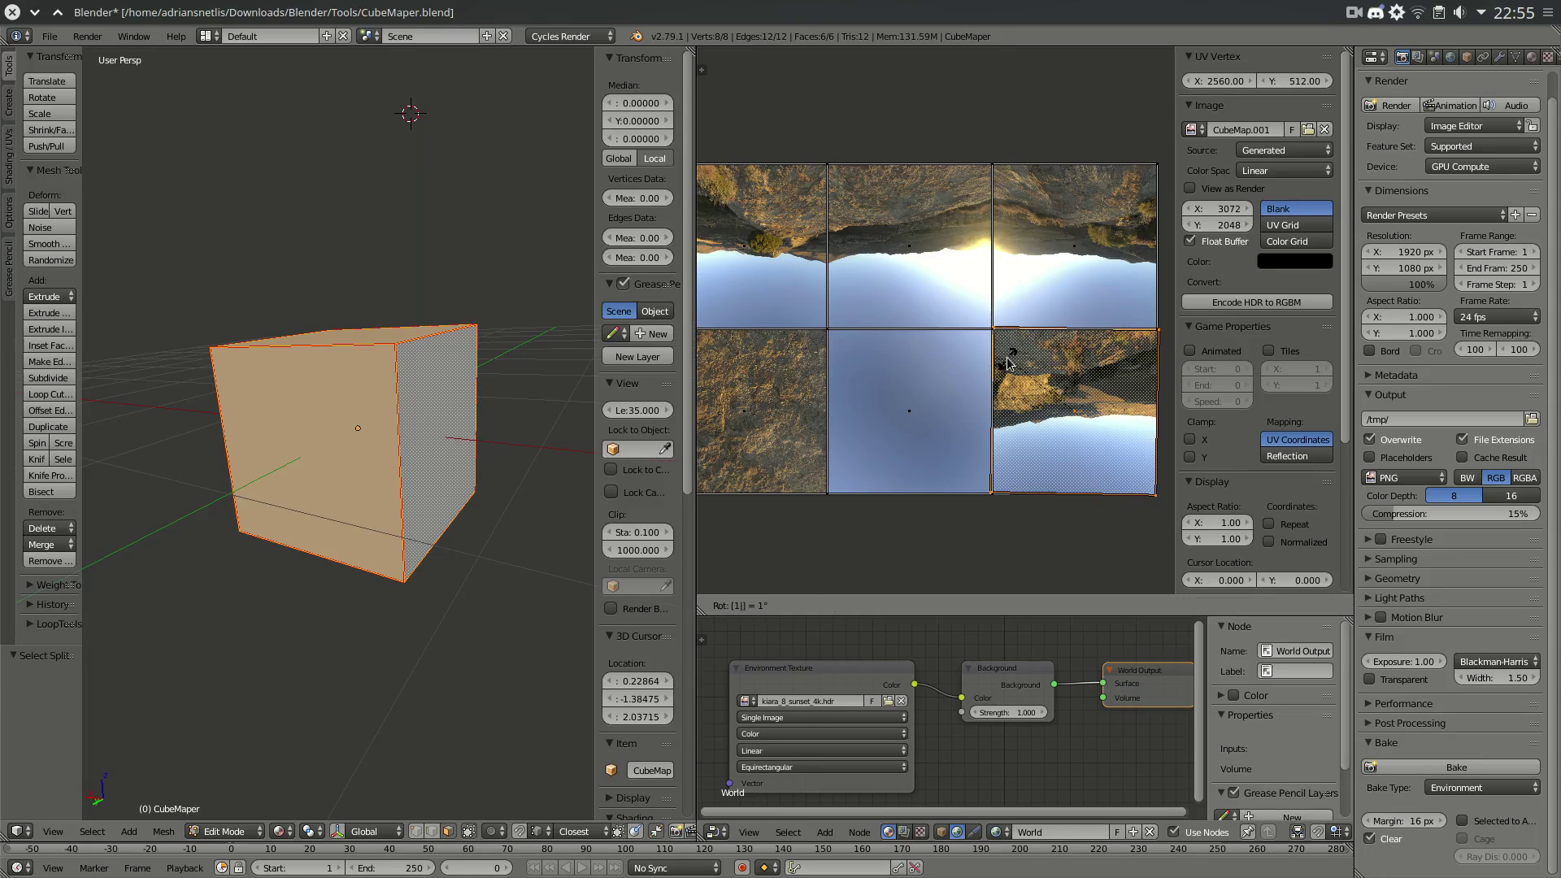
pyautogui.press('Return')
# - Split off the upper-right face of the UV layout and rotate it by 180°
pyautogui.rightClick(1051, 246)
pyautogui.write('r1')
pyautogui.press('Escape')
pyautogui.write('y')
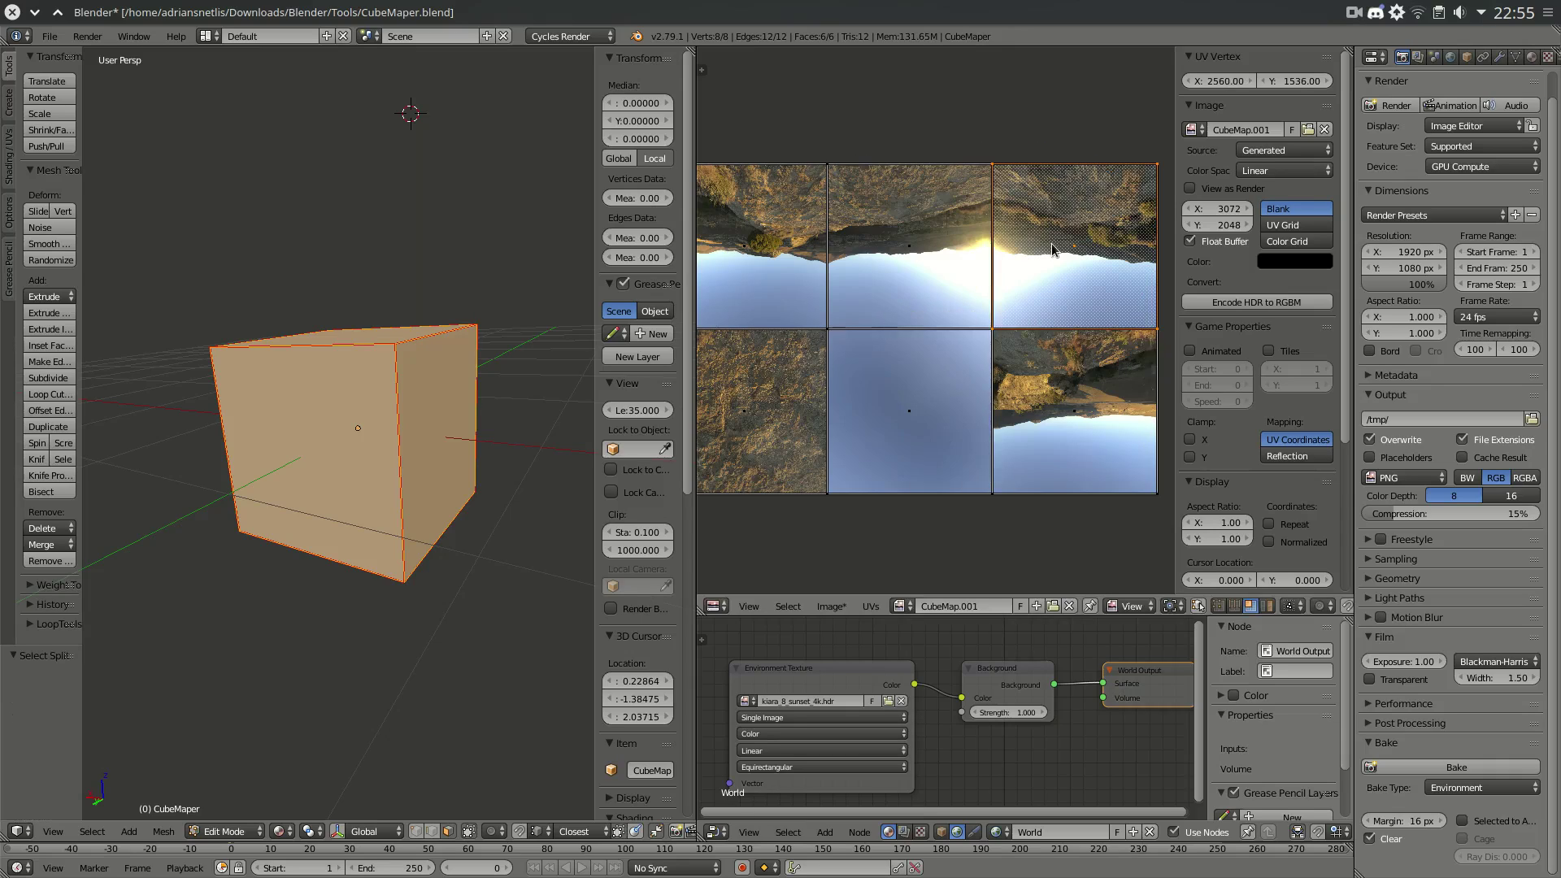
pyautogui.write('r180')
pyautogui.press('Return')
# - Split off the upper-middle face of the UV layout and rotate it by 180°
pyautogui.rightClick(973, 246)
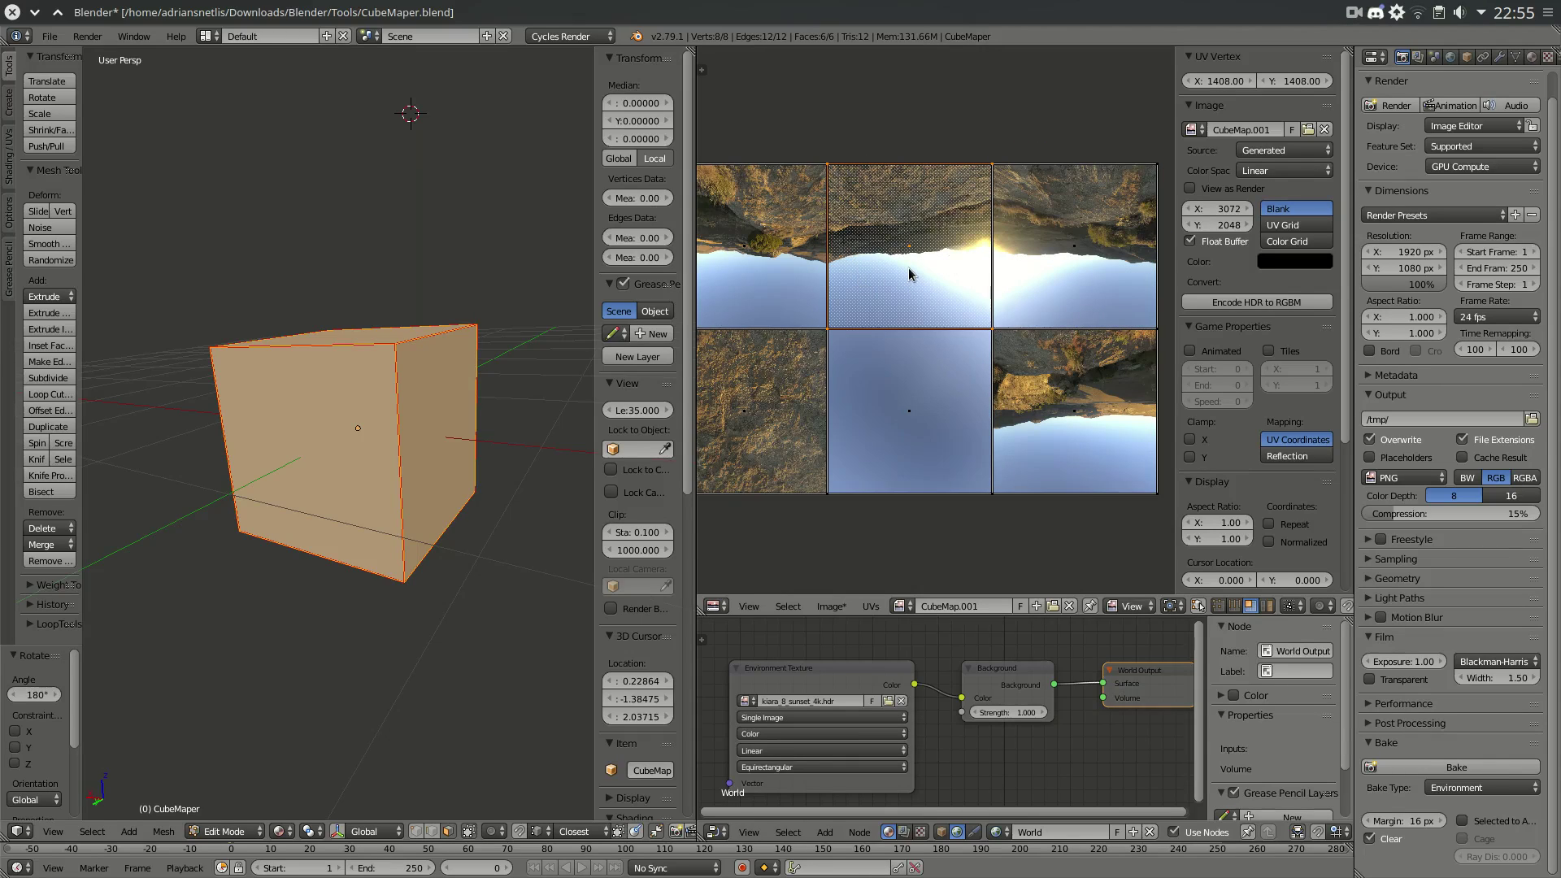
pyautogui.press('y')
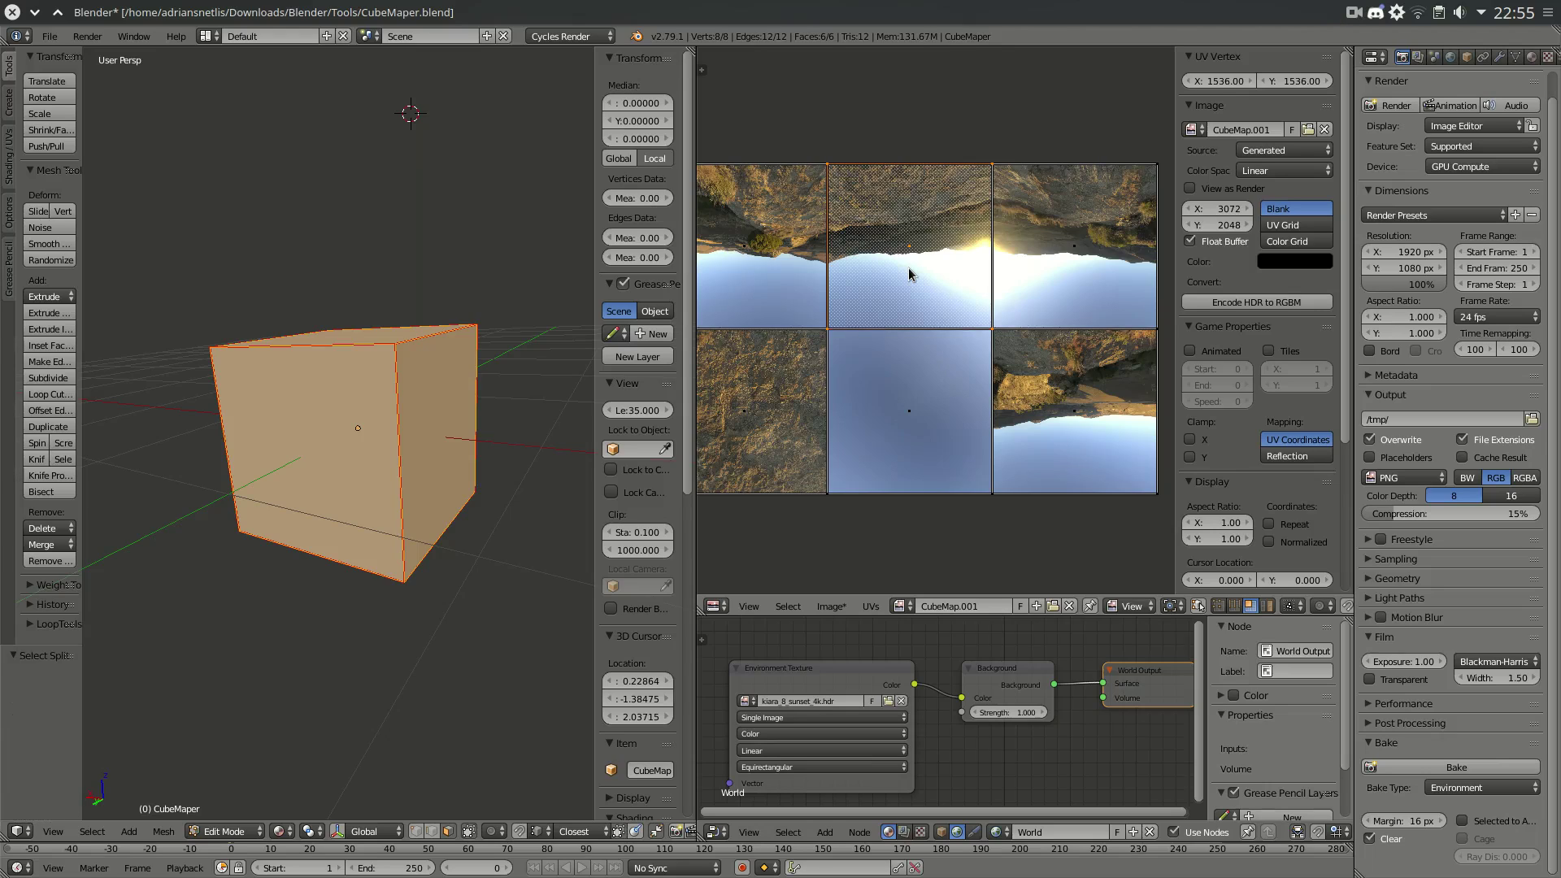
pyautogui.write('r180')
pyautogui.press('Return')
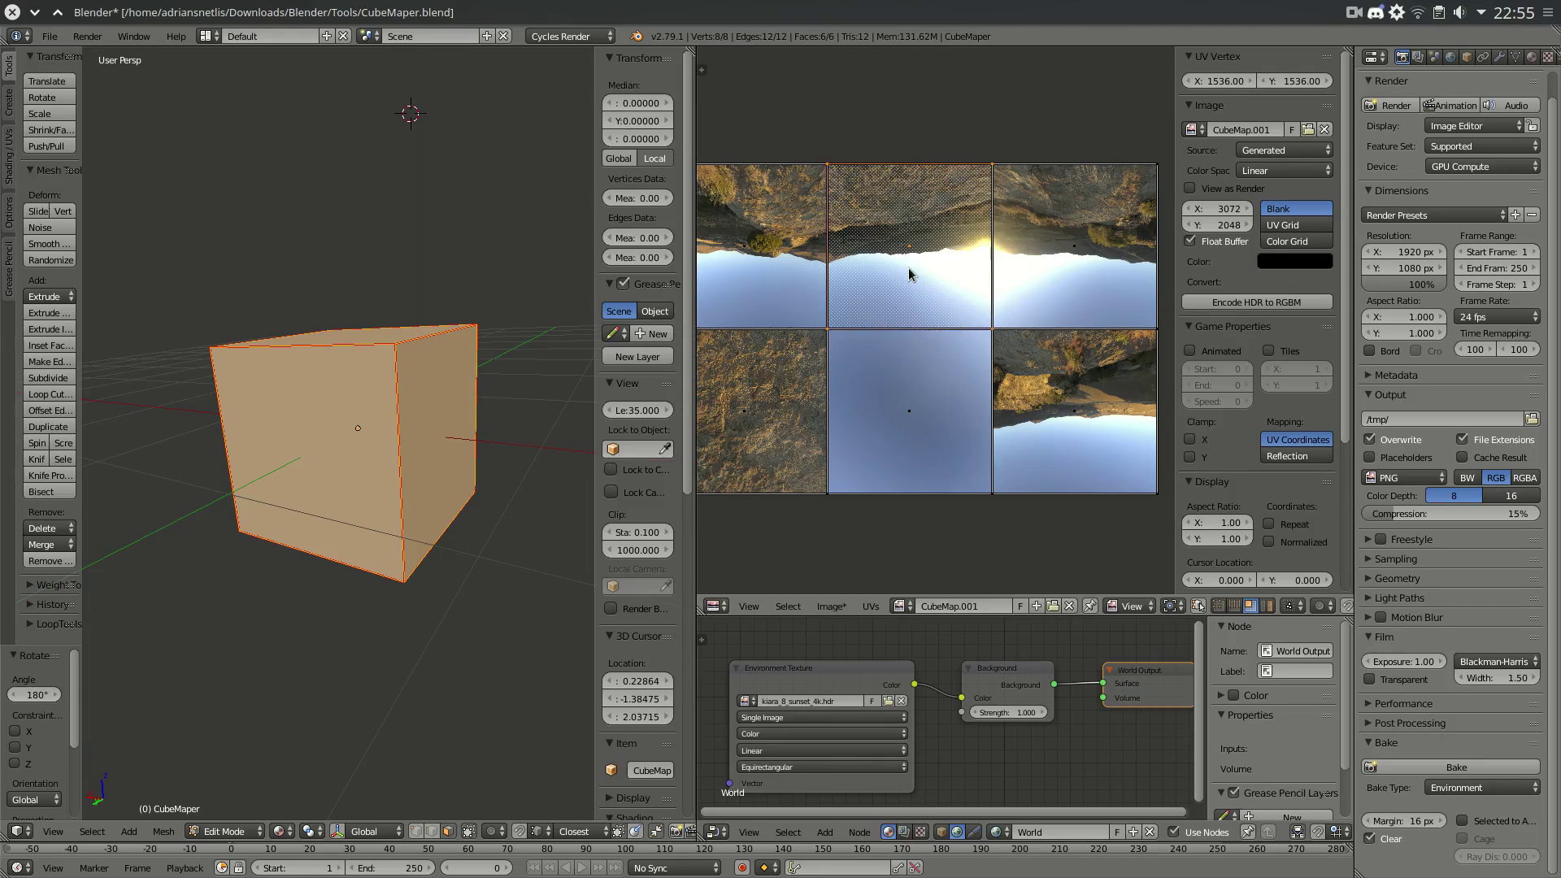
# - Split off the upper-left face of the UV layout and rotate it by 180°
pyautogui.moveTo(855, 268); pyautogui.dragTo(936, 280, button='middle')
pyautogui.rightClick(880, 267)
pyautogui.write('yr')
pyautogui.write('180')
pyautogui.press('Return')
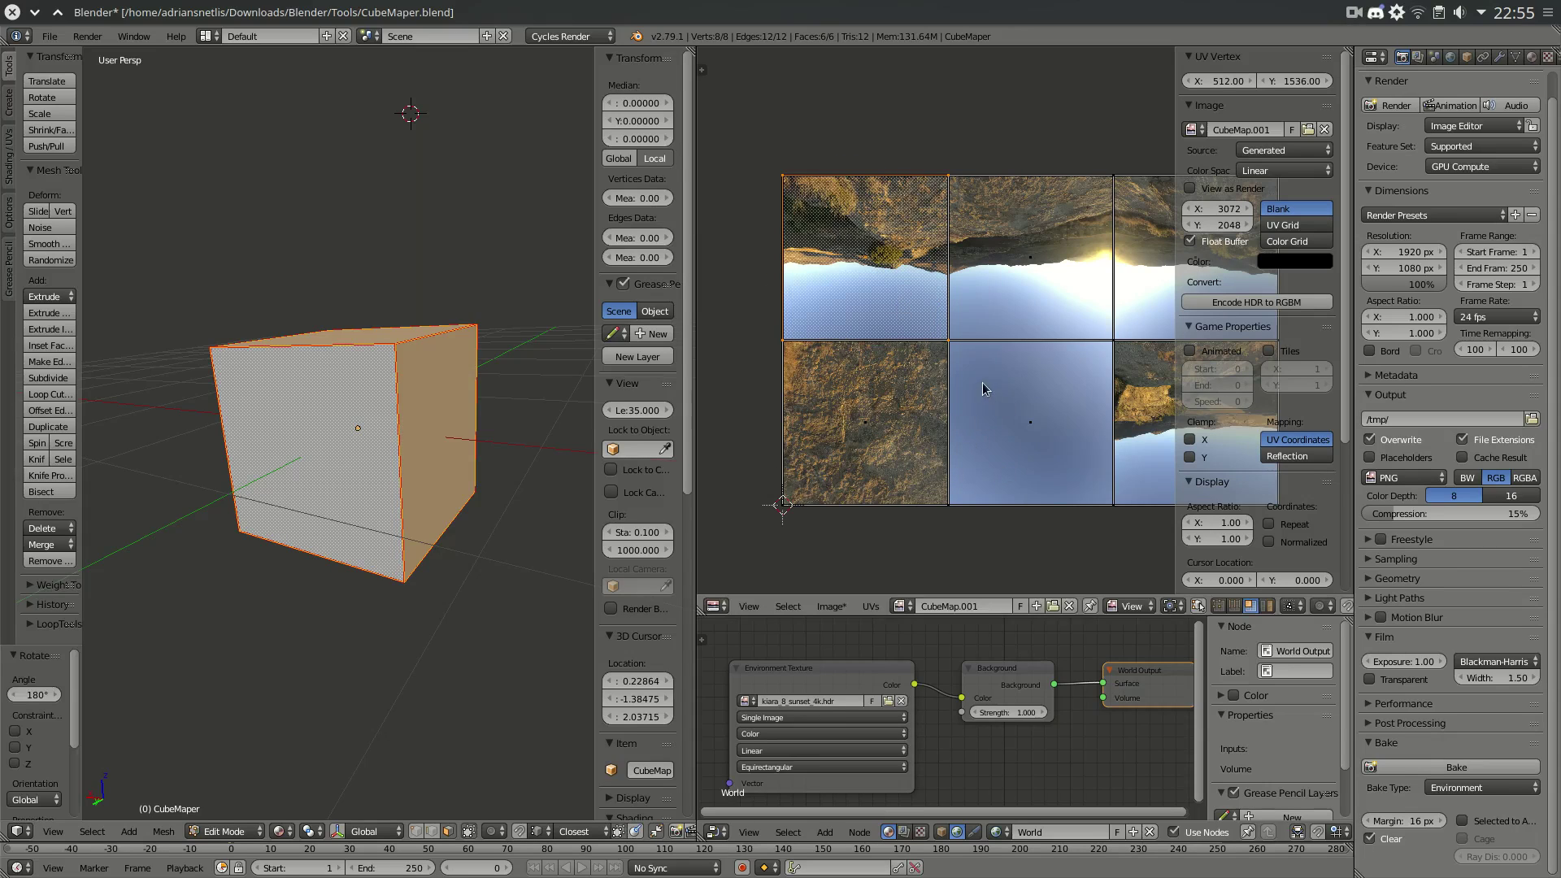
# - Return the cube to Object Mode and bake the environment again with the rotated UV faces
pyautogui.moveTo(1102, 514); pyautogui.dragTo(825, 356, button='middle')
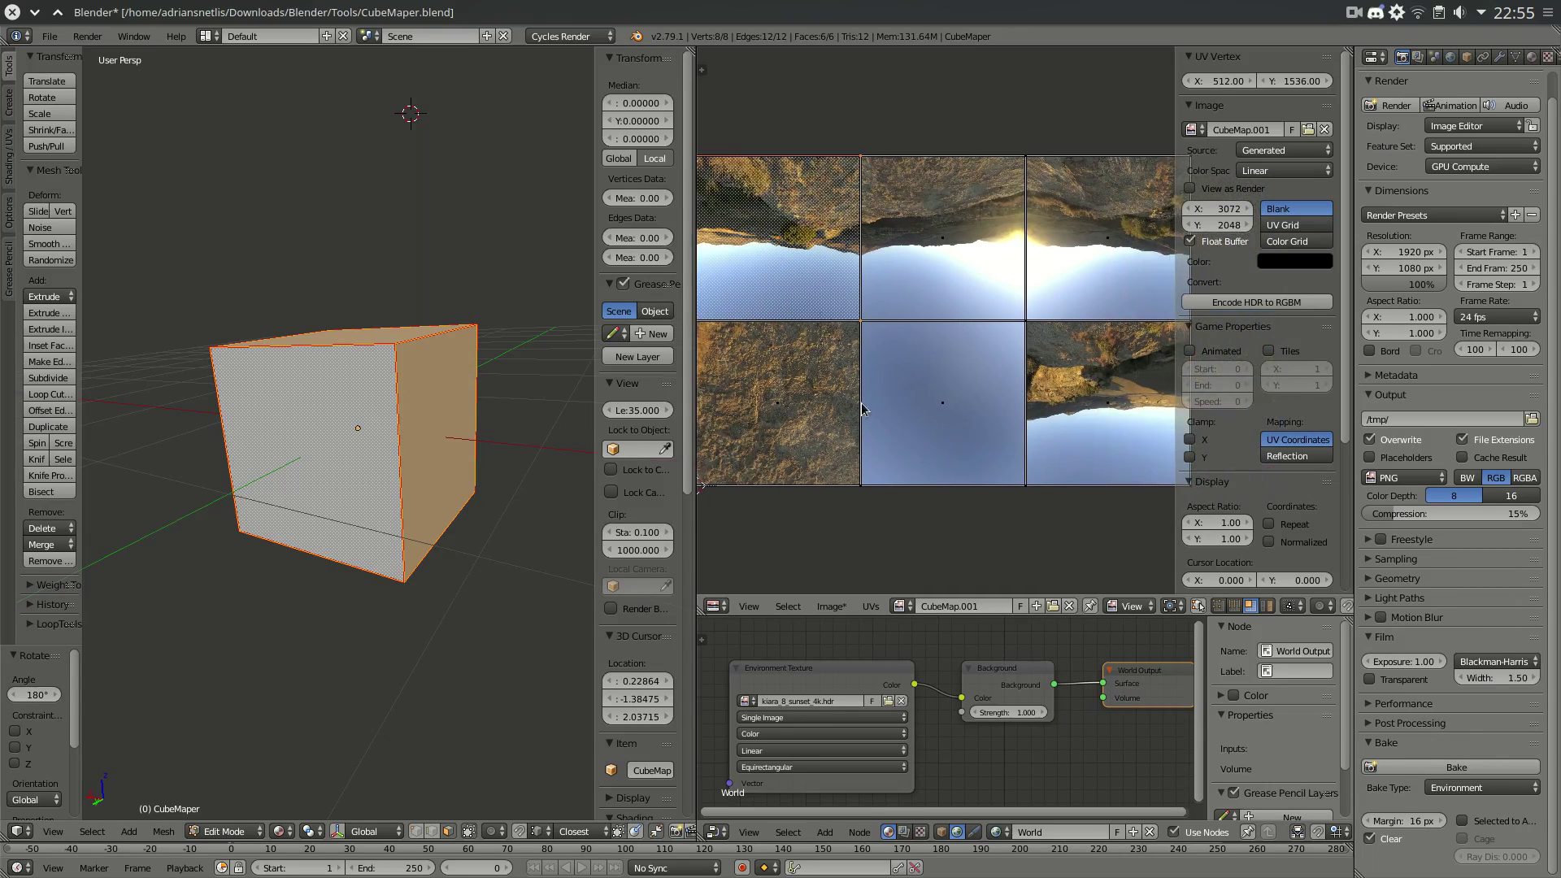
pyautogui.press('Tab')
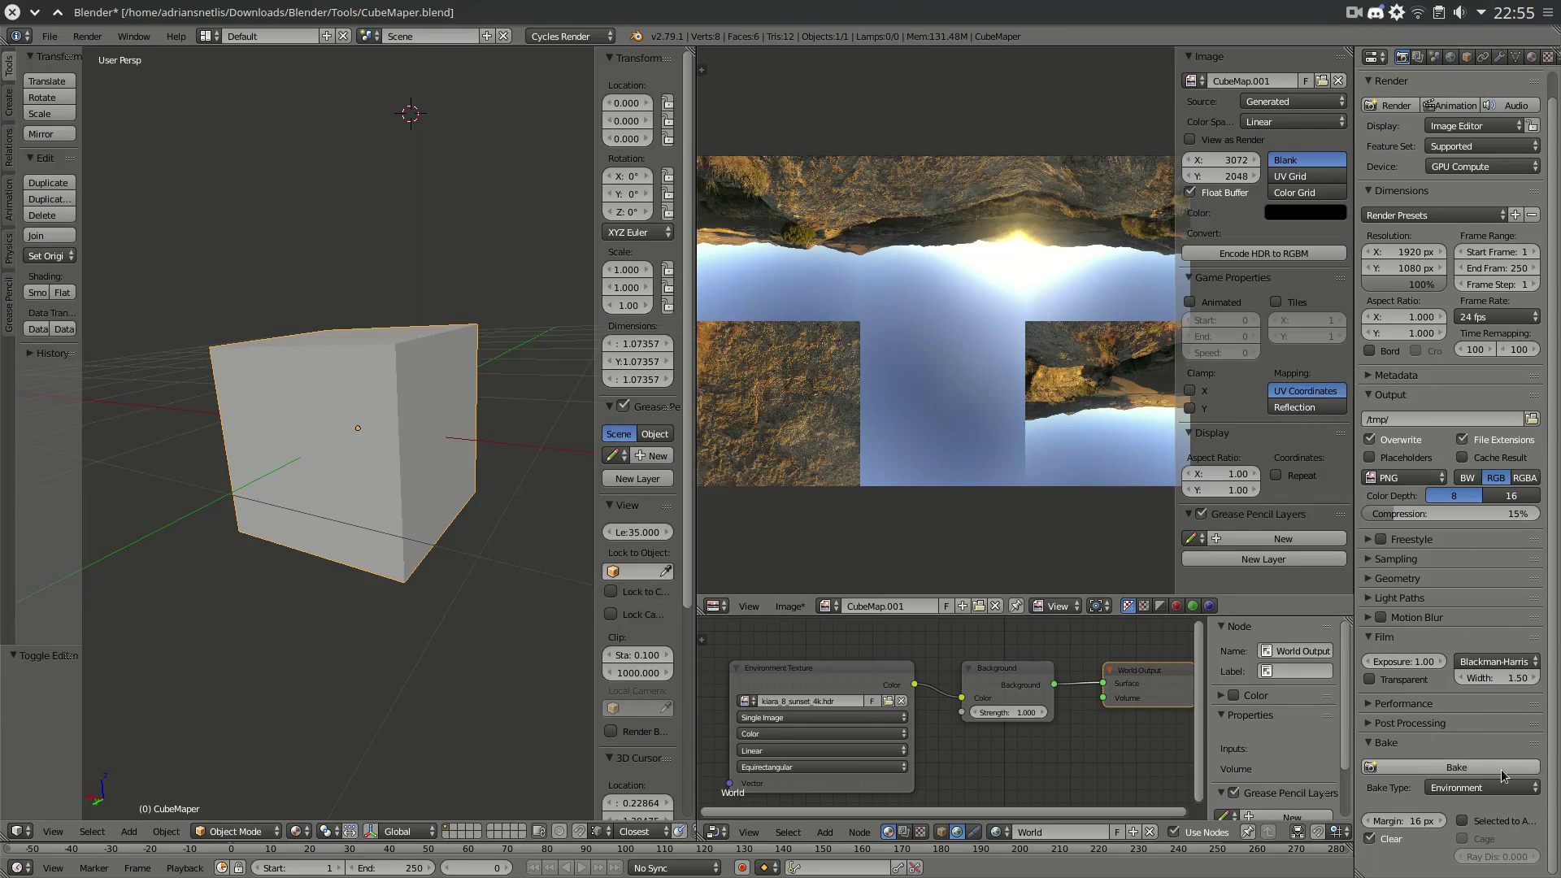
pyautogui.click(1468, 767)
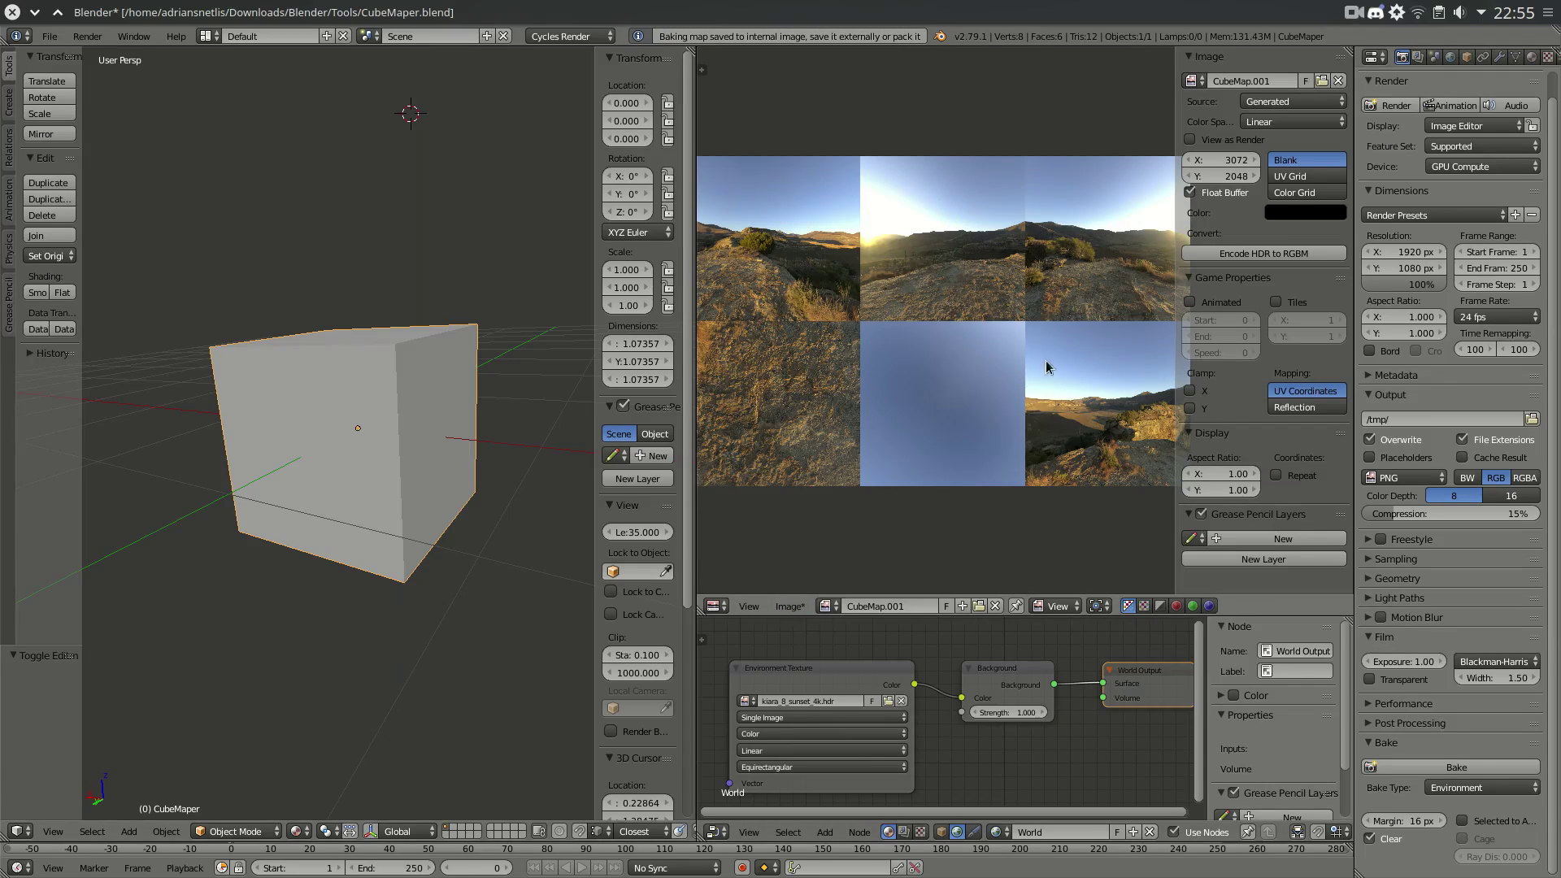
# - Sample the pixel colour values around the sun and sky in the baked cube map to check its dynamic range
pyautogui.scroll(3, 901, 259)
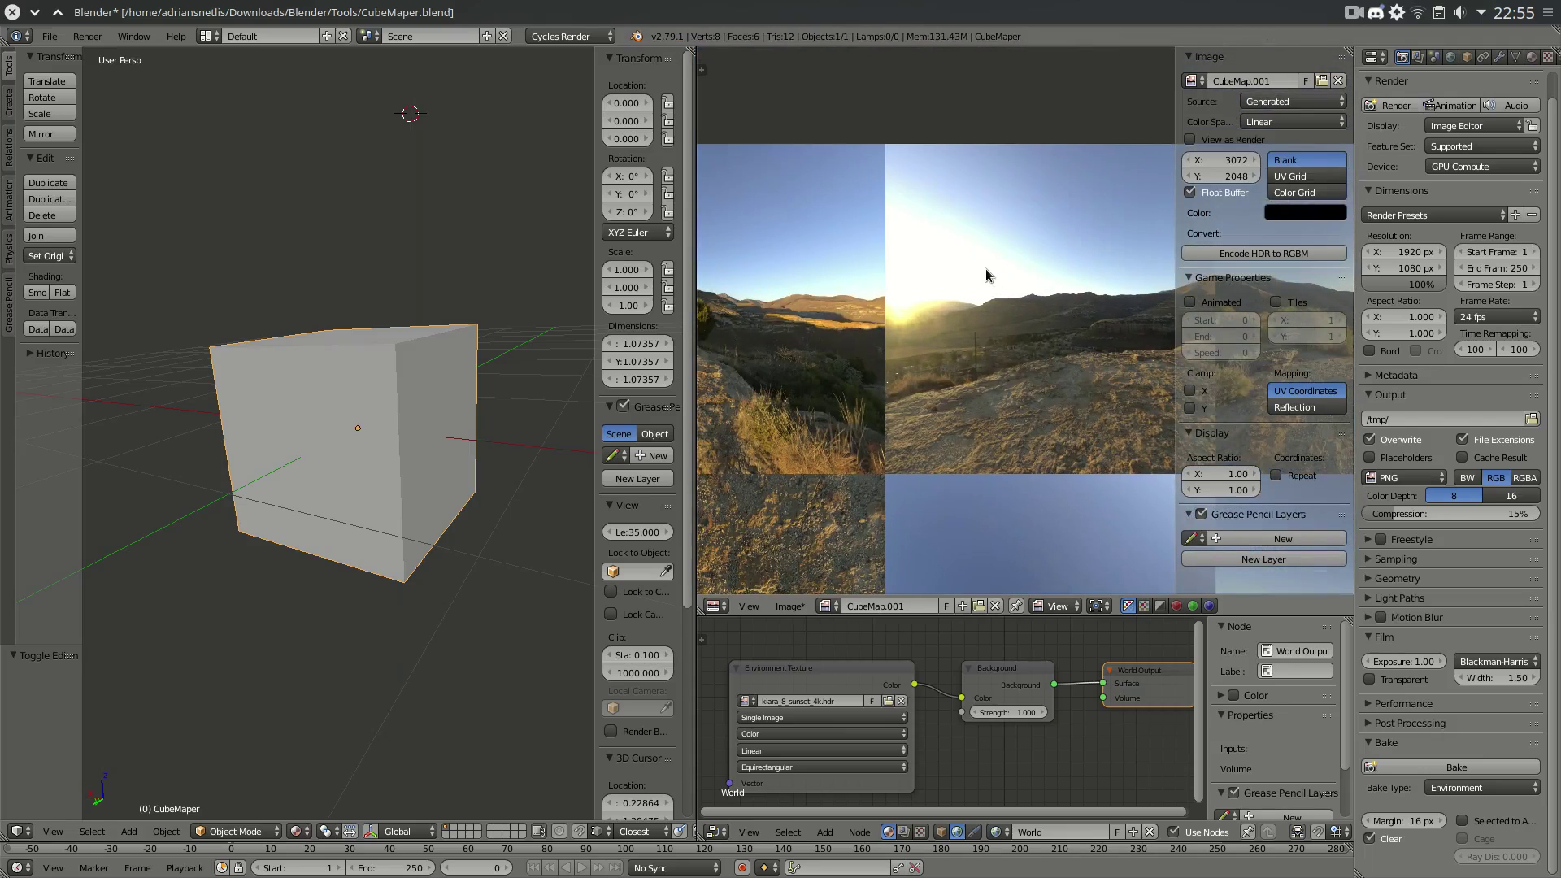
pyautogui.moveTo(954, 275); pyautogui.dragTo(894, 292)
pyautogui.moveTo(998, 272); pyautogui.dragTo(939, 230)
pyautogui.moveTo(834, 275); pyautogui.dragTo(901, 313)
pyautogui.moveTo(898, 305); pyautogui.dragTo(902, 301)
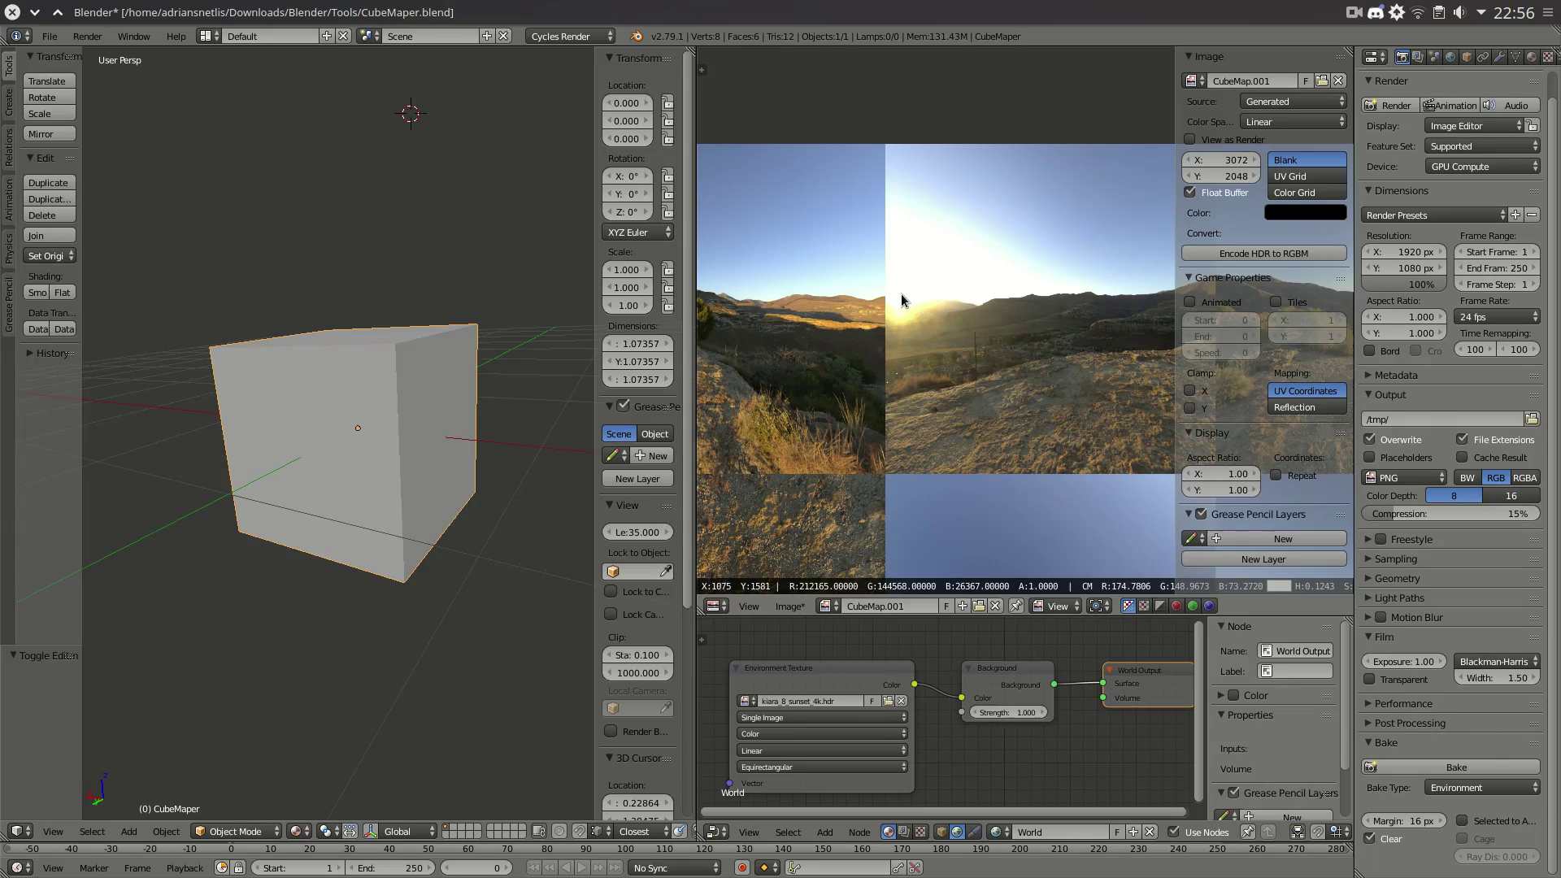
pyautogui.moveTo(901, 300); pyautogui.dragTo(975, 305)
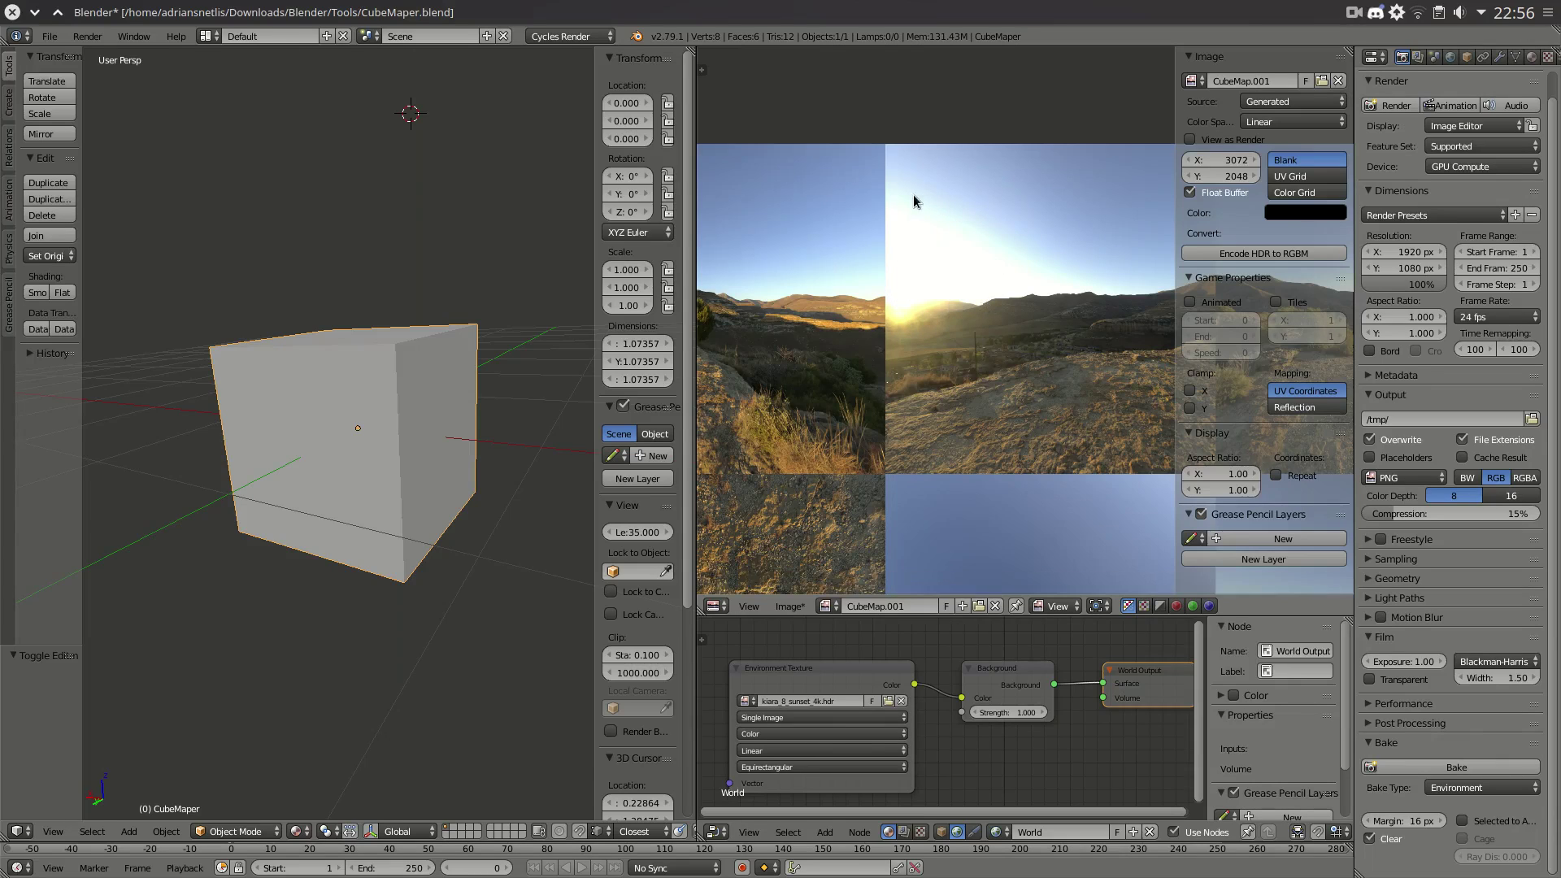
pyautogui.moveTo(919, 256); pyautogui.dragTo(904, 382)
pyautogui.scroll(-2, 905, 384)
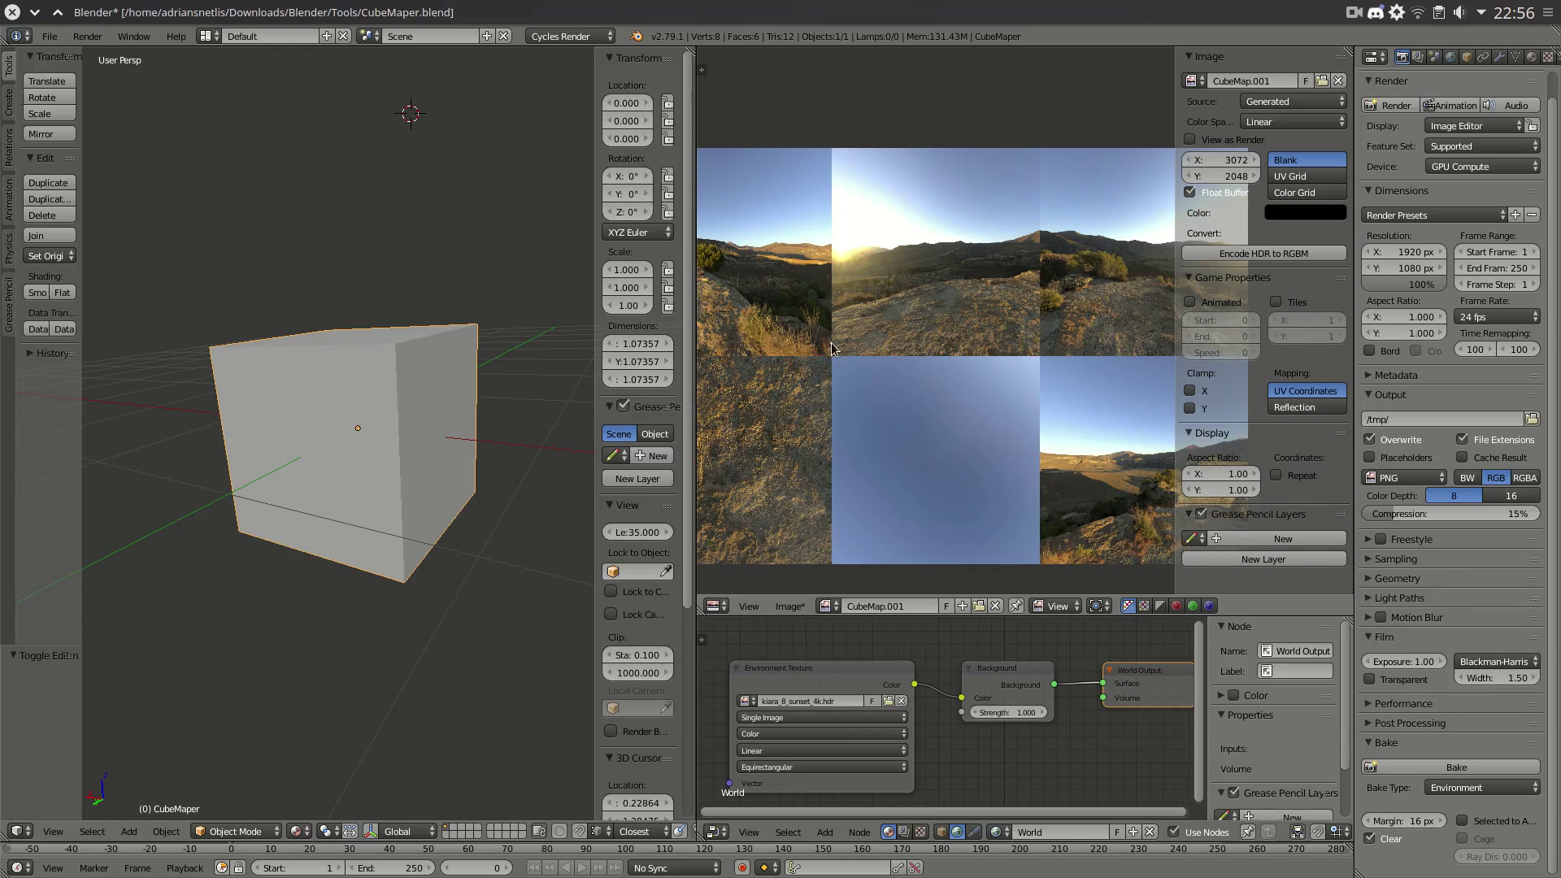
pyautogui.moveTo(854, 345); pyautogui.dragTo(899, 357, button='middle')
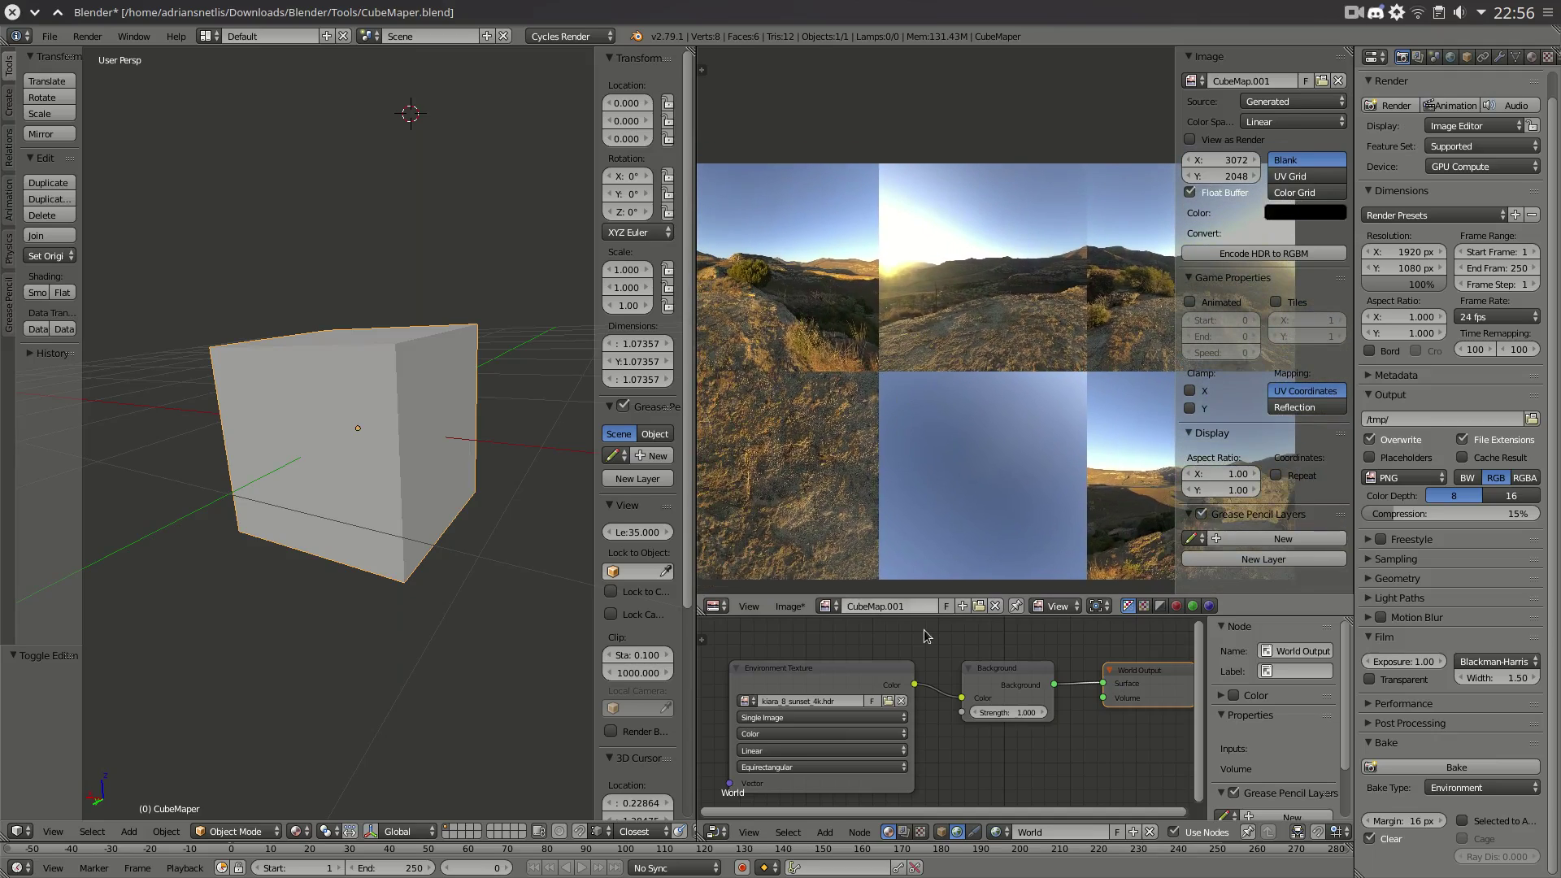
# - Start saving the baked cube map as a new image file in the recent HDRi folder
pyautogui.click(962, 605)
pyautogui.scroll(-2, 895, 286)
pyautogui.moveTo(879, 540); pyautogui.dragTo(883, 411, button='middle')
pyautogui.scroll(2, 882, 411)
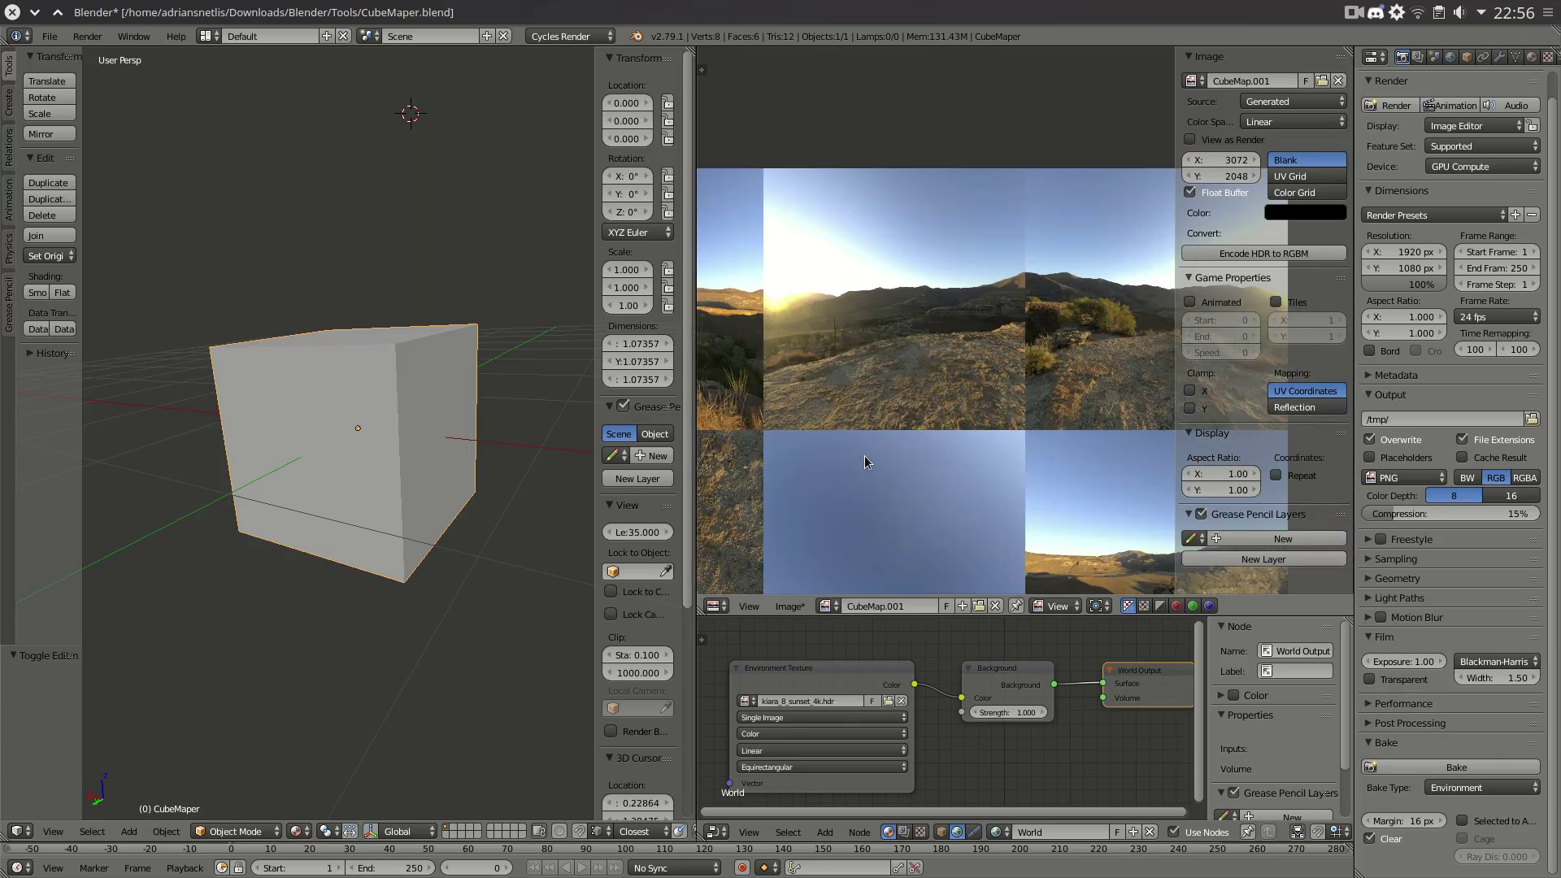
pyautogui.click(789, 606)
pyautogui.click(852, 474)
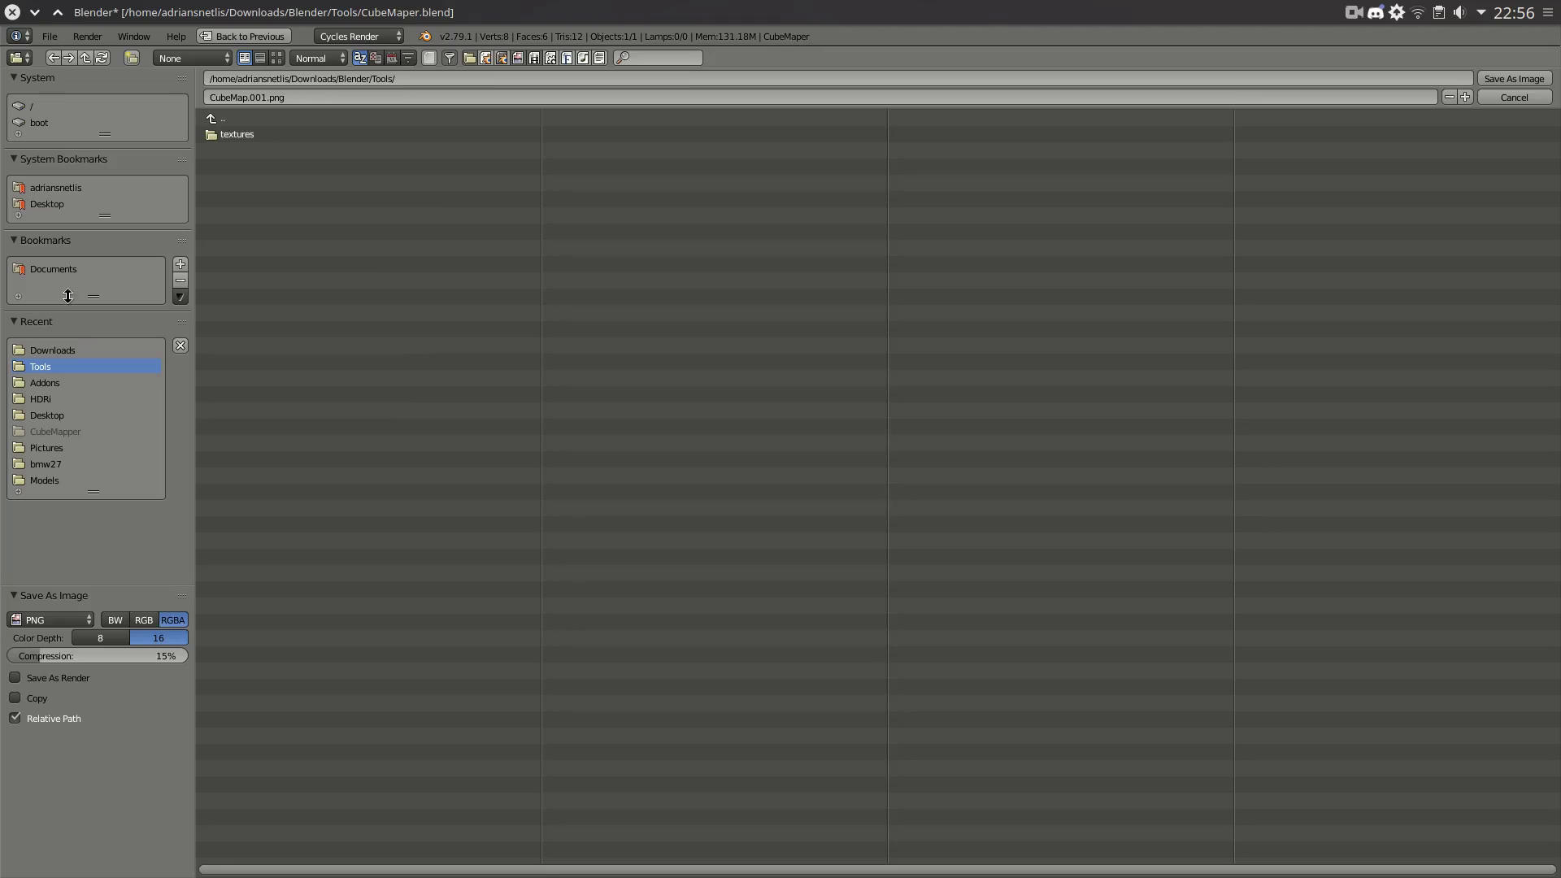
pyautogui.click(40, 398)
# - Name the cube map image file kiara_2K
pyautogui.click(238, 98)
pyautogui.moveTo(265, 96); pyautogui.dragTo(206, 97)
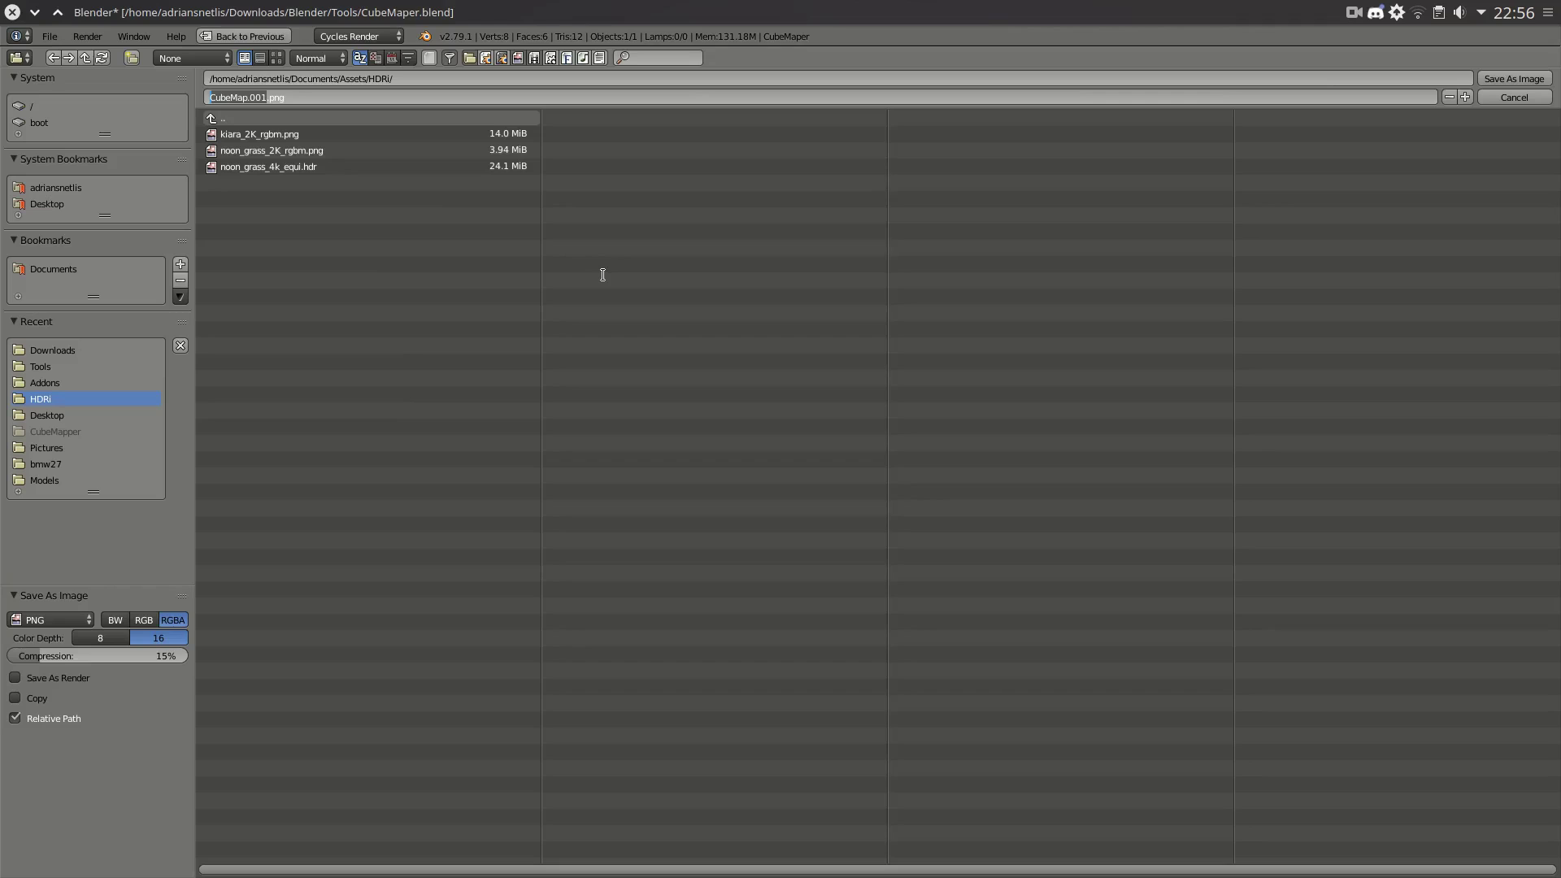
pyautogui.write('kiara_3')
pyautogui.press('BackSpace')
pyautogui.write('4')
pyautogui.write('_')
pyautogui.press('BackSpace')
pyautogui.press('Return')
# - Set the file format to Radiance HDR and save the cube map image
pyautogui.click(52, 619)
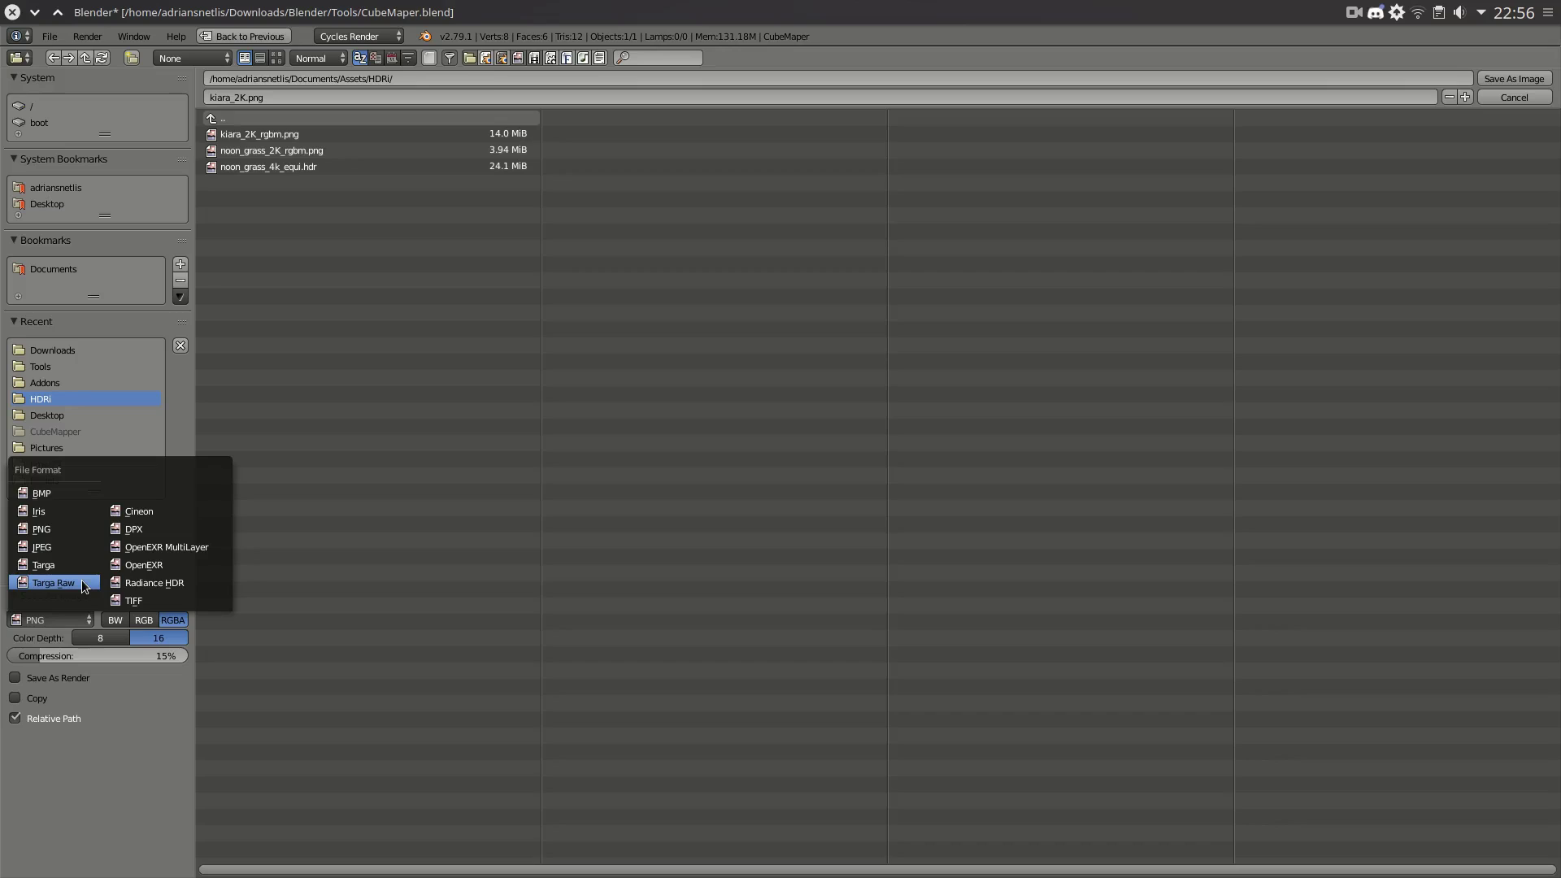
pyautogui.click(160, 583)
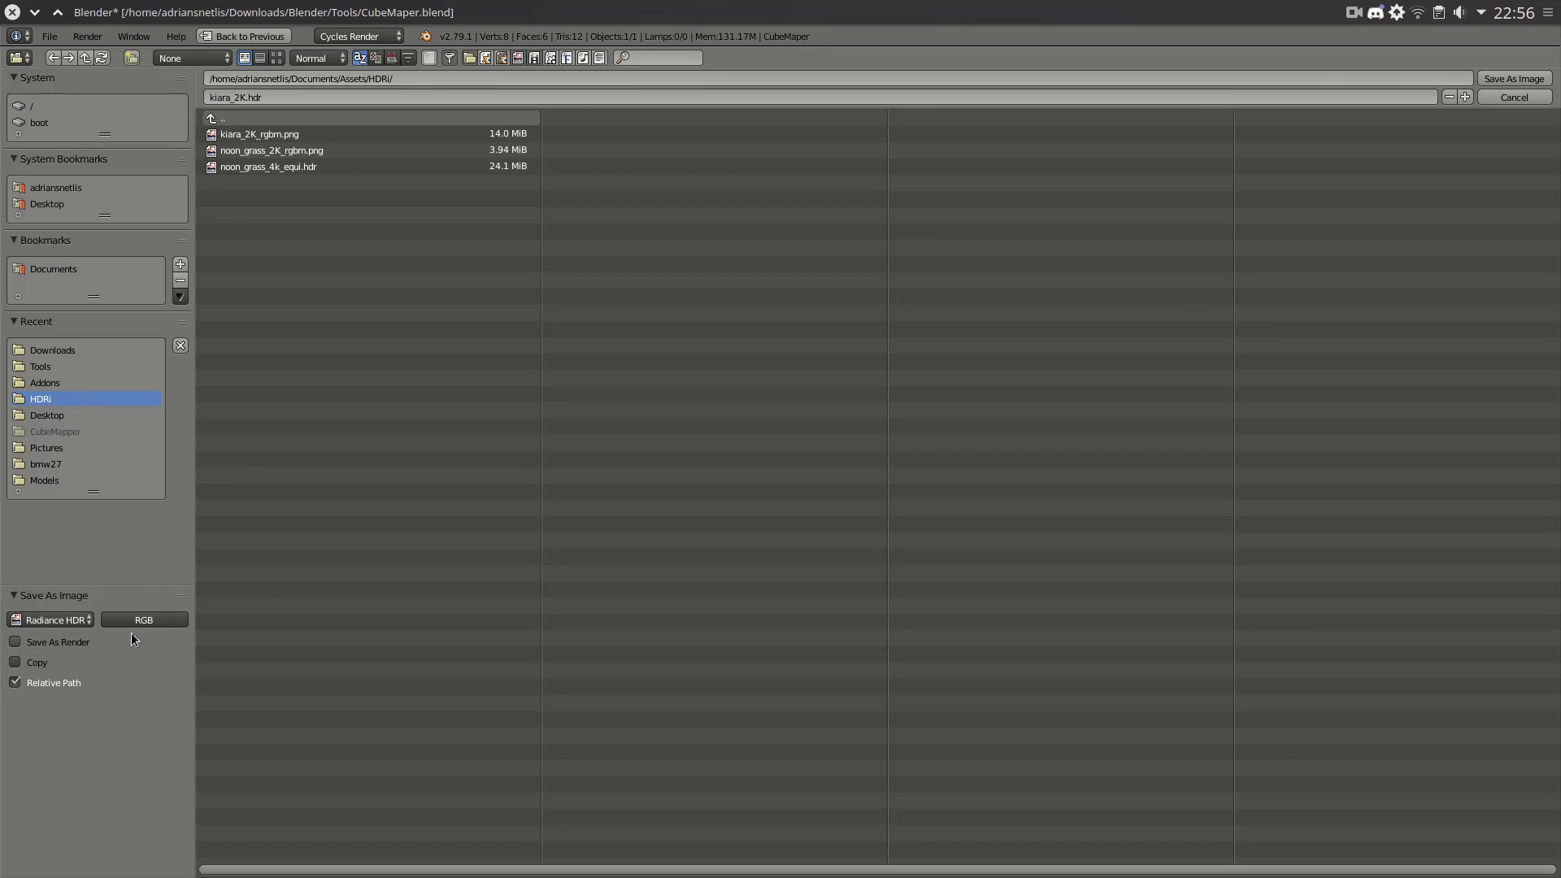
pyautogui.click(1514, 78)
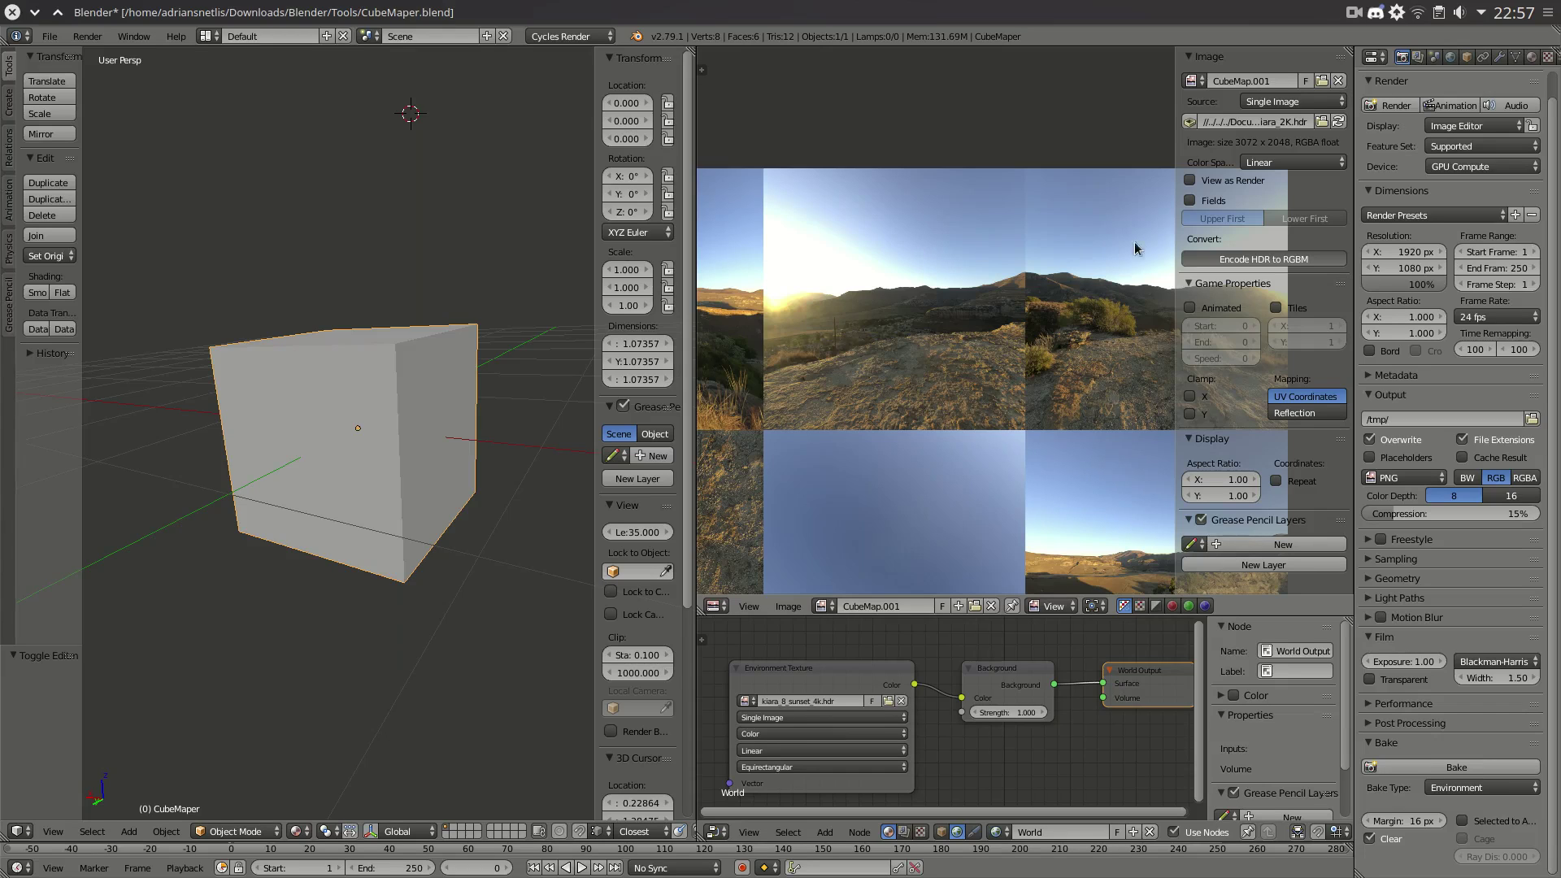
# - Encode the saved HDR cube map to RGBM and inspect the result around the sun
pyautogui.click(1191, 259)
pyautogui.moveTo(835, 322); pyautogui.dragTo(1006, 254, button='middle')
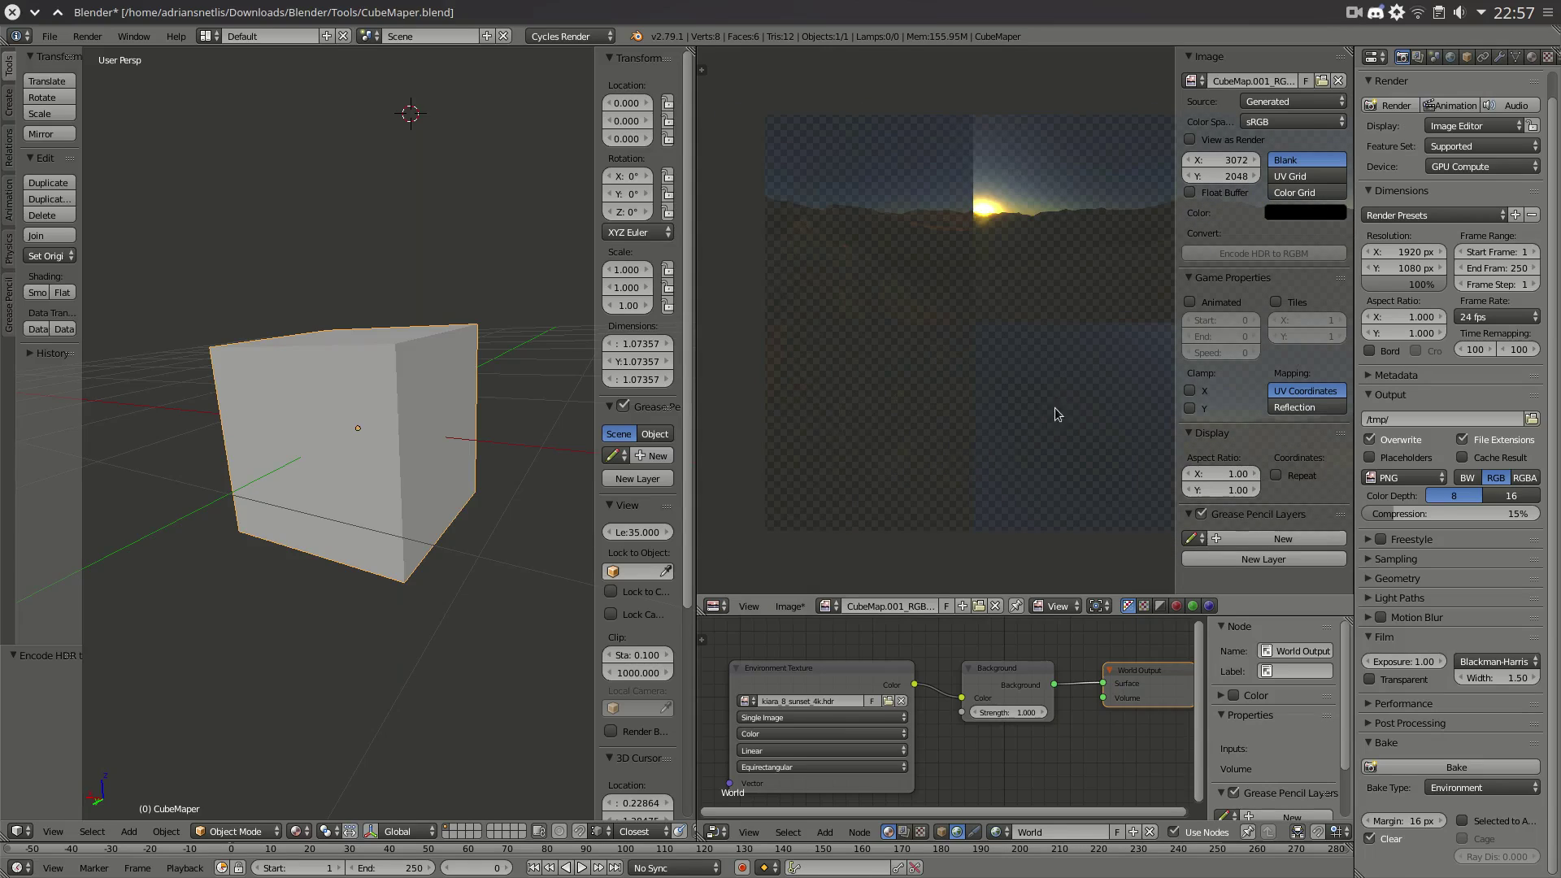
pyautogui.moveTo(1070, 362); pyautogui.dragTo(881, 331, button='middle')
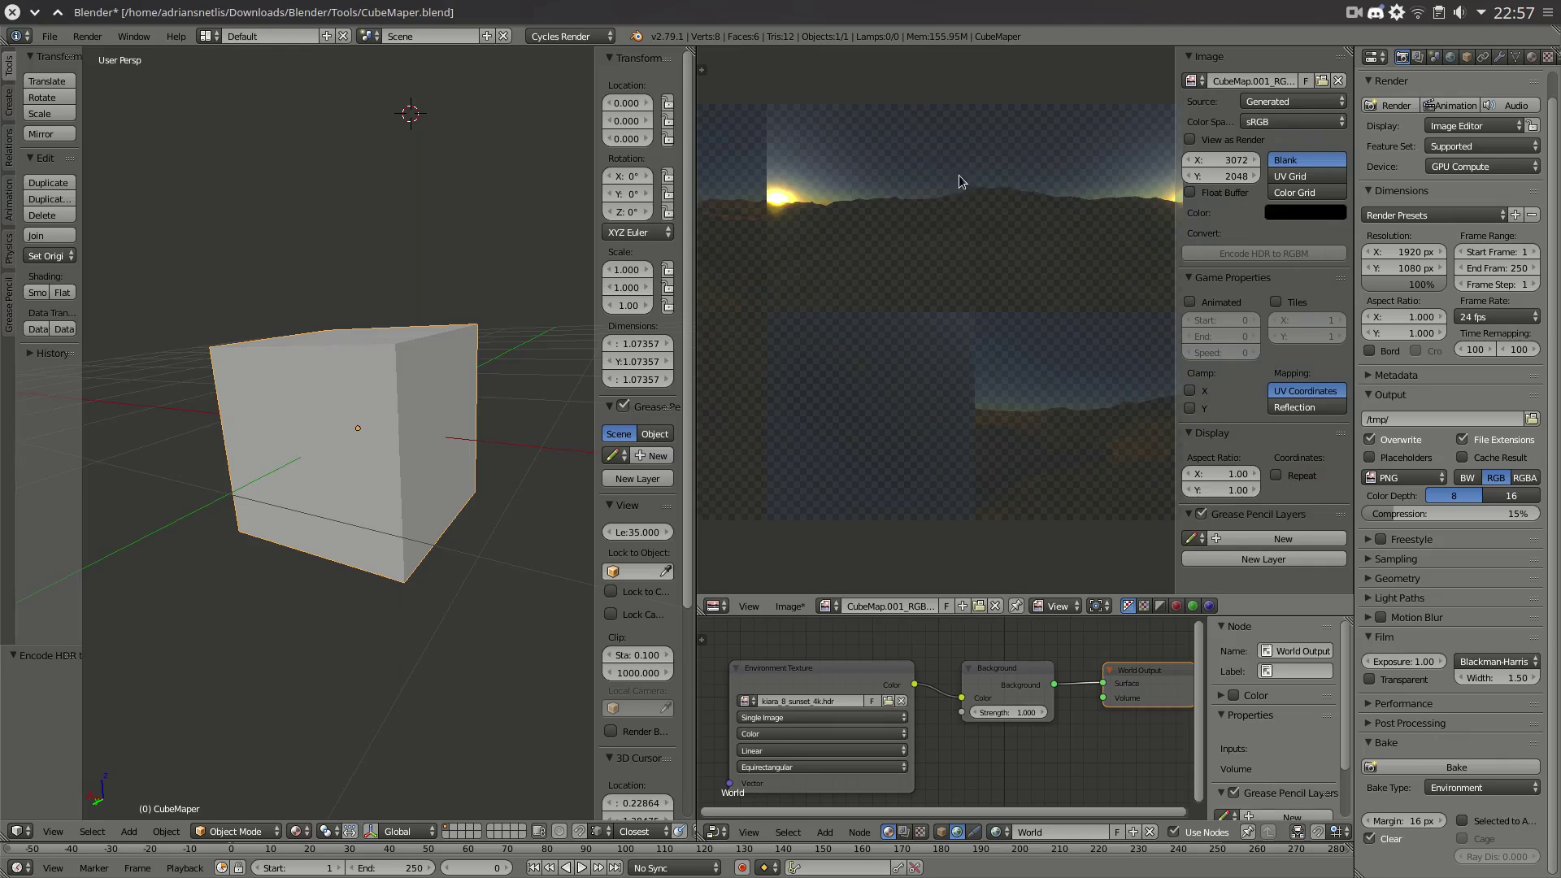
pyautogui.moveTo(913, 199)
pyautogui.mouseDown()
pyautogui.moveTo(898, 187)
pyautogui.moveTo(926, 197)
pyautogui.moveTo(891, 192)
pyautogui.mouseUp()
pyautogui.scroll(6, 953, 223)
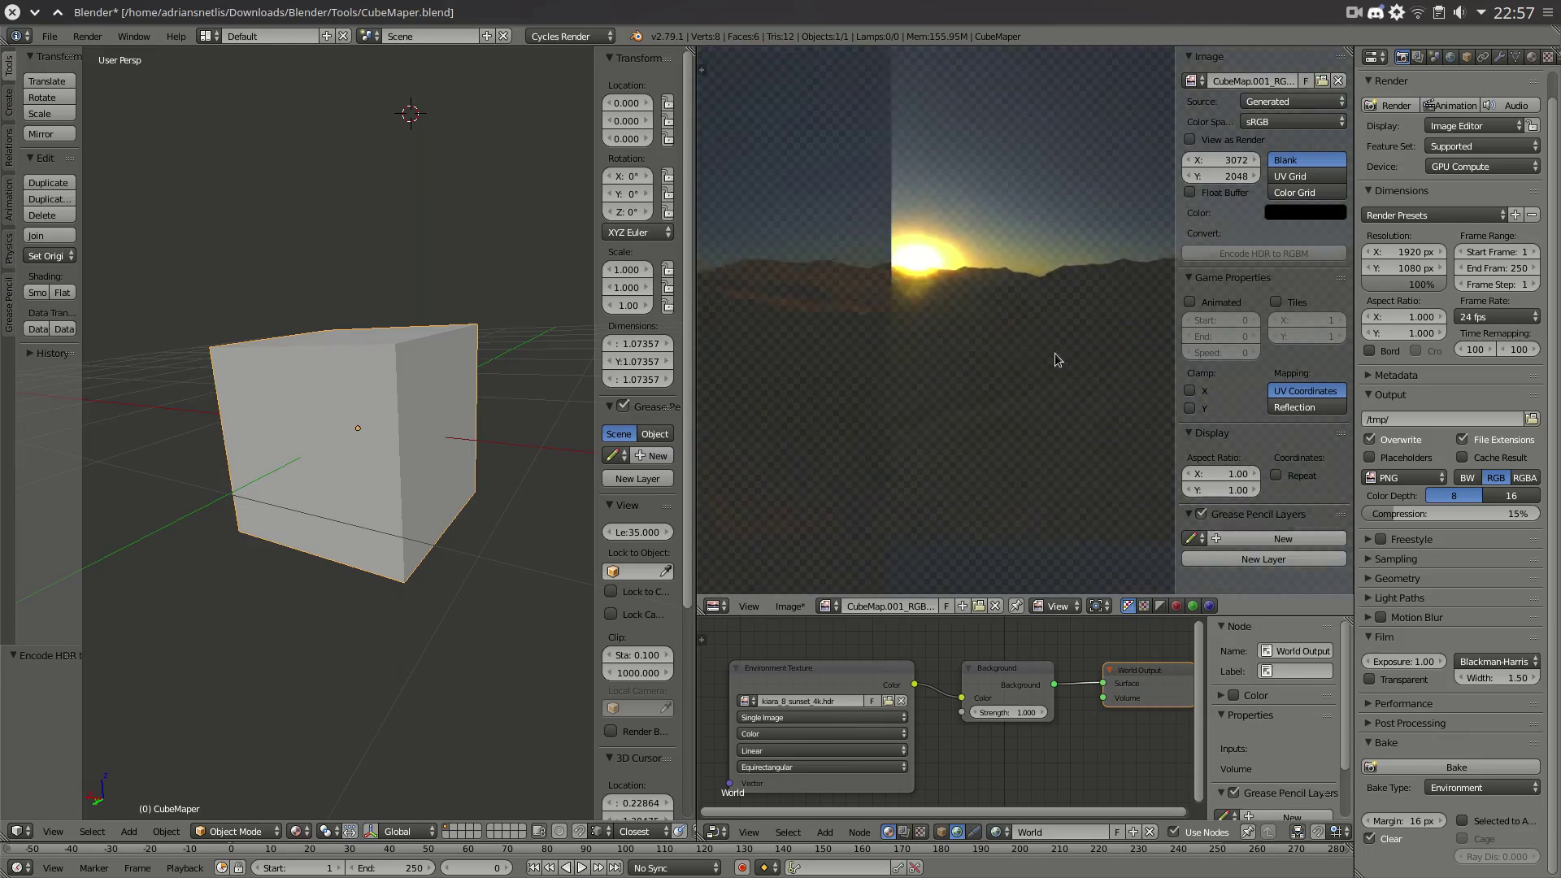
# - Save the RGBM cube map image as kiara_2K_rgbm.png in the HDRi folder, overwriting the existing file
pyautogui.moveTo(774, 147); pyautogui.dragTo(900, 212, button='middle')
pyautogui.moveTo(900, 212); pyautogui.dragTo(953, 181)
pyautogui.scroll(-5, 953, 182)
pyautogui.scroll(-2, 1056, 311)
pyautogui.moveTo(1057, 311); pyautogui.dragTo(914, 193, button='middle')
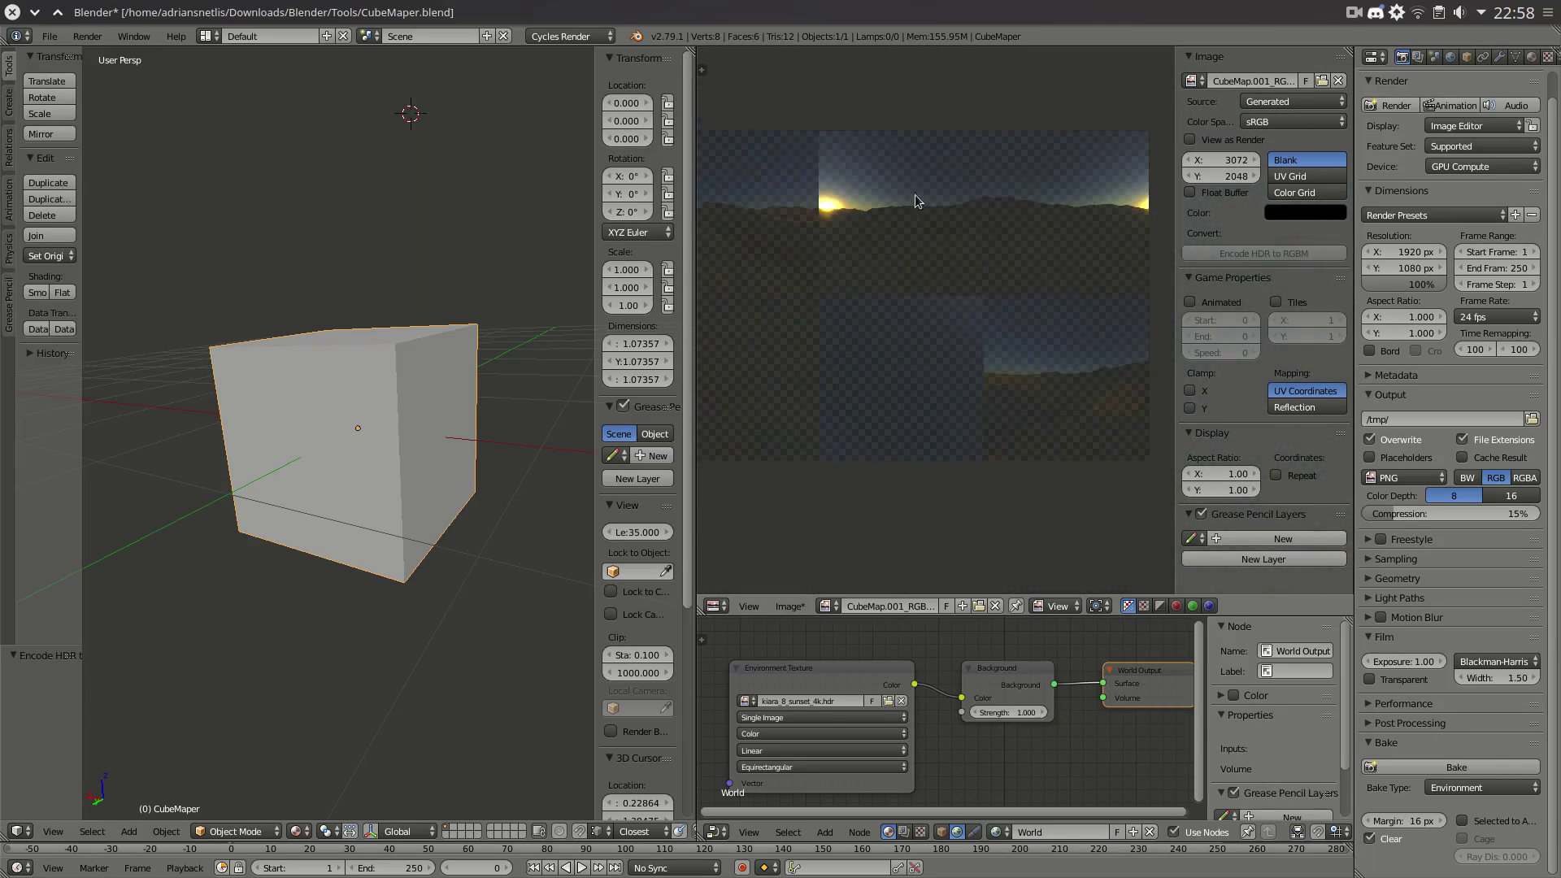
pyautogui.click(789, 606)
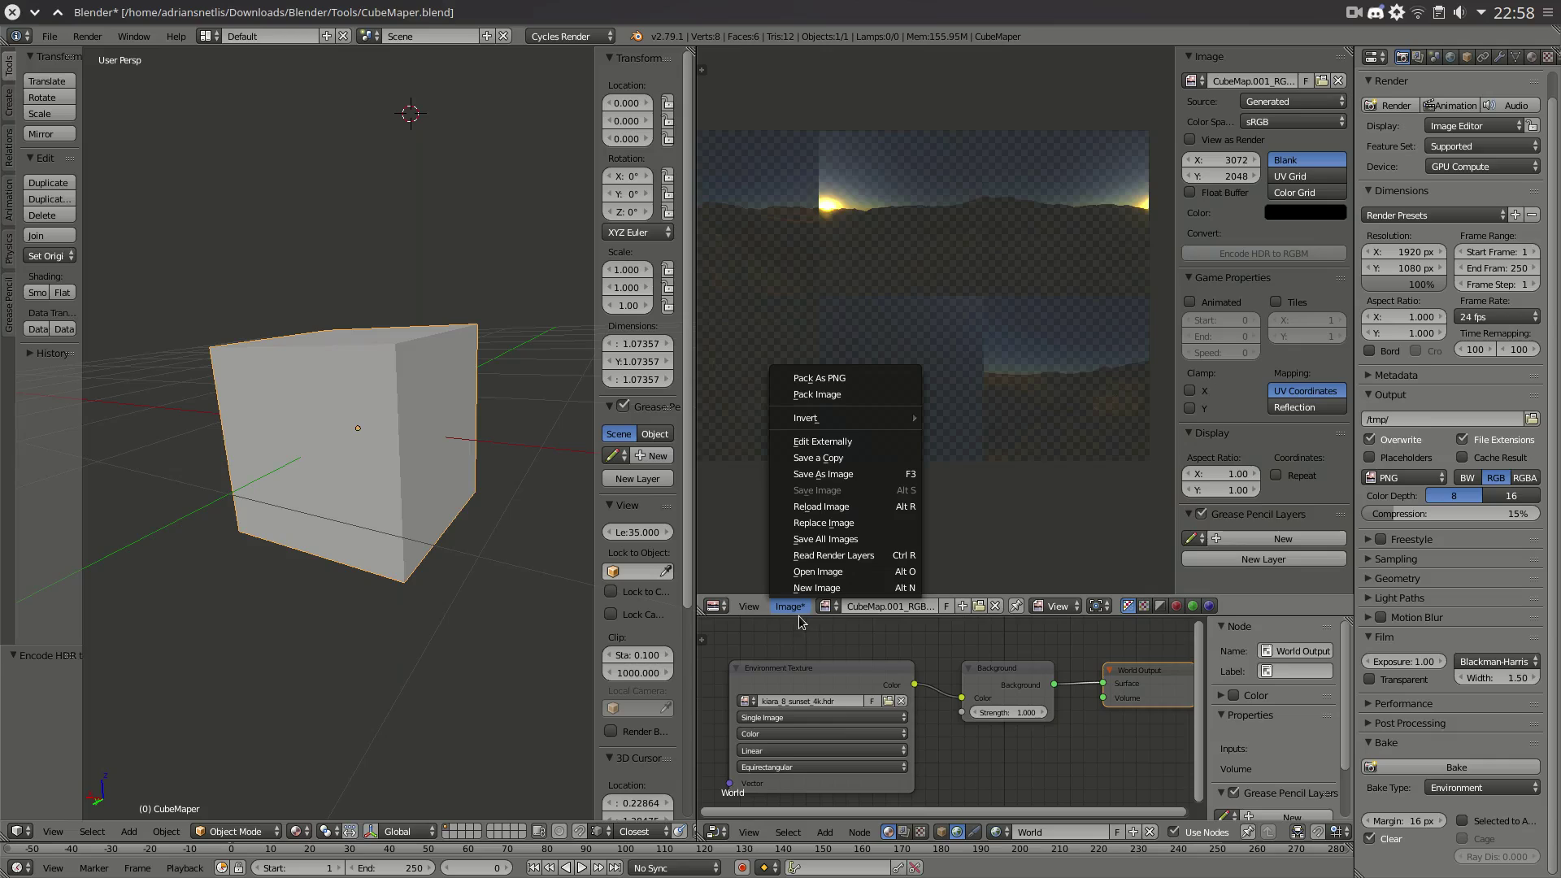
pyautogui.click(834, 476)
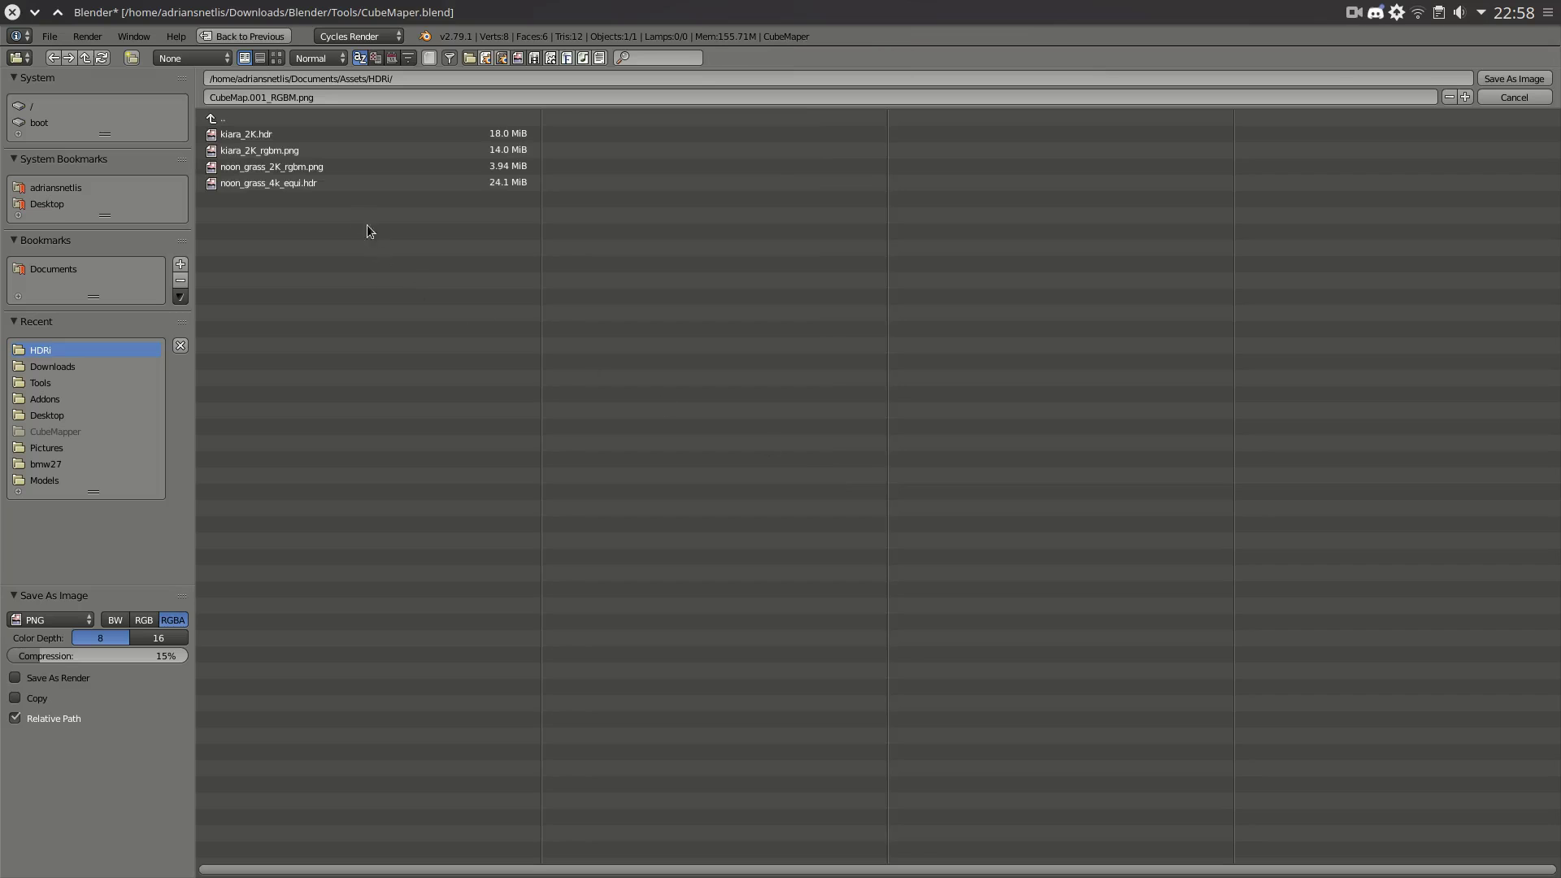
pyautogui.click(296, 152)
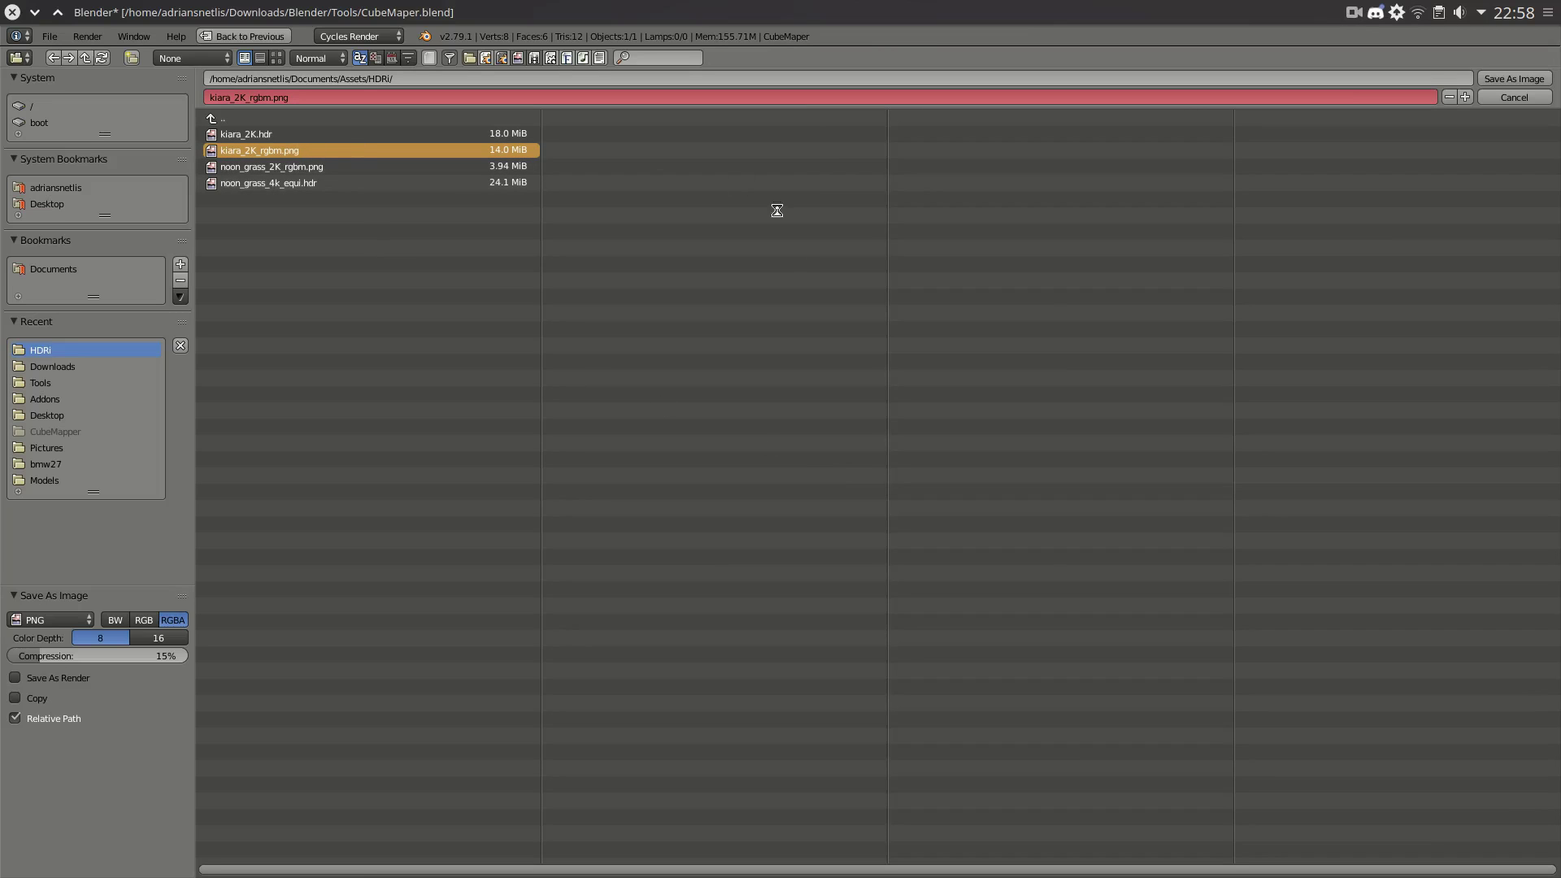
pyautogui.doubleClick(300, 150)
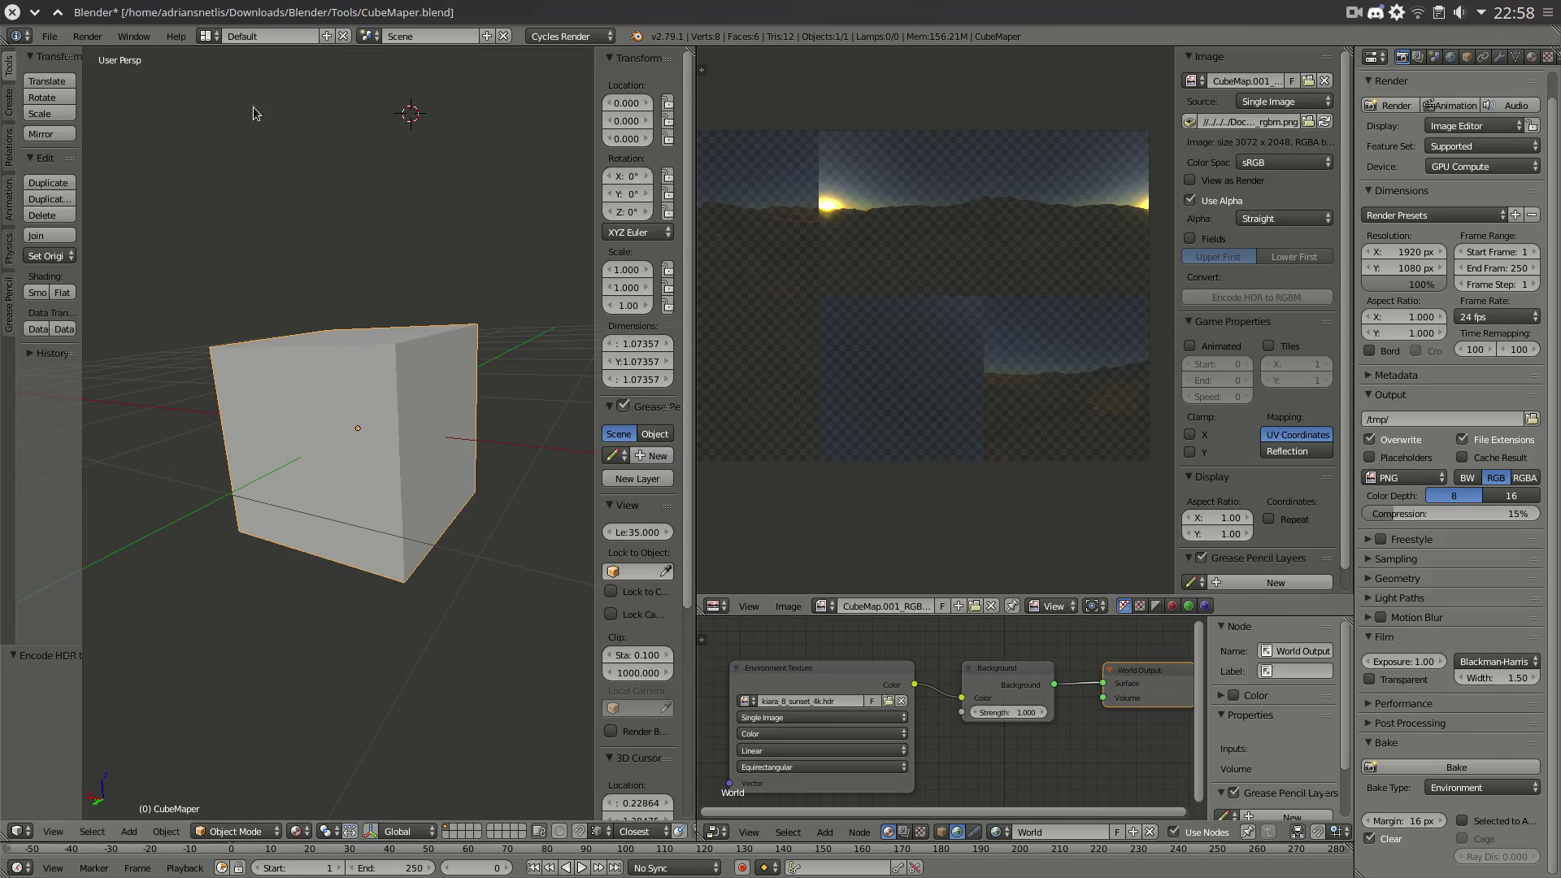
# - Open the recent file TutorialLighting.blend
pyautogui.hotkey('ctrl', 'shift', 'o')
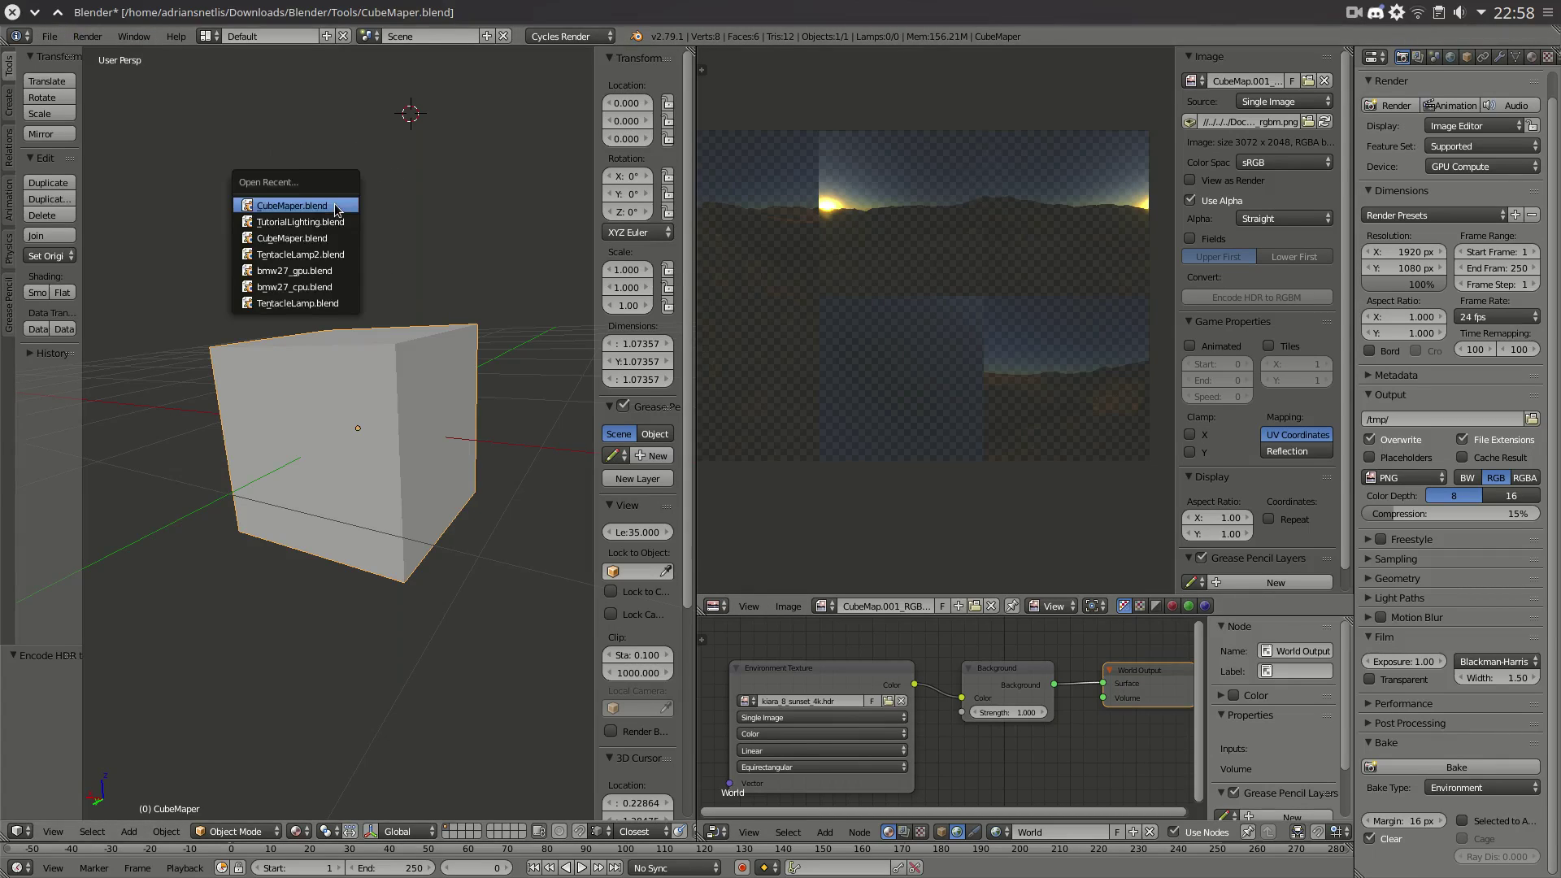
pyautogui.click(332, 219)
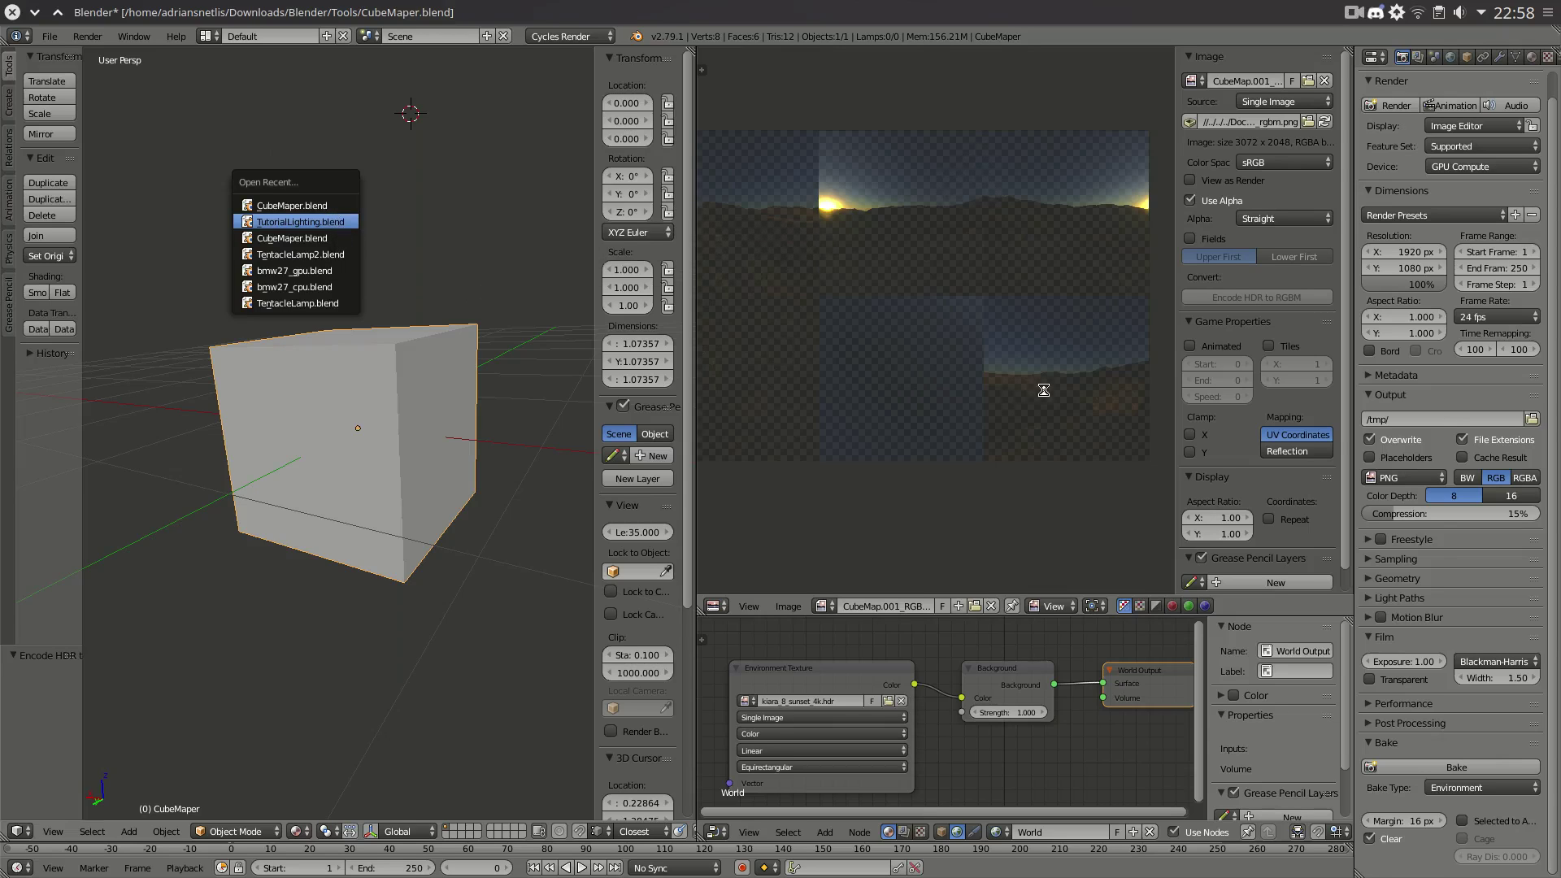
pyautogui.moveTo(748, 334); pyautogui.dragTo(696, 365, button='middle')
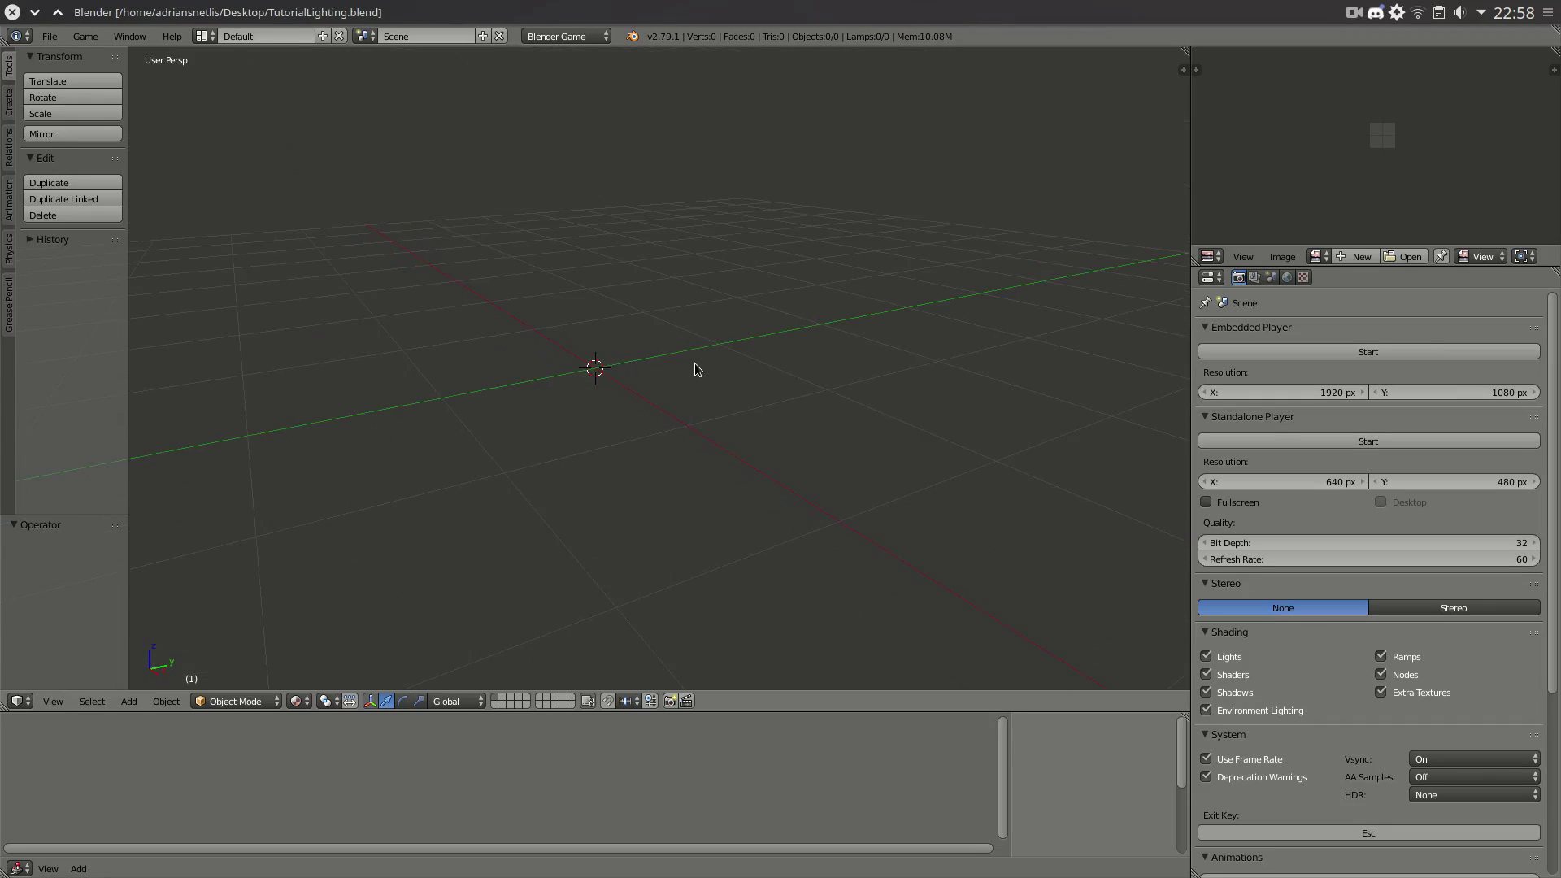
pyautogui.hotkey('shift', 'a')
pyautogui.moveTo(690, 366)
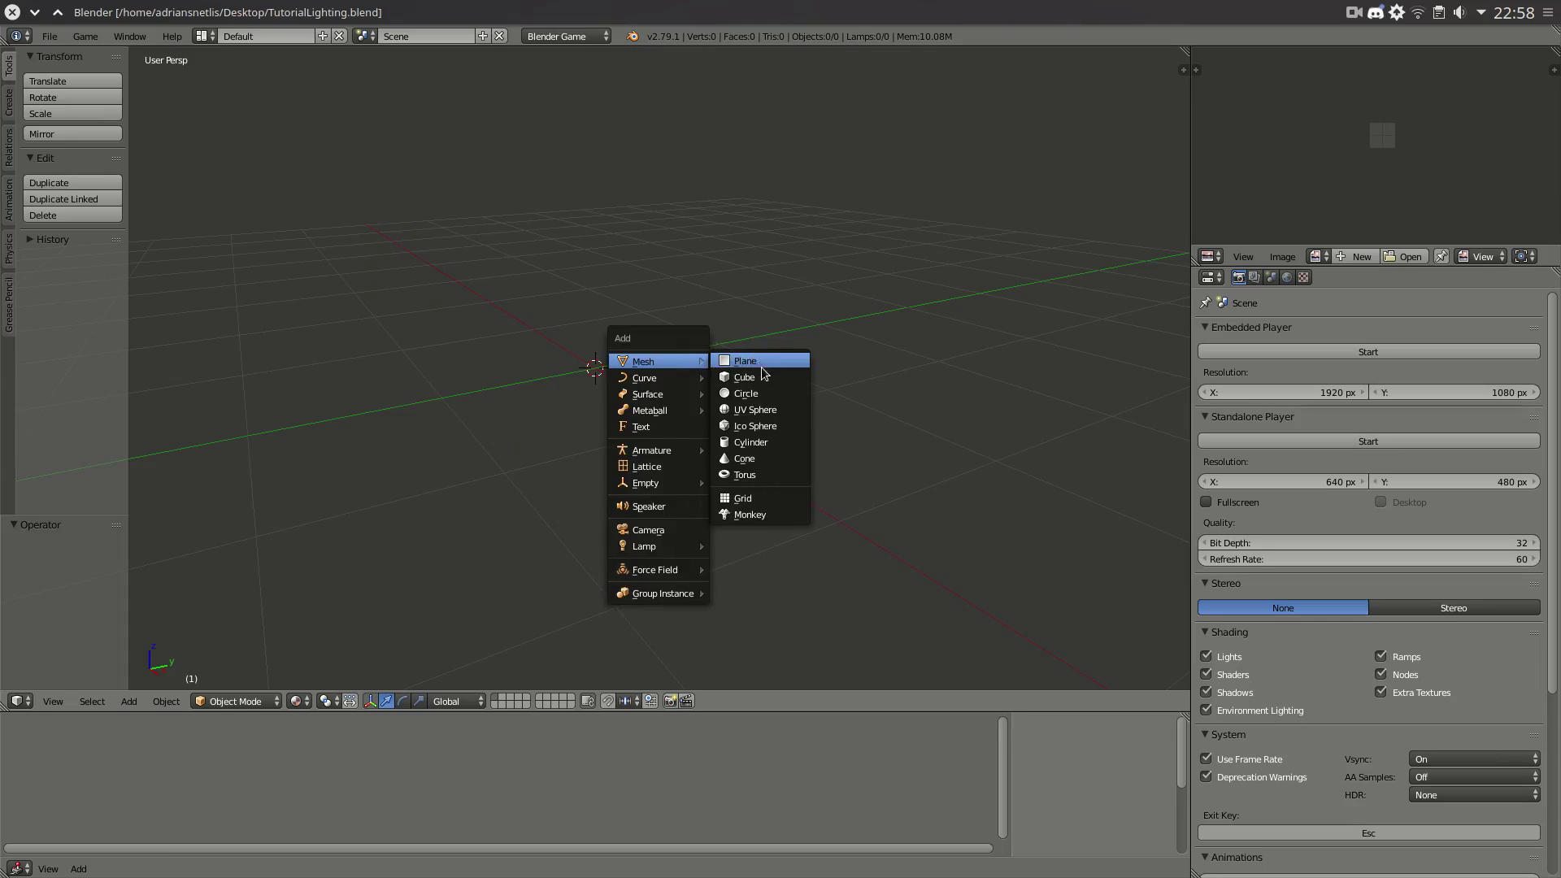
pyautogui.click(758, 411)
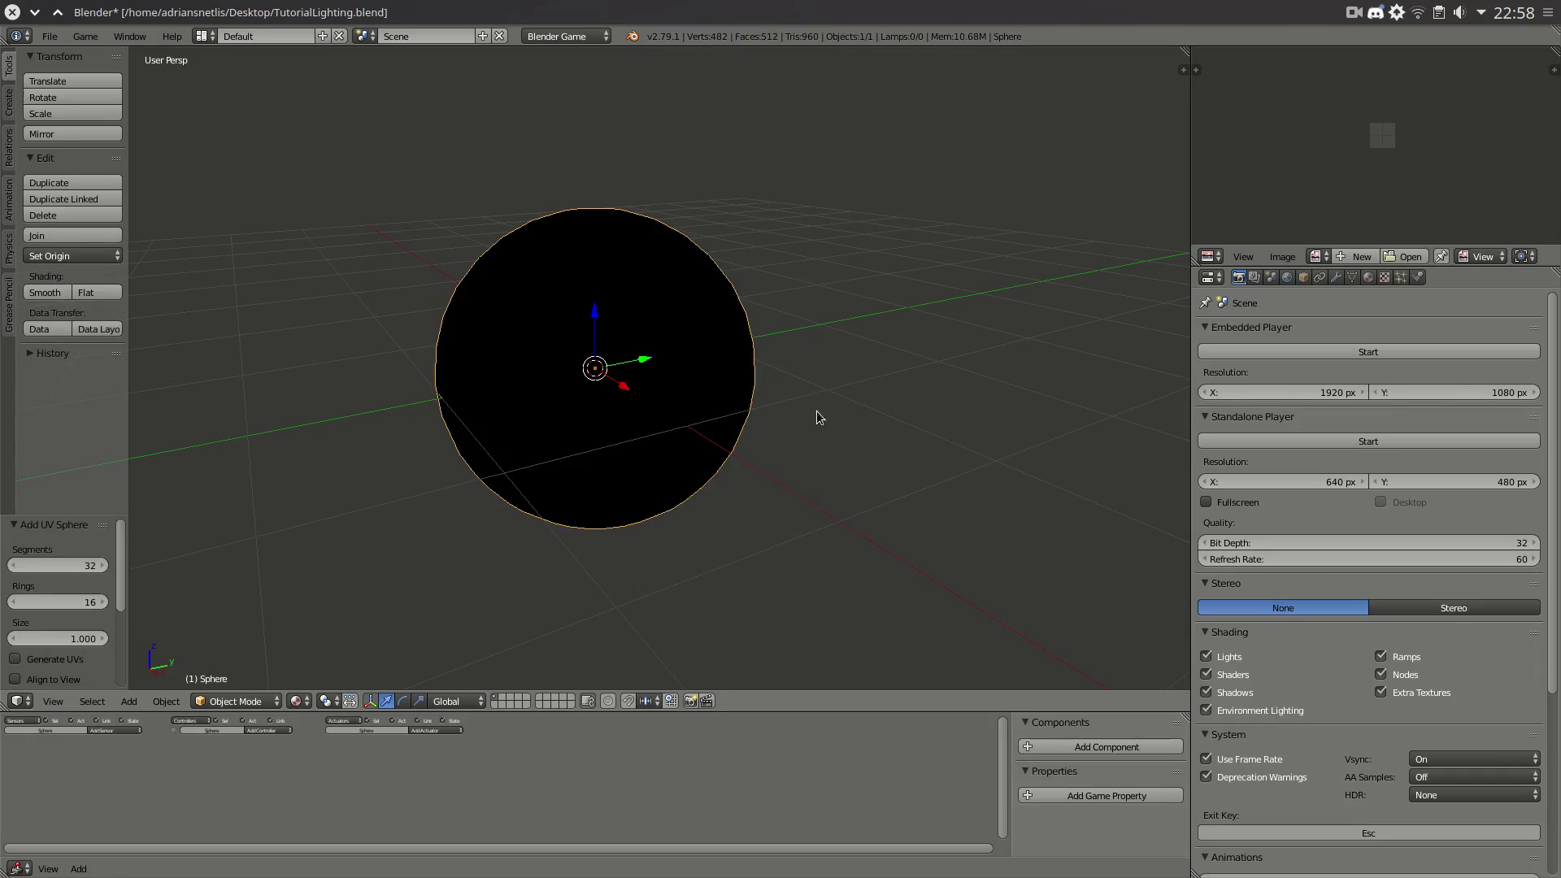
pyautogui.press('x')
pyautogui.click(569, 366)
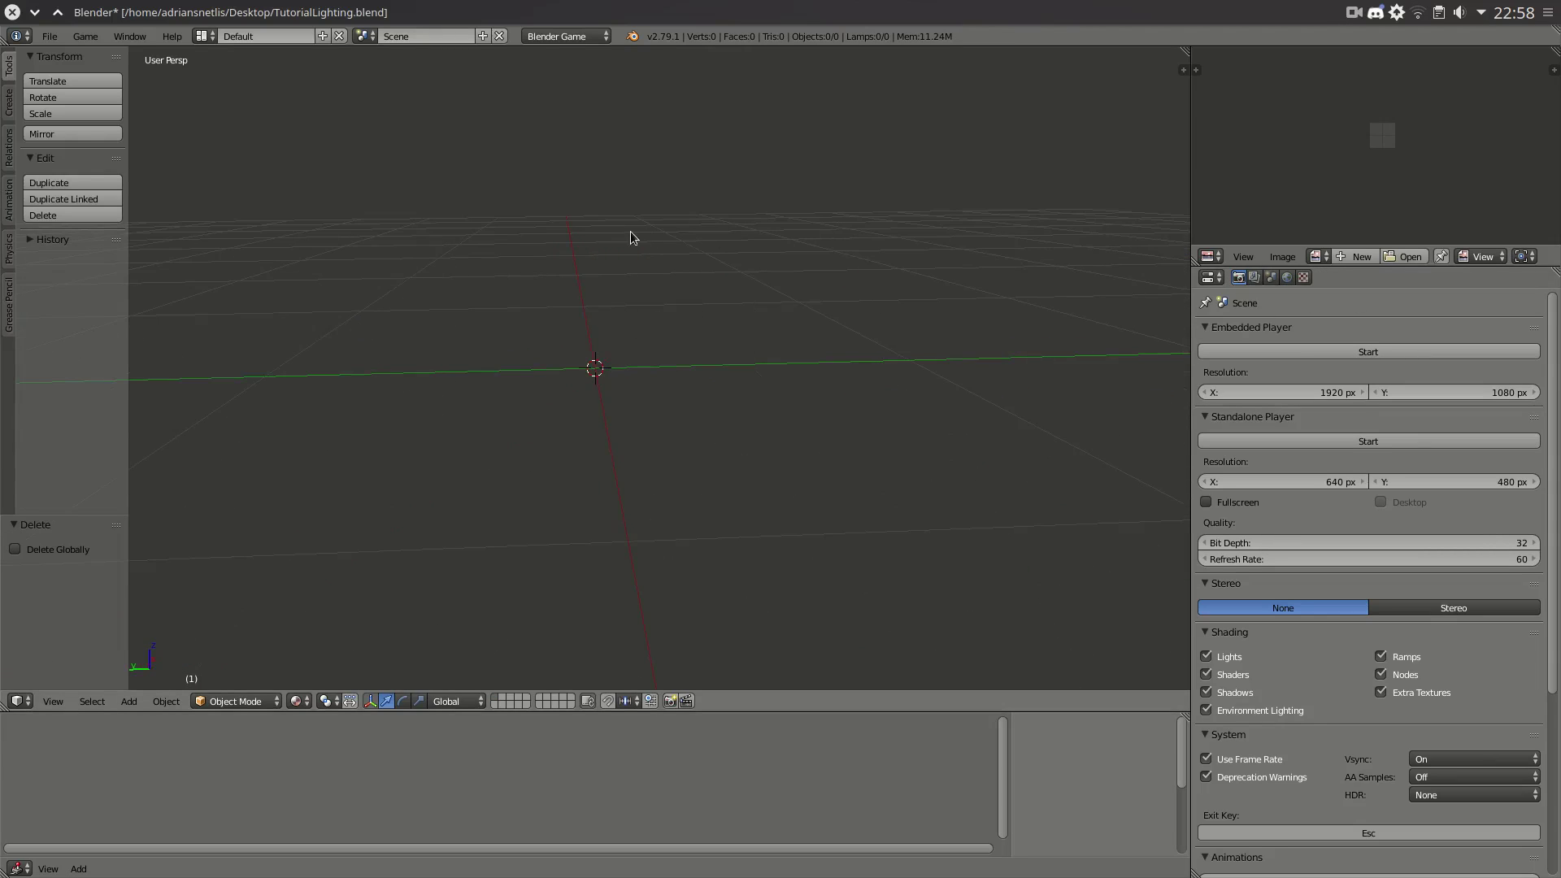
pyautogui.moveTo(584, 266); pyautogui.dragTo(816, 258, button='middle')
pyautogui.click(1287, 277)
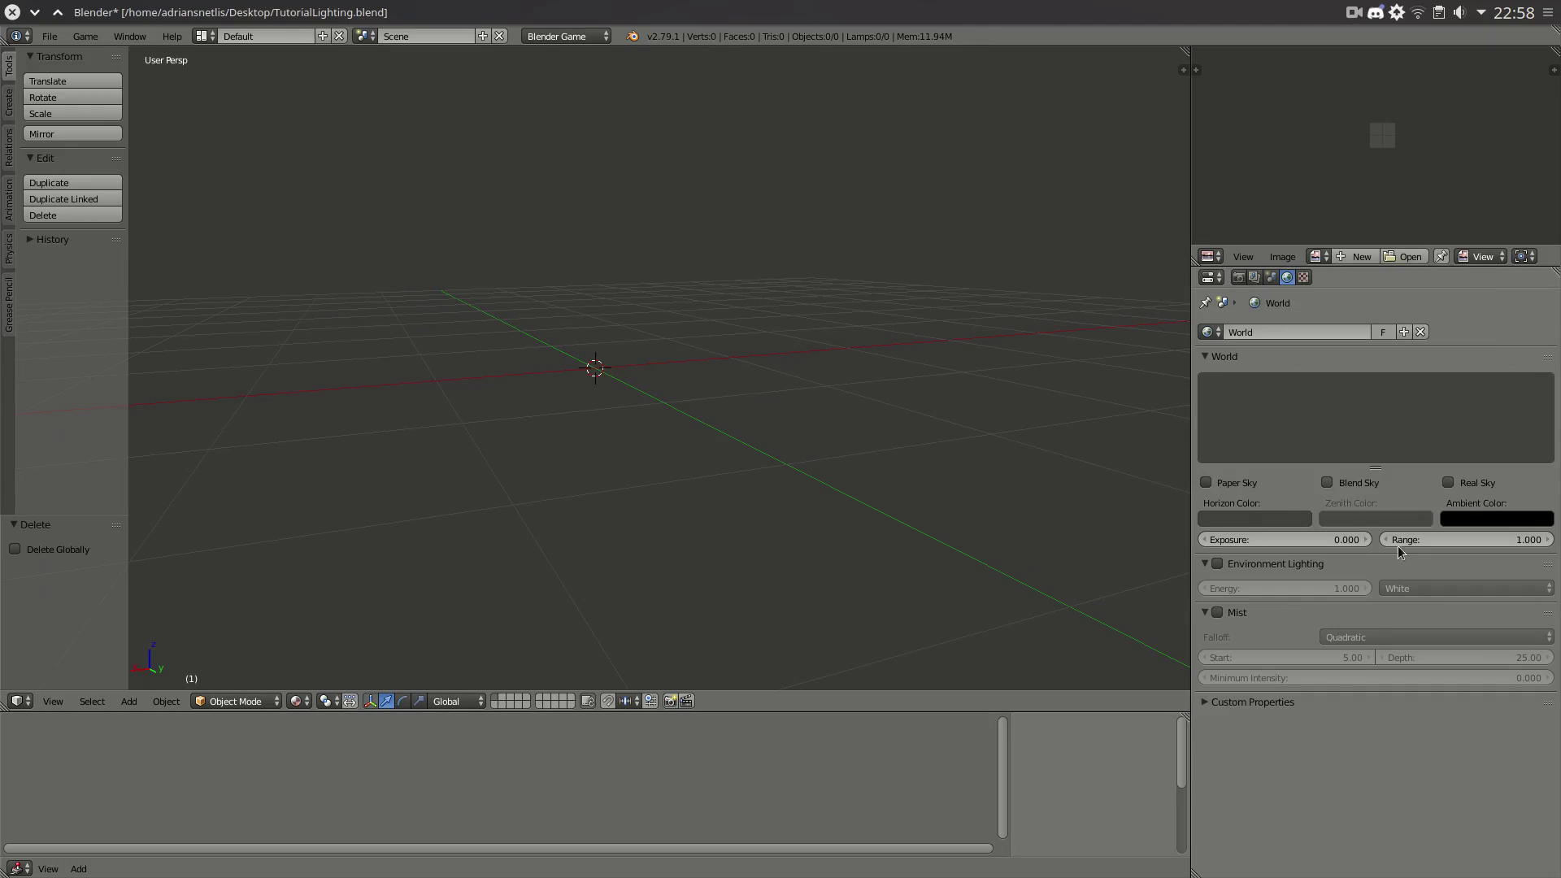
pyautogui.click(1303, 278)
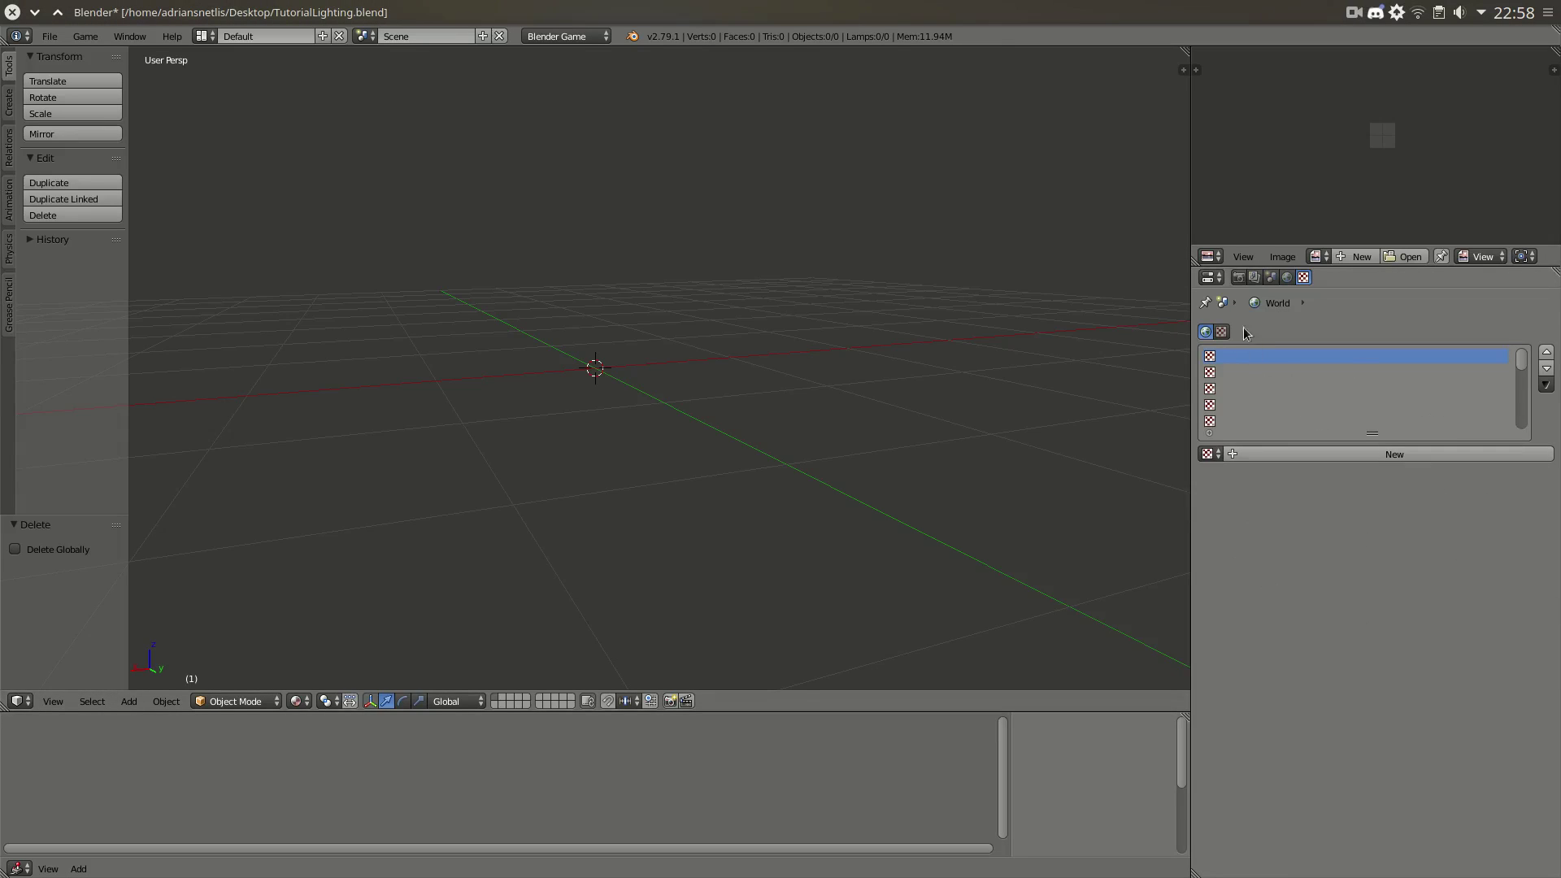
pyautogui.click(1238, 277)
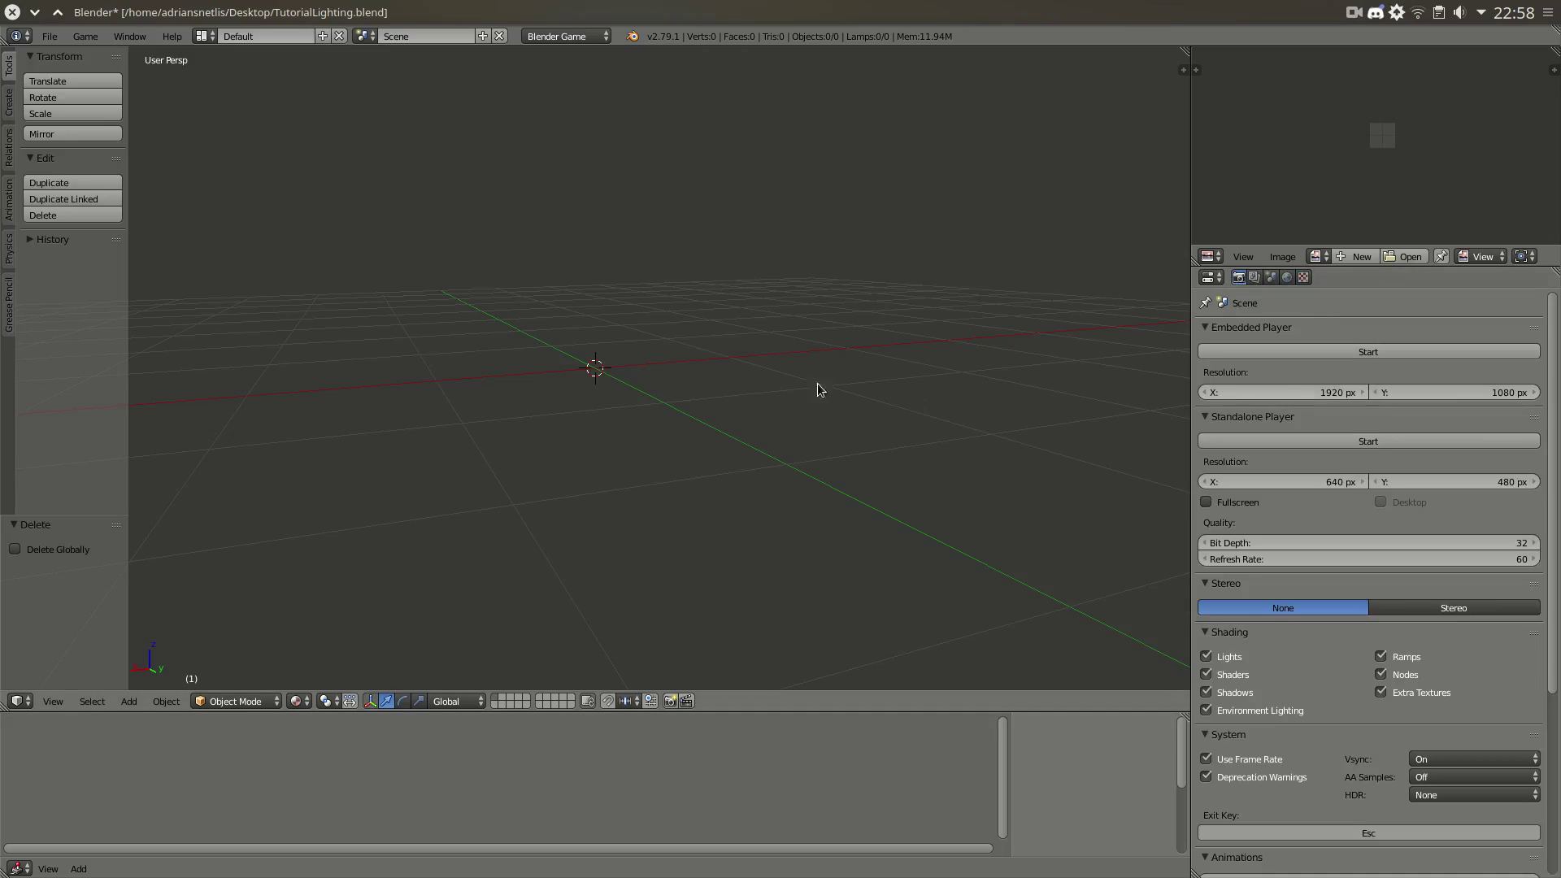
# - Add a UV sphere with 16 segments and 12 rings, and shade it smooth
pyautogui.hotkey('shift', 'a')
pyautogui.moveTo(378, 375)
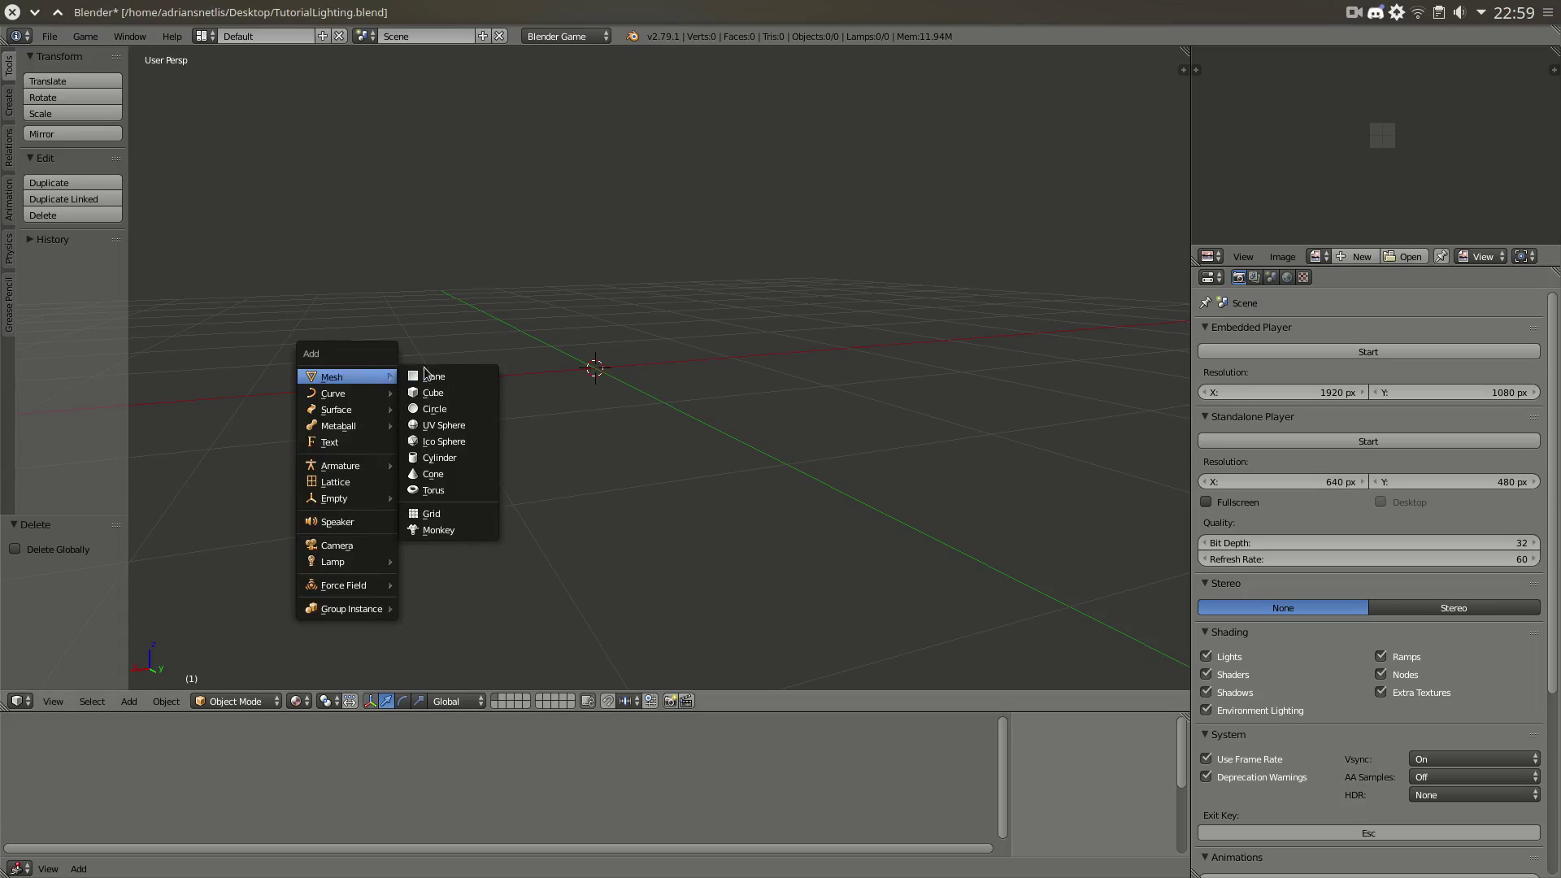
pyautogui.click(437, 425)
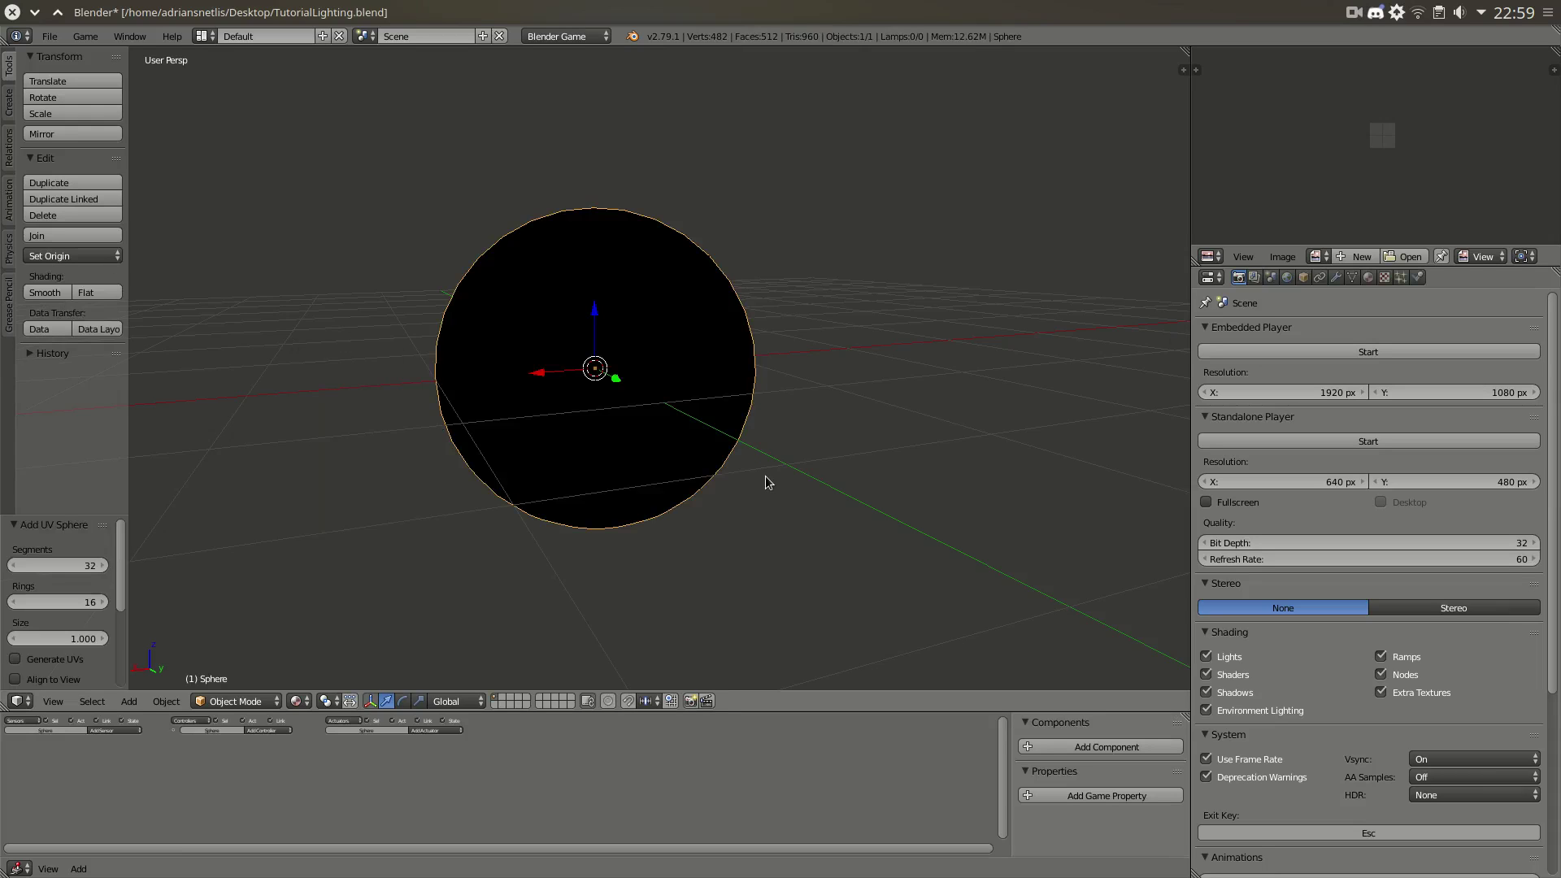
pyautogui.click(57, 564)
pyautogui.write('16')
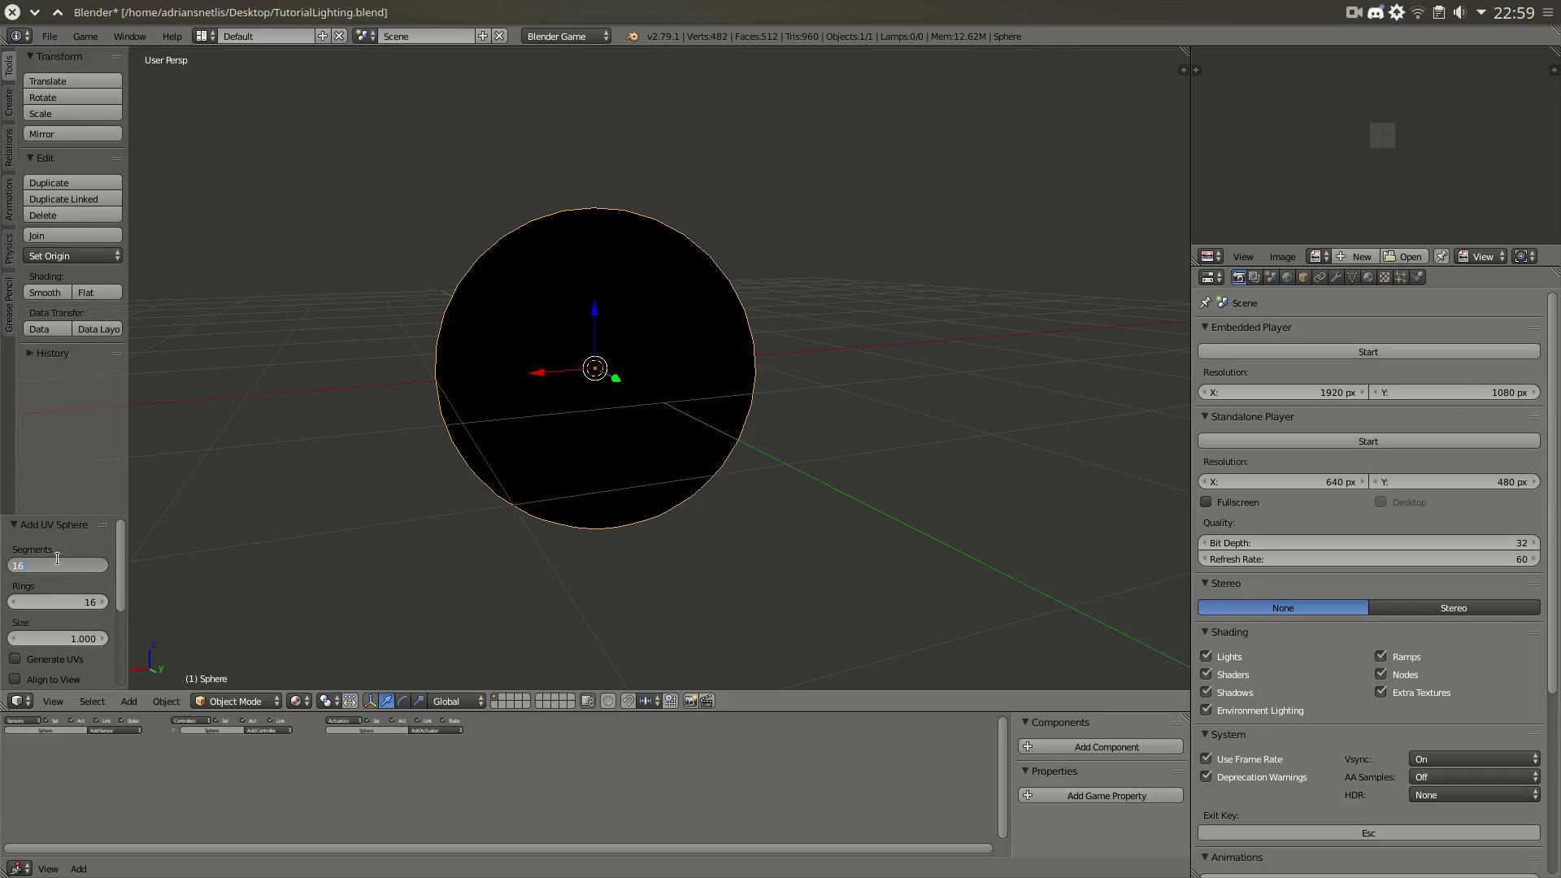
pyautogui.press('Tab')
pyautogui.write('12')
pyautogui.press('Return')
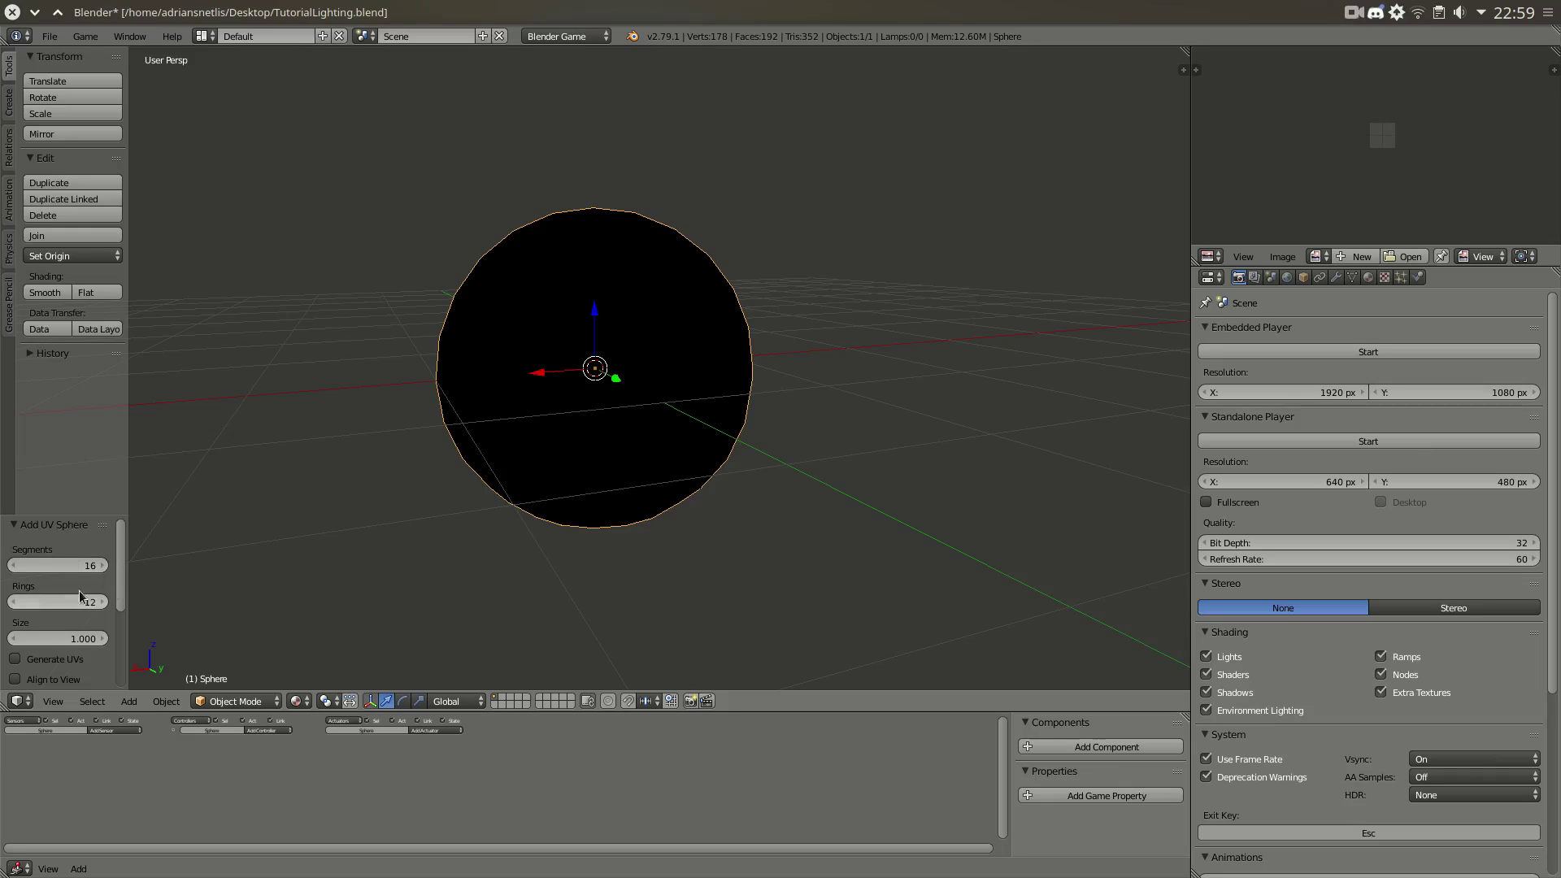
pyautogui.moveTo(524, 484); pyautogui.dragTo(70, 327, button='middle')
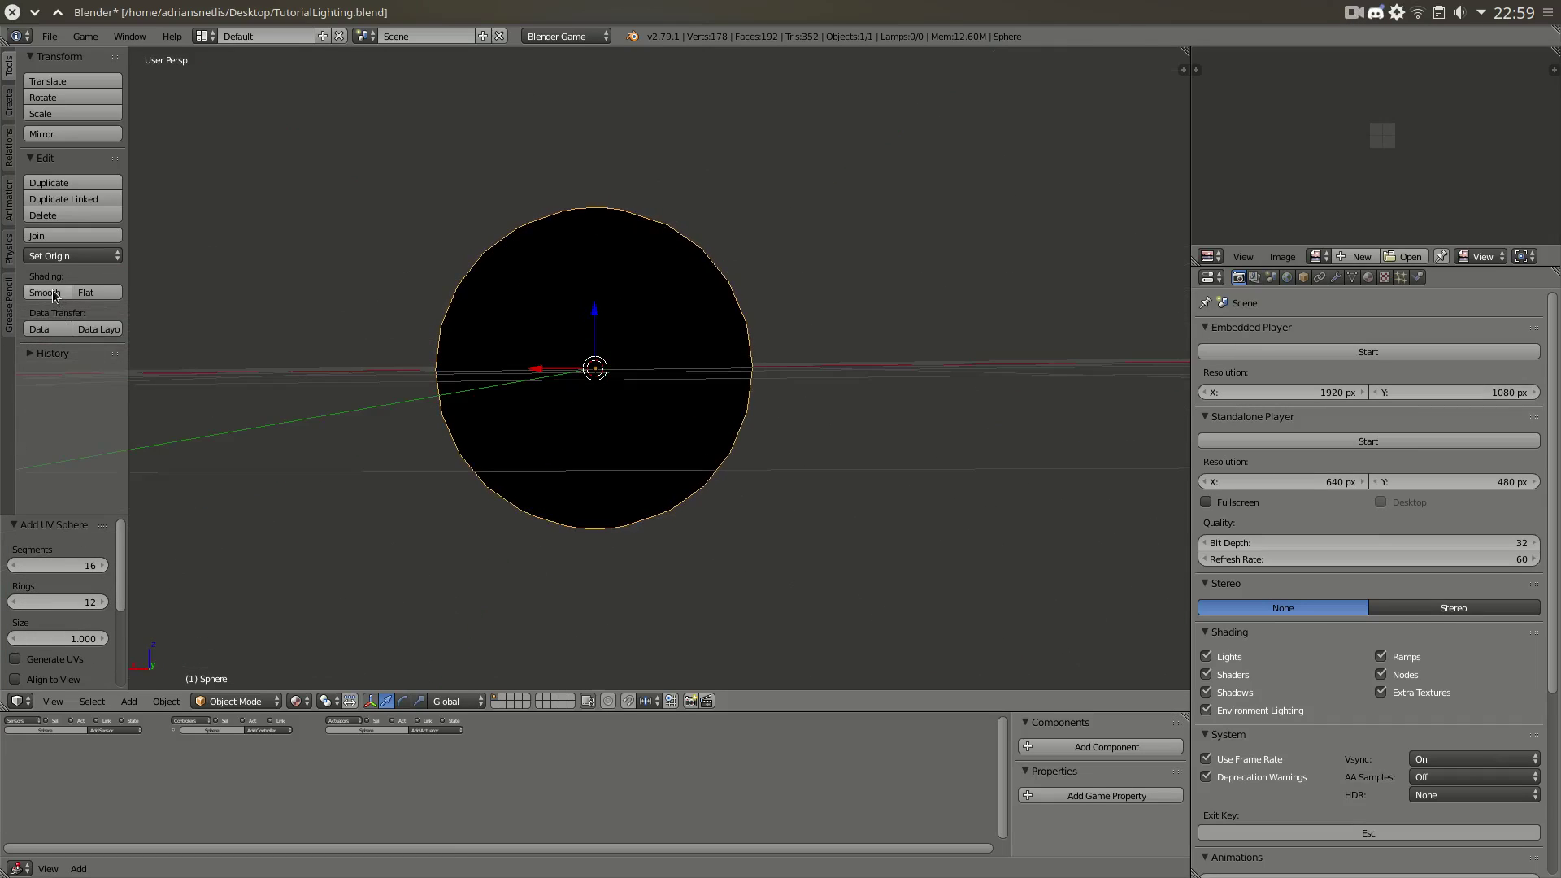
pyautogui.click(50, 291)
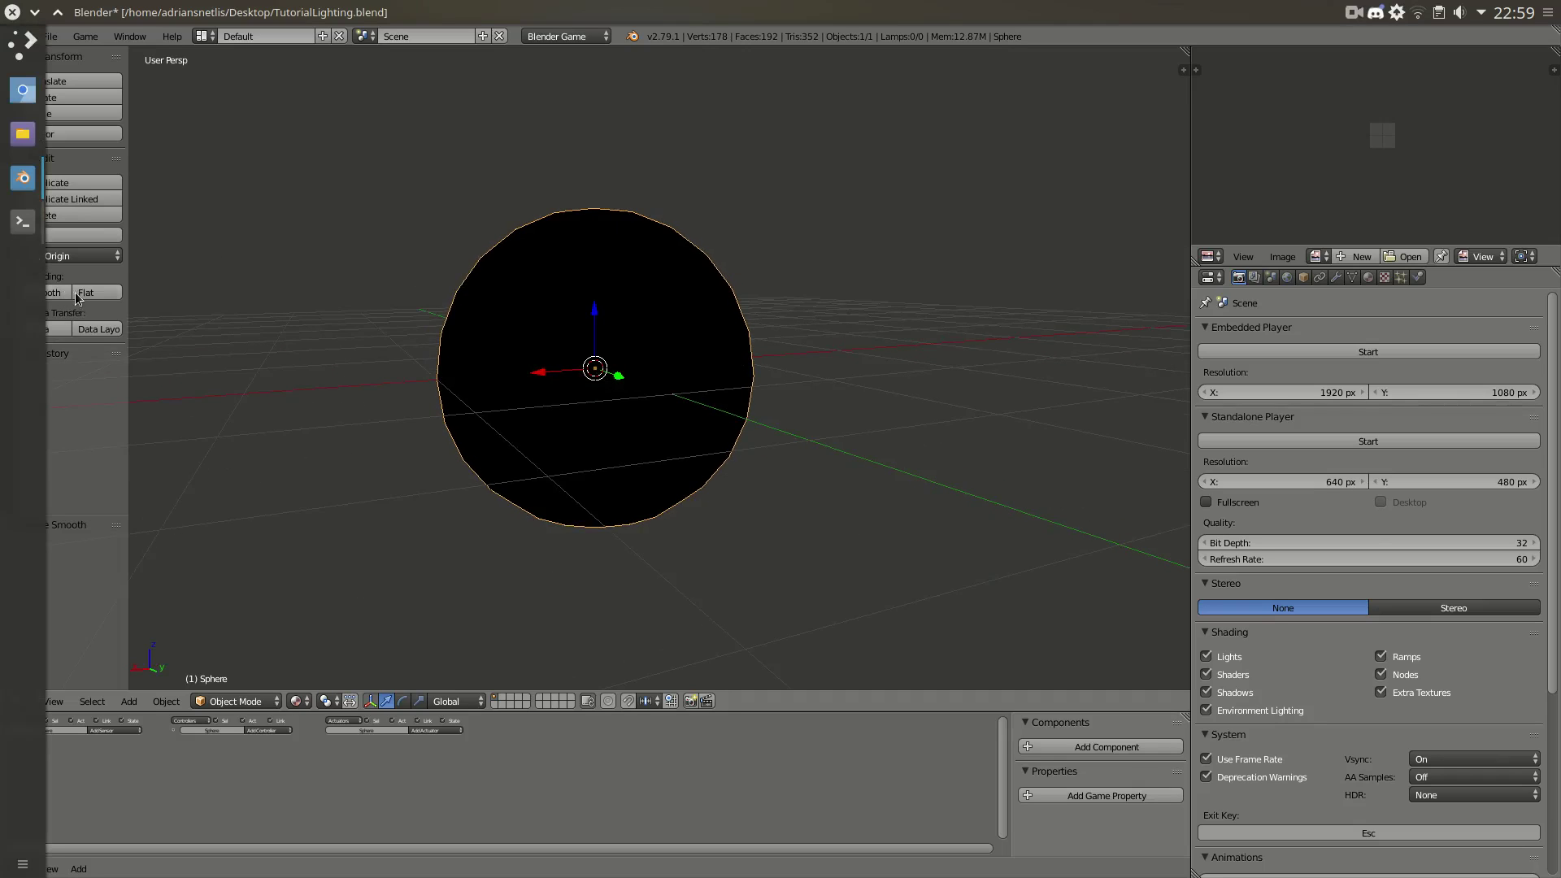
# - Scale the sphere's whole mesh by 256 in Edit Mode
pyautogui.press('Tab')
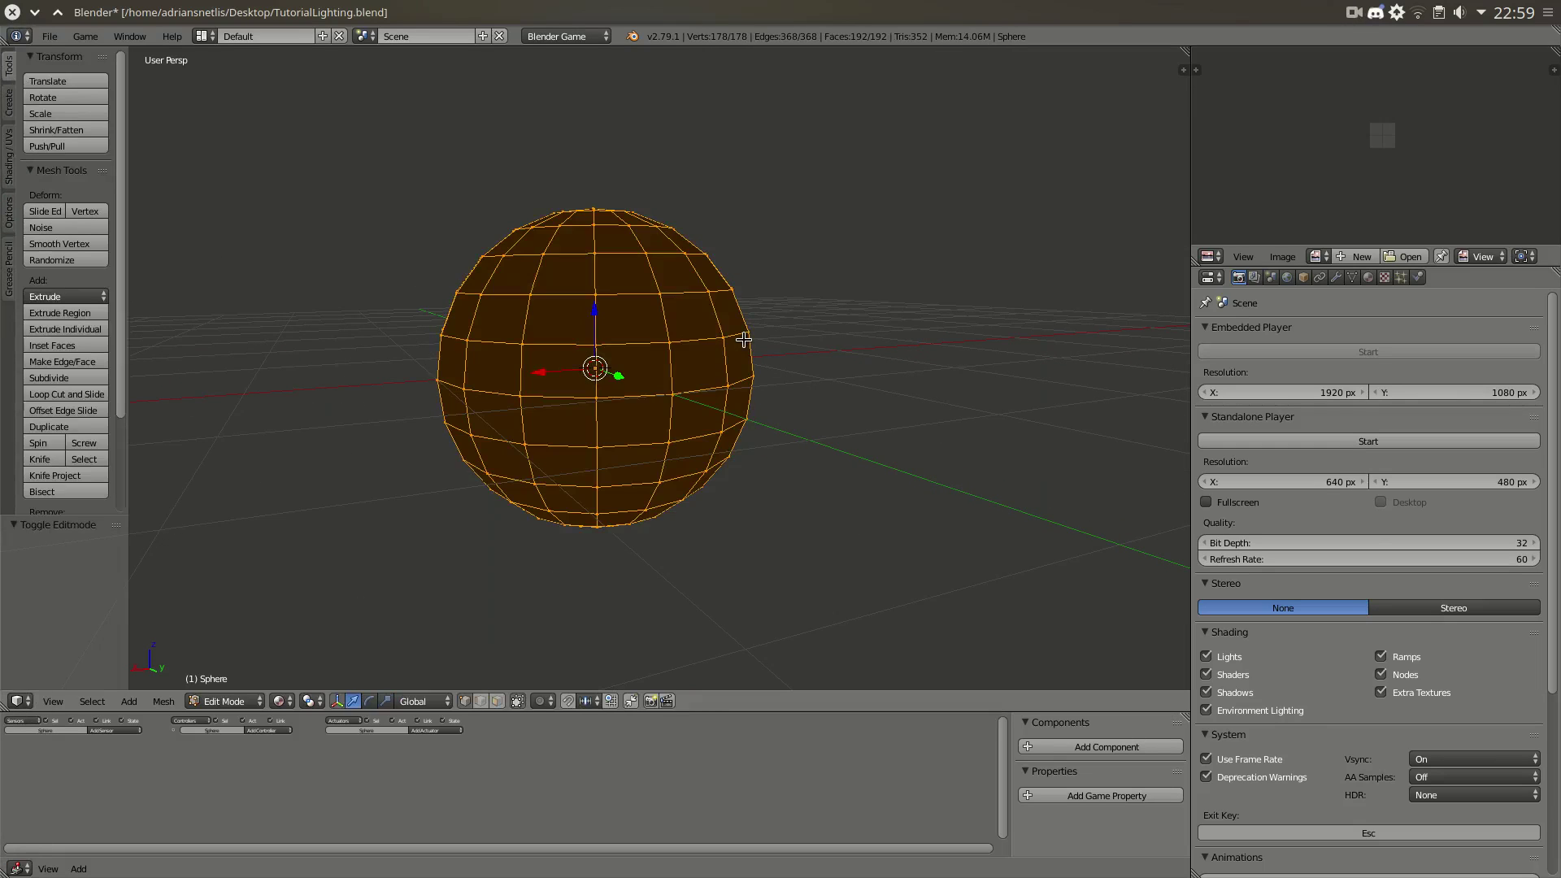
pyautogui.write('s256')
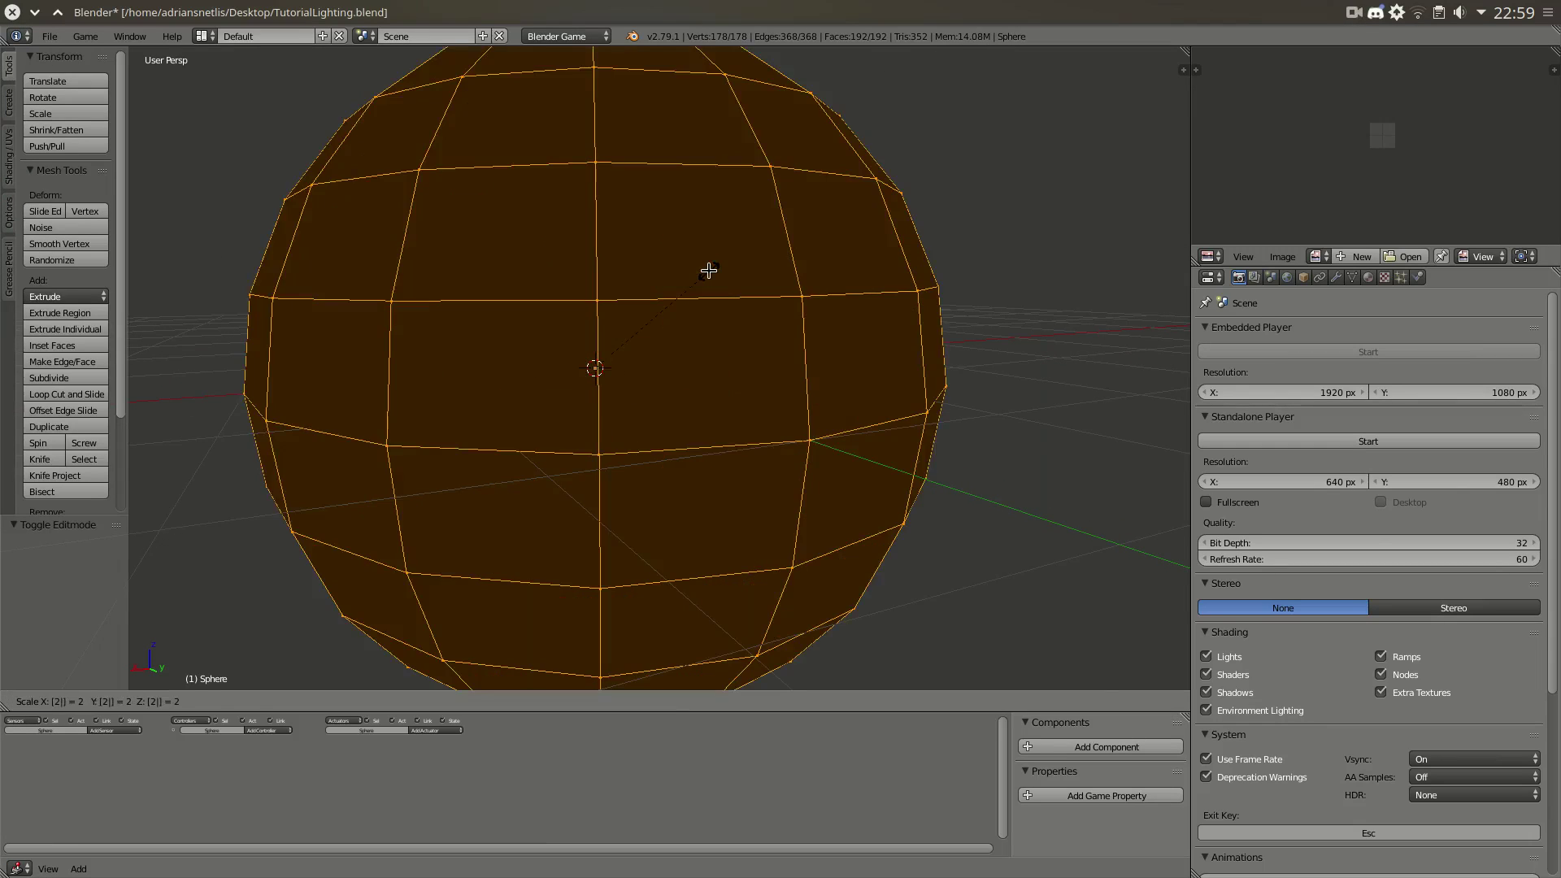
pyautogui.press('Return')
pyautogui.moveTo(764, 319); pyautogui.dragTo(793, 377, button='middle')
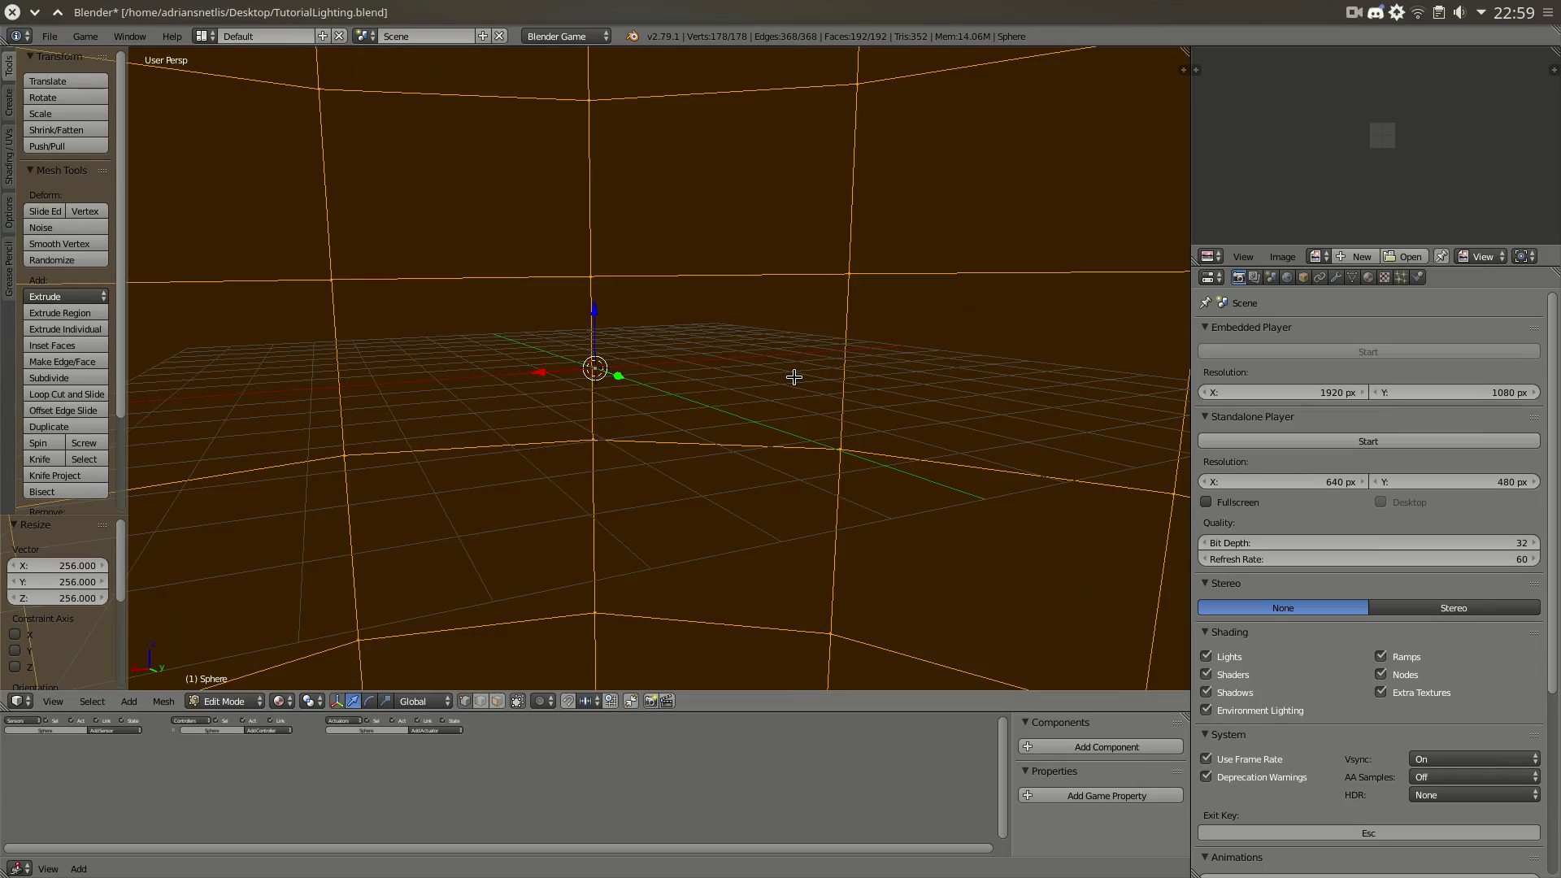
# - Invert the sphere's mesh by scaling it by -1, and return to Object Mode
pyautogui.press('s')
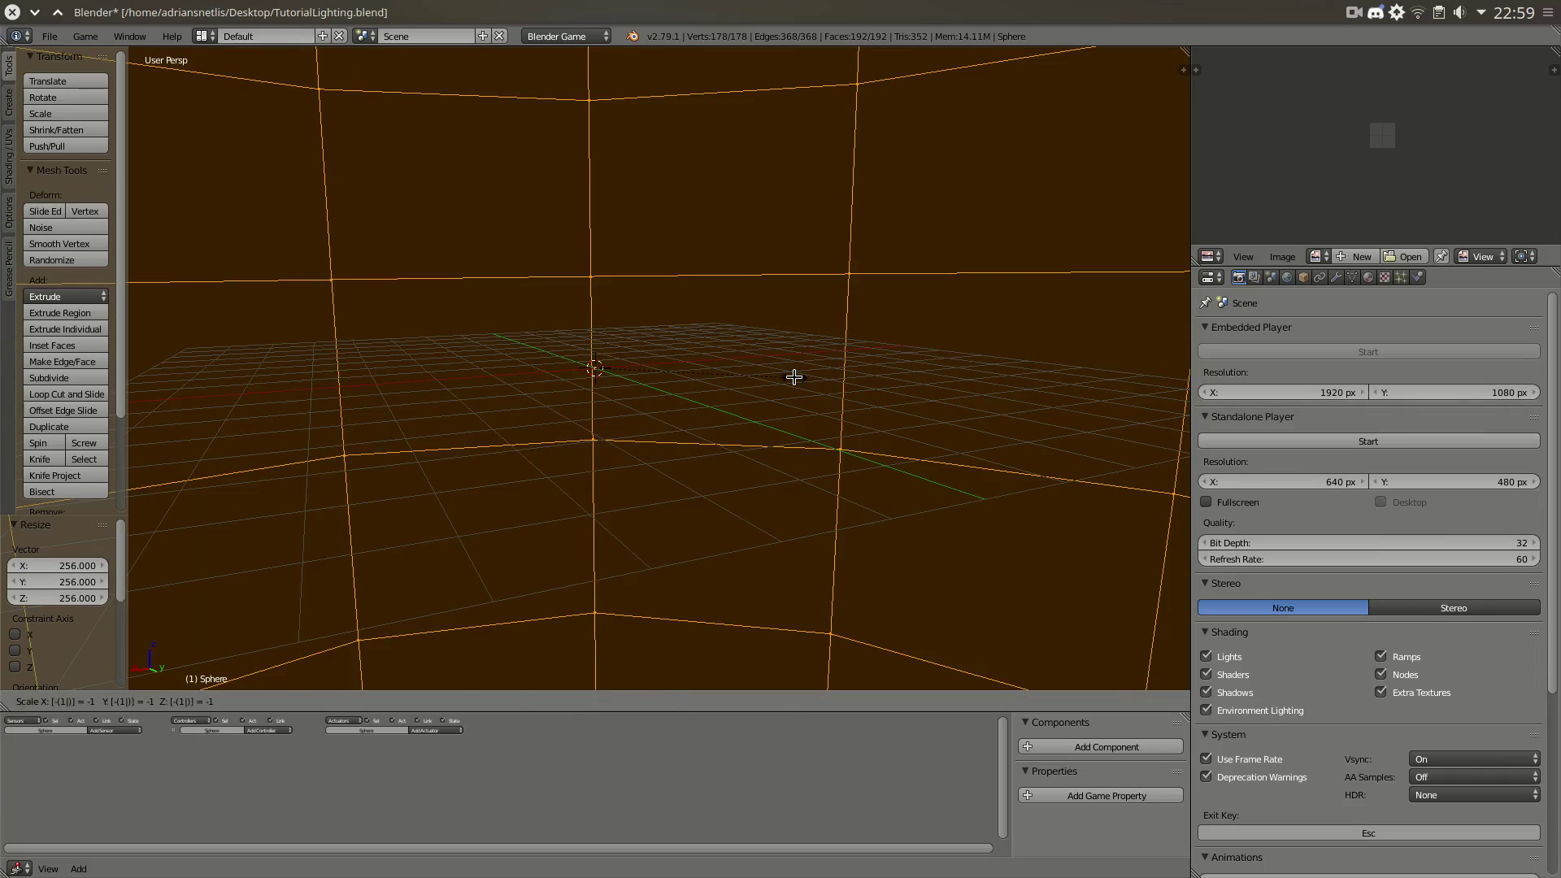
pyautogui.press('Return')
pyautogui.press('Tab')
pyautogui.scroll(-8, 795, 383)
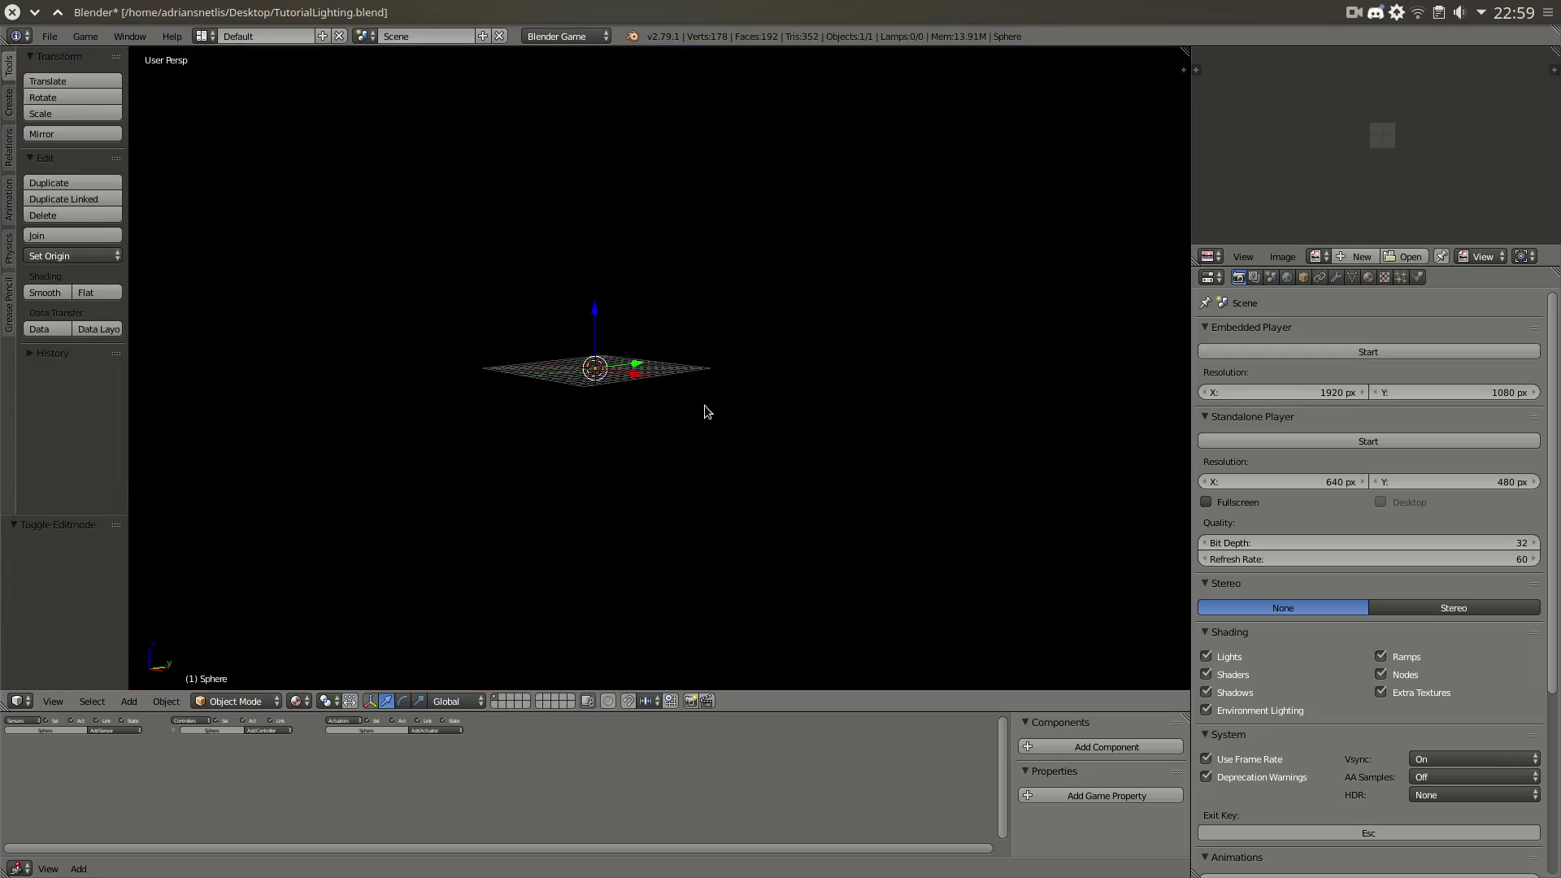
pyautogui.scroll(10, 509, 338)
pyautogui.scroll(-7, 716, 286)
pyautogui.moveTo(492, 378); pyautogui.dragTo(749, 369, button='middle')
pyautogui.scroll(4, 787, 426)
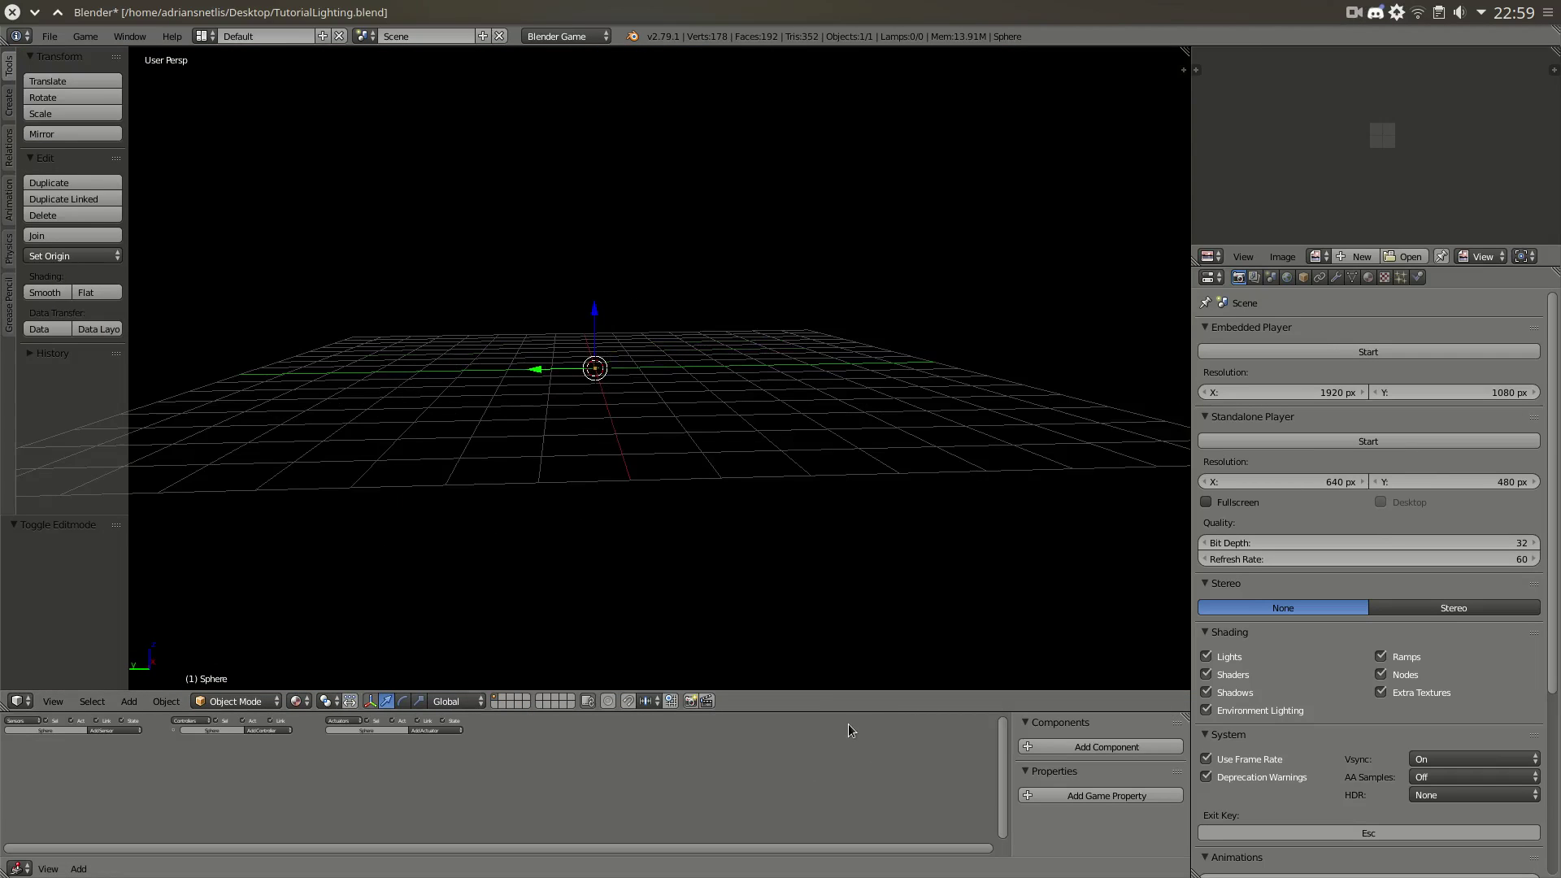
# - Enlarge the logic editor area below the 3D view and switch it to the Node Editor
pyautogui.moveTo(854, 713); pyautogui.dragTo(900, 610)
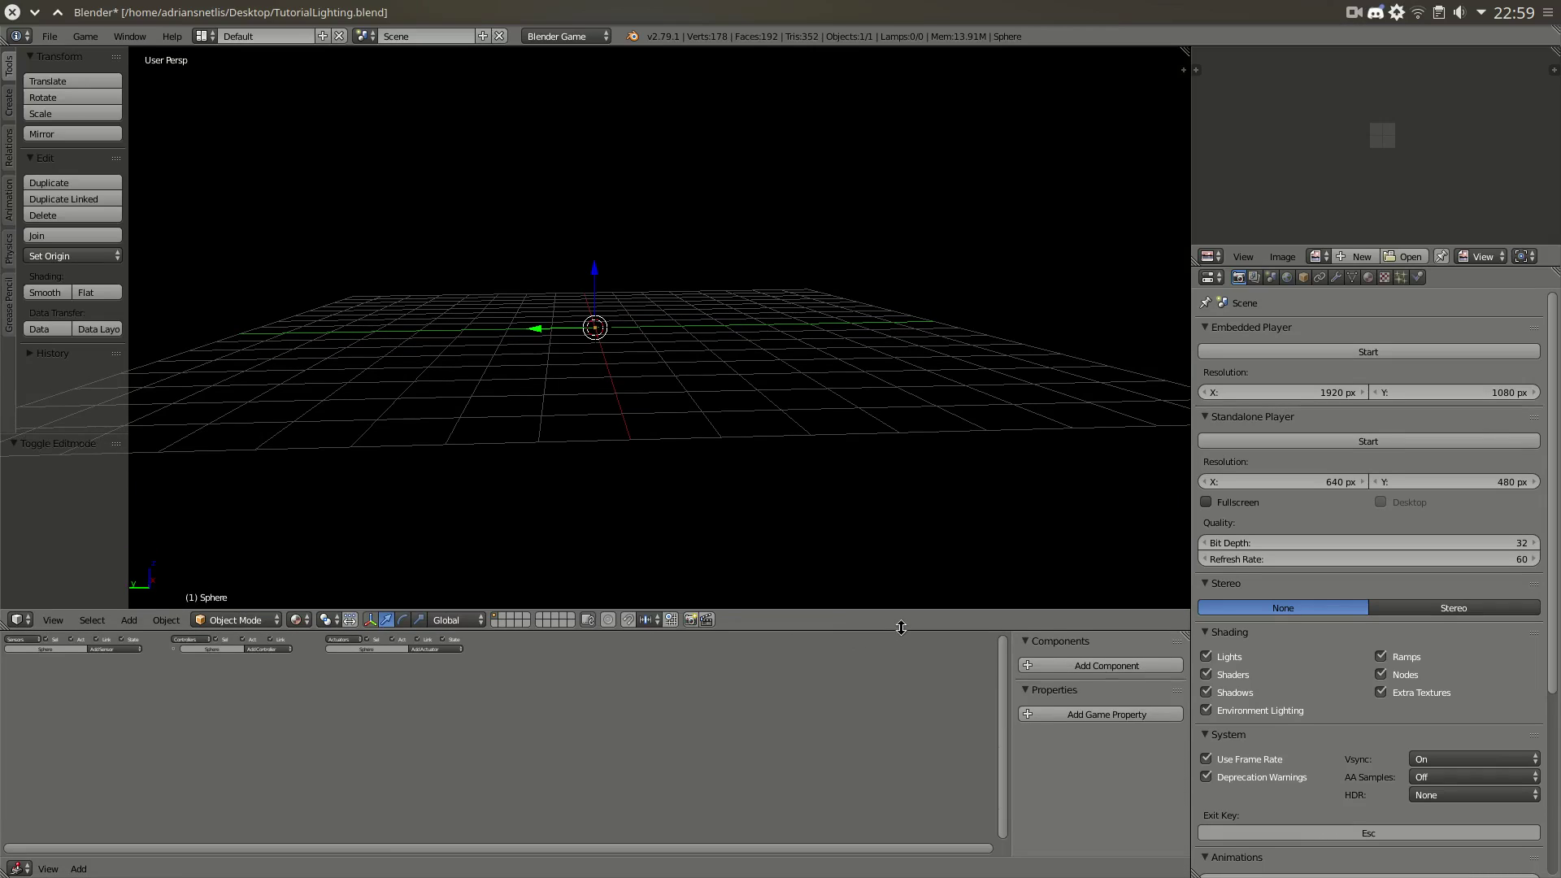
pyautogui.click(24, 870)
pyautogui.click(49, 680)
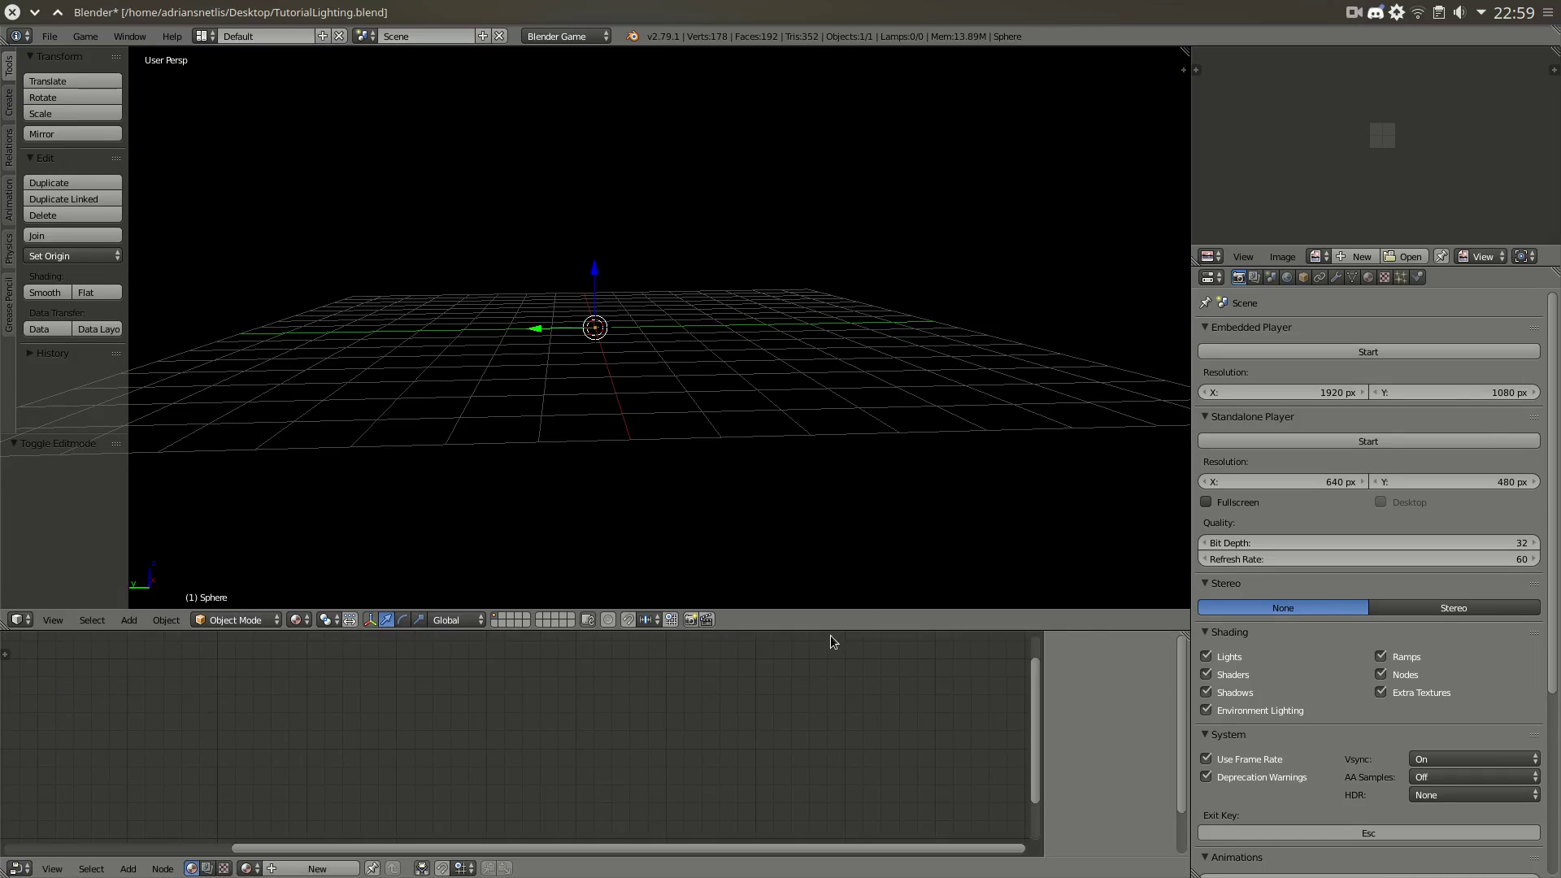
pyautogui.moveTo(830, 631); pyautogui.dragTo(829, 621)
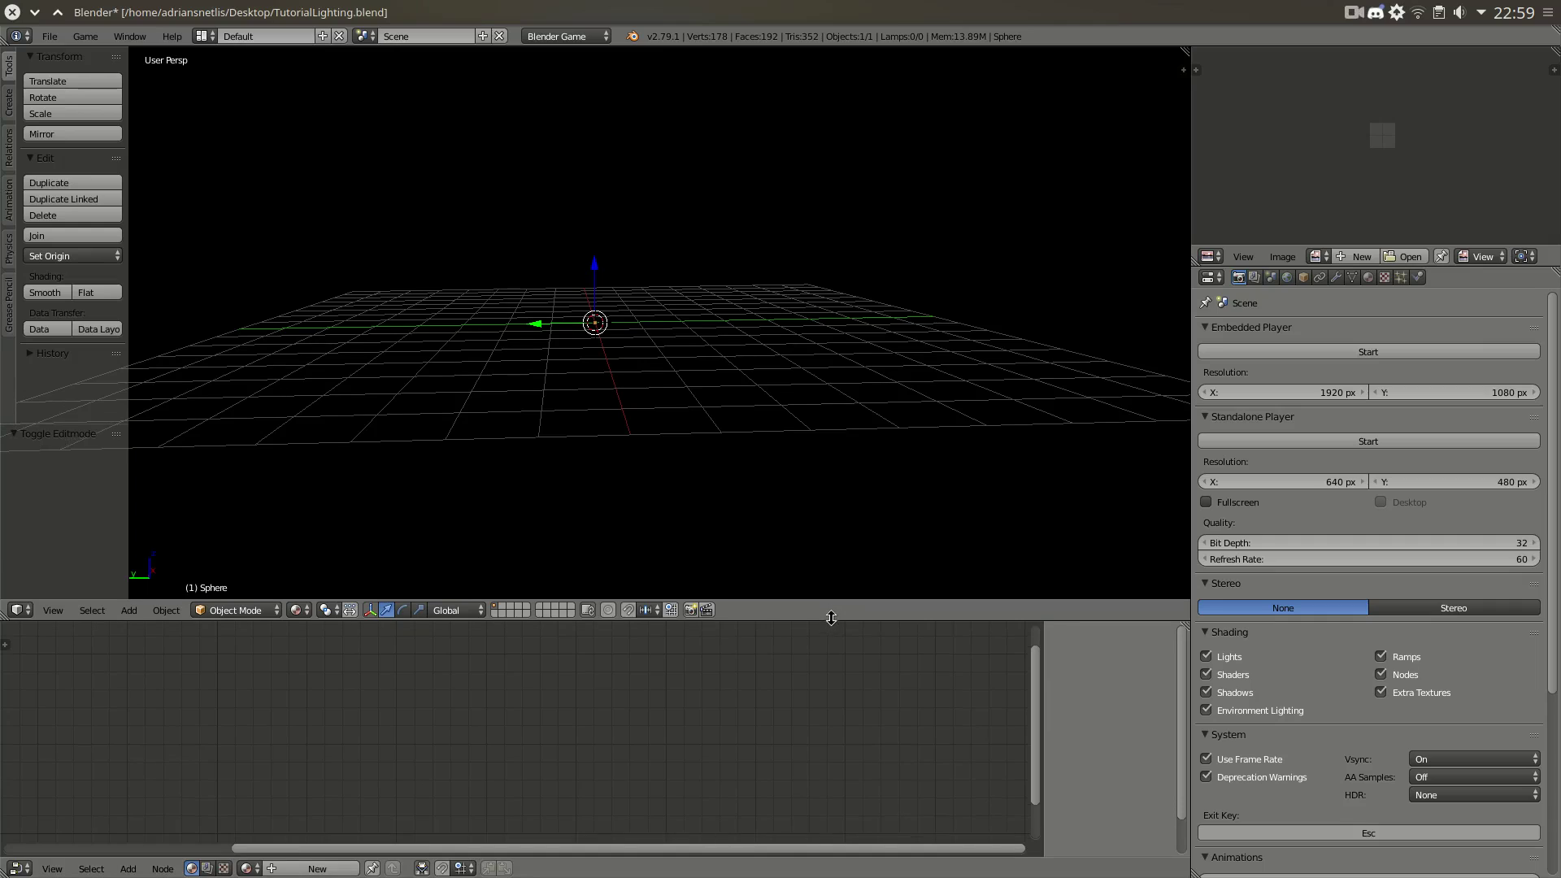
# - Create a new material on the sphere and name it Sky
pyautogui.click(1368, 278)
pyautogui.click(1290, 383)
pyautogui.write('Sky')
pyautogui.press('Return')
pyautogui.doubleClick(1294, 384)
pyautogui.write('Sky')
pyautogui.press('Return')
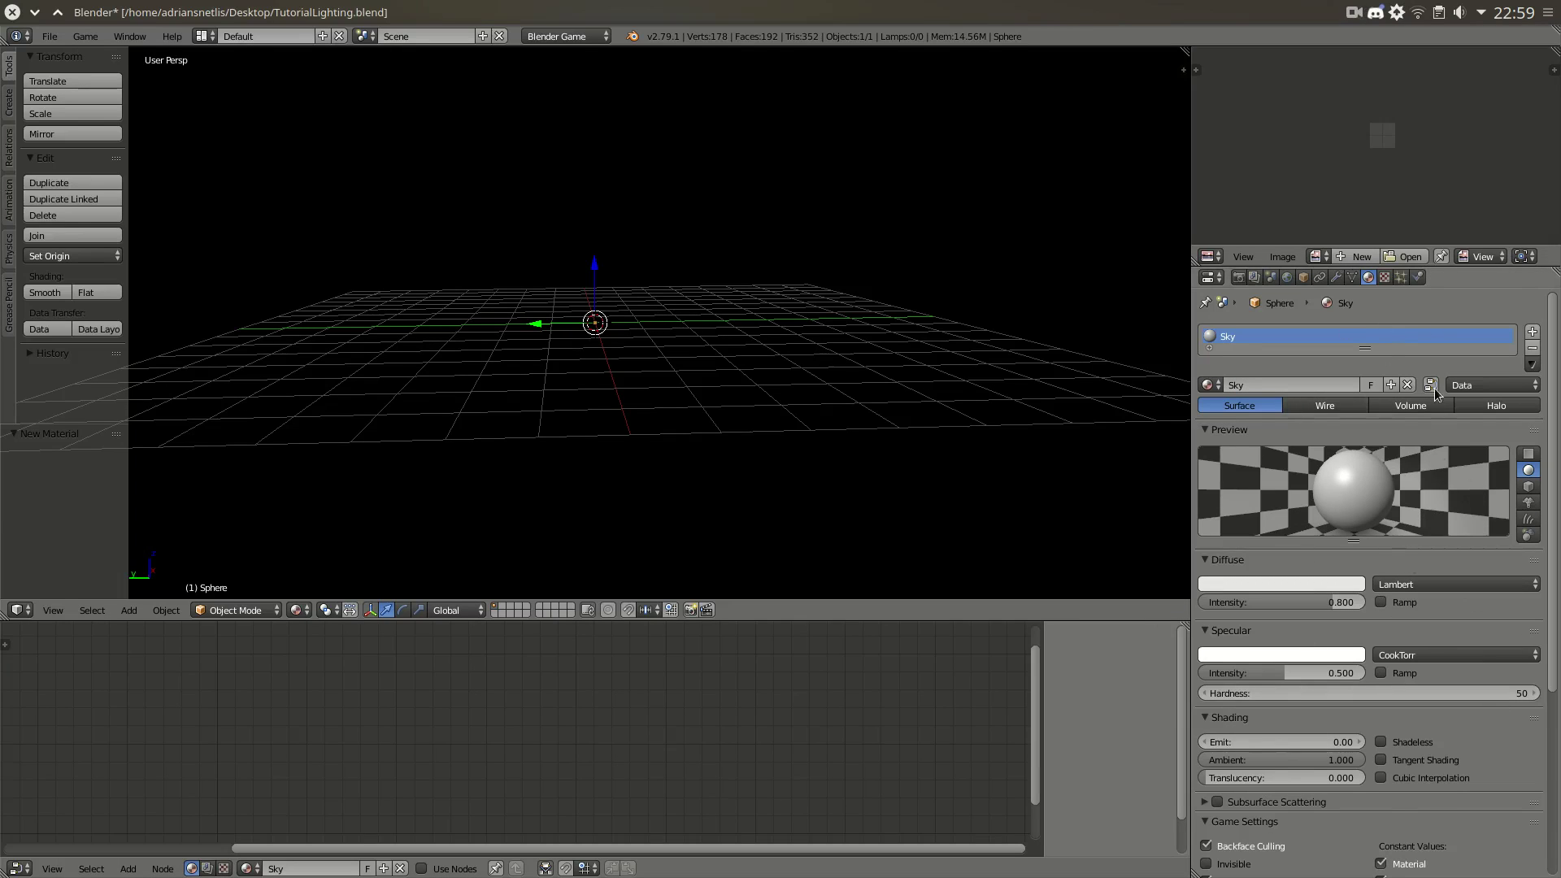
# - Add a texture named Sky to the Sky material and set its type to Environment Map
pyautogui.click(1384, 278)
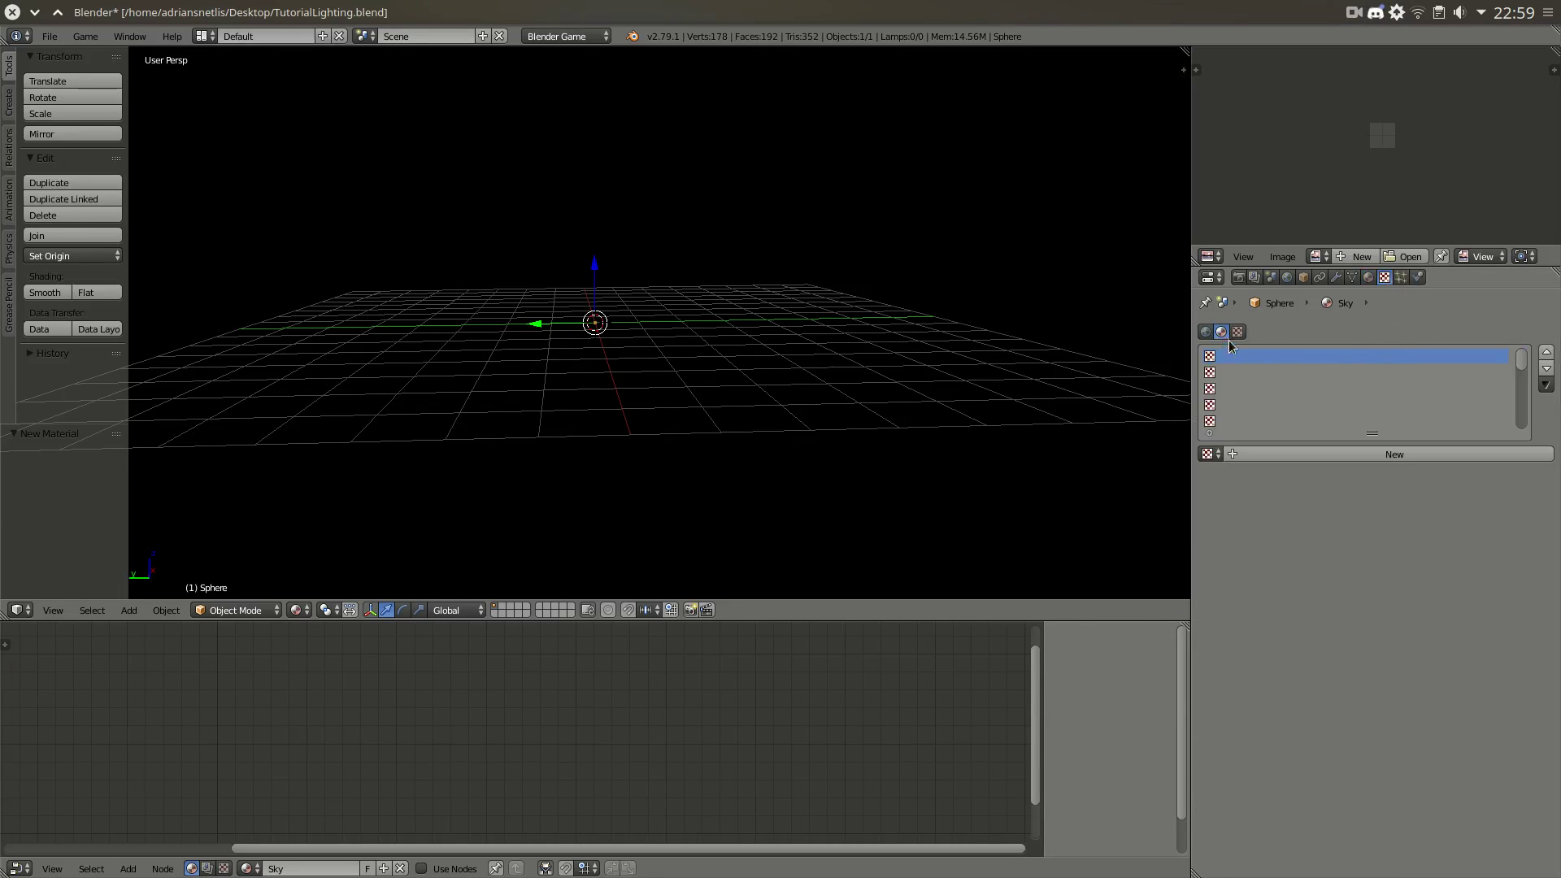
pyautogui.click(1262, 454)
pyautogui.click(1263, 456)
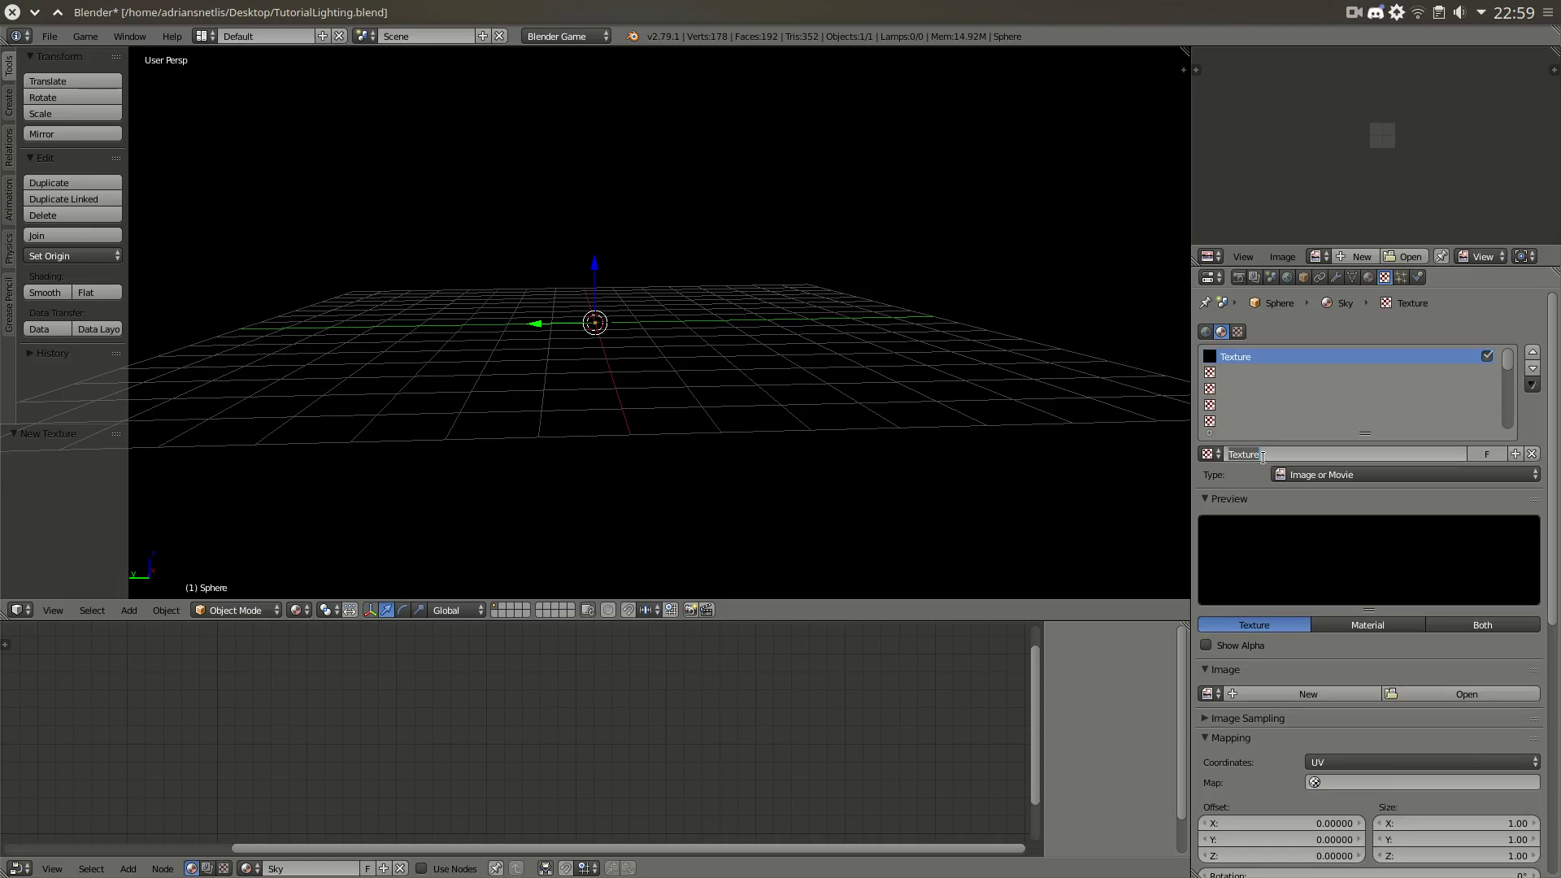
pyautogui.write('Sky')
pyautogui.press('Return')
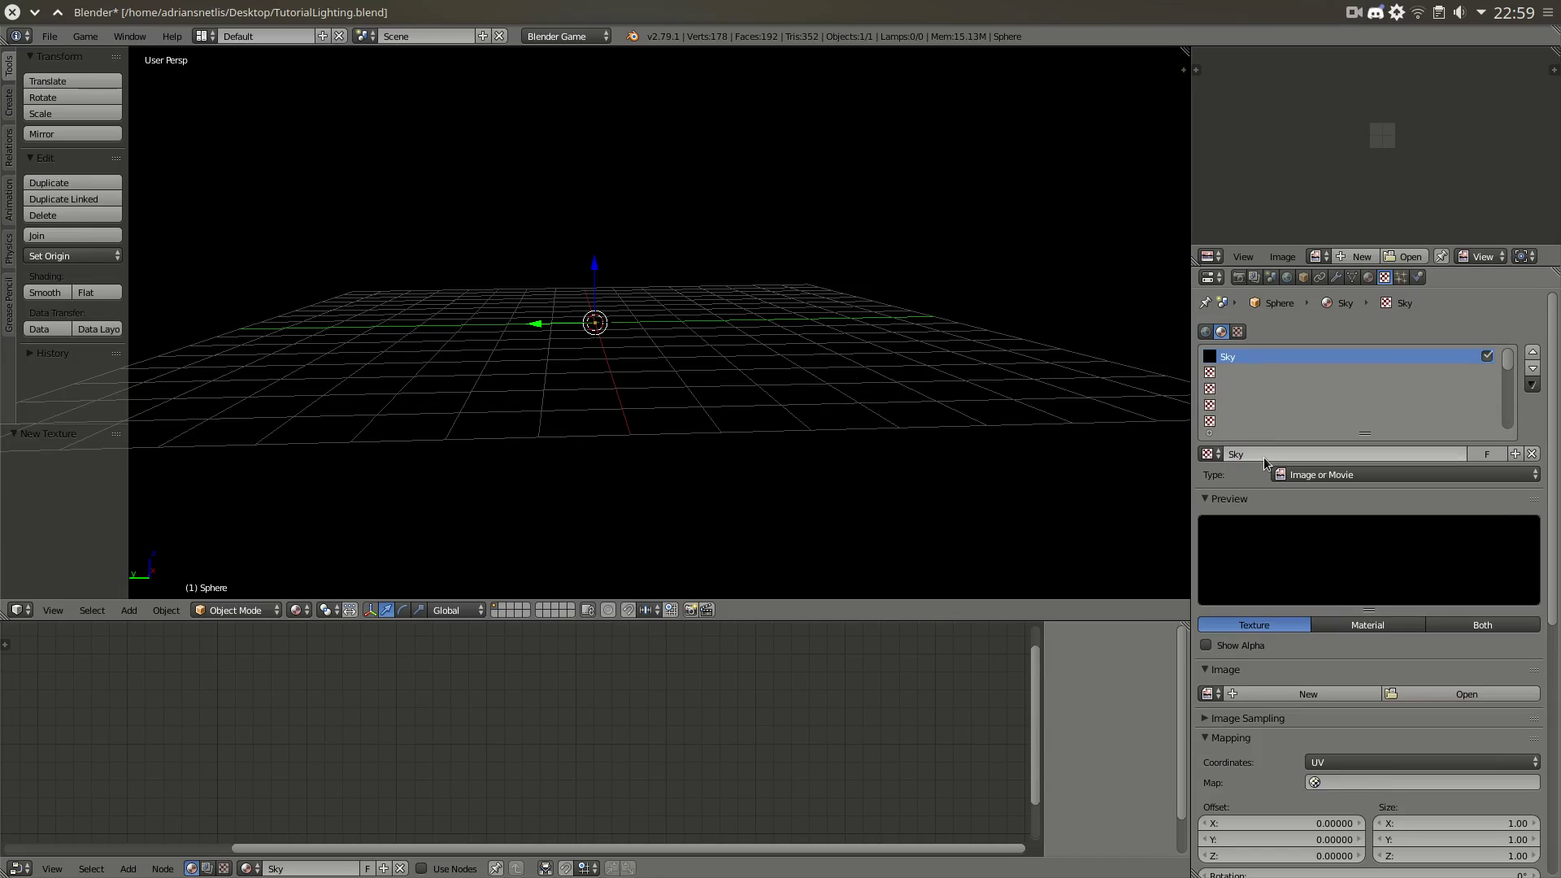
pyautogui.click(1355, 474)
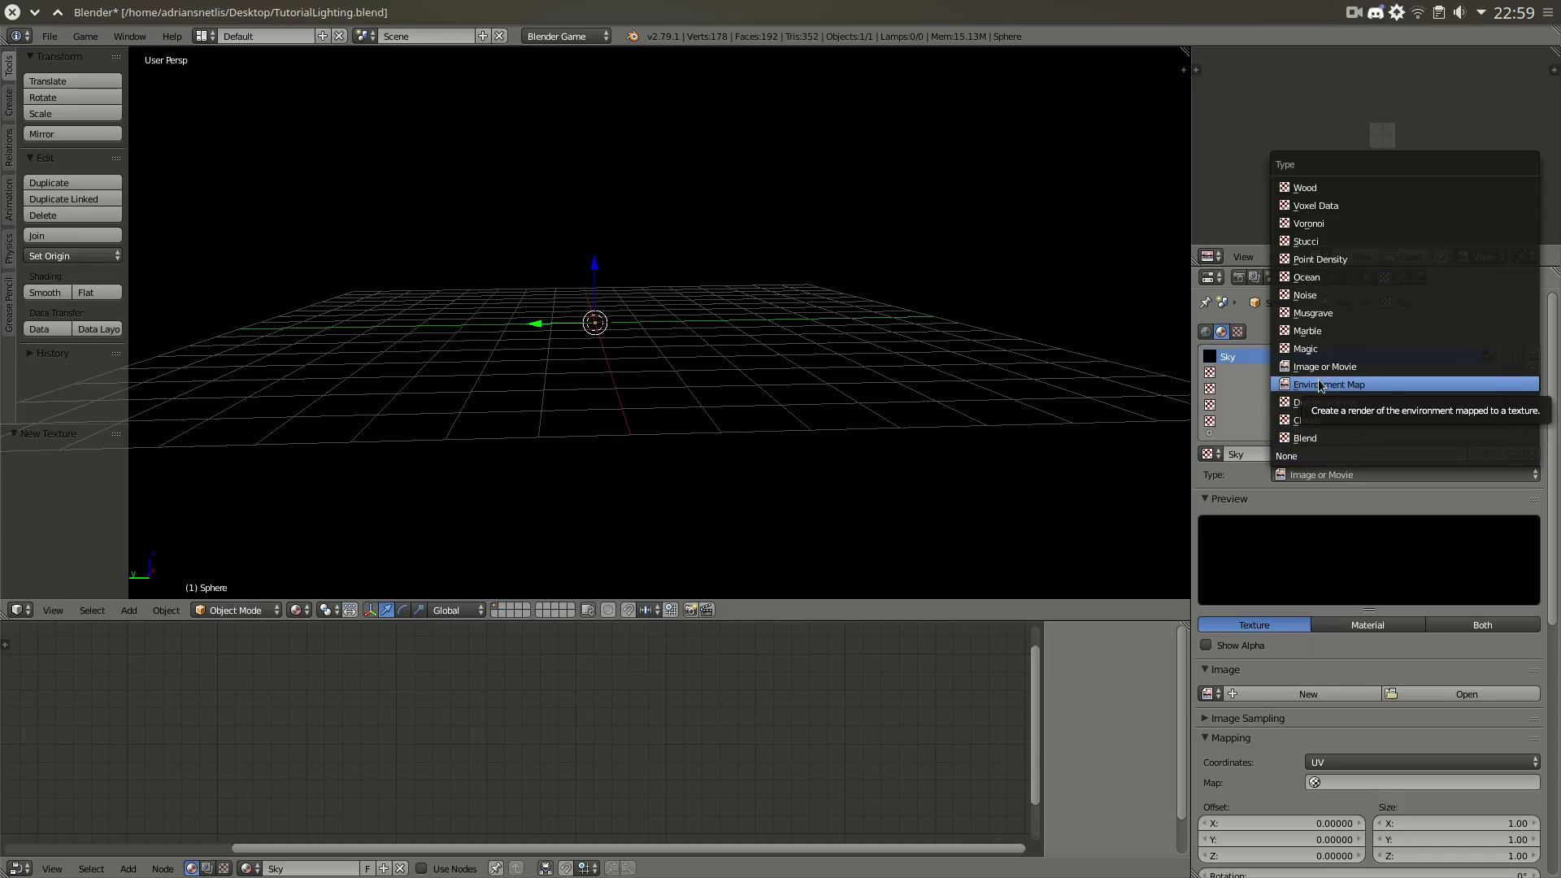
pyautogui.click(1364, 385)
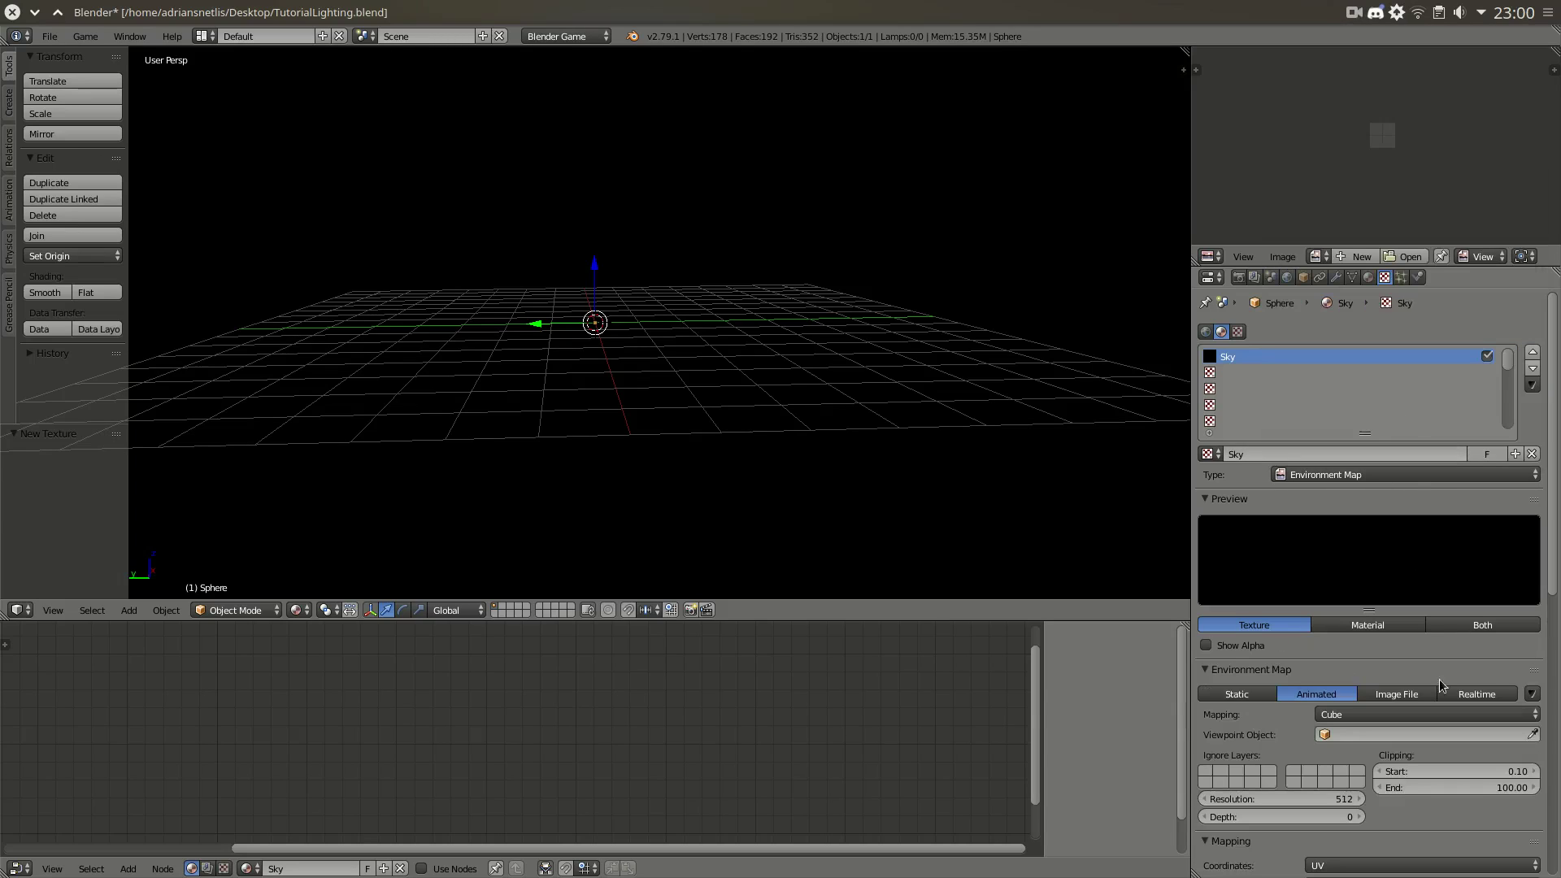
# - Set the Sky texture's environment map source to an image file and load kiara_2K_rgbm.png from the HDRi folder
pyautogui.scroll(-5, 1411, 642)
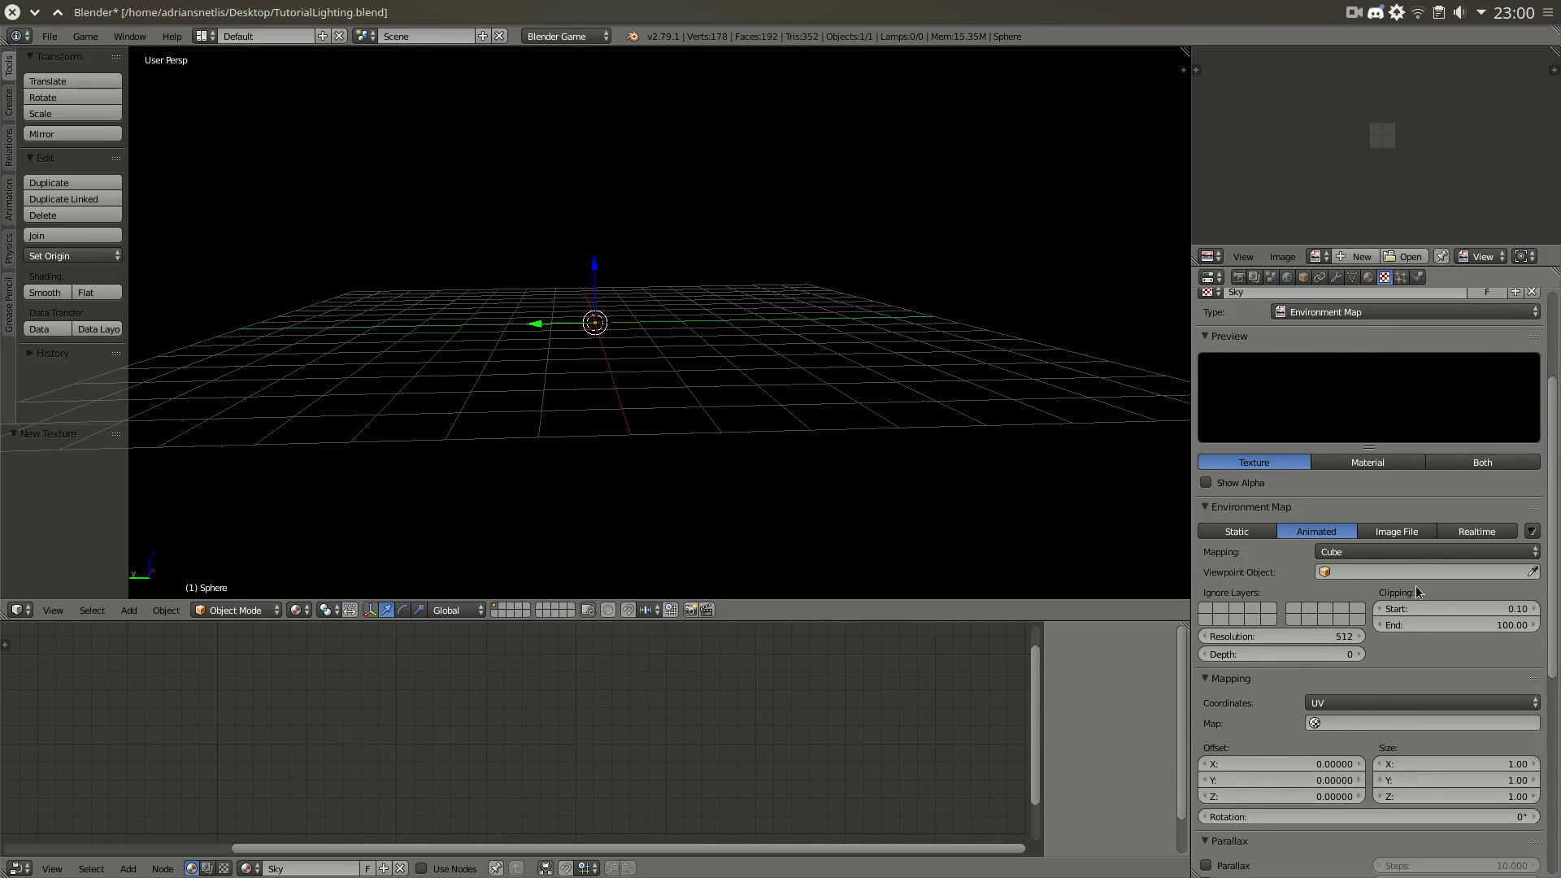
pyautogui.click(1397, 534)
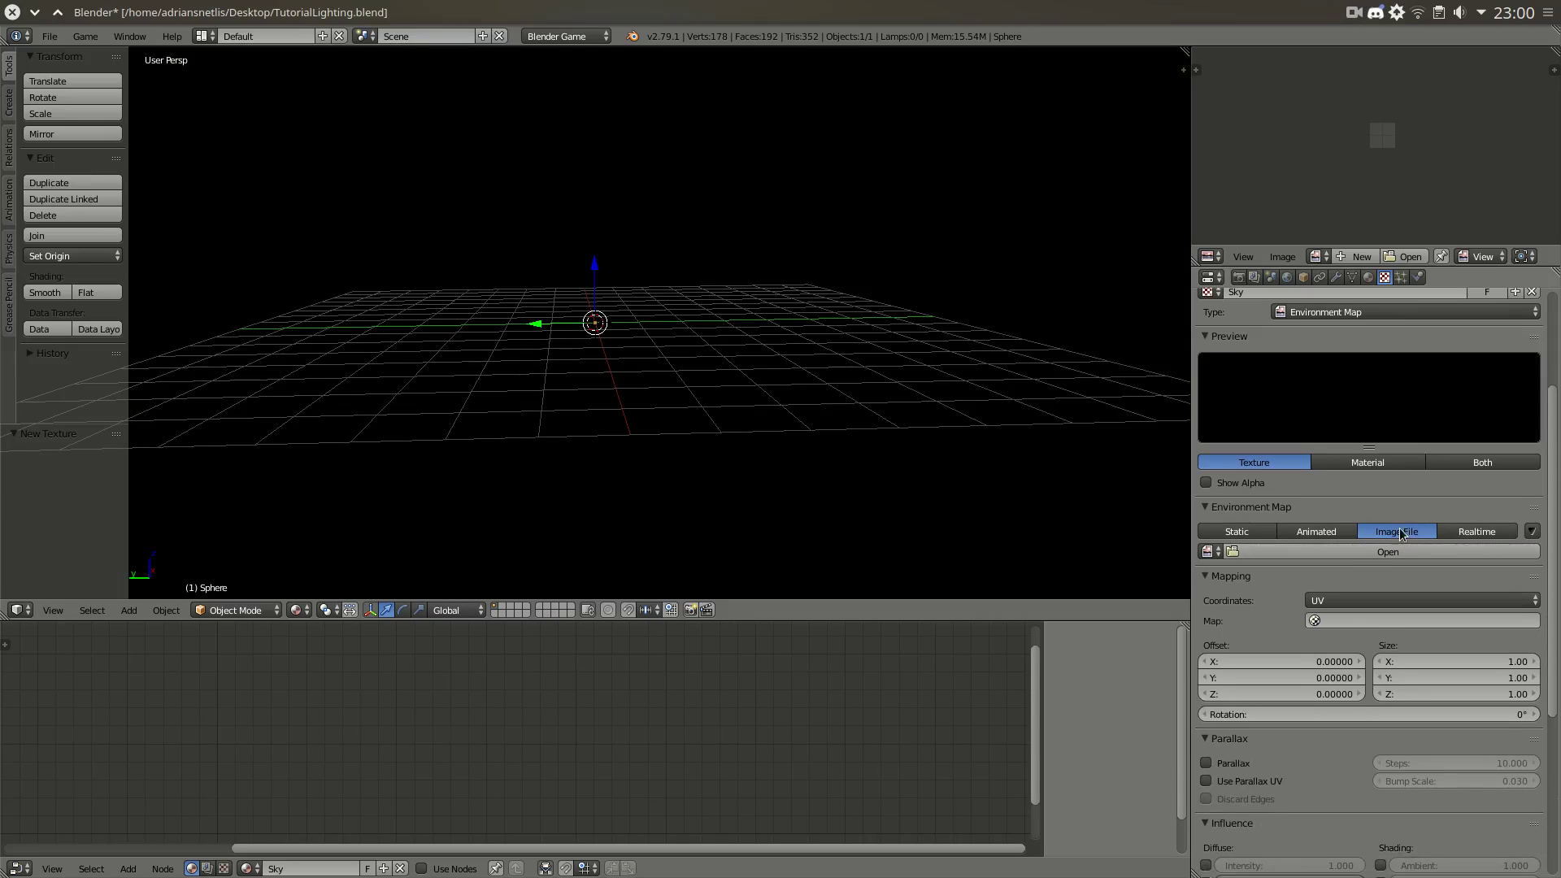
pyautogui.click(1387, 552)
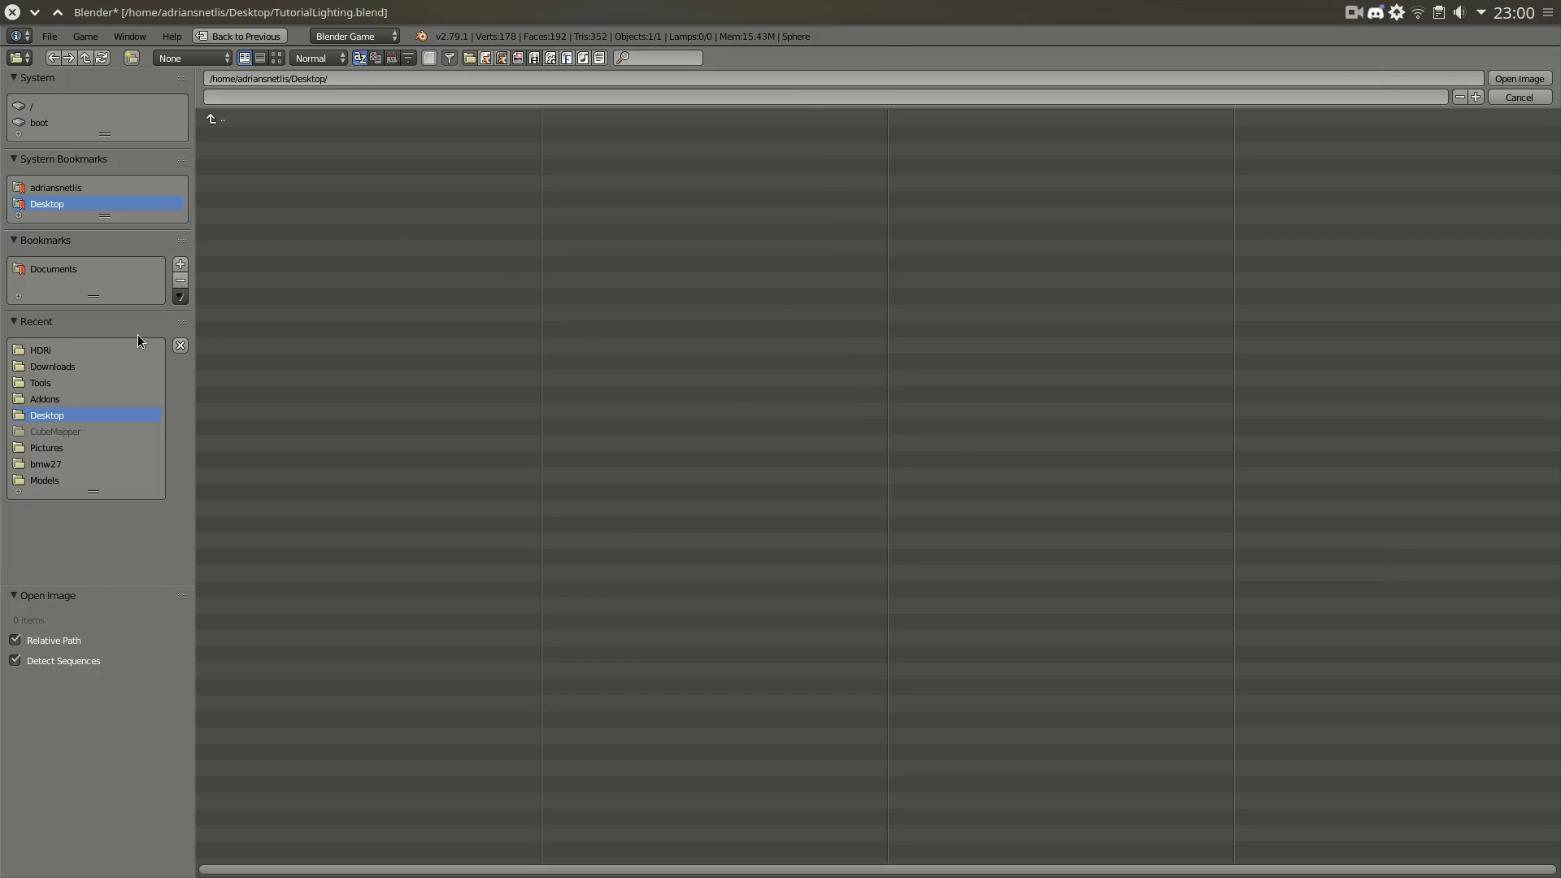
pyautogui.click(79, 350)
pyautogui.click(277, 58)
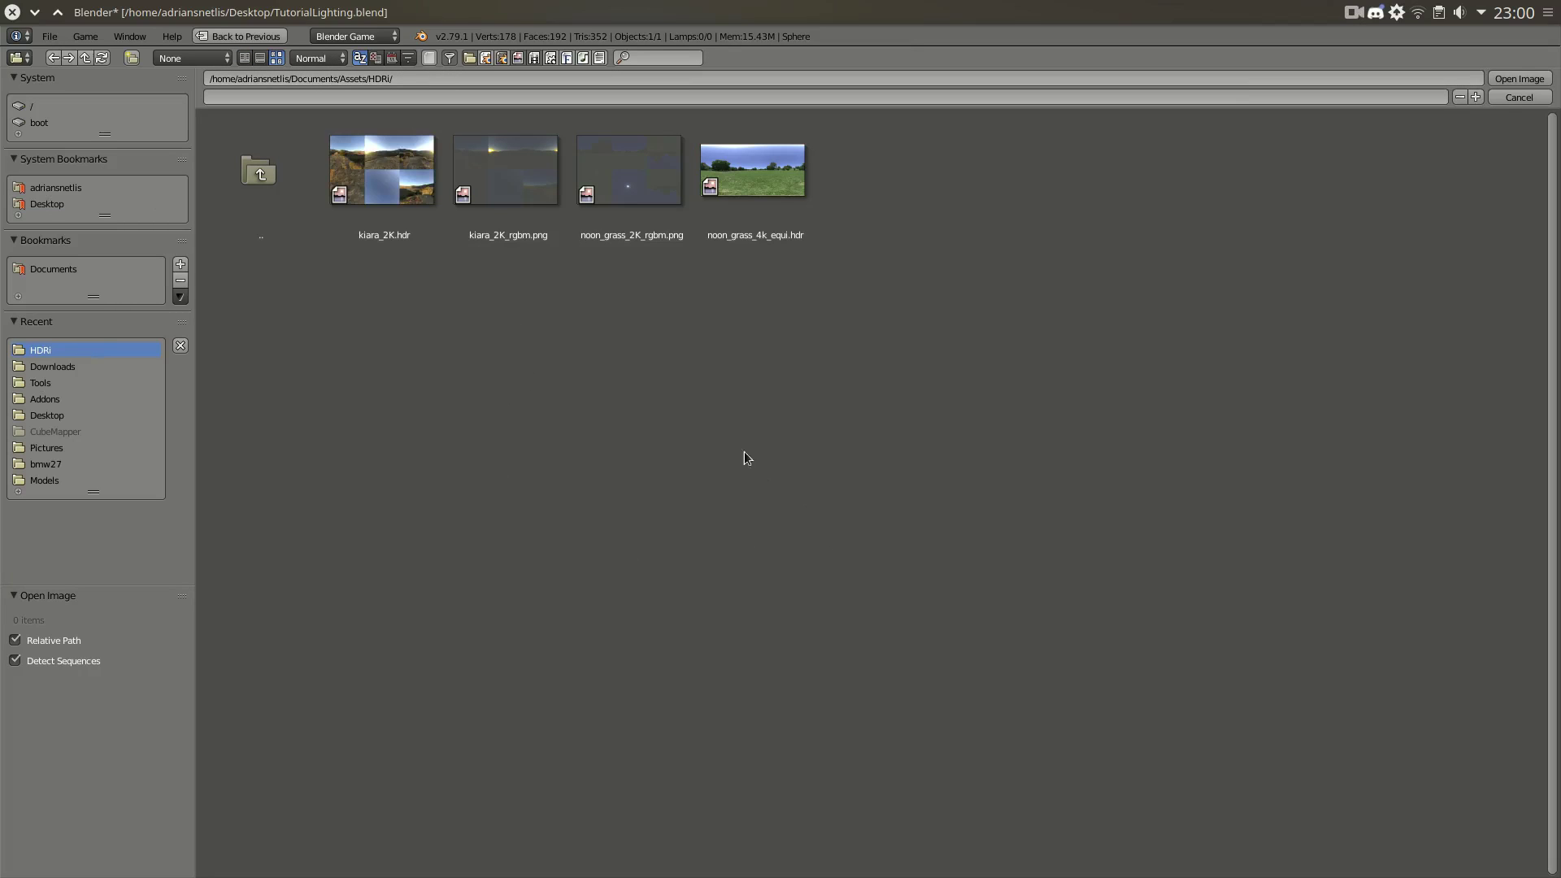
pyautogui.click(506, 167)
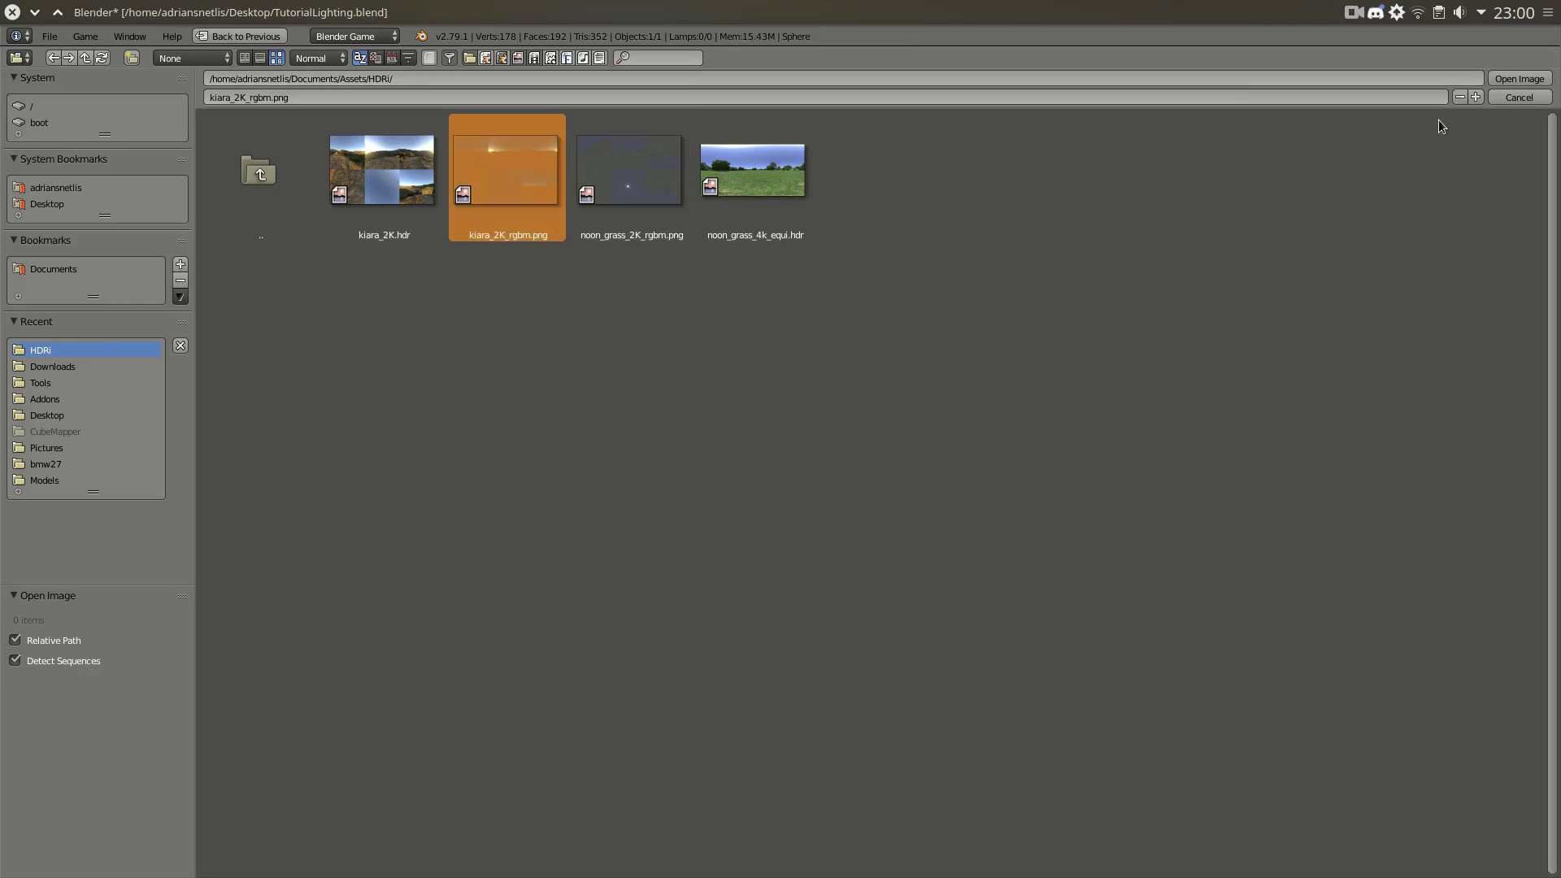
pyautogui.click(1517, 79)
pyautogui.scroll(5, 1484, 623)
pyautogui.scroll(-7, 1485, 623)
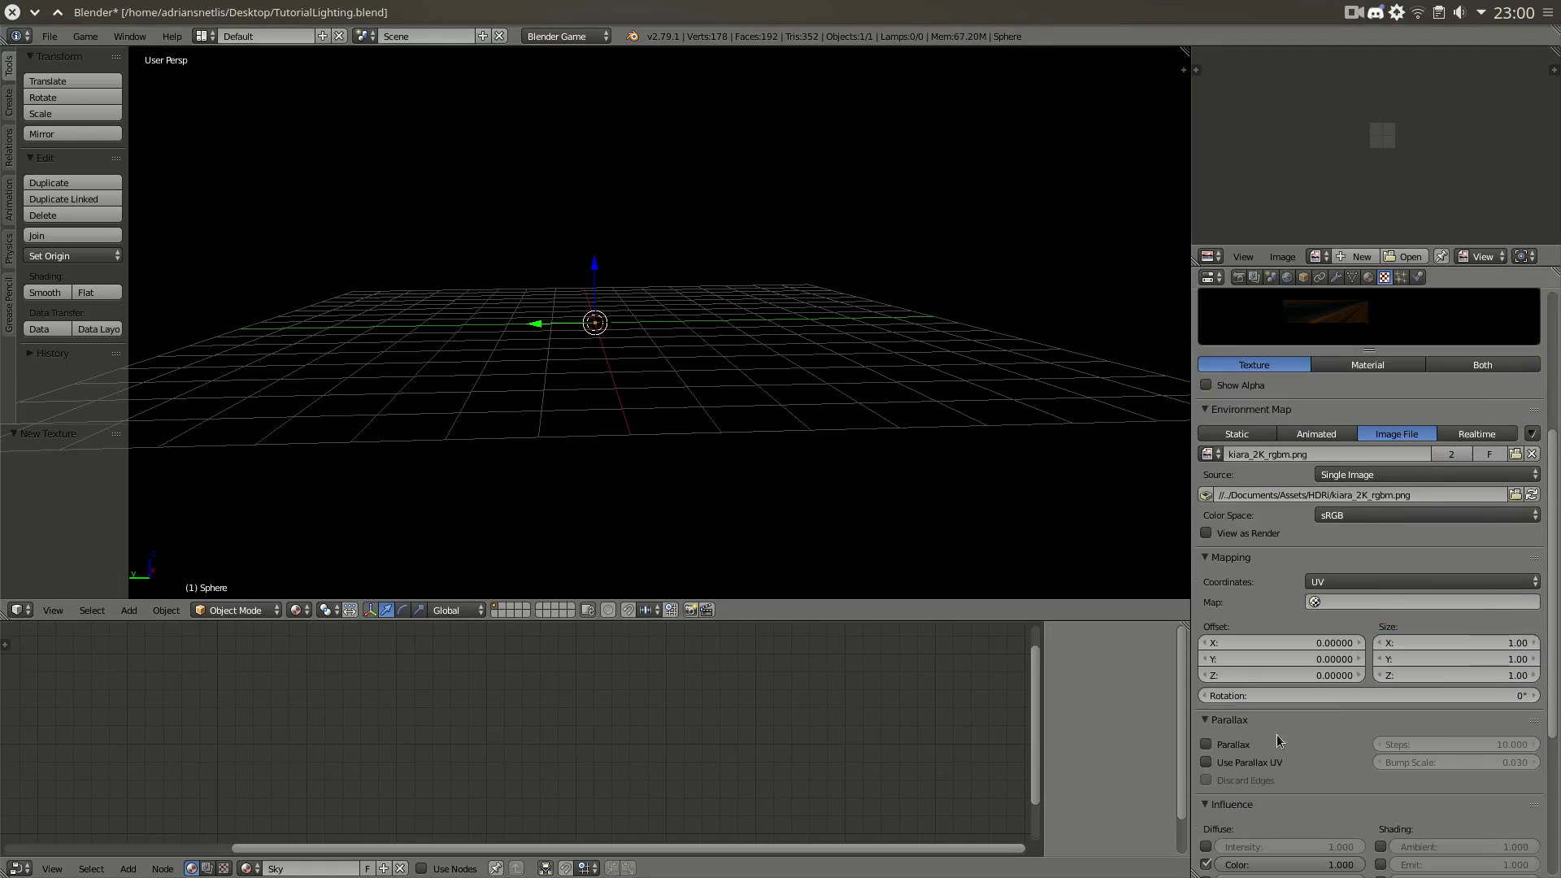
# - Disable the Sky texture slot in the material and enable shader nodes for the Sky material
pyautogui.scroll(8, 1467, 450)
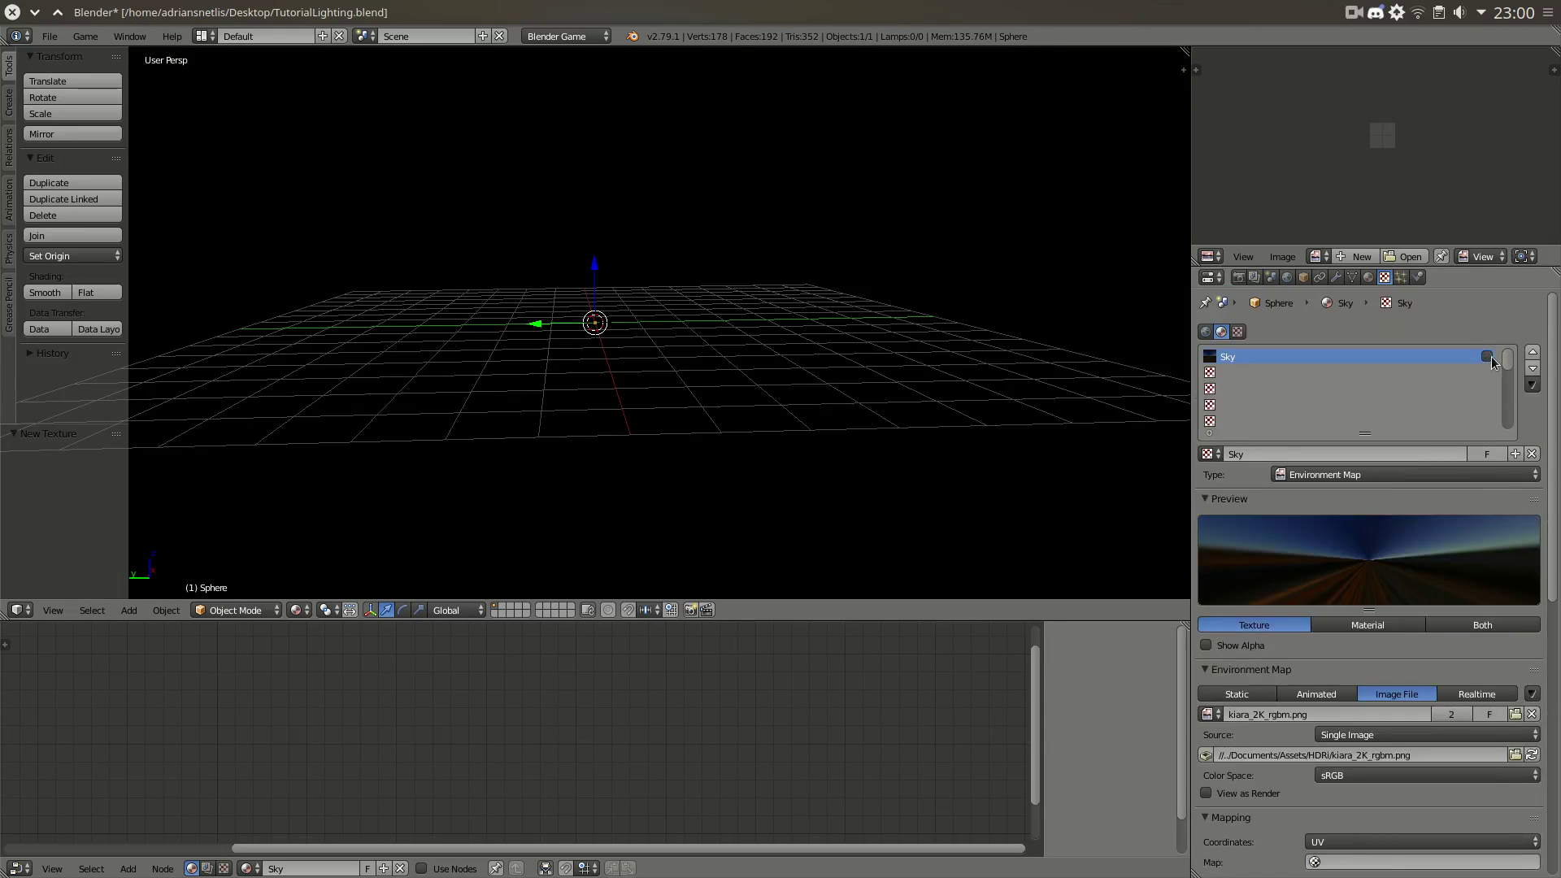
pyautogui.click(1367, 277)
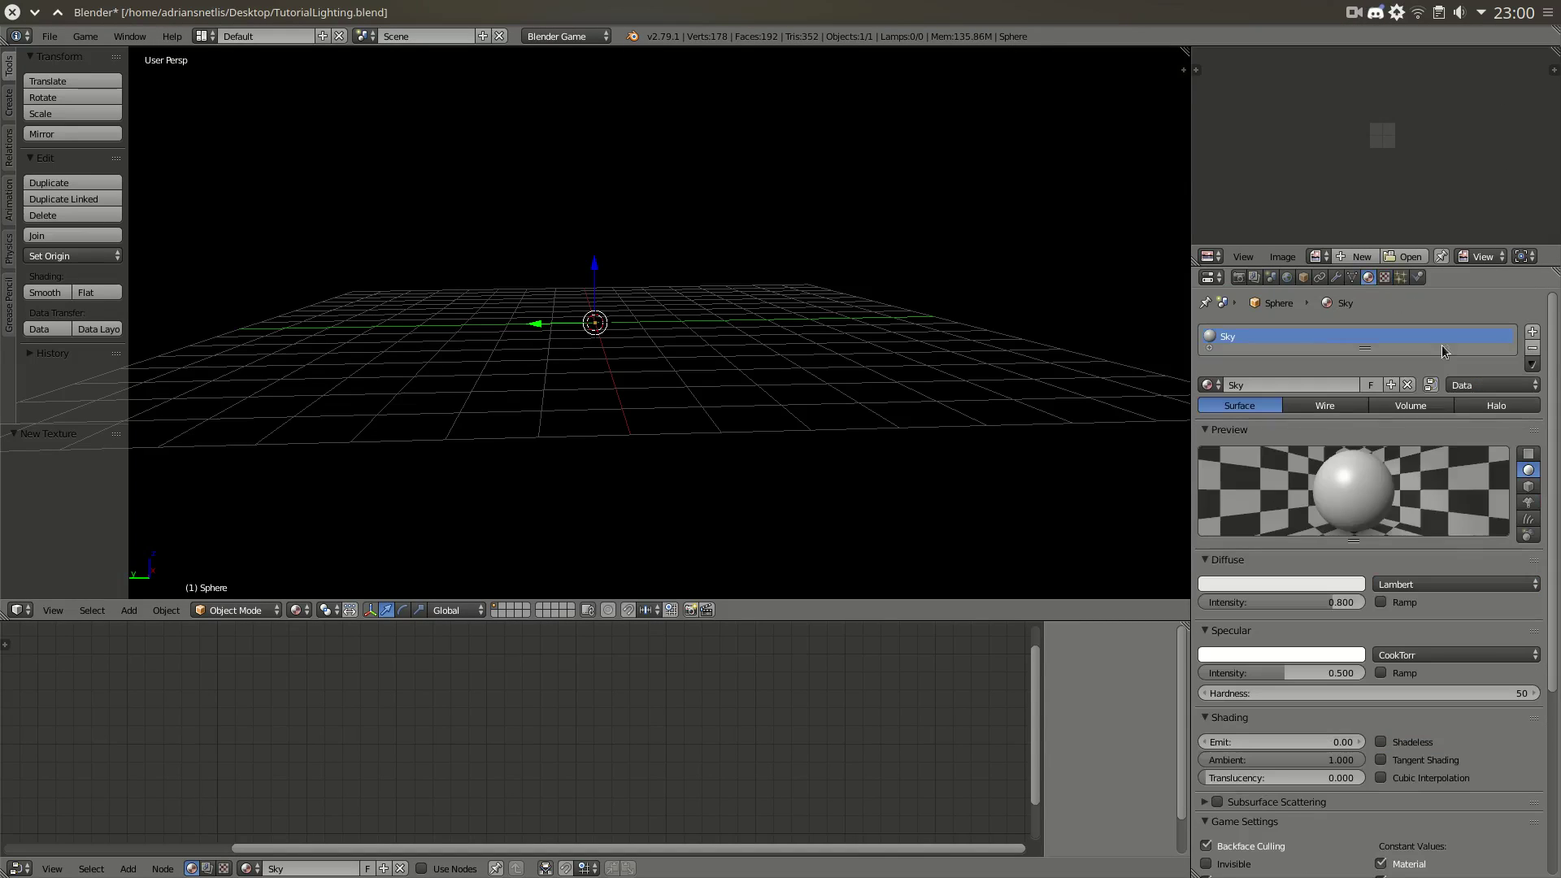
pyautogui.click(1430, 386)
# - Delete the default Material node in an enlarged node editor and move the Output node to the right
pyautogui.moveTo(808, 620); pyautogui.dragTo(808, 389)
pyautogui.click(262, 505)
pyautogui.press('x')
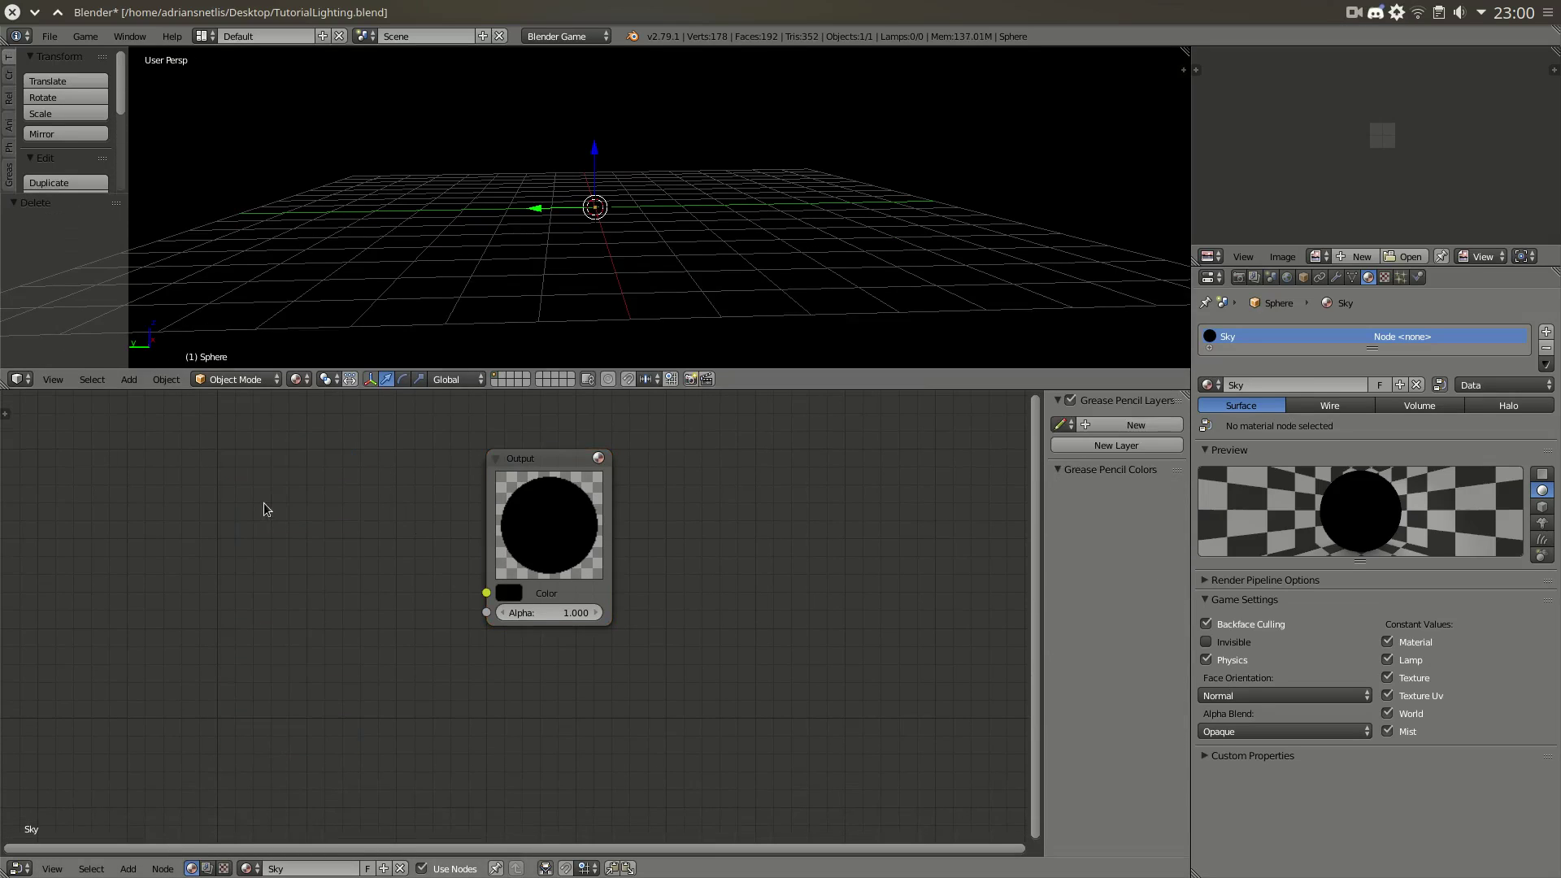
pyautogui.moveTo(559, 531); pyautogui.dragTo(870, 557)
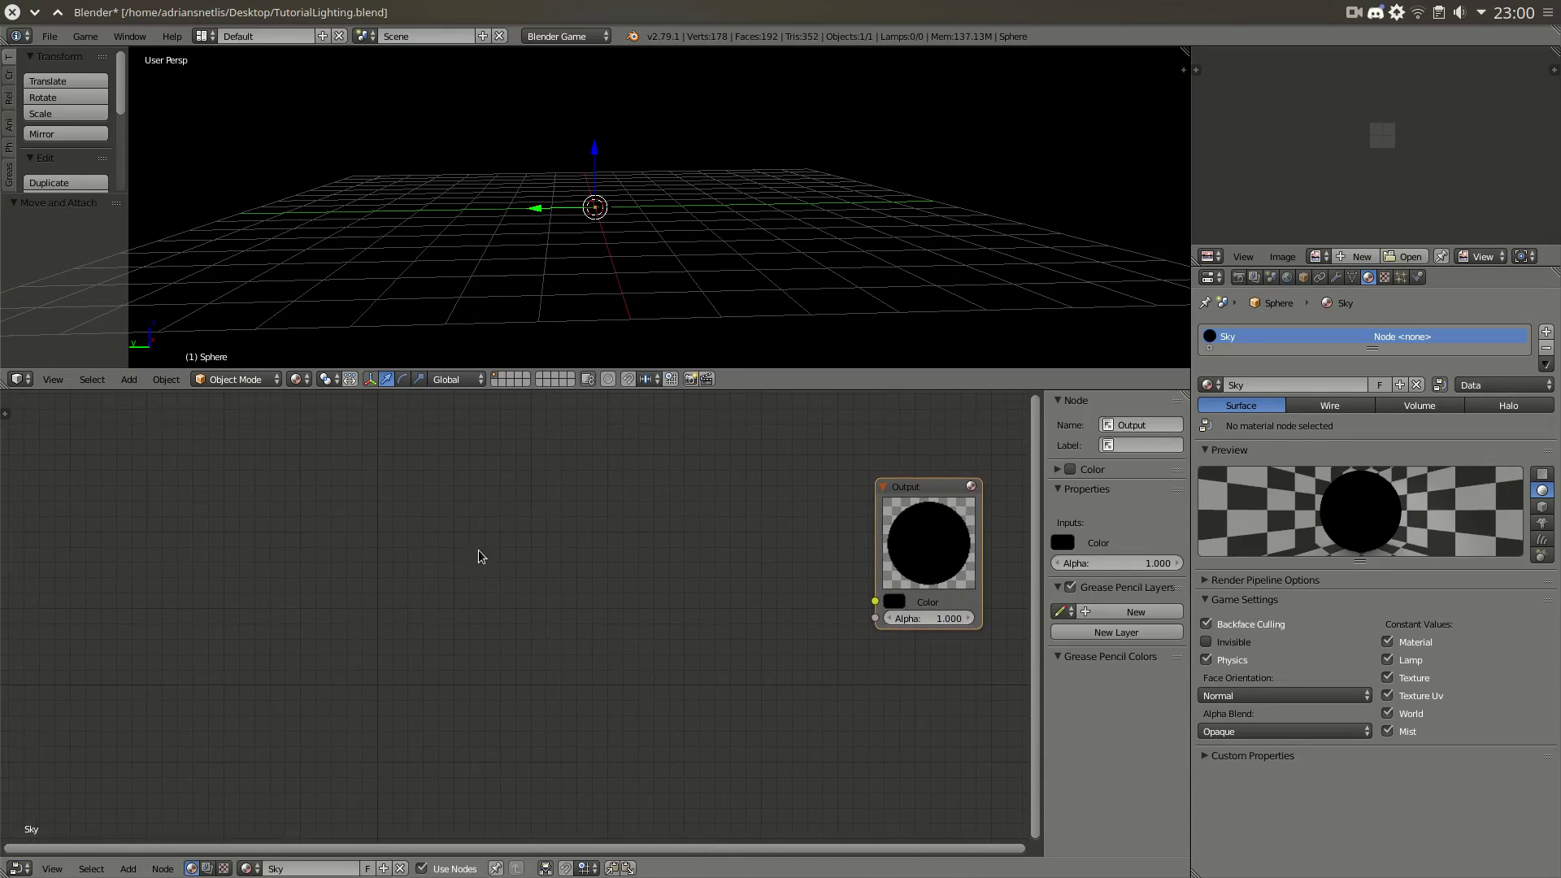
# - Add a Texture input node before the Output node and assign the Sky texture to it
pyautogui.hotkey('shift', 'a')
pyautogui.click(443, 552)
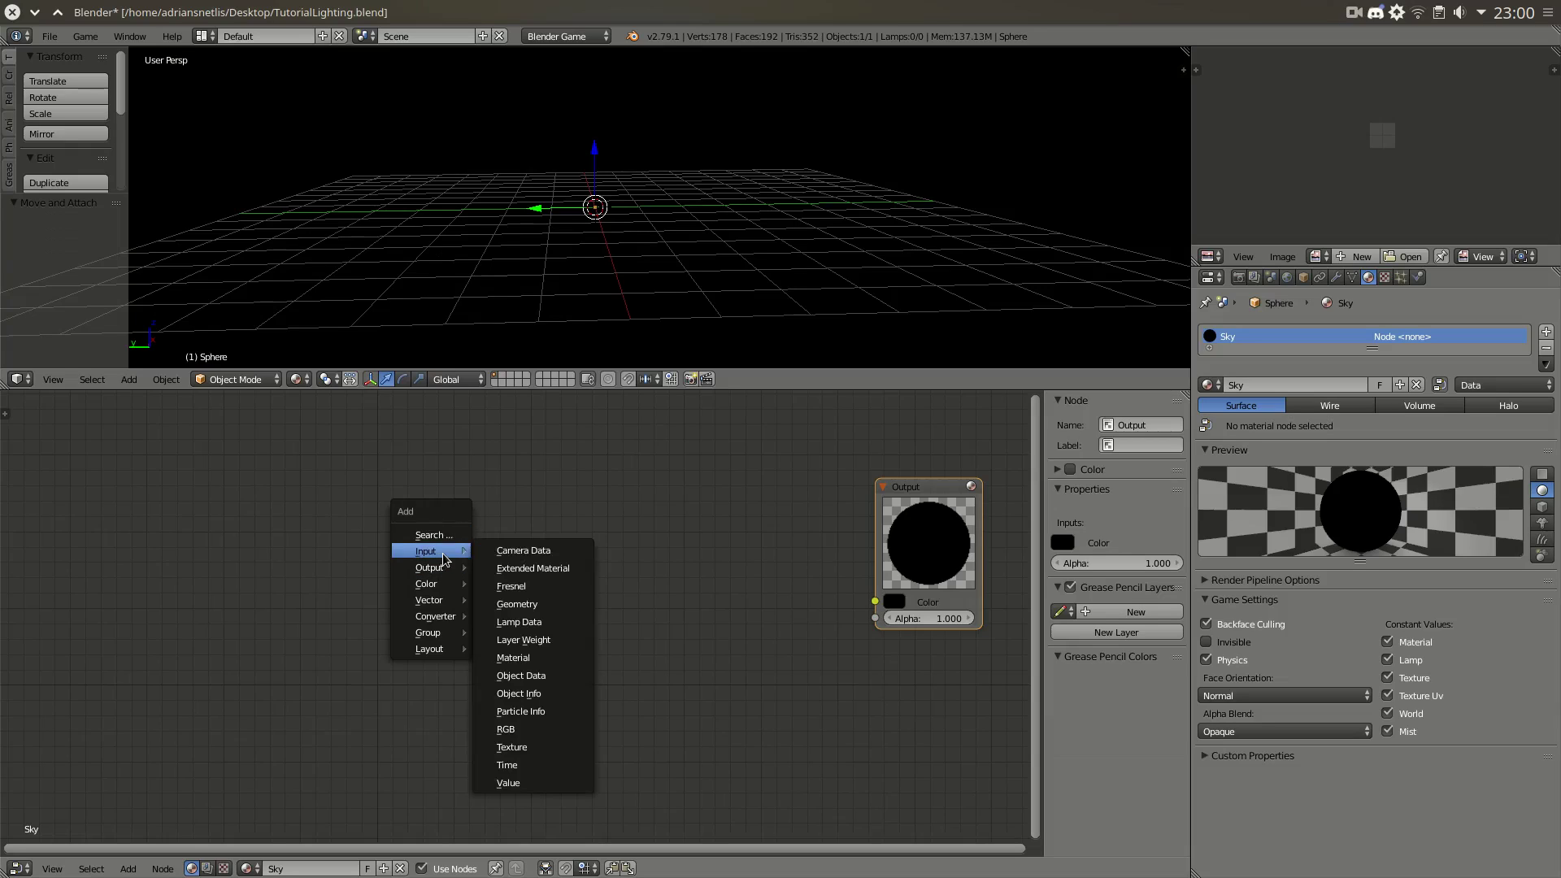
pyautogui.click(546, 746)
pyautogui.click(594, 626)
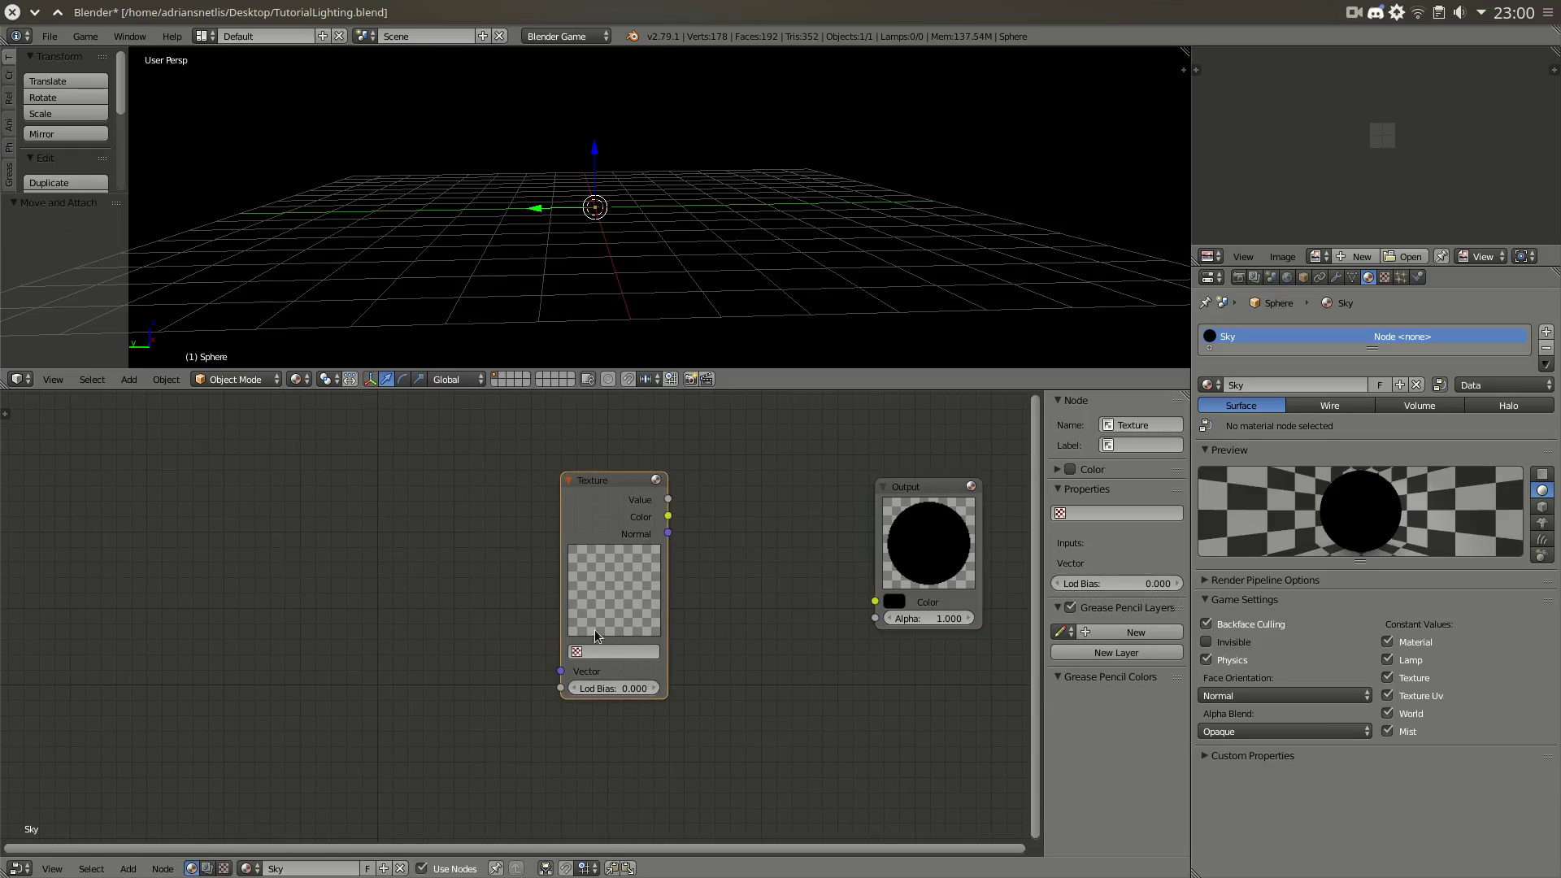
pyautogui.click(597, 648)
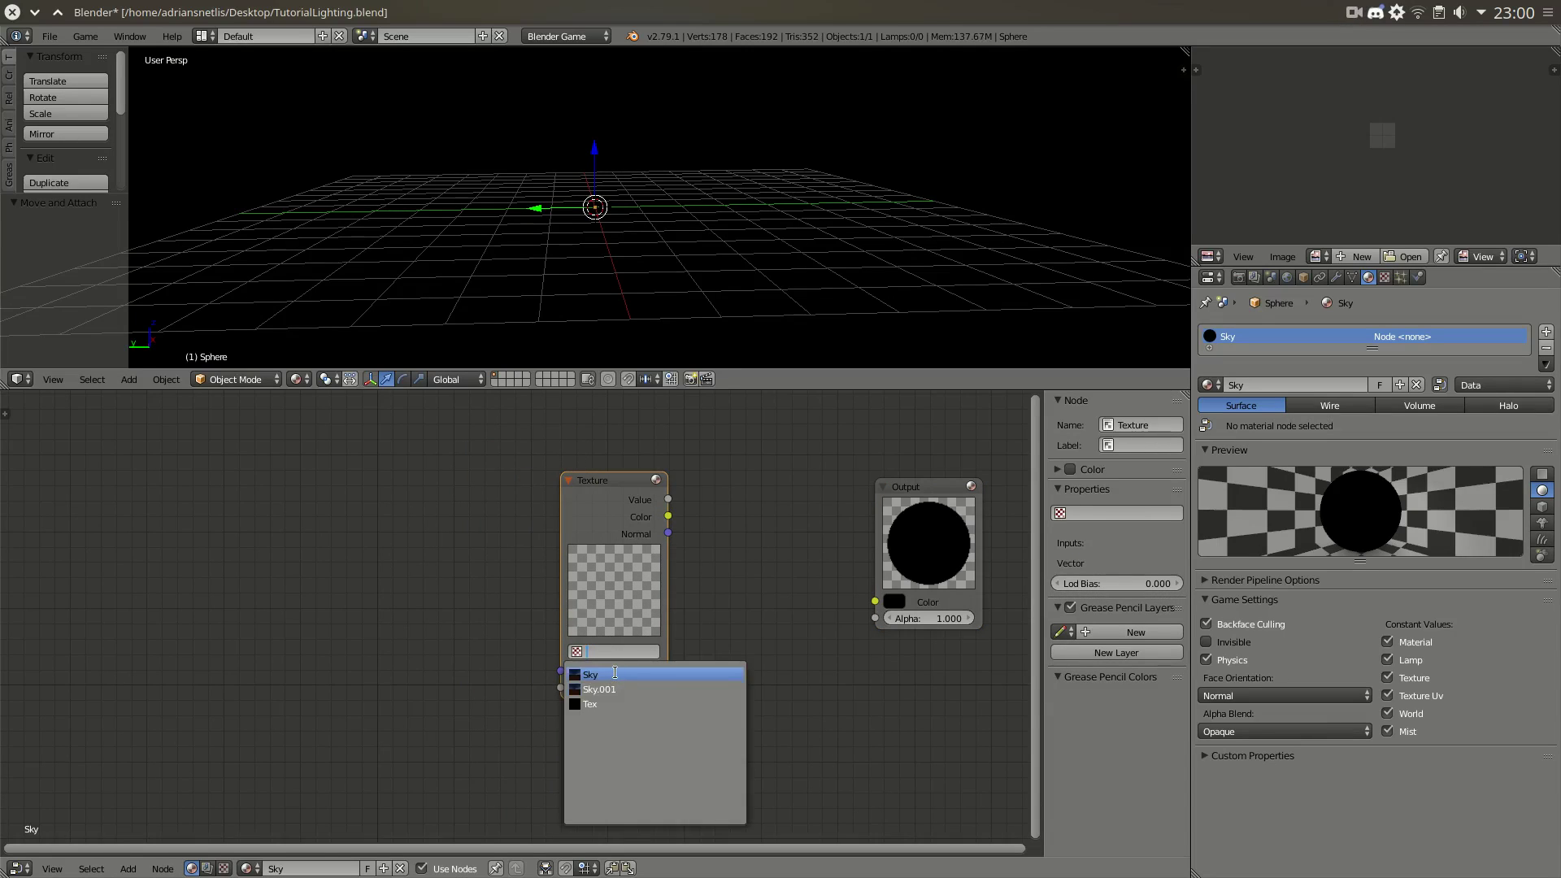
pyautogui.click(643, 675)
# - Add a Geometry input node to the left of the Texture node and move the Texture node slightly closer to it
pyautogui.moveTo(320, 575); pyautogui.dragTo(456, 565, button='middle')
pyautogui.hotkey('shift', 'a')
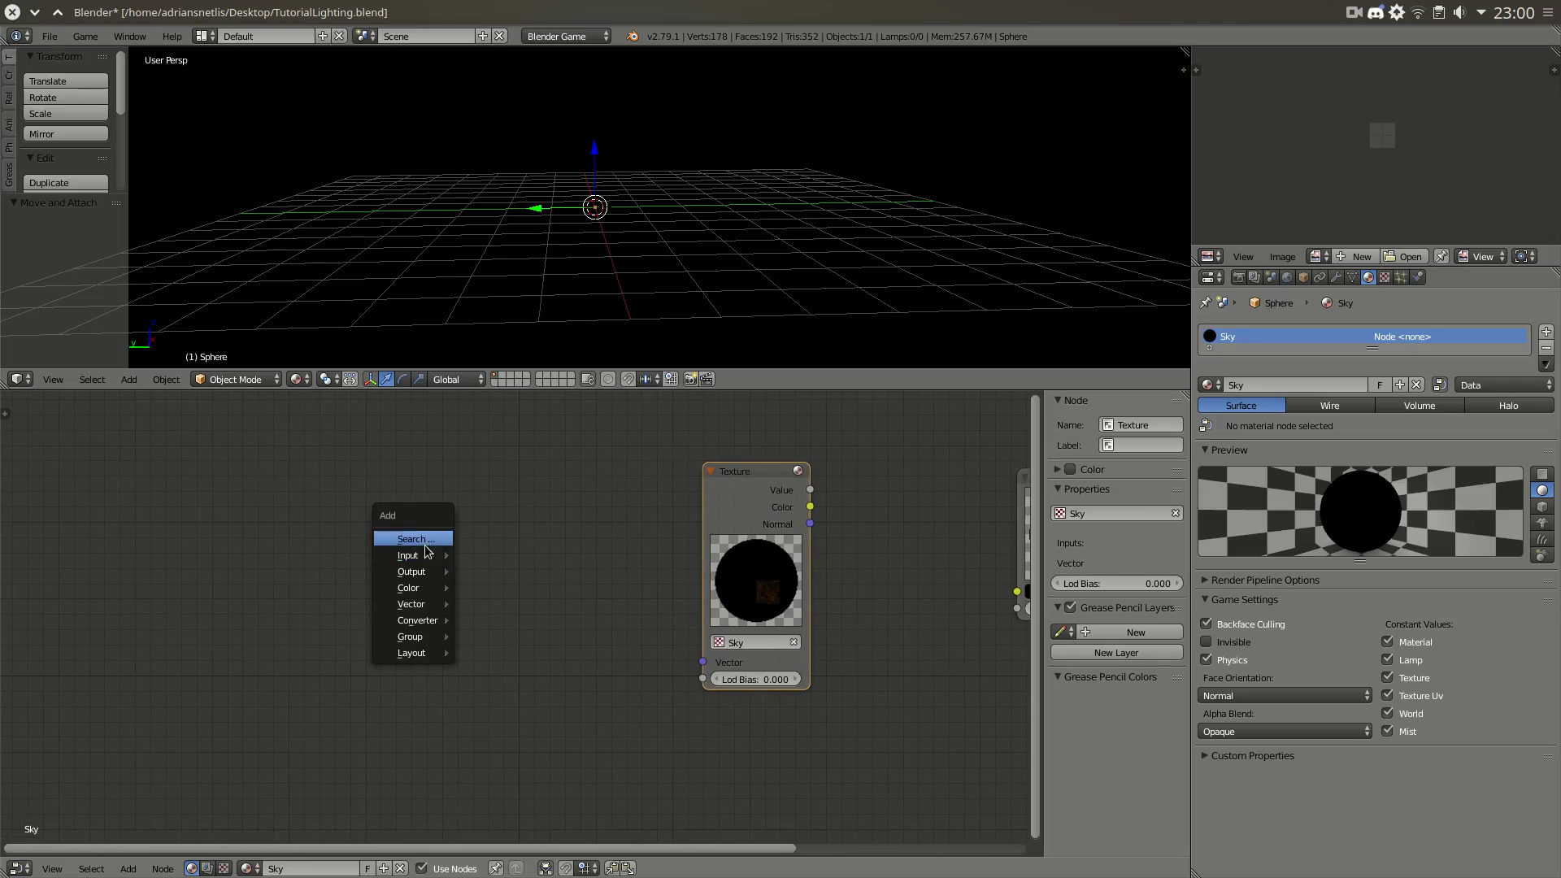
pyautogui.moveTo(443, 555)
pyautogui.click(498, 608)
pyautogui.click(585, 595)
pyautogui.moveTo(585, 594); pyautogui.dragTo(385, 585, button='middle')
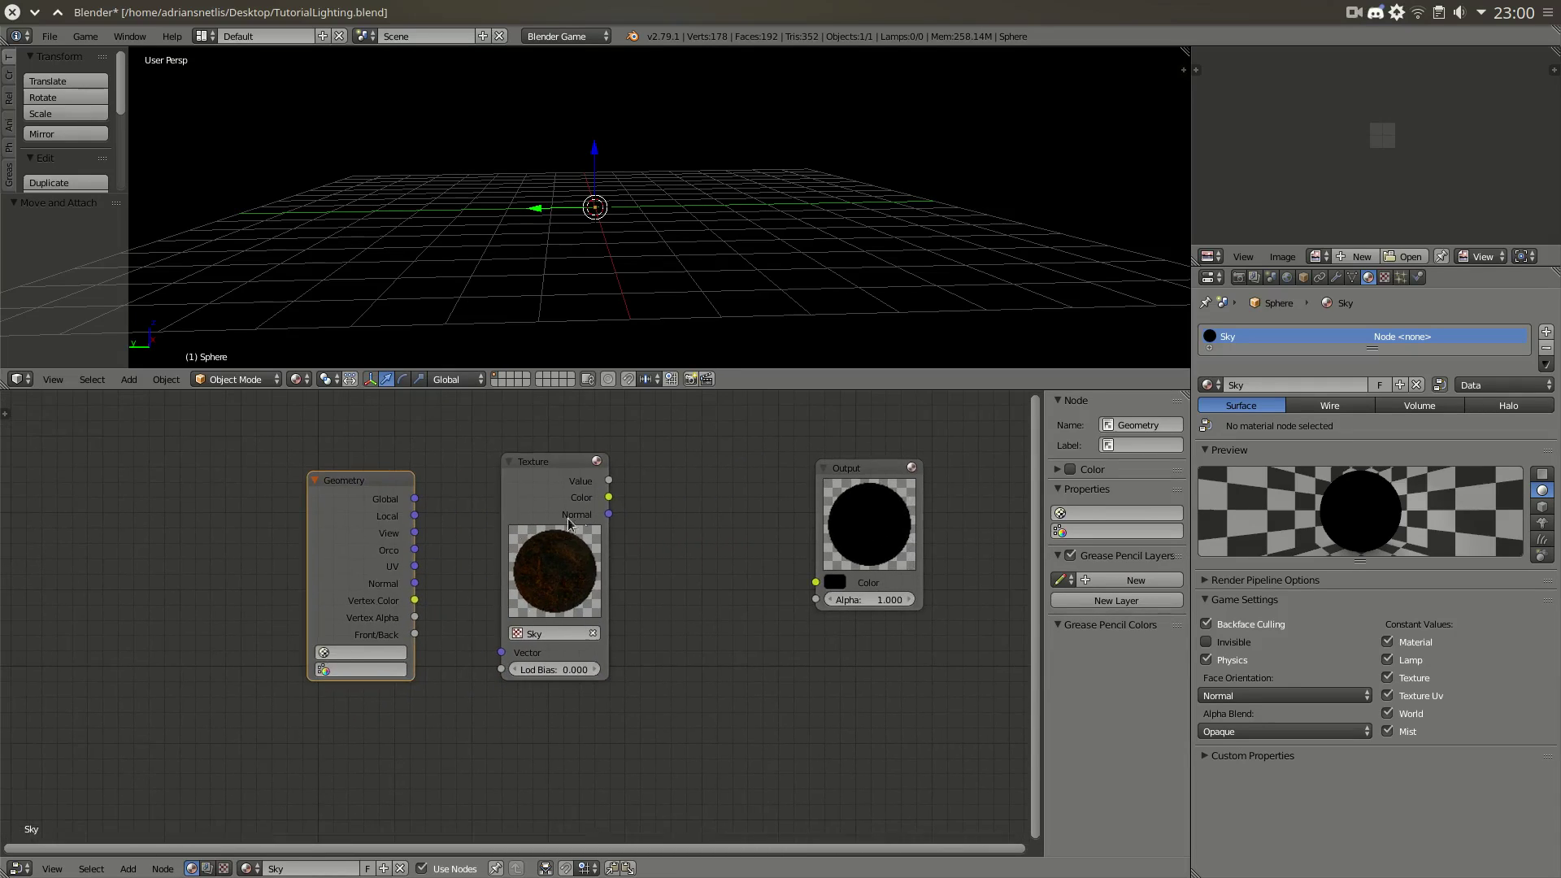
pyautogui.moveTo(583, 482)
pyautogui.mouseDown()
pyautogui.moveTo(488, 485)
pyautogui.moveTo(591, 486)
pyautogui.moveTo(562, 493)
pyautogui.mouseUp()
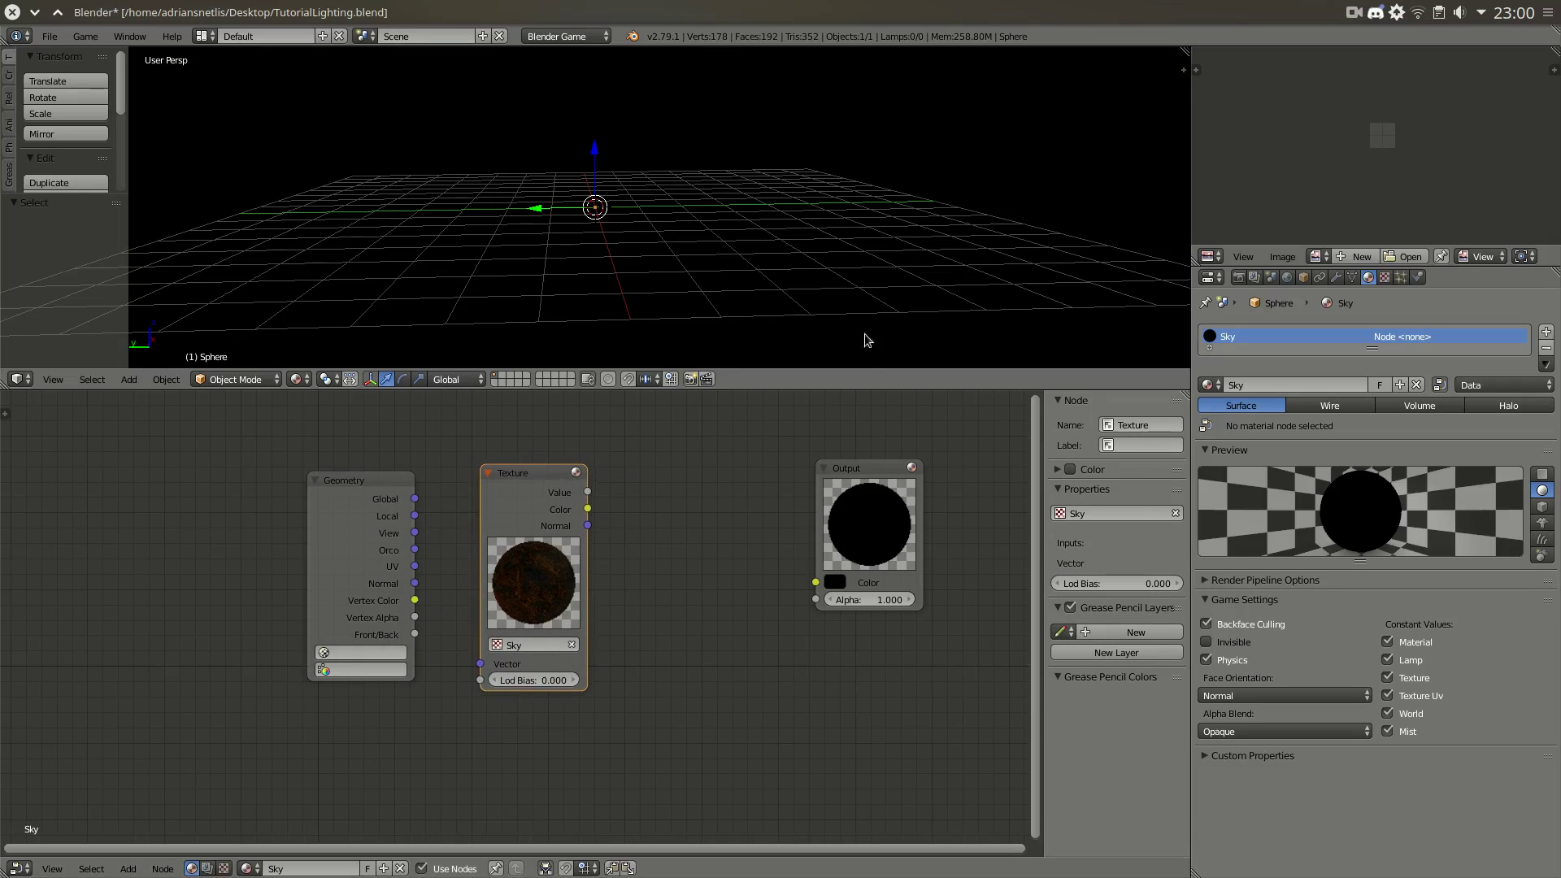
# - Link the Geometry node's Local output to the Texture node's Vector input, and the texture's Color to the Output node's Color
pyautogui.scroll(-3, 545, 124)
pyautogui.moveTo(544, 123); pyautogui.dragTo(683, 199, button='middle')
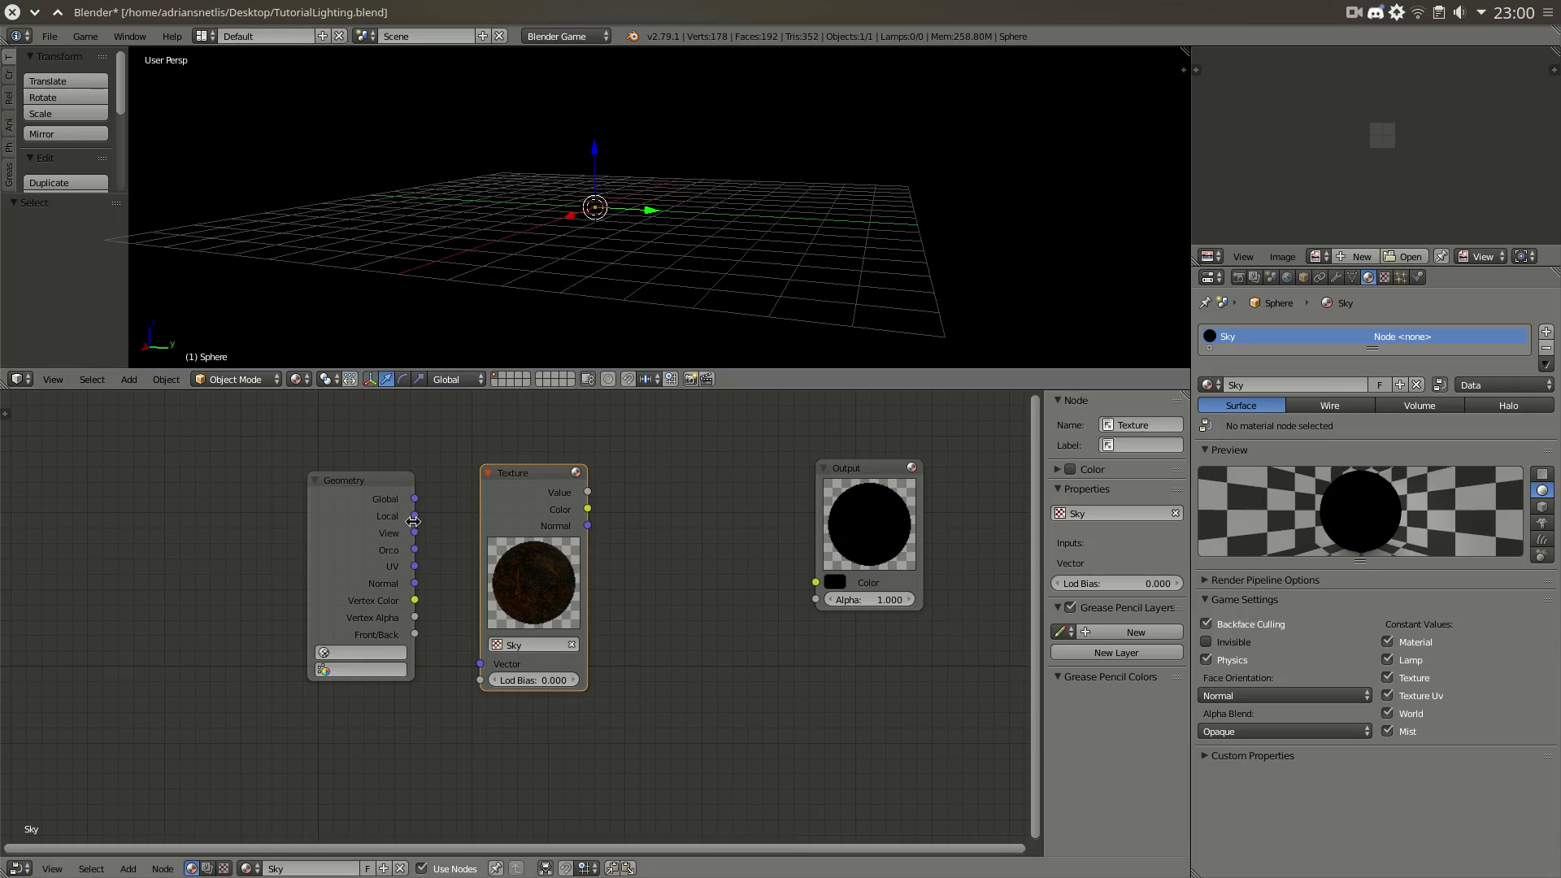
pyautogui.moveTo(415, 516); pyautogui.dragTo(463, 605)
pyautogui.moveTo(484, 672); pyautogui.dragTo(483, 668)
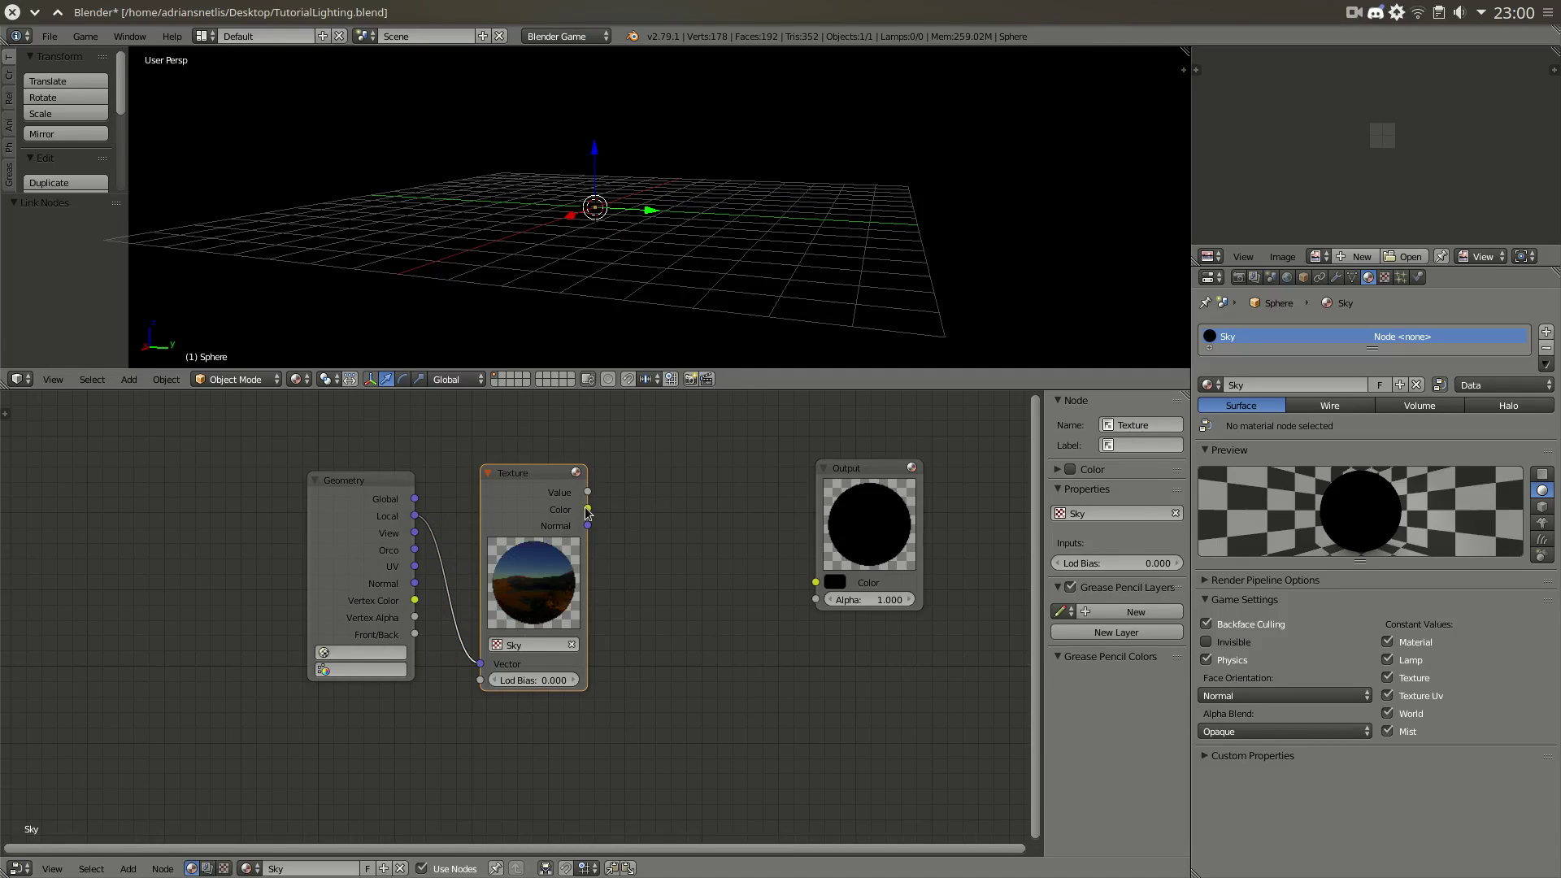
pyautogui.moveTo(587, 510); pyautogui.dragTo(650, 511)
pyautogui.moveTo(773, 559); pyautogui.dragTo(820, 588)
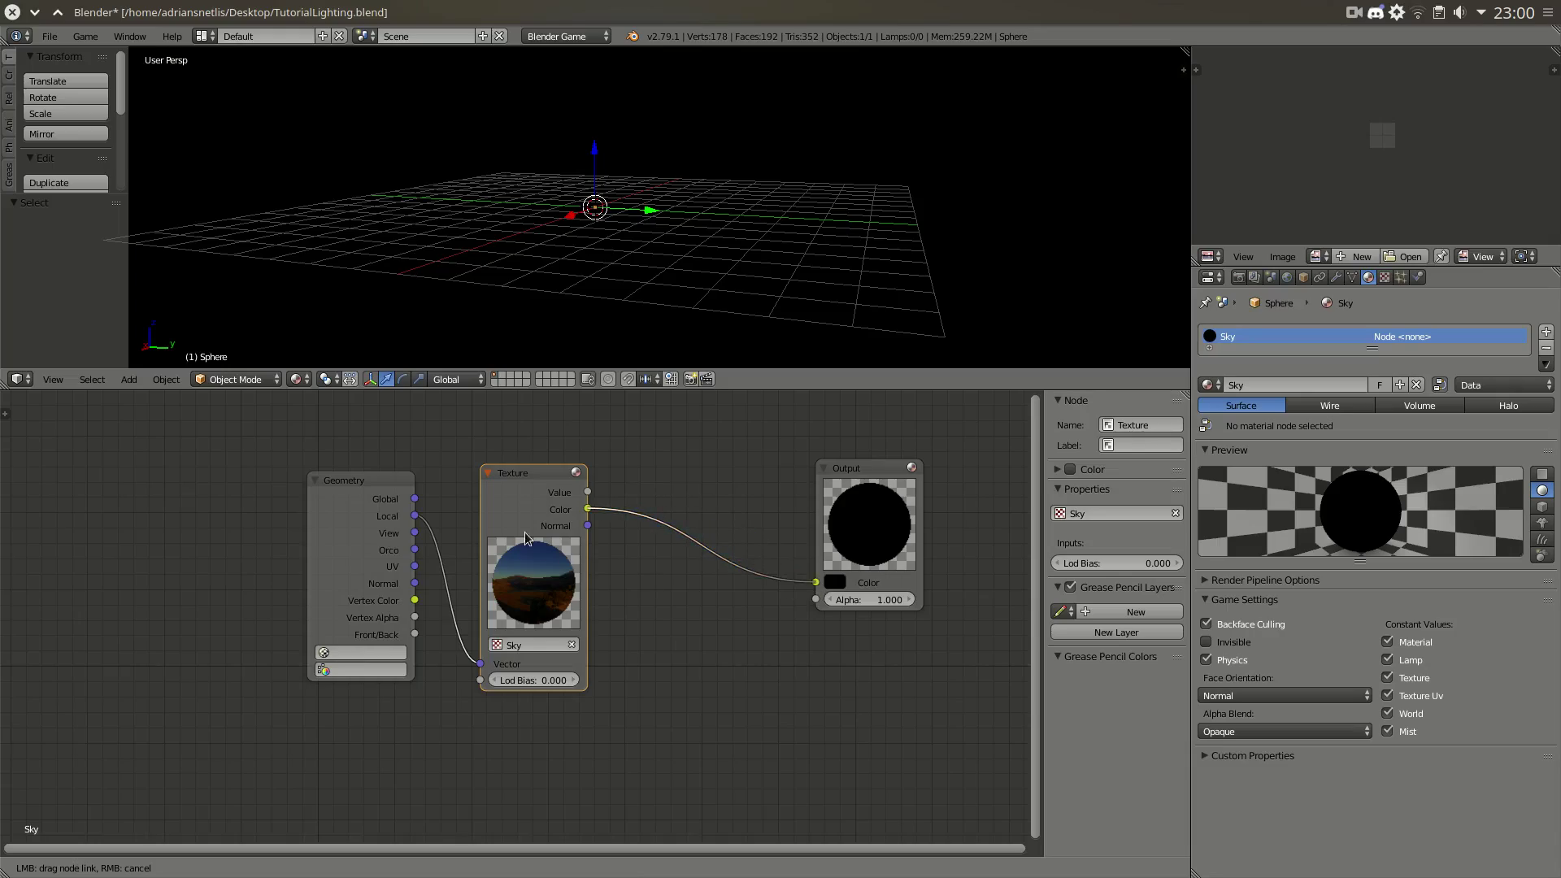
pyautogui.moveTo(522, 511); pyautogui.dragTo(501, 507)
# - Move the Output node farther right to leave room after the Texture node, and look around the textured sky
pyautogui.moveTo(752, 138); pyautogui.dragTo(890, 319, button='middle')
pyautogui.moveTo(820, 163); pyautogui.dragTo(683, 213, button='middle')
pyautogui.moveTo(735, 481); pyautogui.dragTo(289, 526, button='middle')
pyautogui.moveTo(427, 569); pyautogui.dragTo(660, 579)
pyautogui.moveTo(525, 290); pyautogui.dragTo(268, 220, button='middle')
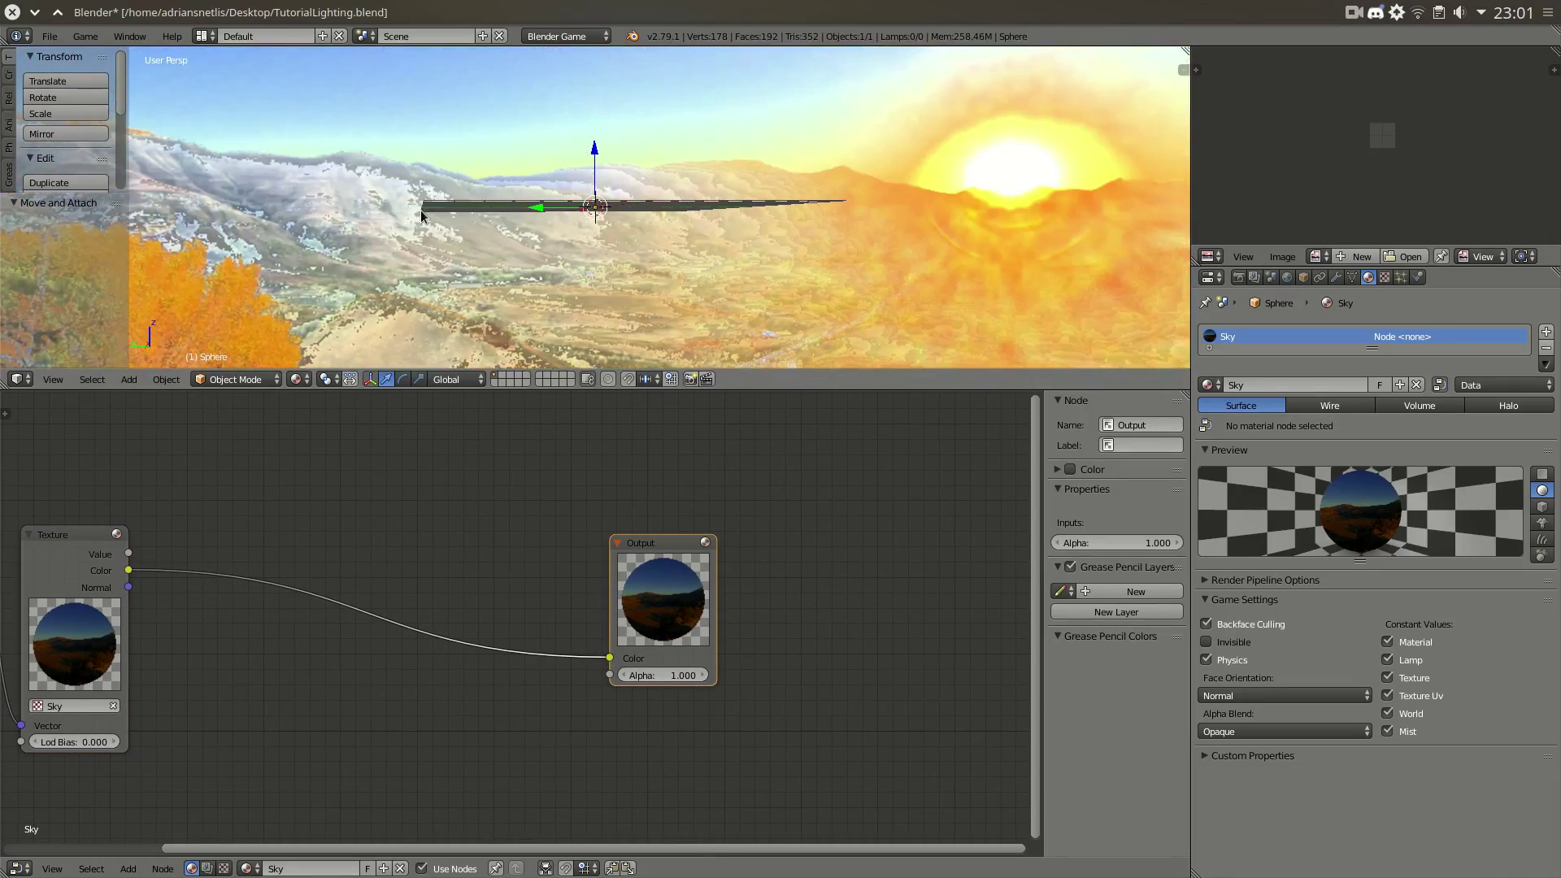
# - Insert the Decode RGBM group node on the link between the Texture and Output nodes
pyautogui.moveTo(182, 564); pyautogui.dragTo(499, 565, button='middle')
pyautogui.hotkey('shift', 'a')
pyautogui.moveTo(611, 561)
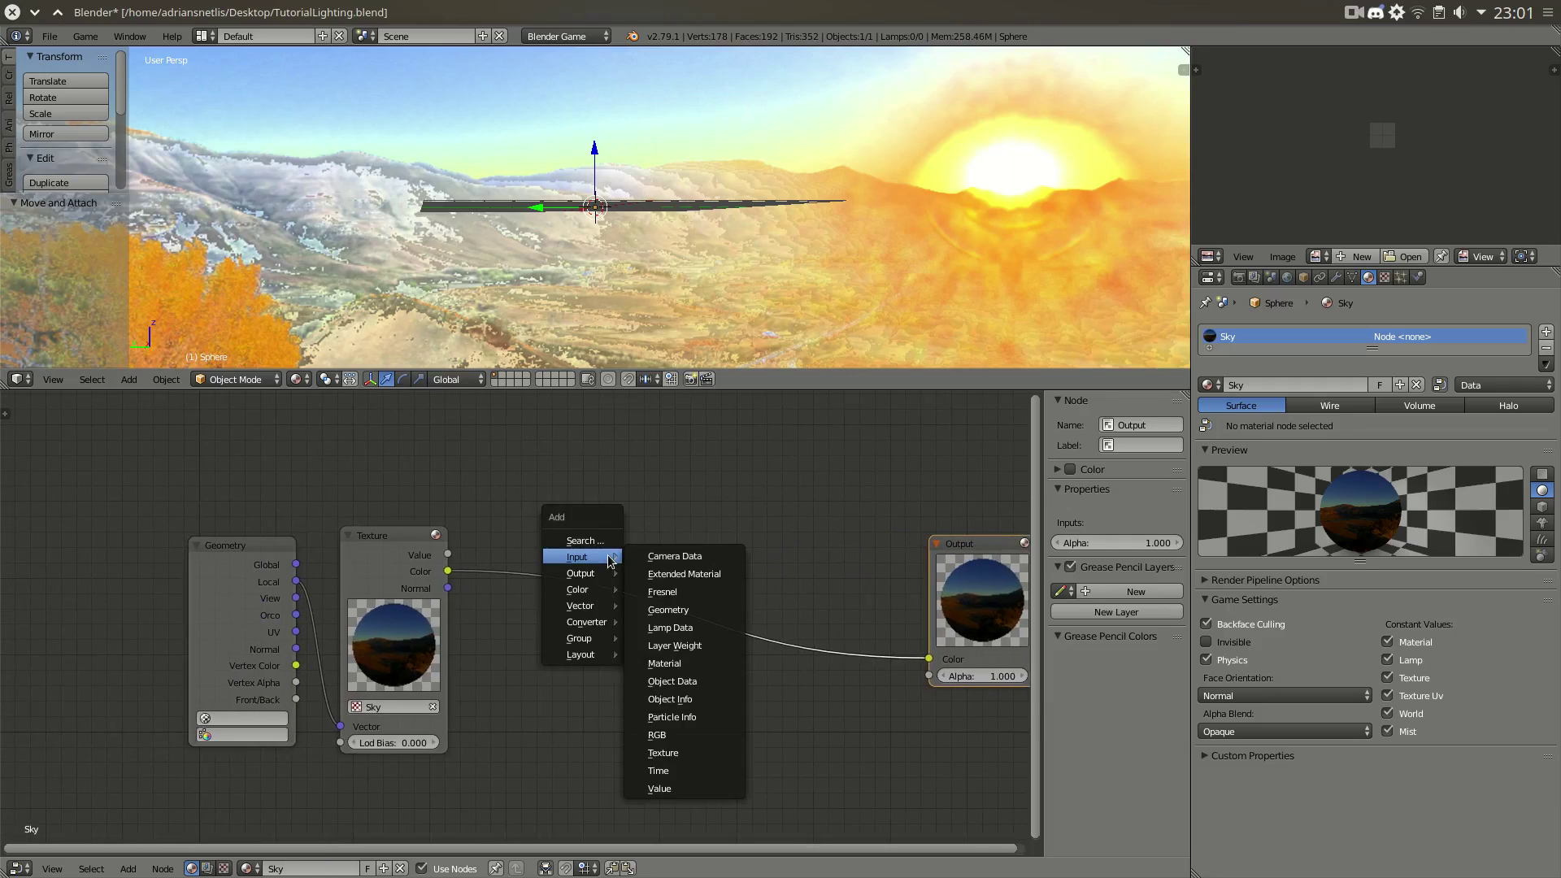
pyautogui.moveTo(600, 618)
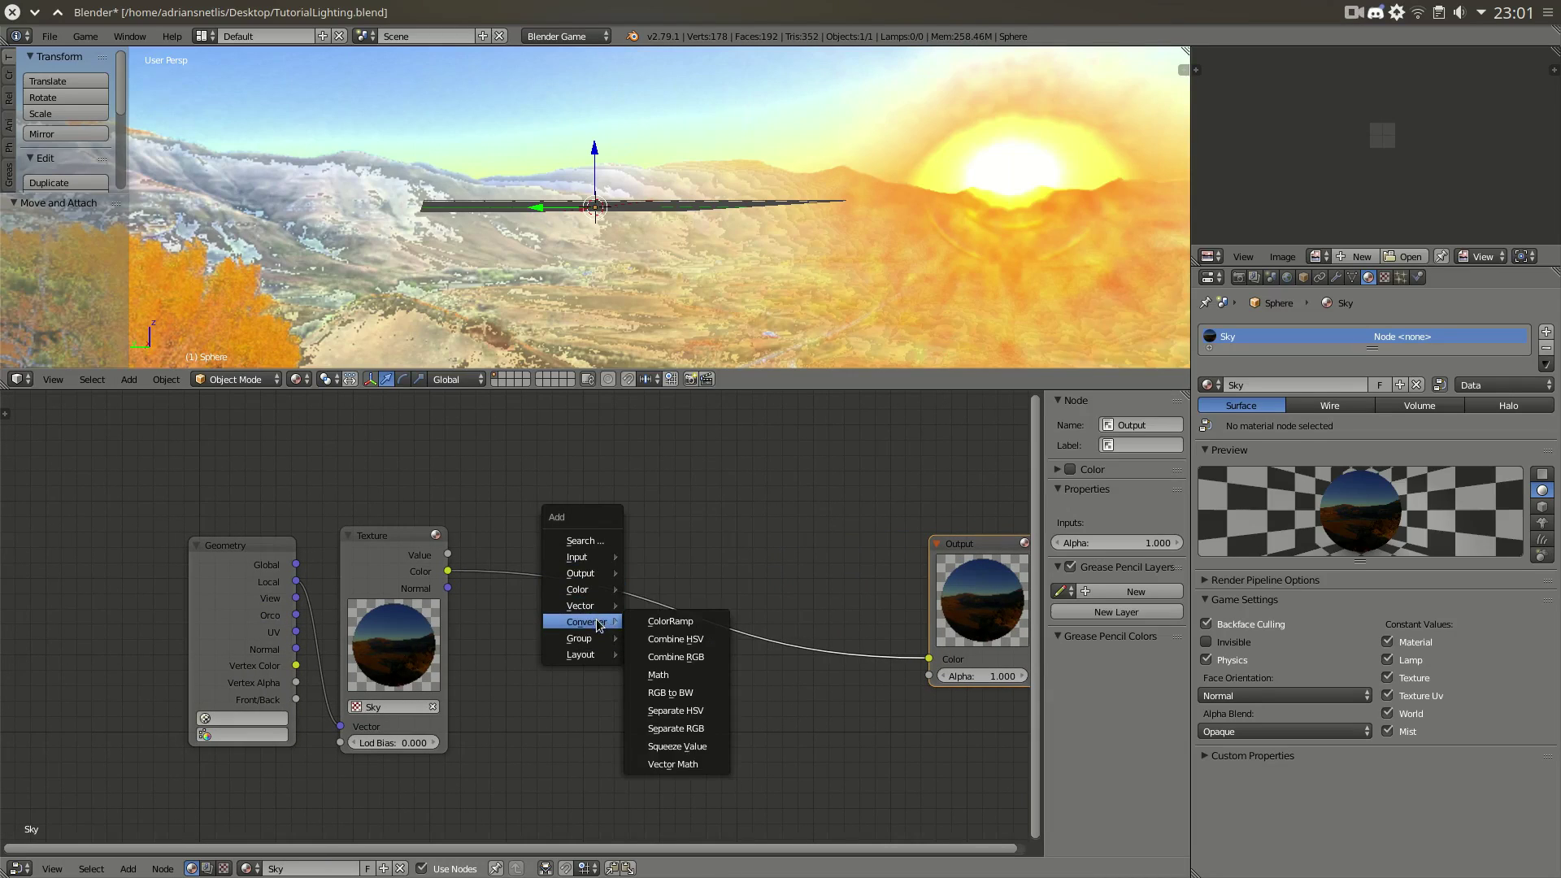
pyautogui.moveTo(588, 646)
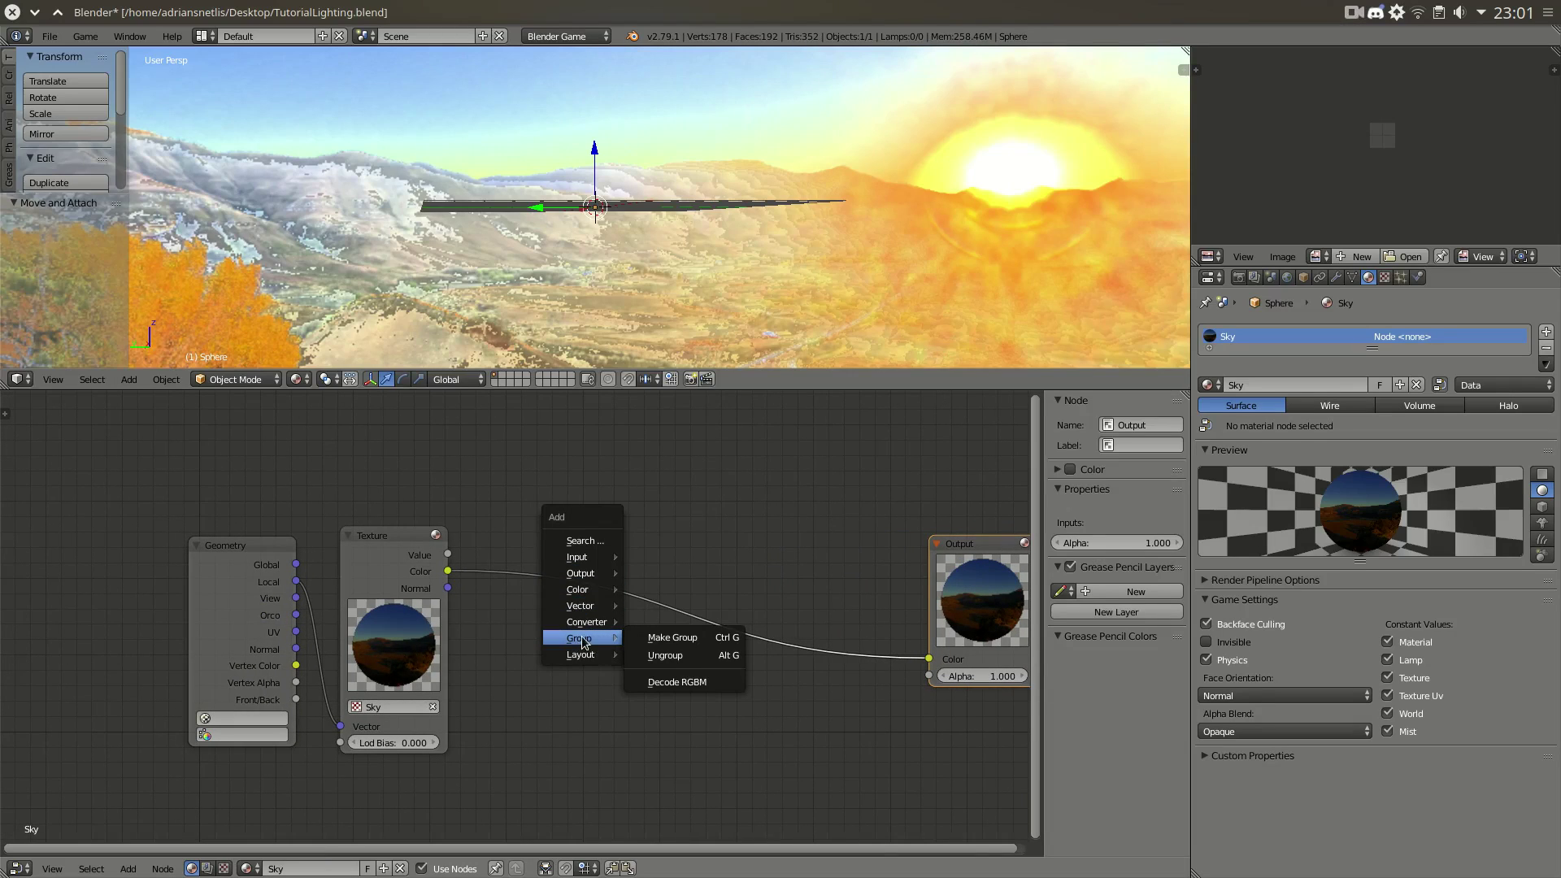
pyautogui.hotkey('shift', 'a')
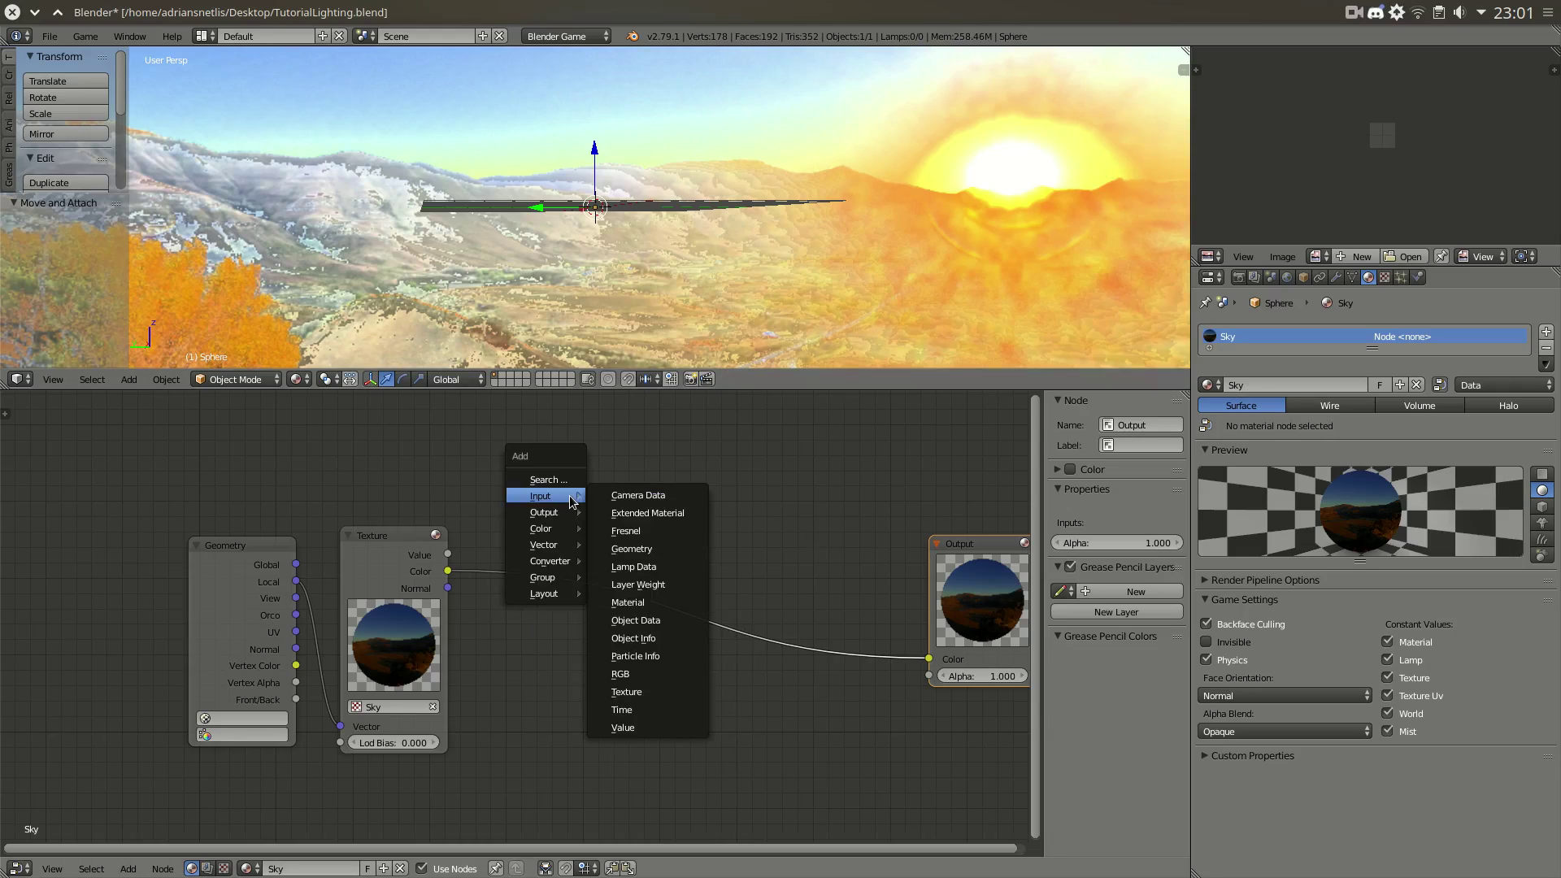
pyautogui.moveTo(539, 578)
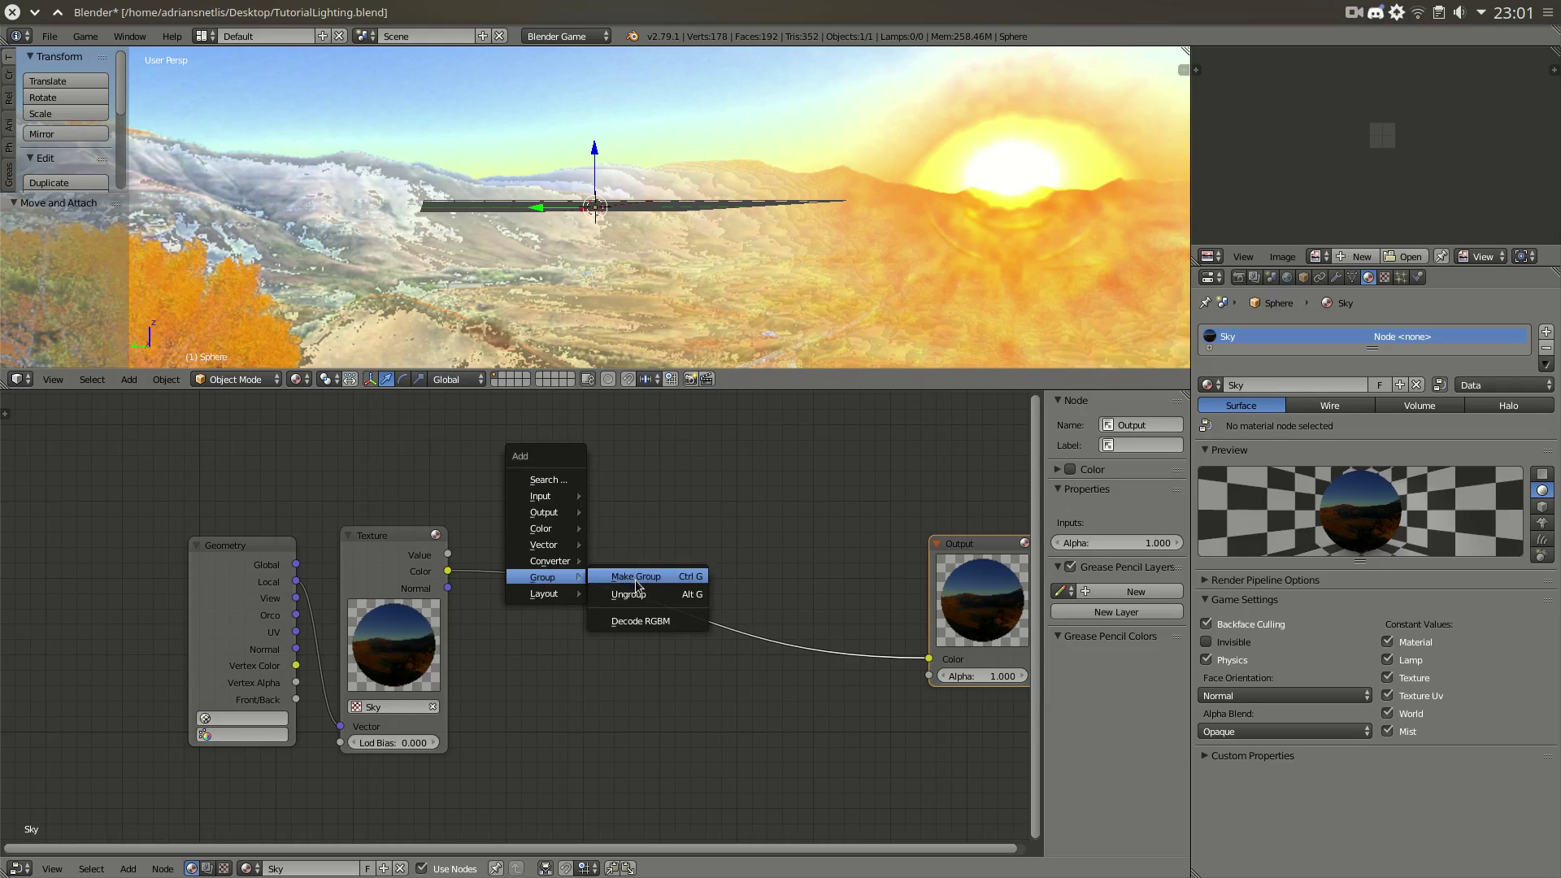
pyautogui.click(637, 630)
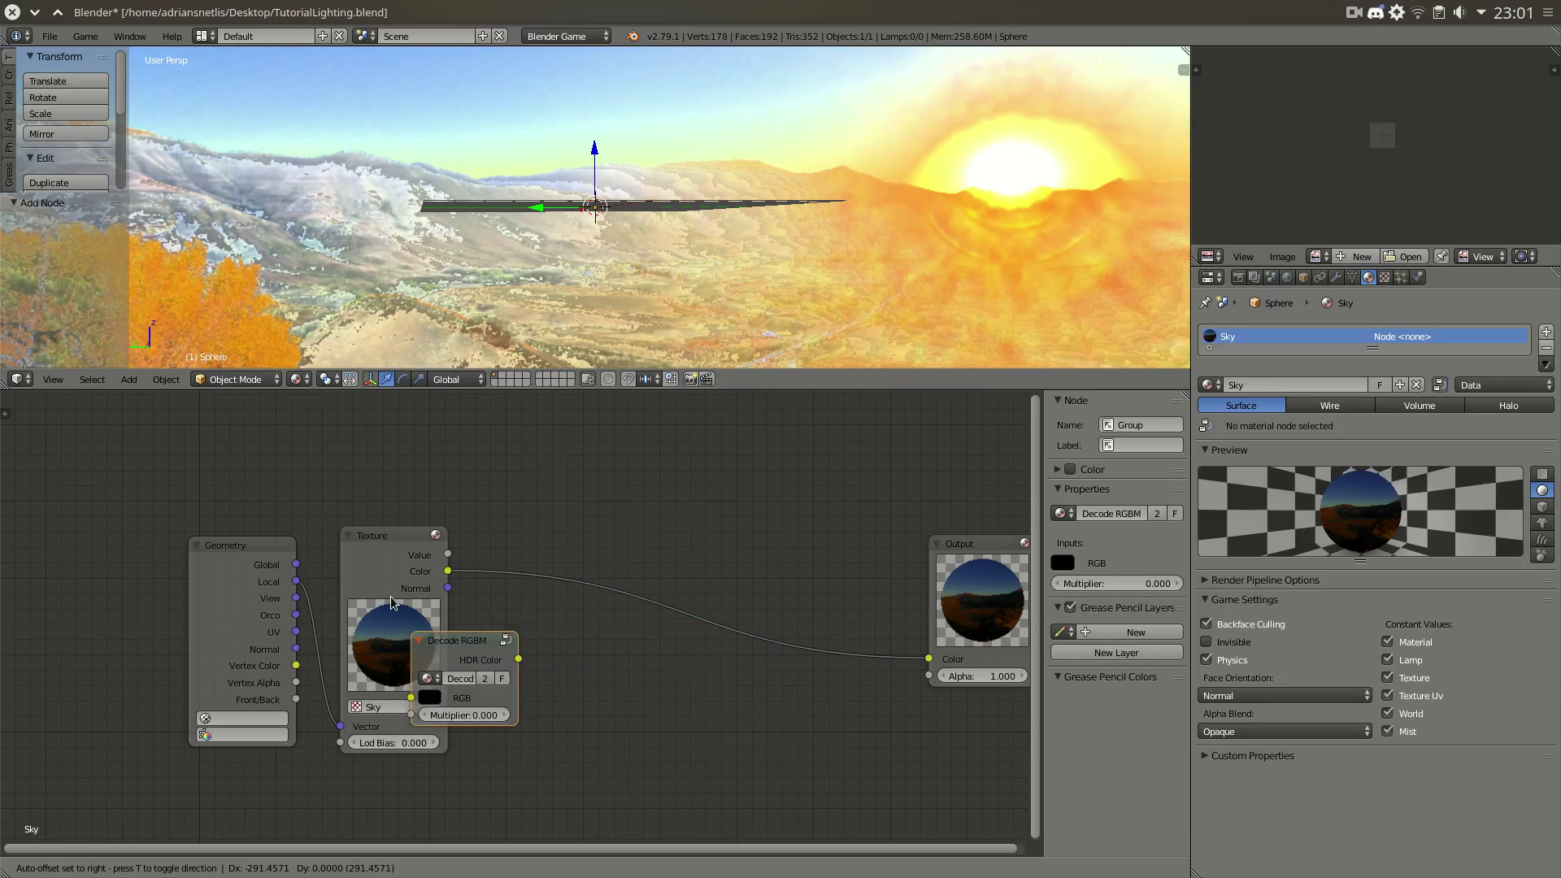
pyautogui.click(525, 598)
# - Link the Texture node's Value output to the Multiplier input of Decode RGBM and move the group node closer to it
pyautogui.moveTo(447, 556); pyautogui.dragTo(511, 632)
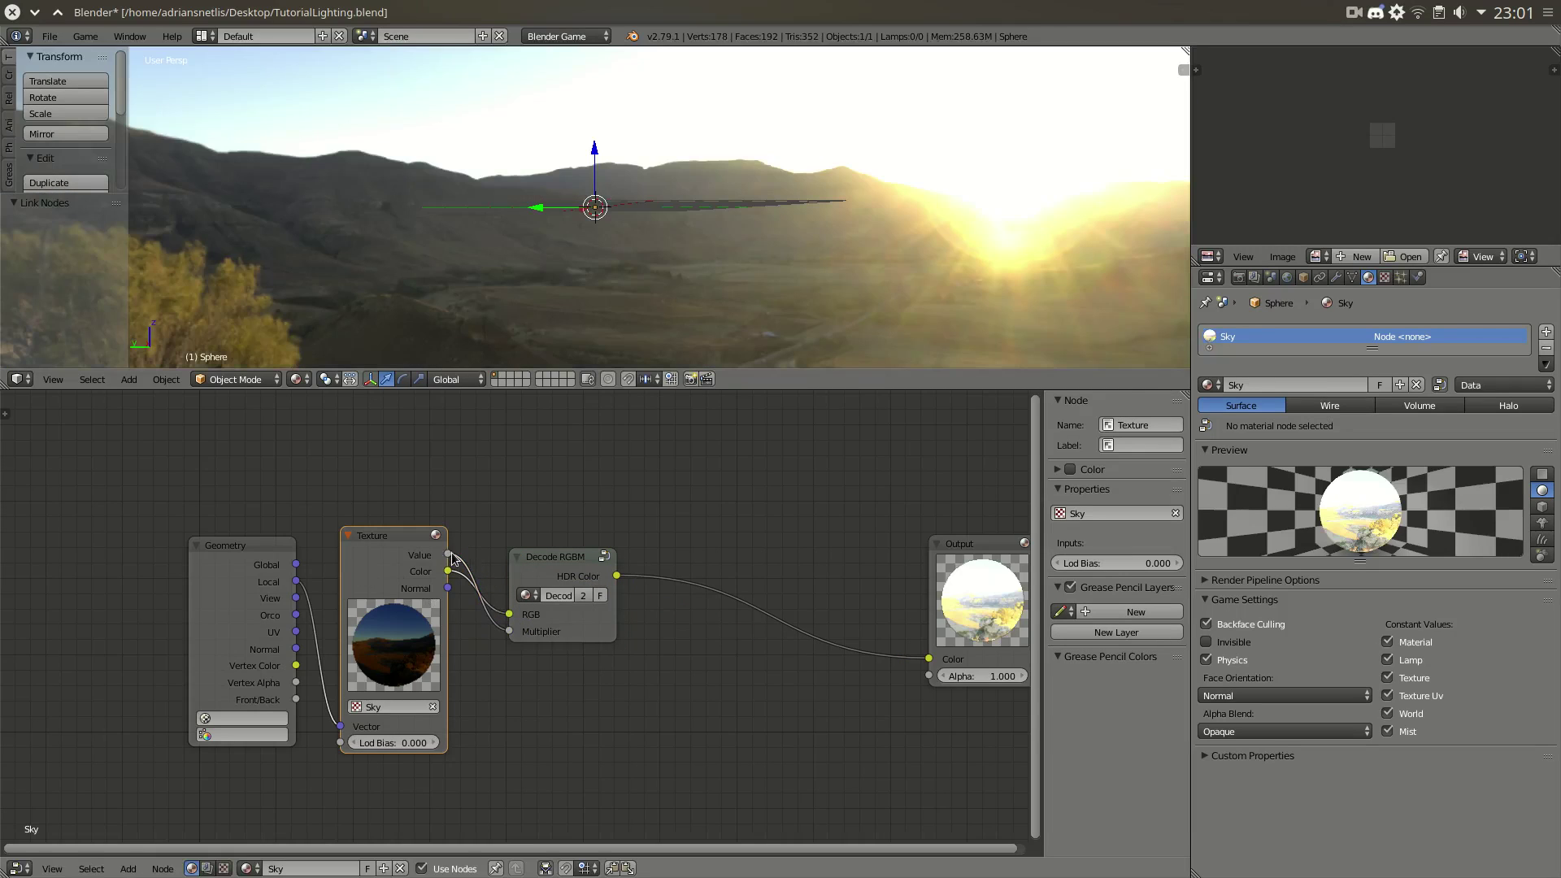
pyautogui.moveTo(567, 563); pyautogui.dragTo(529, 565)
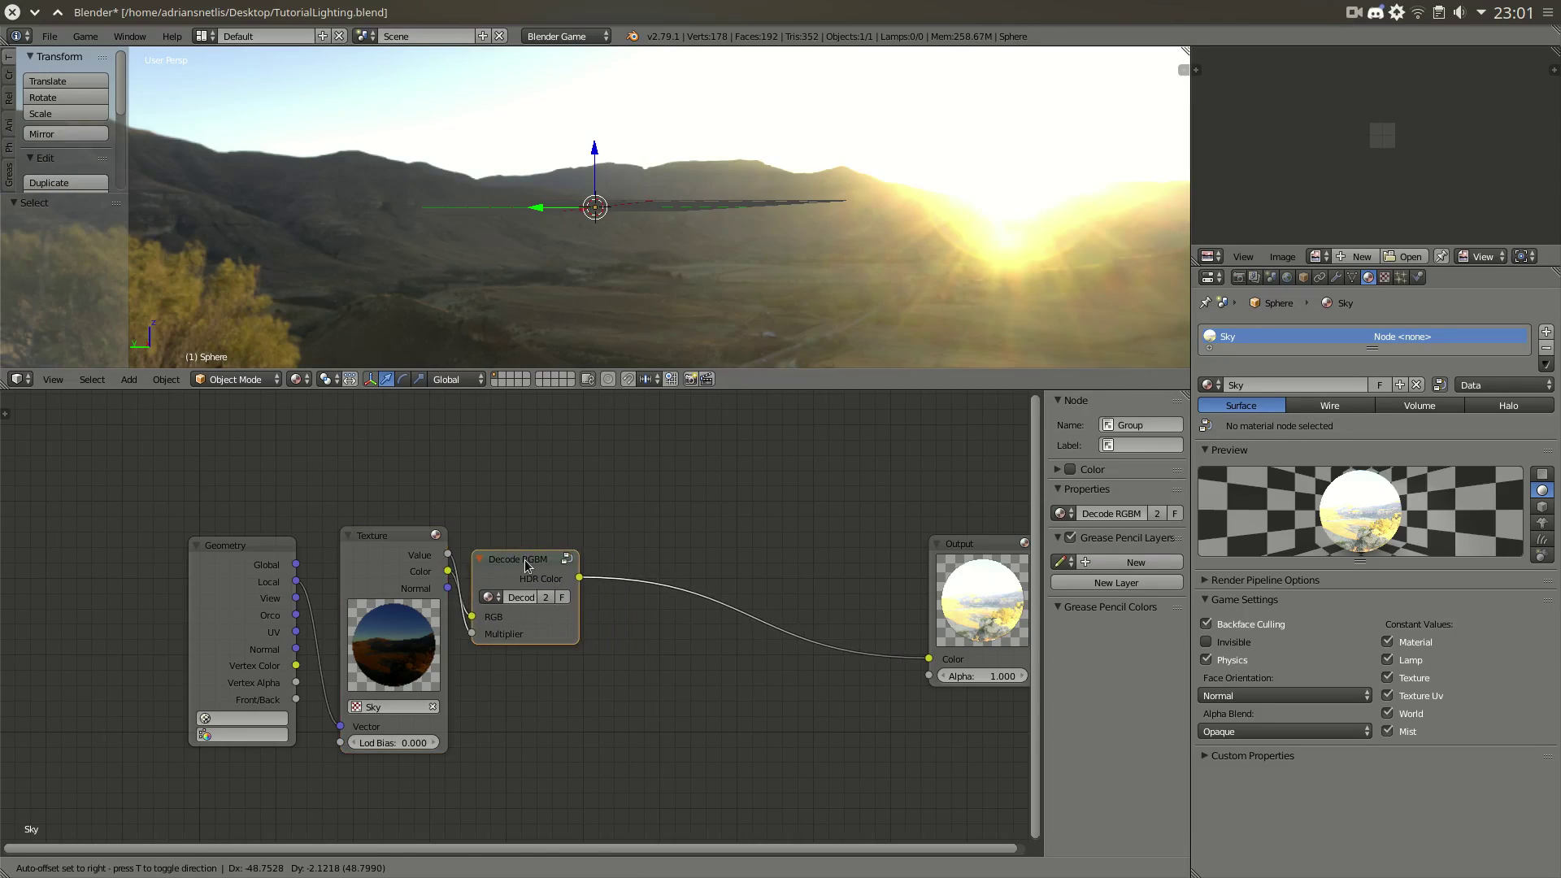
pyautogui.moveTo(716, 162); pyautogui.dragTo(756, 189, button='middle')
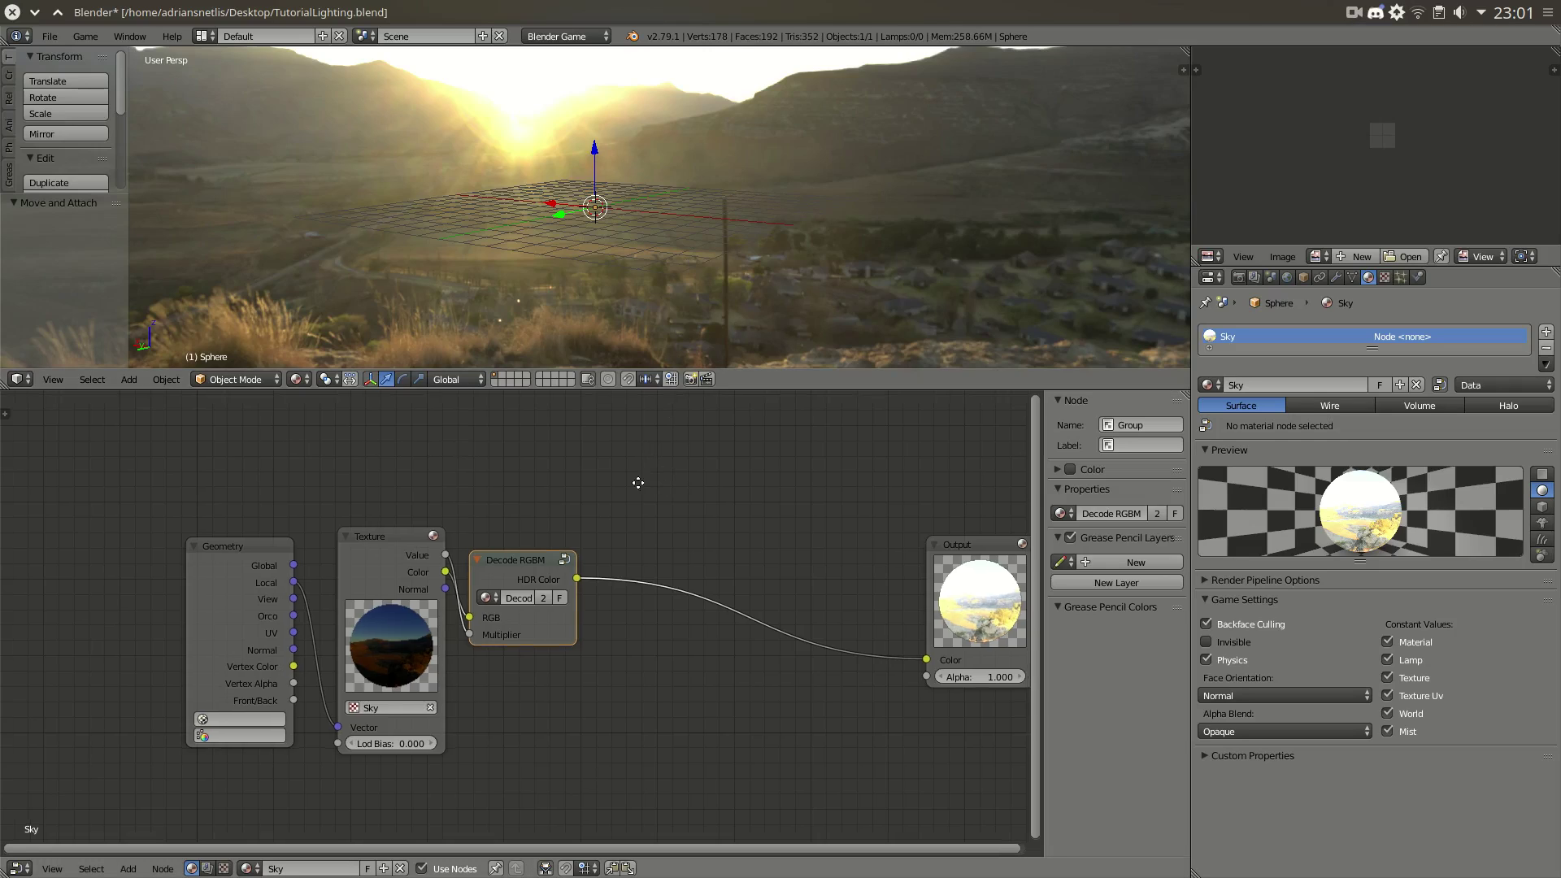
# - Move the Output node farther right and insert a MixRGB node on the link between it and Decode RGBM
pyautogui.moveTo(643, 455); pyautogui.dragTo(492, 480, button='middle')
pyautogui.moveTo(812, 638); pyautogui.dragTo(900, 626)
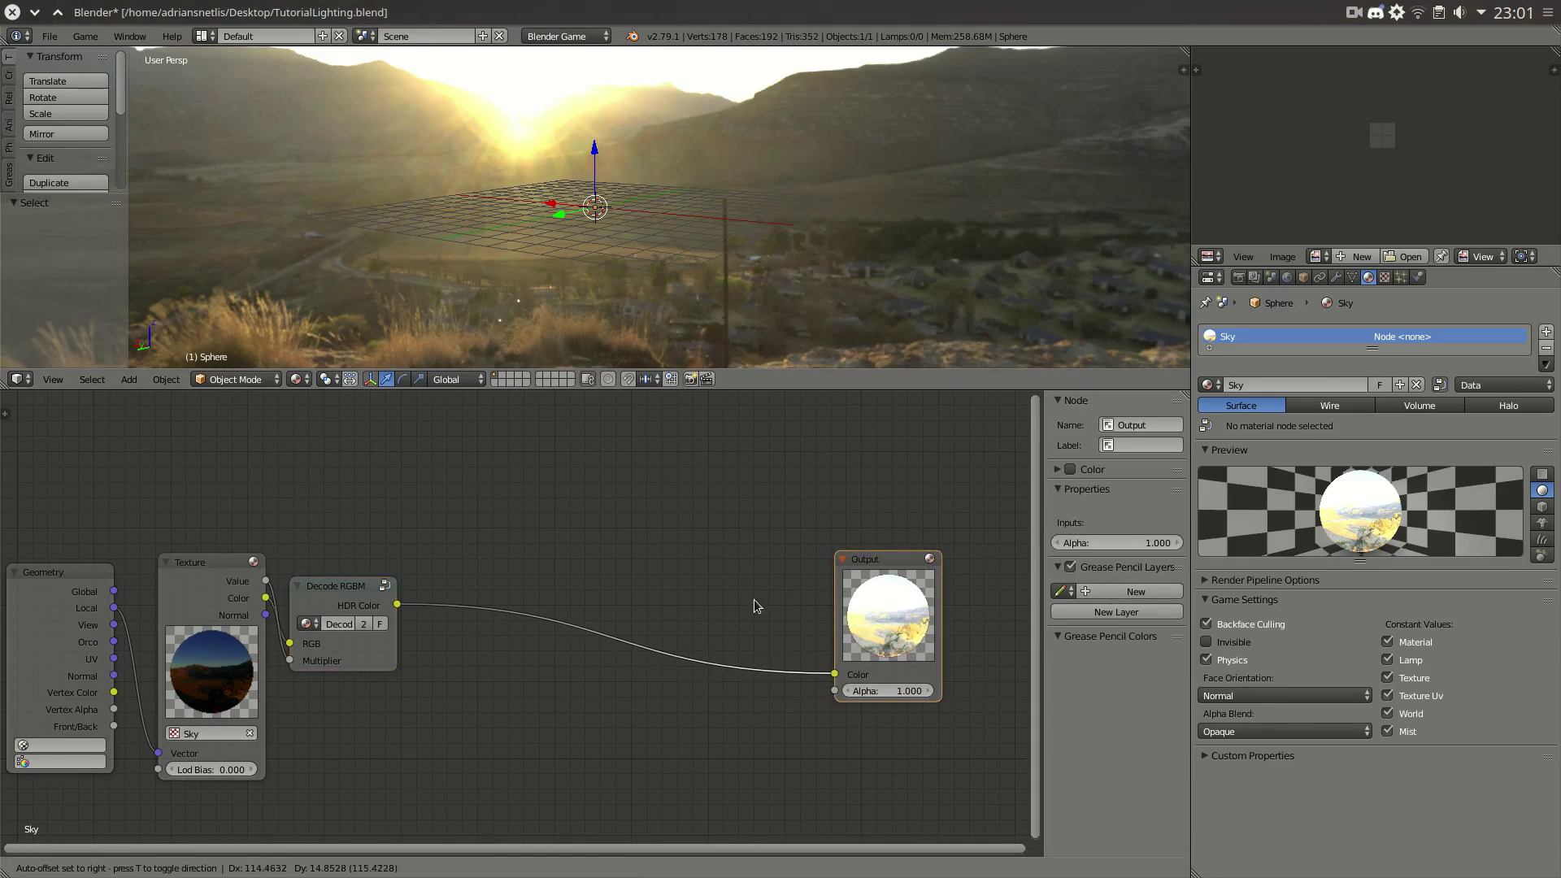
pyautogui.hotkey('shift', 'a')
pyautogui.moveTo(468, 536)
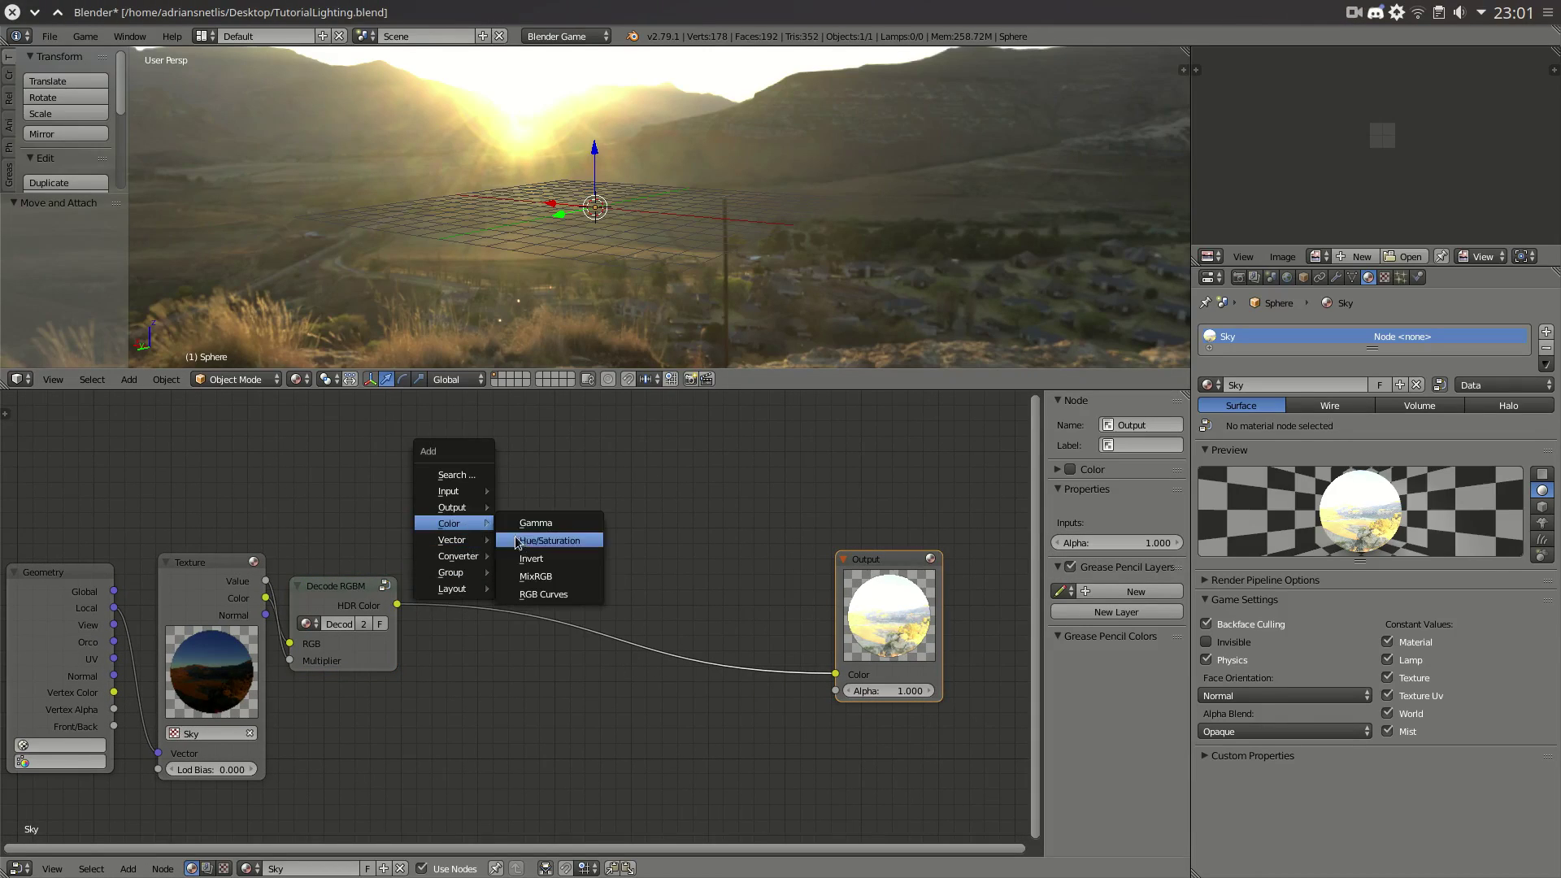
pyautogui.click(543, 579)
pyautogui.click(653, 653)
# - Set the Mix node's blend mode to Multiply and its factor to 1.000
pyautogui.click(661, 636)
pyautogui.click(661, 584)
pyautogui.moveTo(662, 673); pyautogui.dragTo(706, 673)
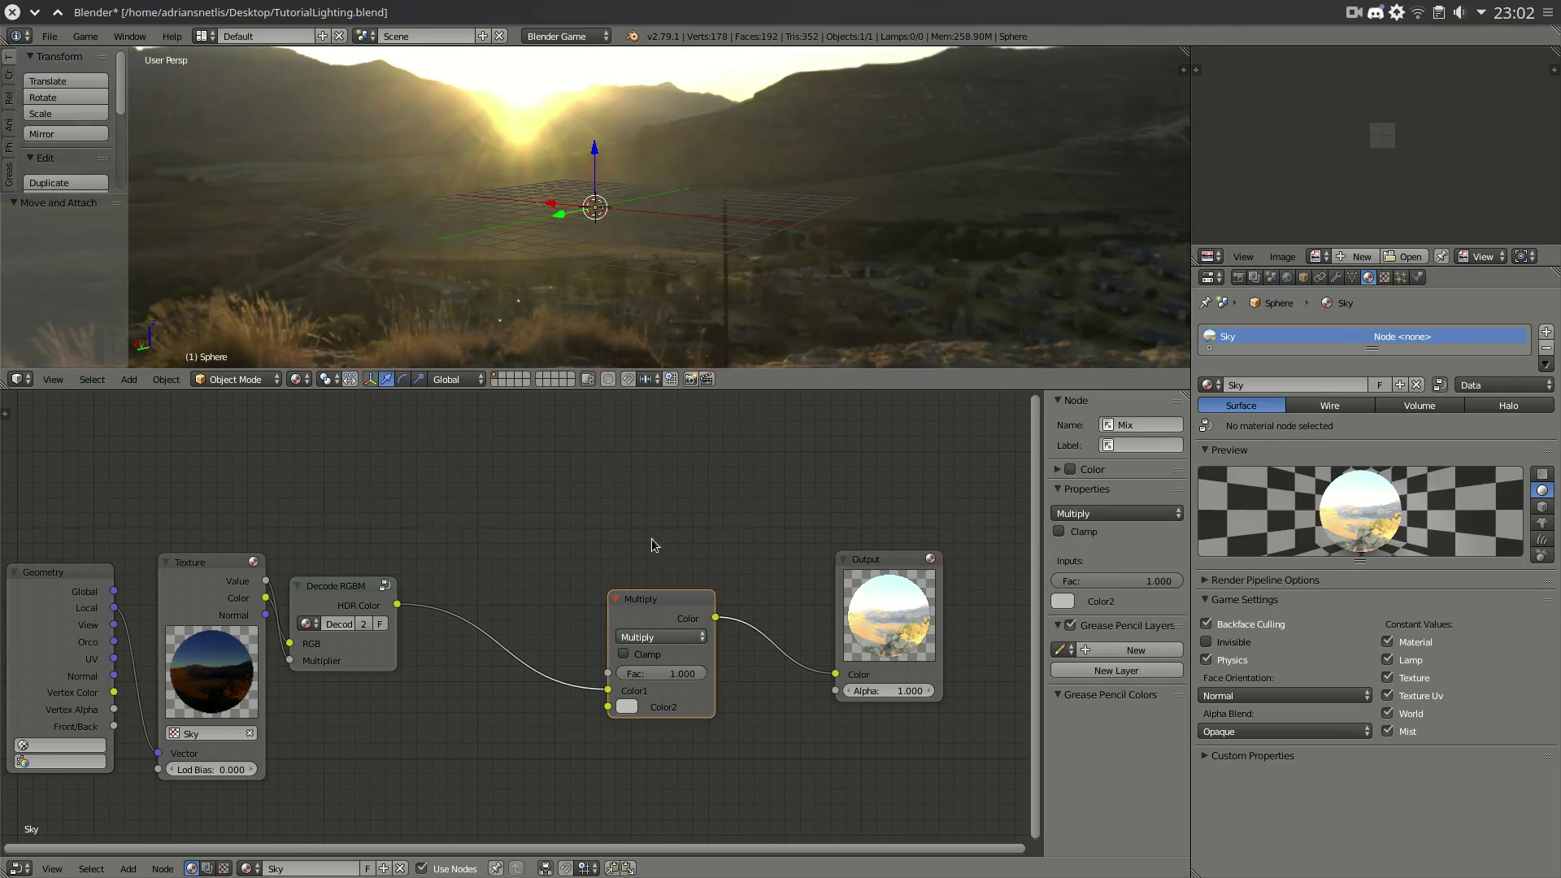
# - Set the Multiply node's Color2 to 0.1 for red, green and blue, and inspect the darkened sky from several directions
pyautogui.moveTo(618, 162); pyautogui.dragTo(836, 143, button='middle')
pyautogui.click(627, 707)
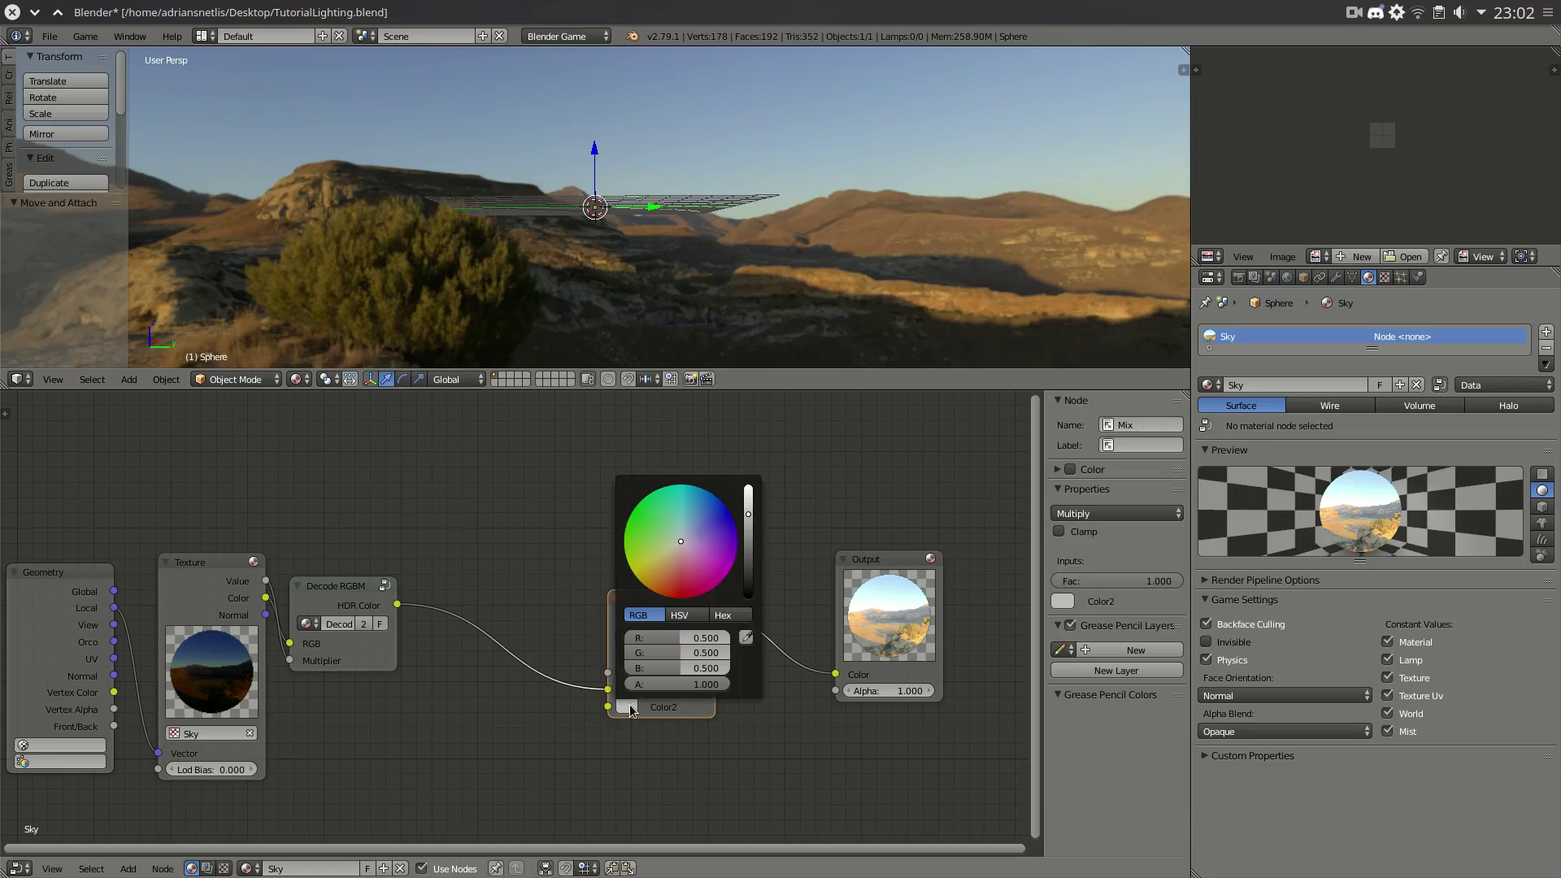
pyautogui.click(681, 638)
pyautogui.write('.1')
pyautogui.press('Tab')
pyautogui.write('.1')
pyautogui.press('Tab')
pyautogui.write('.1')
pyautogui.press('Return')
pyautogui.moveTo(797, 223); pyautogui.dragTo(708, 212, button='middle')
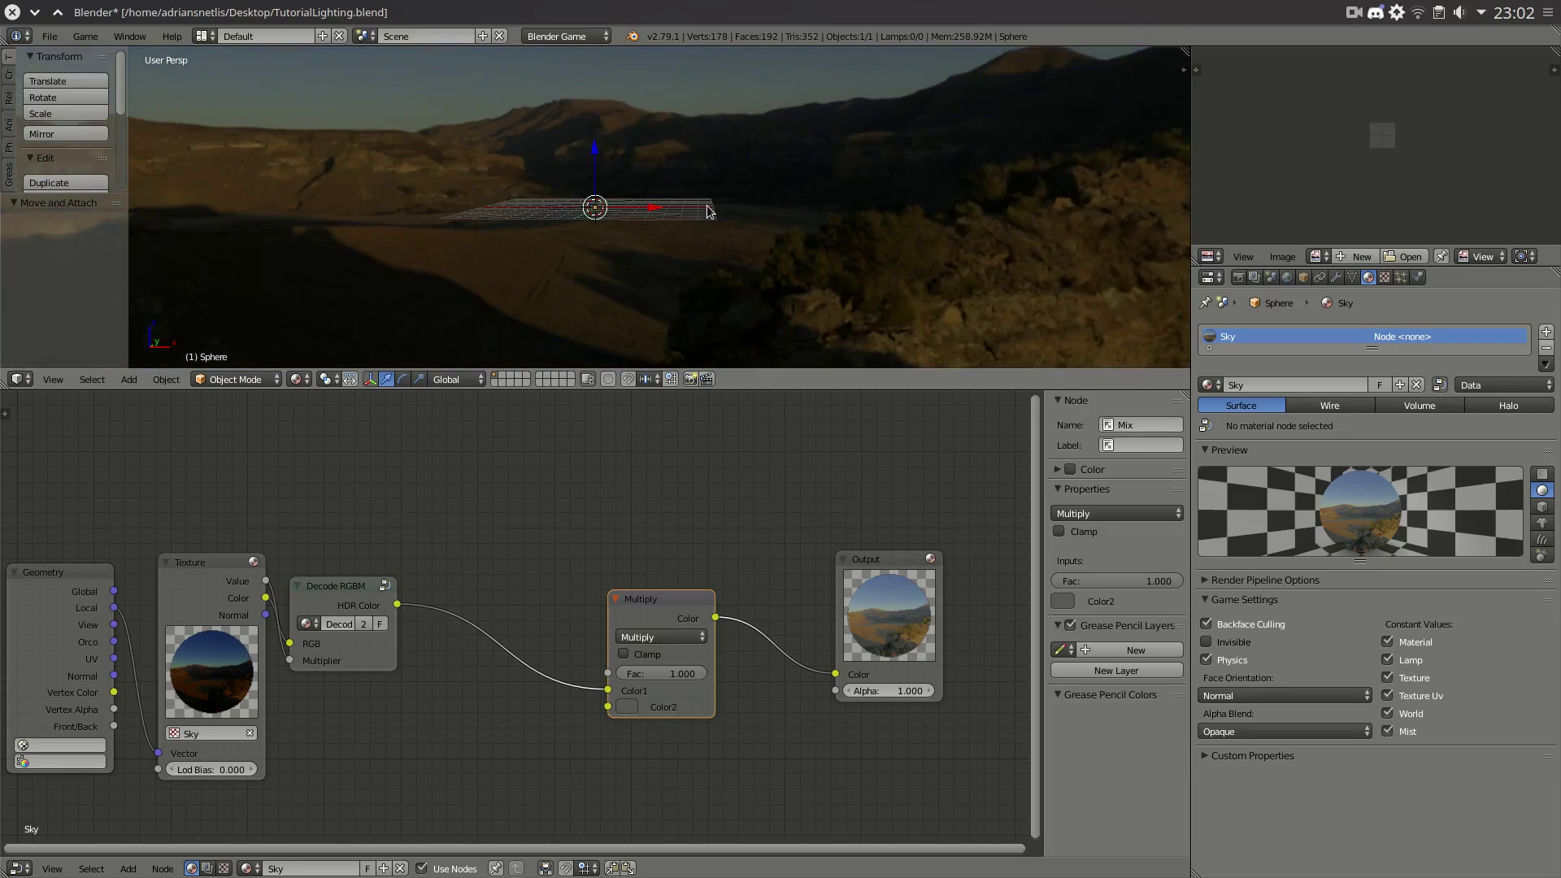
pyautogui.moveTo(611, 198); pyautogui.dragTo(828, 173, button='middle')
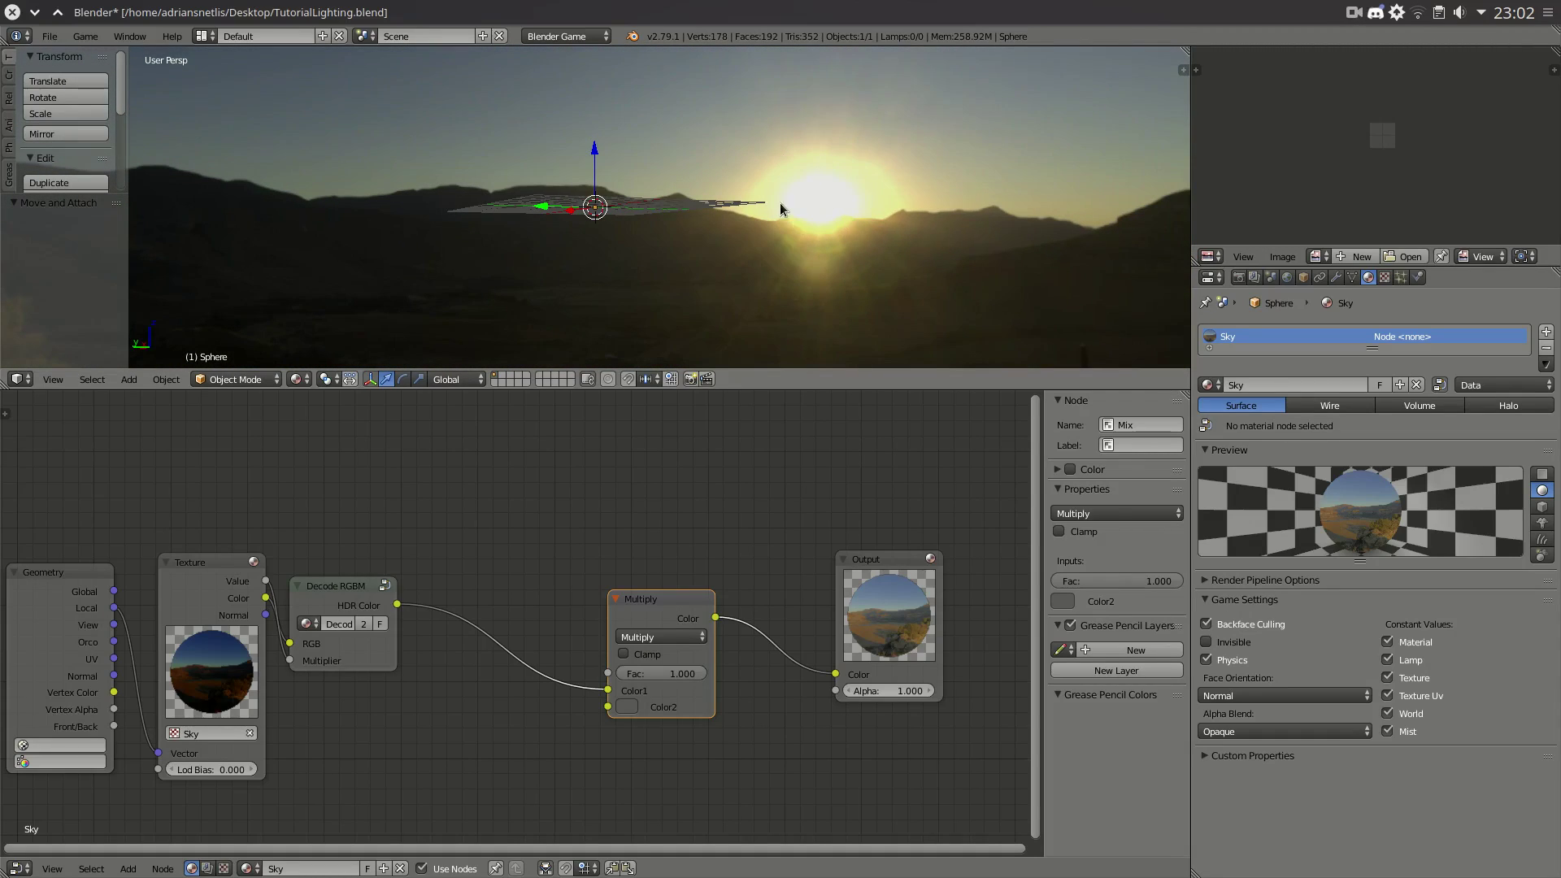
# - Set the Multiply node's Color2 to 0.001 for red, green and blue, and inspect the sky from several directions
pyautogui.moveTo(827, 192)
pyautogui.mouseDown(button='middle')
pyautogui.moveTo(862, 188)
pyautogui.moveTo(821, 187)
pyautogui.mouseUp(button='middle')
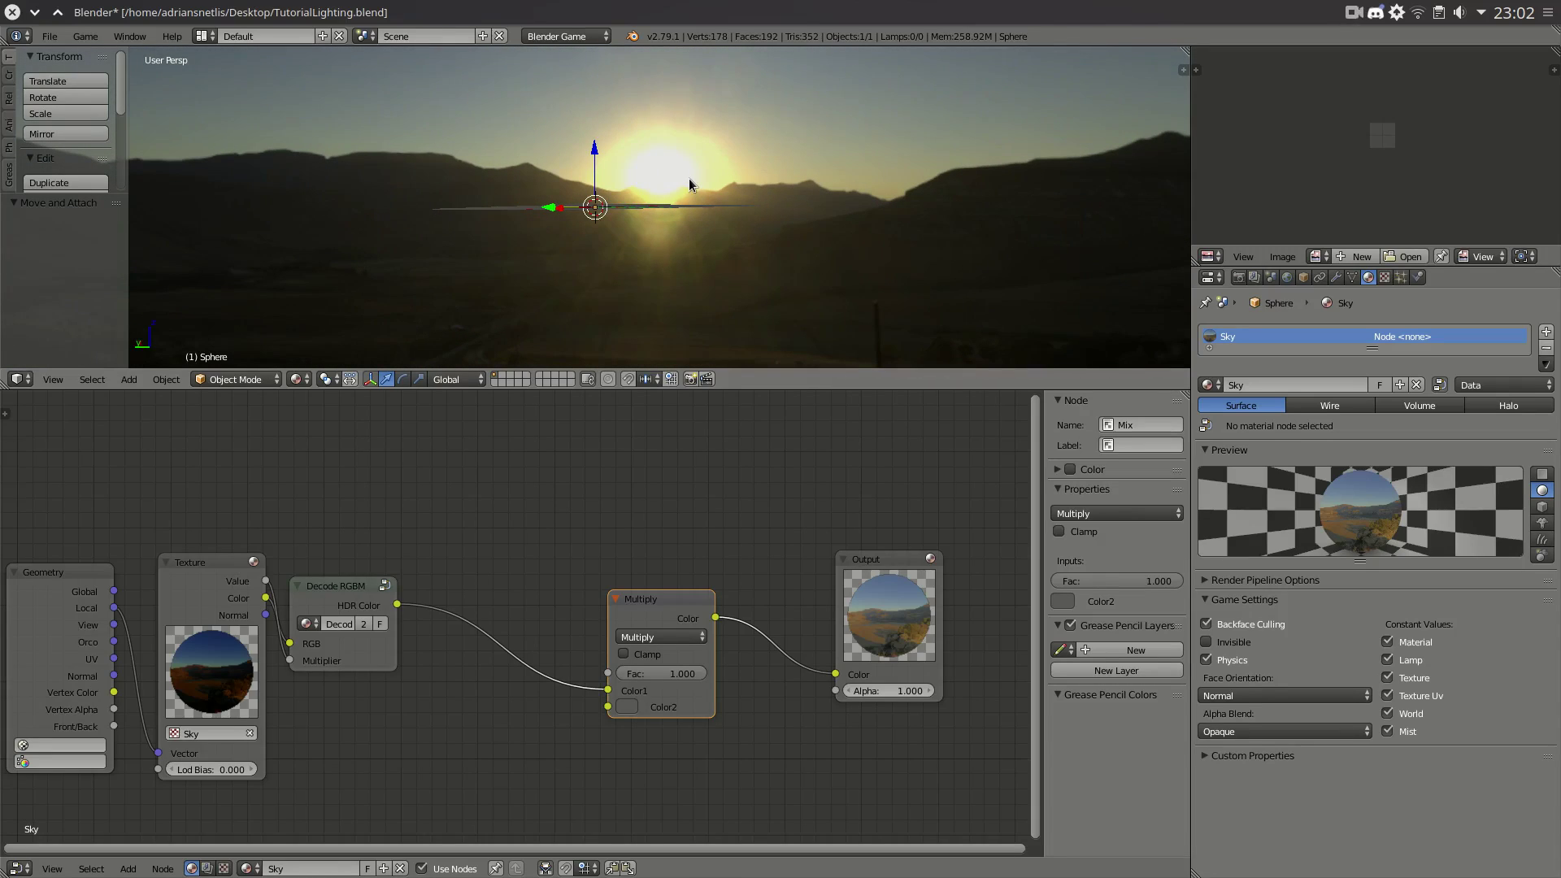
pyautogui.click(627, 708)
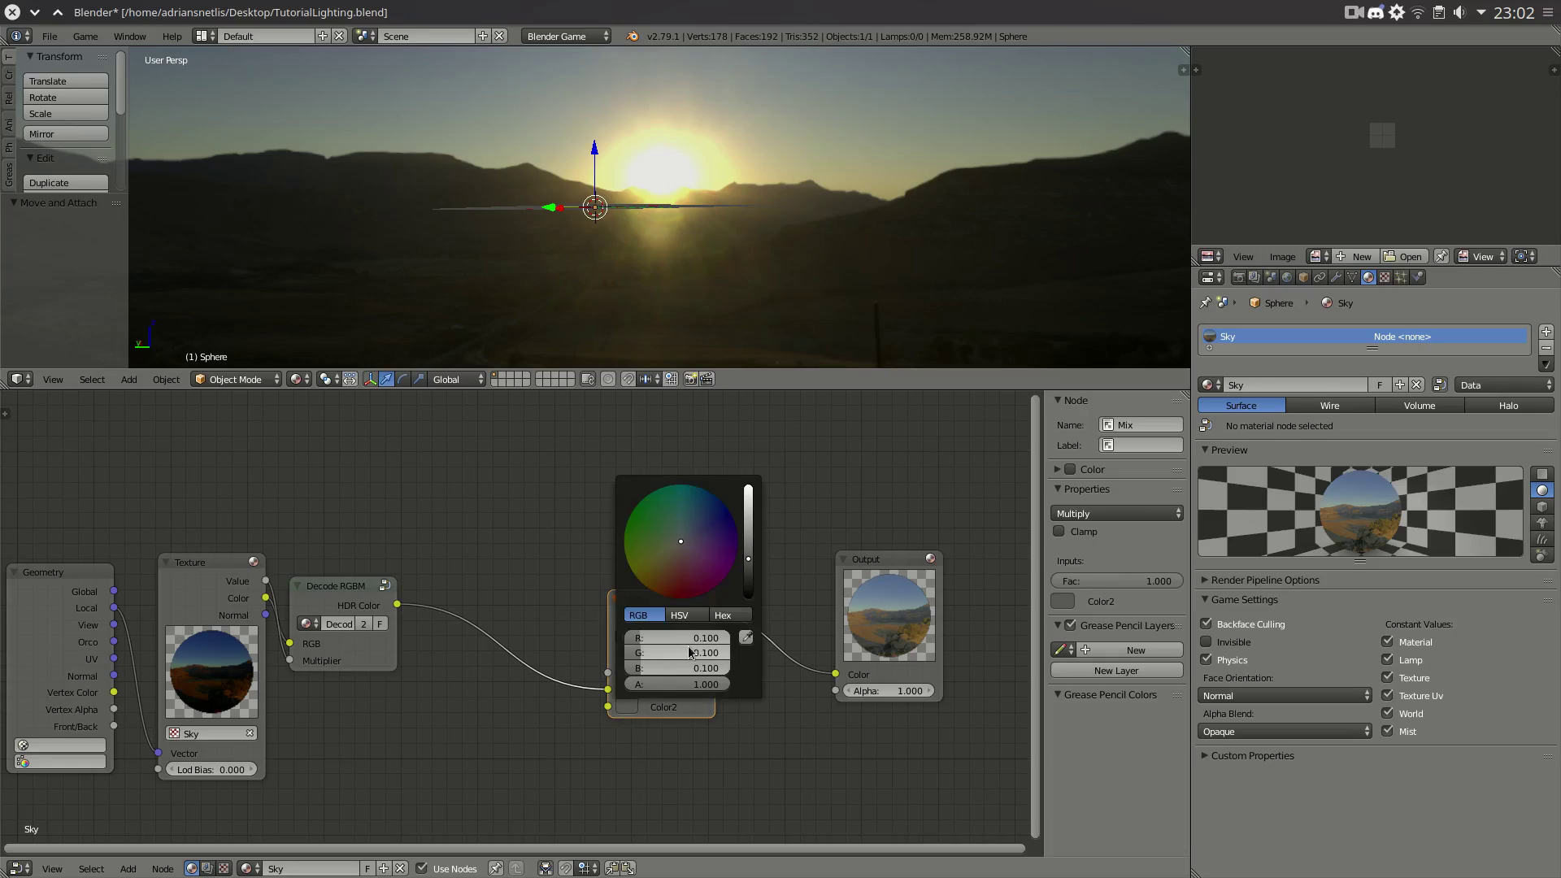
pyautogui.click(688, 639)
pyautogui.write('.001')
pyautogui.press('Return')
pyautogui.hotkey('ctrl', 'c')
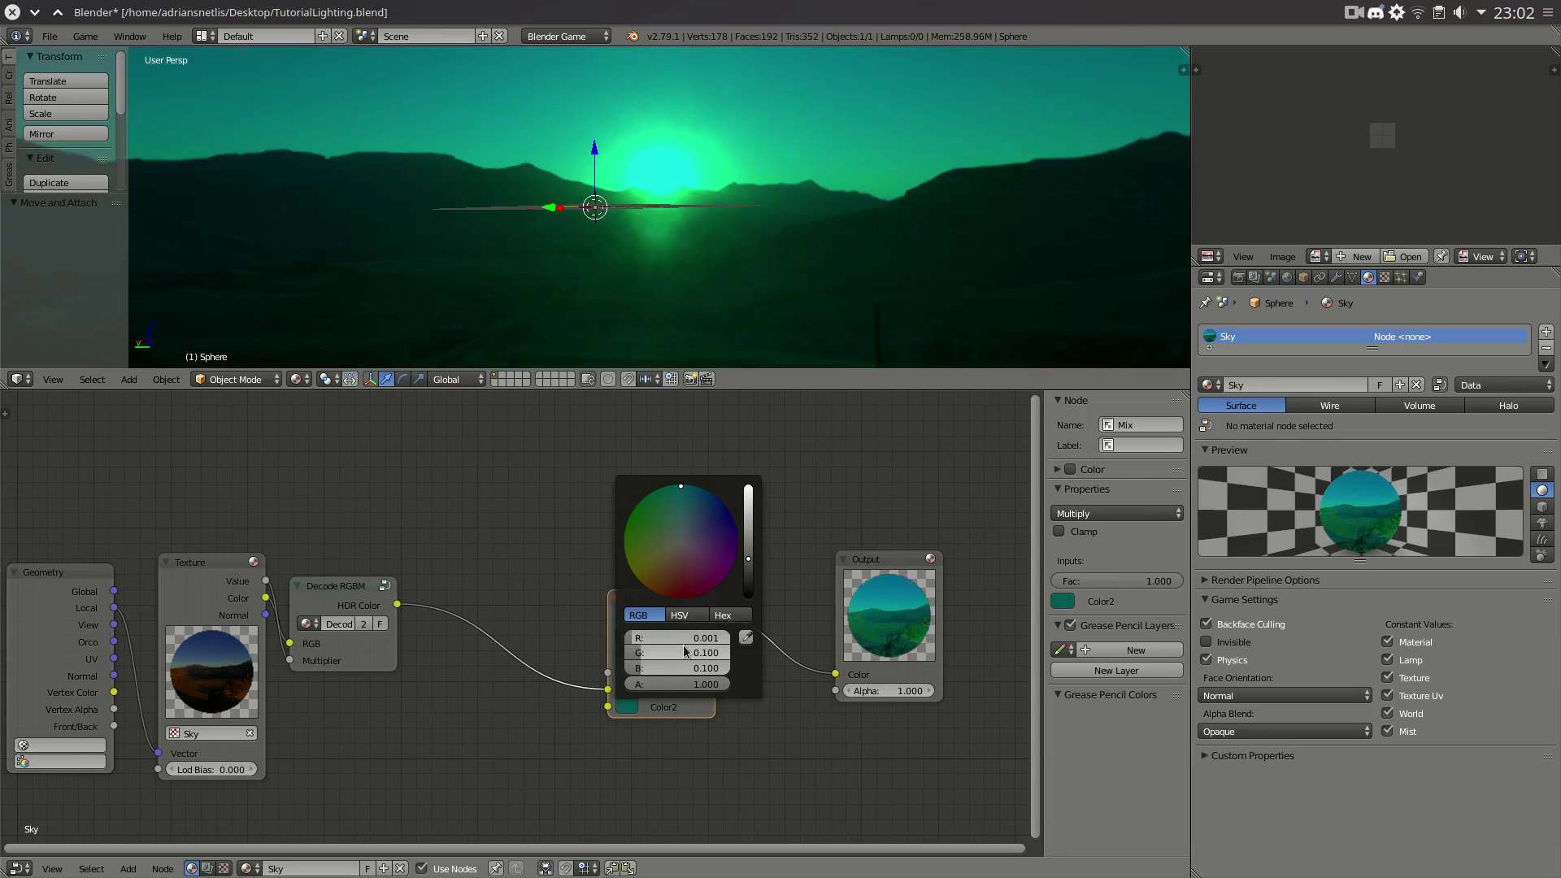
pyautogui.hotkey('ctrl', 'v')
pyautogui.hotkey('ctrl', 'v')
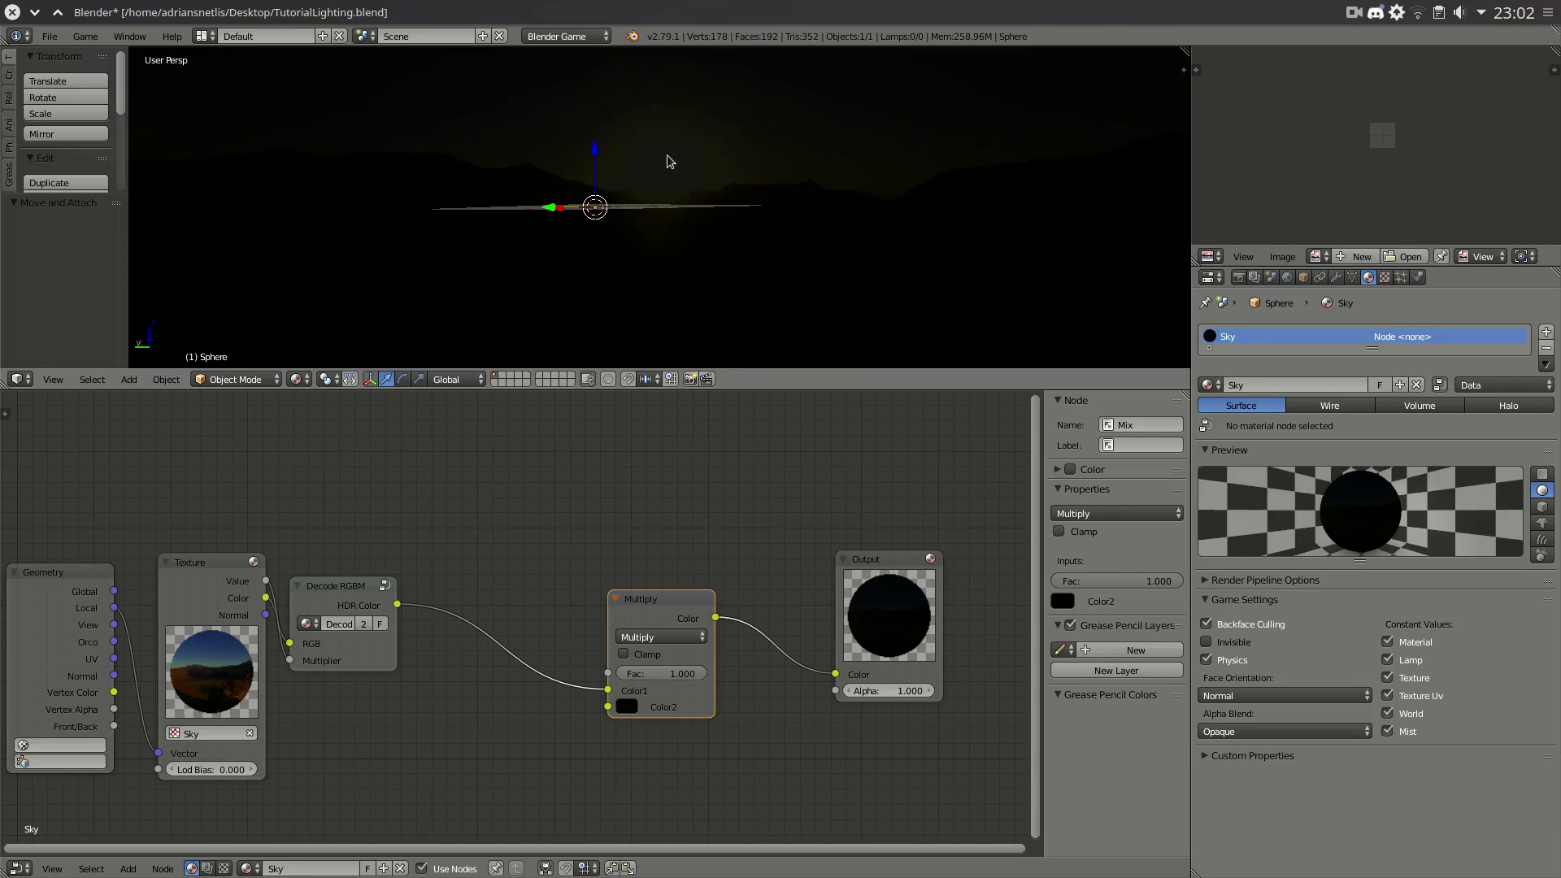
pyautogui.moveTo(535, 201); pyautogui.dragTo(534, 155, button='middle')
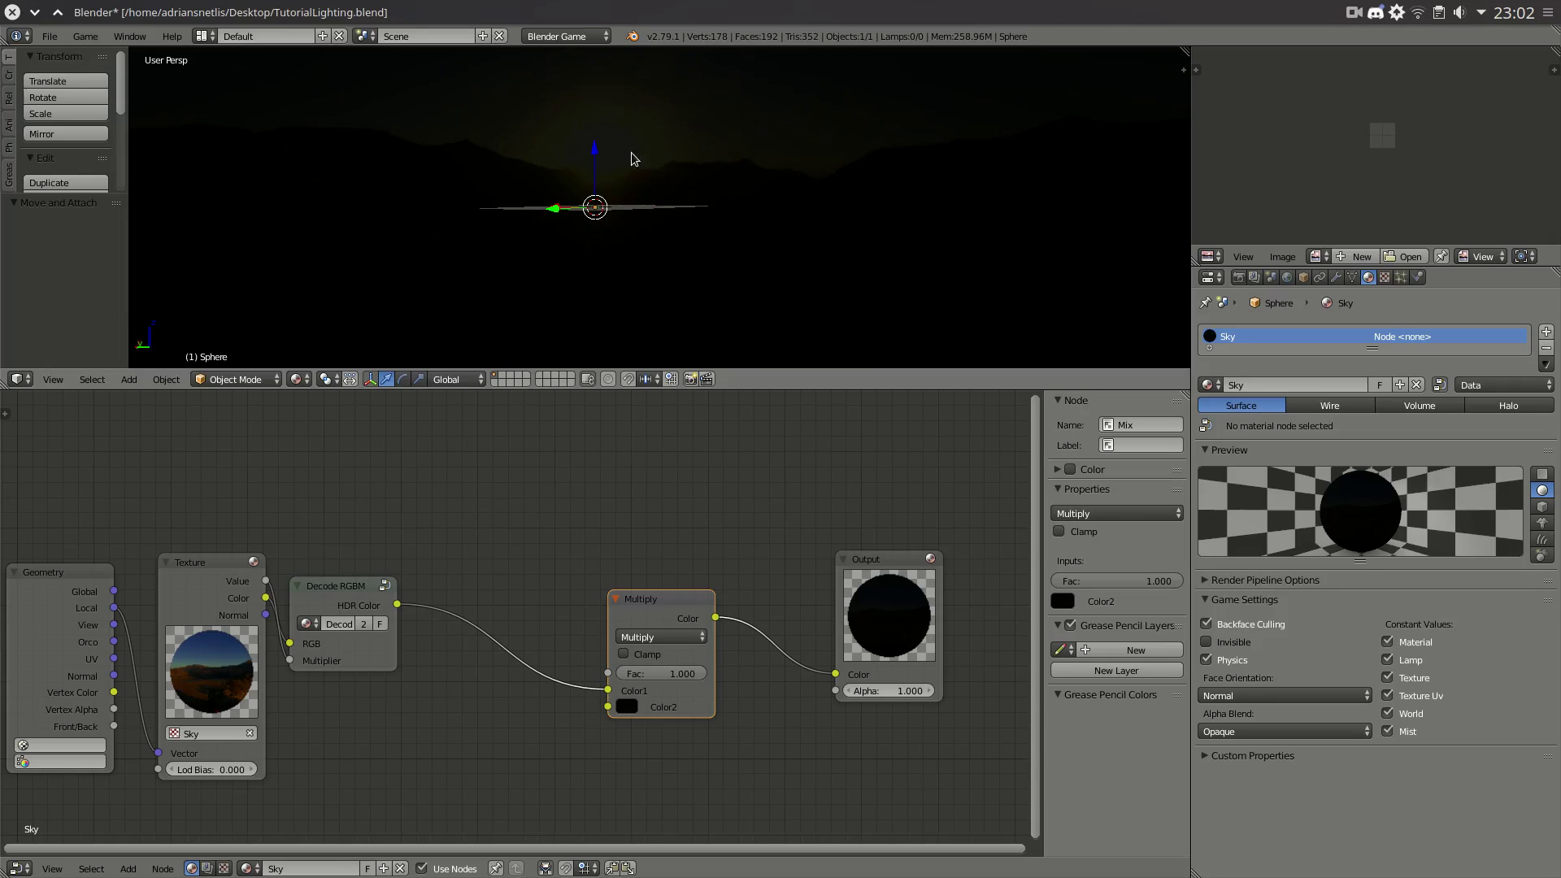
pyautogui.scroll(2, 219, 601)
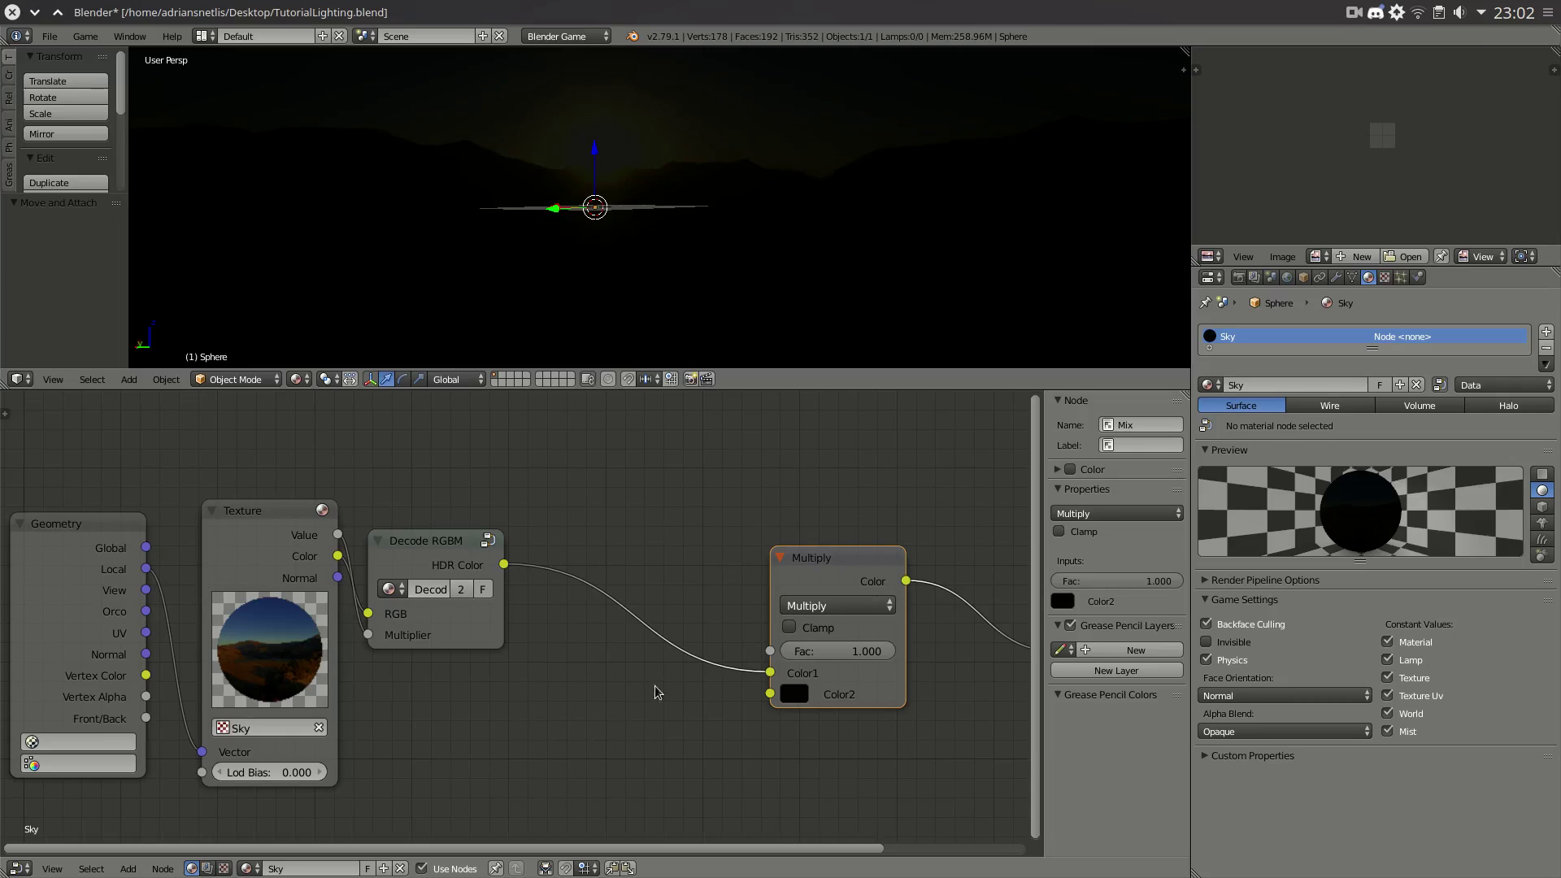
pyautogui.moveTo(547, 163)
pyautogui.mouseDown(button='middle')
pyautogui.moveTo(864, 171)
pyautogui.moveTo(551, 201)
pyautogui.moveTo(436, 150)
pyautogui.moveTo(808, 223)
pyautogui.moveTo(870, 220)
pyautogui.moveTo(681, 184)
pyautogui.moveTo(624, 154)
pyautogui.moveTo(521, 169)
pyautogui.moveTo(797, 164)
pyautogui.moveTo(830, 241)
pyautogui.moveTo(943, 138)
pyautogui.moveTo(854, 105)
pyautogui.moveTo(665, 100)
pyautogui.moveTo(504, 183)
pyautogui.moveTo(731, 124)
pyautogui.mouseUp(button='middle')
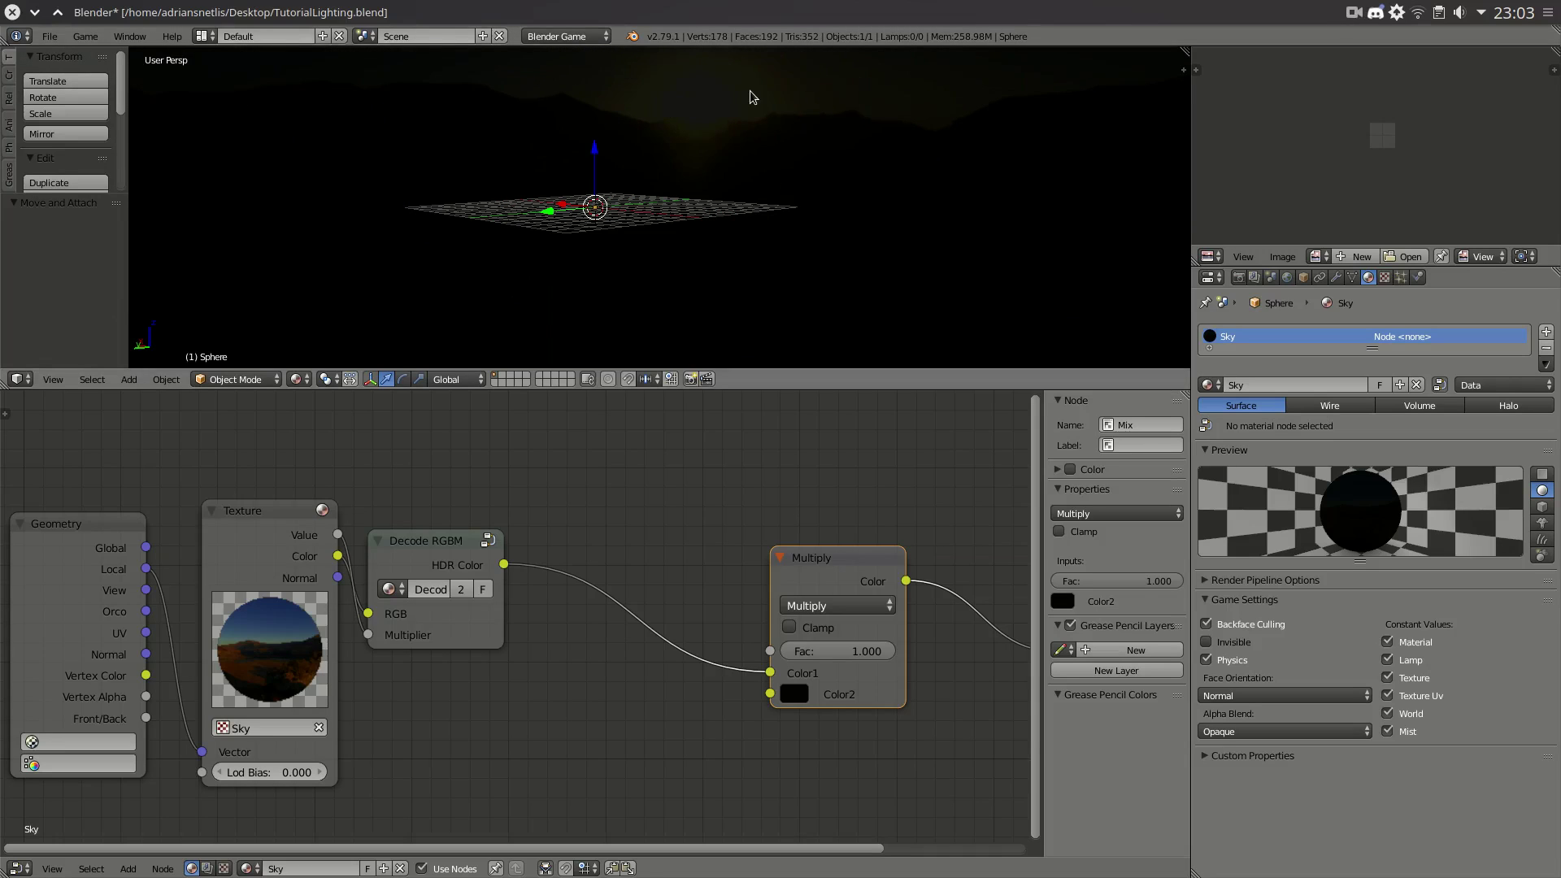
pyautogui.moveTo(727, 138); pyautogui.dragTo(678, 167, button='middle')
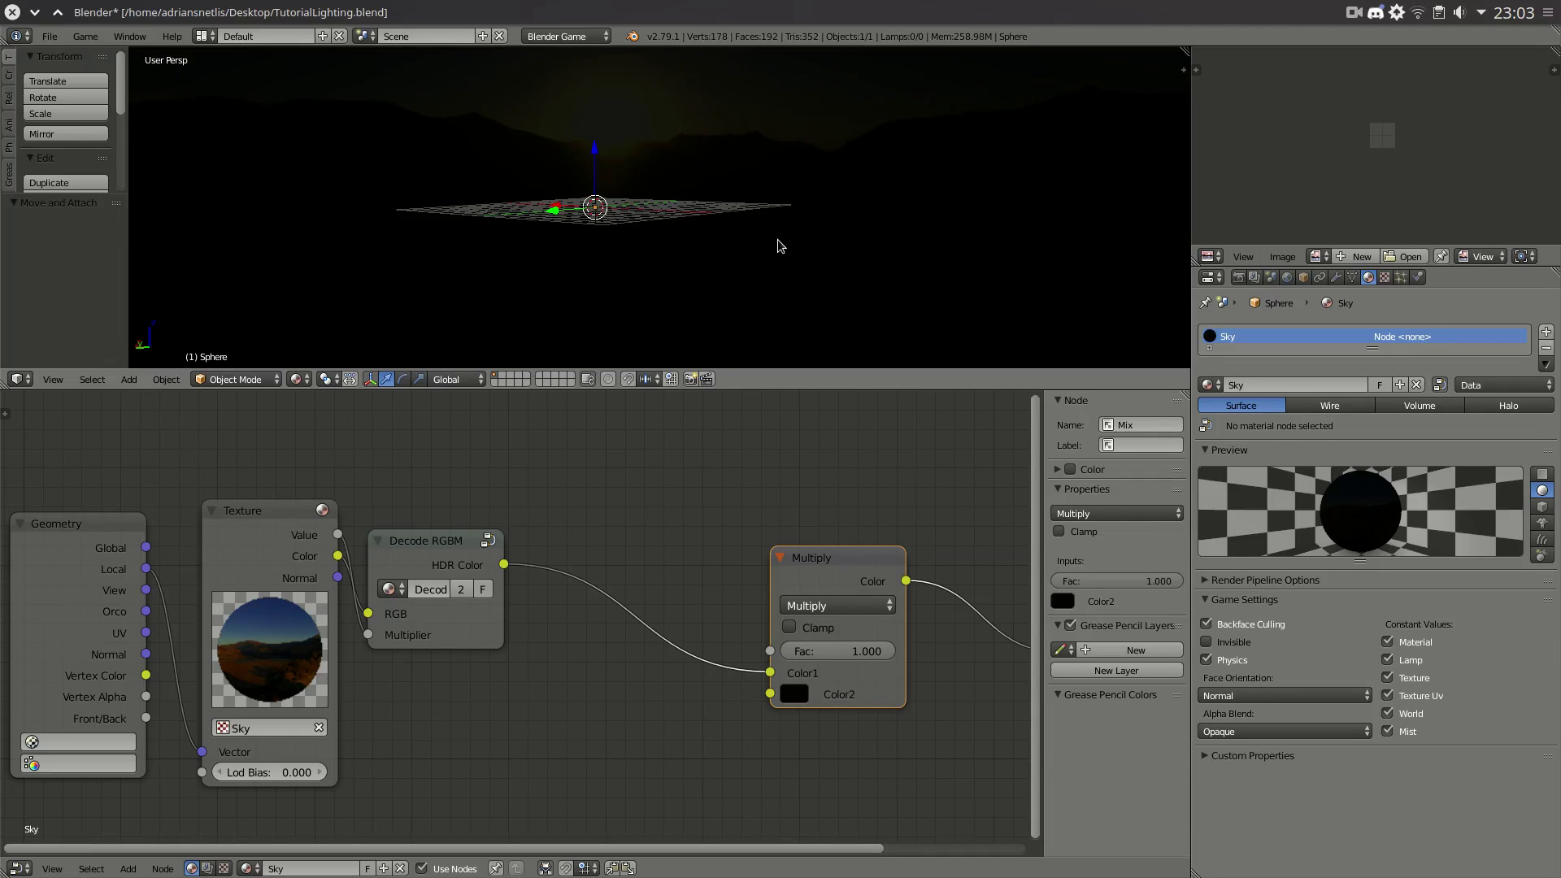
pyautogui.moveTo(519, 130); pyautogui.dragTo(710, 160, button='middle')
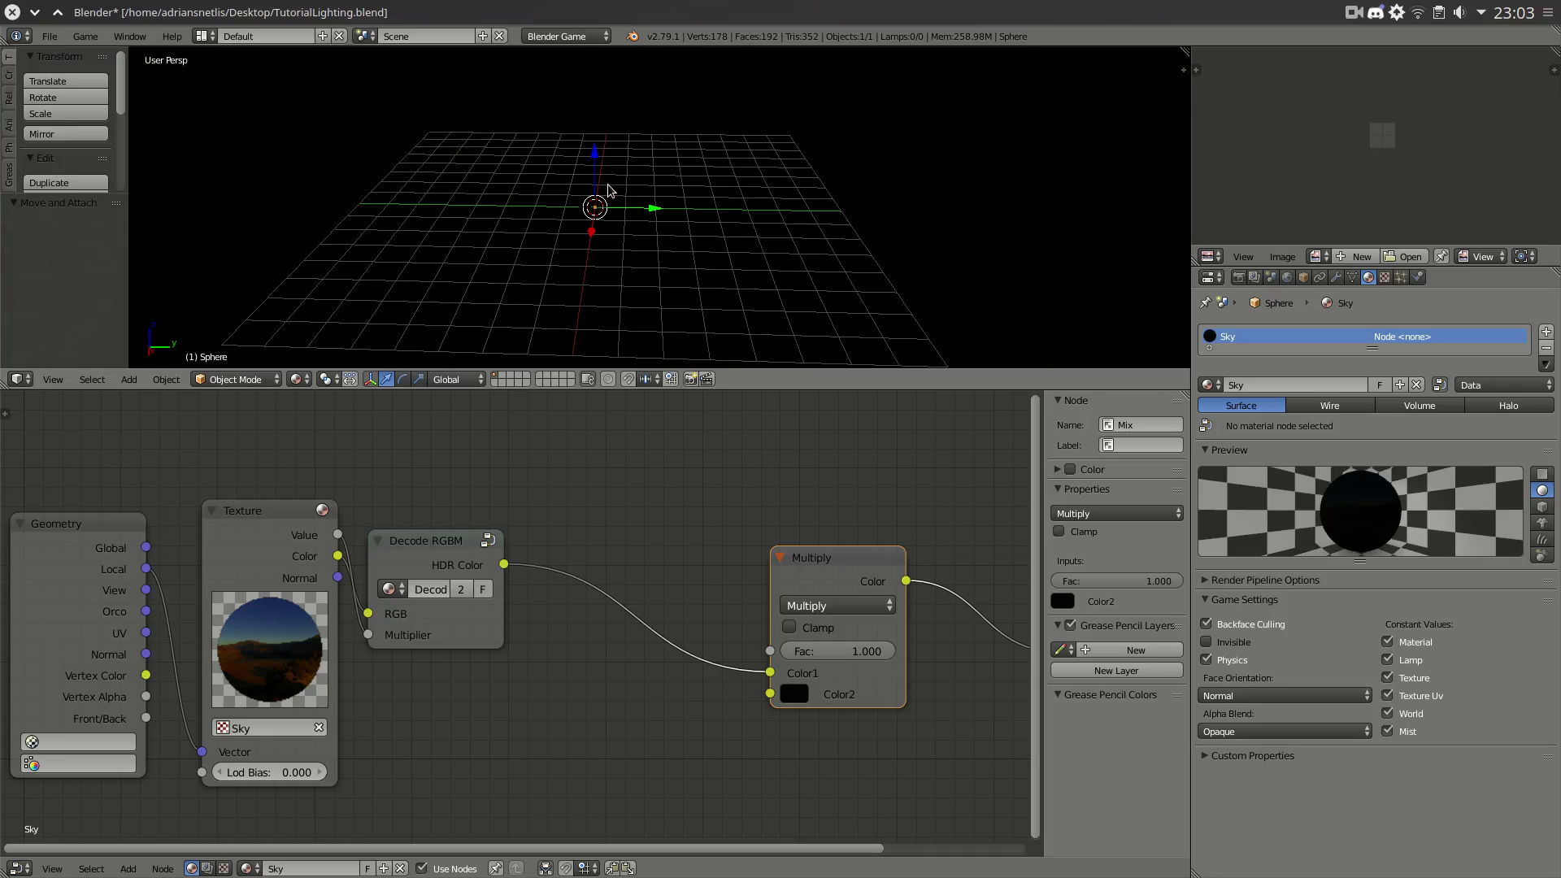
# - Save the blend file over the existing one and switch to the Compositing screen layout
pyautogui.scroll(-2, 829, 549)
pyautogui.moveTo(813, 551); pyautogui.dragTo(720, 558, button='middle')
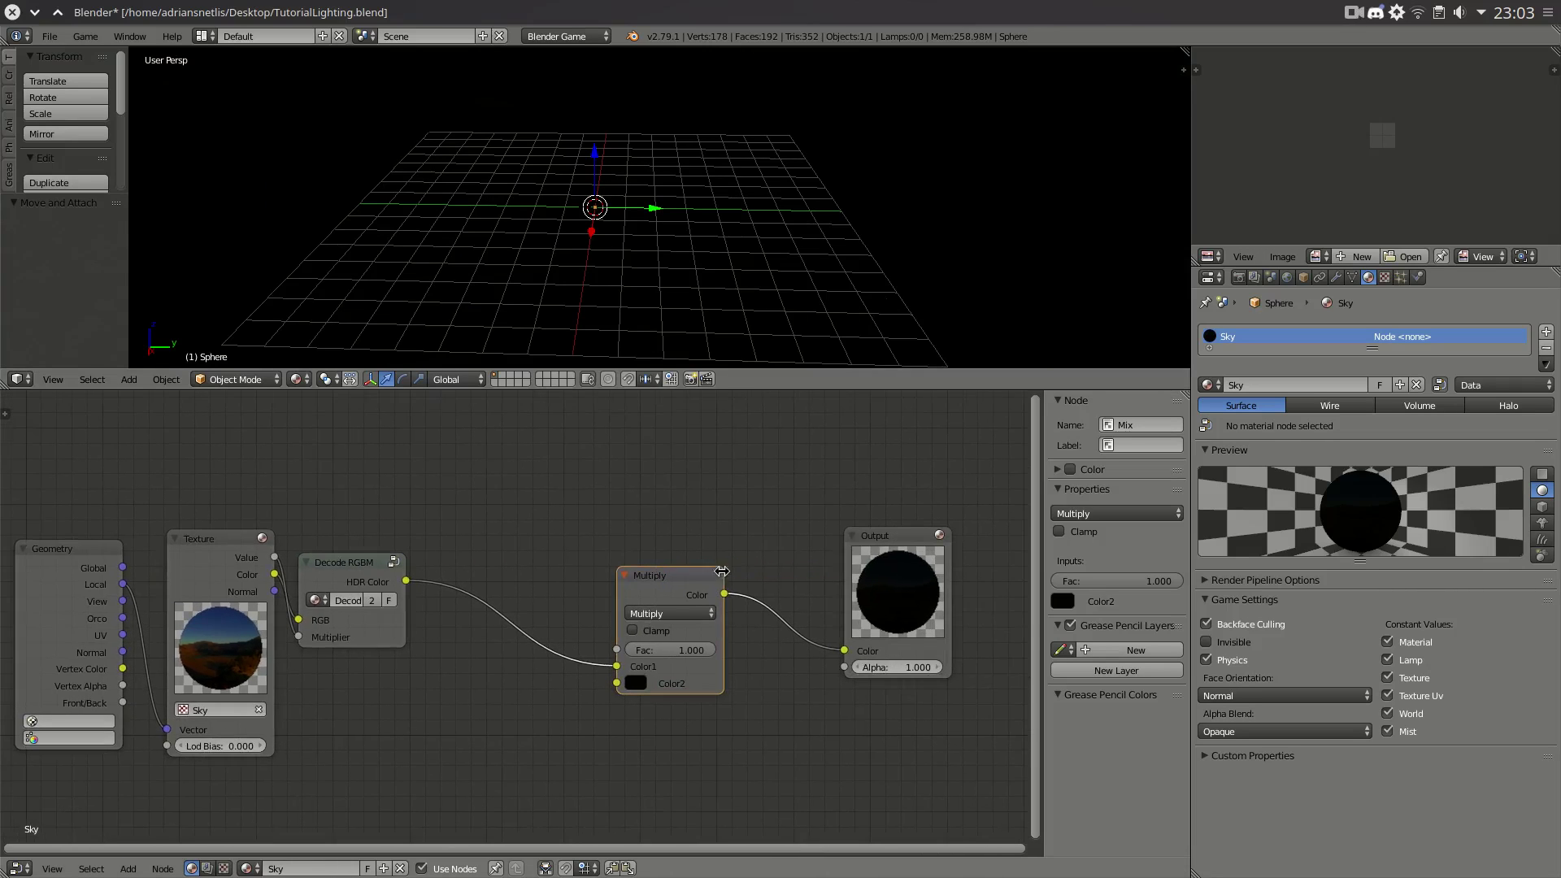
pyautogui.hotkey('ctrl', 's')
pyautogui.click(710, 510)
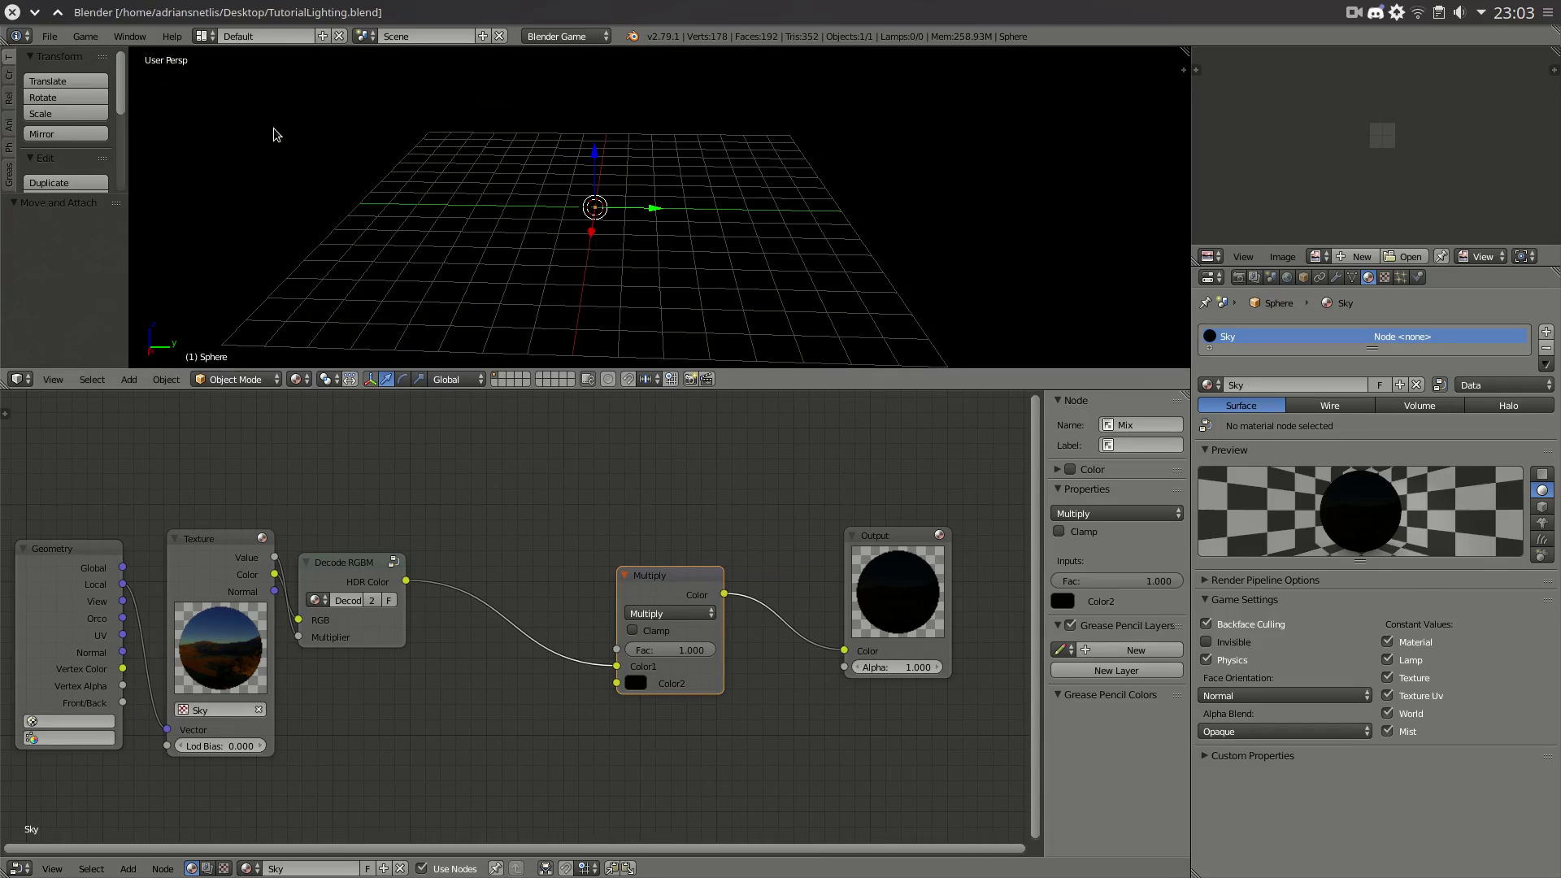
pyautogui.click(204, 36)
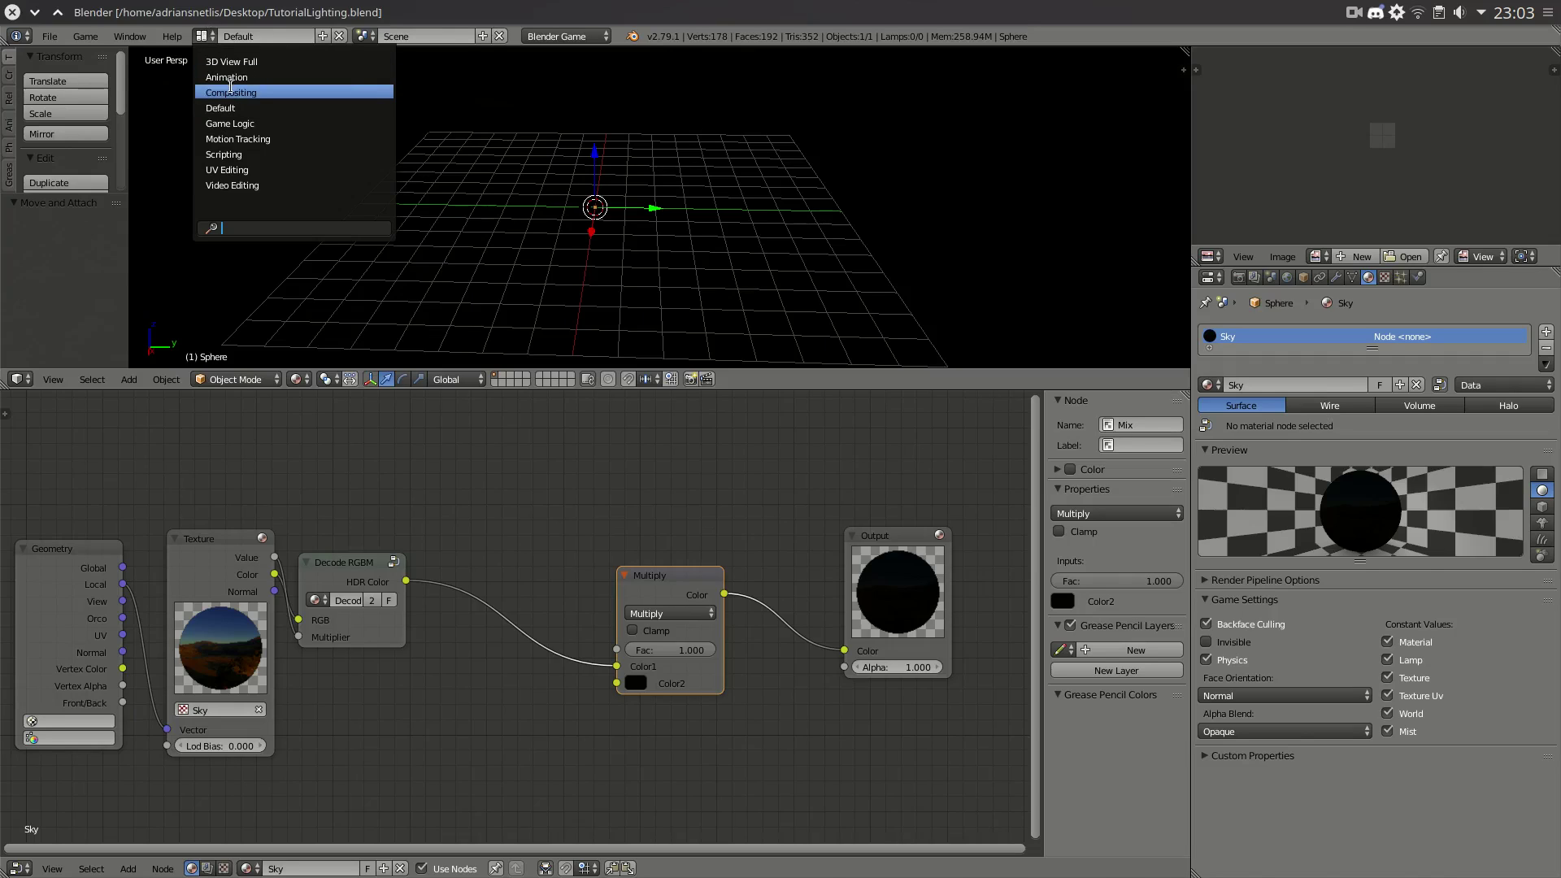
pyautogui.click(231, 91)
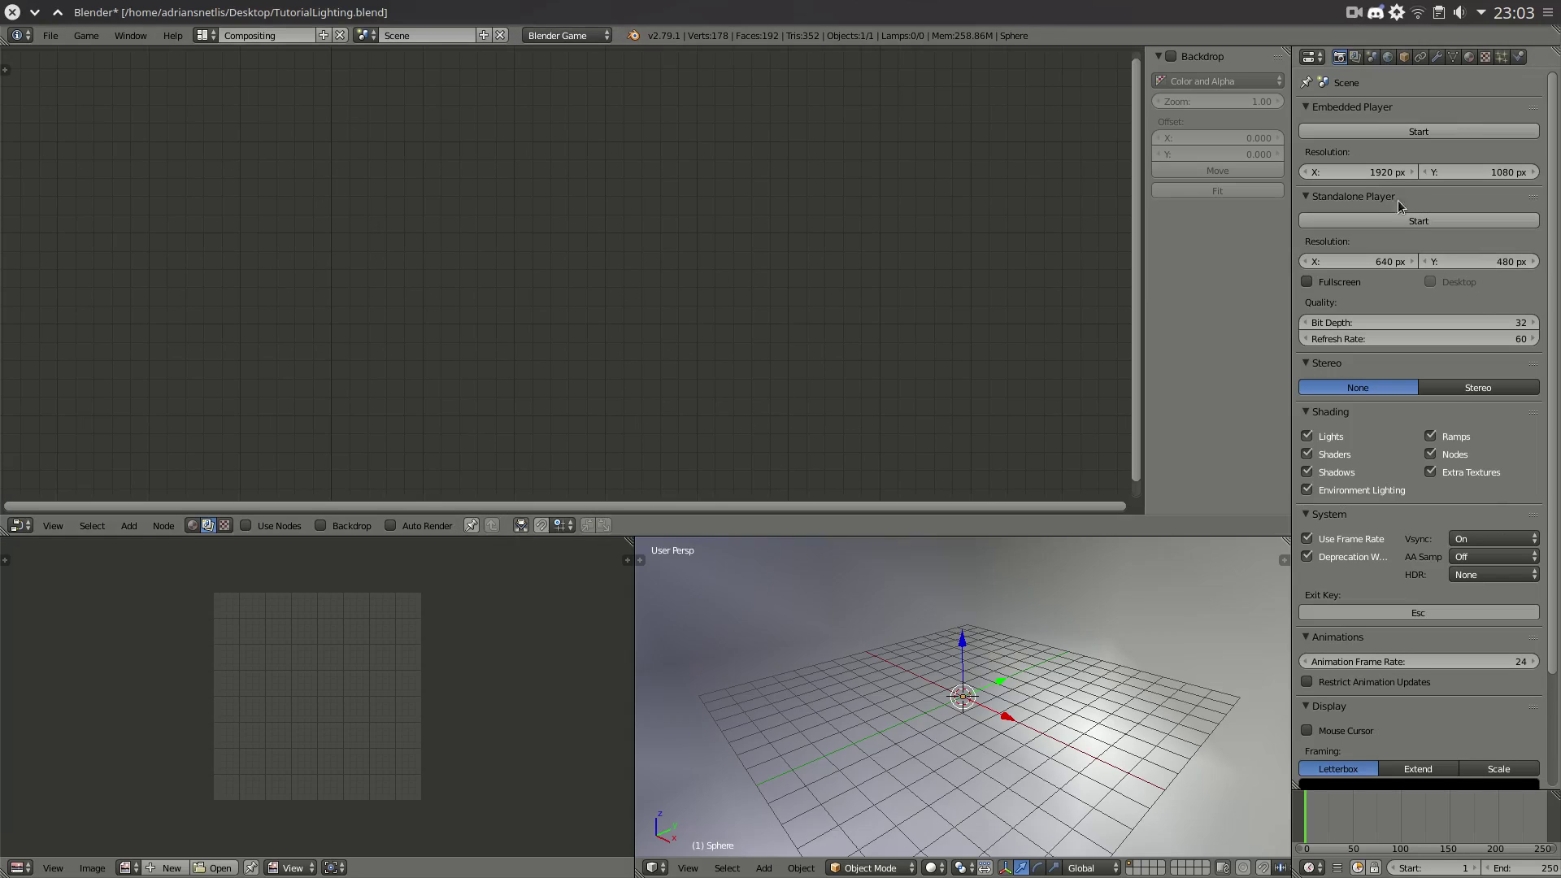
# - Set the Embedded Player resolution to 768 by 512 px
pyautogui.click(1364, 172)
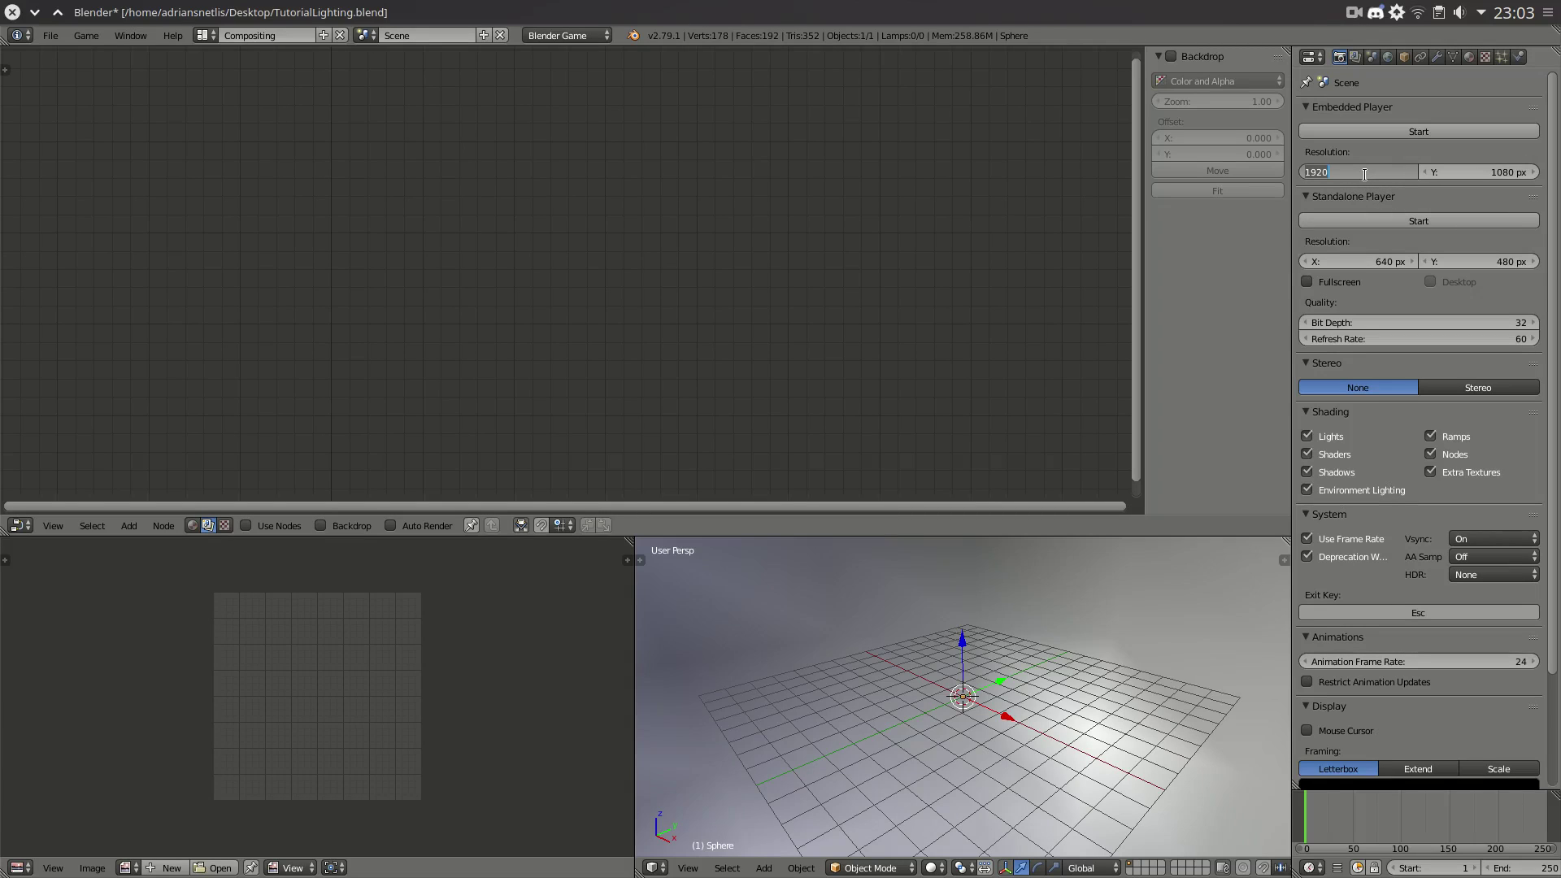
pyautogui.write('768')
pyautogui.press('Tab')
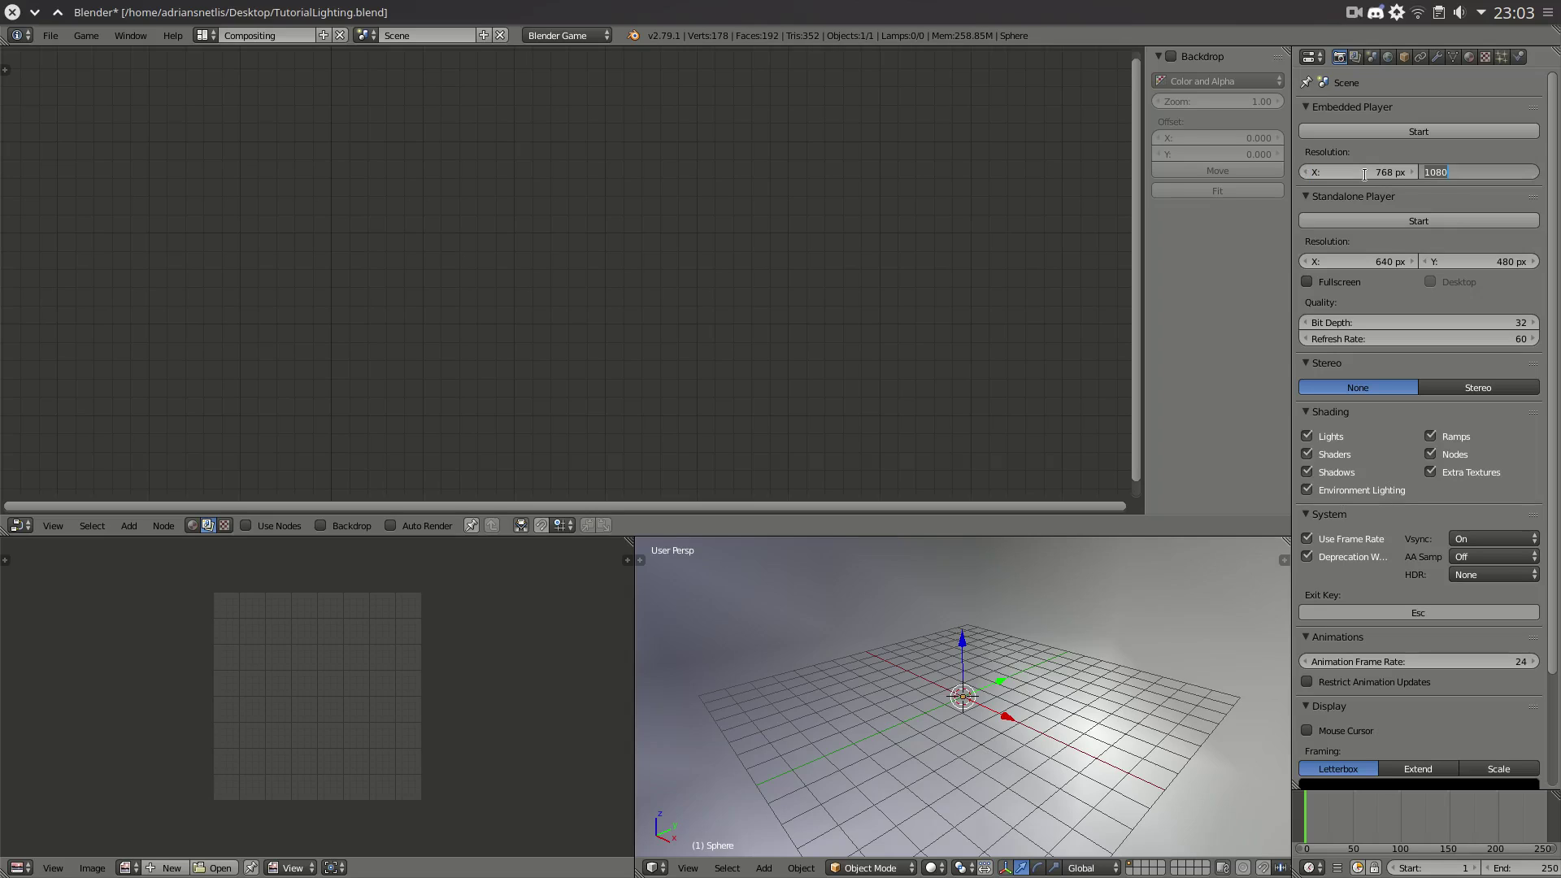
pyautogui.write('512')
pyautogui.press('Return')
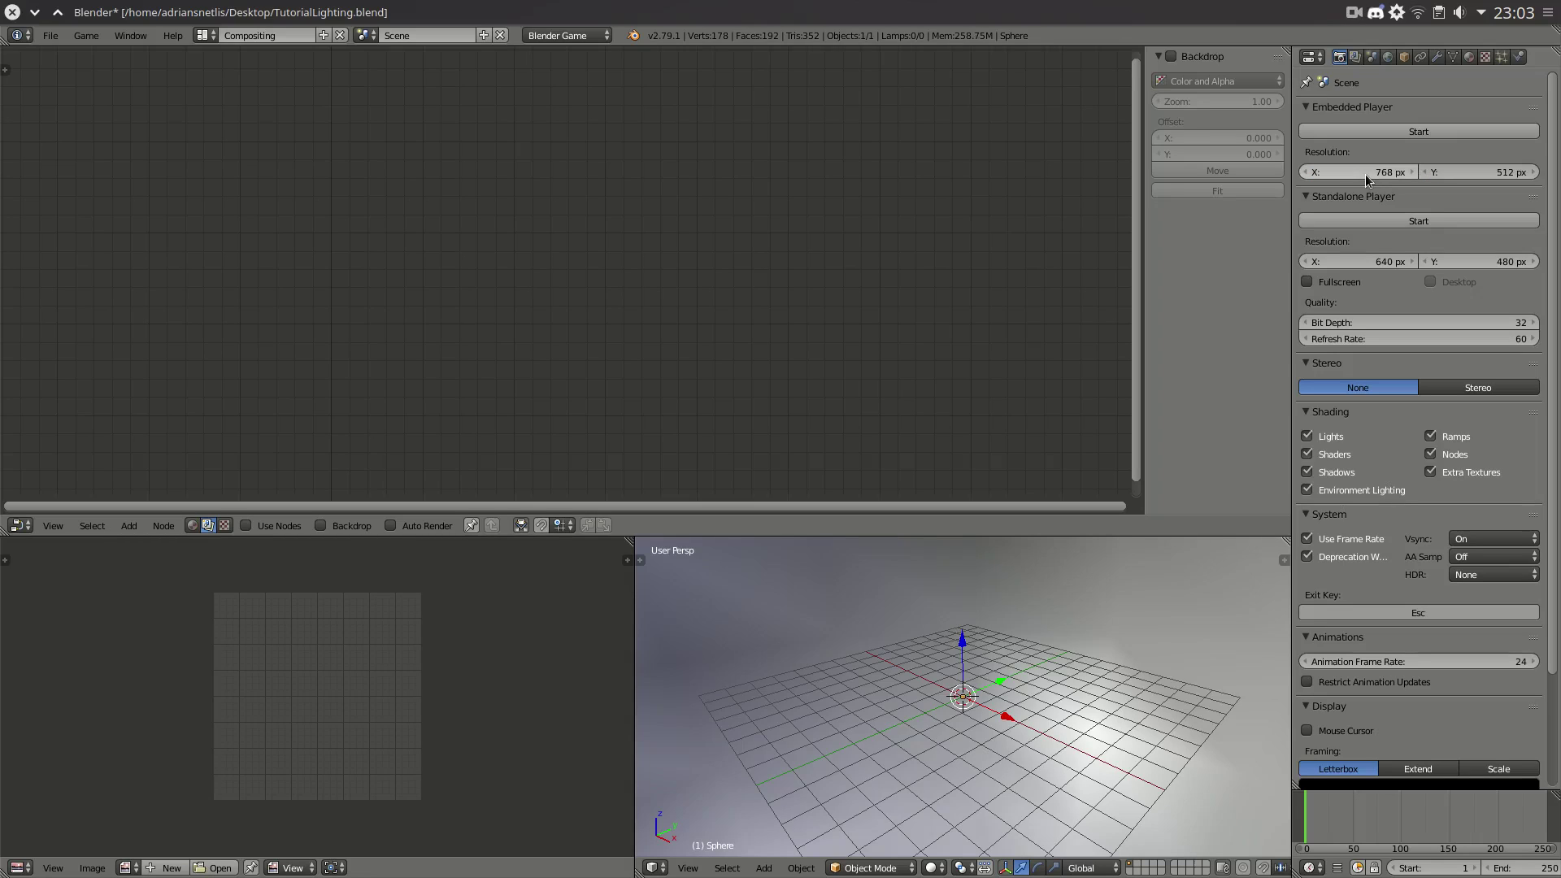
# - Add a camera to the scene and render an image with the Blender Render engine
pyautogui.hotkey('shift', 'a')
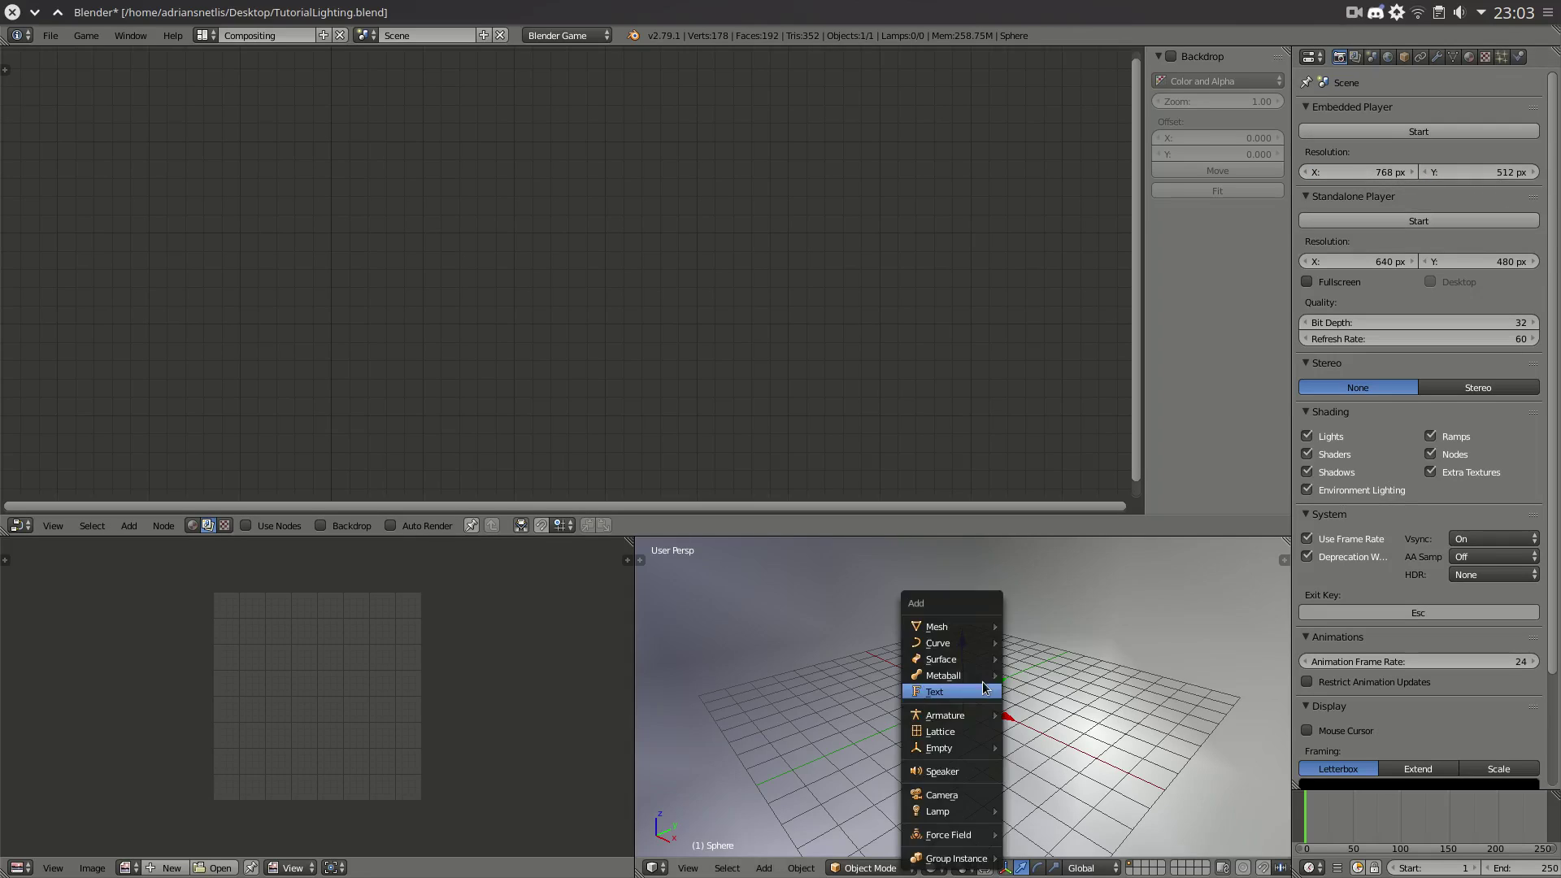
pyautogui.click(947, 795)
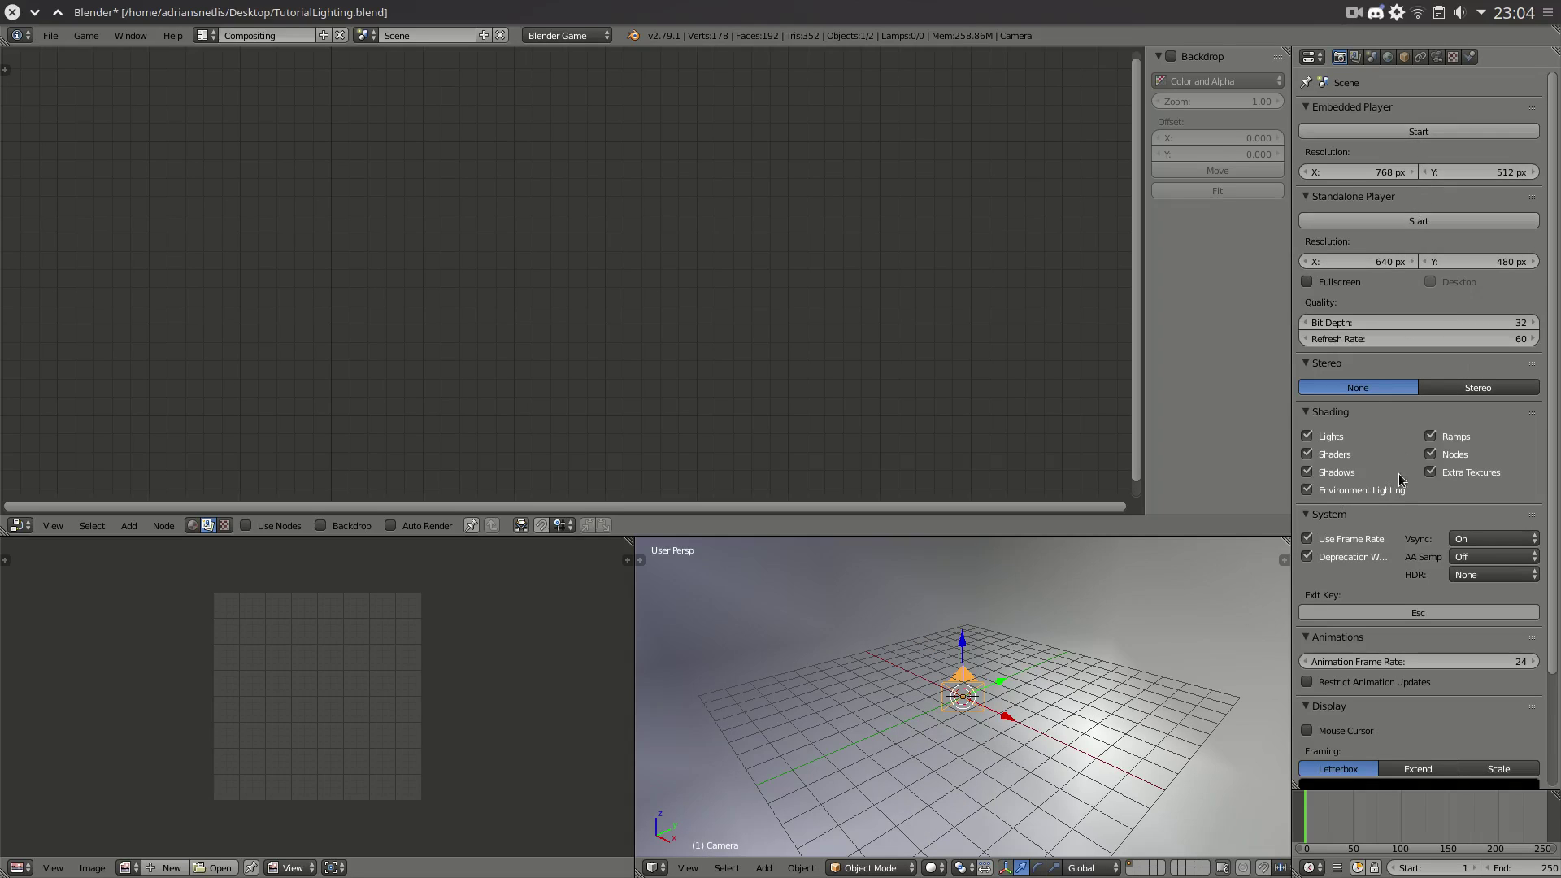
pyautogui.click(561, 35)
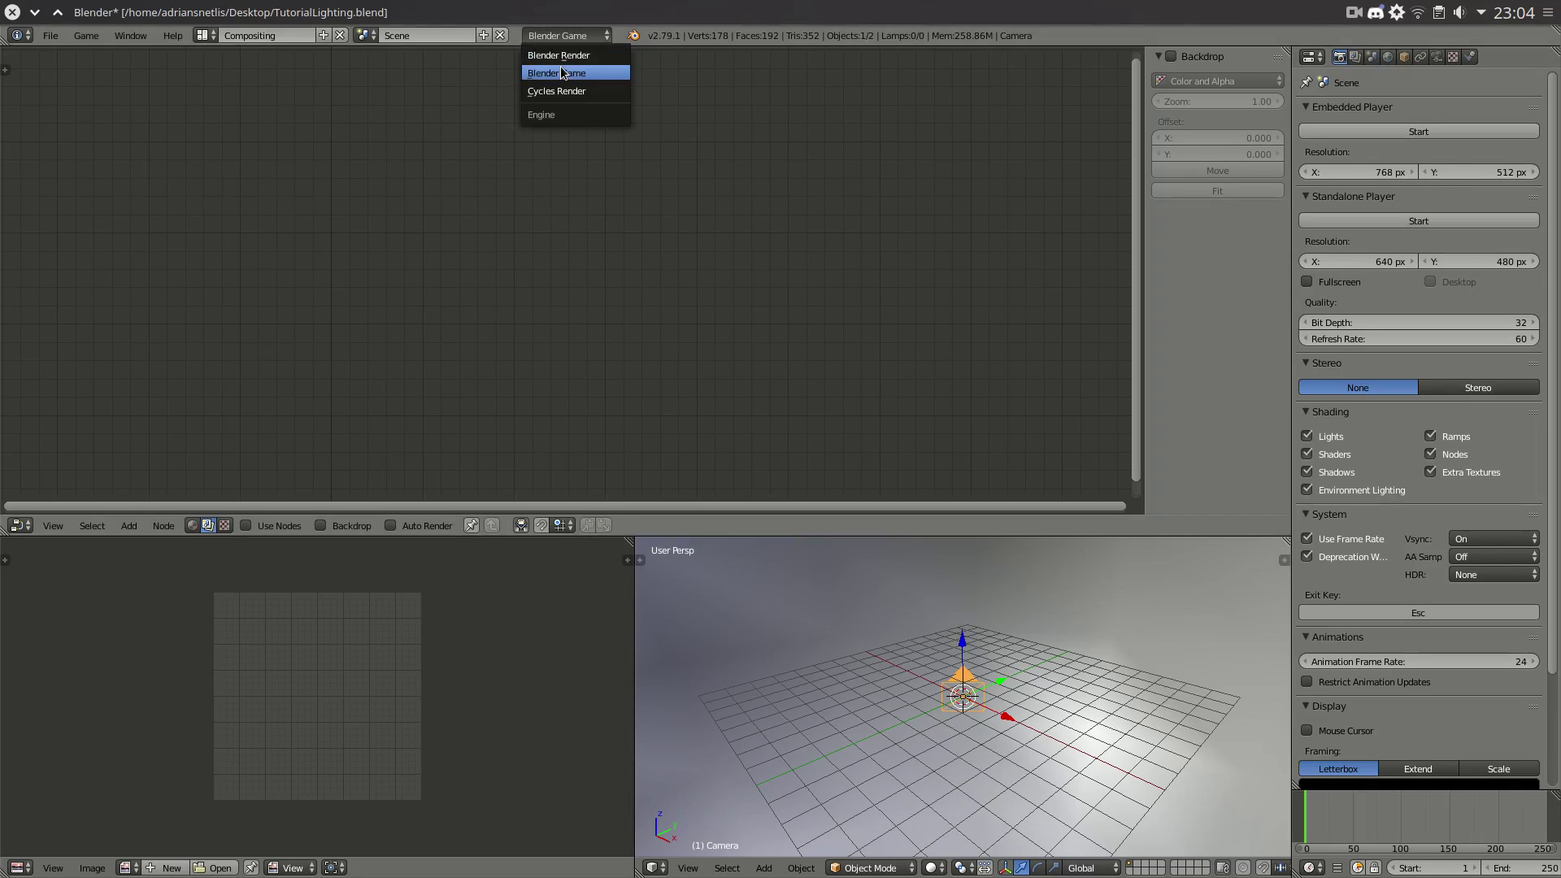
pyautogui.click(558, 54)
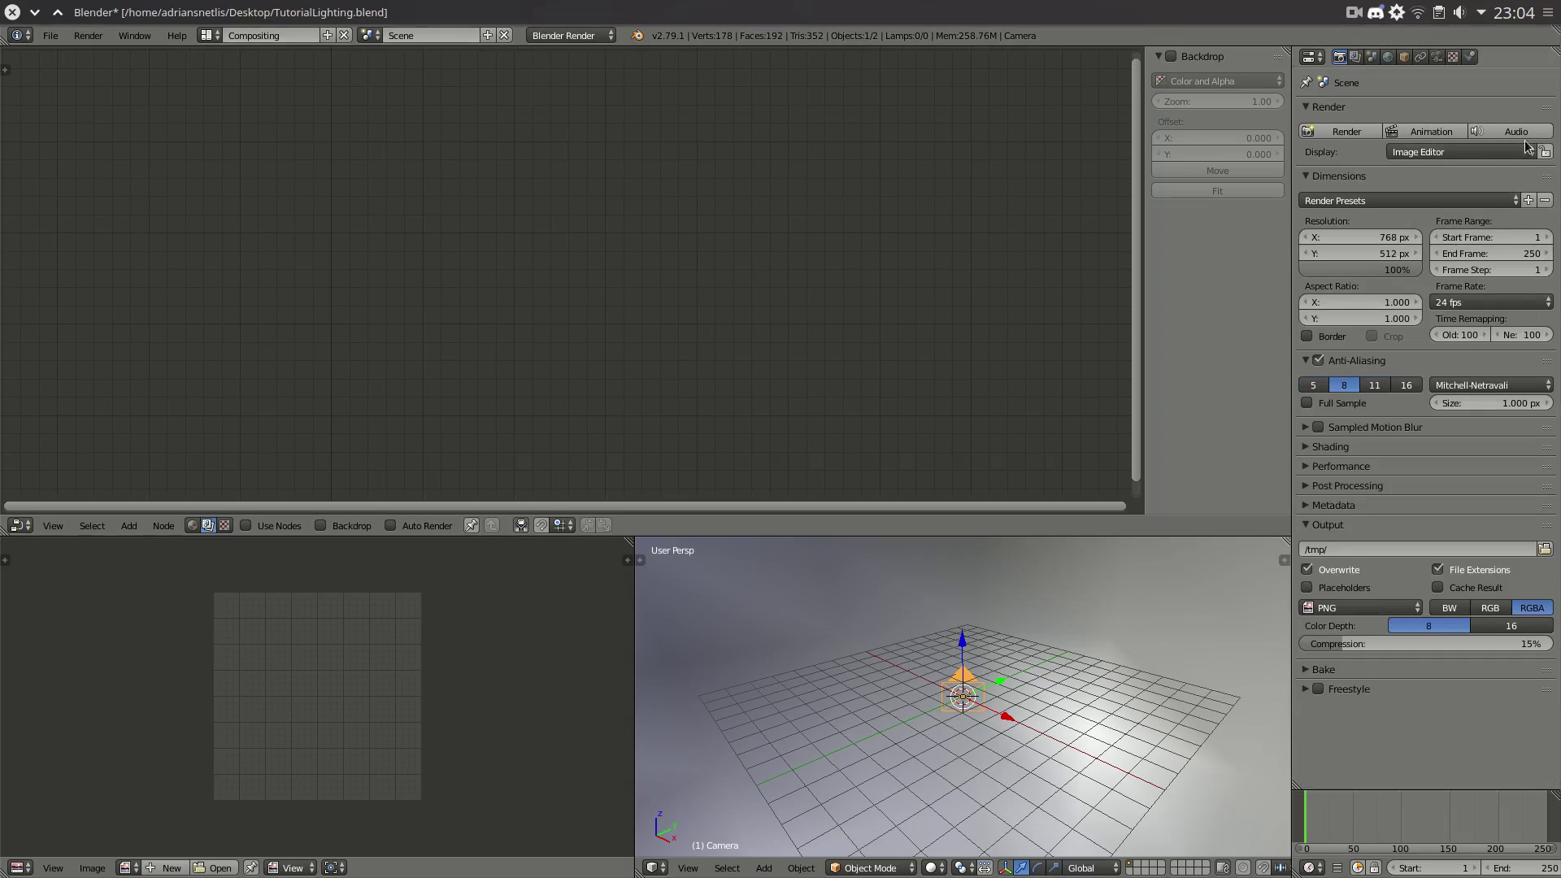
pyautogui.click(1342, 131)
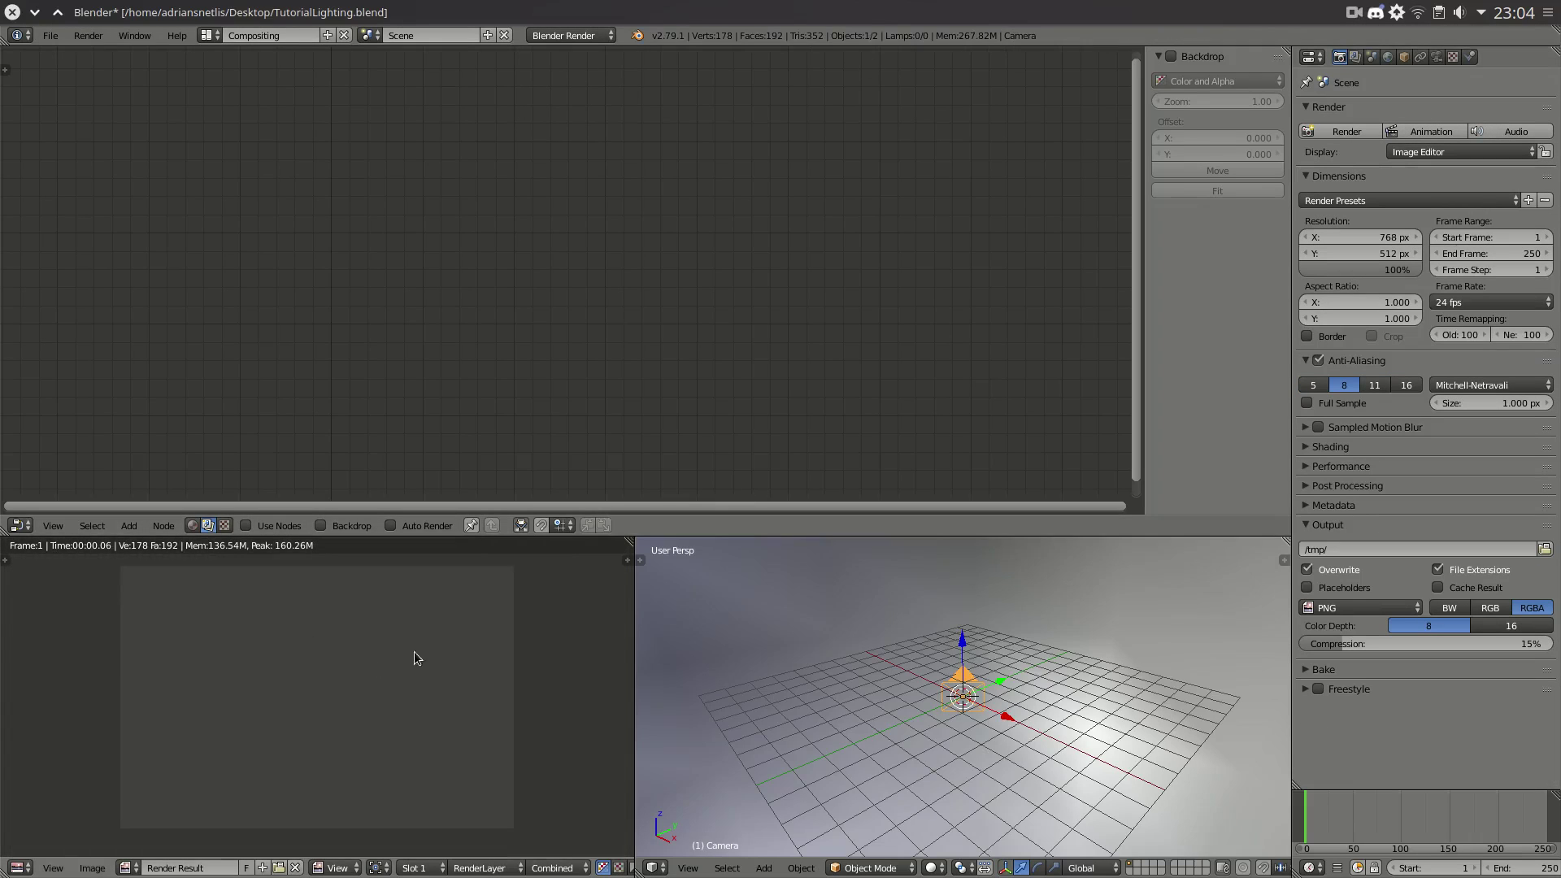
# - Enable Use Nodes and Auto Render for compositing and delete the Render Layers node
pyautogui.click(261, 529)
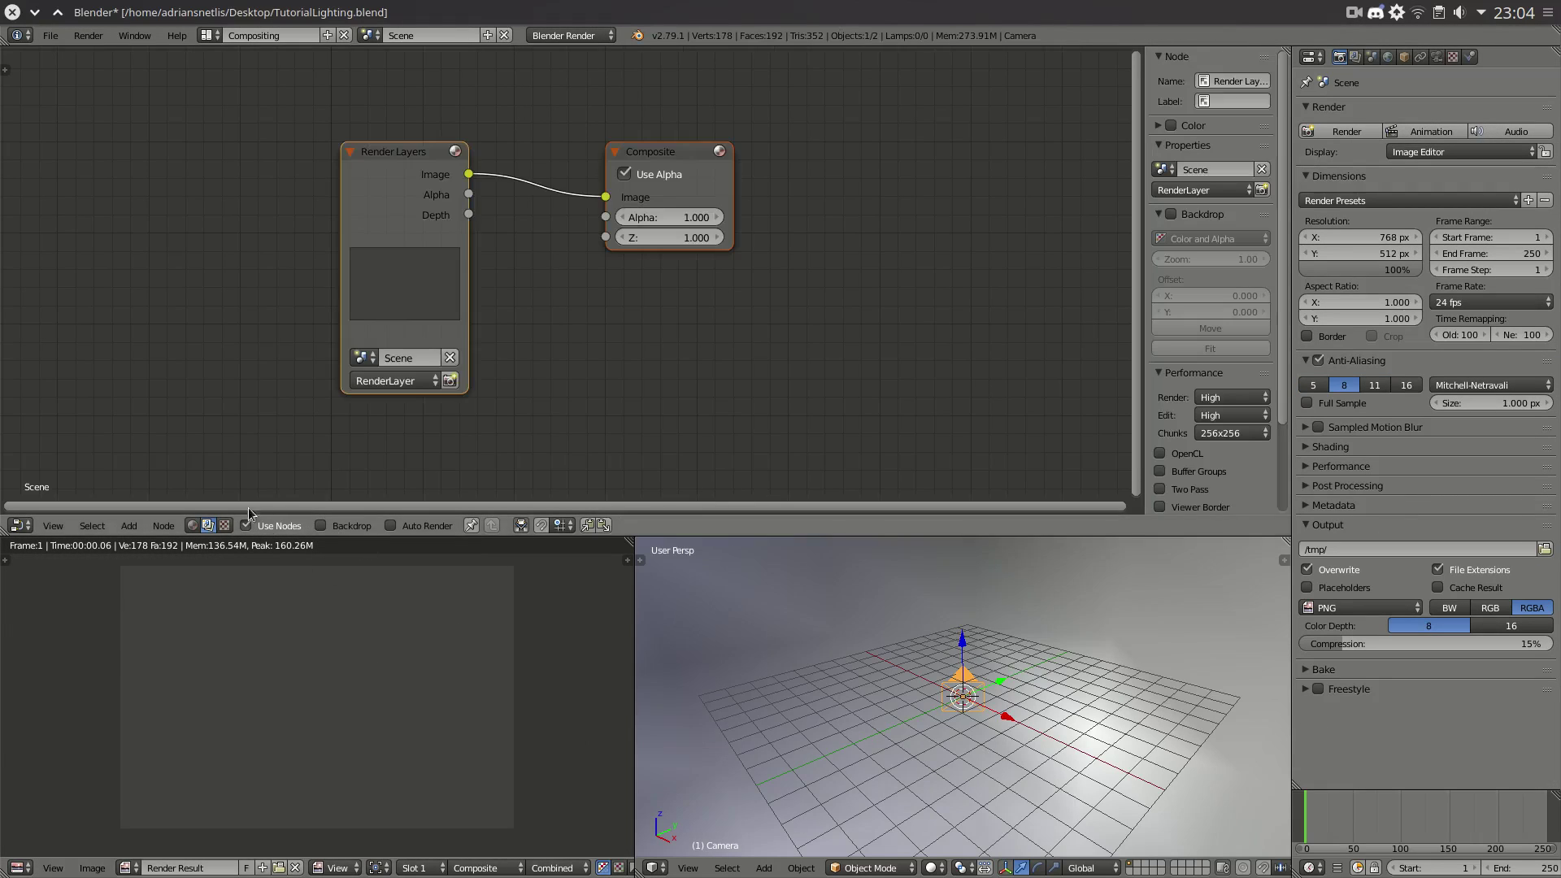
pyautogui.click(403, 526)
pyautogui.click(422, 199)
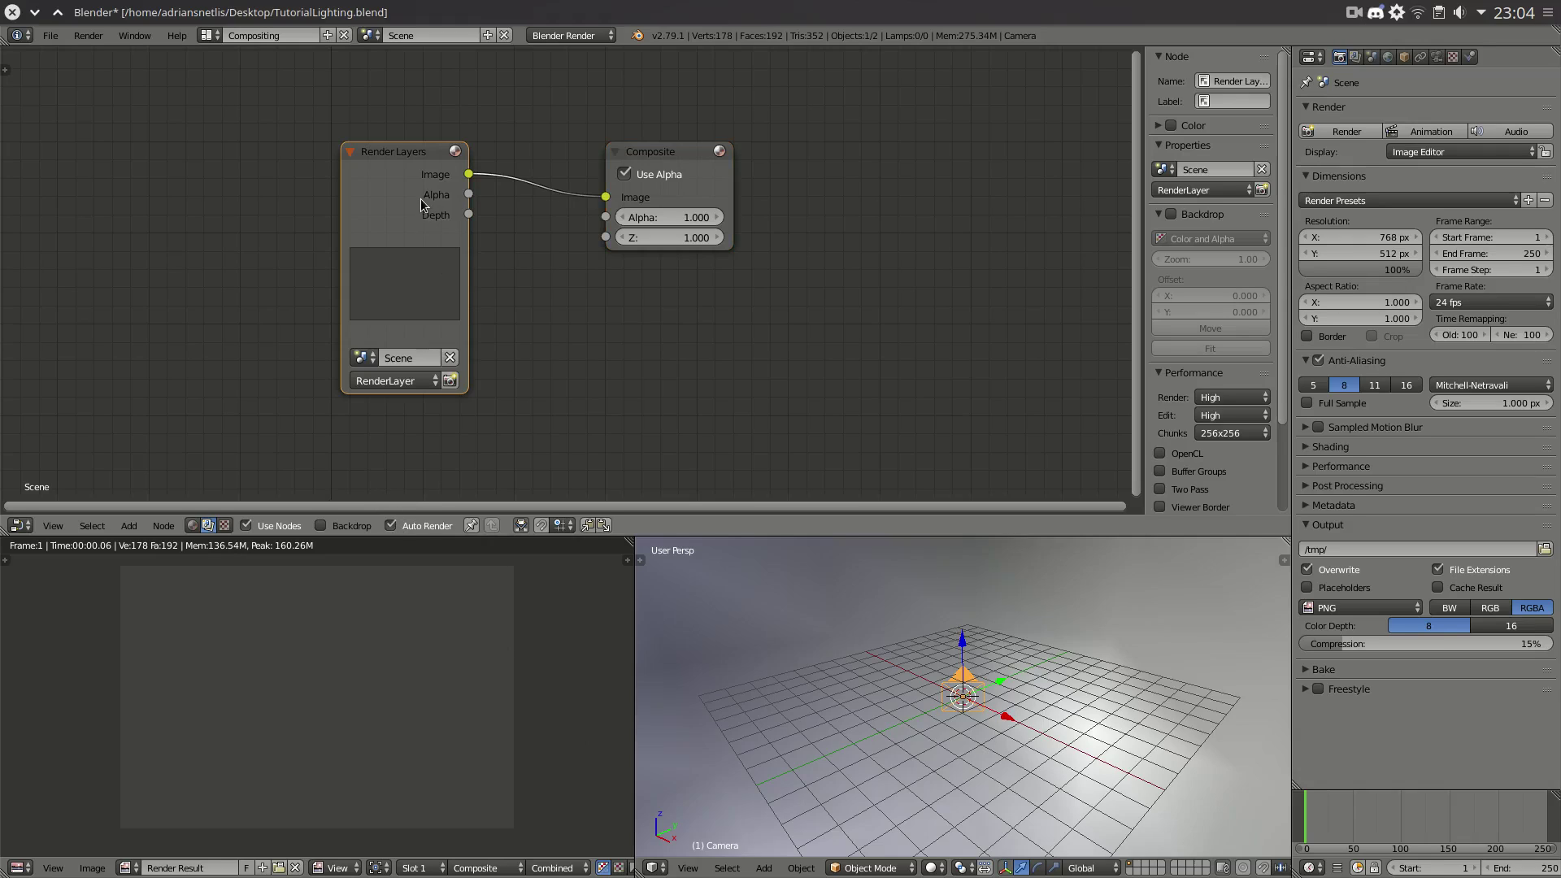
pyautogui.press('x')
# - Add a Texture input node and link its Color output to the Composite node's Image input
pyautogui.hotkey('shift', 'a')
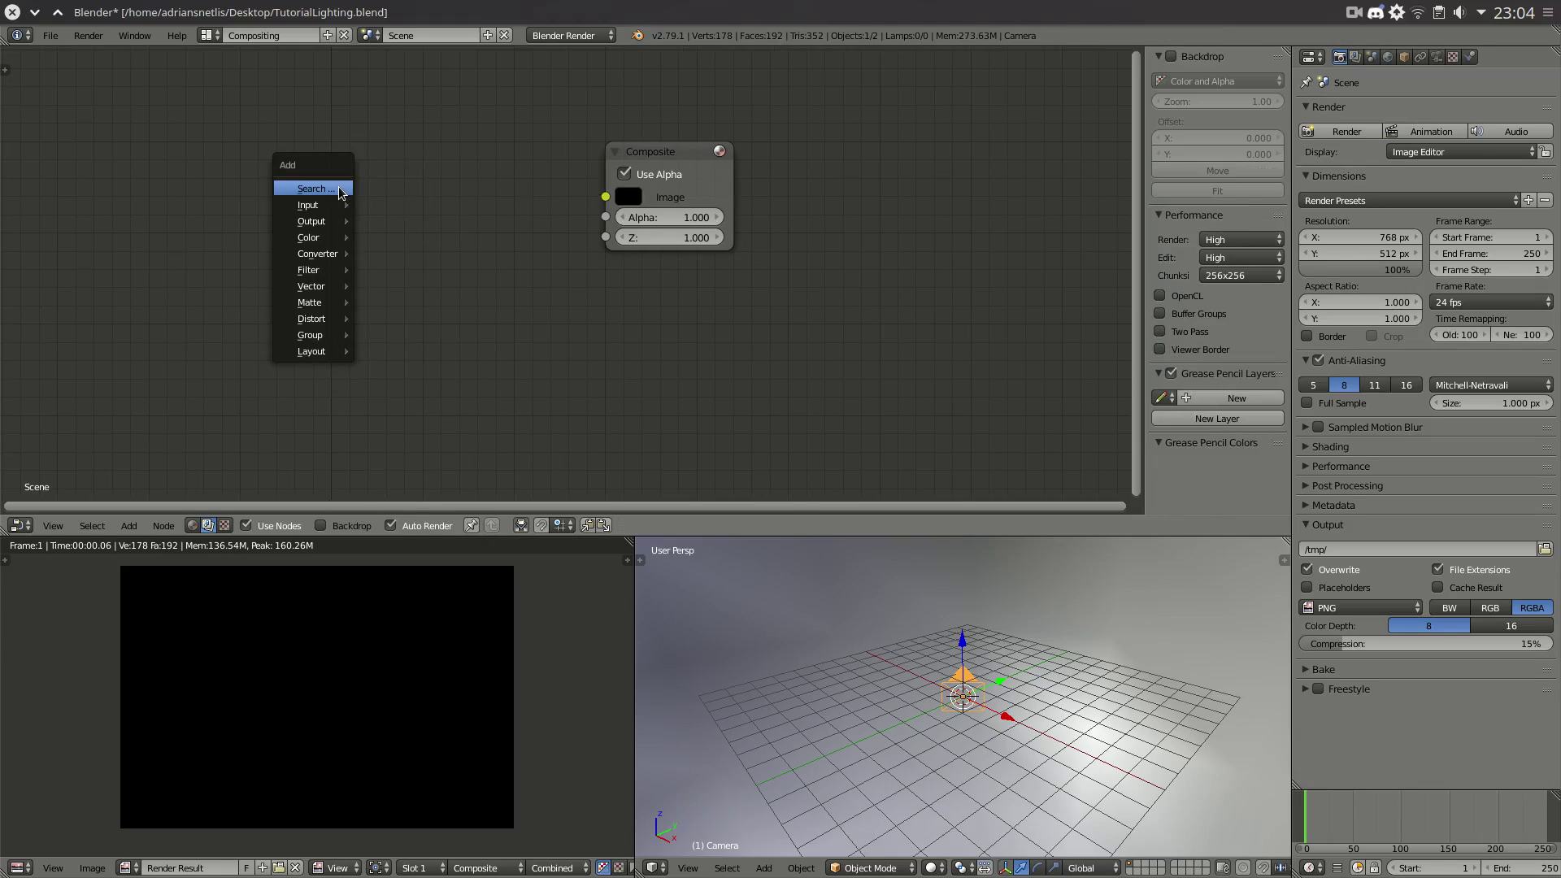
pyautogui.moveTo(325, 205)
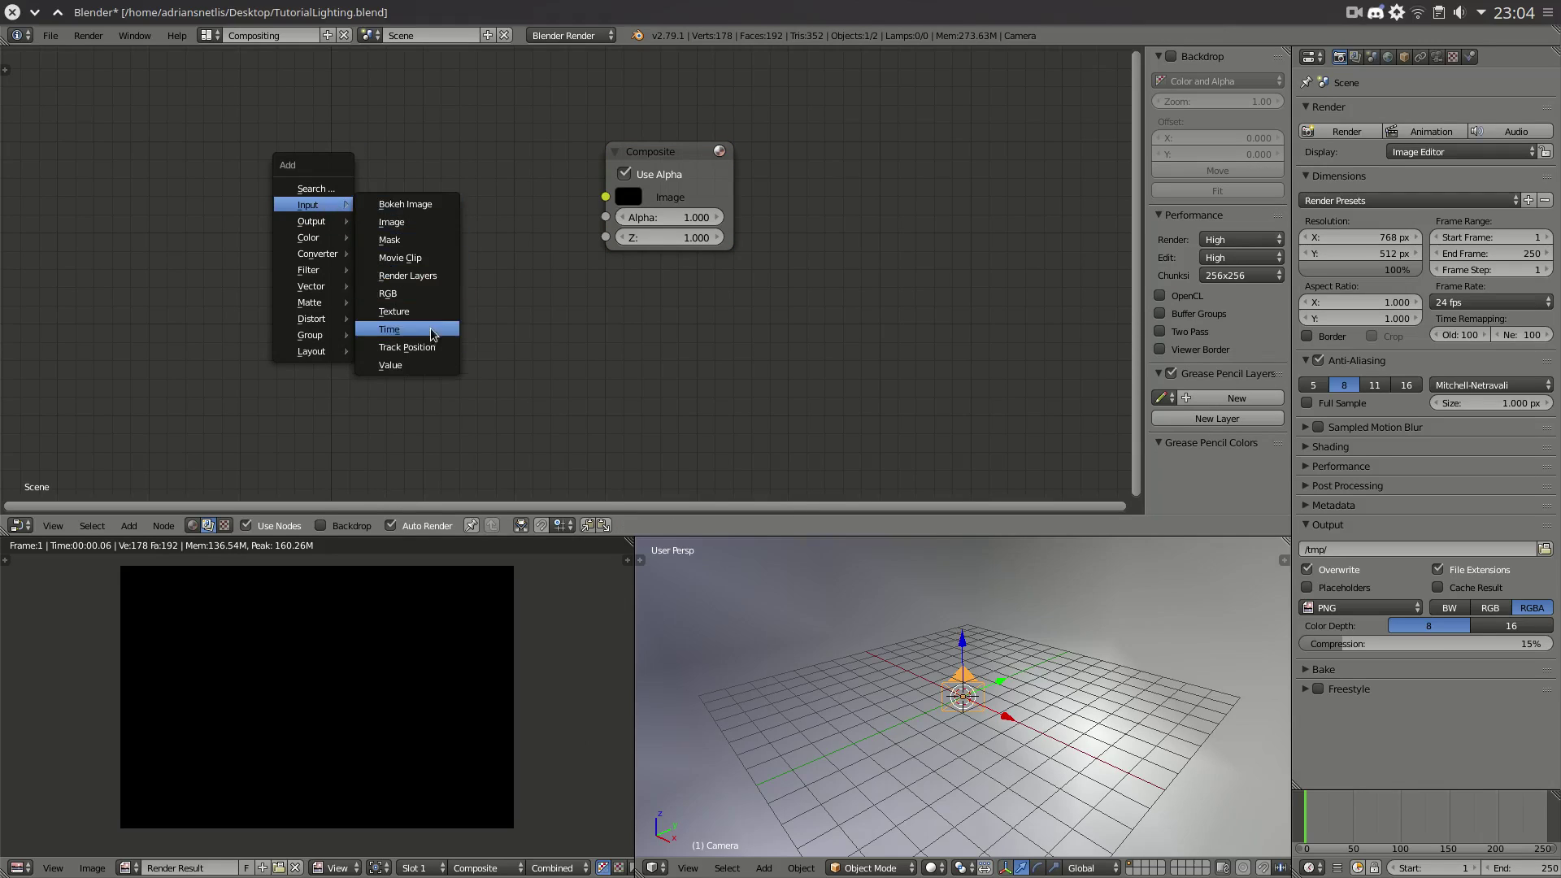
pyautogui.click(394, 311)
pyautogui.moveTo(451, 189); pyautogui.dragTo(606, 196)
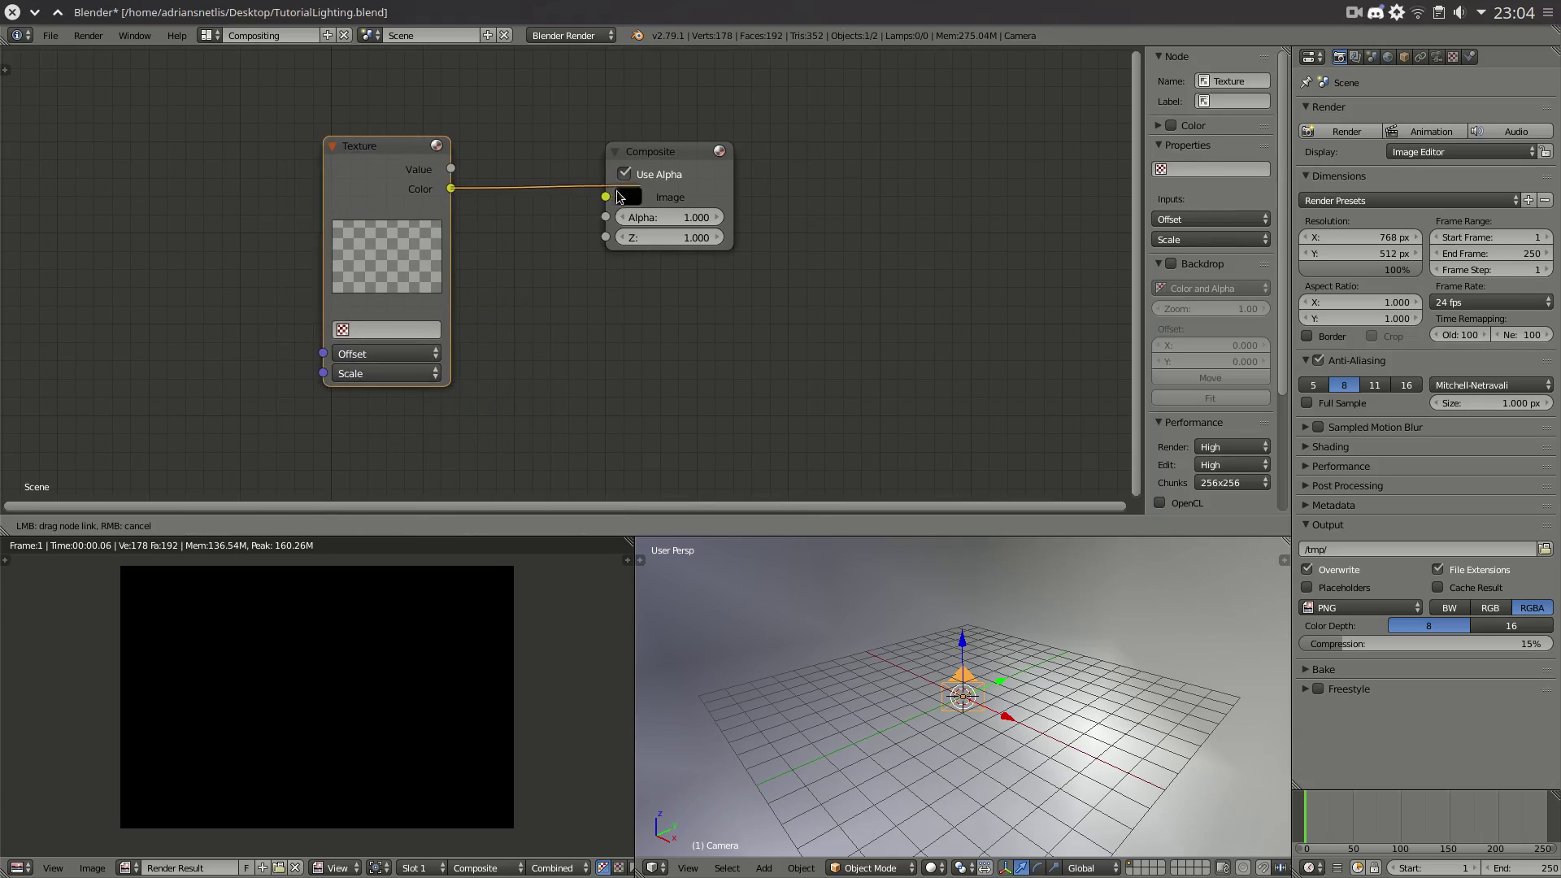
# - Assign the Sky texture to the compositor's Texture node
pyautogui.moveTo(361, 335); pyautogui.dragTo(667, 316, button='middle')
pyautogui.click(666, 315)
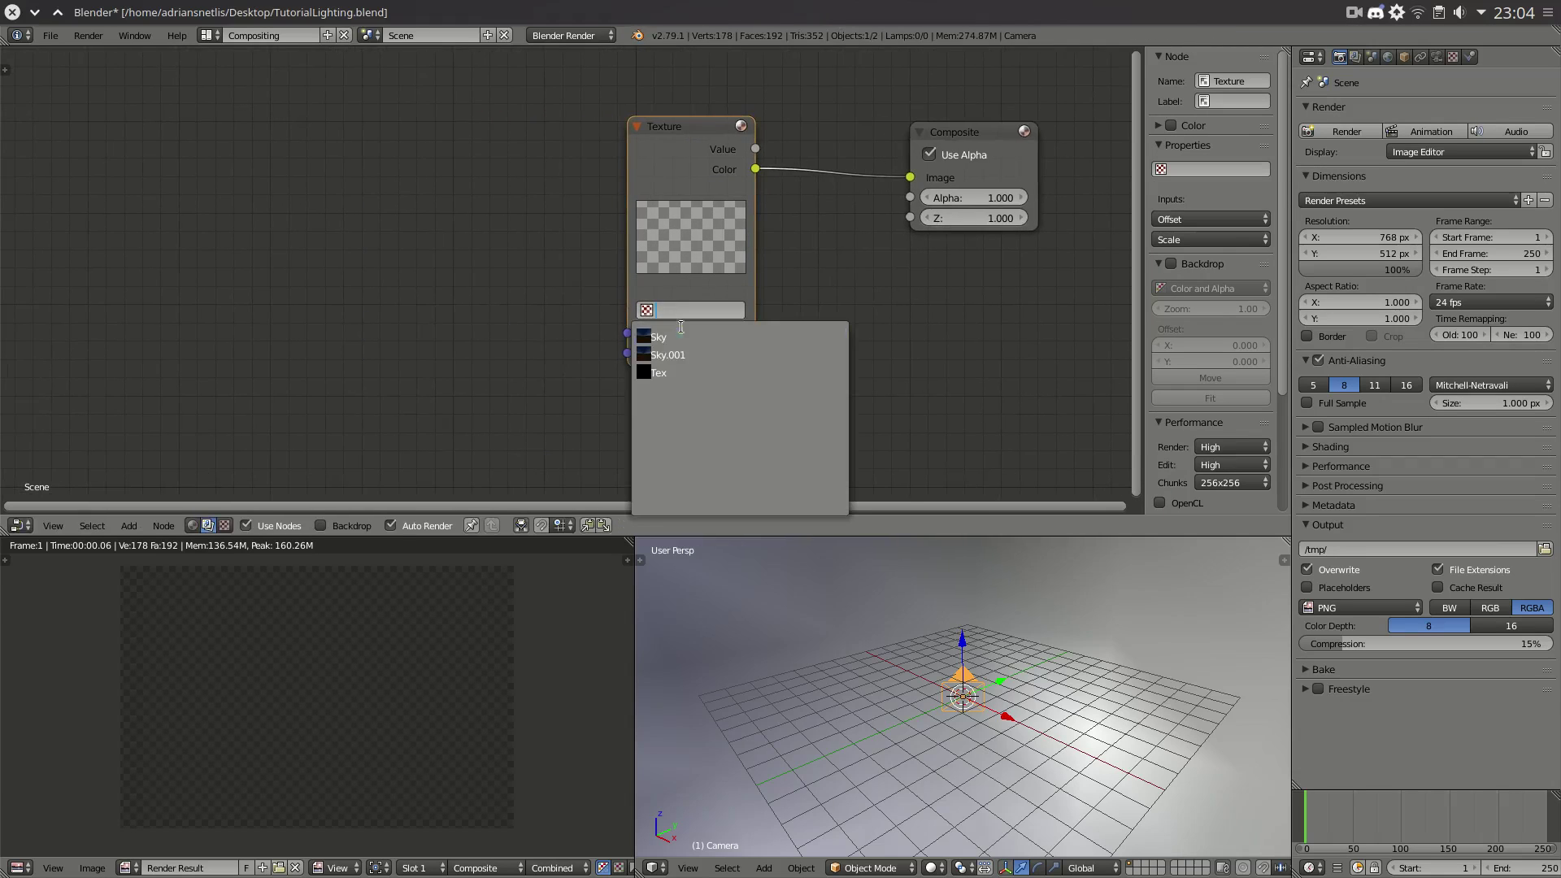
pyautogui.click(662, 329)
pyautogui.moveTo(331, 260); pyautogui.dragTo(397, 235, button='middle')
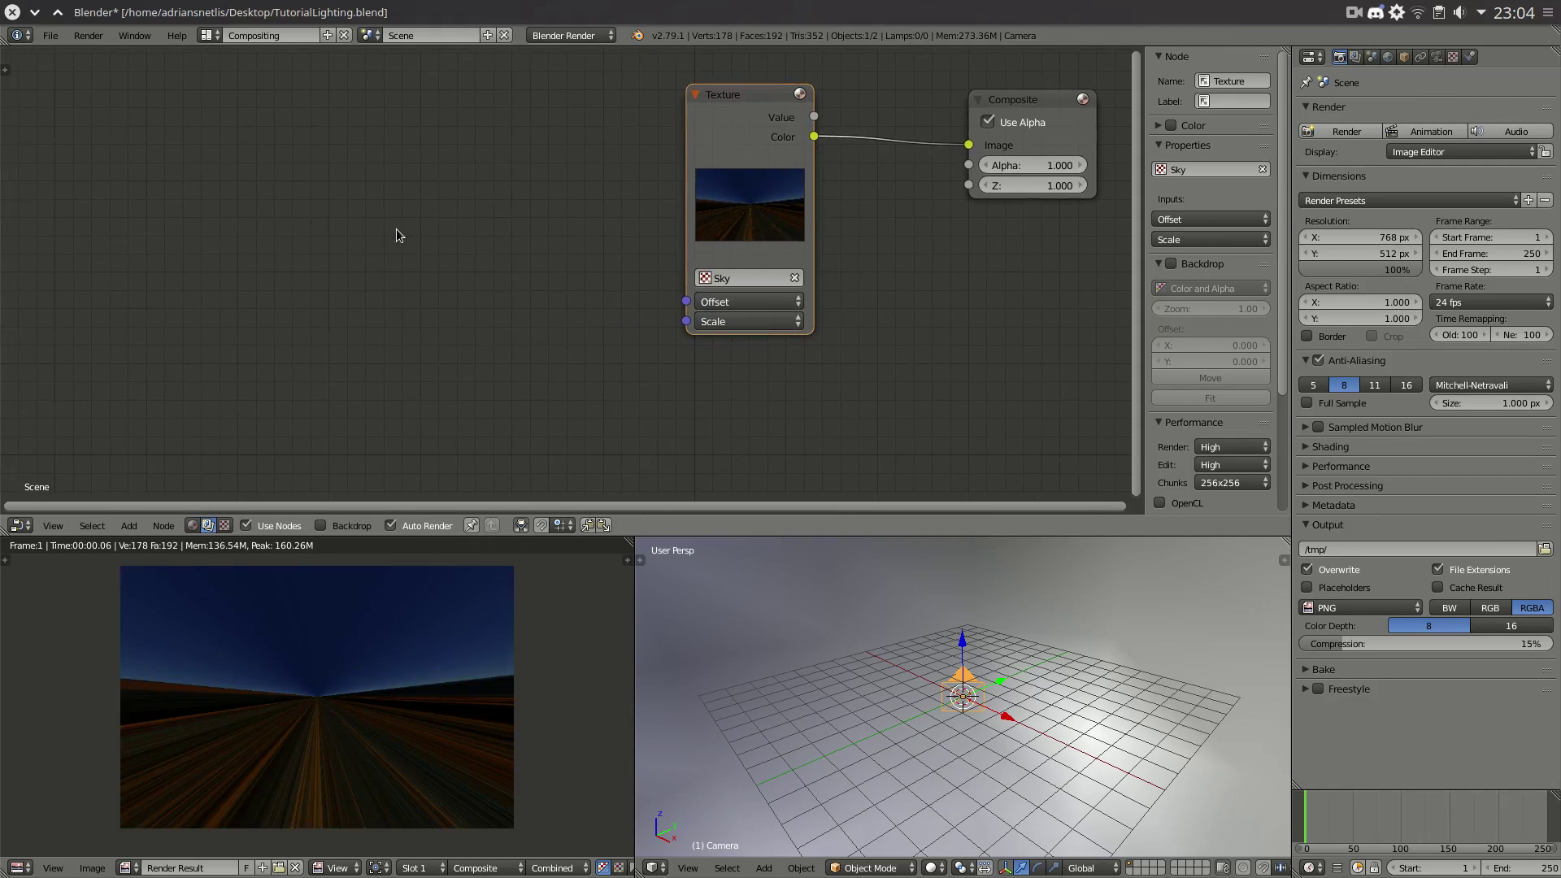
pyautogui.hotkey('shift', 'a')
pyautogui.moveTo(388, 230)
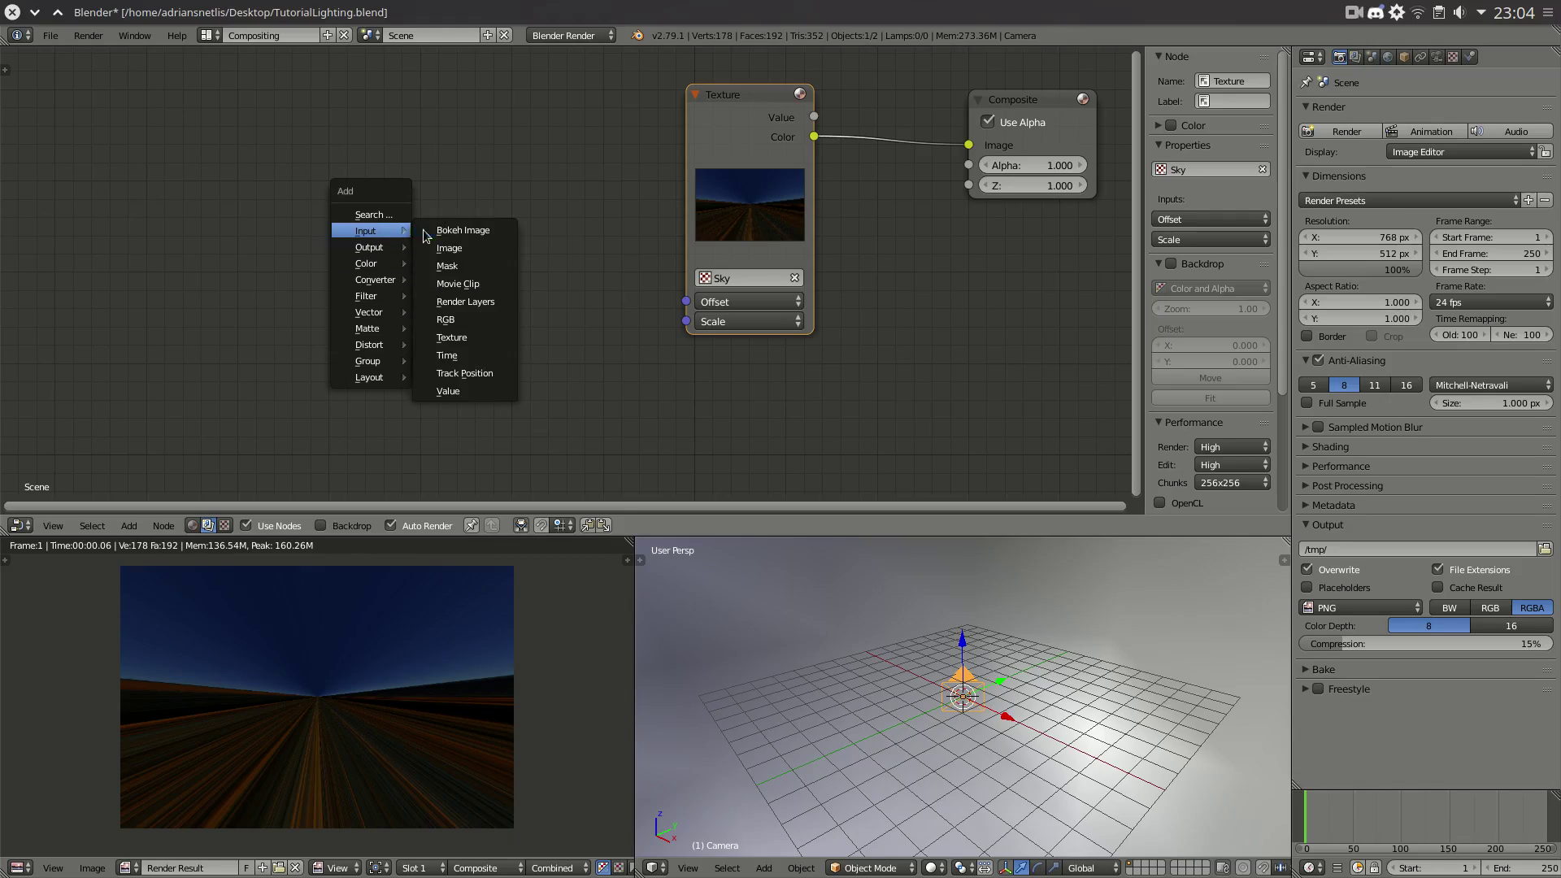
pyautogui.click(748, 301)
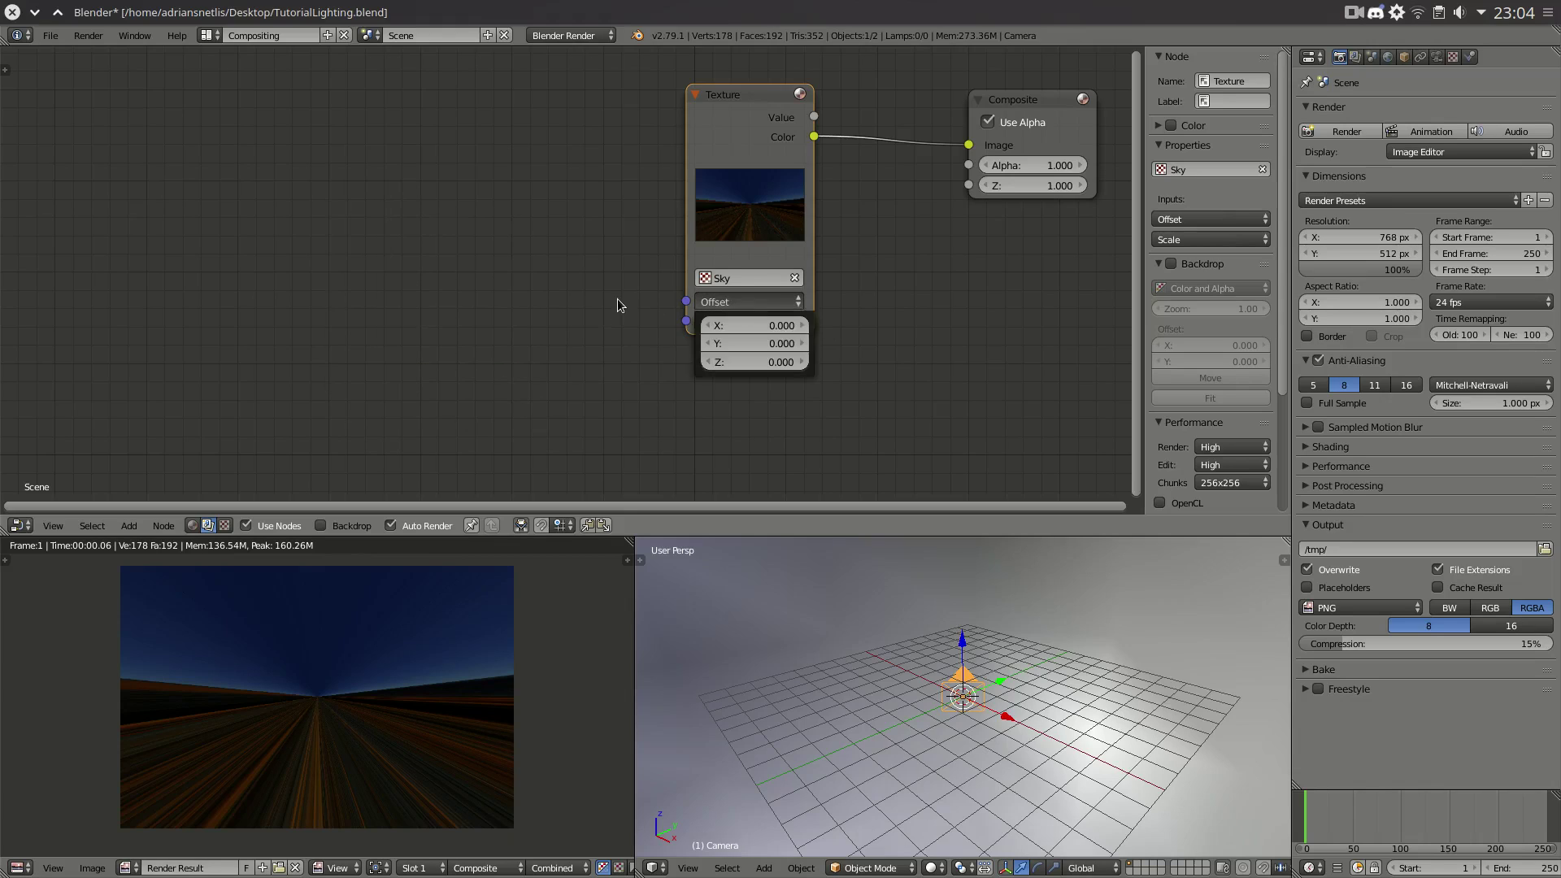
# - Move the Texture node farther from the Composite node and switch its texture to Sky.001
pyautogui.press('g')
pyautogui.click(457, 173)
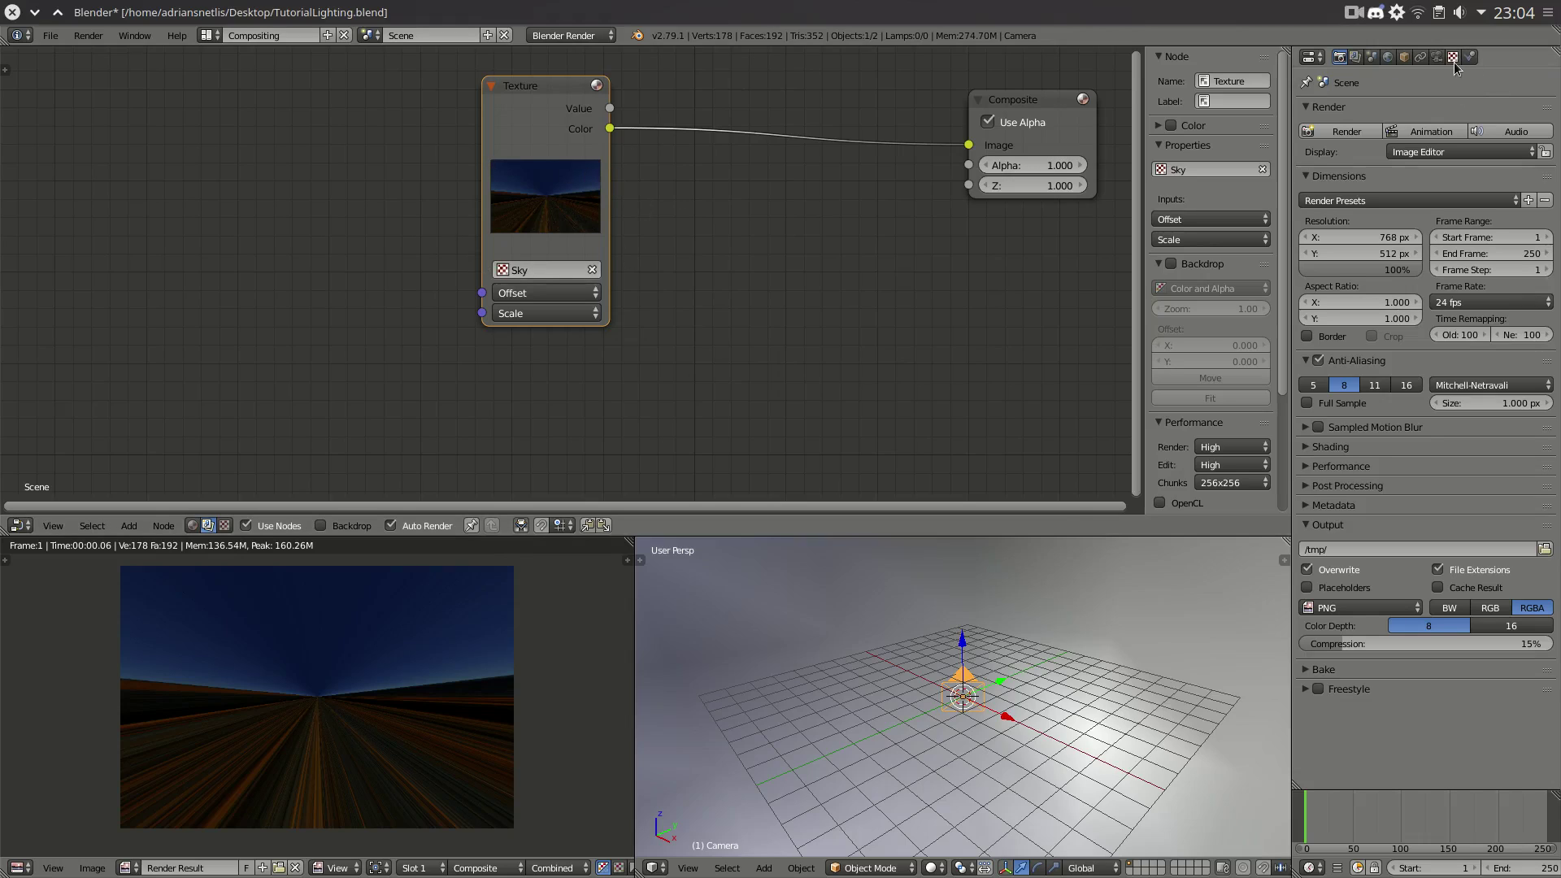
pyautogui.click(526, 276)
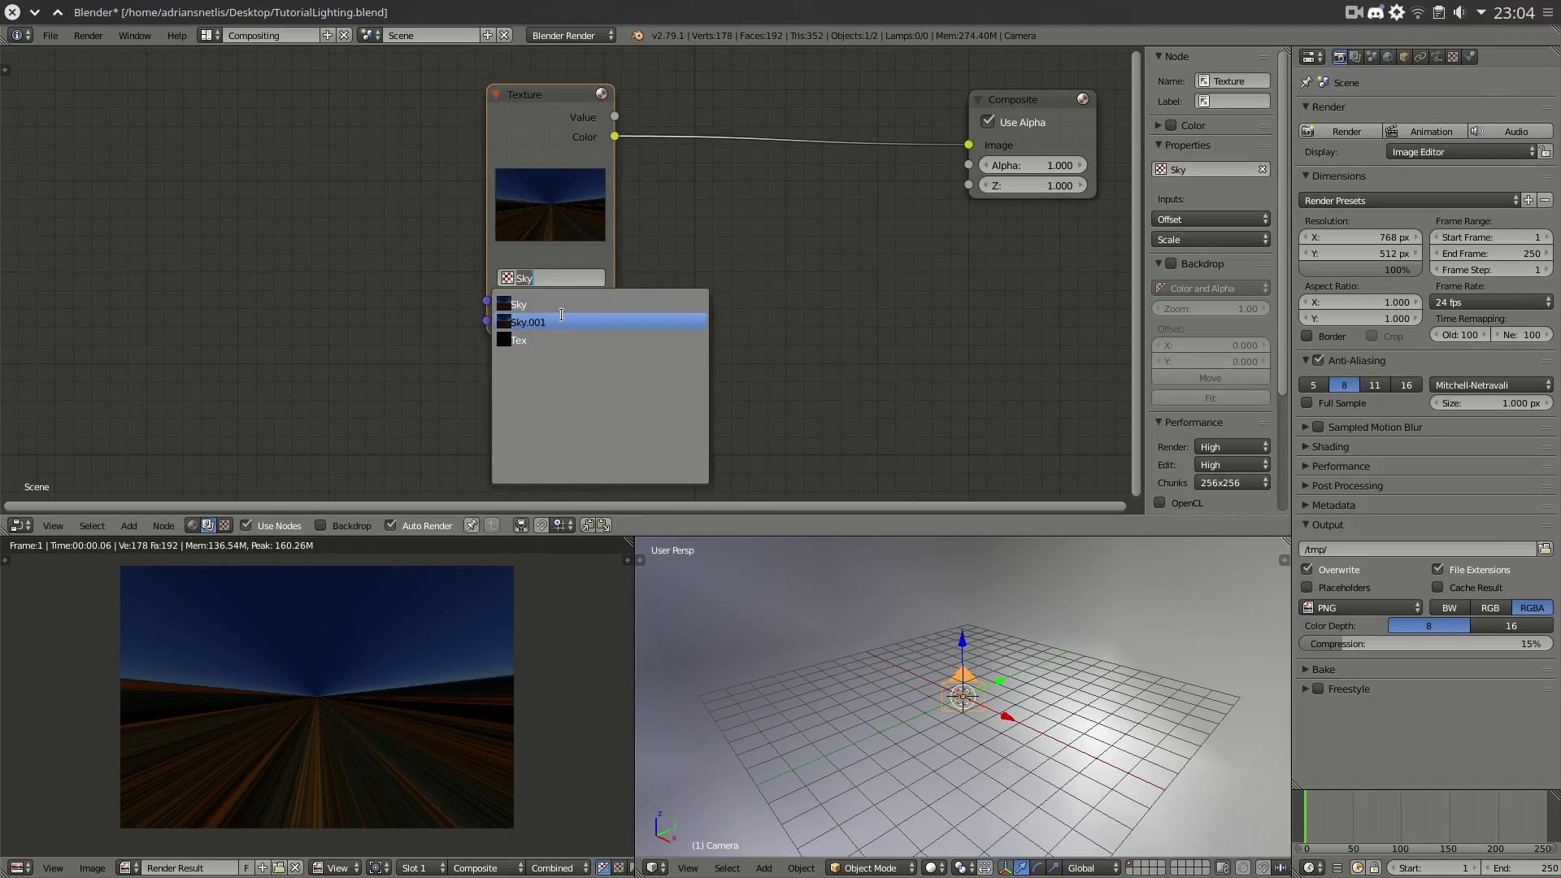
pyautogui.click(527, 322)
# - Select Sky.001 in the brush texture slot and set its texture type to Image or Movie
pyautogui.click(1453, 57)
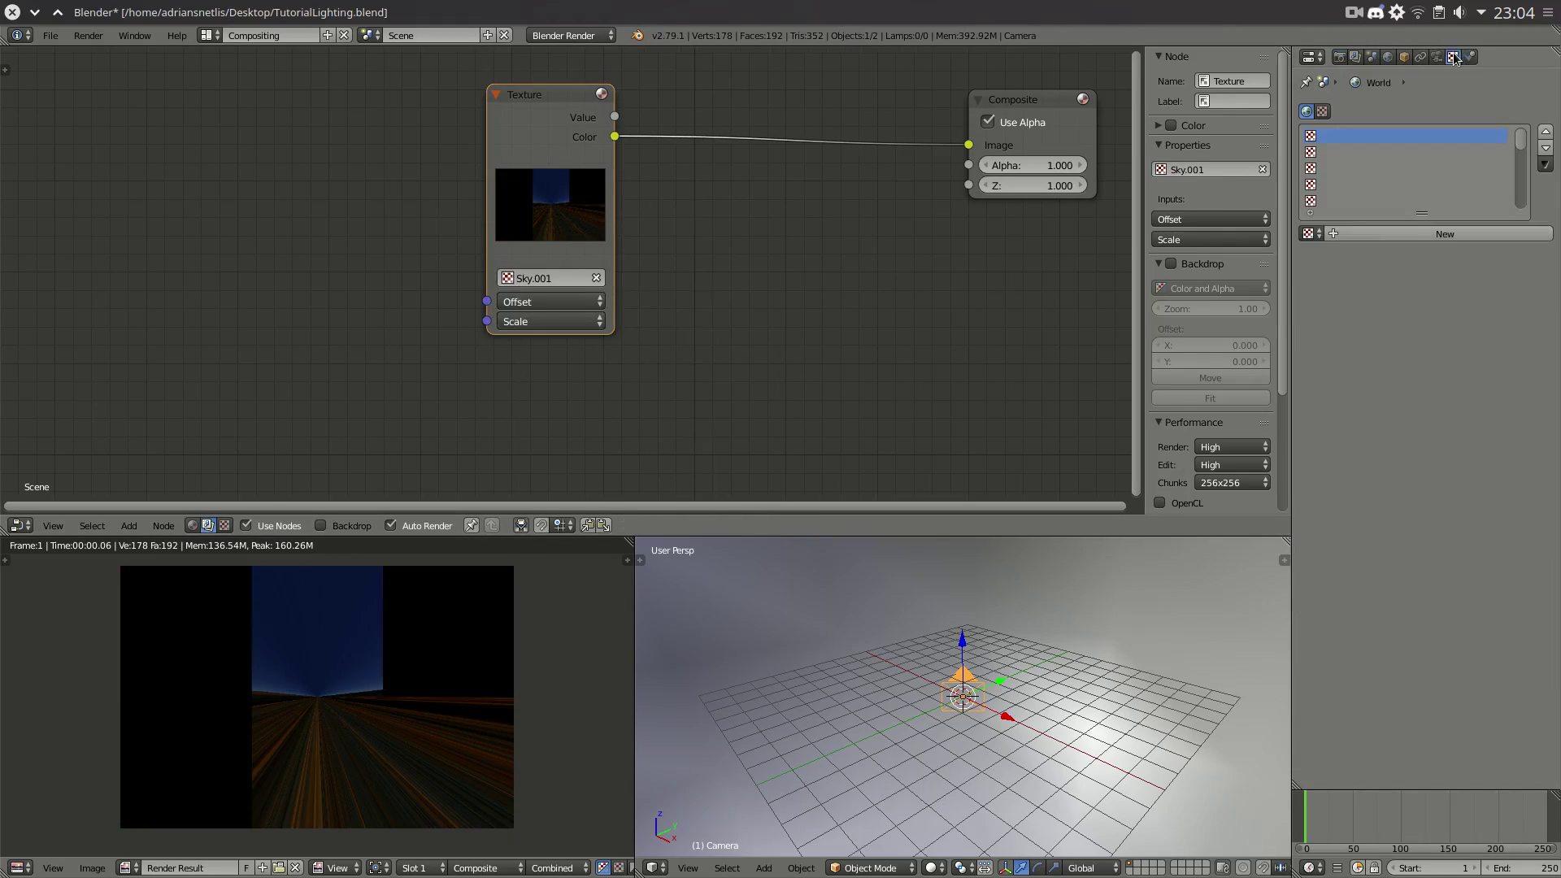
pyautogui.click(1323, 112)
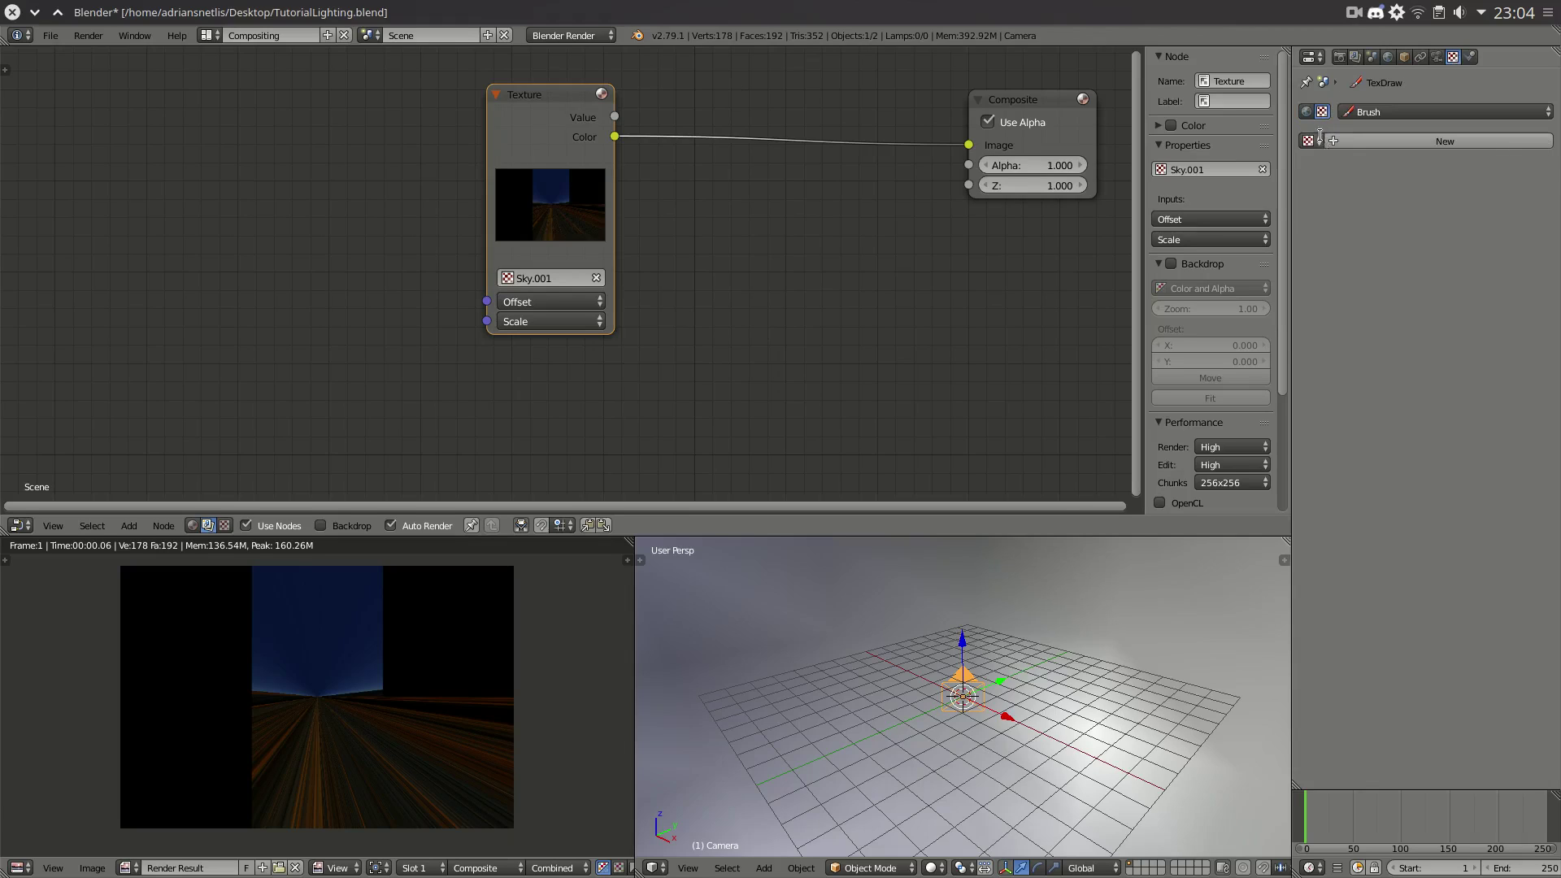
pyautogui.click(1320, 140)
pyautogui.click(1382, 163)
pyautogui.click(1390, 162)
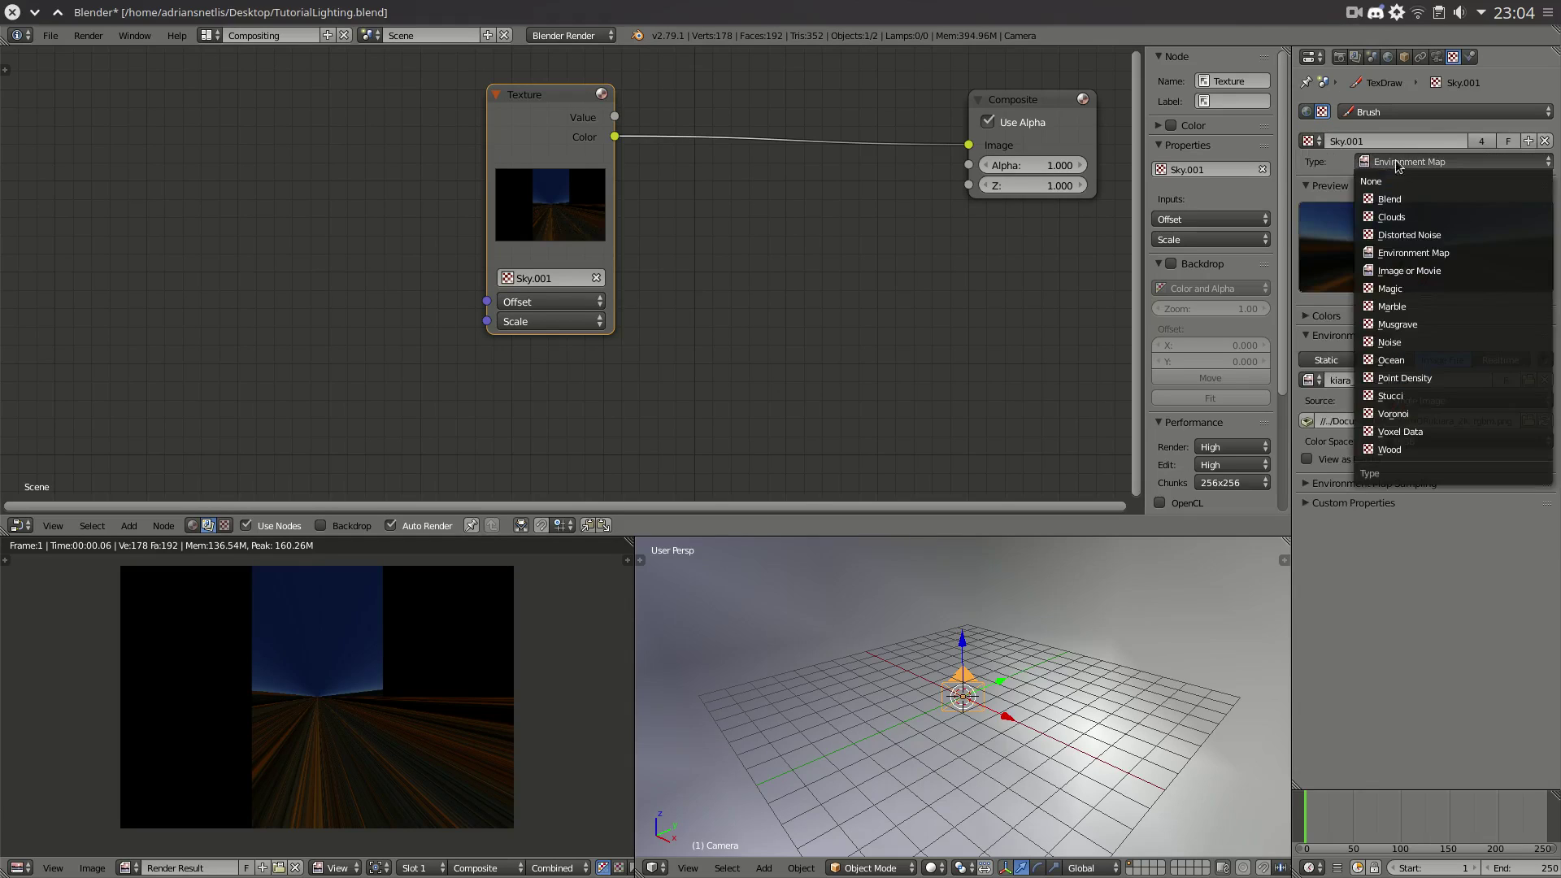
pyautogui.click(1409, 271)
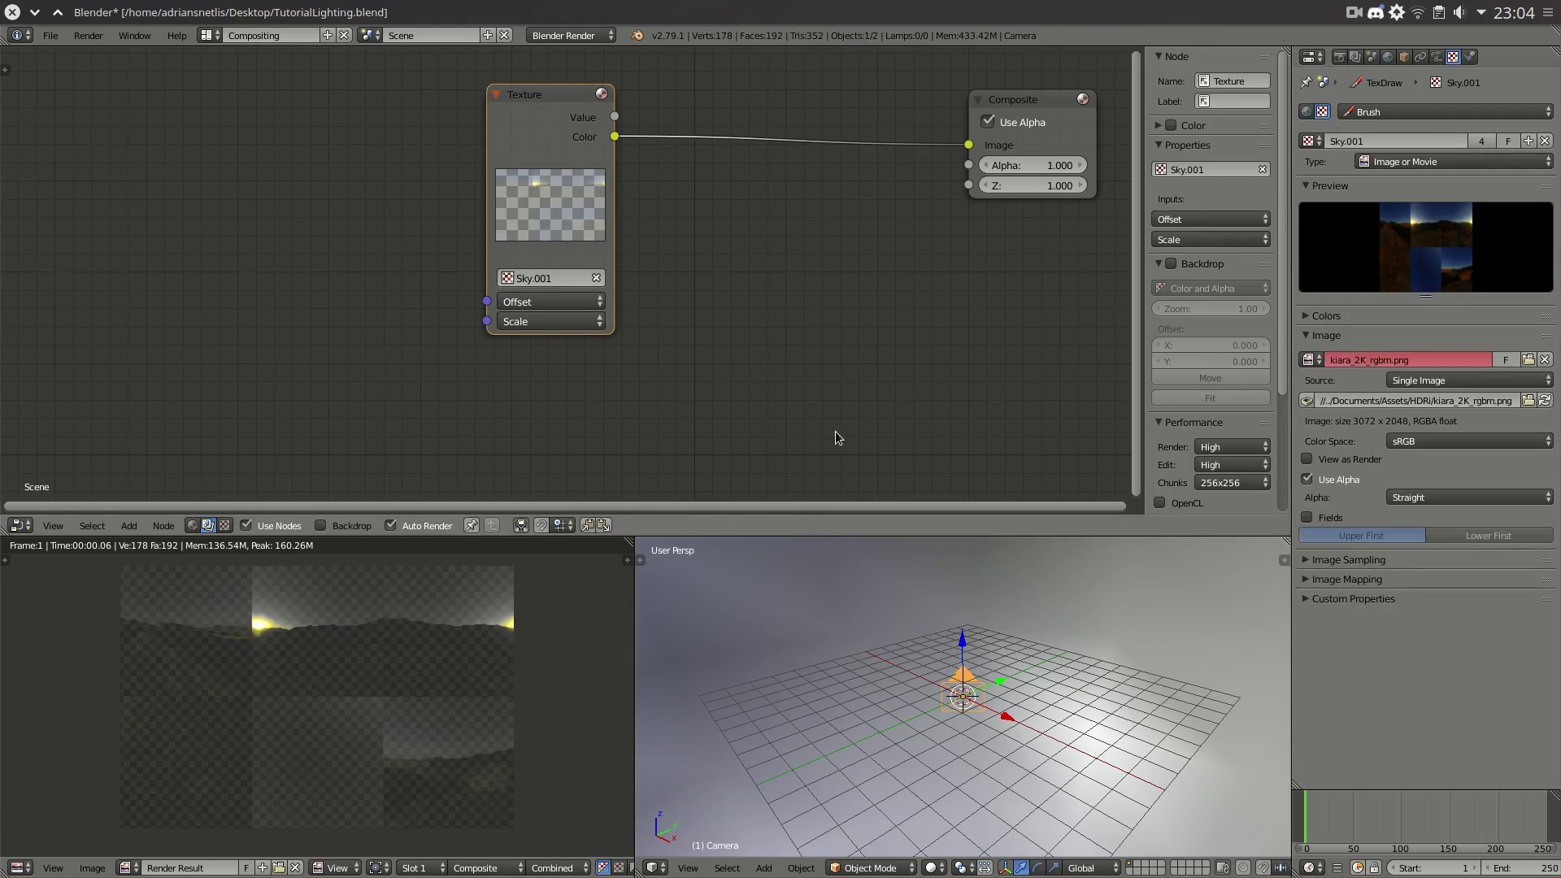
# - Move the Texture node away from the Composite node and try disabling the Composite's Use Alpha, restoring it after the comparison
pyautogui.moveTo(393, 694)
pyautogui.keyDown('ctrl'); pyautogui.mouseDown(button='middle')
pyautogui.moveTo(381, 650)
pyautogui.moveTo(353, 652)
pyautogui.moveTo(408, 685)
pyautogui.mouseUp(button='middle'); pyautogui.keyUp('ctrl')
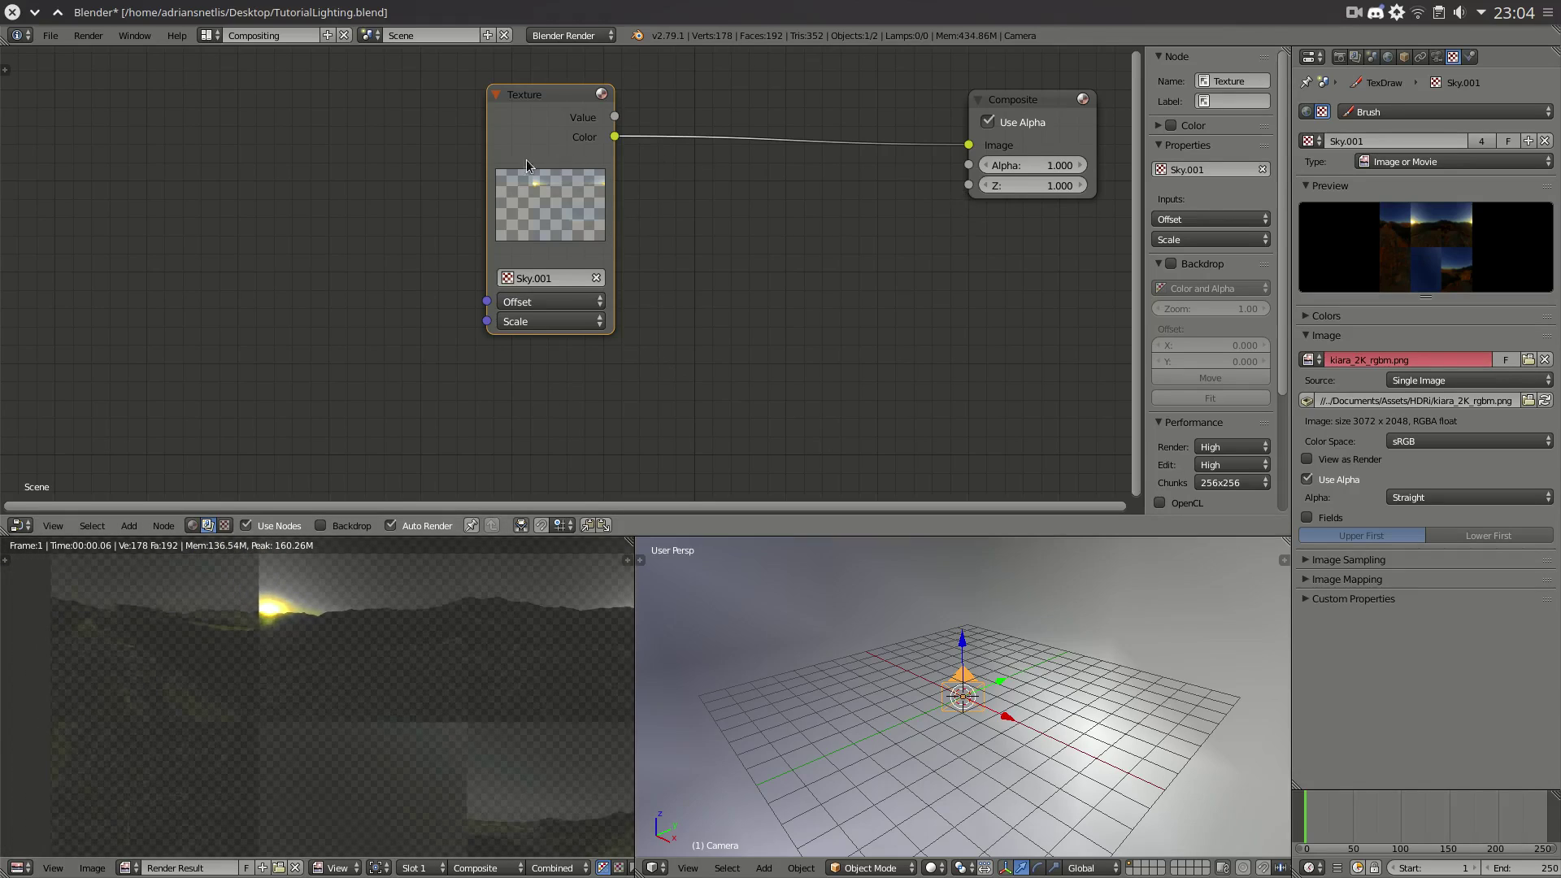
pyautogui.moveTo(539, 165); pyautogui.dragTo(467, 171)
pyautogui.click(1021, 124)
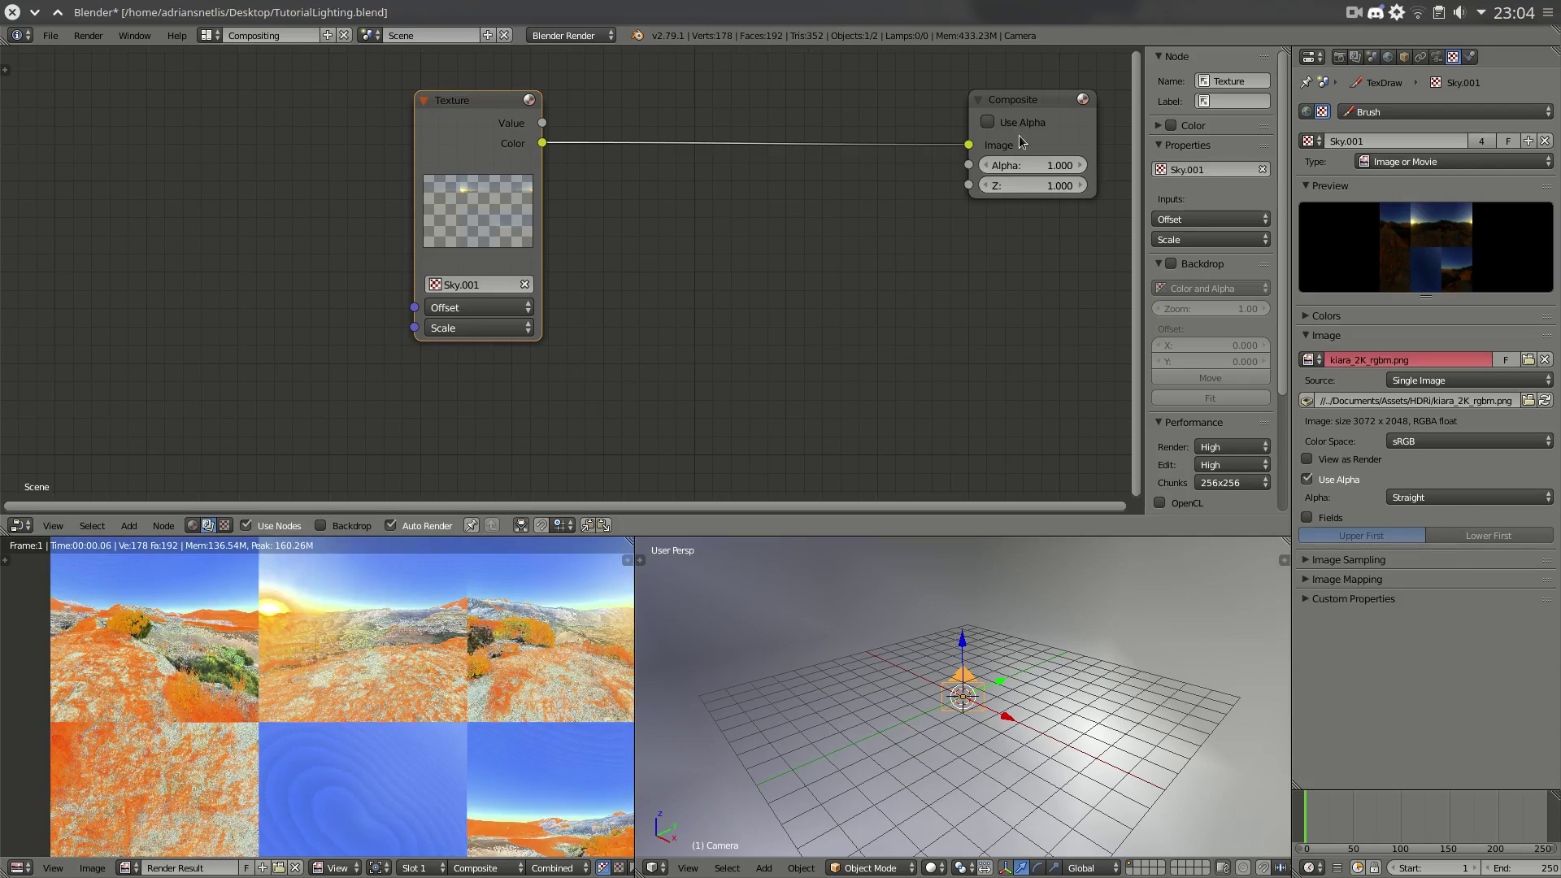
pyautogui.click(1022, 123)
pyautogui.moveTo(449, 660); pyautogui.dragTo(434, 653, button='middle')
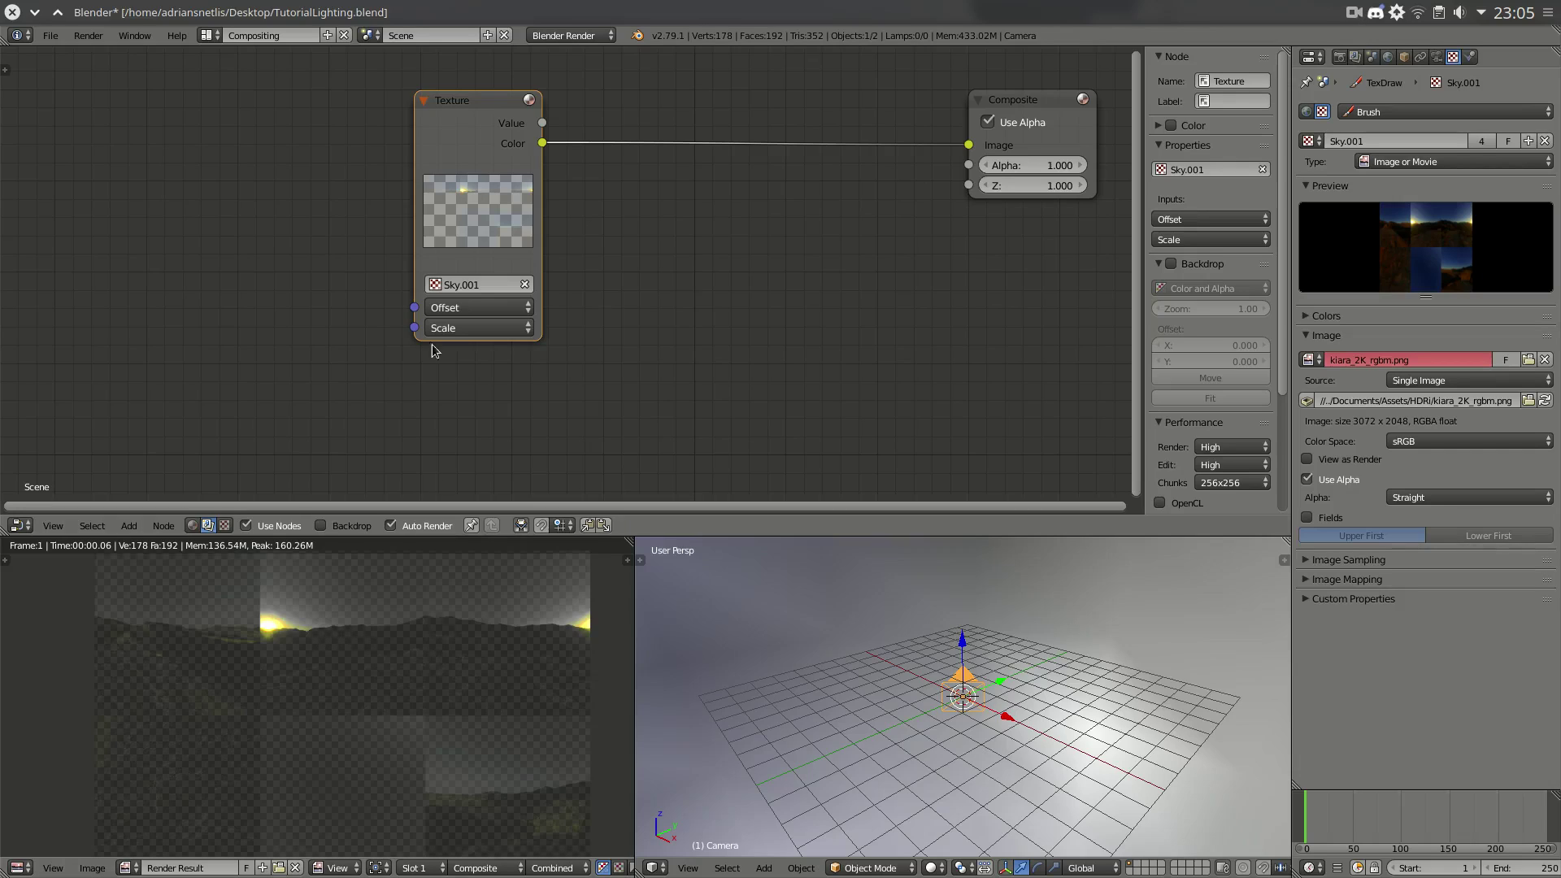
# - Replace the Sky.001 texture's image with kiara_2K.hdr from the HDRi folder
pyautogui.click(1529, 359)
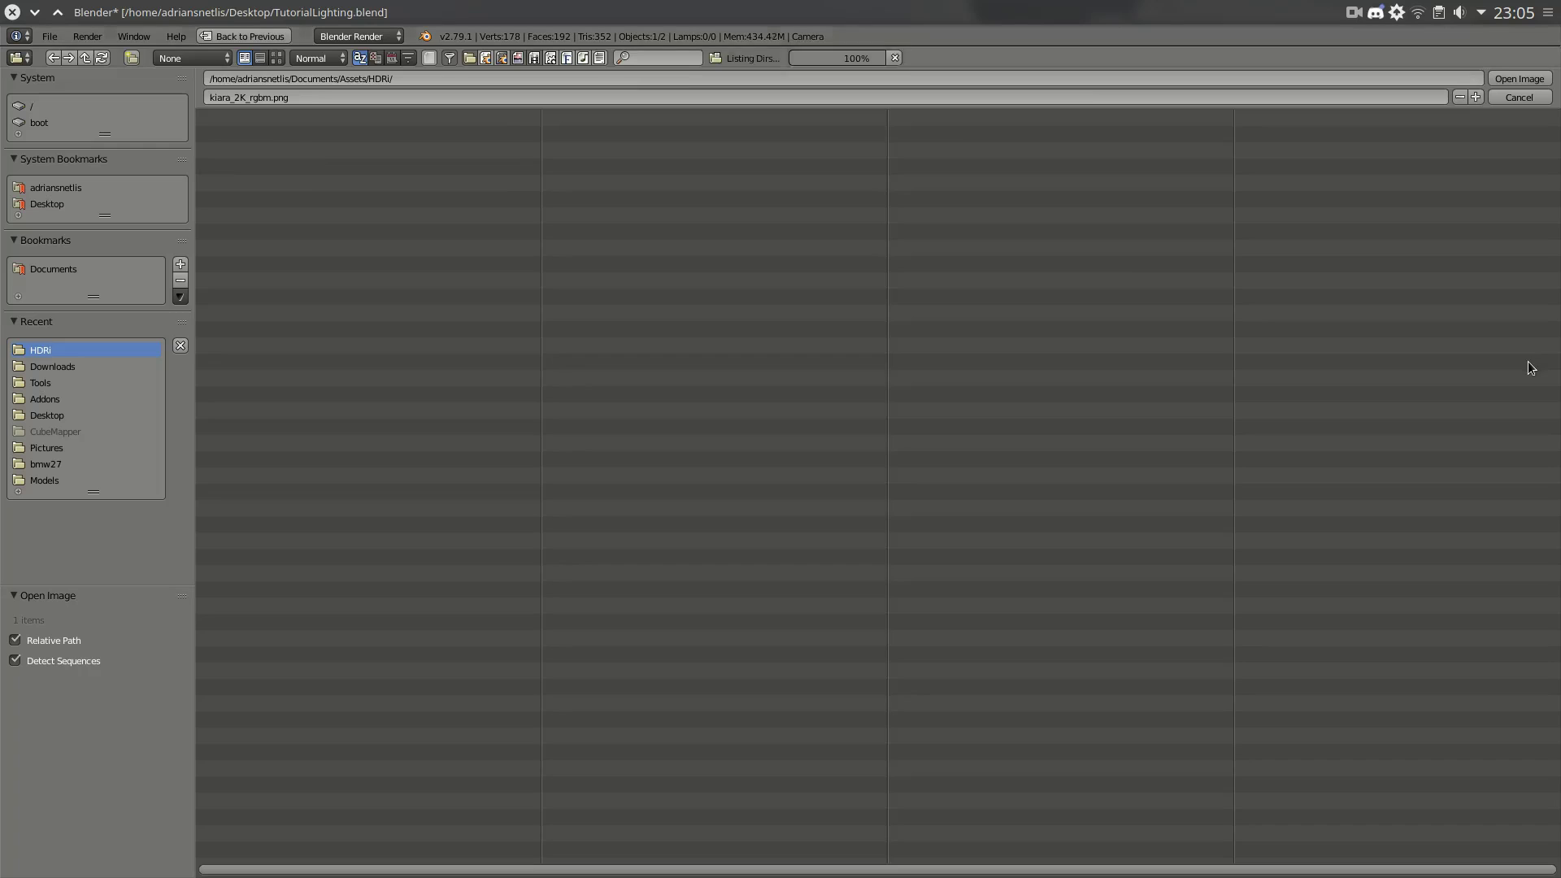
pyautogui.click(276, 58)
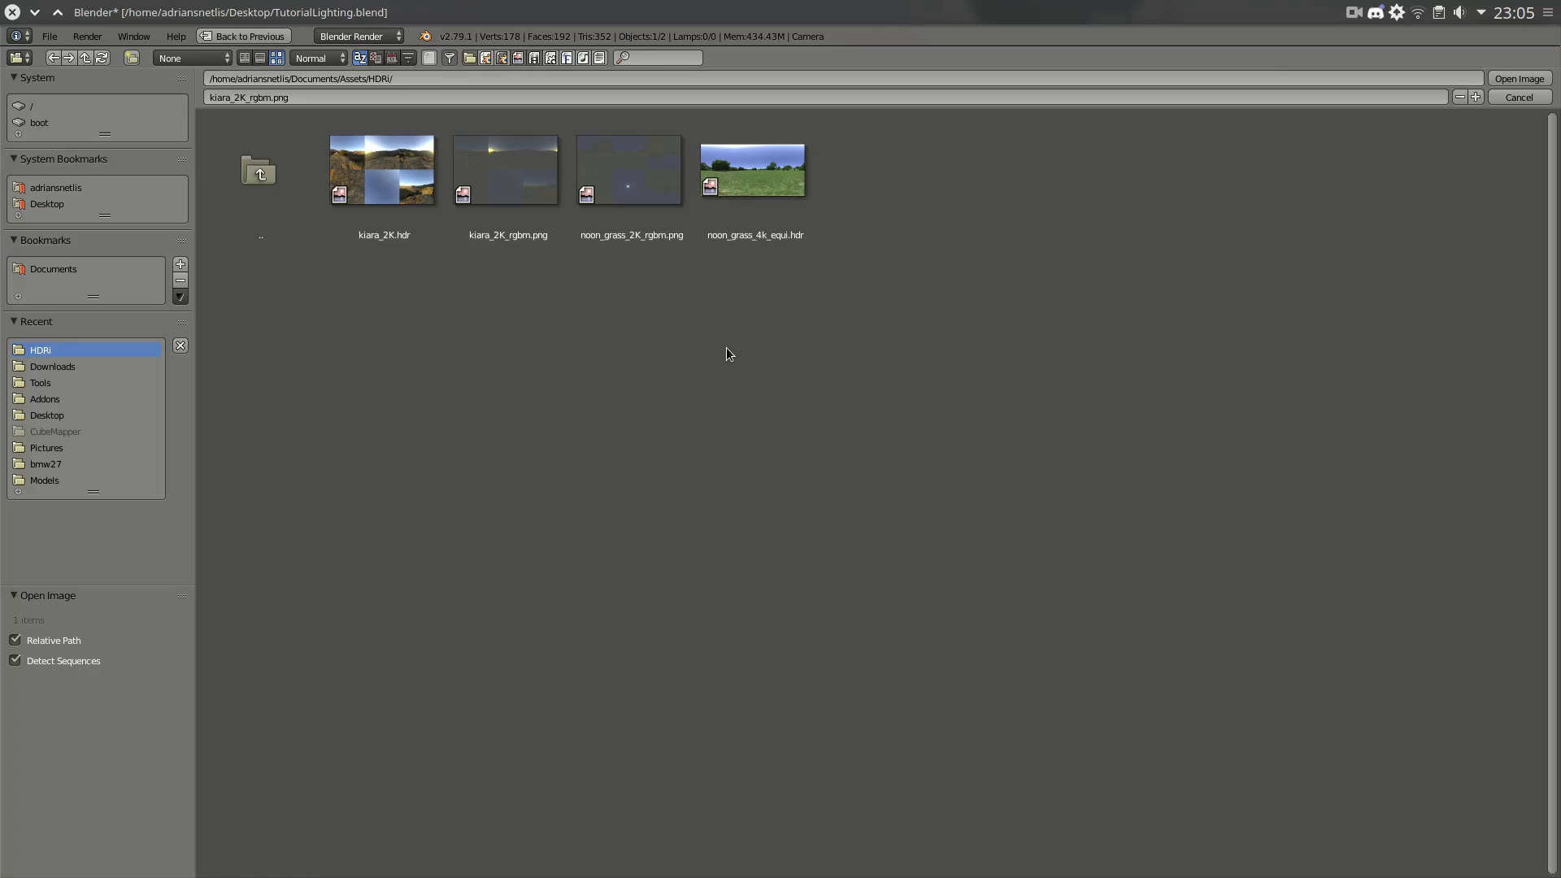
pyautogui.doubleClick(414, 192)
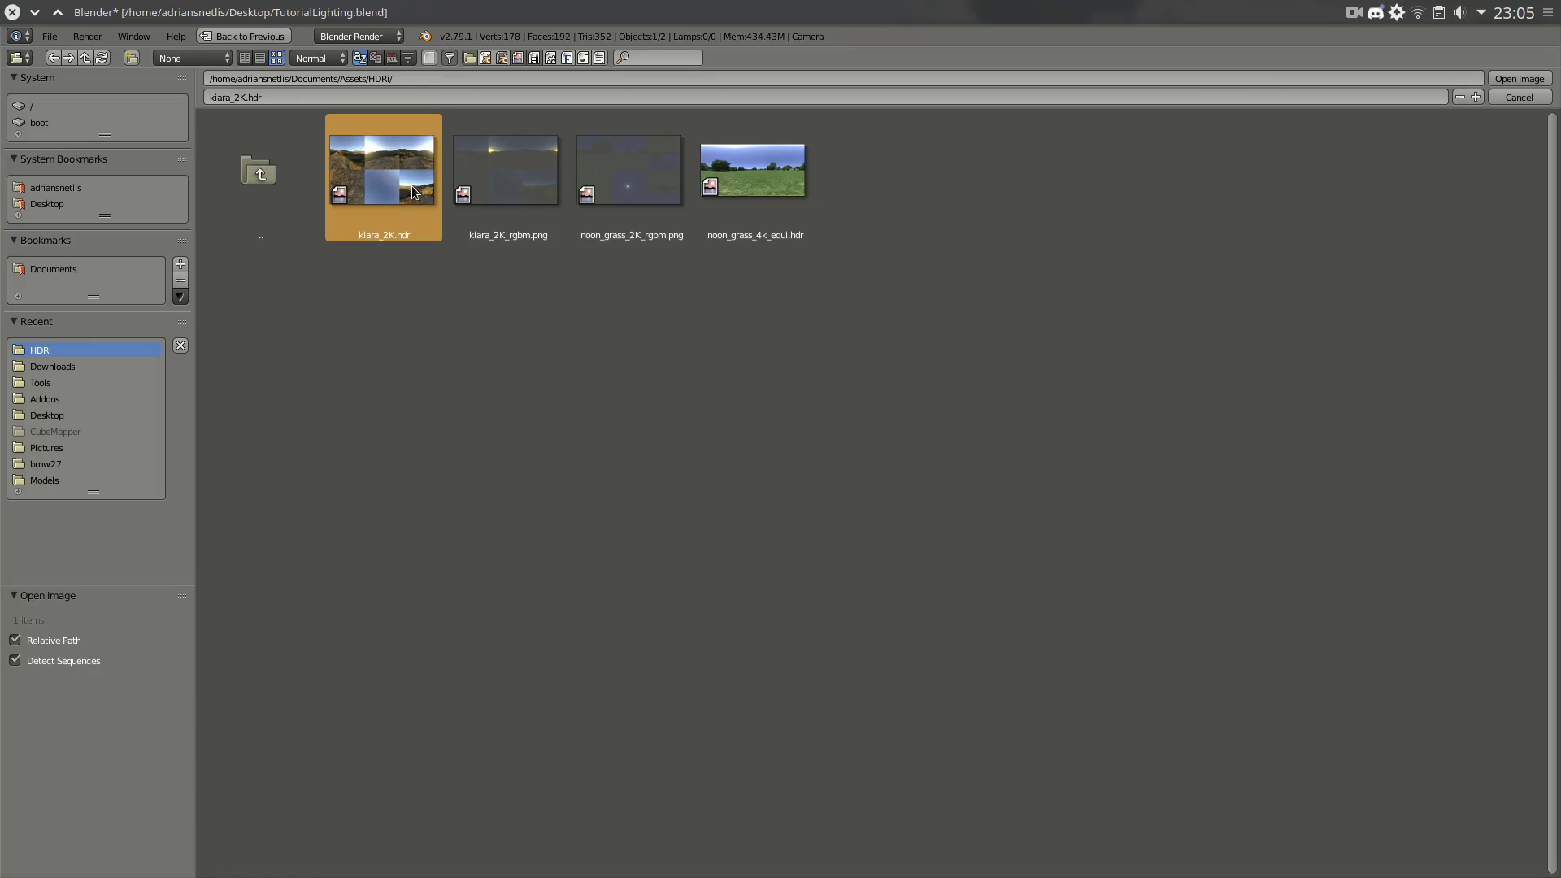
pyautogui.scroll(-1, 291, 635)
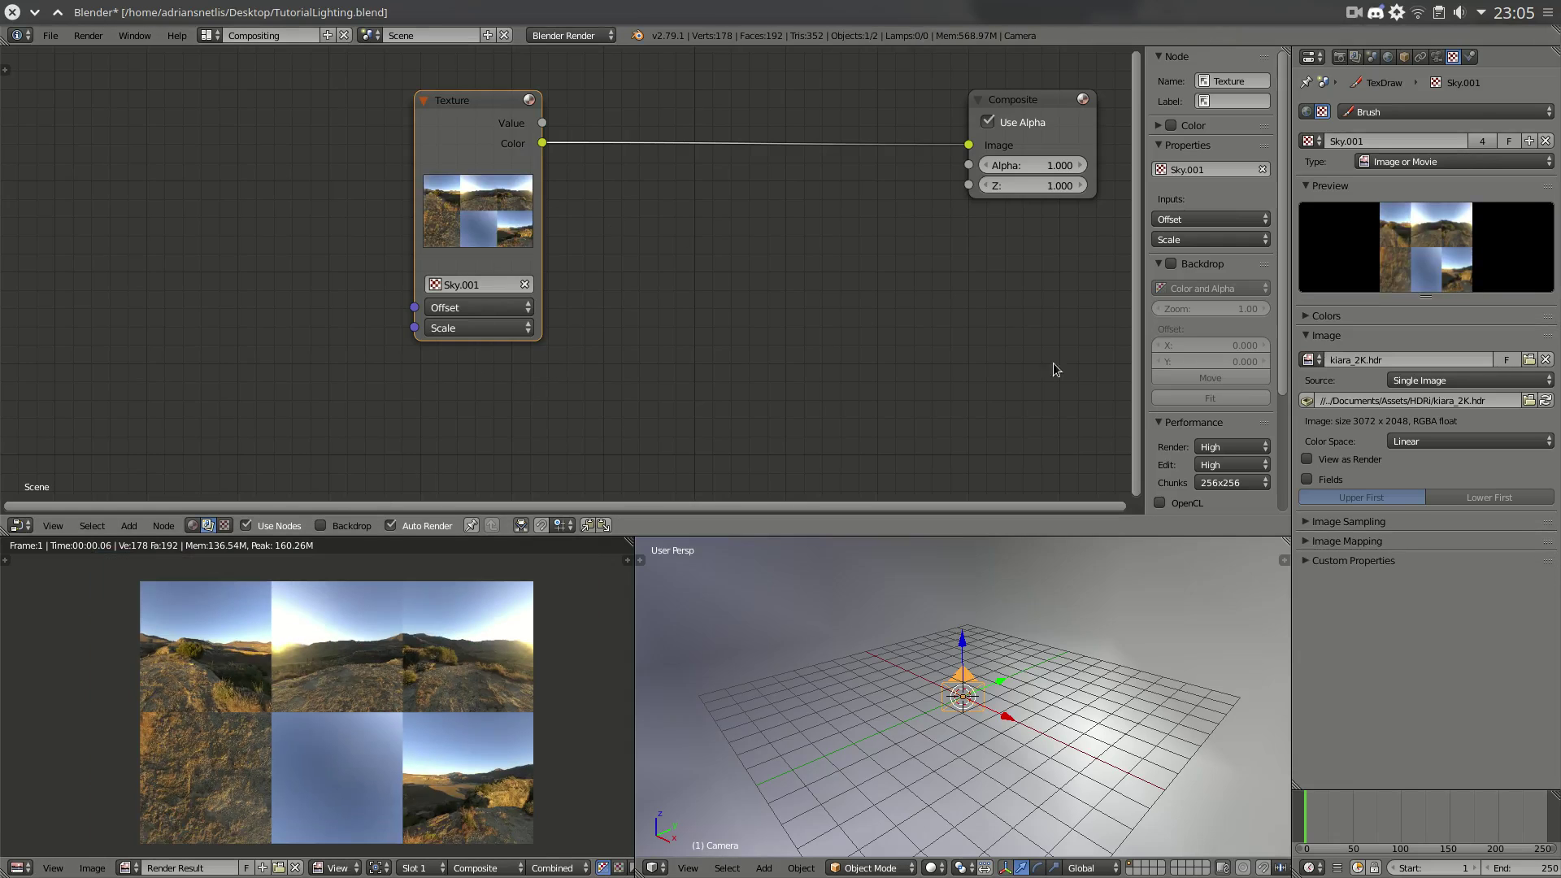
# - Shift the Texture node away from the Composite node and inspect the sun area of the composited image
pyautogui.moveTo(471, 100); pyautogui.dragTo(419, 91)
pyautogui.scroll(4, 225, 648)
pyautogui.moveTo(214, 760); pyautogui.dragTo(377, 690, button='middle')
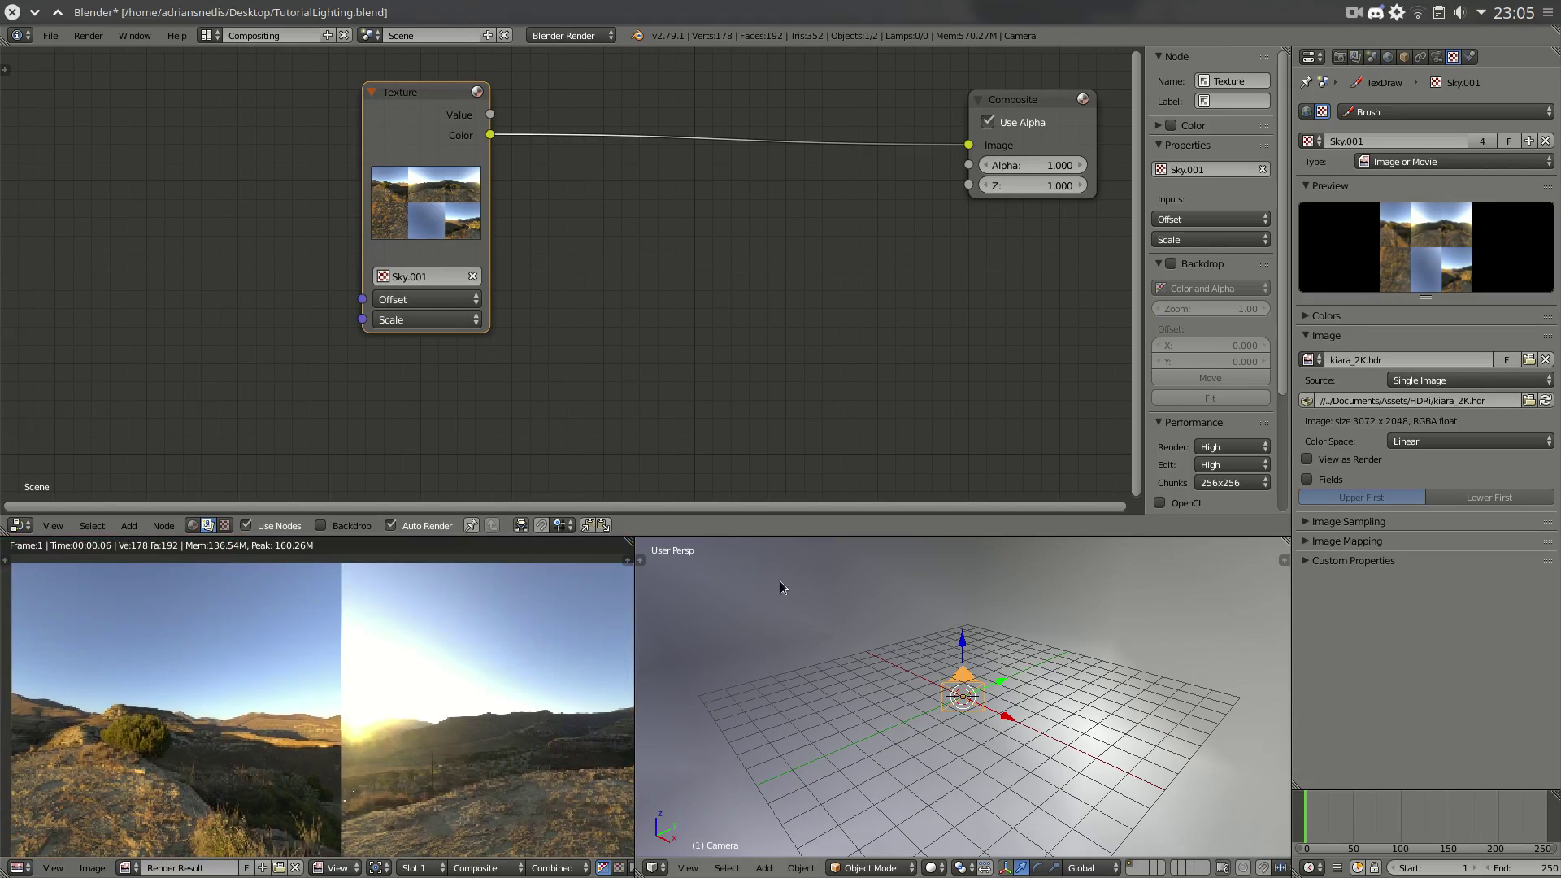
pyautogui.scroll(-2, 195, 667)
pyautogui.moveTo(195, 666); pyautogui.dragTo(273, 707, button='middle')
pyautogui.scroll(2, 261, 688)
# - Insert a Mix node between the Texture and Composite nodes and set its blend mode to Multiply
pyautogui.hotkey('shift', 'a')
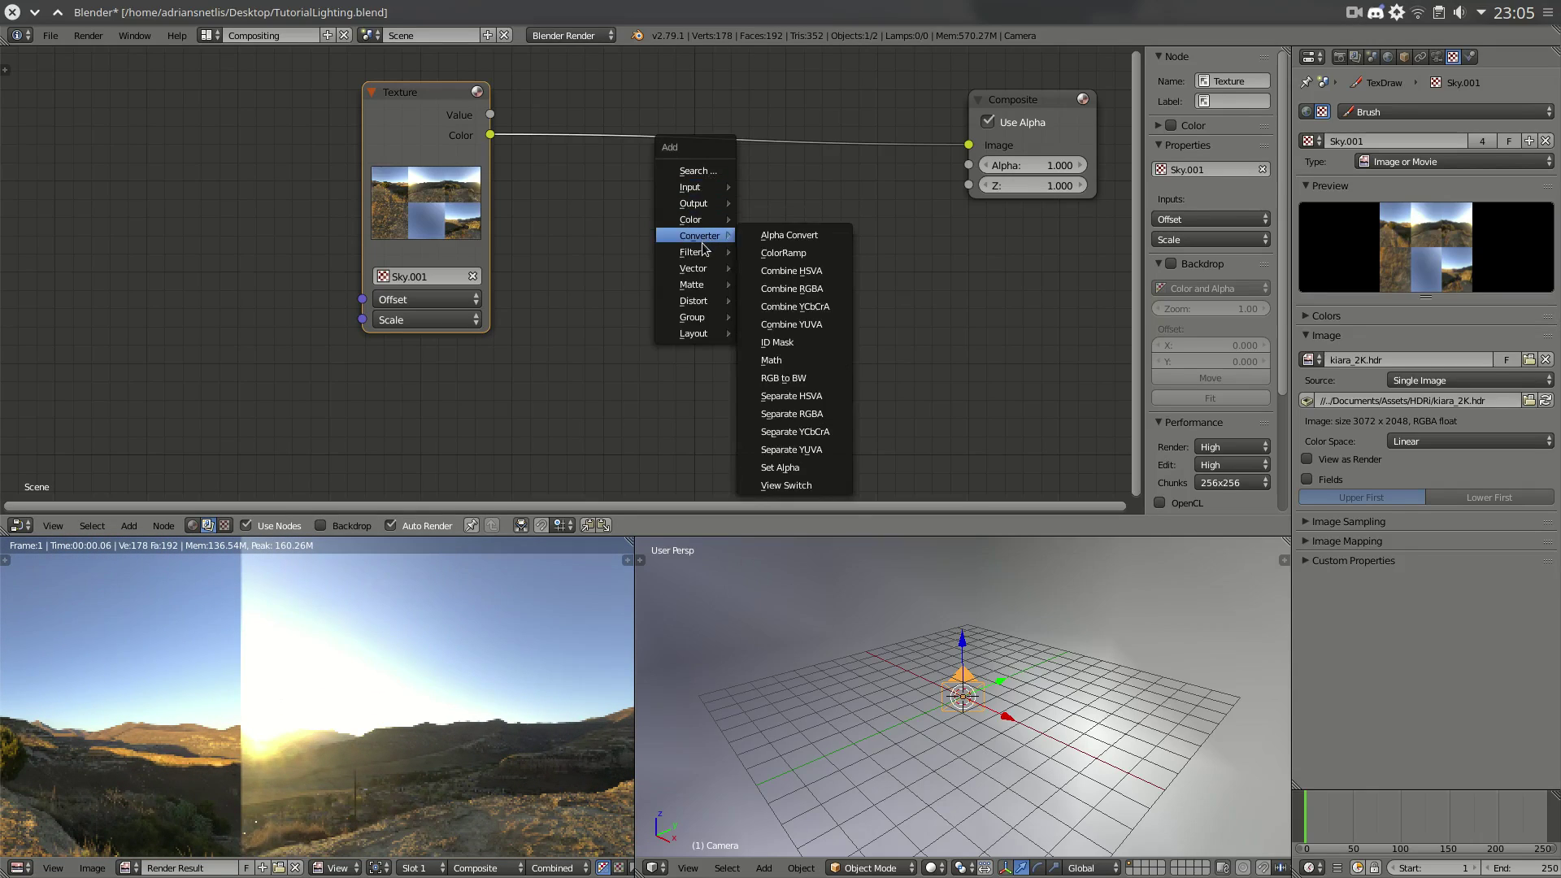
pyautogui.moveTo(690, 225)
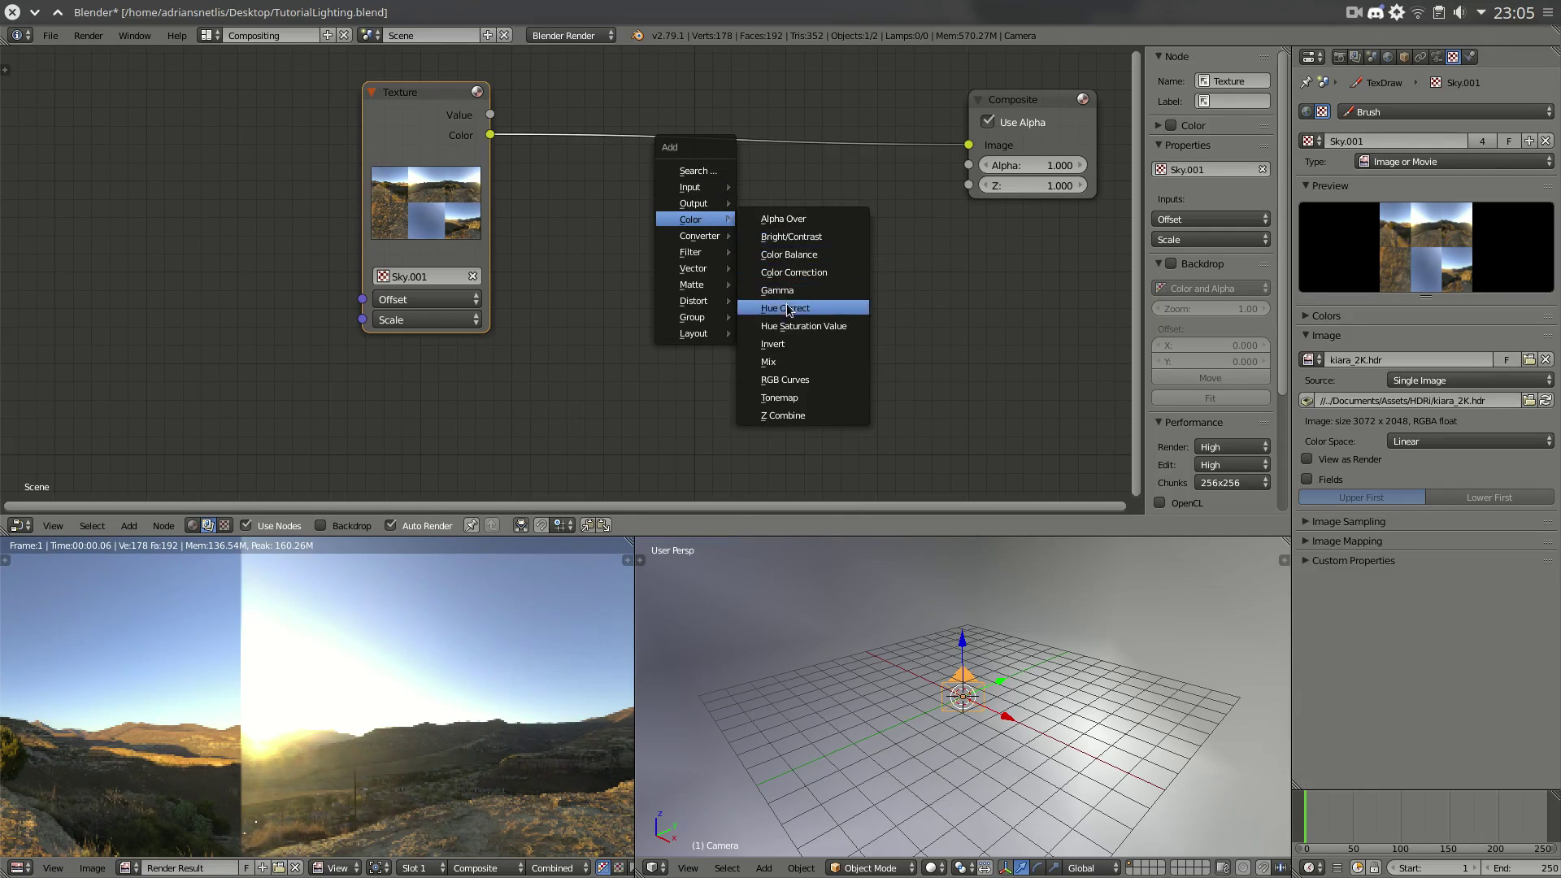
pyautogui.click(792, 370)
pyautogui.click(701, 104)
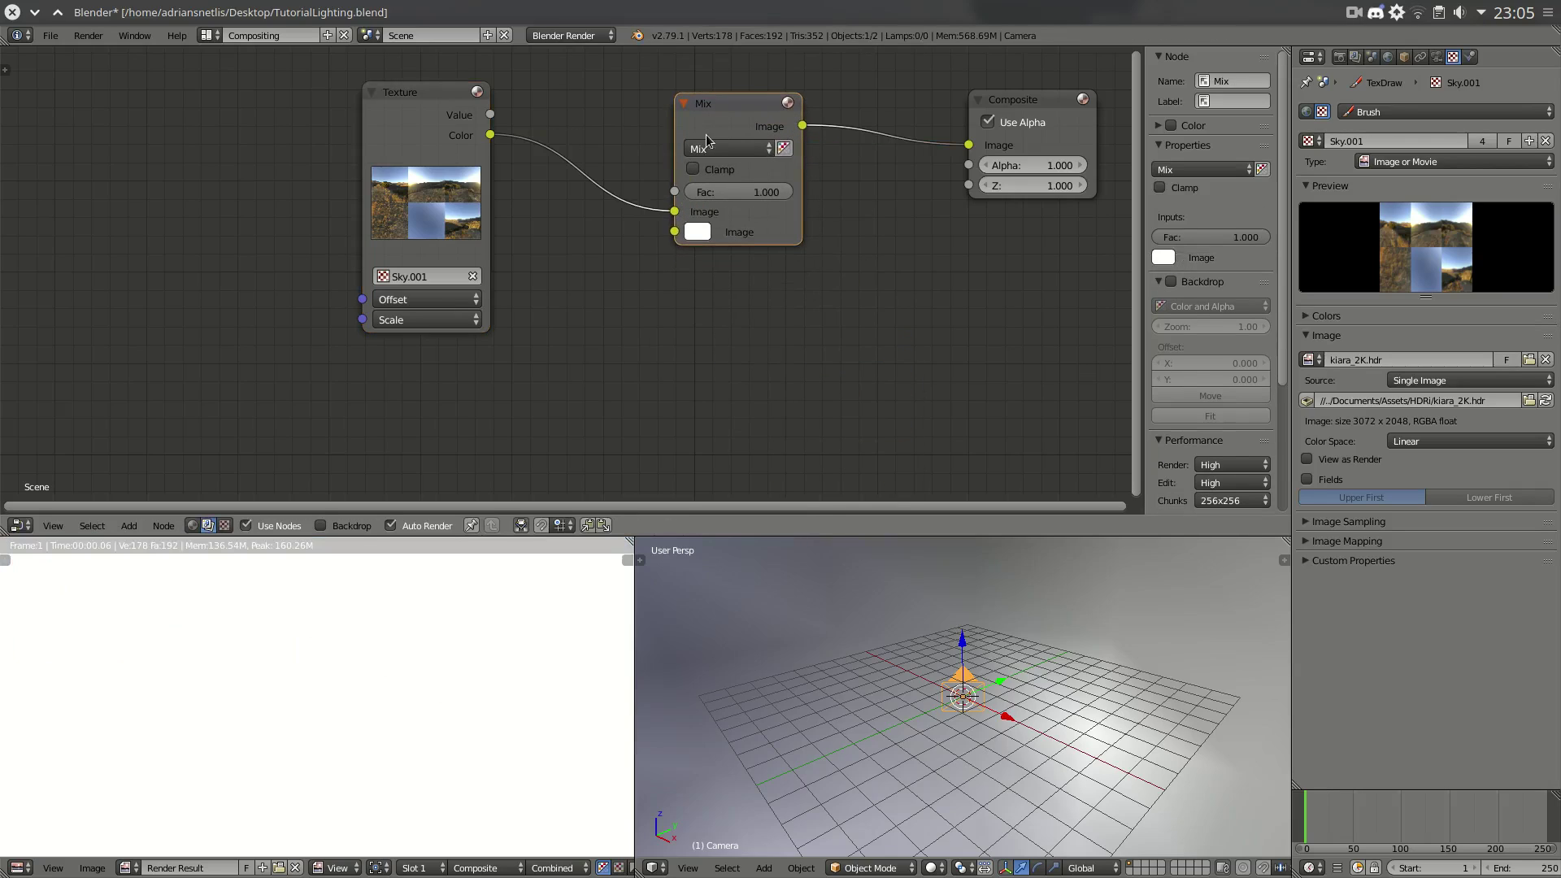
pyautogui.click(727, 149)
pyautogui.click(730, 211)
pyautogui.click(698, 233)
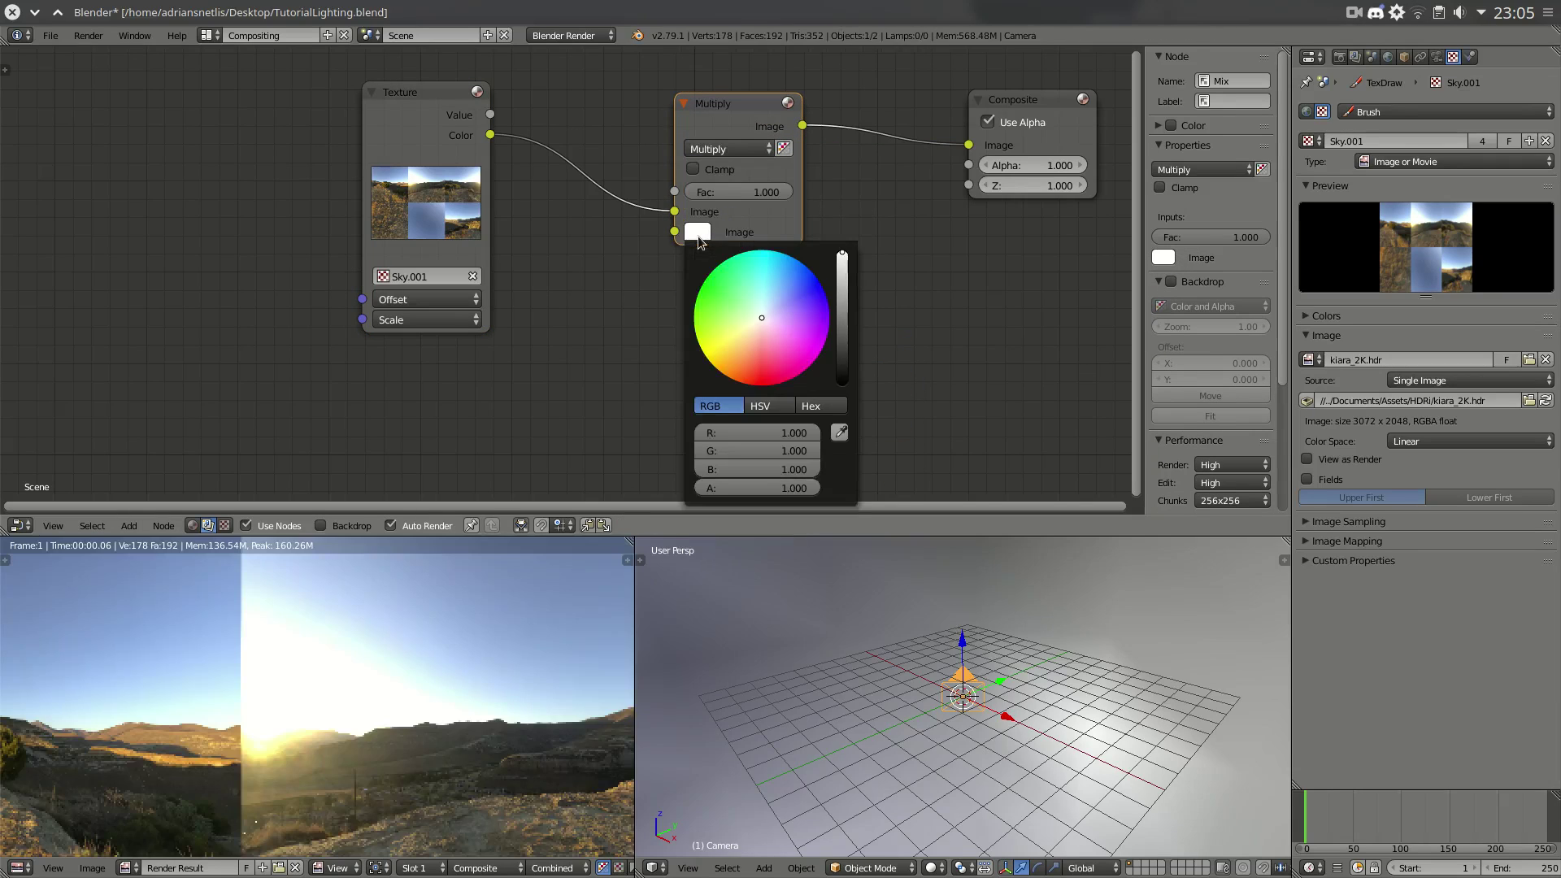
pyautogui.click(797, 436)
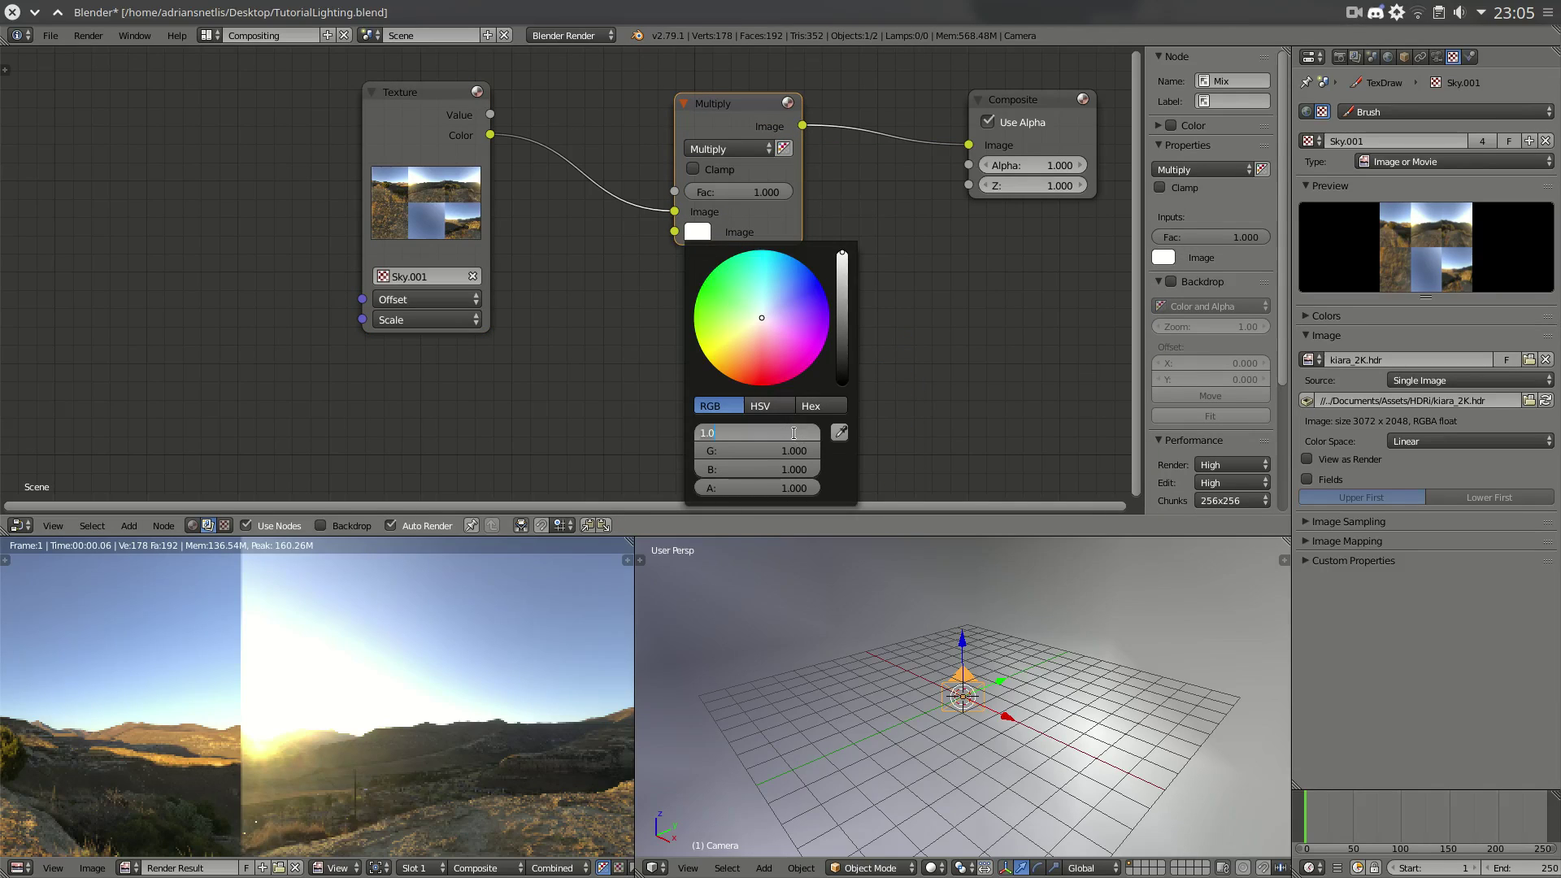
pyautogui.press('Escape')
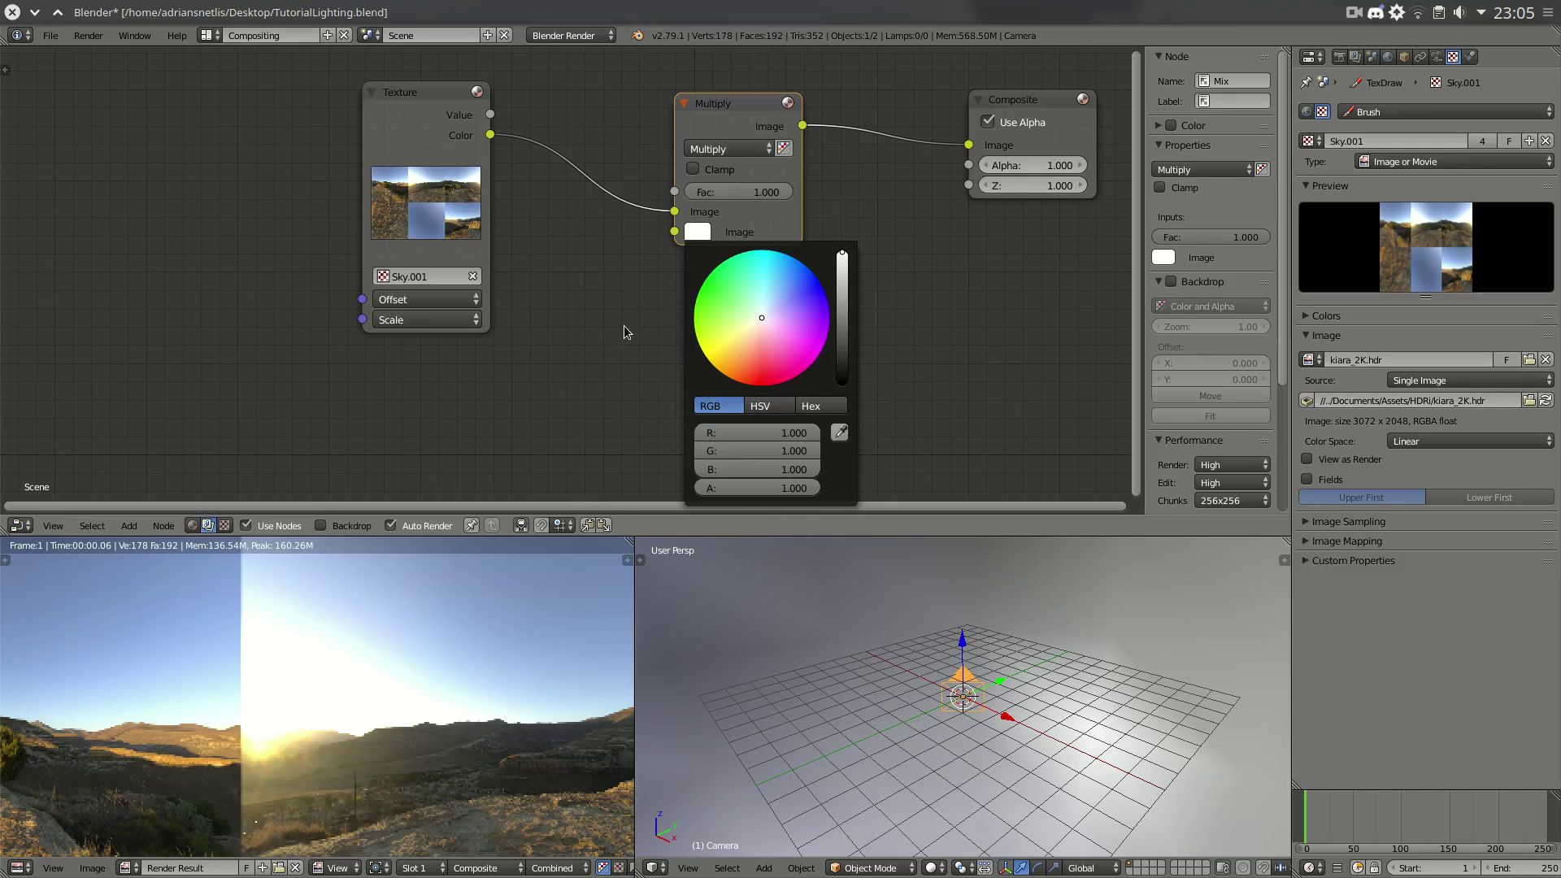
# - Add a Value node, link it to the Multiply node's second Image input and set it to 0.01
pyautogui.hotkey('shift', 'a')
pyautogui.moveTo(610, 291)
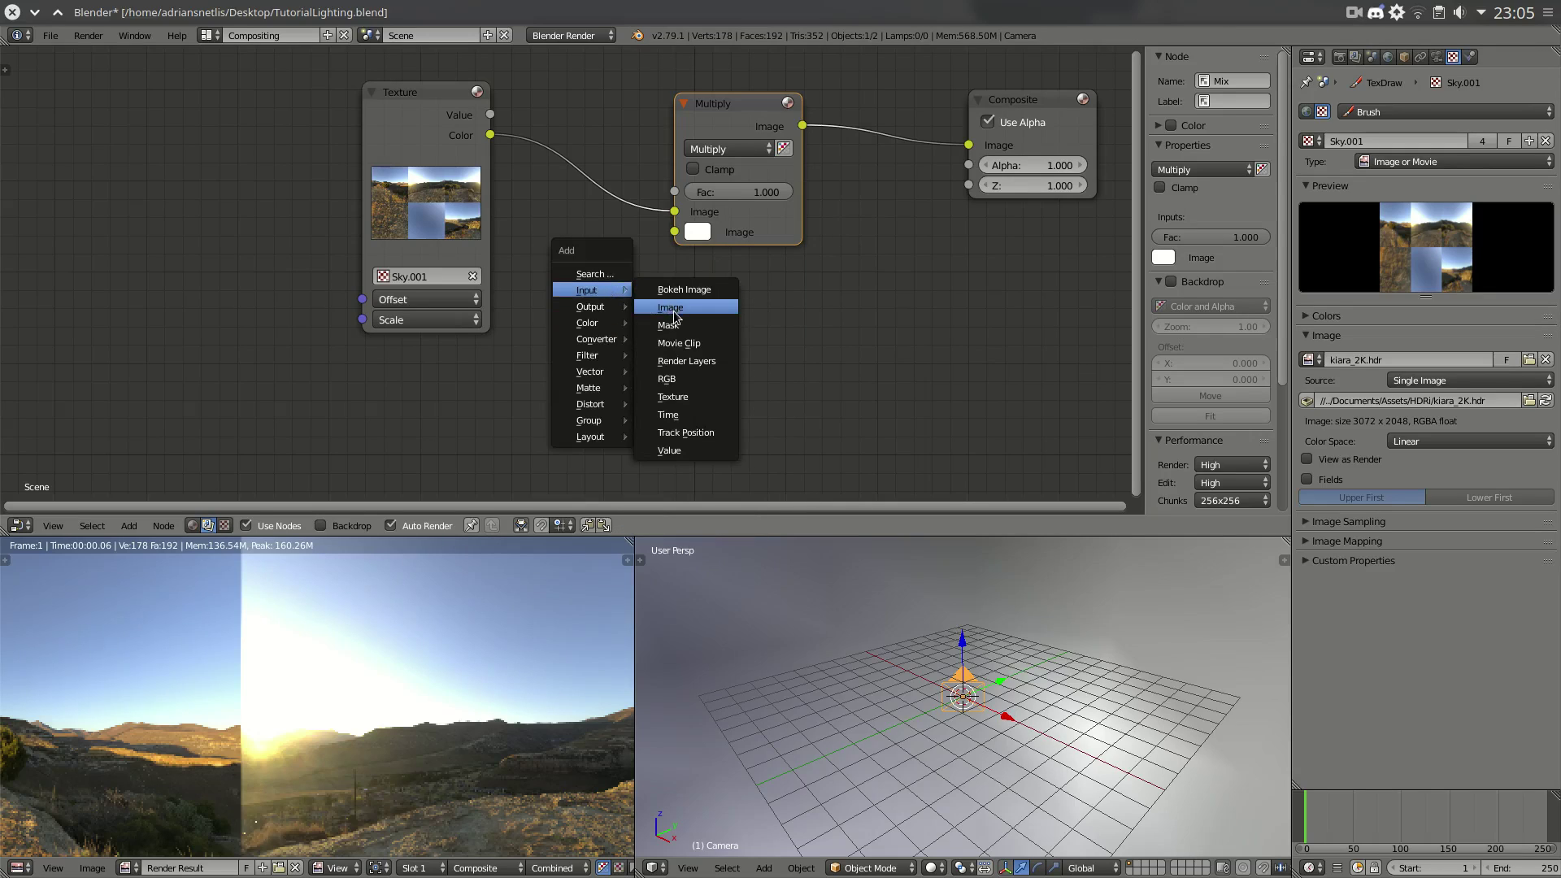
pyautogui.click(669, 451)
pyautogui.moveTo(667, 307); pyautogui.dragTo(675, 234)
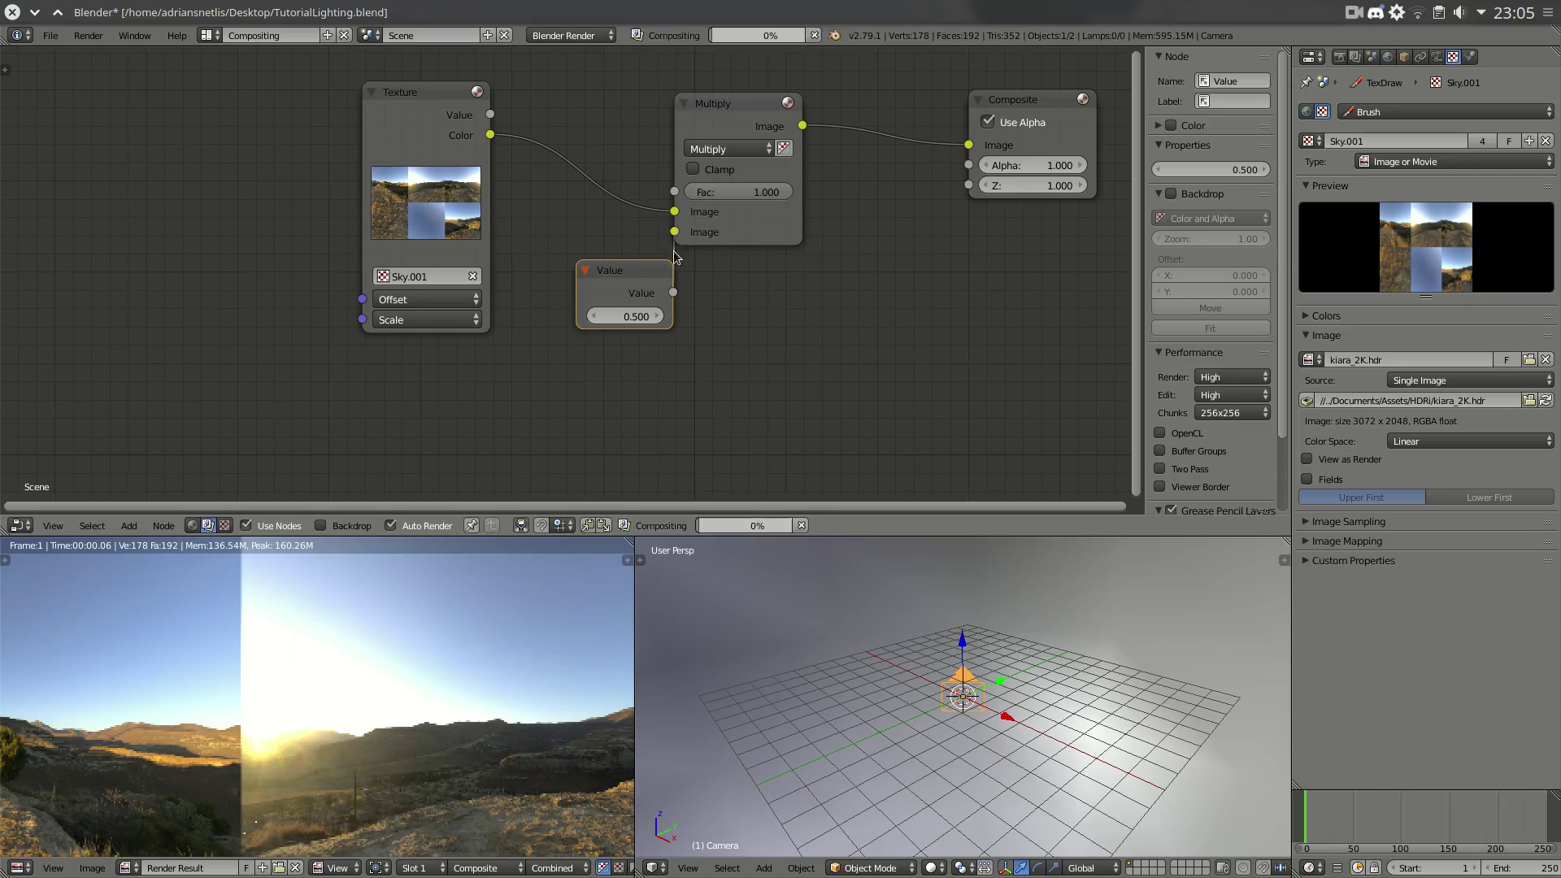
pyautogui.click(634, 316)
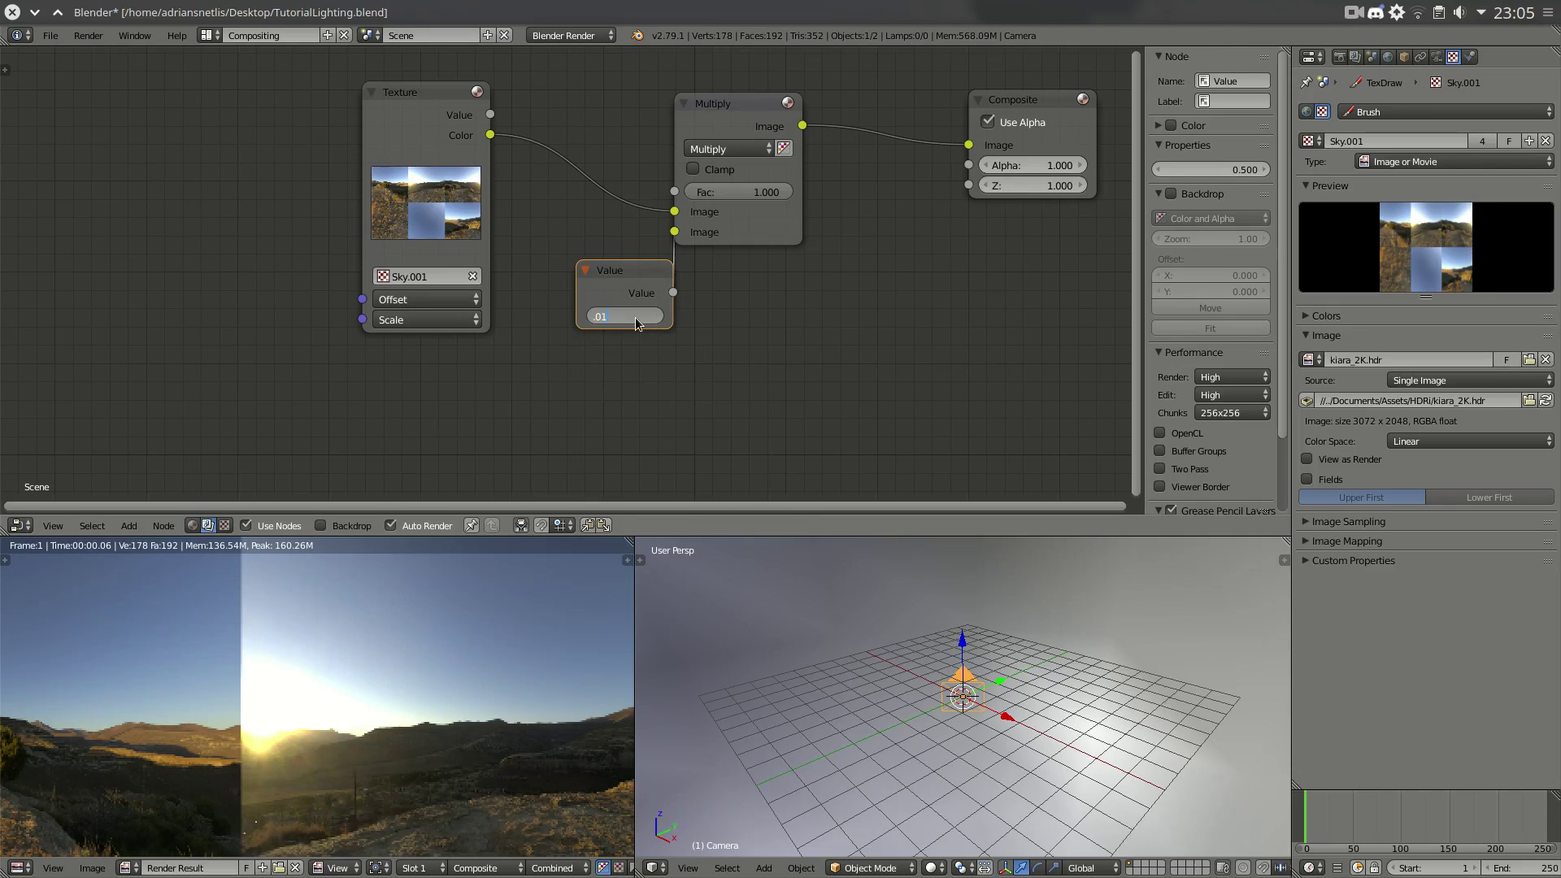
pyautogui.press('Return')
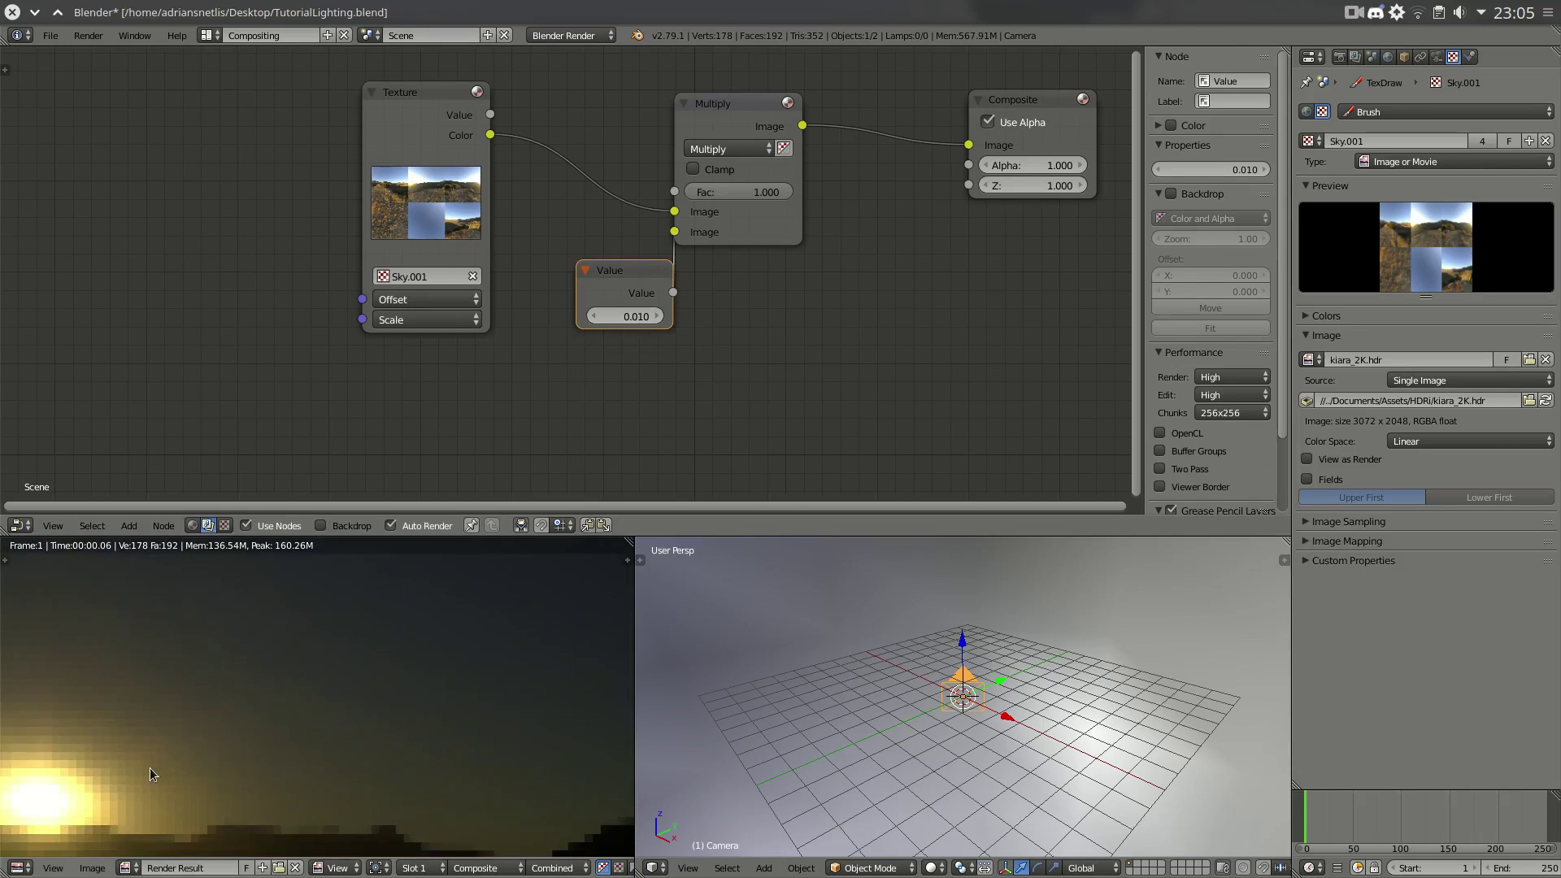
pyautogui.moveTo(150, 767); pyautogui.dragTo(447, 662, button='middle')
pyautogui.moveTo(320, 657)
pyautogui.mouseDown()
pyautogui.moveTo(319, 642)
pyautogui.moveTo(347, 647)
pyautogui.moveTo(311, 647)
pyautogui.moveTo(323, 645)
pyautogui.mouseUp()
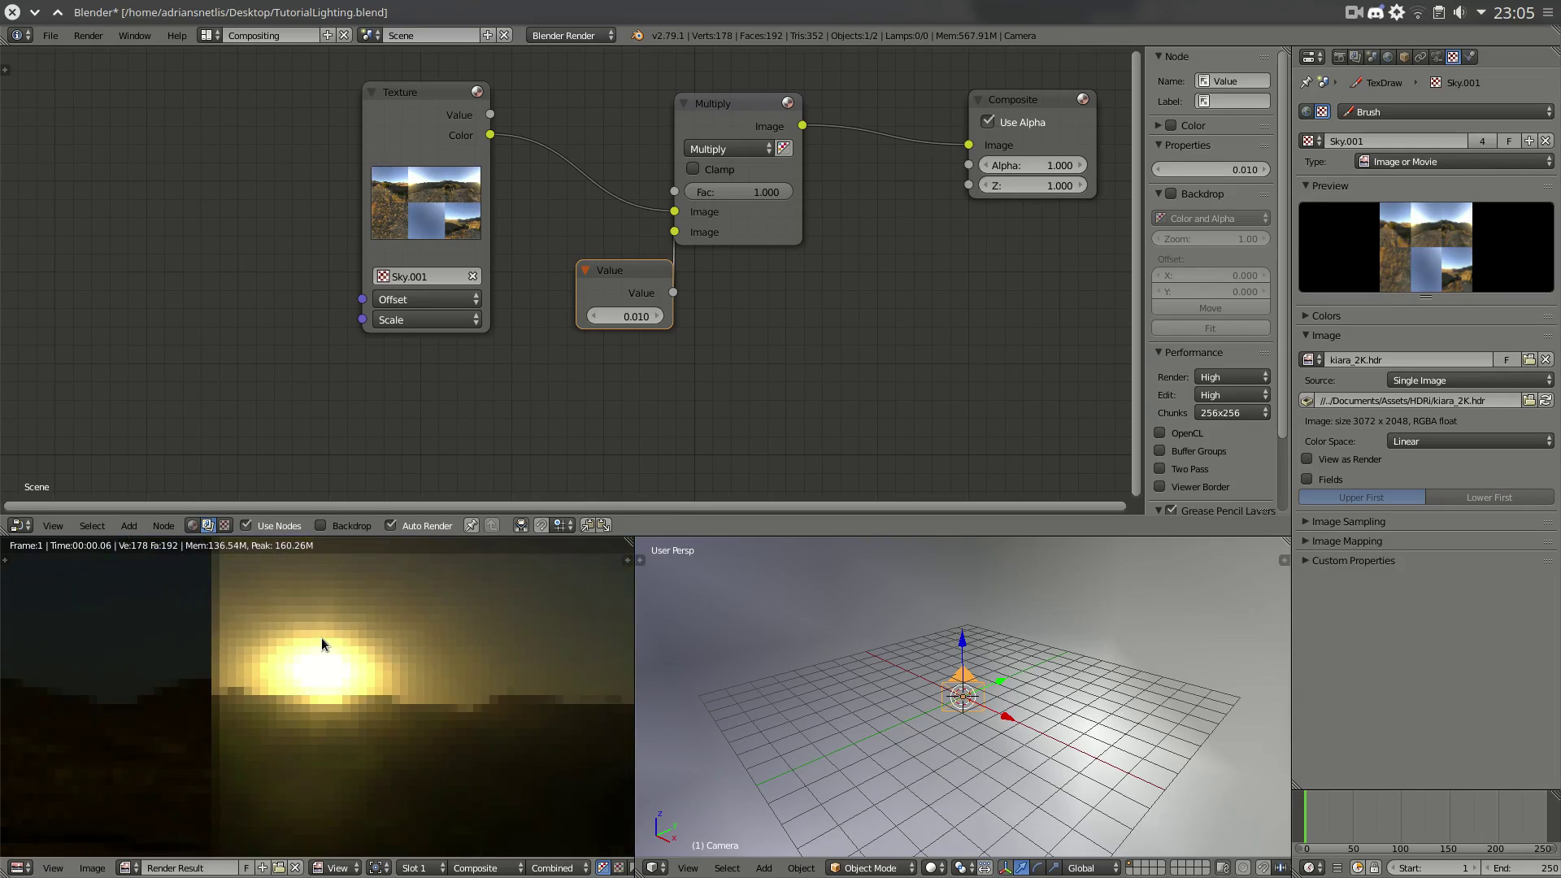
# - Add an unconnected Mix node in the empty area before the Texture node
pyautogui.hotkey('shift', 'a')
pyautogui.moveTo(756, 356)
pyautogui.click(851, 499)
pyautogui.click(116, 266)
pyautogui.moveTo(405, 396); pyautogui.dragTo(794, 352, button='middle')
pyautogui.moveTo(680, 270); pyautogui.dragTo(648, 242)
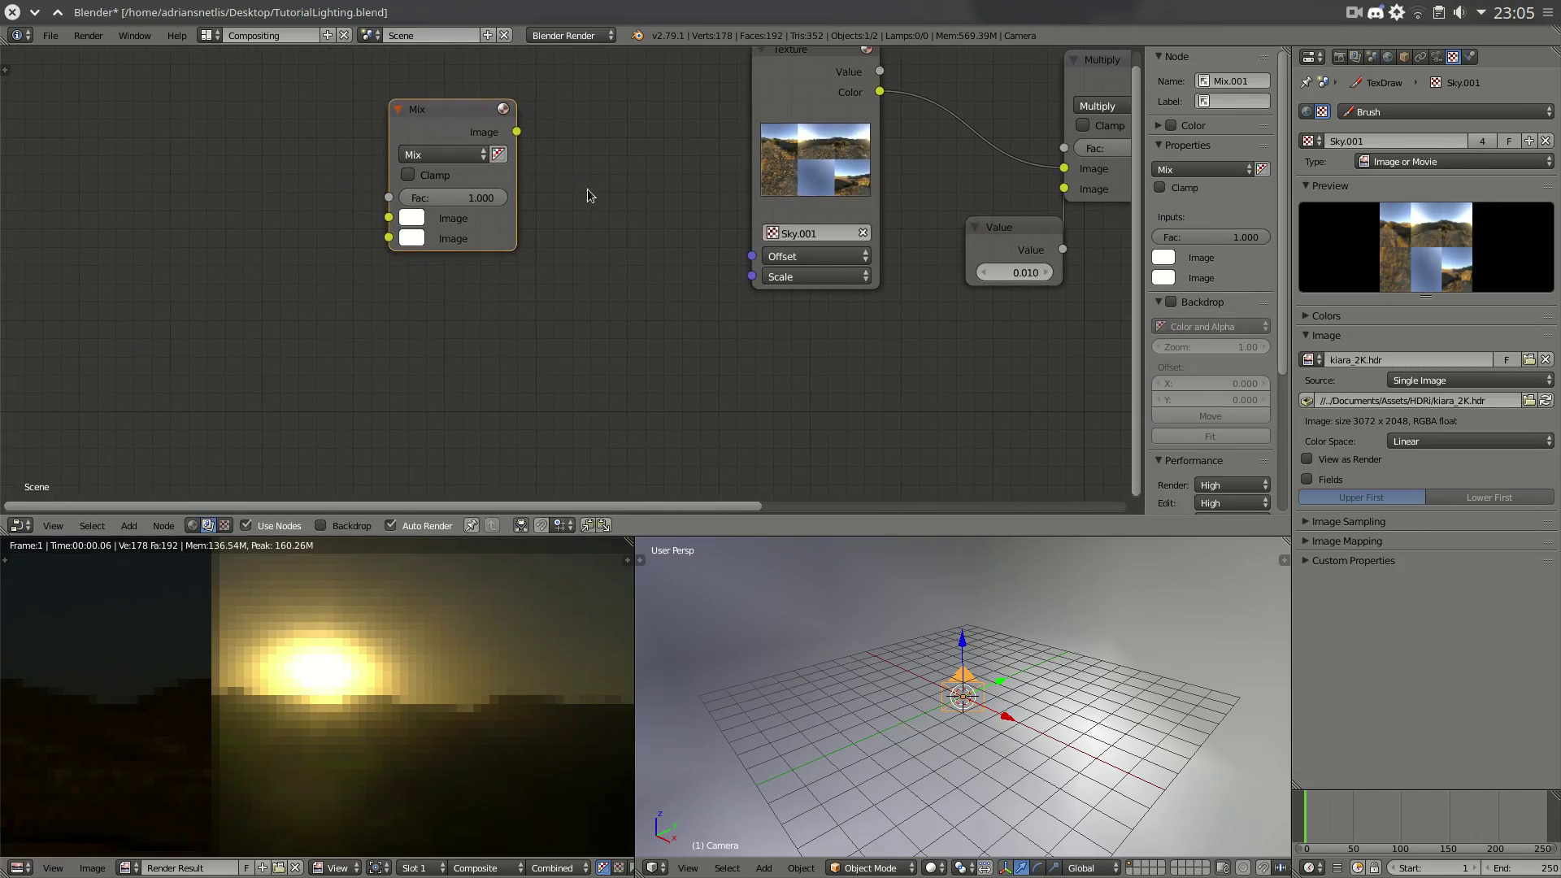
# - Duplicate the unconnected Mix node twice, stacking the copies below it in a column
pyautogui.hotkey('shift', 'd')
pyautogui.click(583, 401)
pyautogui.moveTo(582, 361); pyautogui.dragTo(600, 291, button='middle')
pyautogui.hotkey('shift', 'd')
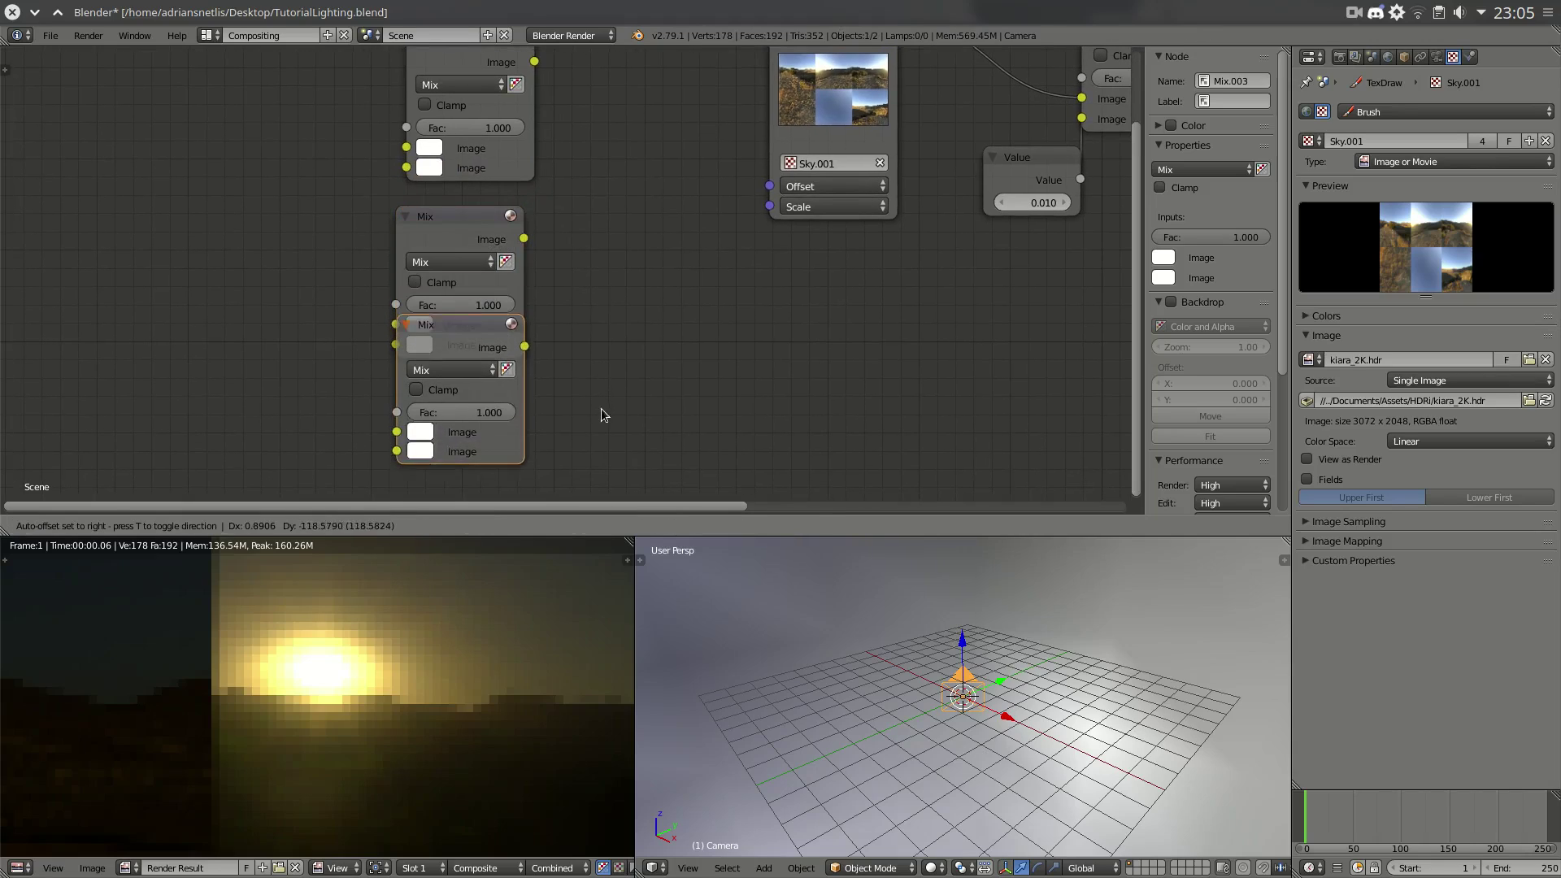
pyautogui.click(603, 467)
# - Set the Fac of all three stacked Mix nodes to 0.5
pyautogui.click(484, 128)
pyautogui.write('0.5')
pyautogui.press('Return')
pyautogui.click(483, 298)
pyautogui.write('0.5')
pyautogui.press('Return')
pyautogui.click(506, 478)
pyautogui.write('0.5')
pyautogui.press('Return')
# - Duplicate the 0.5 Mix node three more times, placing two in a second column and one beyond them
pyautogui.hotkey('shift', 'd')
pyautogui.click(745, 286)
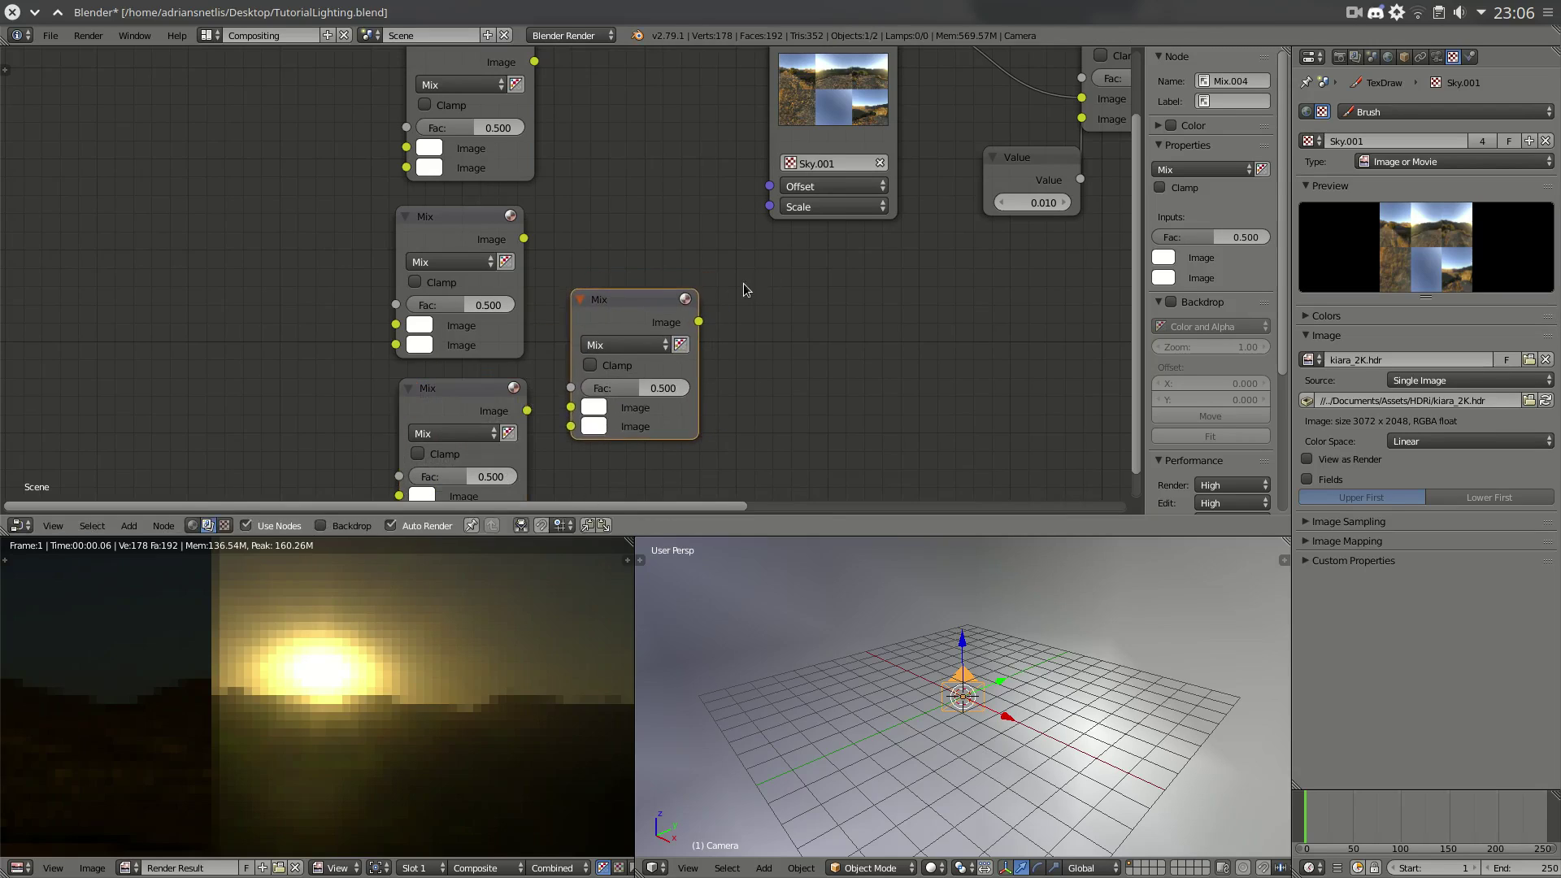
pyautogui.hotkey('shift', 'd')
pyautogui.click(716, 74)
pyautogui.hotkey('shift', 'd')
pyautogui.click(926, 241)
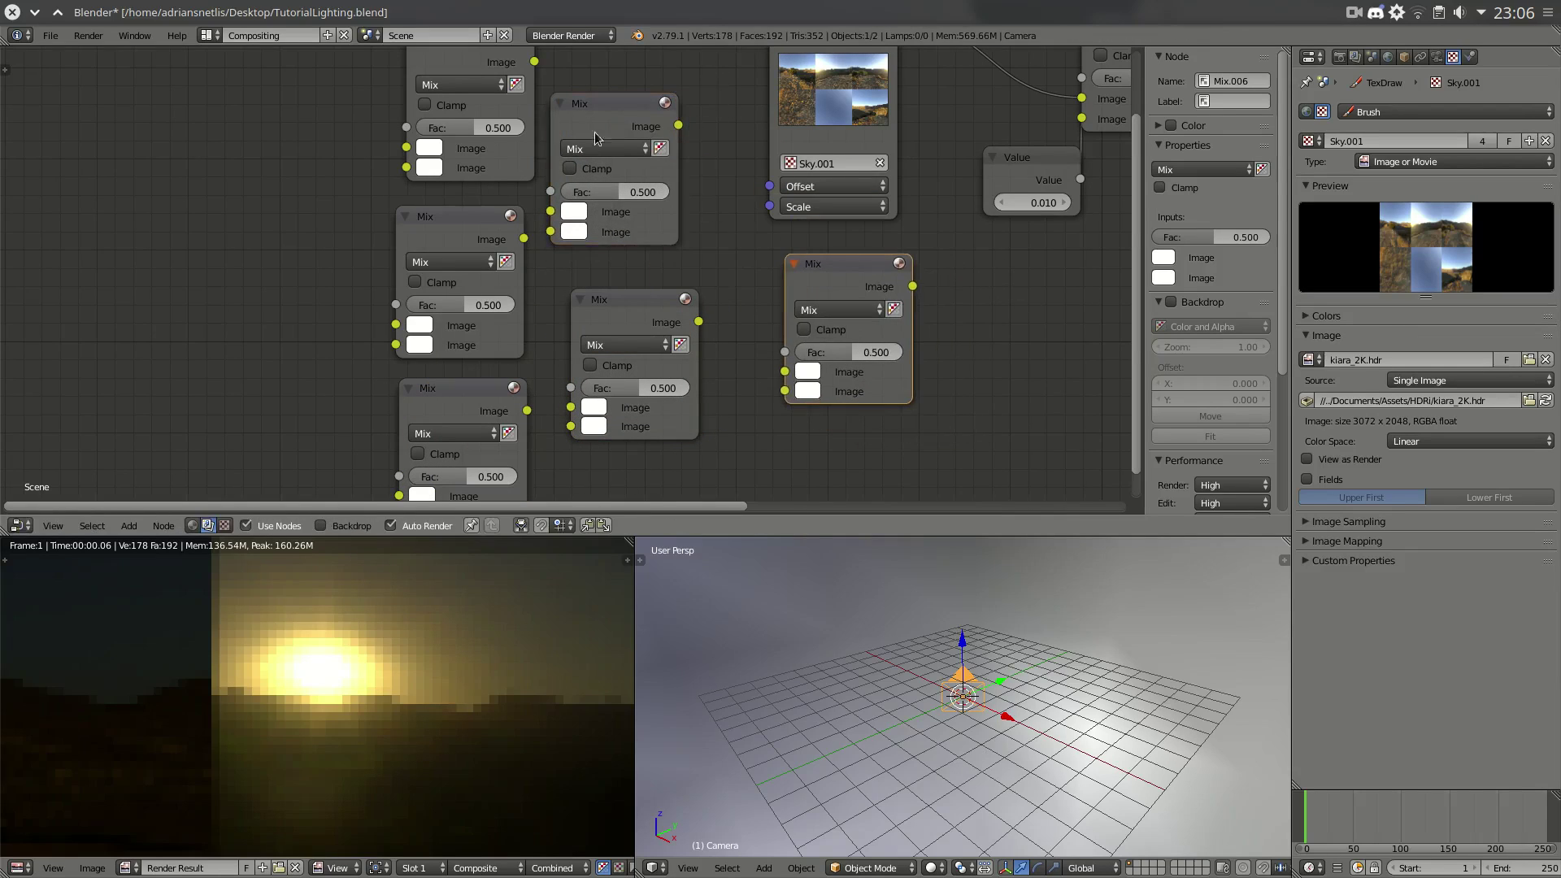
# - Link the top and middle first-column Mix outputs to the two Image inputs of the upper second-column Mix node
pyautogui.moveTo(535, 61); pyautogui.dragTo(550, 212)
pyautogui.press('g')
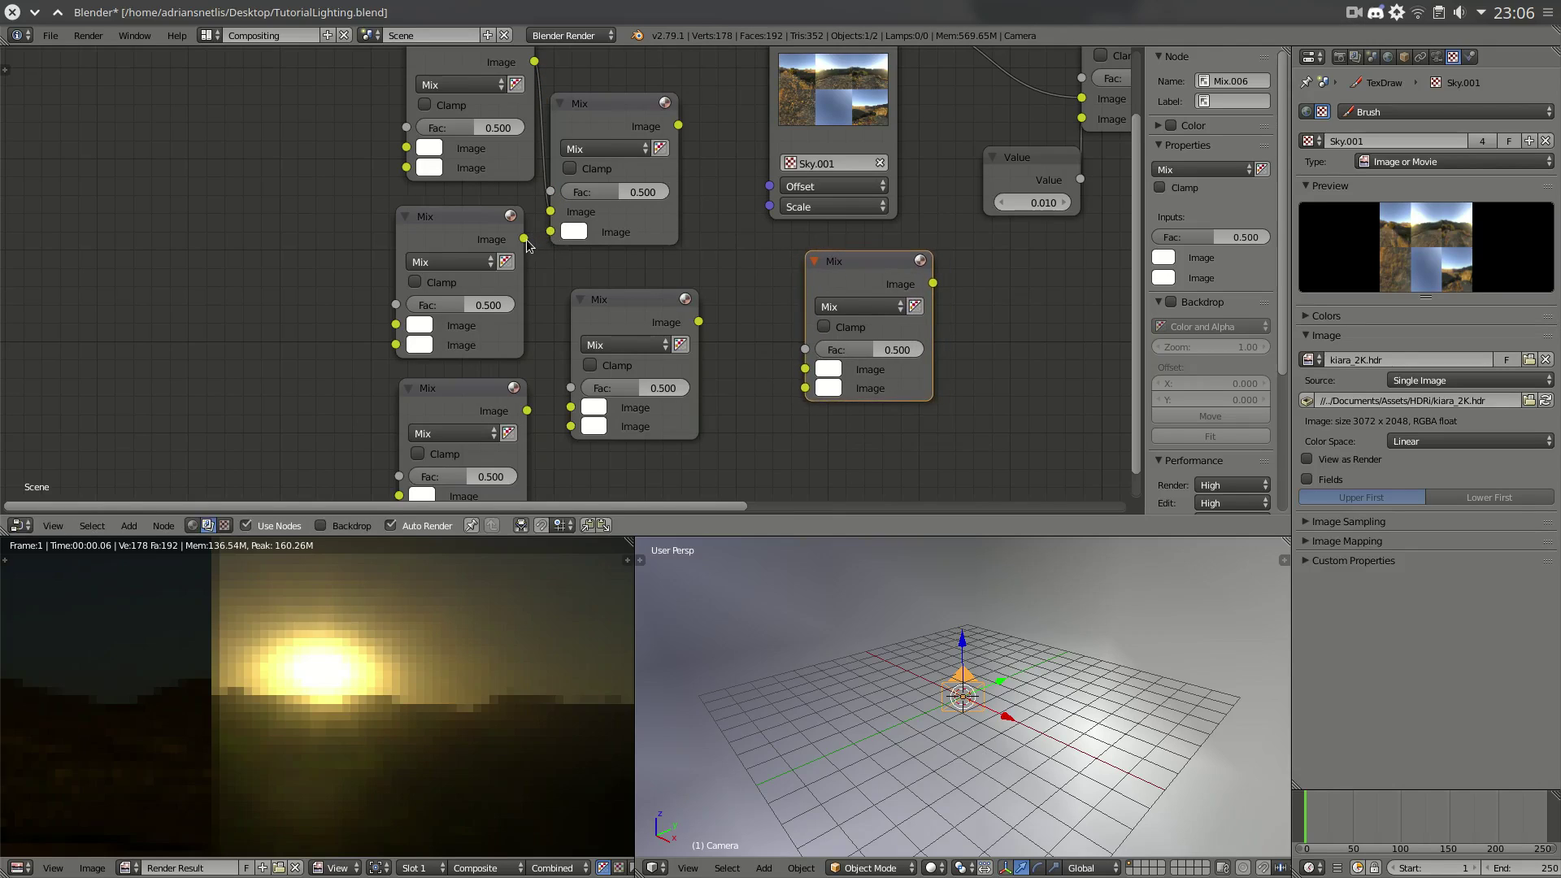
pyautogui.click(539, 238)
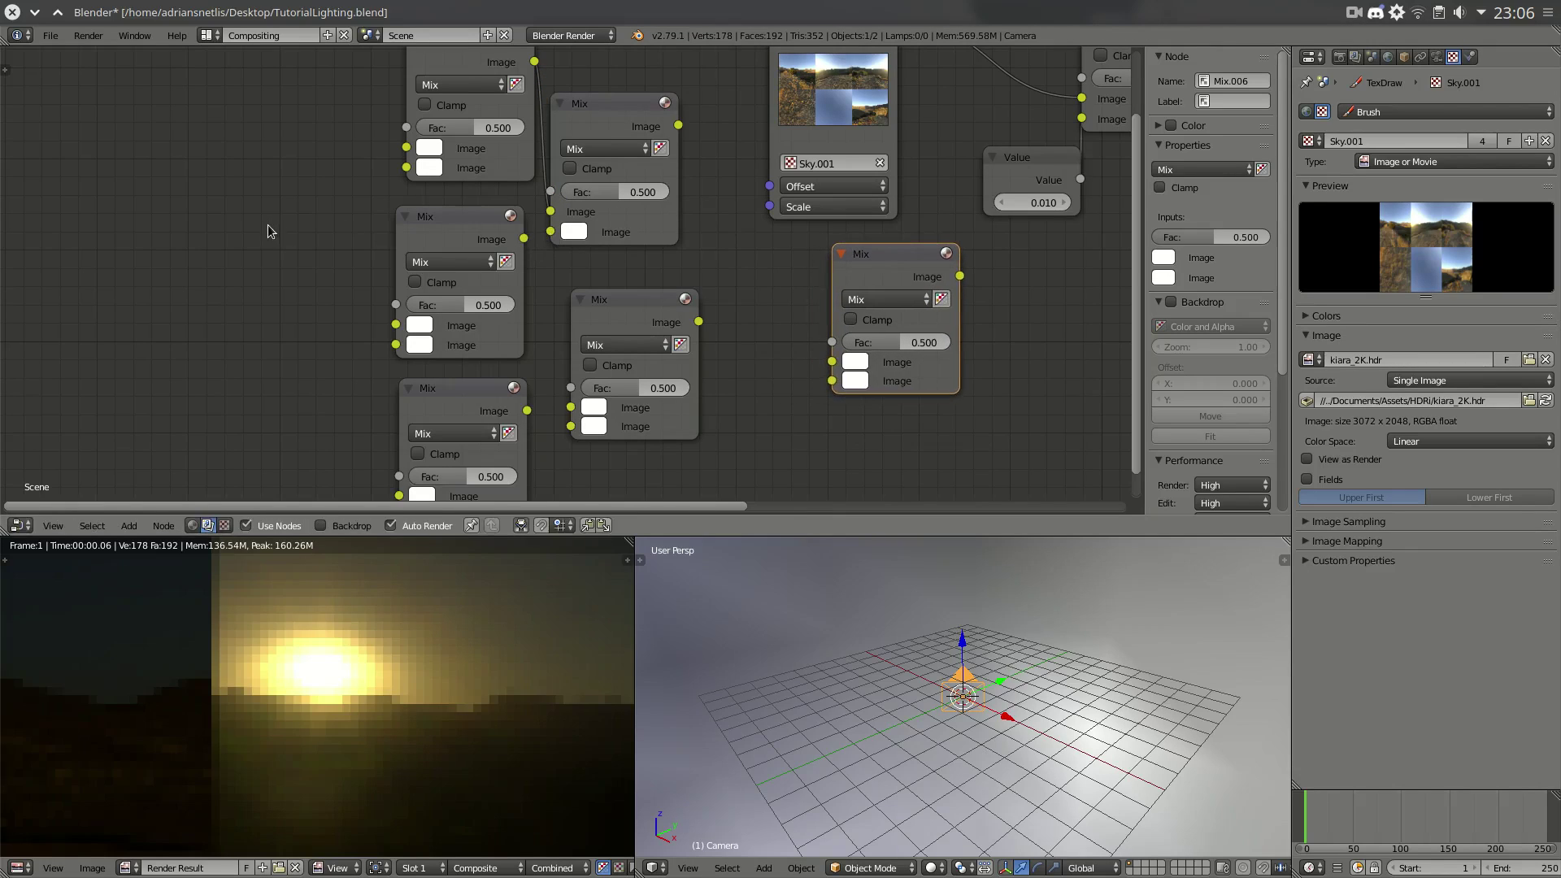
pyautogui.scroll(-2, 268, 229)
pyautogui.press('g')
pyautogui.click(584, 242)
pyautogui.moveTo(561, 242); pyautogui.dragTo(583, 237)
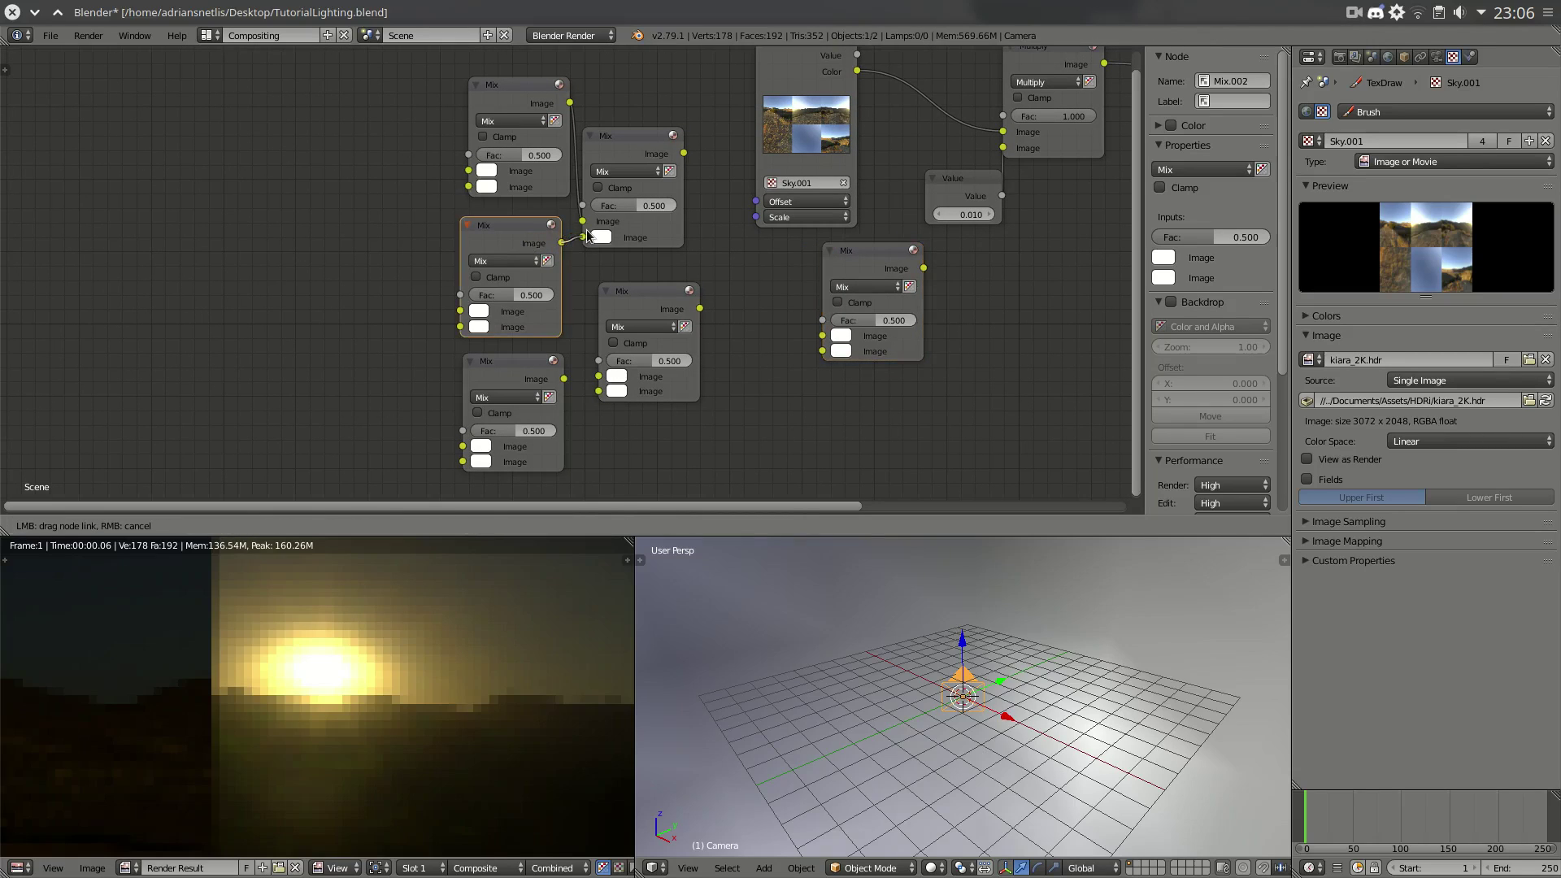
pyautogui.press('g')
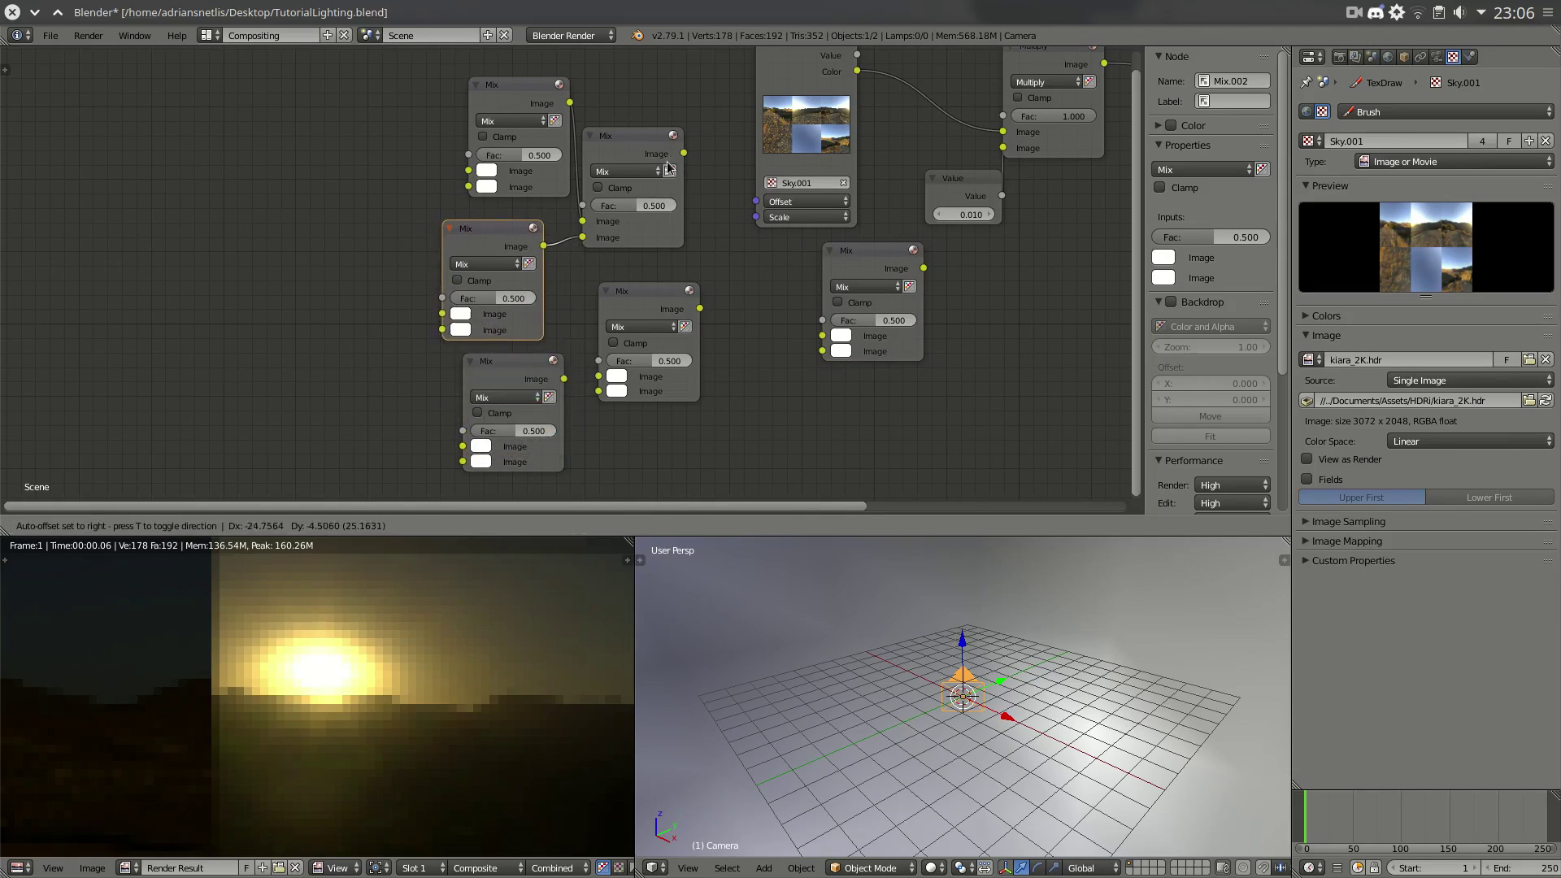
pyautogui.click(690, 157)
# - Feed the upper second-column and lowest first-column Mix outputs into the lower second-column Mix, link that to the last Mix, and move it closer
pyautogui.moveTo(684, 153); pyautogui.dragTo(602, 392)
pyautogui.moveTo(699, 309); pyautogui.dragTo(825, 342)
pyautogui.click(865, 286)
pyautogui.moveTo(866, 252); pyautogui.dragTo(806, 284)
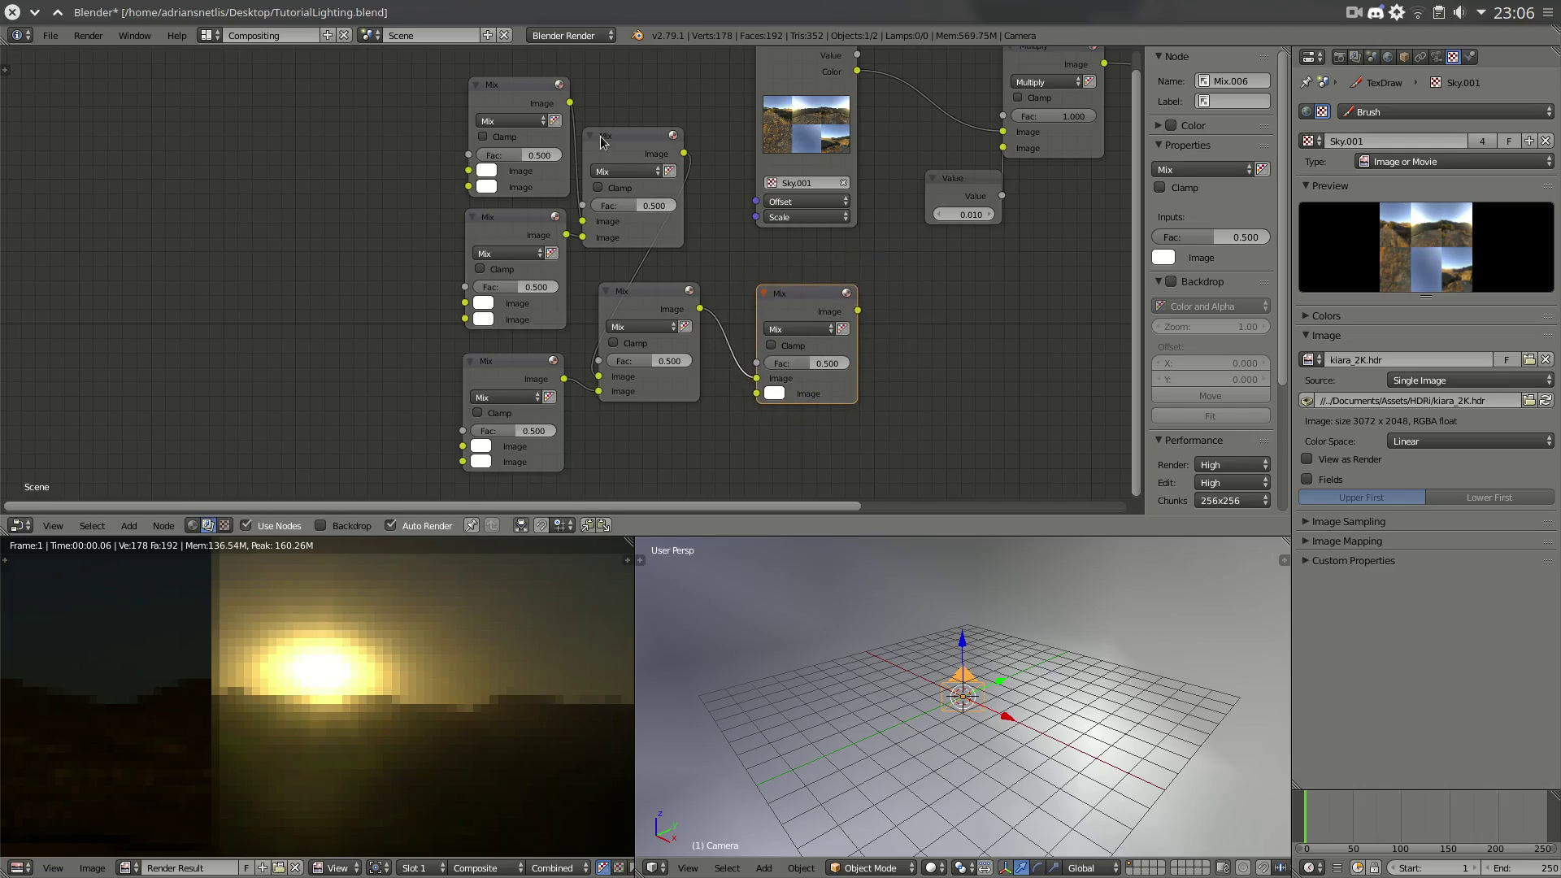
# - Sample the glow beside the sun in the rendered image as the top Mix node's first Image colour
pyautogui.click(491, 173)
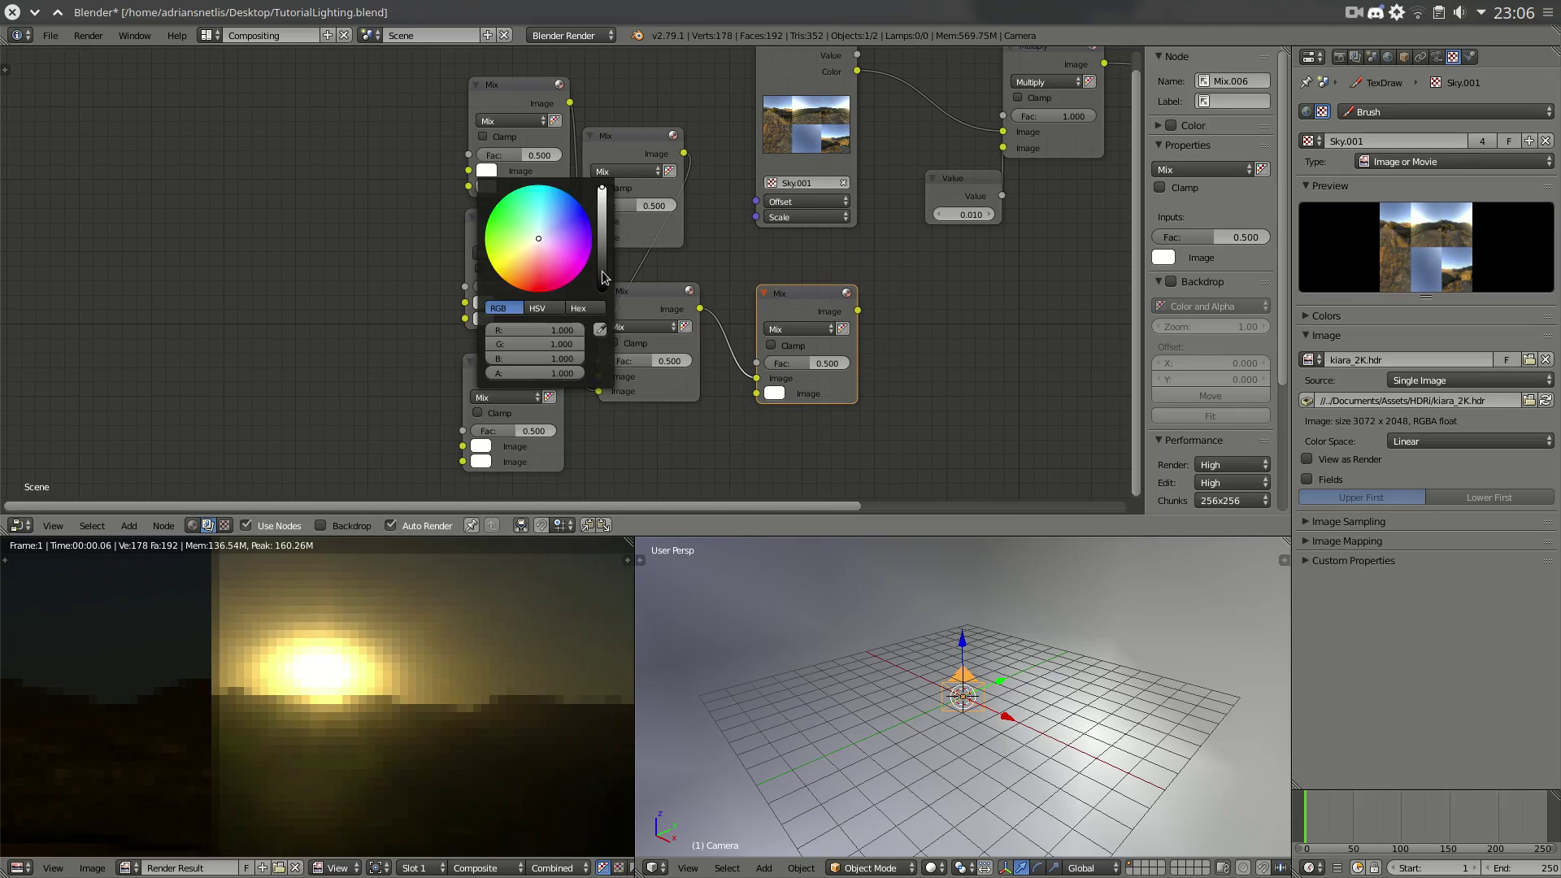
pyautogui.click(601, 333)
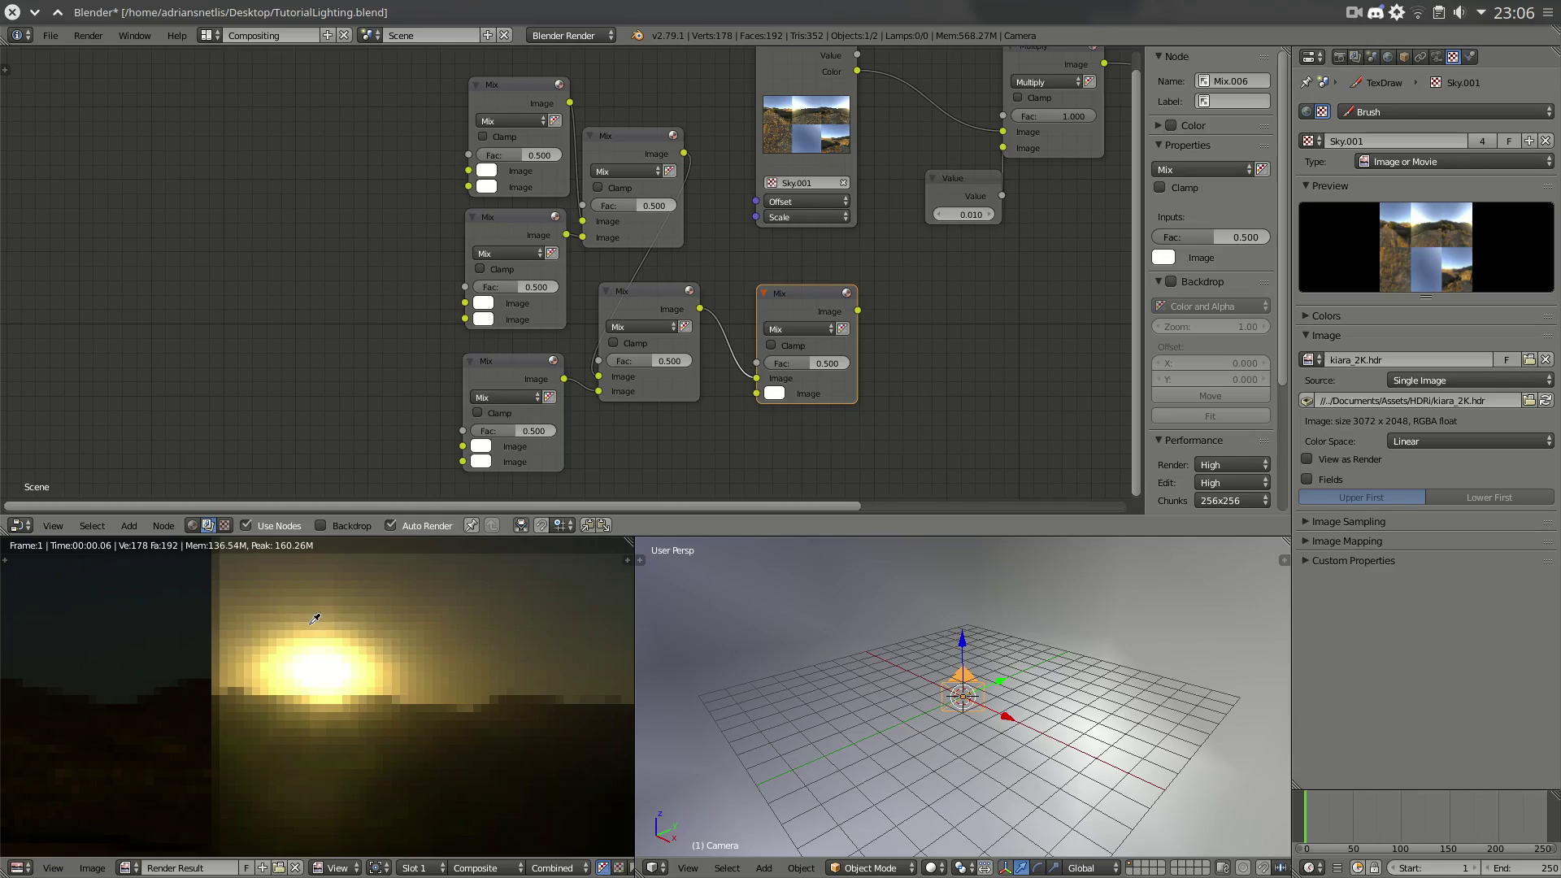
pyautogui.click(393, 674)
# - Sample the yellow outer glow just beside the sun as the top Mix node's second Image colour
pyautogui.click(480, 193)
pyautogui.click(486, 187)
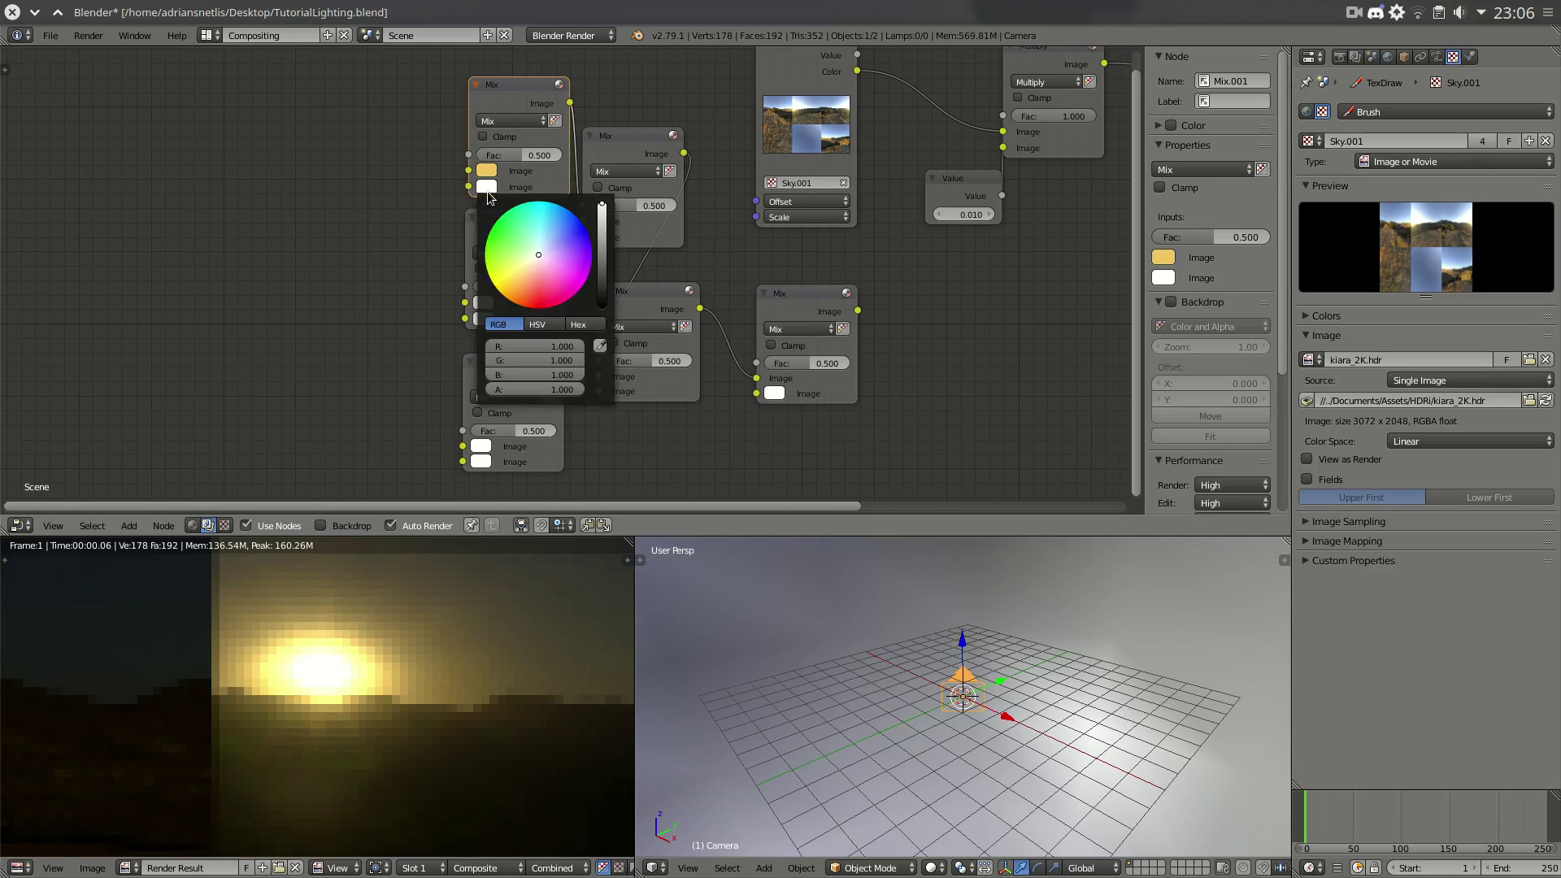
pyautogui.click(608, 320)
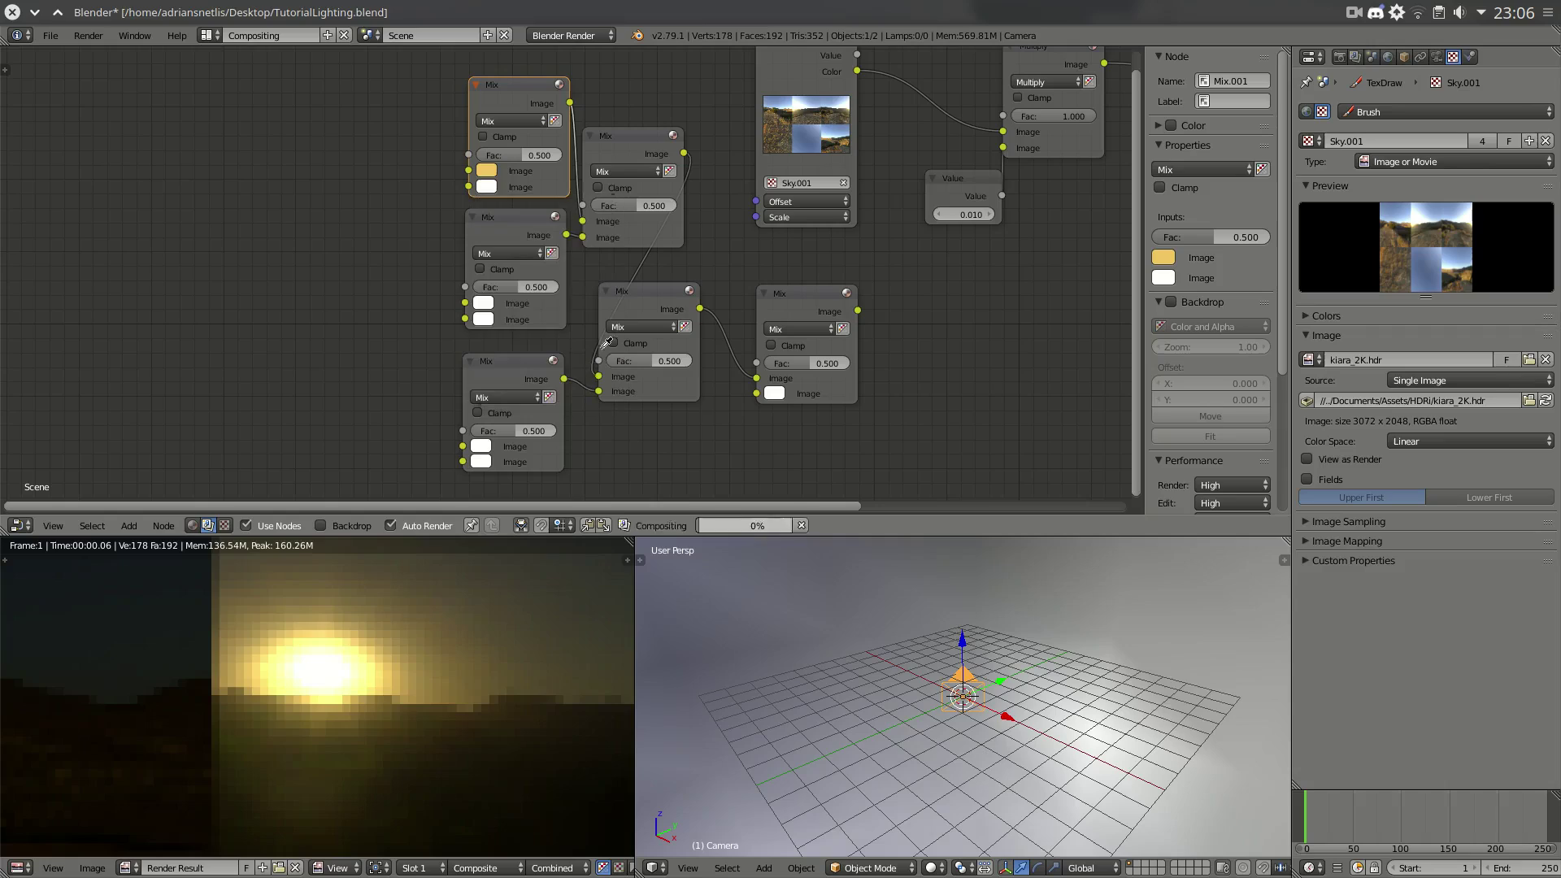
pyautogui.click(378, 675)
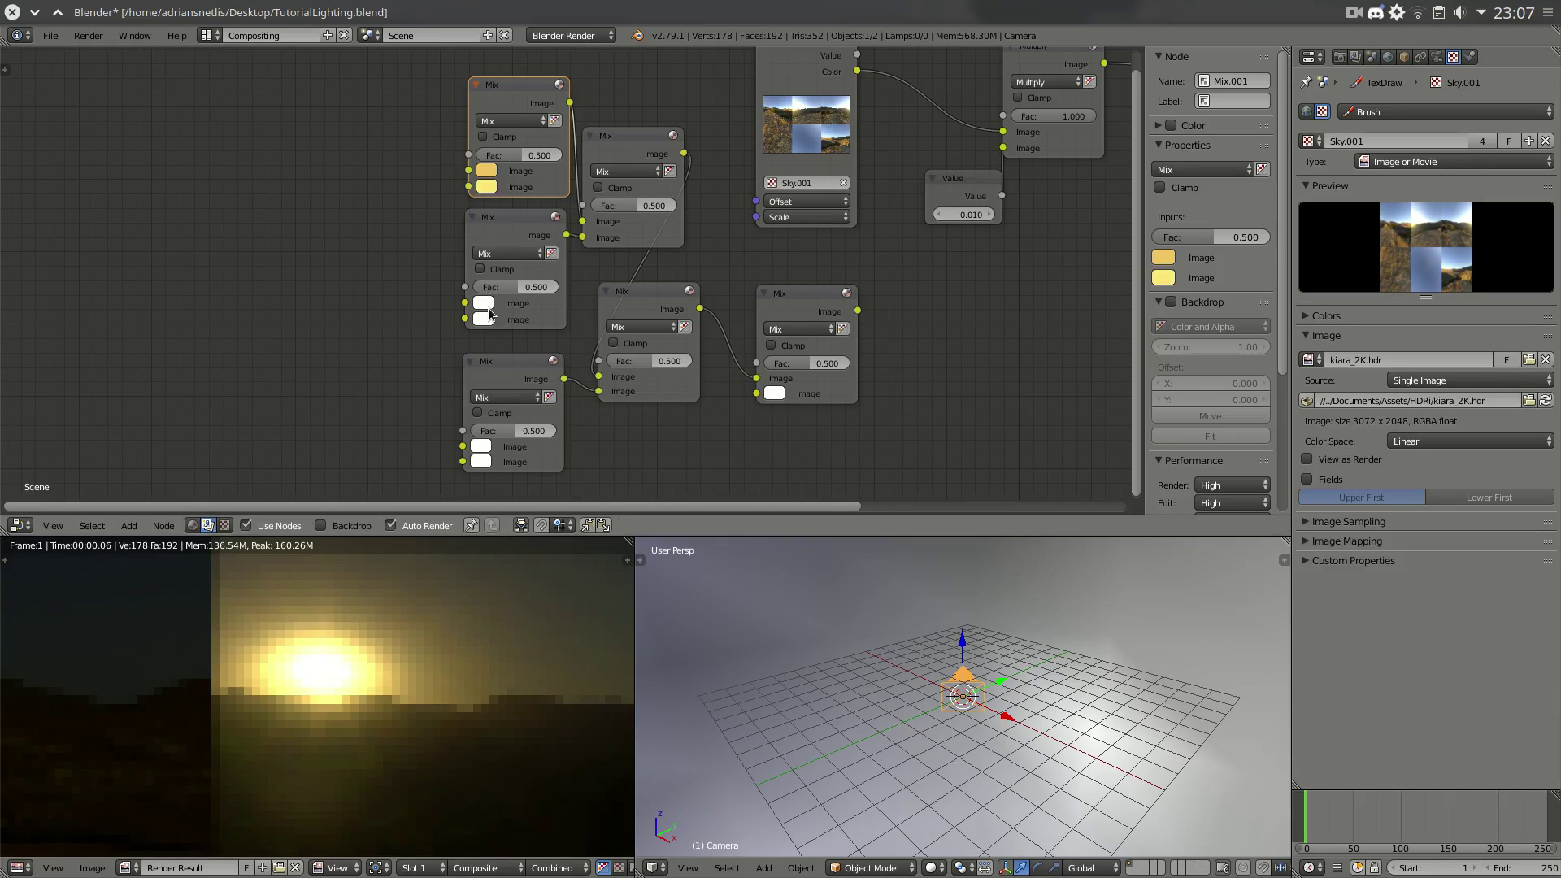
# - Sample two points progressively closer to the sun's centre as the middle first-column Mix node's two Image colours
pyautogui.click(489, 313)
pyautogui.click(595, 242)
pyautogui.click(362, 670)
pyautogui.click(484, 318)
pyautogui.click(598, 261)
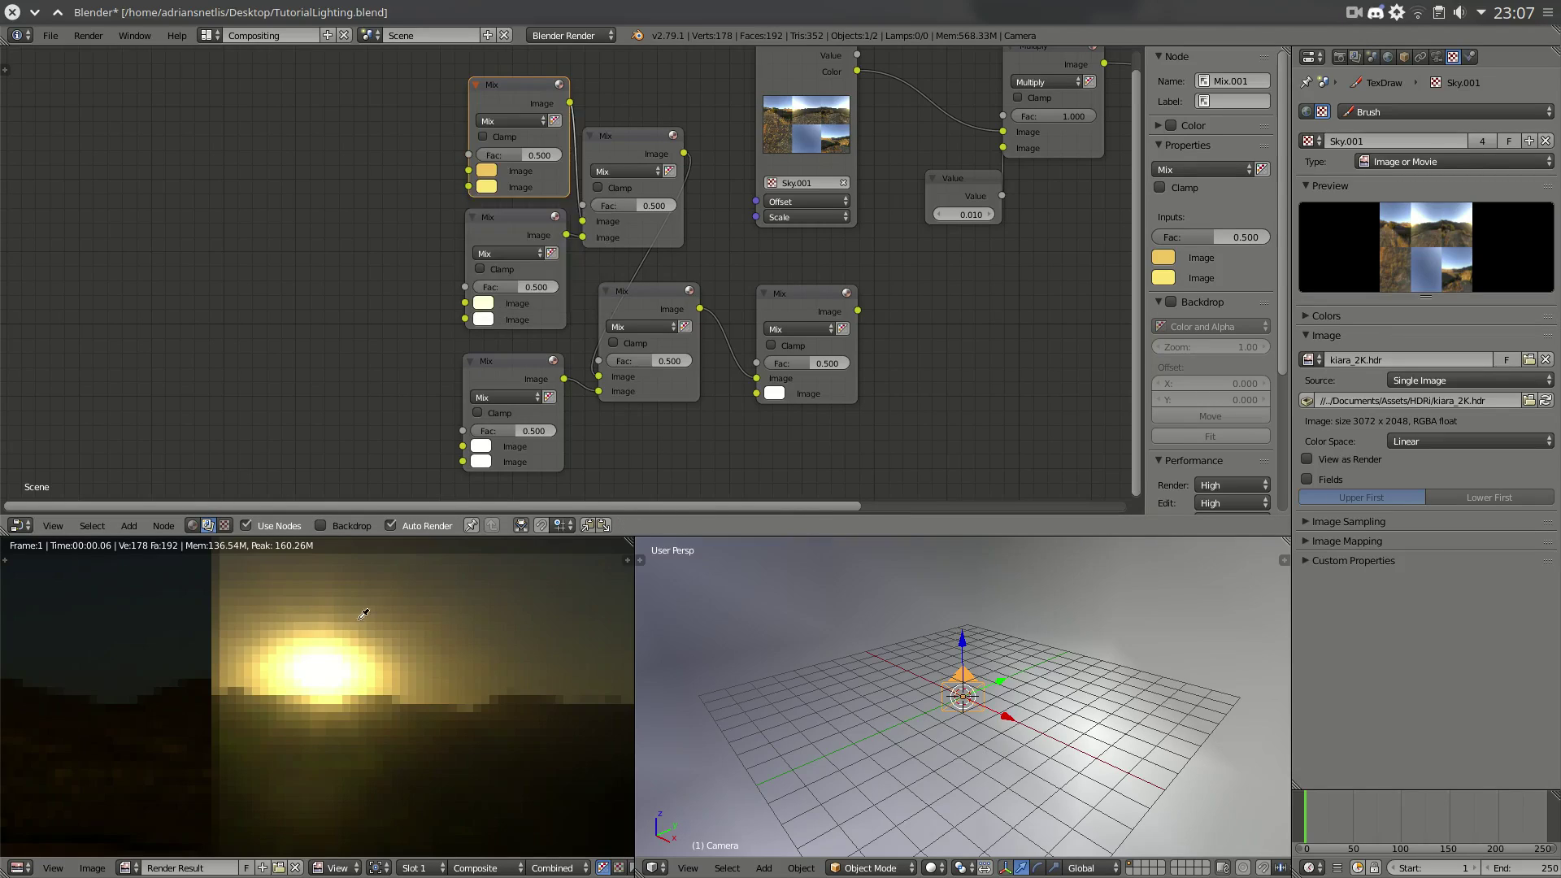
pyautogui.click(352, 670)
# - Sample two points inside the bright sun disc as the lowest Mix node's first and second Image colours
pyautogui.click(480, 446)
pyautogui.click(594, 381)
pyautogui.click(342, 668)
pyautogui.click(480, 461)
pyautogui.click(594, 381)
pyautogui.click(326, 667)
pyautogui.moveTo(324, 672); pyautogui.dragTo(325, 666)
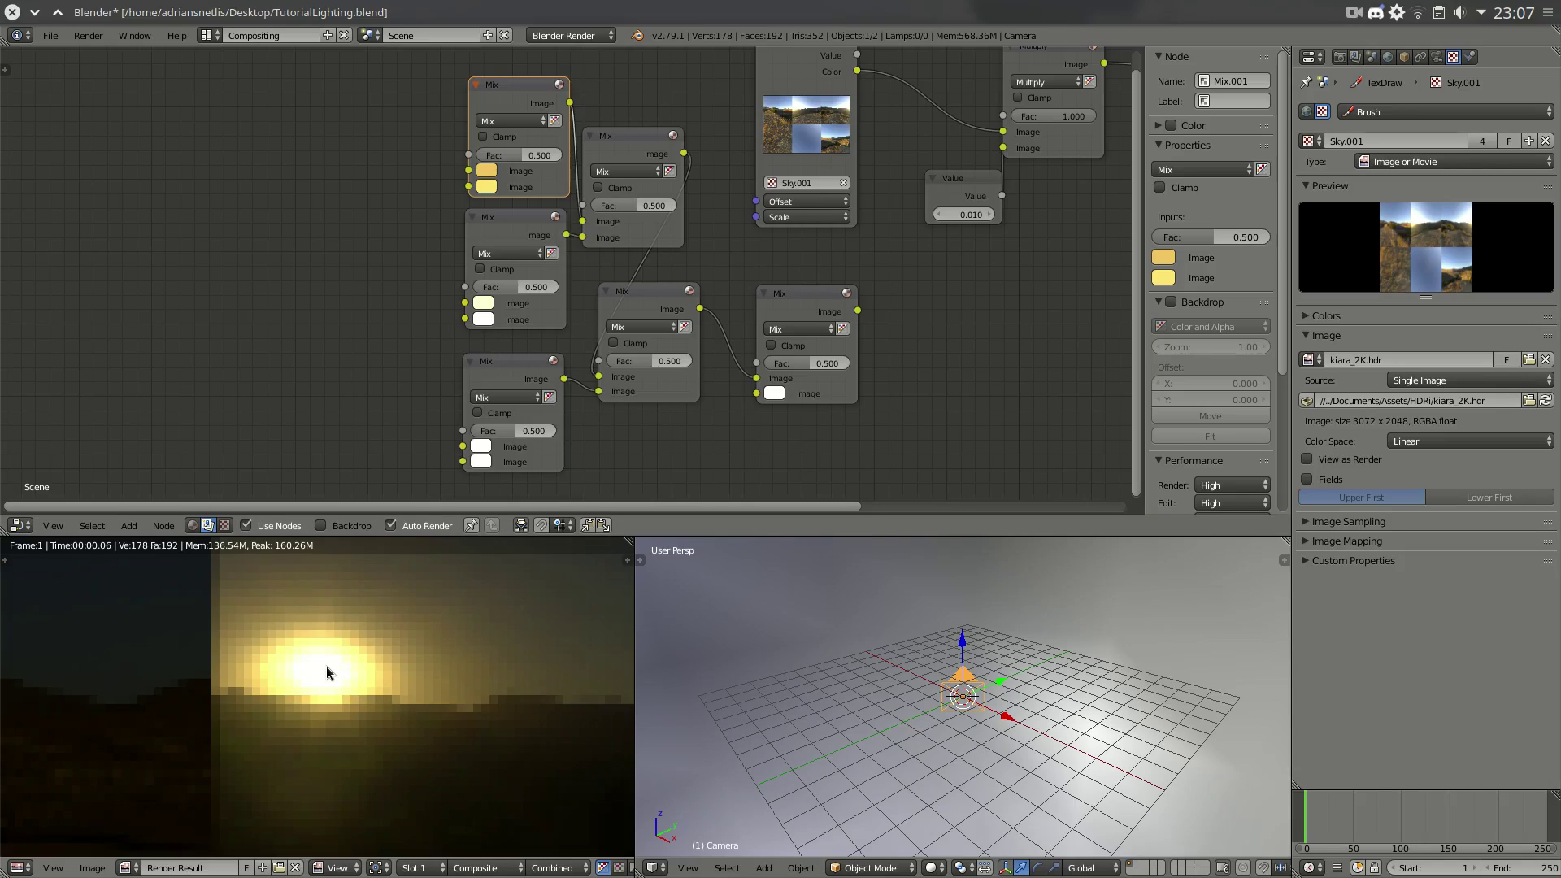
# - Resample the lowest Mix node's Image colours closer to the brightest centre of the sun and check the picked RGB values
pyautogui.click(480, 461)
pyautogui.click(595, 394)
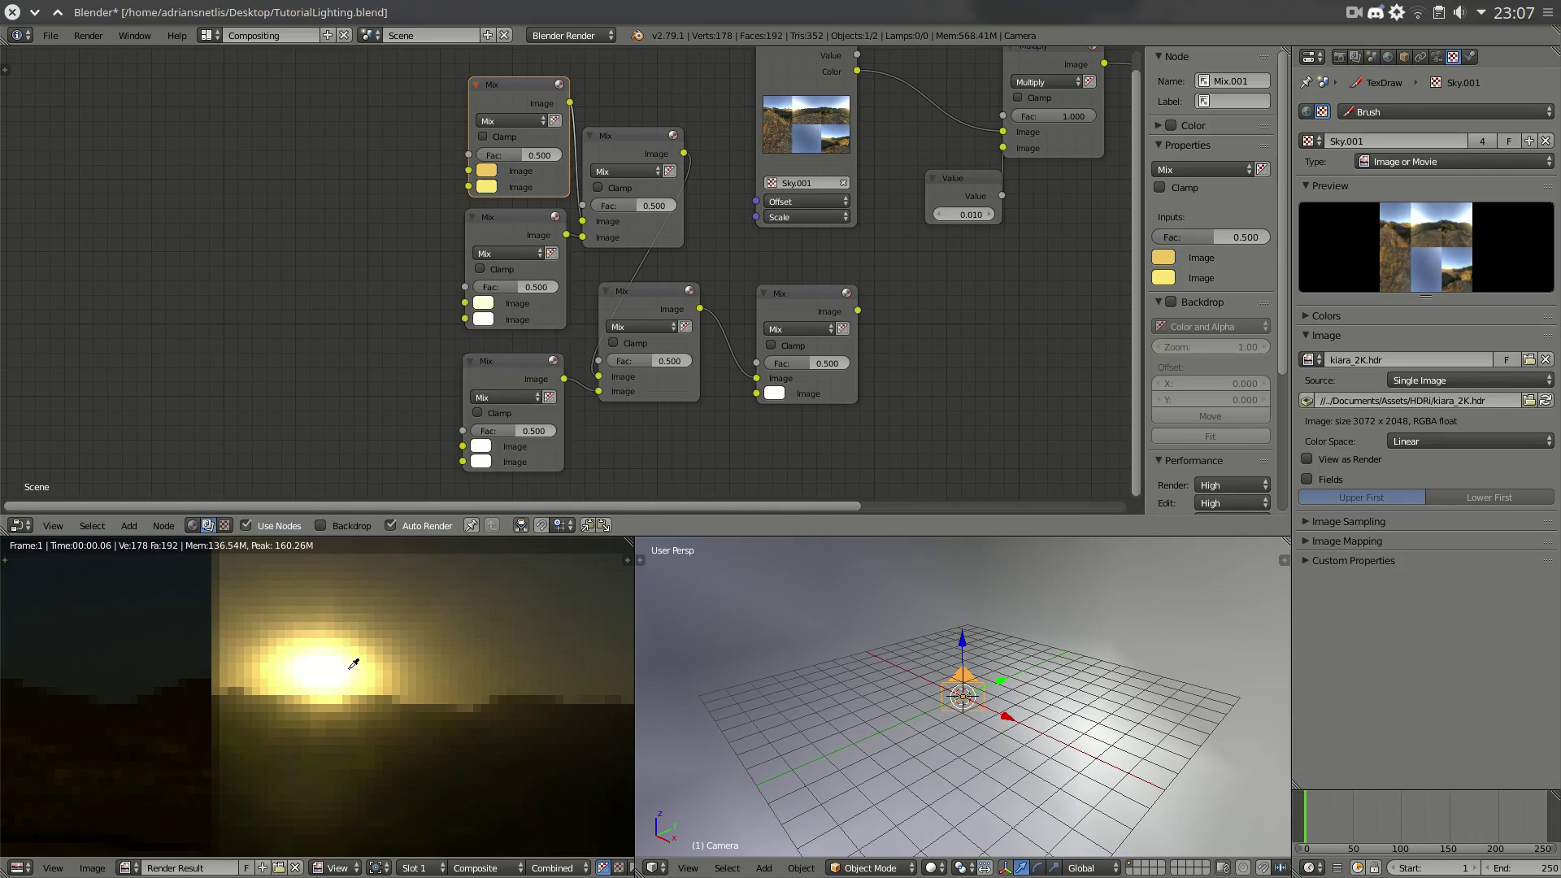
pyautogui.moveTo(324, 672); pyautogui.dragTo(322, 667)
pyautogui.click(483, 461)
pyautogui.click(592, 398)
pyautogui.moveTo(320, 670); pyautogui.dragTo(319, 670)
pyautogui.click(480, 461)
pyautogui.click(480, 461)
pyautogui.click(598, 397)
pyautogui.moveTo(324, 665); pyautogui.dragTo(318, 667)
pyautogui.click(480, 461)
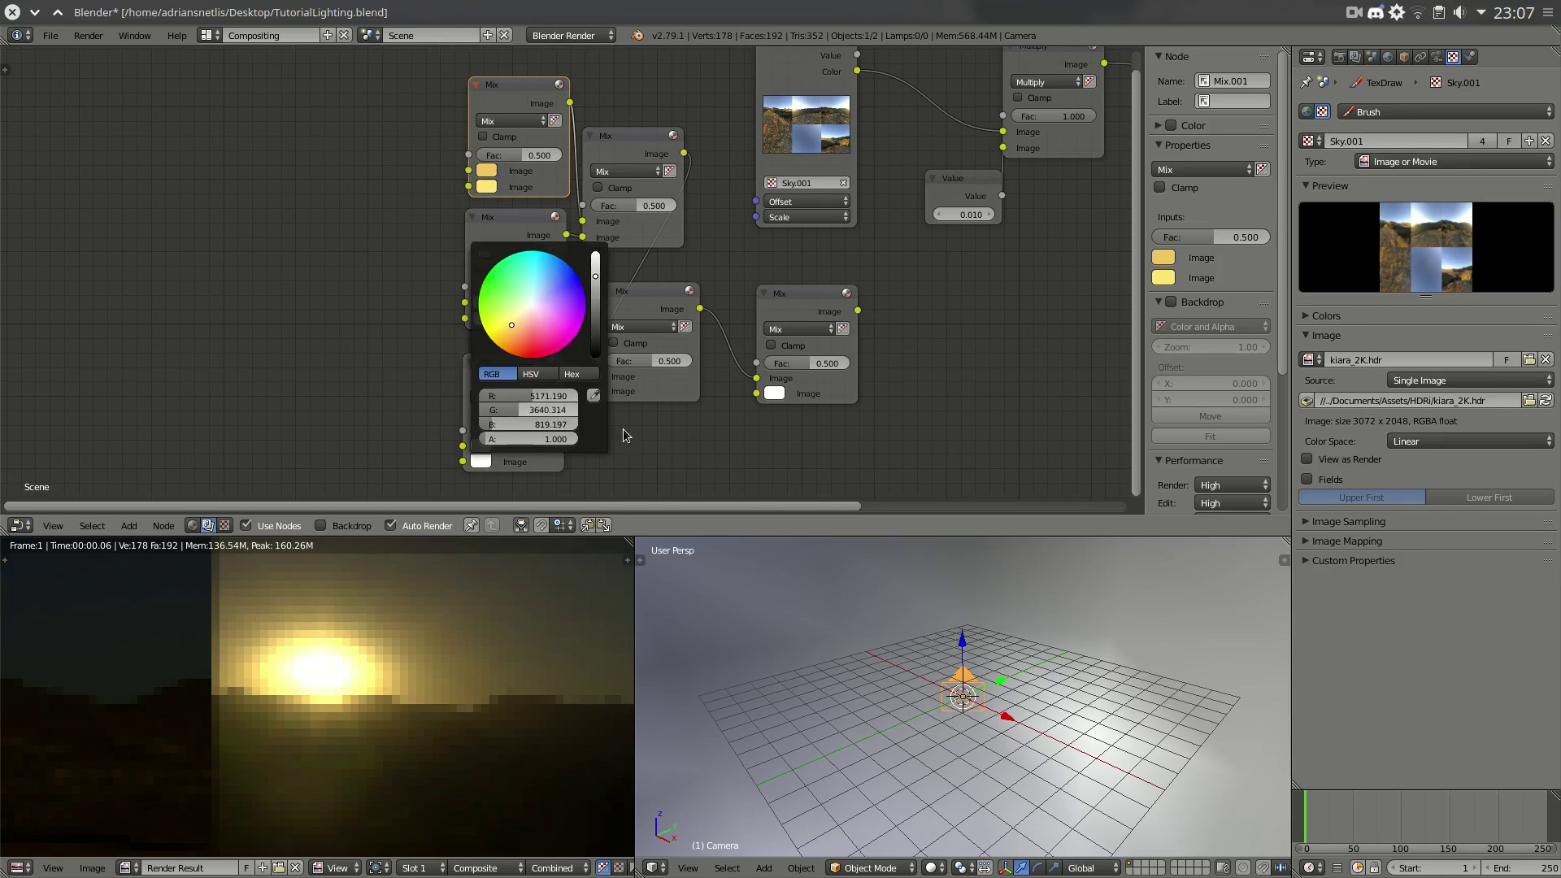
# - Delete the last Mix node, link the lower second-column Mix output to the Composite Image input, and read the output's pixel values
pyautogui.moveTo(965, 307); pyautogui.dragTo(876, 304, button='middle')
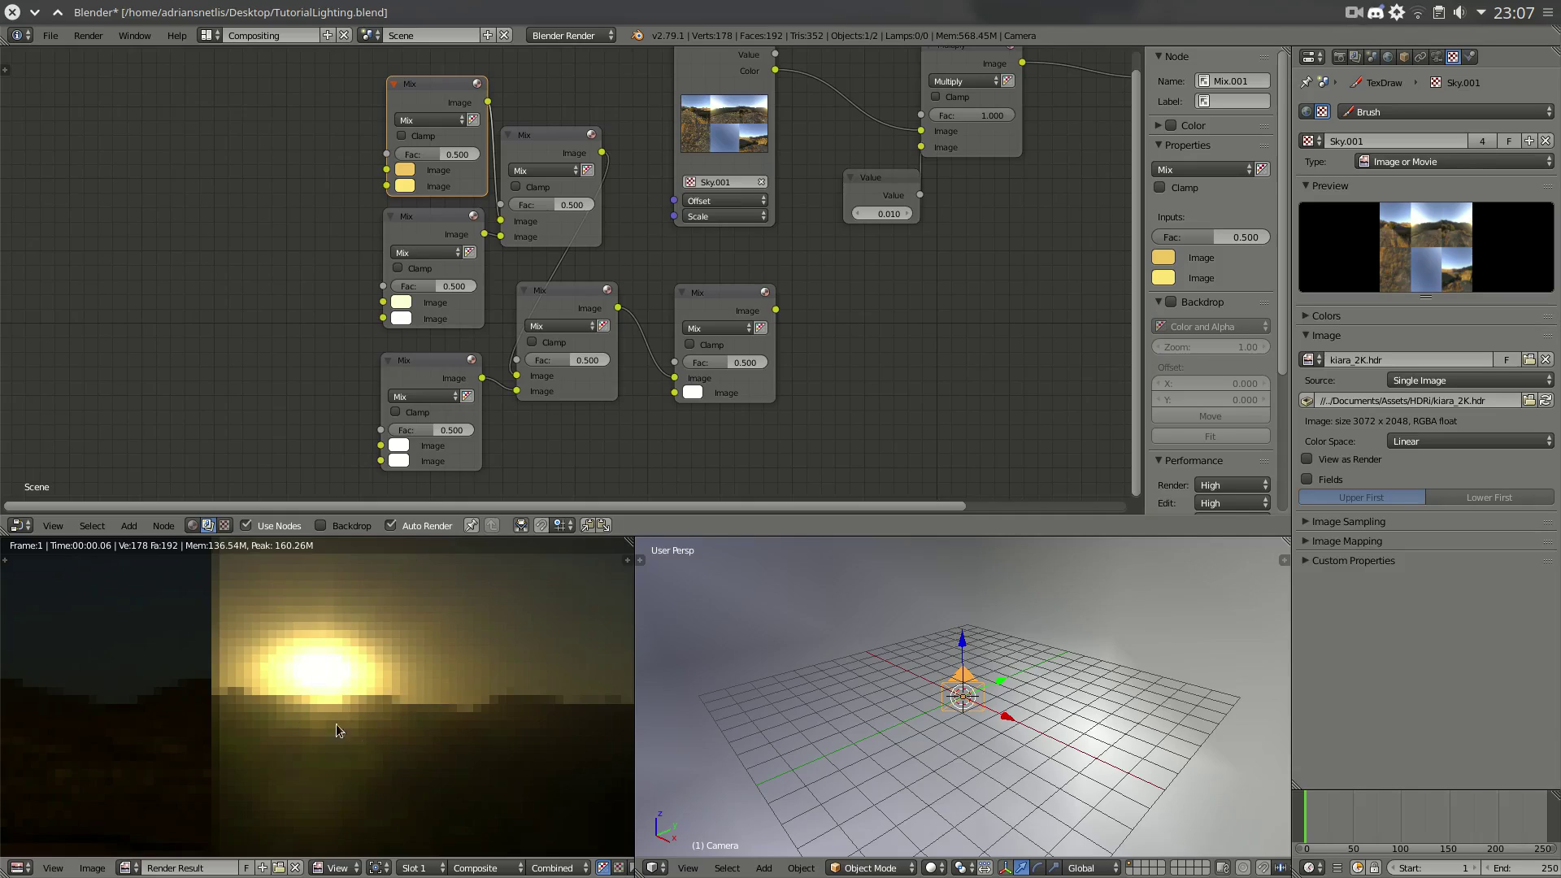
pyautogui.moveTo(318, 672); pyautogui.dragTo(268, 687)
pyautogui.moveTo(899, 338); pyautogui.dragTo(525, 350, button='middle')
pyautogui.scroll(-1, 651, 340)
pyautogui.moveTo(468, 344); pyautogui.dragTo(482, 319)
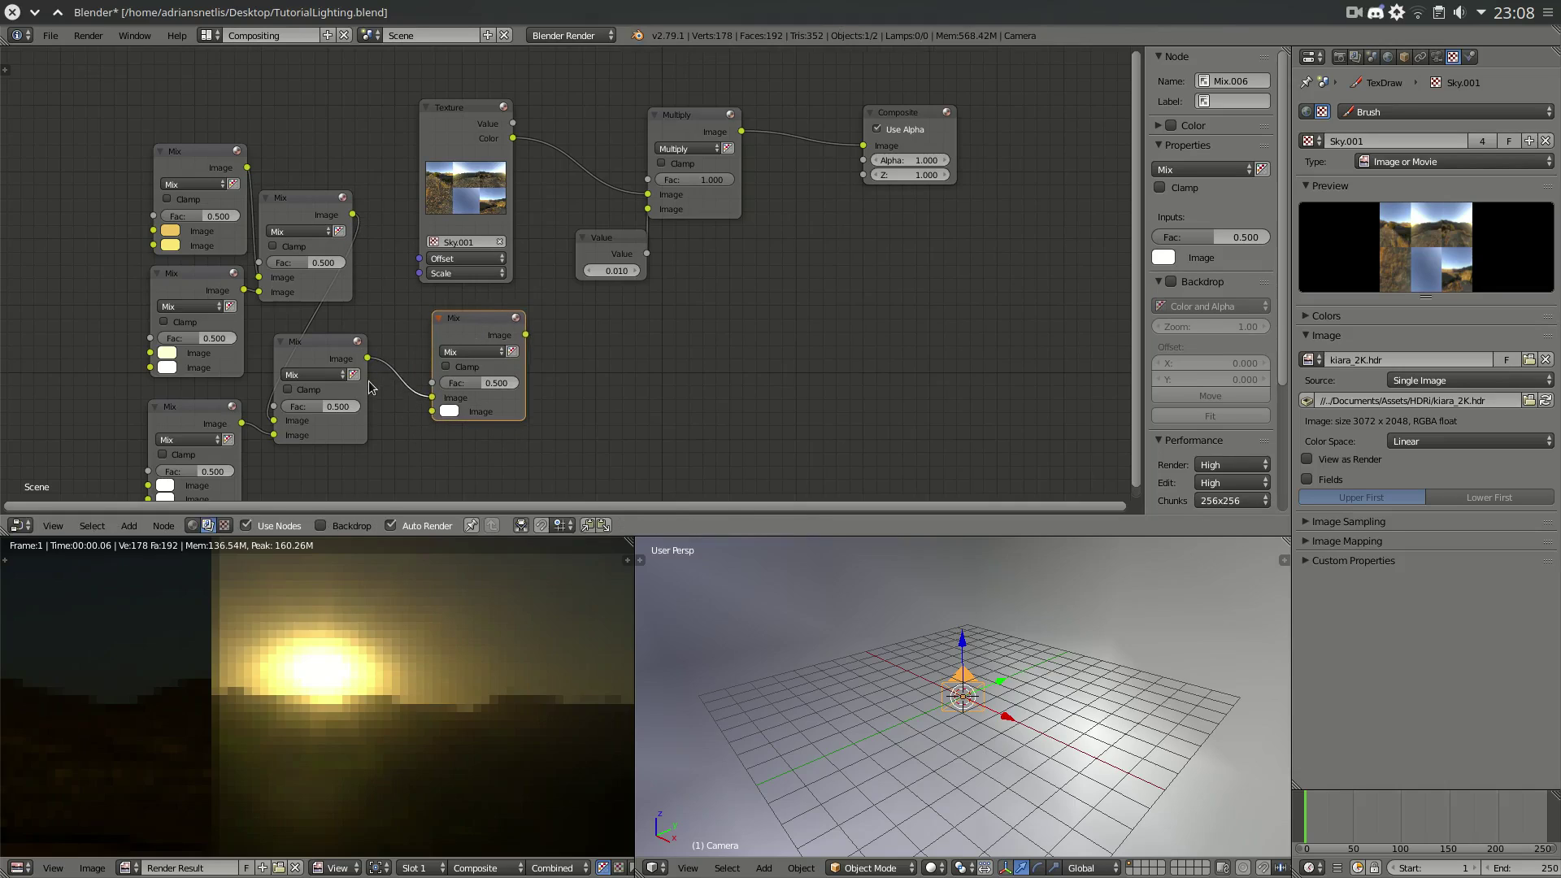
pyautogui.press('x')
pyautogui.moveTo(368, 359); pyautogui.dragTo(863, 146)
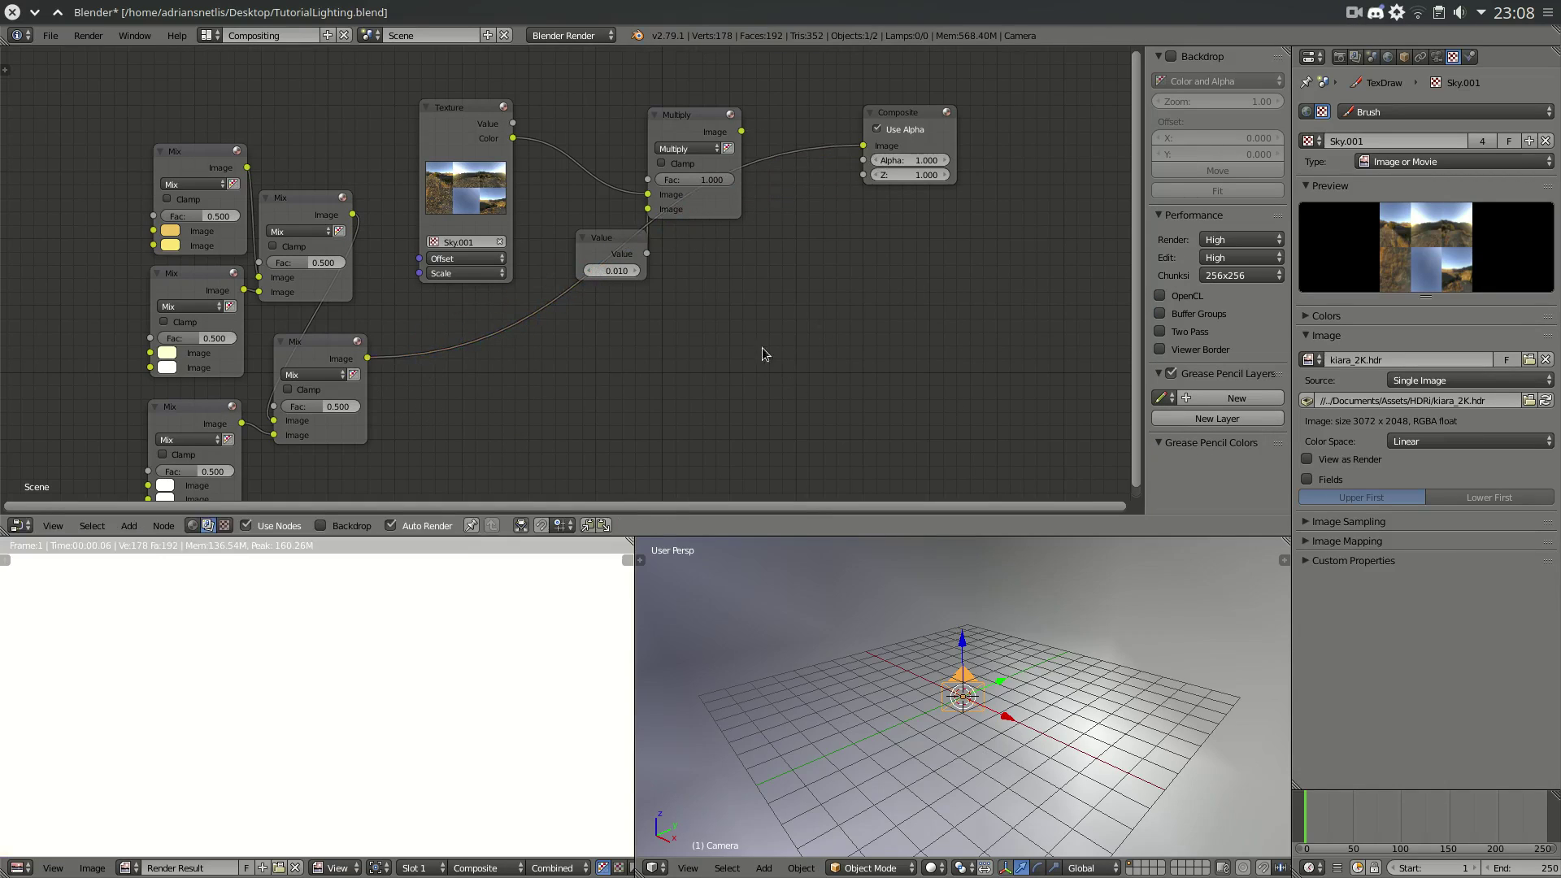
pyautogui.click(380, 670)
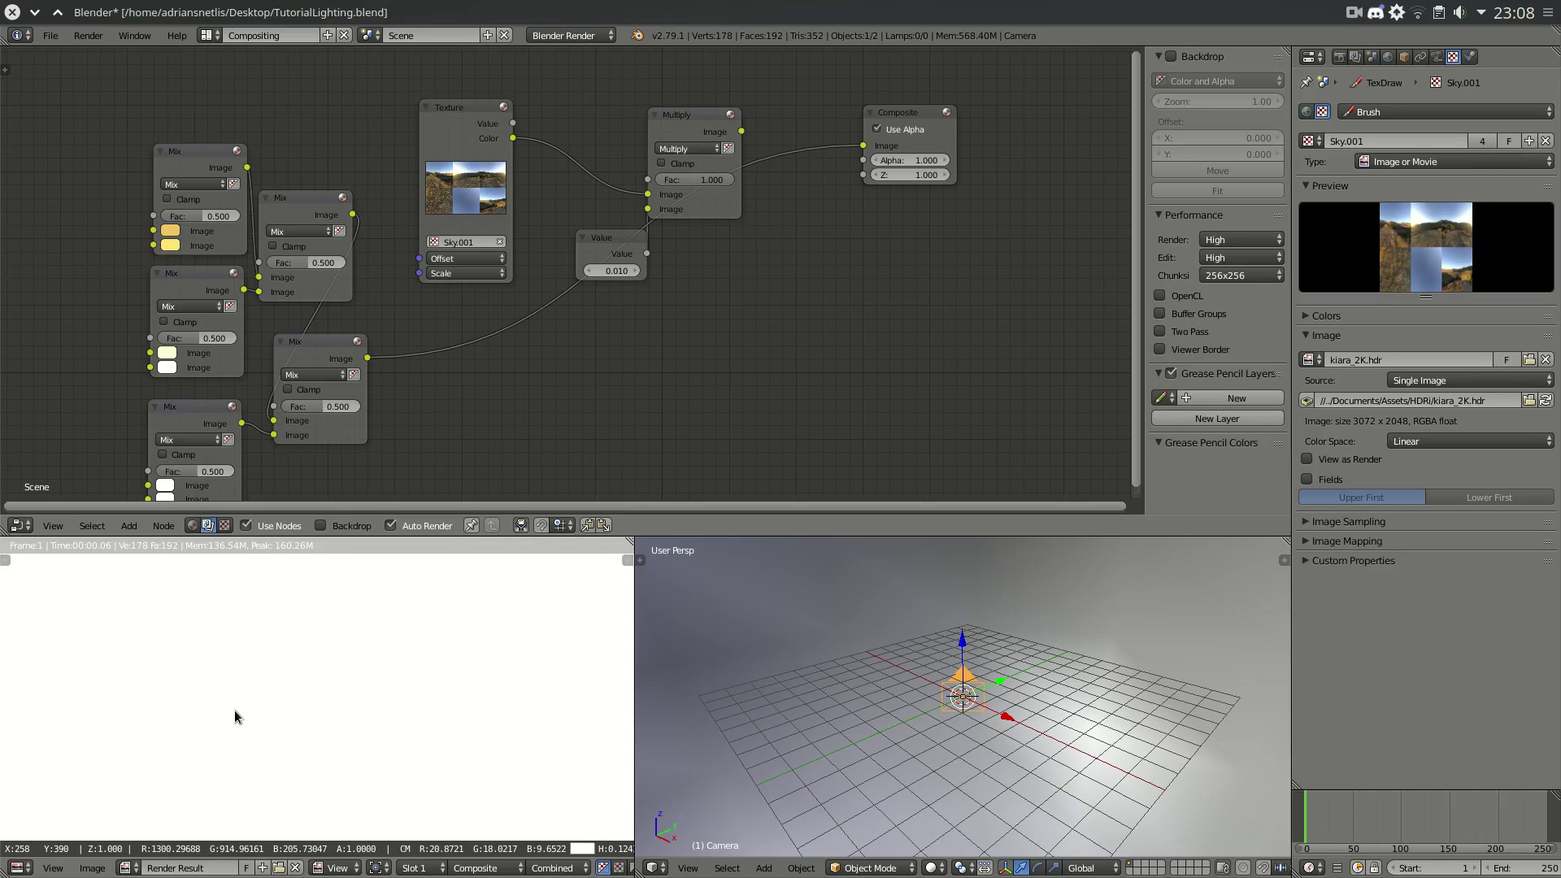
pyautogui.moveTo(234, 710); pyautogui.dragTo(234, 711)
# - Link the lower second-column Mix output to the Multiply node's first Image input and set the Value node to 1/0.01
pyautogui.moveTo(368, 358); pyautogui.dragTo(618, 260)
pyautogui.moveTo(368, 358); pyautogui.dragTo(648, 195)
pyautogui.click(589, 270)
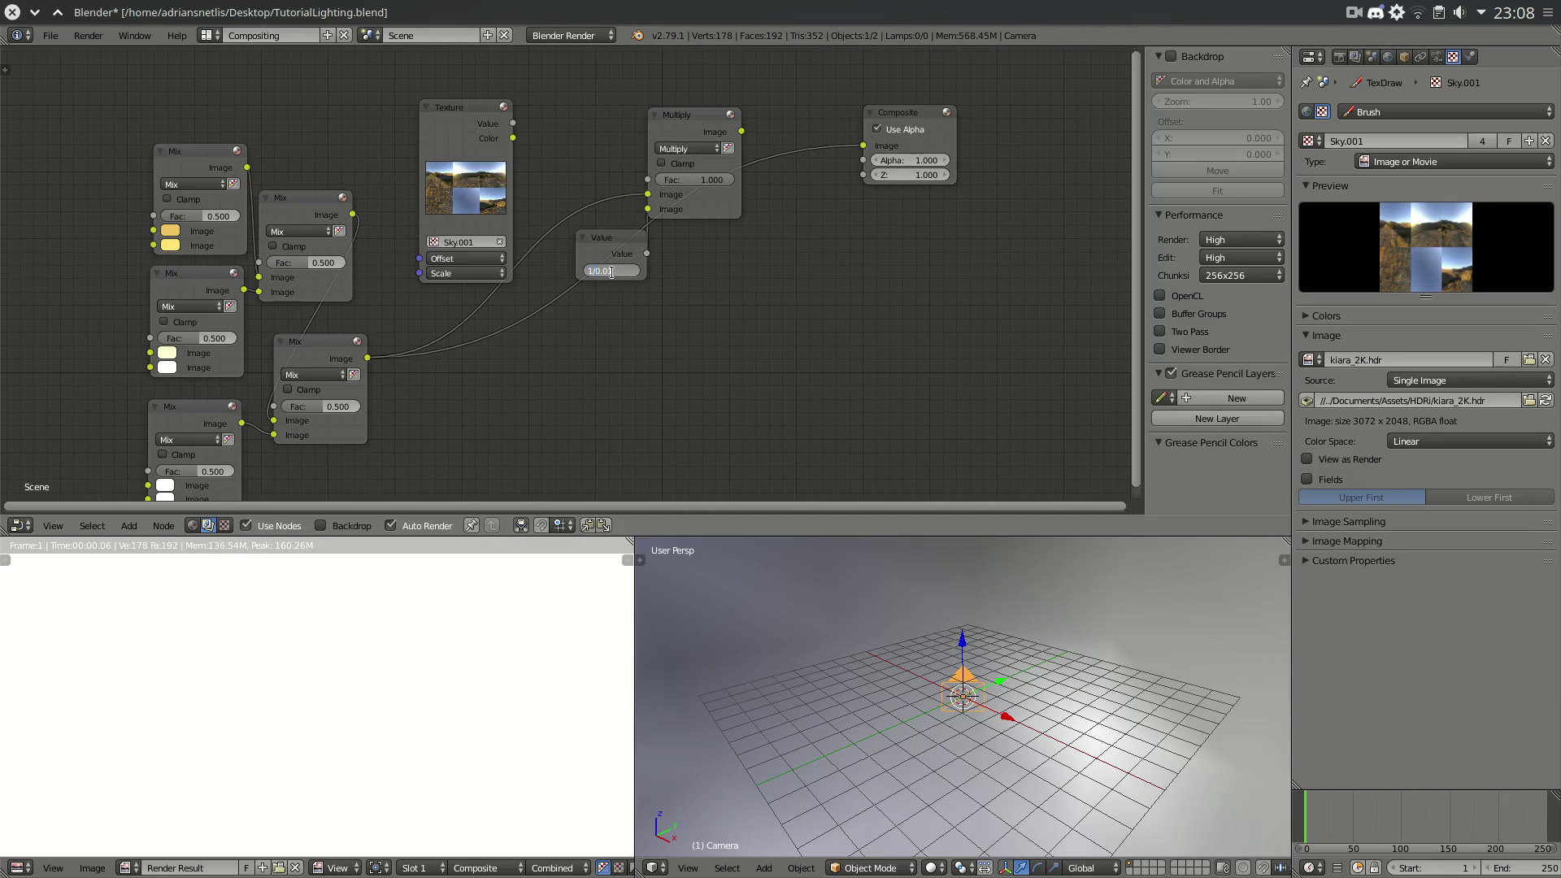
pyautogui.press('Return')
pyautogui.click(257, 665)
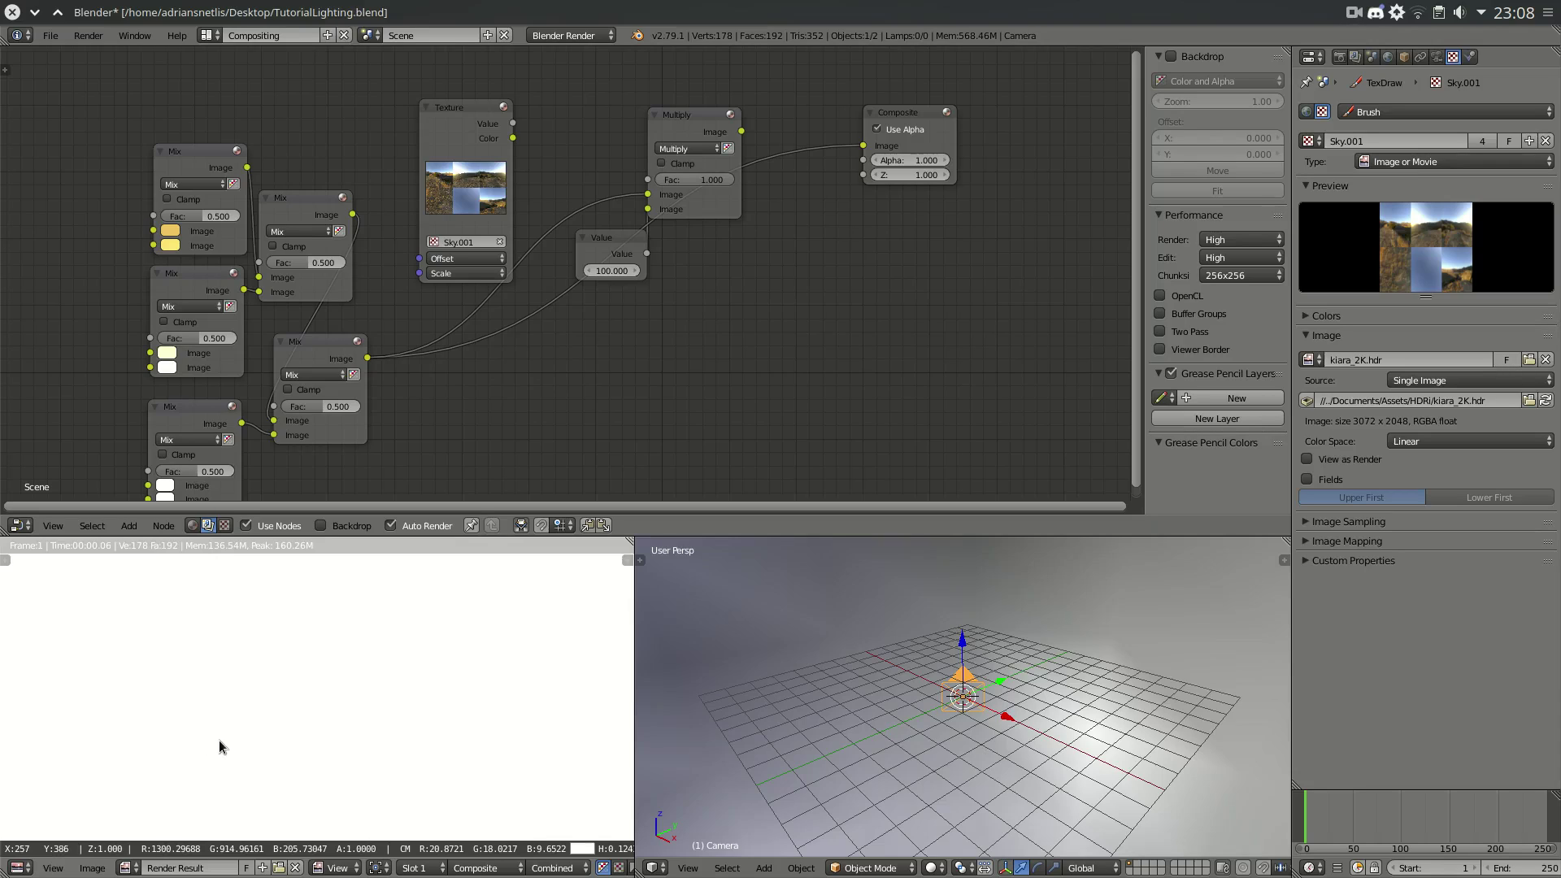
# - Move the Composite node closer, link the Multiply output to its Image input, and read the output's pixel values
pyautogui.moveTo(910, 128); pyautogui.dragTo(851, 203)
pyautogui.moveTo(741, 131); pyautogui.dragTo(808, 220)
pyautogui.moveTo(294, 689)
pyautogui.mouseDown()
pyautogui.moveTo(192, 690)
pyautogui.moveTo(415, 742)
pyautogui.moveTo(344, 730)
pyautogui.moveTo(498, 743)
pyautogui.moveTo(270, 705)
pyautogui.mouseUp()
pyautogui.moveTo(342, 769); pyautogui.dragTo(239, 729)
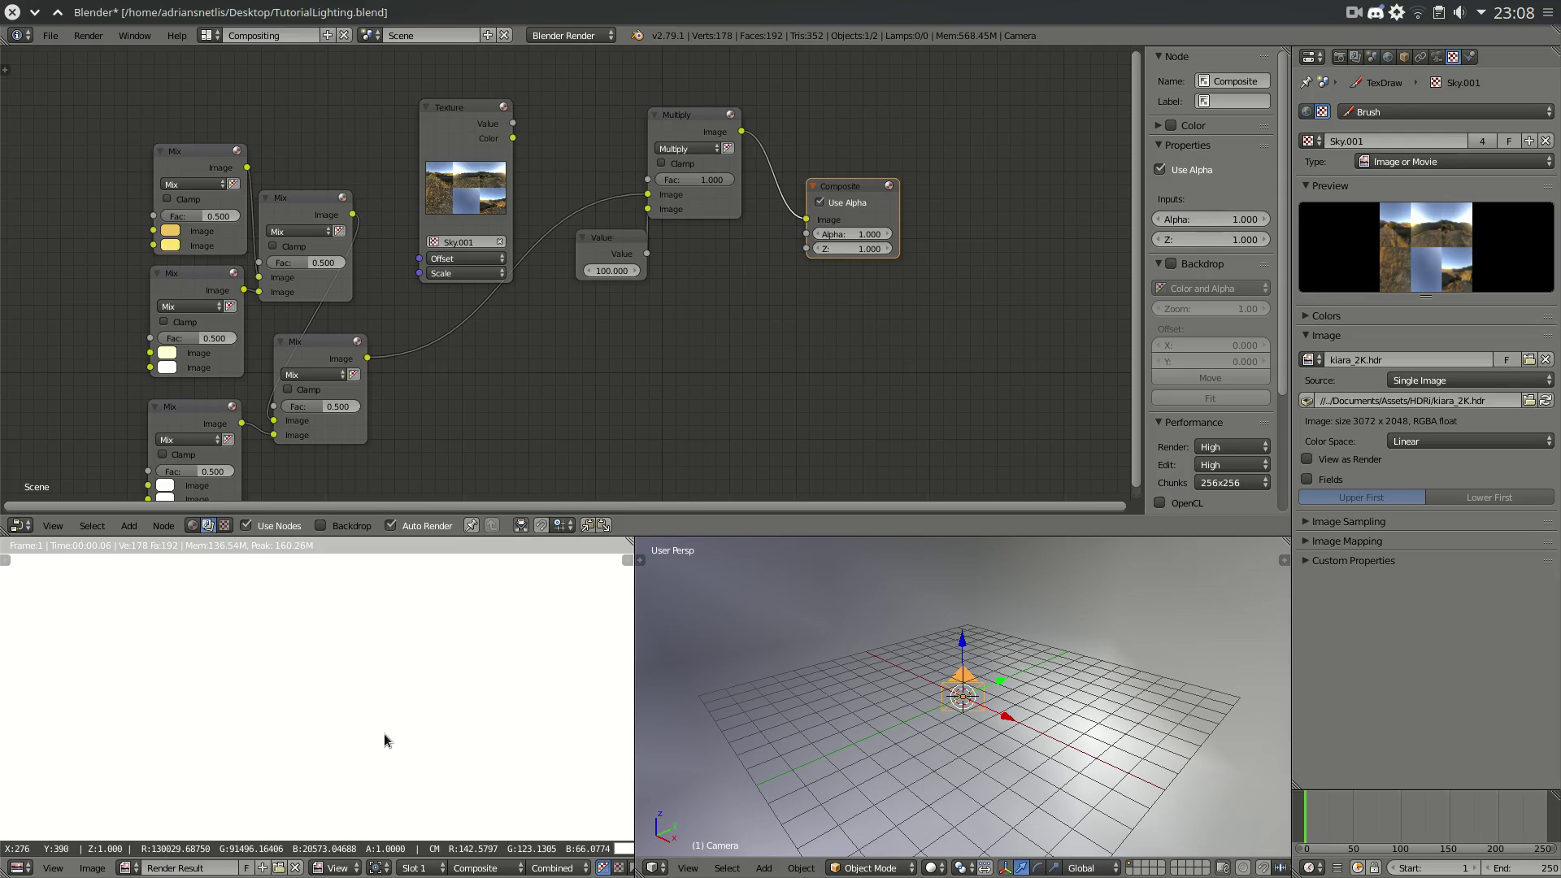
pyautogui.moveTo(344, 590); pyautogui.dragTo(56, 608)
pyautogui.moveTo(348, 658); pyautogui.dragTo(348, 658)
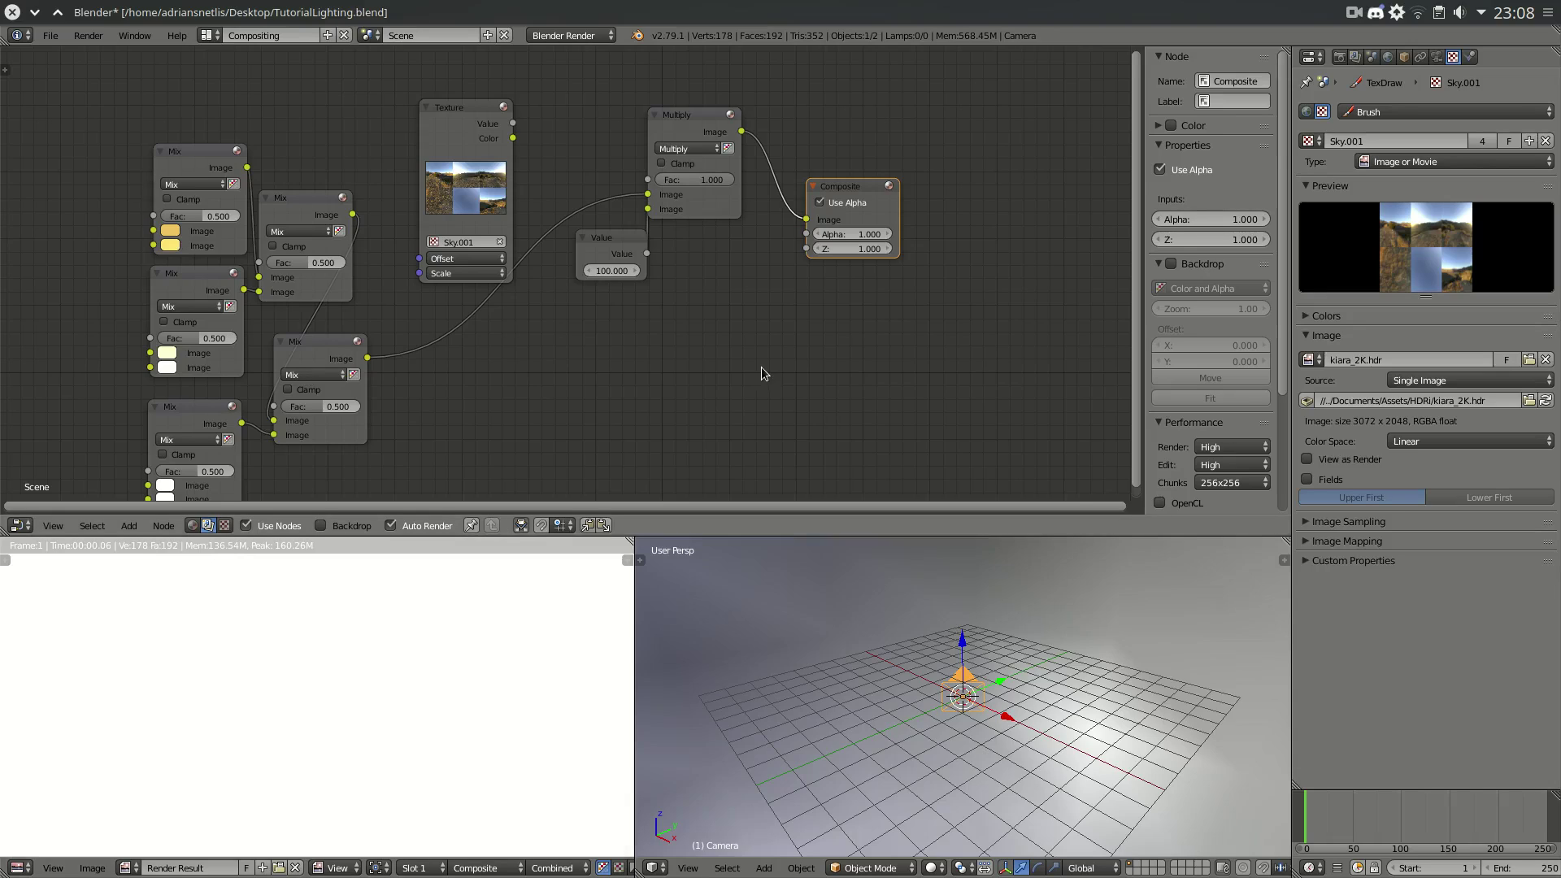
# - Add an RGB input node below the Multiply node and sample its colour from the rendered output
pyautogui.click(189, 168)
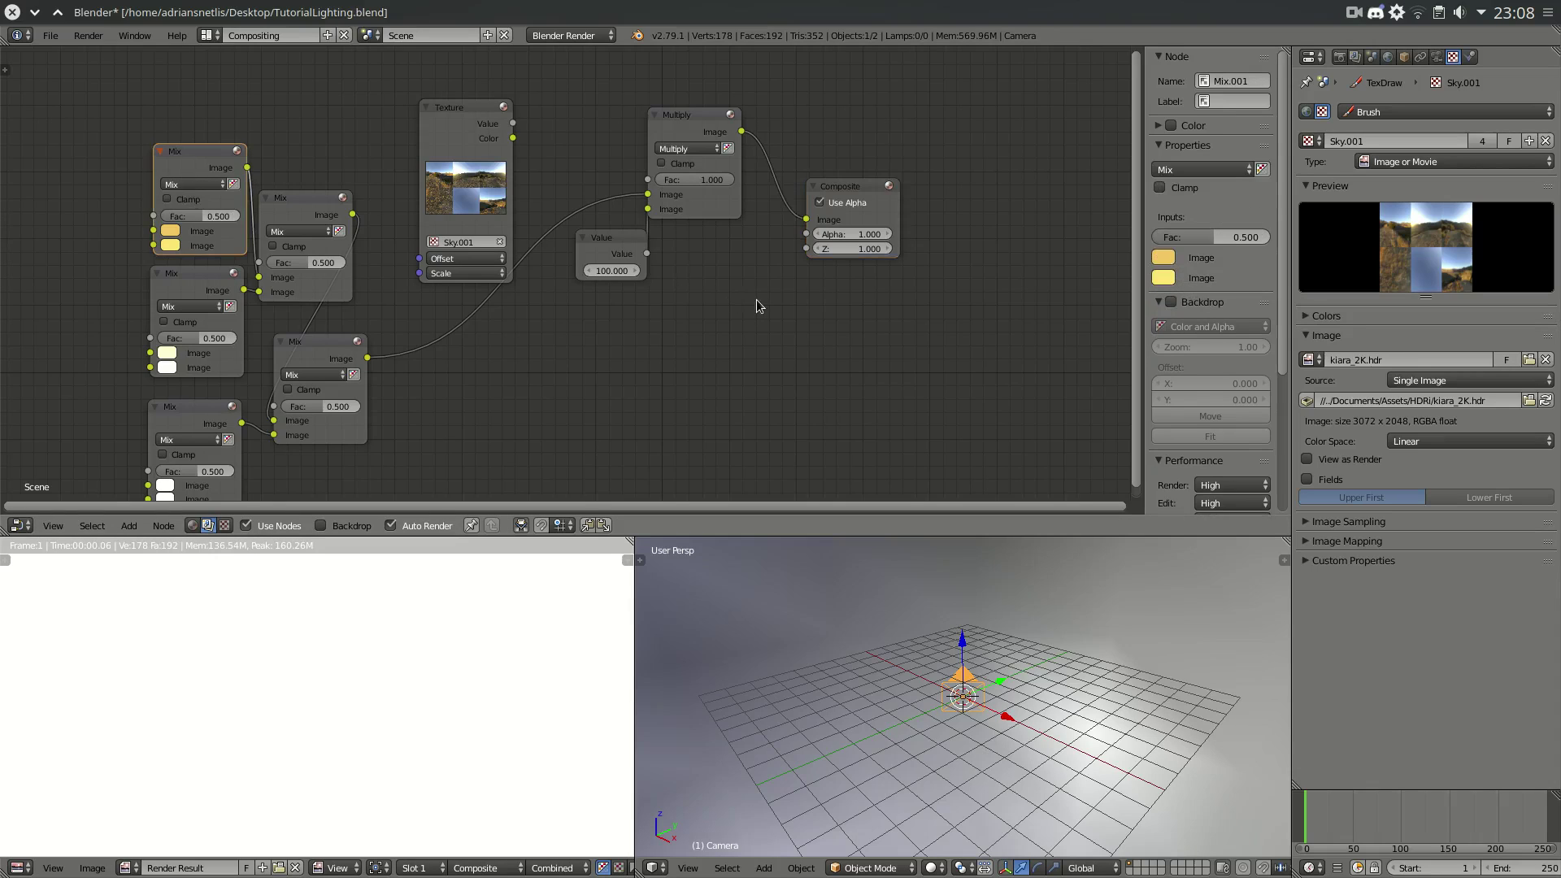
pyautogui.hotkey('shift', 'a')
pyautogui.moveTo(759, 305)
pyautogui.moveTo(726, 269)
pyautogui.click(821, 352)
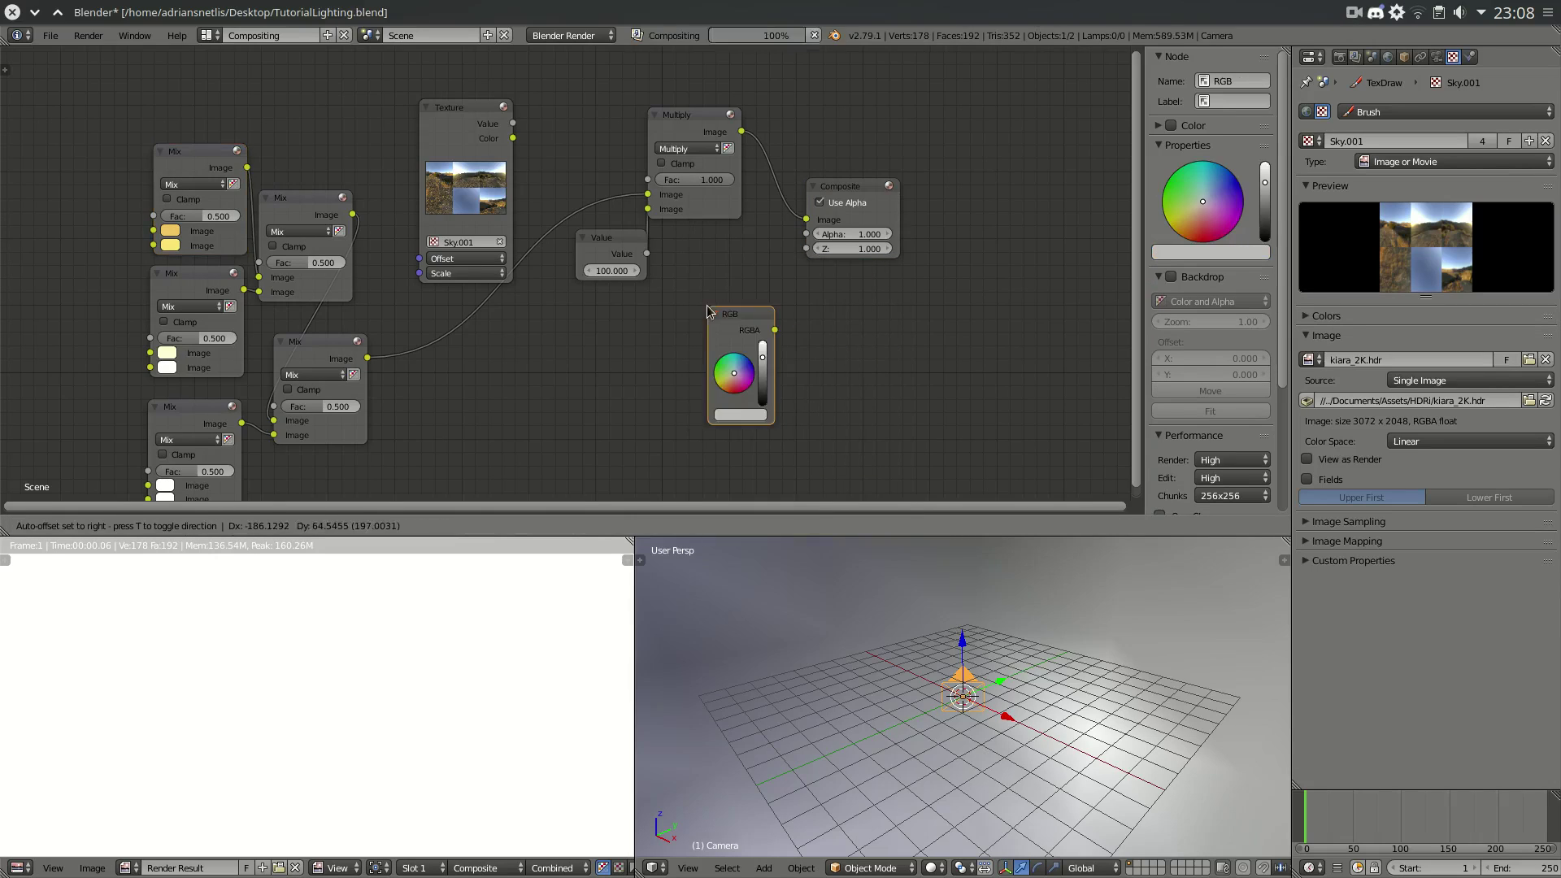
pyautogui.click(754, 415)
pyautogui.moveTo(781, 371); pyautogui.dragTo(813, 371)
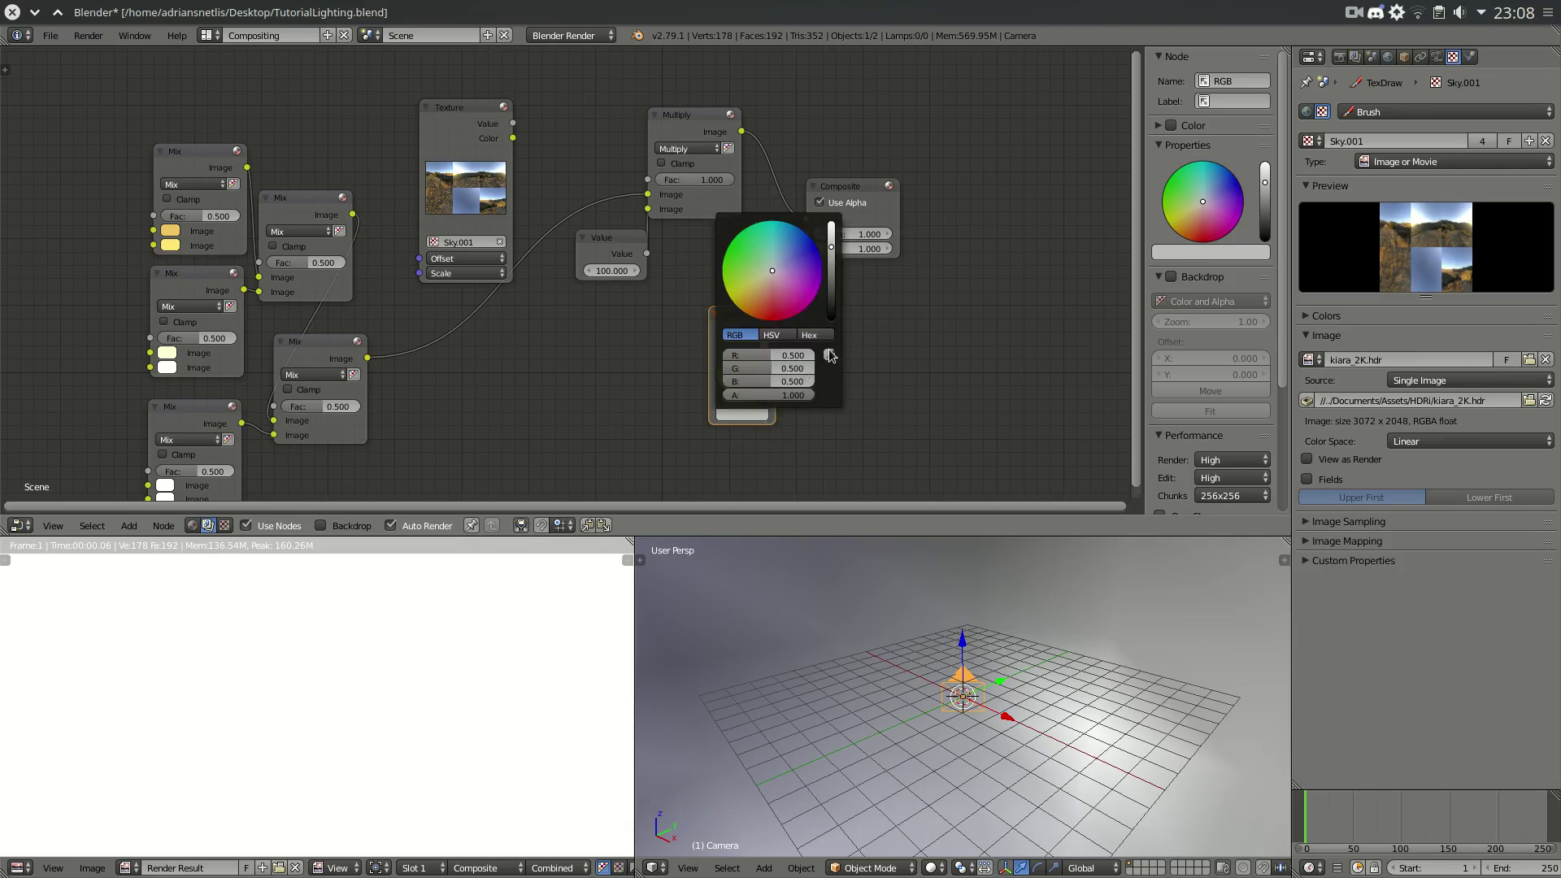
pyautogui.moveTo(736, 317); pyautogui.dragTo(700, 322)
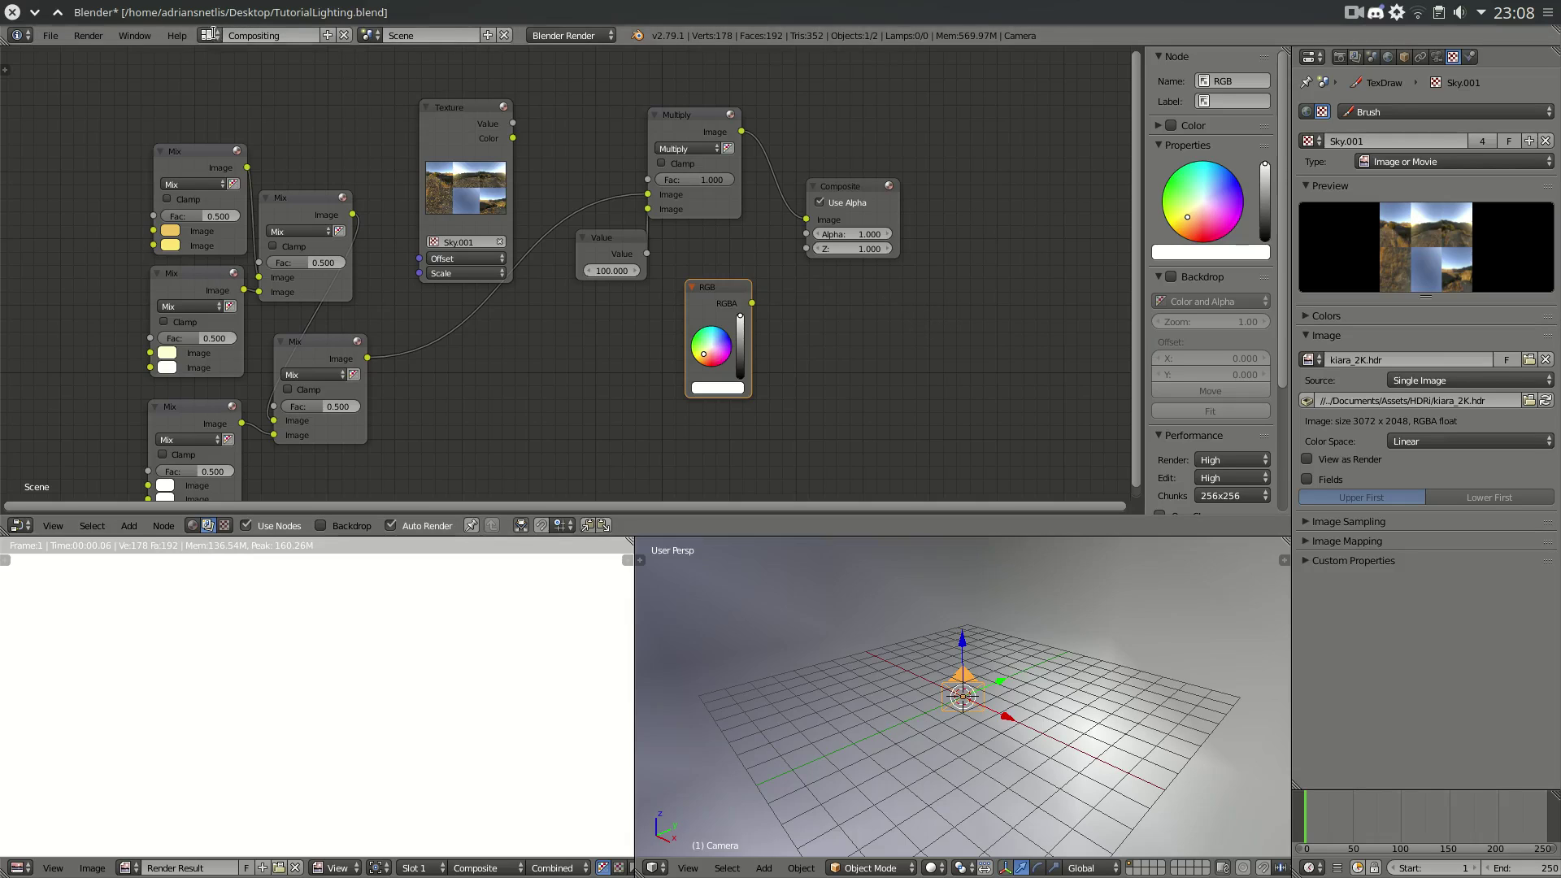
# - Try to paste the copied compositor RGB node into the Sky material's node tree in the Default layout
pyautogui.click(268, 36)
pyautogui.click(236, 105)
pyautogui.moveTo(729, 348); pyautogui.dragTo(812, 174, button='middle')
pyautogui.rightClick(811, 174)
pyautogui.hotkey('ctrl', 'v')
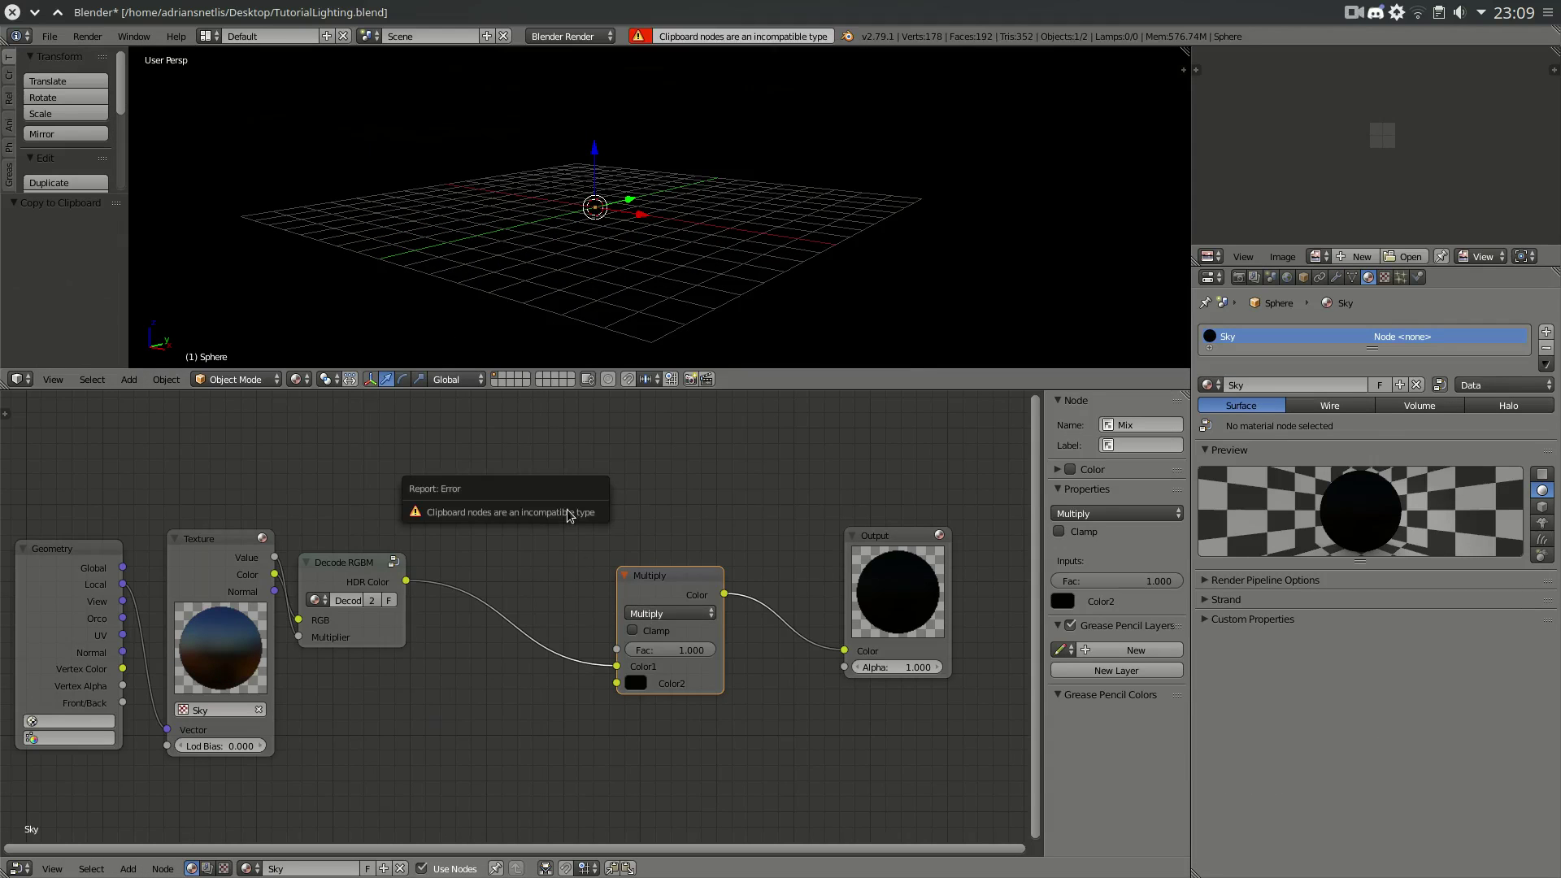
pyautogui.hotkey('ctrl', 'v')
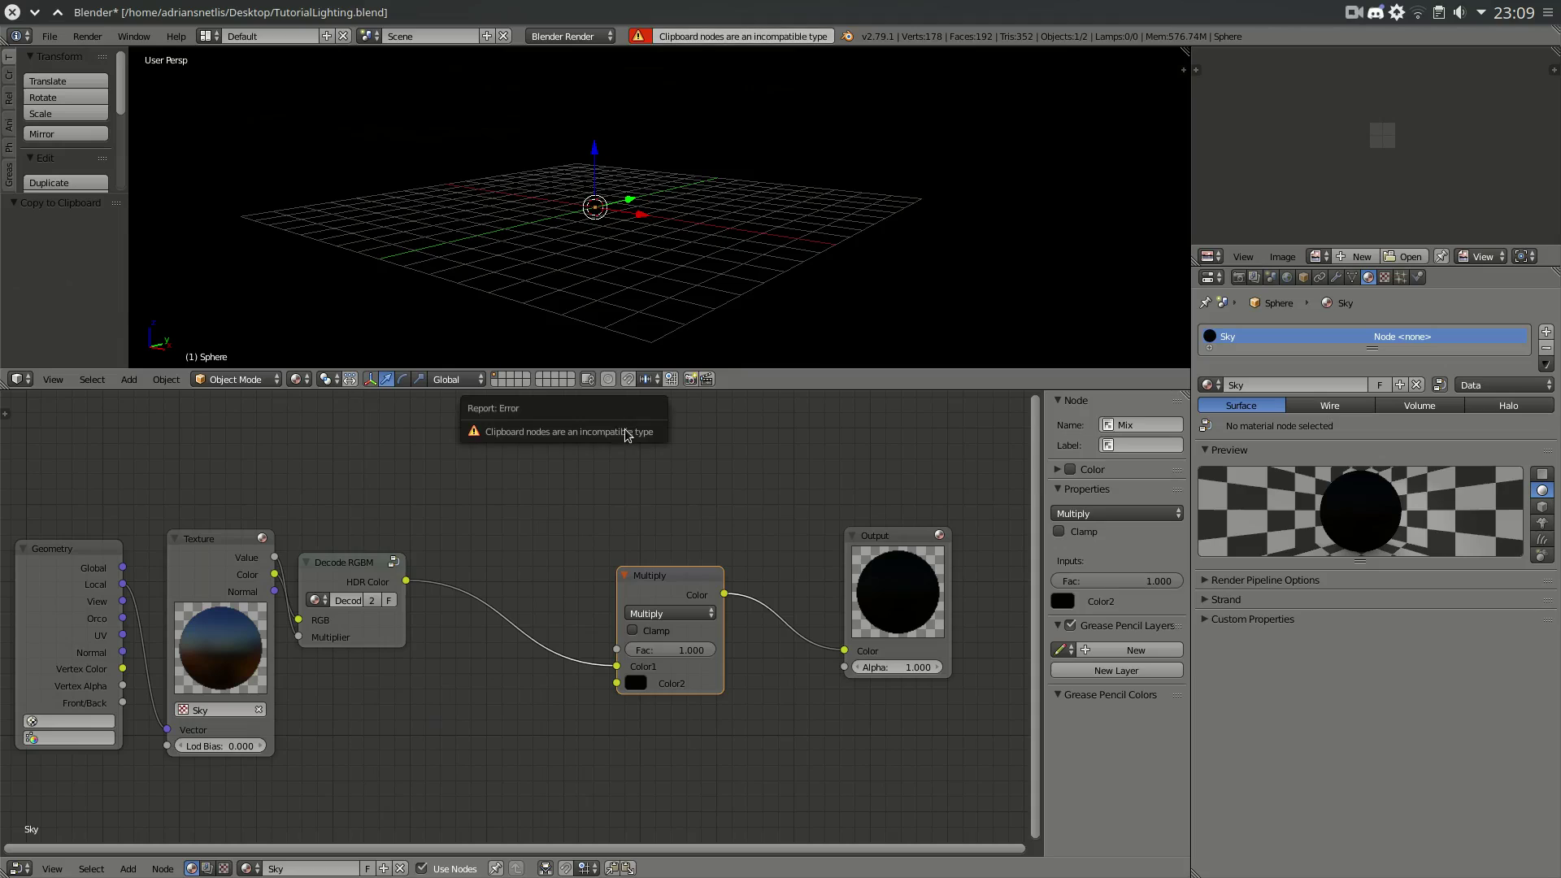
pyautogui.click(607, 41)
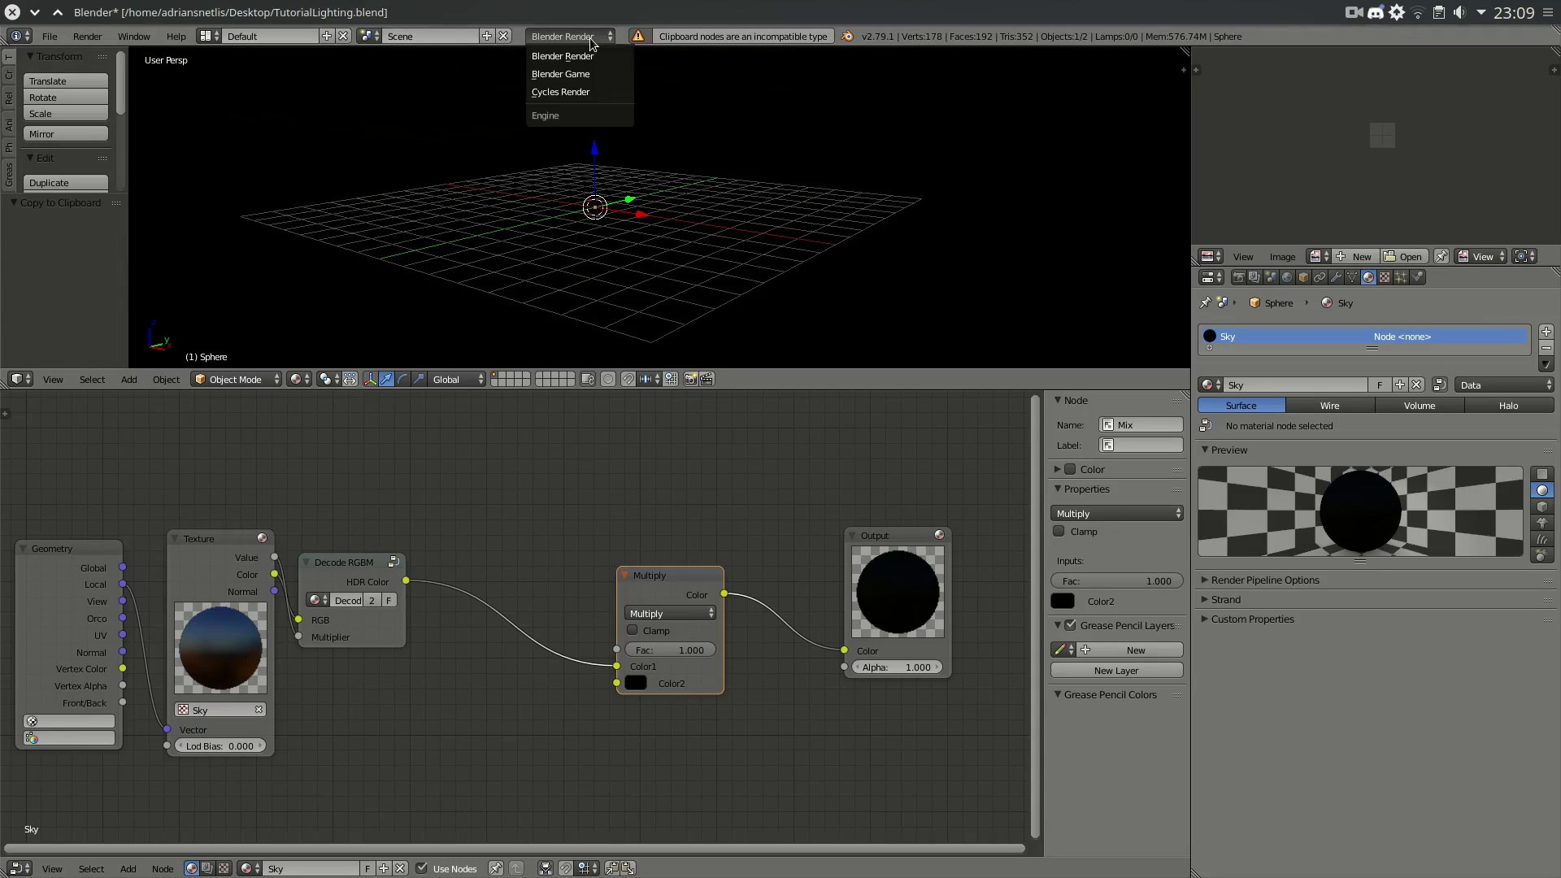
pyautogui.click(578, 51)
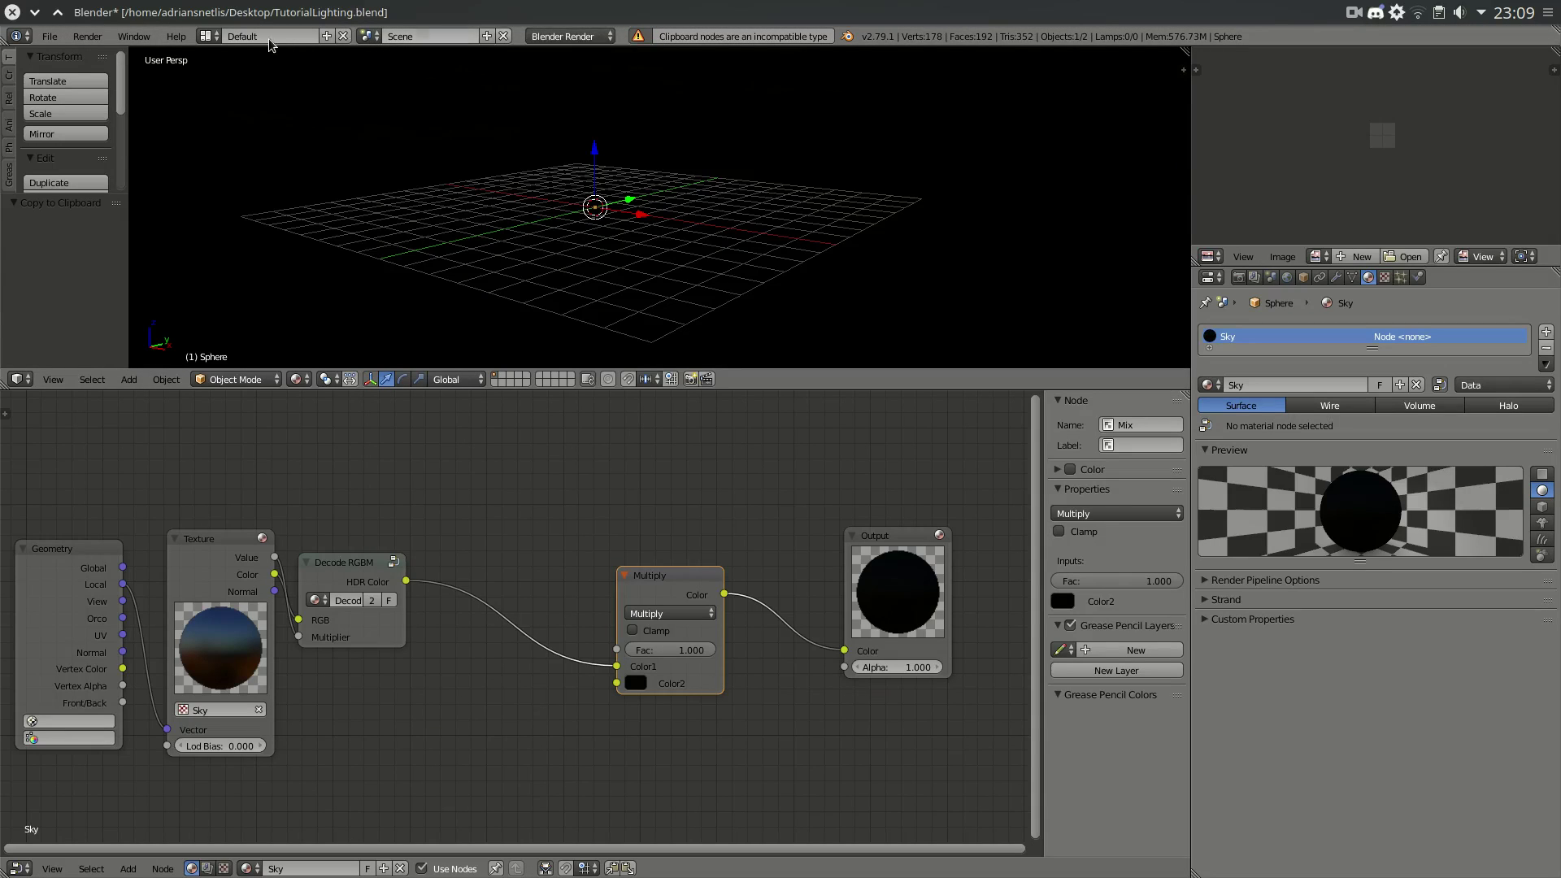
# - Return to the Compositing layout, move the RGB node below the Composite node, and copy its colour value
pyautogui.click(208, 36)
pyautogui.click(235, 93)
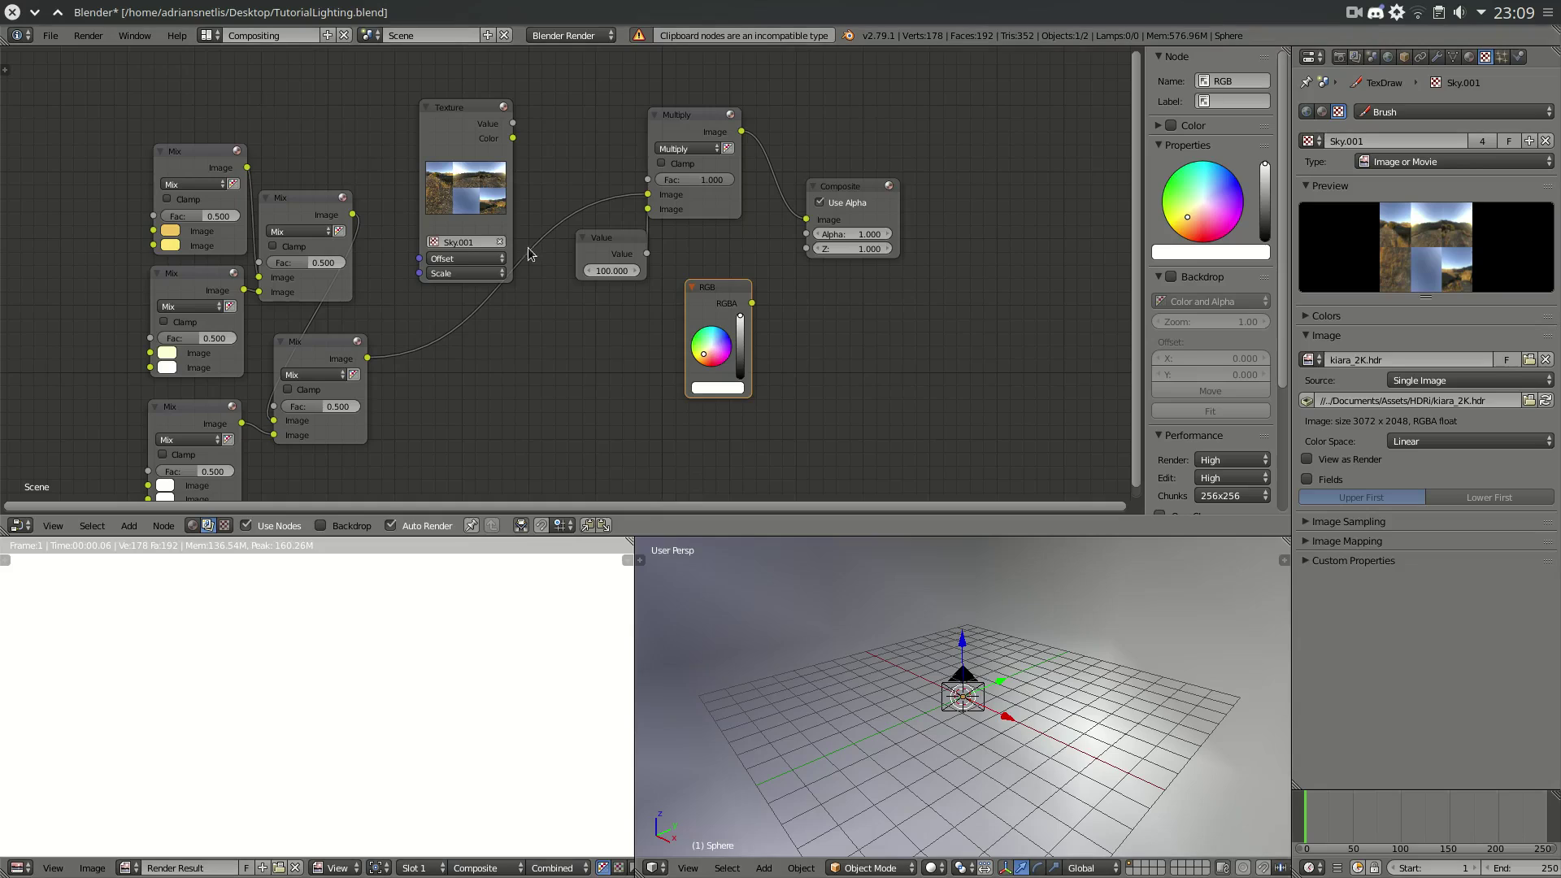
pyautogui.moveTo(704, 297); pyautogui.dragTo(599, 315)
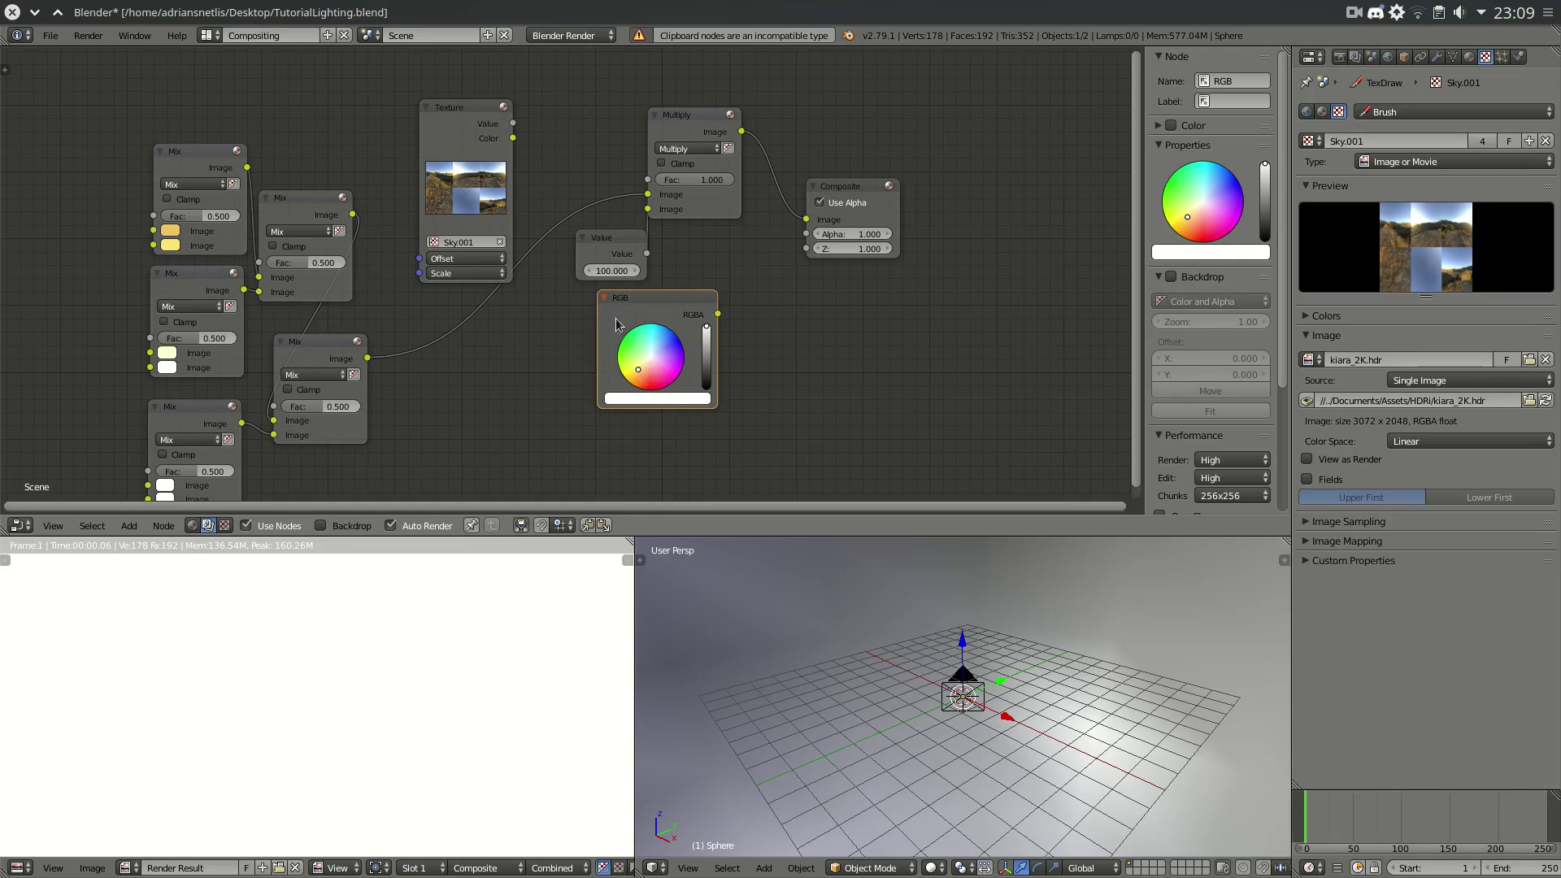
pyautogui.moveTo(637, 396); pyautogui.dragTo(808, 412)
pyautogui.click(807, 412)
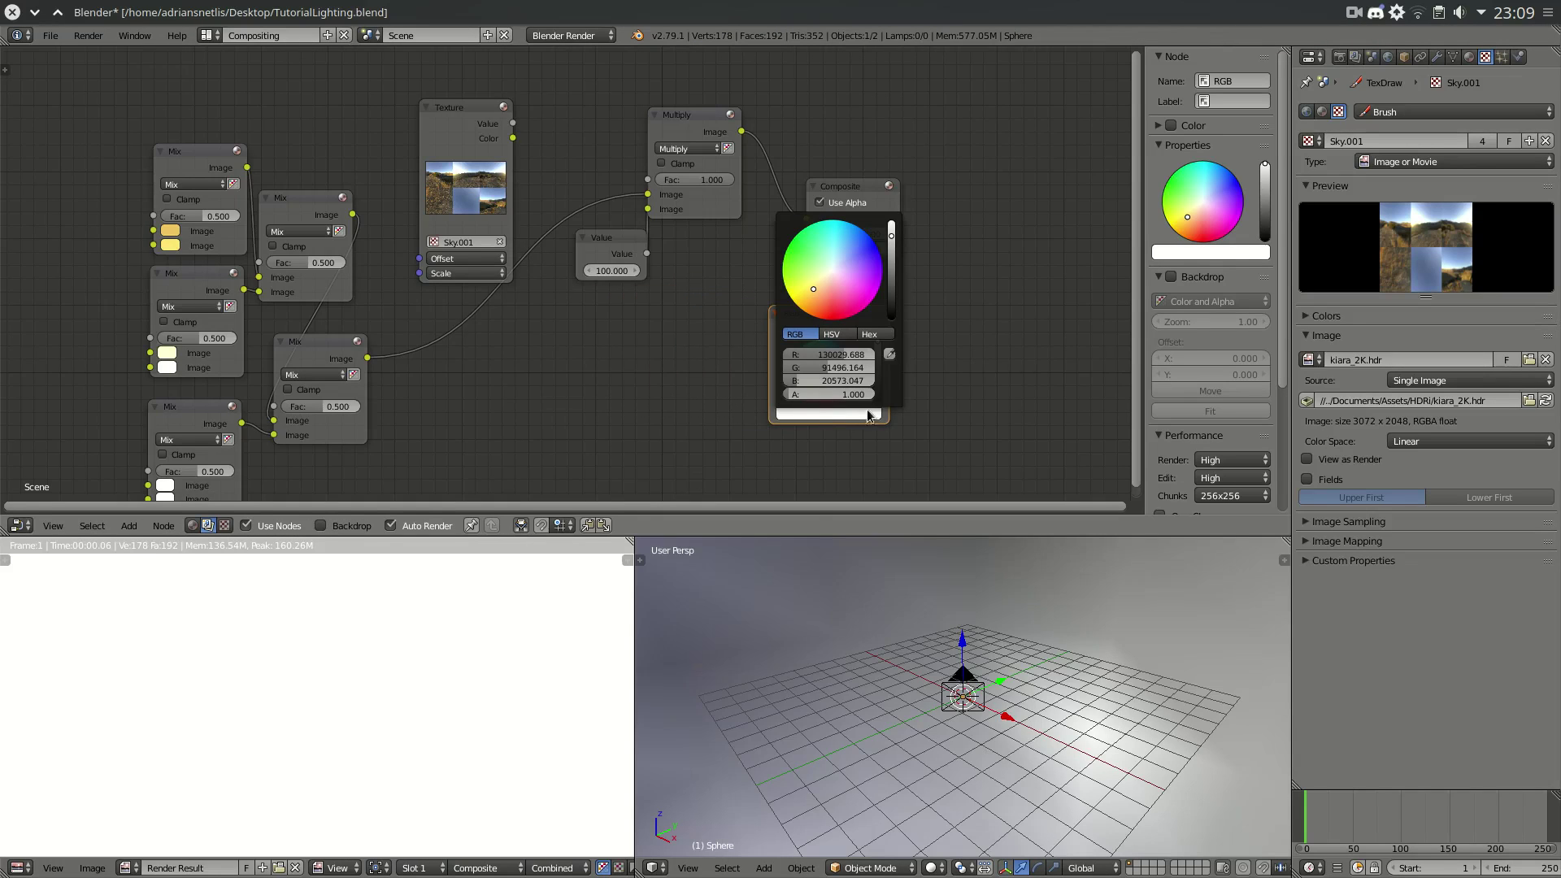
pyautogui.click(844, 414)
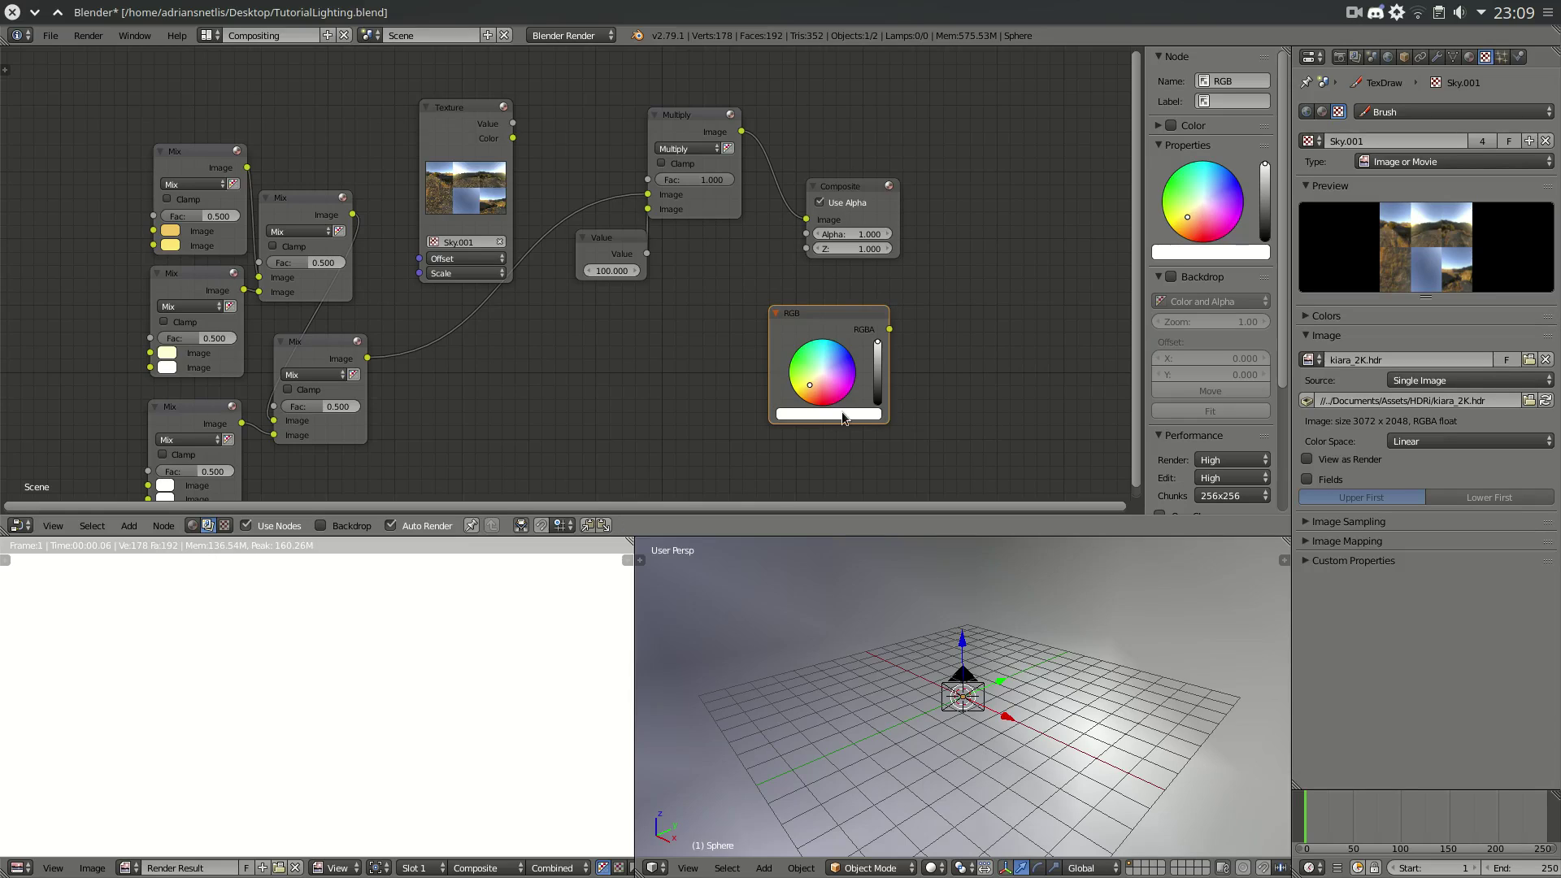
# - Switch to the Default layout, add an RGB input node to the Sky material below Decode RGBM, and paste the copied colour
pyautogui.click(211, 36)
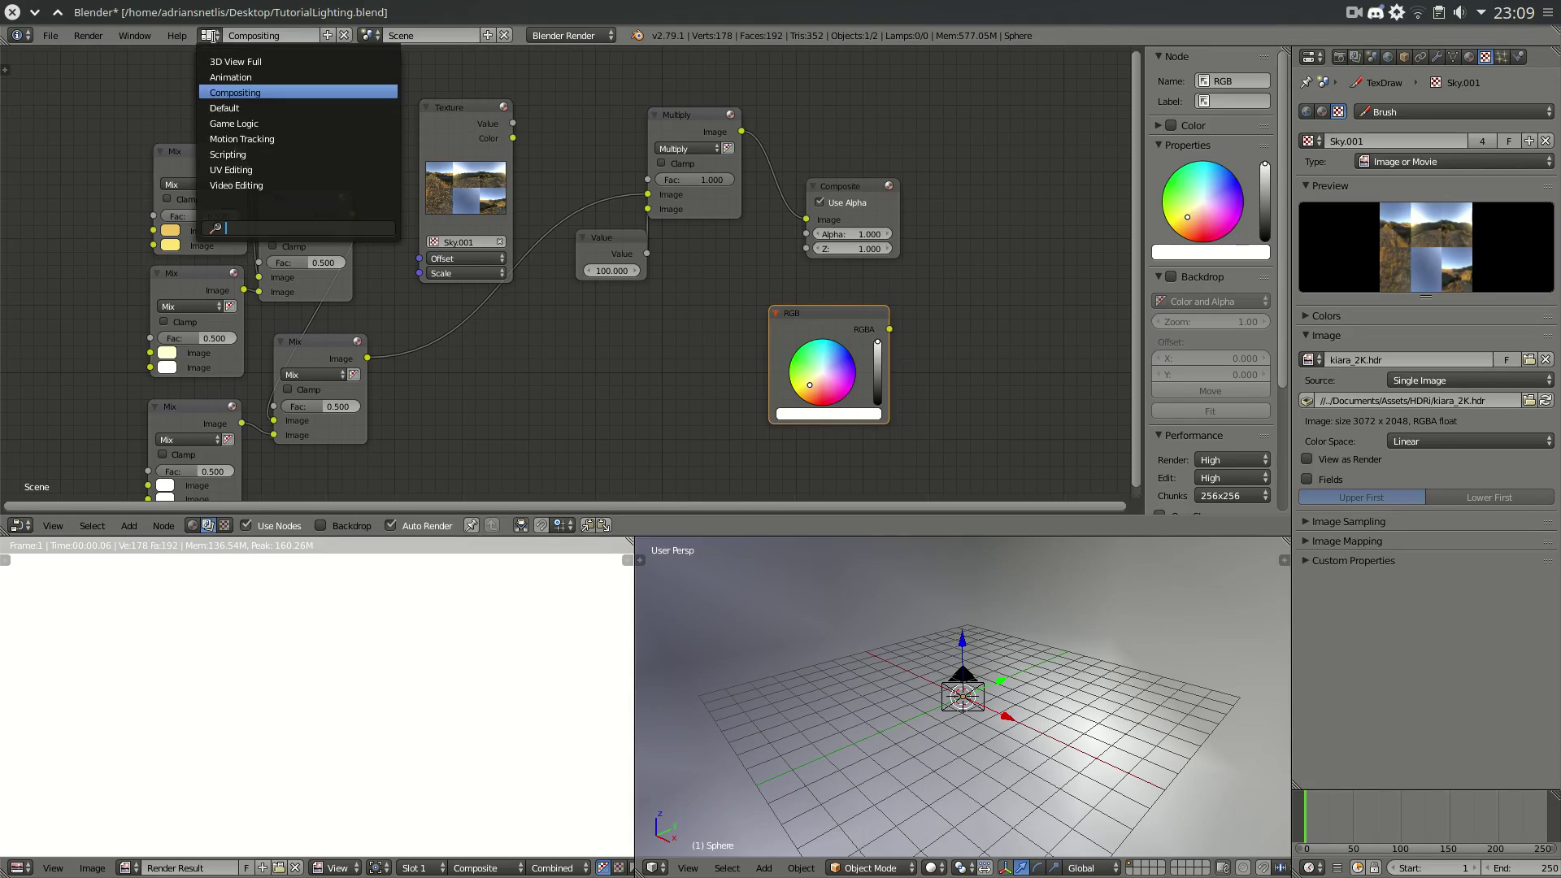
pyautogui.click(252, 110)
pyautogui.hotkey('shift', 'a')
pyautogui.moveTo(543, 508)
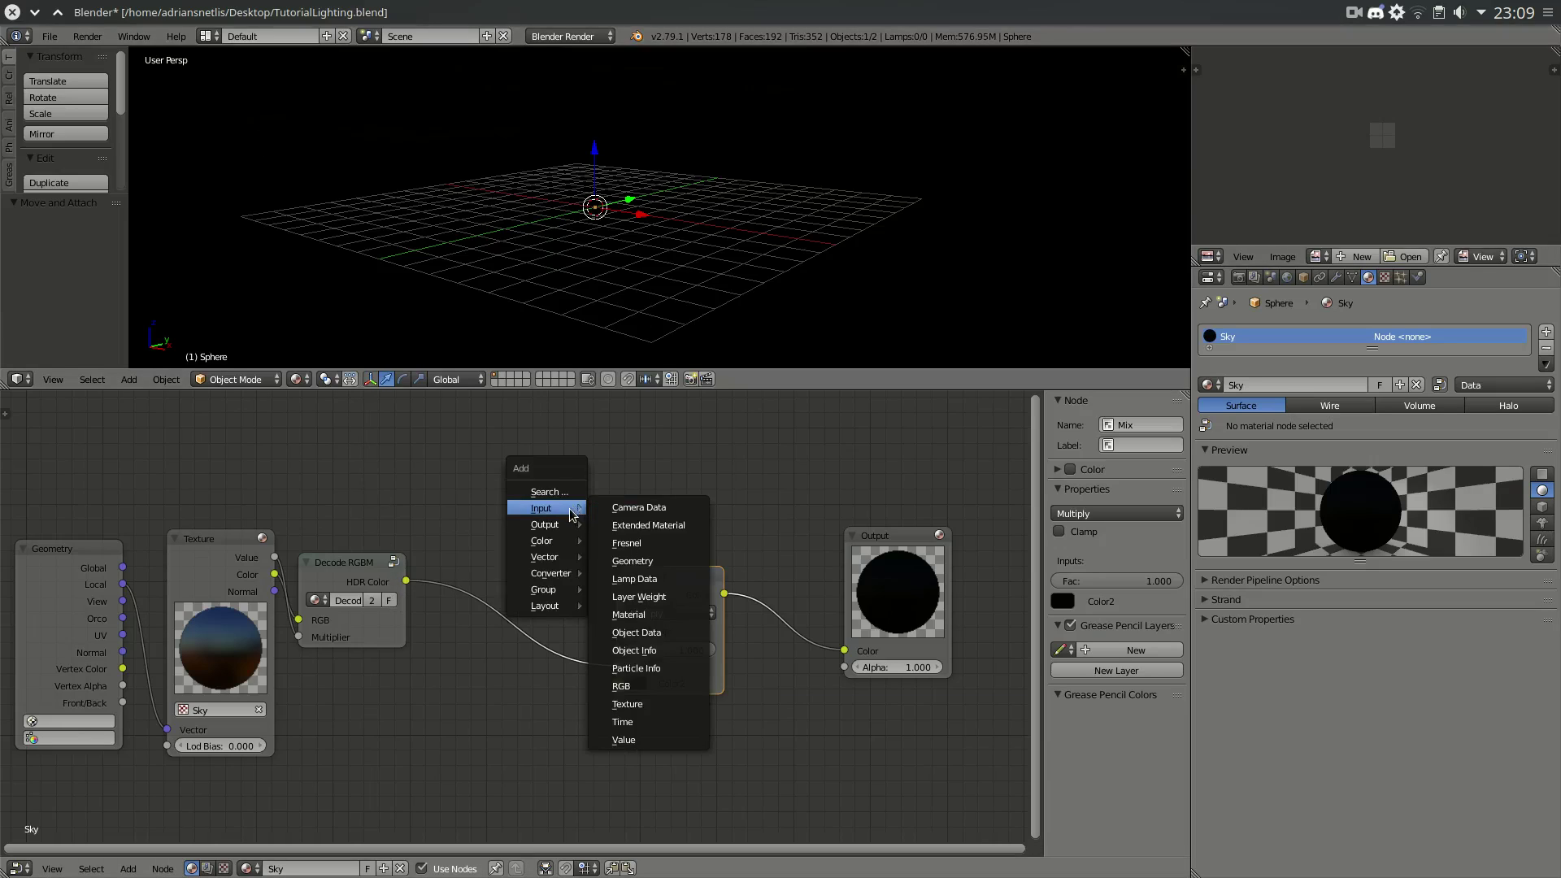
pyautogui.click(638, 687)
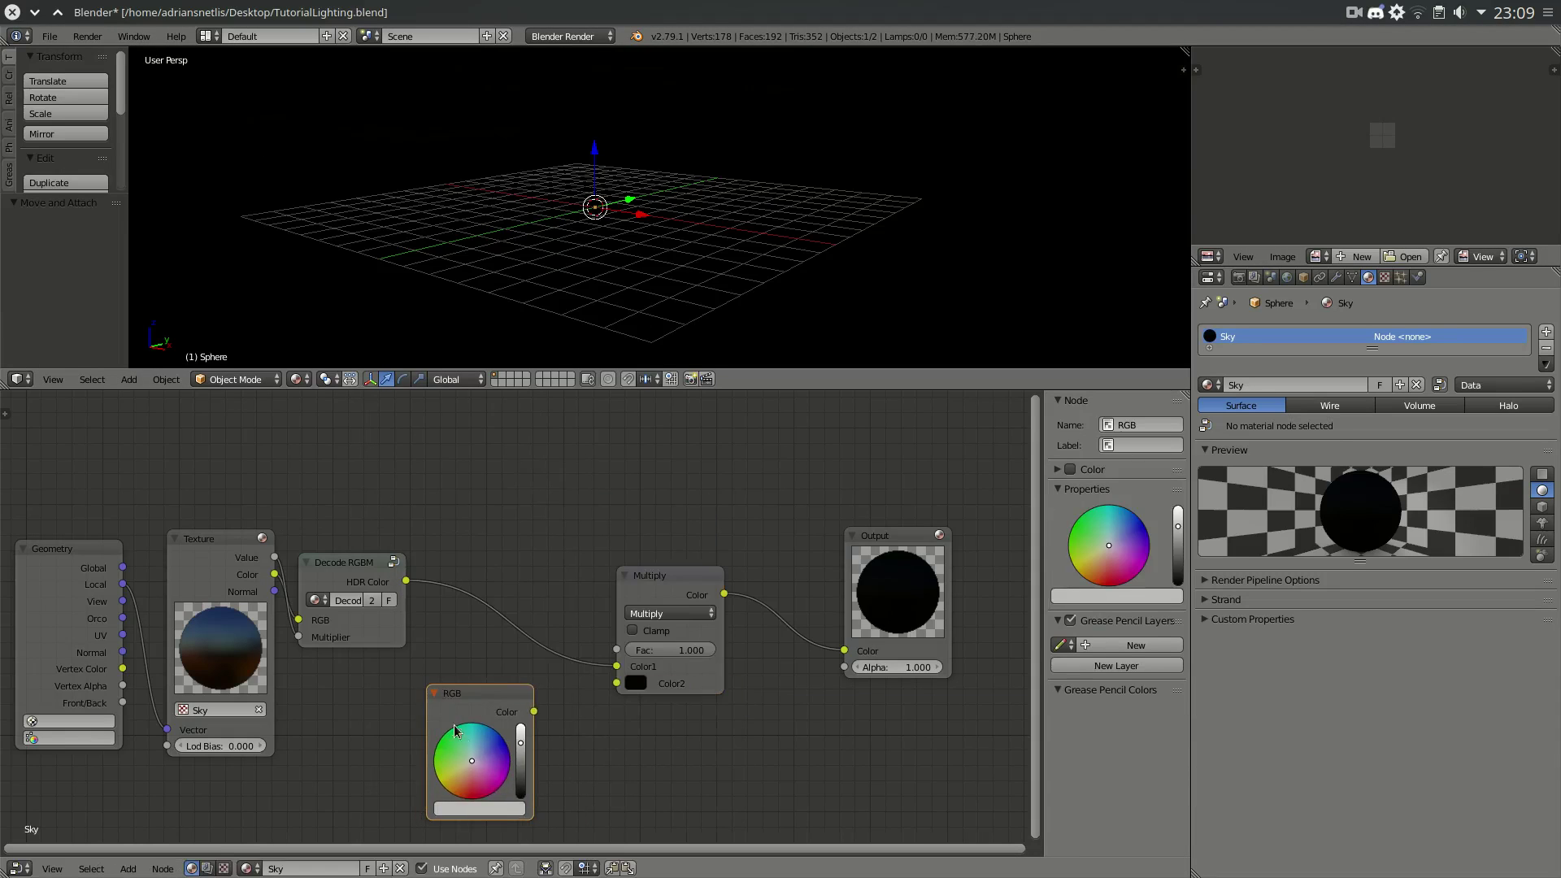
pyautogui.hotkey('ctrl', 'v')
pyautogui.click(504, 807)
# - Set the Sky material's Multiply Color2 to white with R, G and B at 1.000, and turn the 3D view towards the sun
pyautogui.moveTo(697, 736); pyautogui.dragTo(958, 675, button='middle')
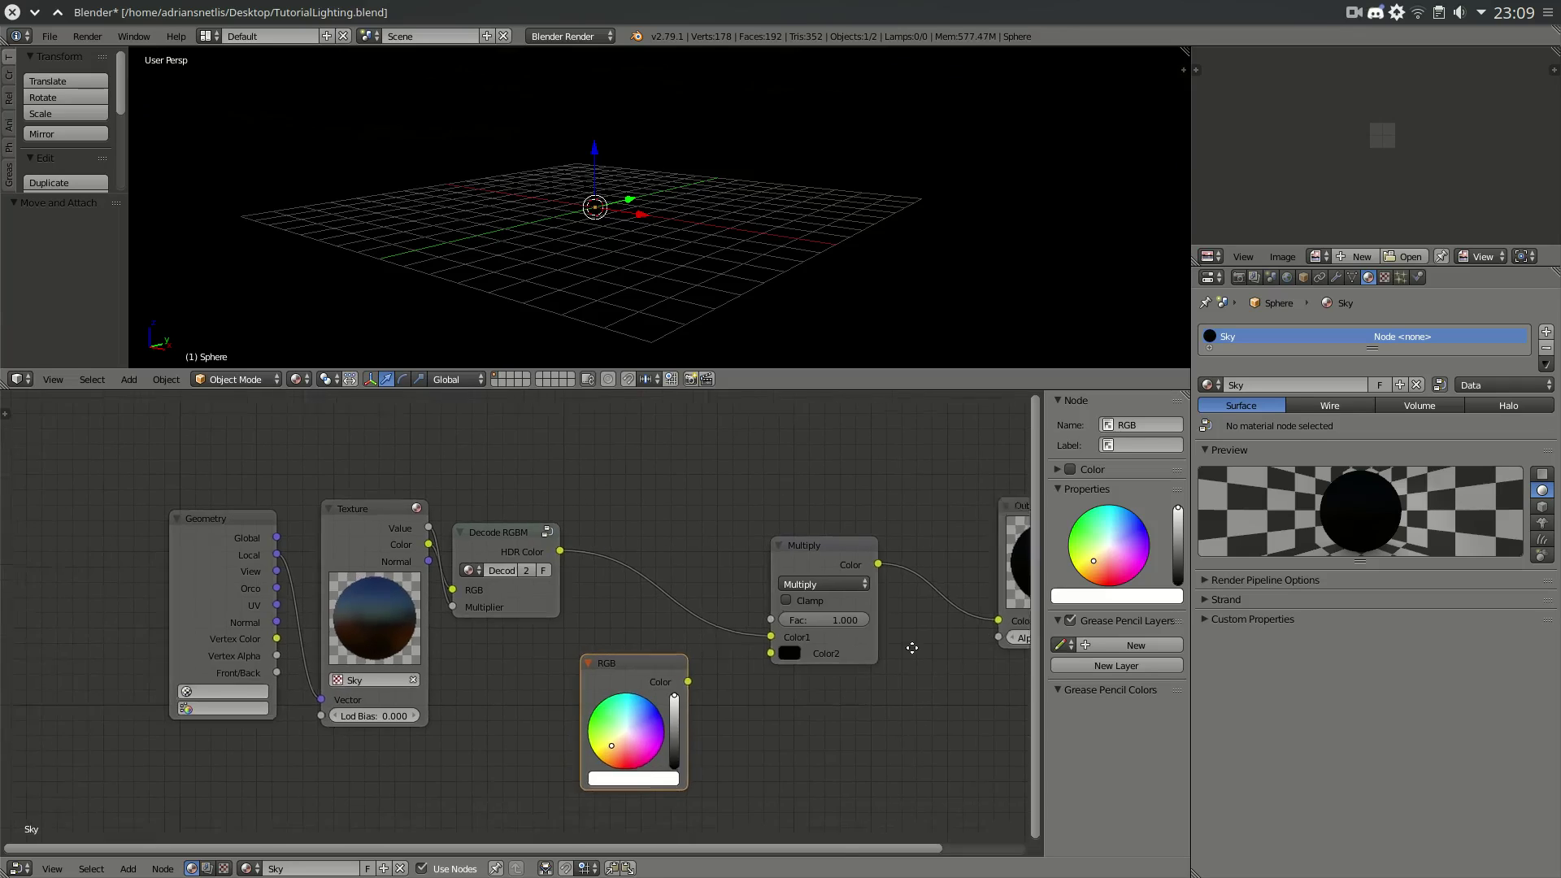
pyautogui.moveTo(746, 632); pyautogui.dragTo(648, 629)
pyautogui.press('Home')
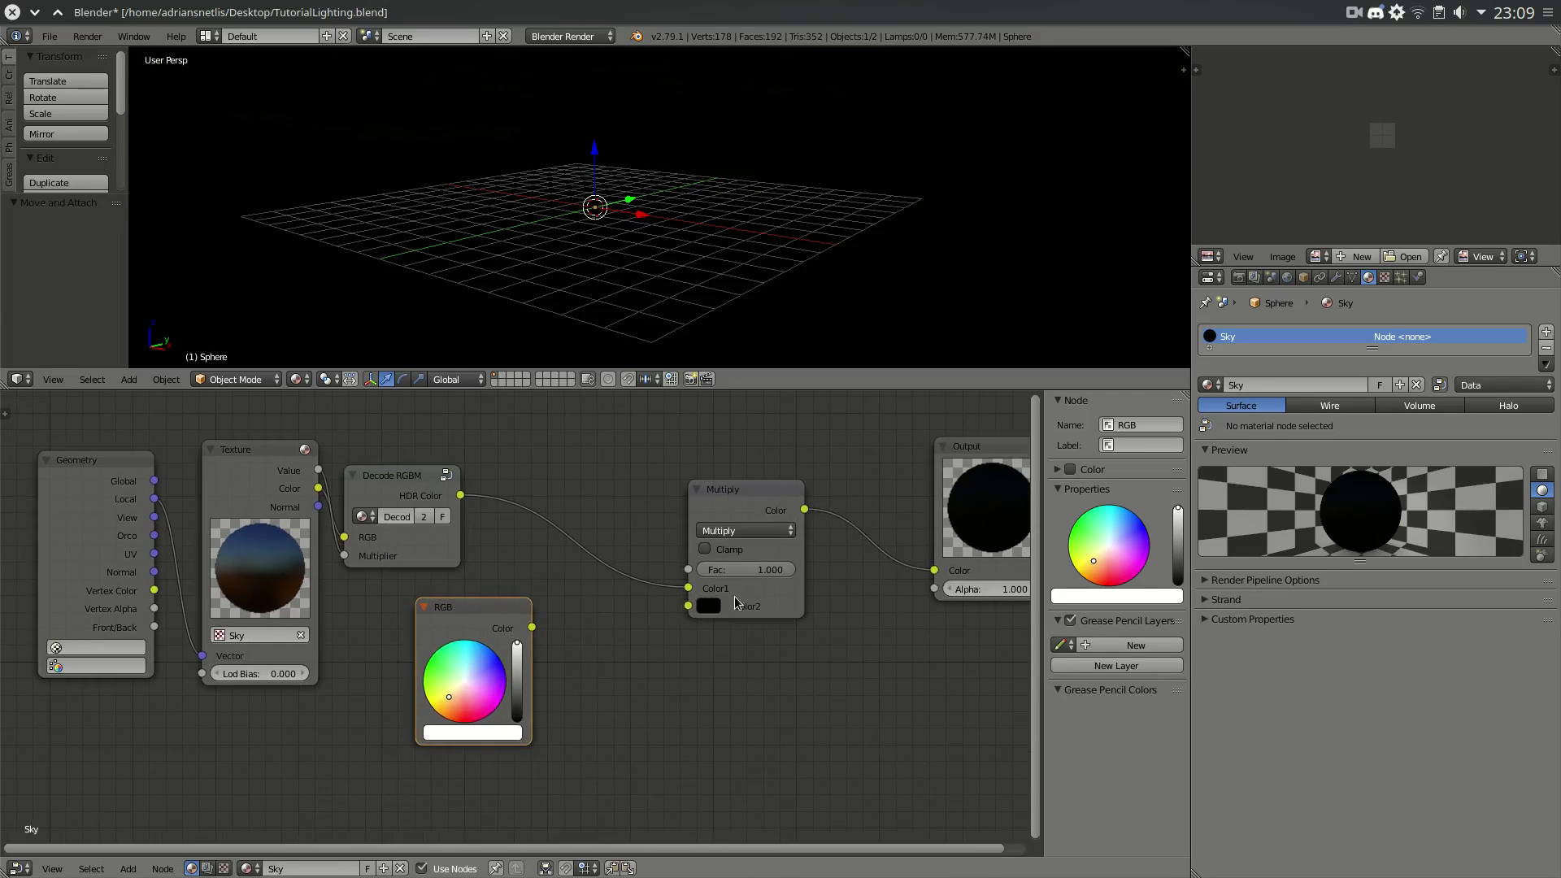
pyautogui.click(708, 605)
pyautogui.moveTo(781, 535); pyautogui.dragTo(817, 564)
pyautogui.press('KP_8')
pyautogui.press('KP_8')
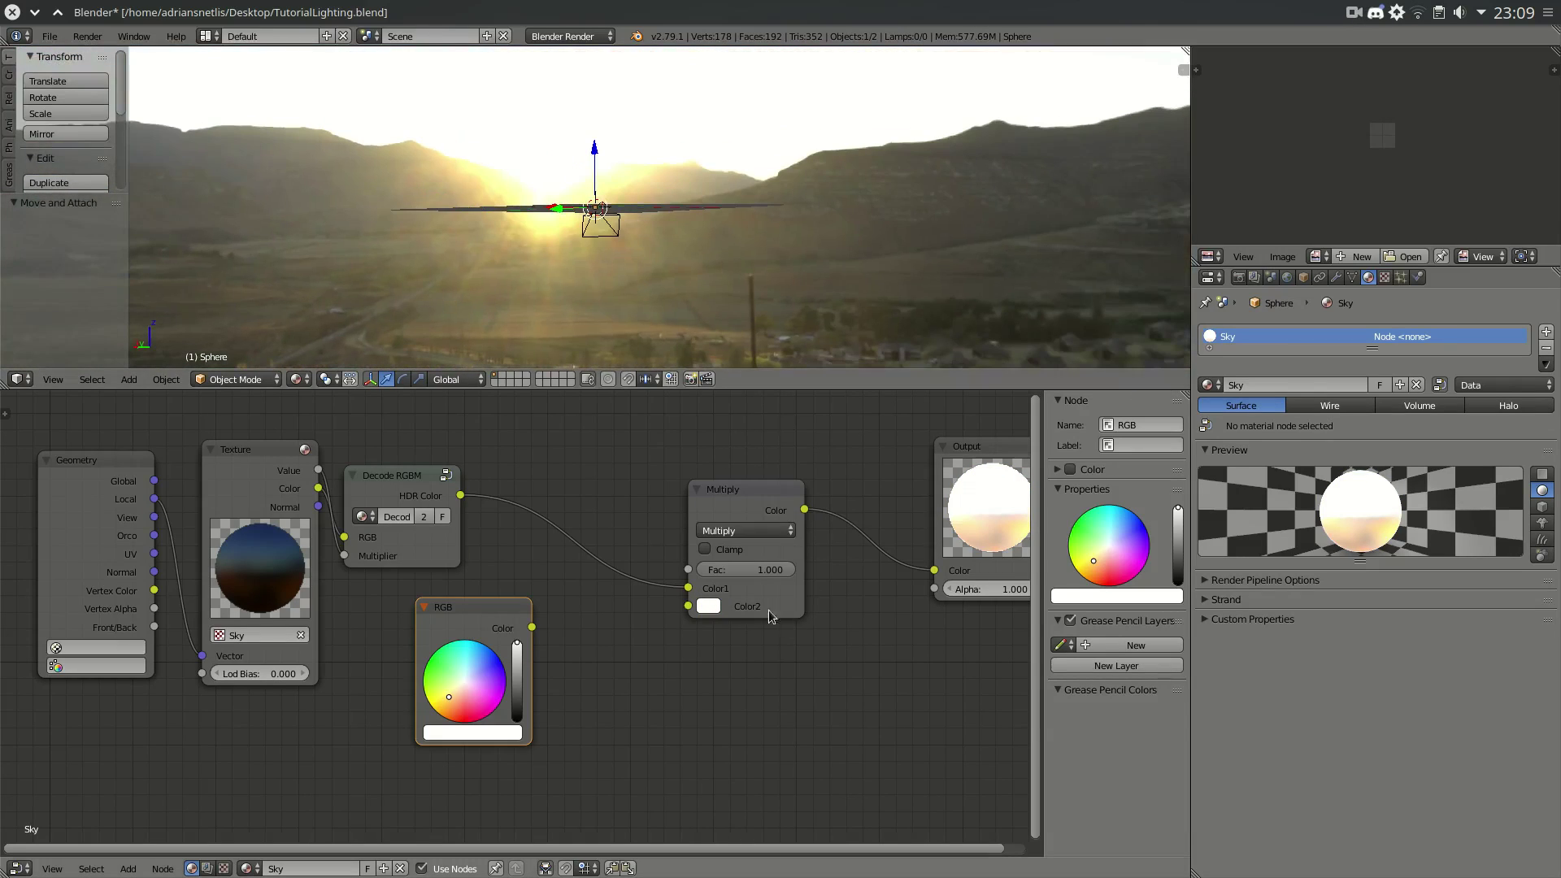
# - Set the Sky material's Multiply Color2 to R 0.01, G 0.01 and B 0.01
pyautogui.click(709, 605)
pyautogui.click(771, 535)
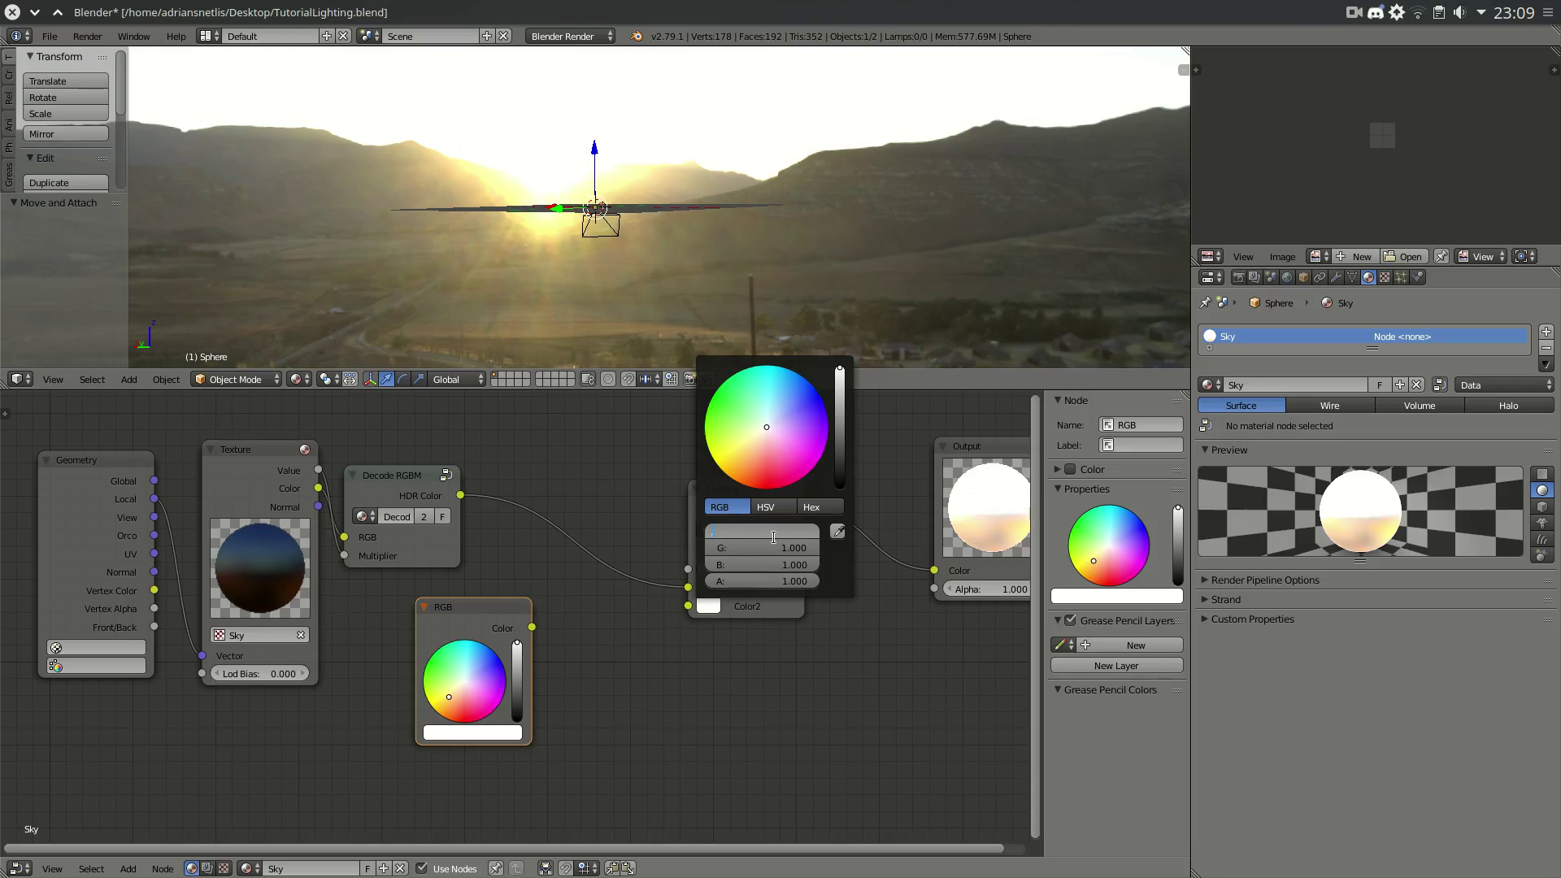
pyautogui.write('.01')
pyautogui.press('Return')
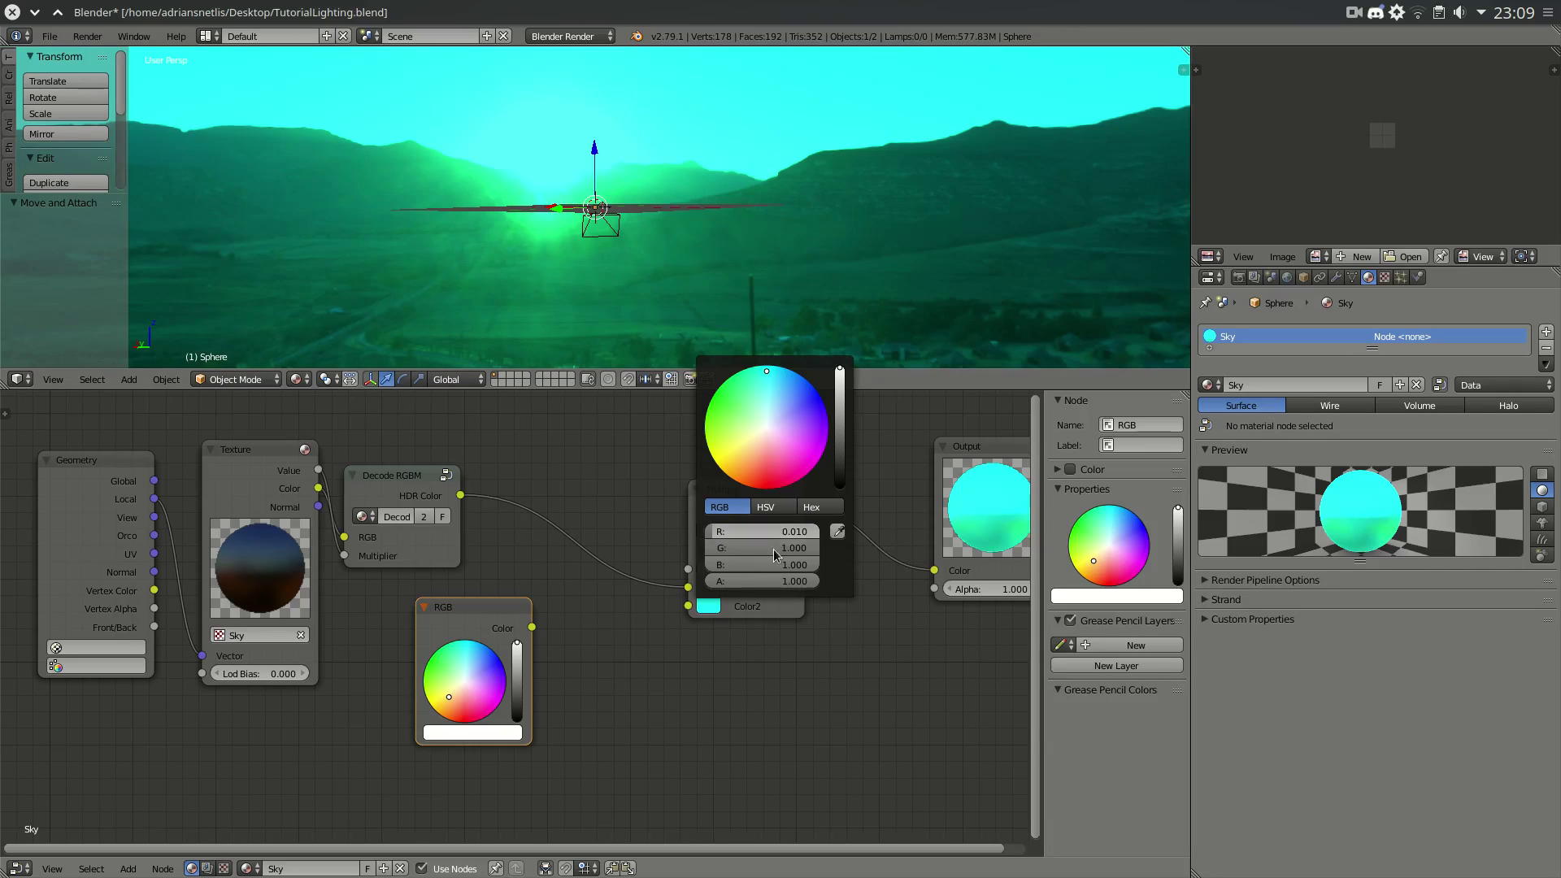
pyautogui.click(773, 549)
pyautogui.write('.01')
pyautogui.press('Return')
pyautogui.click(793, 565)
pyautogui.write('.01')
pyautogui.press('Return')
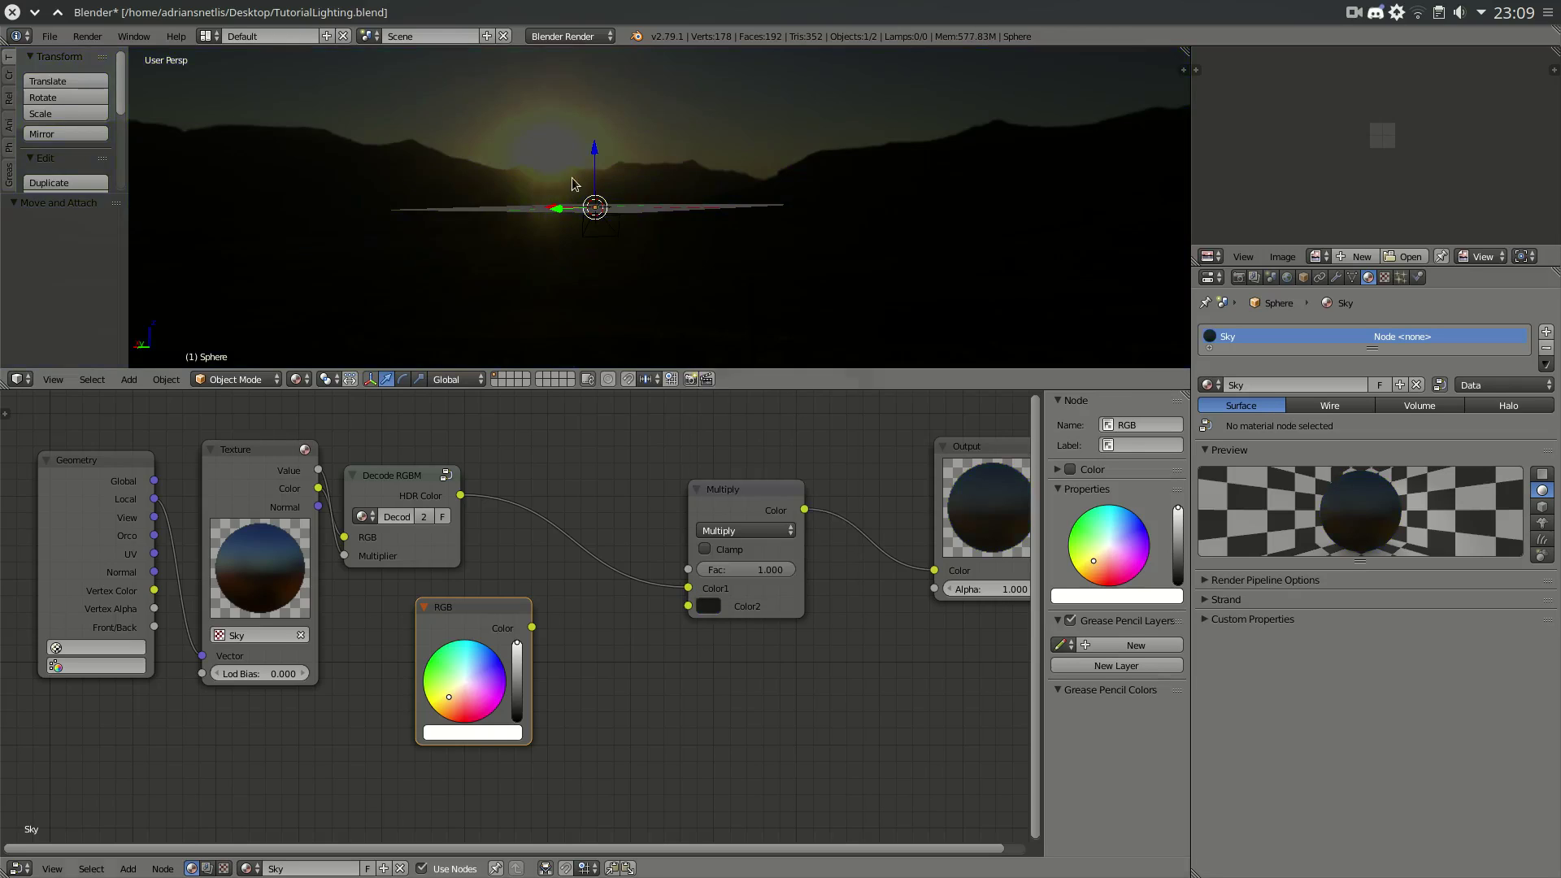
pyautogui.moveTo(529, 149); pyautogui.dragTo(621, 139, button='middle')
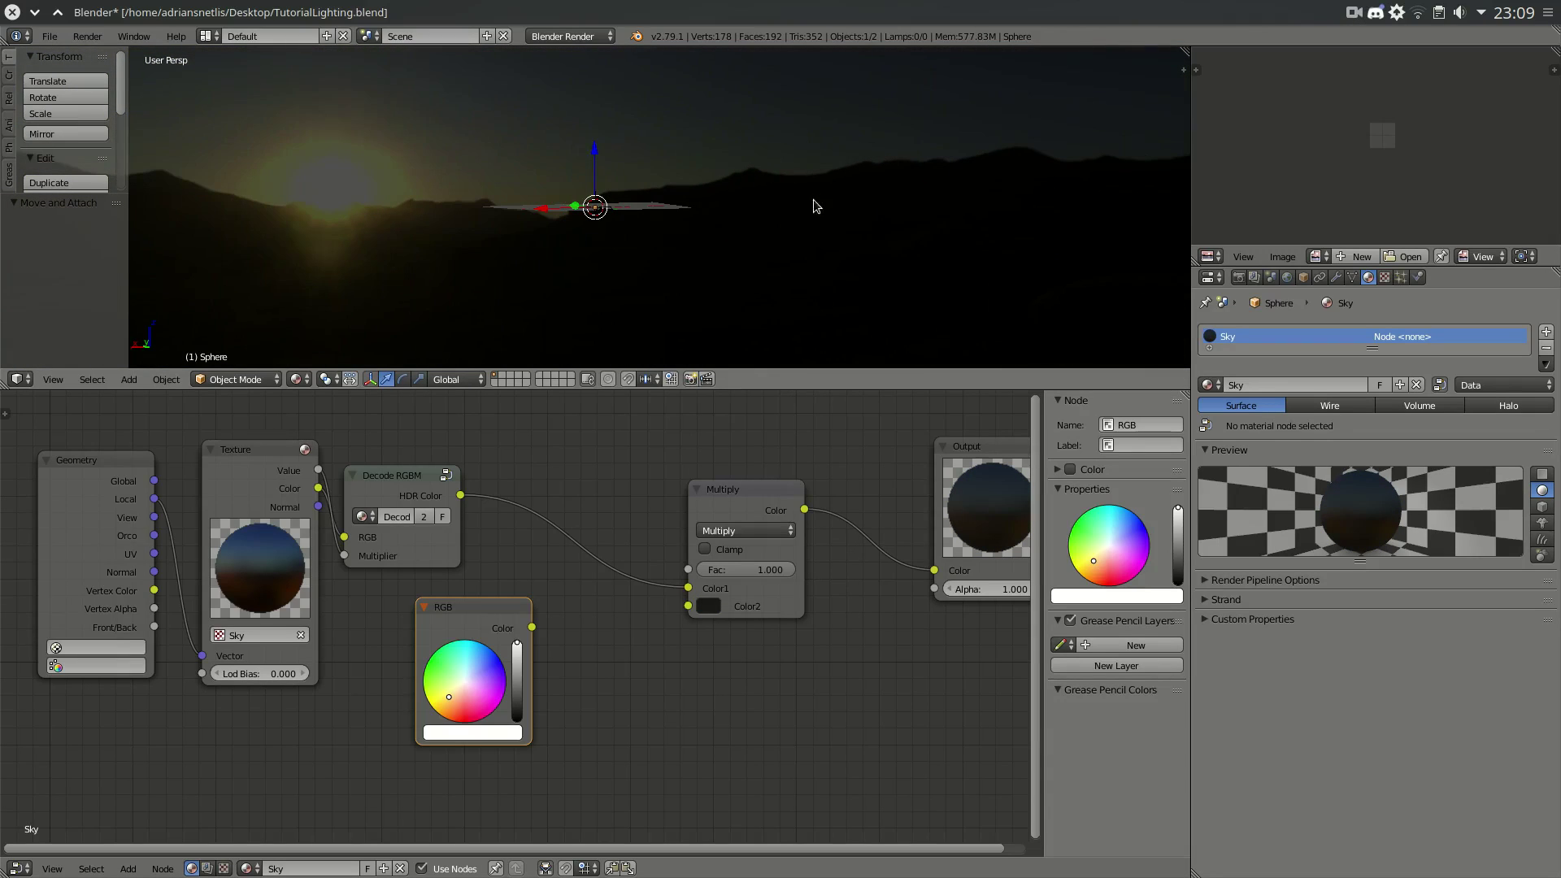
pyautogui.moveTo(744, 178); pyautogui.dragTo(659, 167, button='middle')
# - Add a Math node below the Multiply node and link Decode RGBM's HDR Color to its first value
pyautogui.scroll(2, 558, 633)
pyautogui.moveTo(547, 537); pyautogui.dragTo(600, 620, button='middle')
pyautogui.hotkey('shift', 'a')
pyautogui.moveTo(602, 644)
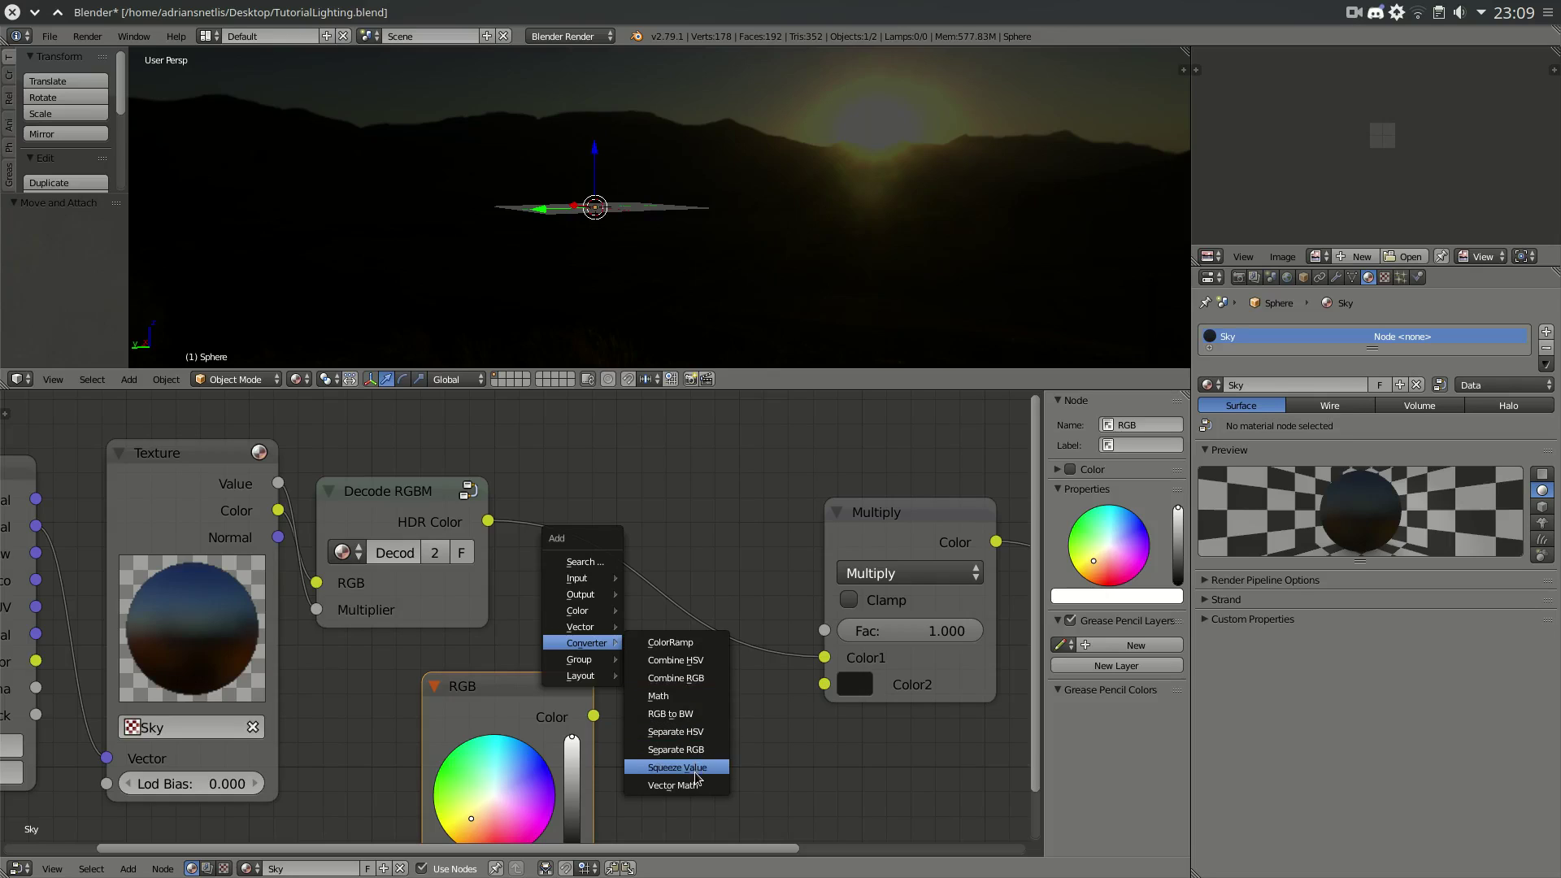
pyautogui.click(660, 696)
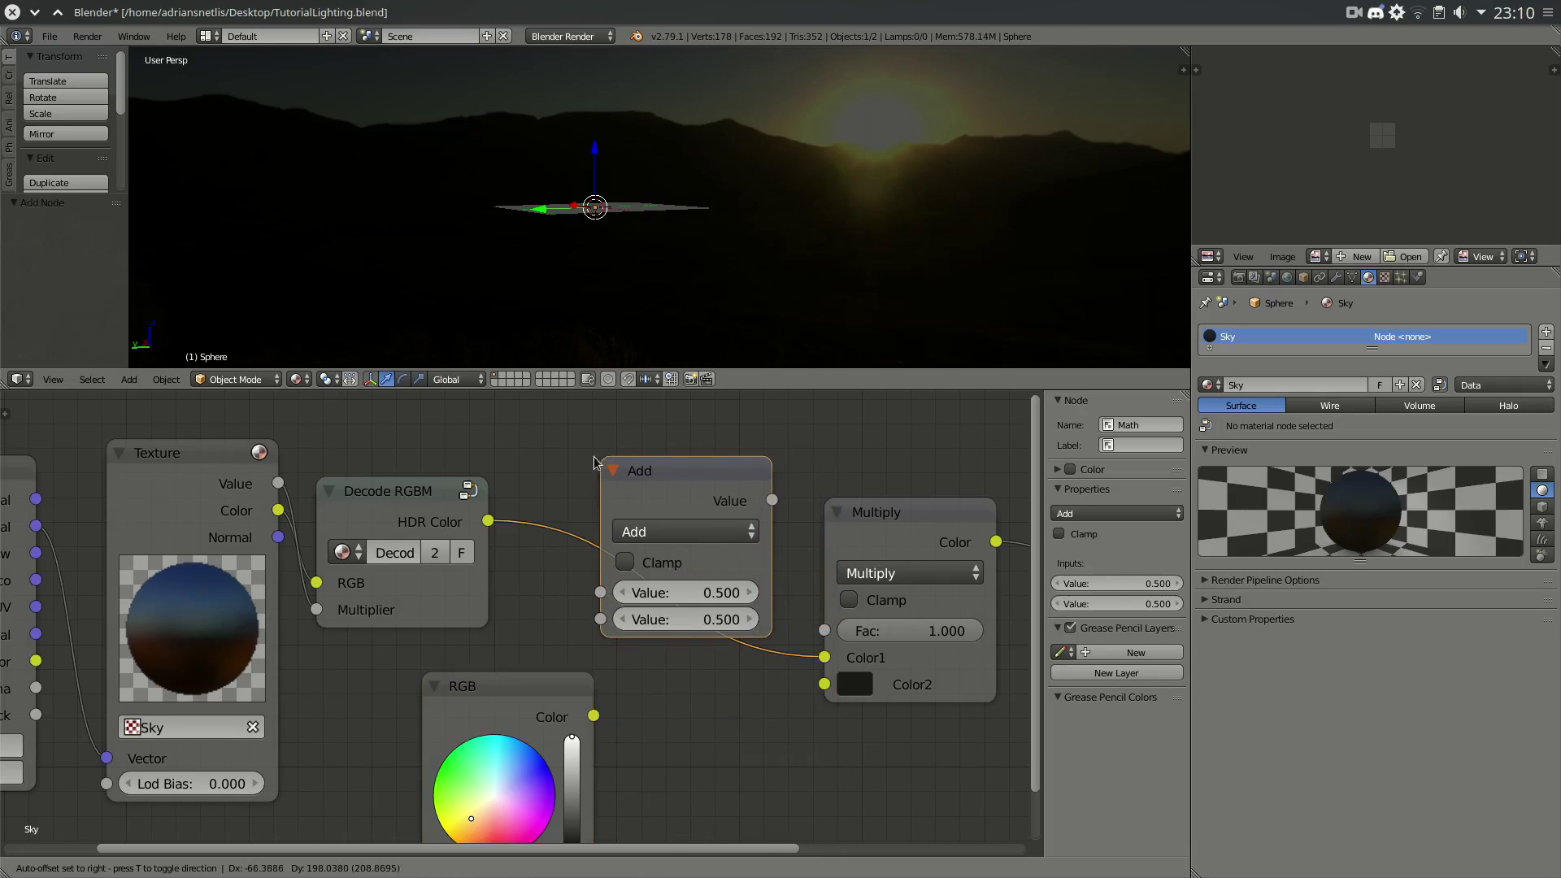
pyautogui.click(674, 720)
pyautogui.scroll(-2, 673, 720)
pyautogui.moveTo(802, 641); pyautogui.dragTo(490, 476, button='middle')
pyautogui.moveTo(469, 436); pyautogui.dragTo(608, 677)
# - Set the Math node's operation to Greater Than with a threshold value of 7.5
pyautogui.click(643, 632)
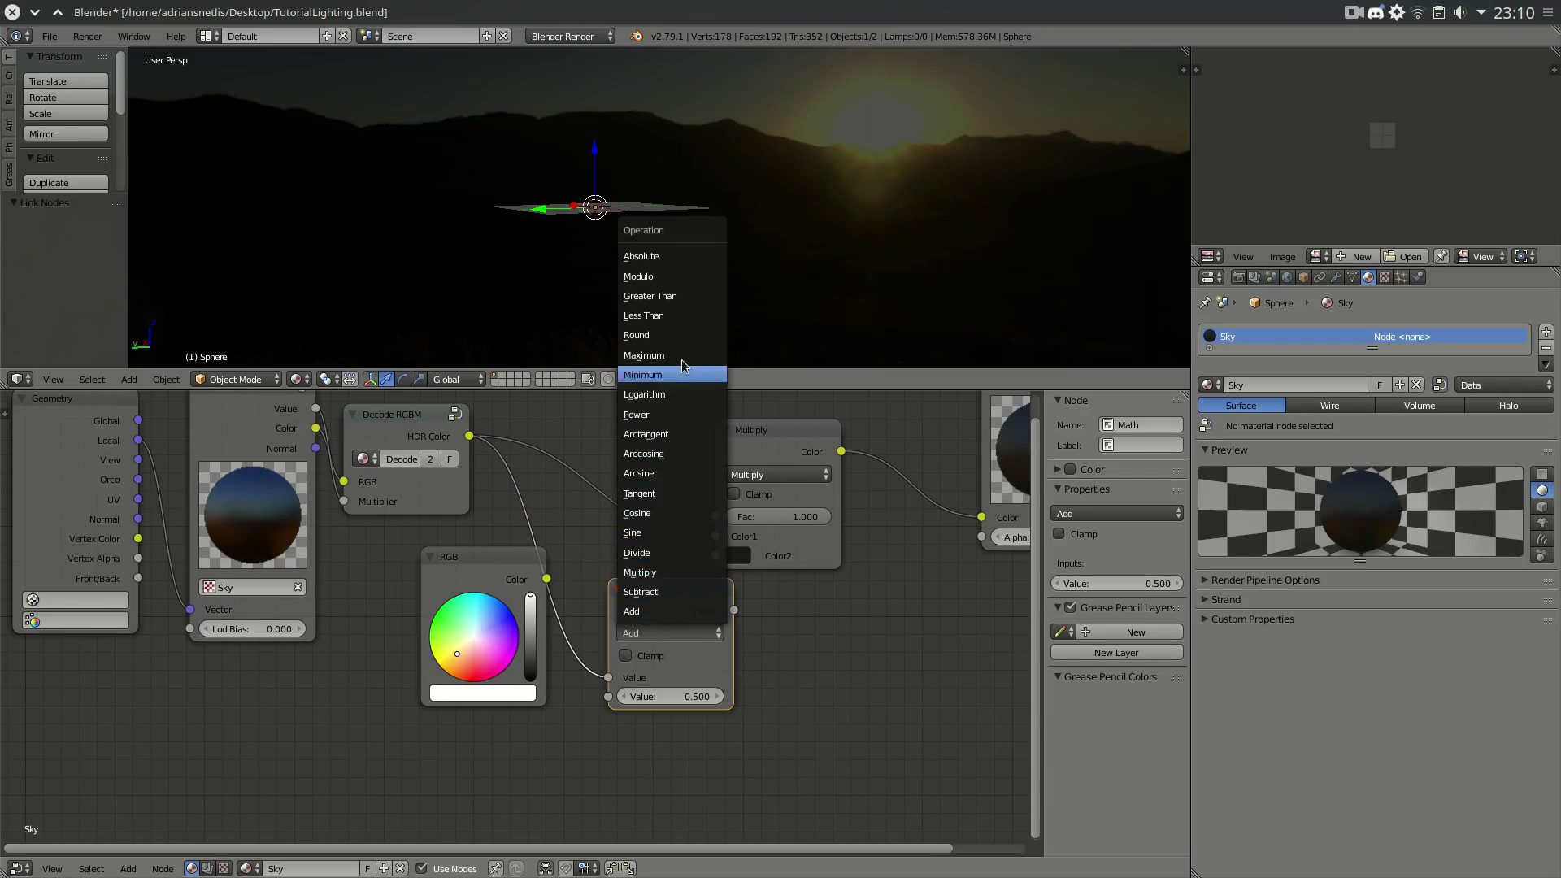
pyautogui.click(681, 298)
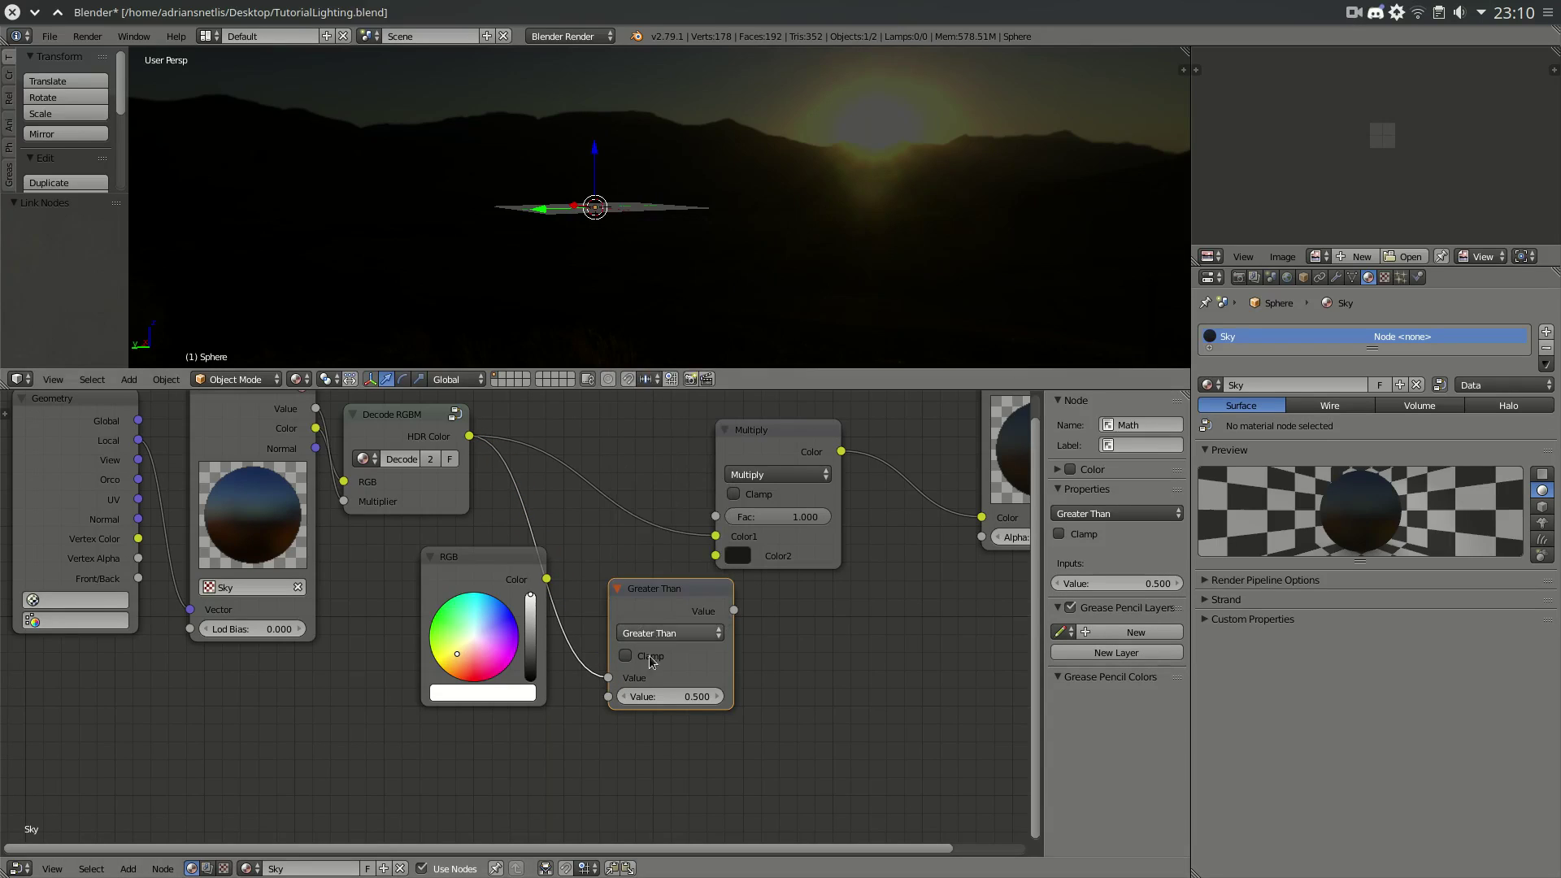
pyautogui.click(667, 697)
pyautogui.press('Return')
pyautogui.press('Home')
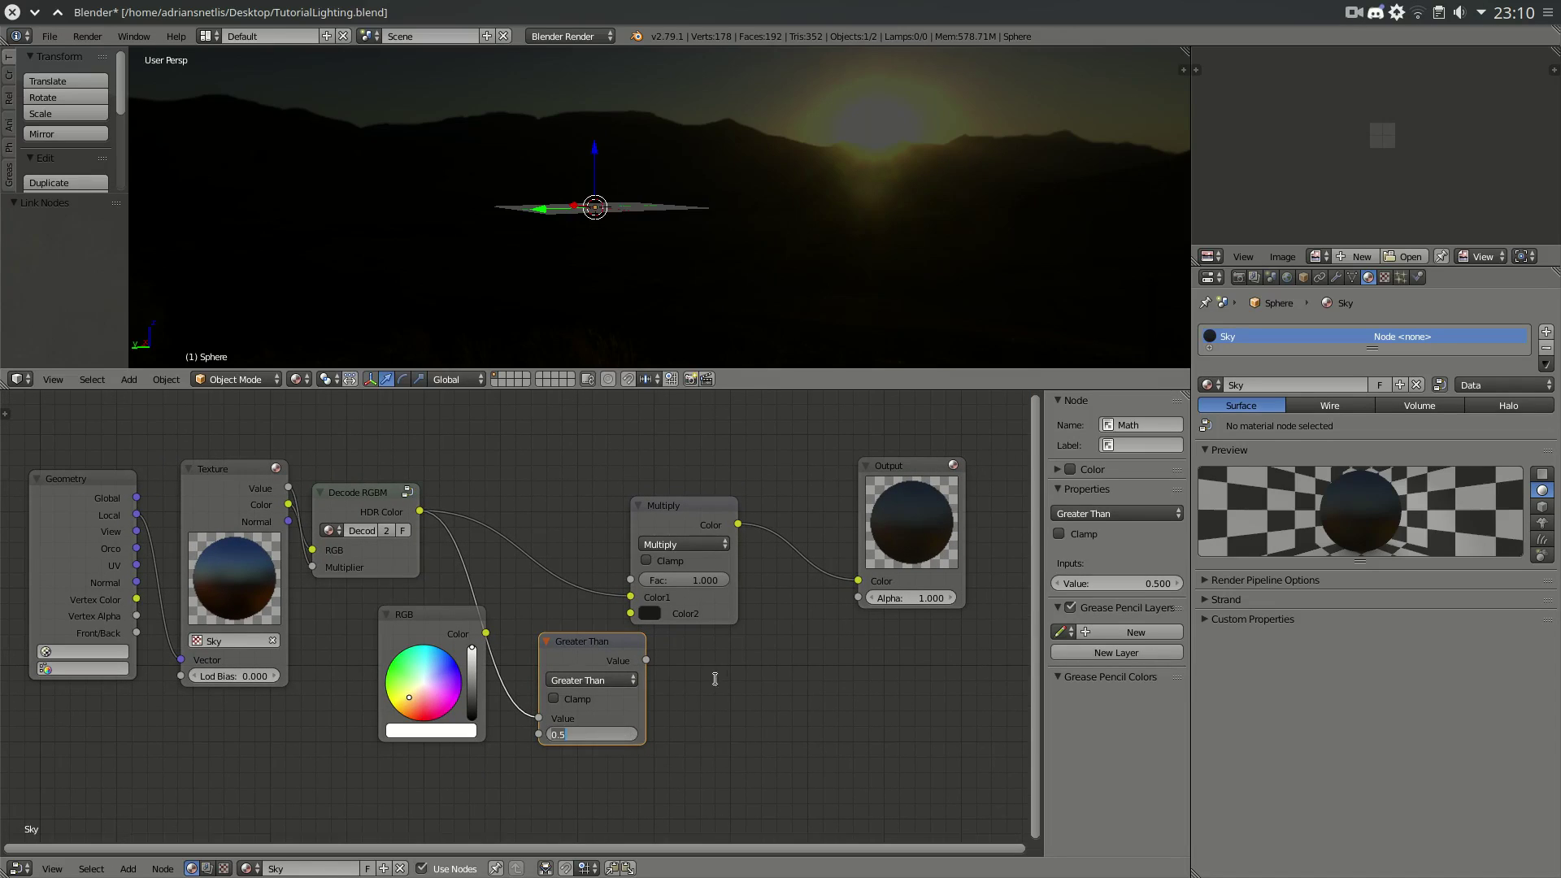
pyautogui.write('5')
pyautogui.press('Return')
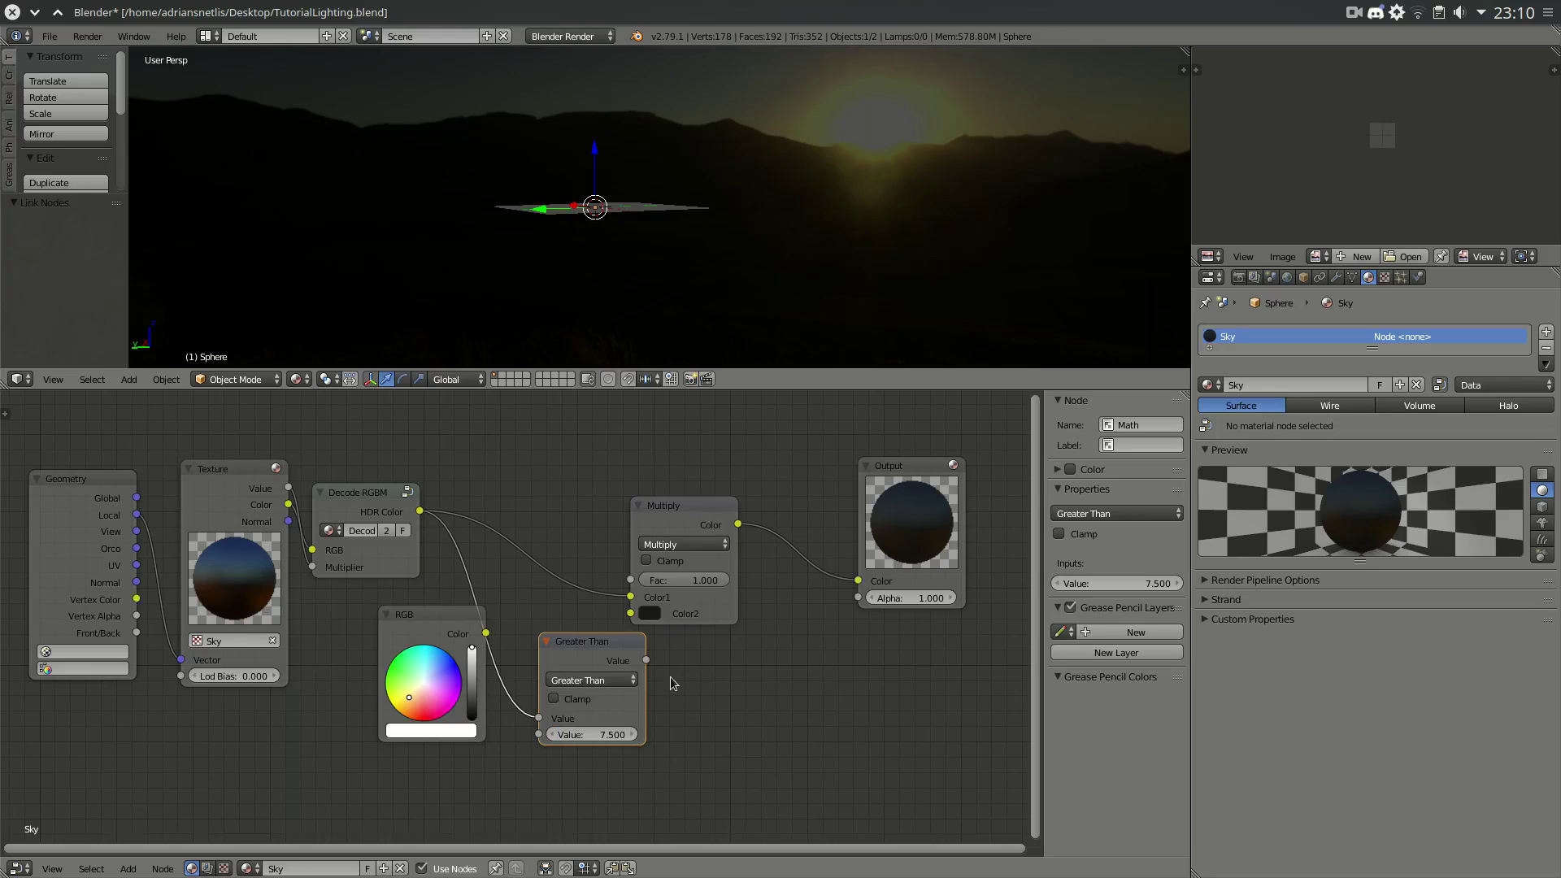
# - Preview the Greater Than mask by linking it to the Output colour, trying a lower threshold before restoring 7.5
pyautogui.moveTo(647, 660); pyautogui.dragTo(859, 581)
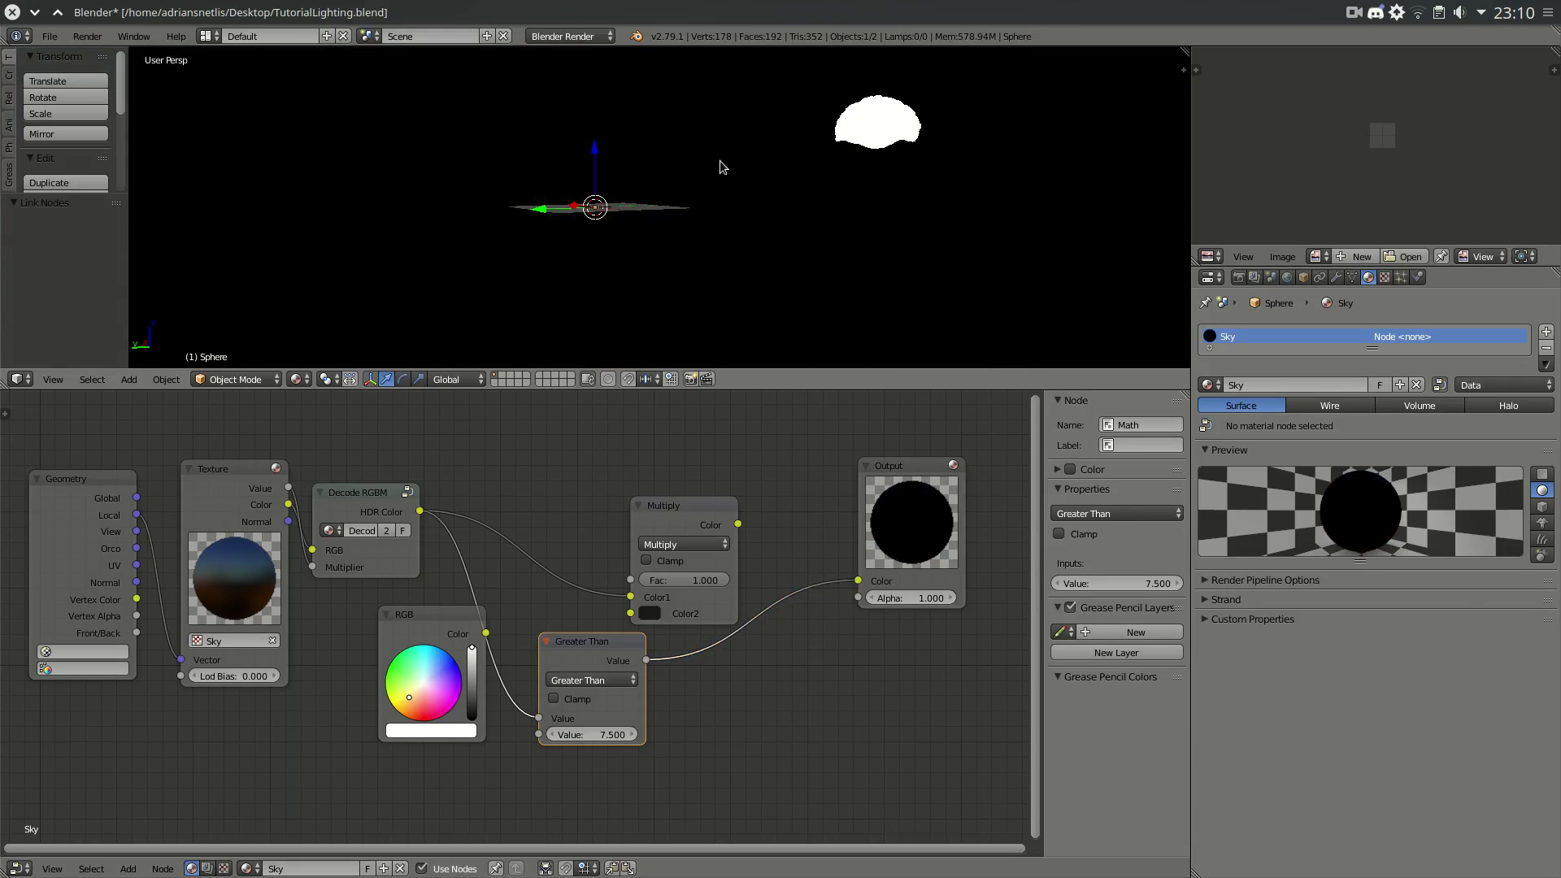
pyautogui.moveTo(791, 251); pyautogui.dragTo(694, 173, button='middle')
pyautogui.moveTo(586, 734)
pyautogui.mouseDown()
pyautogui.moveTo(607, 734)
pyautogui.moveTo(537, 734)
pyautogui.moveTo(565, 735)
pyautogui.mouseUp()
pyautogui.click(596, 734)
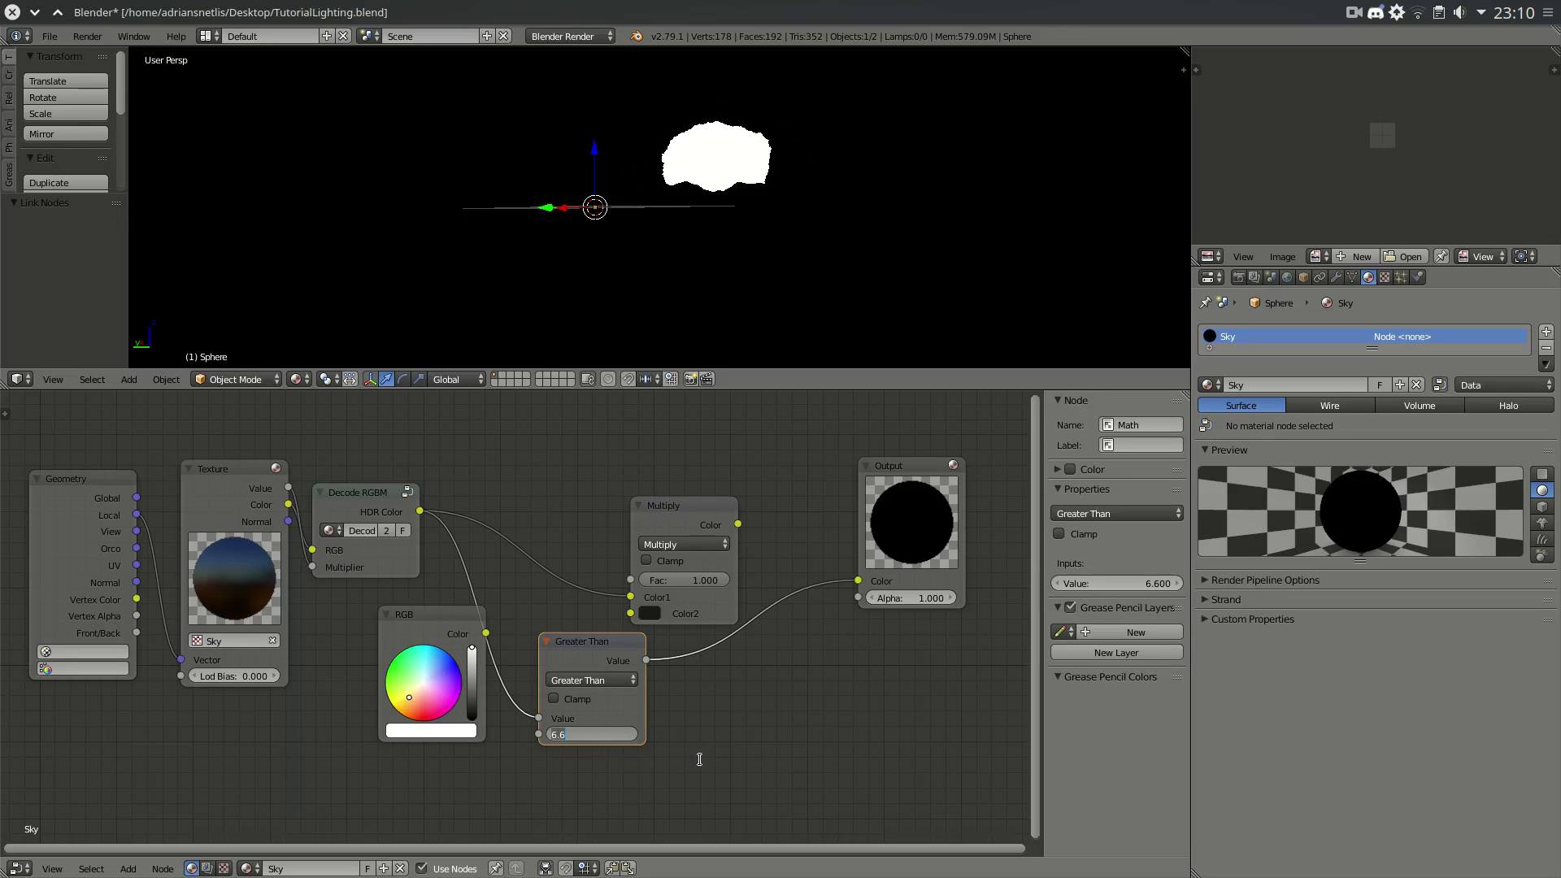
pyautogui.write('7.5')
pyautogui.press('Return')
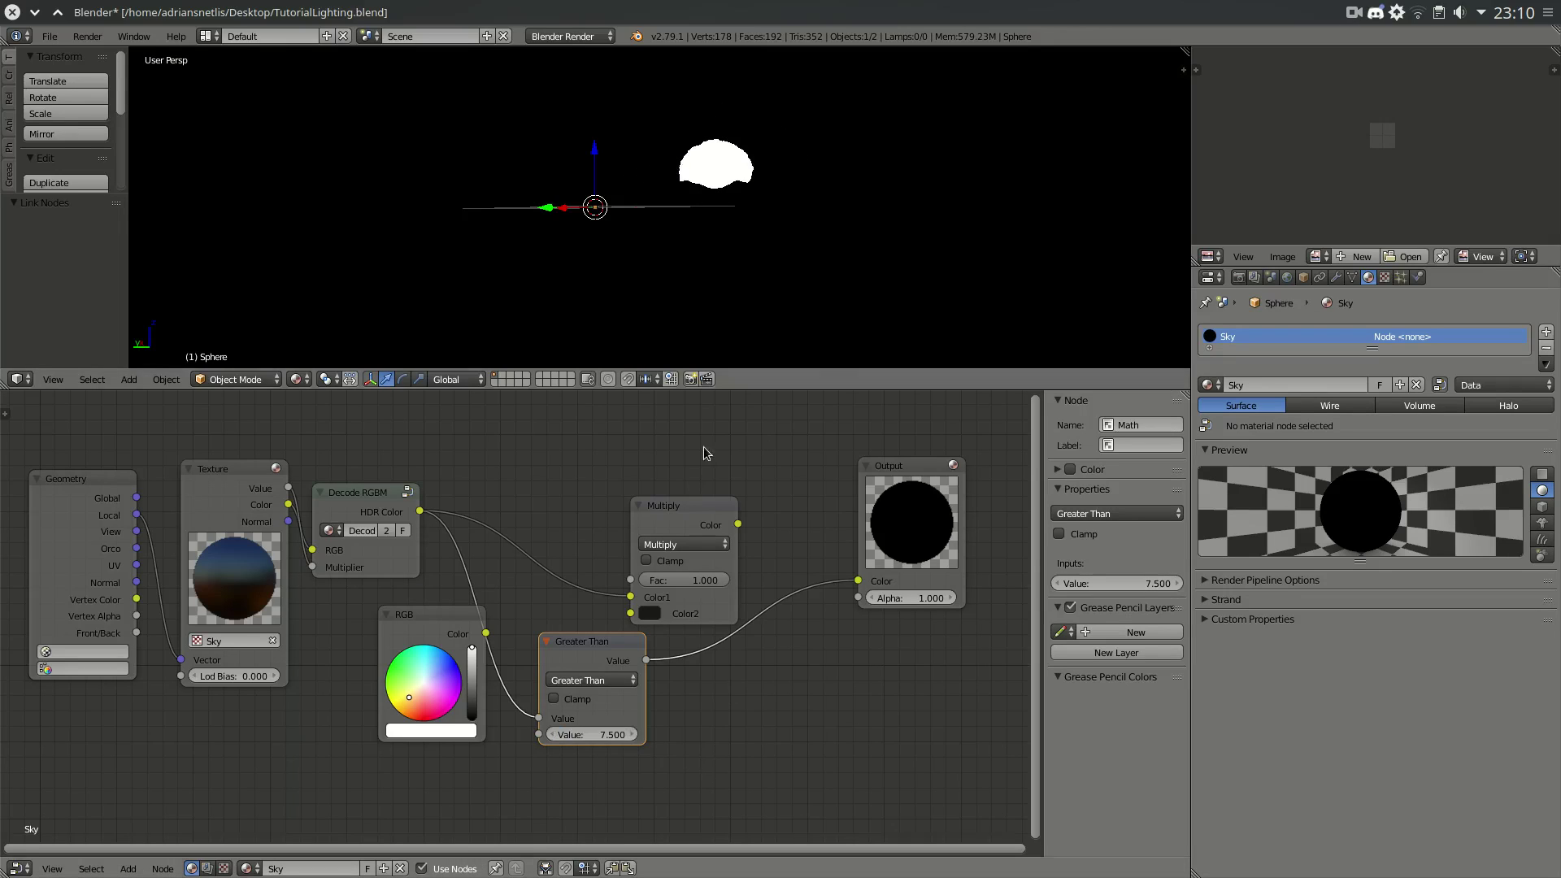
# - Relink the Multiply to the Output and spread out the Greater Than, RGB, Multiply and Output nodes to free space in the middle
pyautogui.moveTo(596, 644); pyautogui.dragTo(553, 707)
pyautogui.moveTo(443, 618); pyautogui.dragTo(330, 696)
pyautogui.moveTo(738, 525); pyautogui.dragTo(858, 580)
pyautogui.scroll(-2, 813, 637)
pyautogui.moveTo(809, 490); pyautogui.dragTo(903, 490)
pyautogui.moveTo(569, 517); pyautogui.dragTo(777, 518)
pyautogui.moveTo(379, 619); pyautogui.dragTo(508, 637, button='middle')
# - Duplicate the Multiply node above the HDR Color link, try Mix, and set its blend mode back to Multiply
pyautogui.hotkey('shift', 'd')
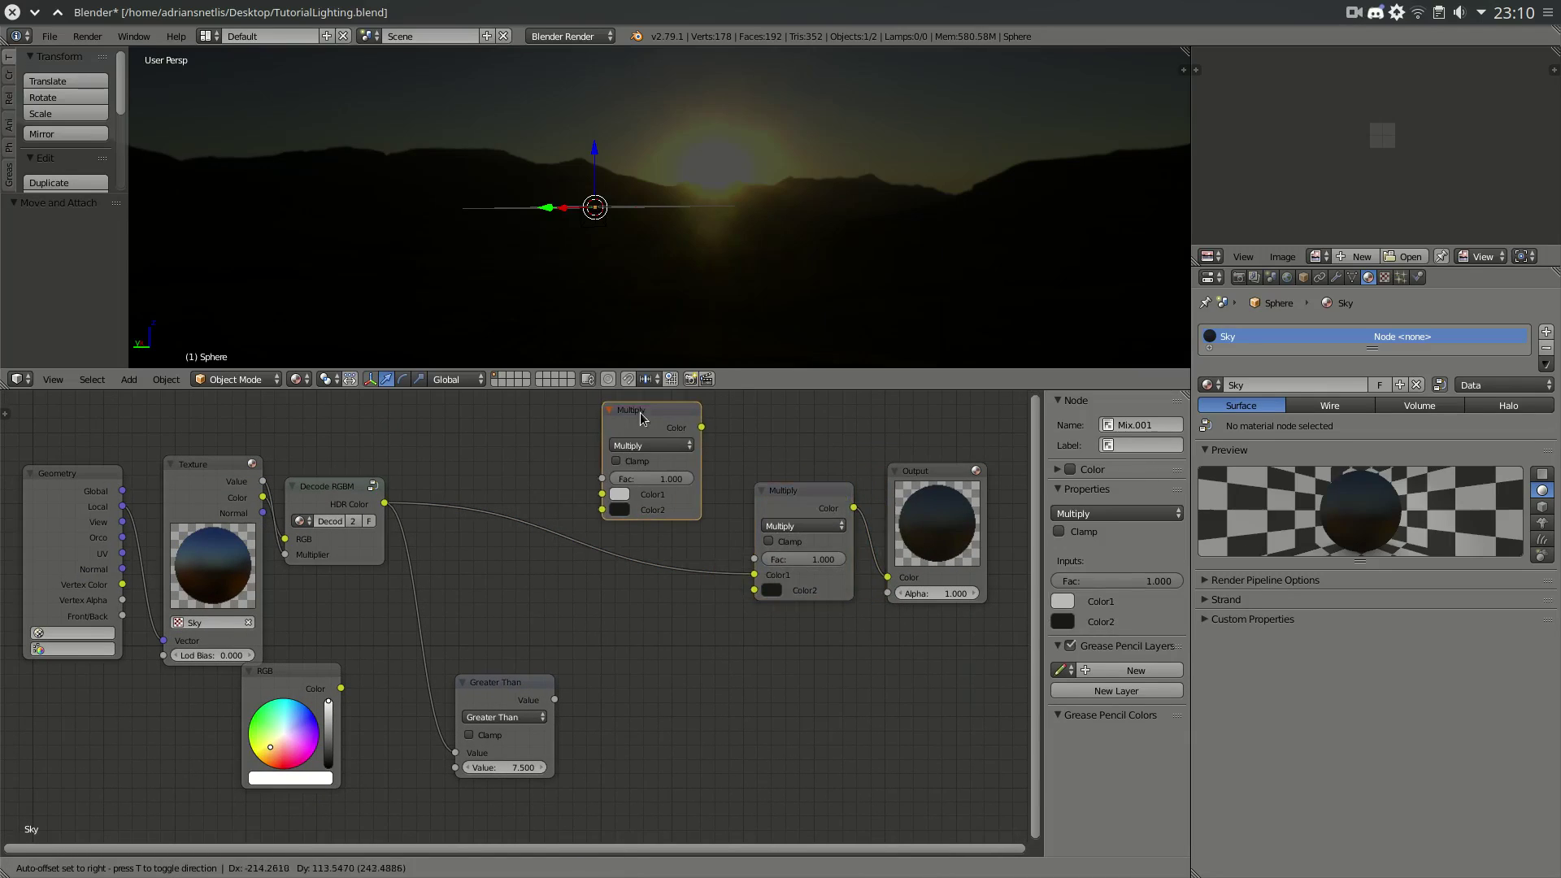
pyautogui.click(635, 414)
pyautogui.click(641, 445)
pyautogui.click(650, 445)
pyautogui.click(643, 428)
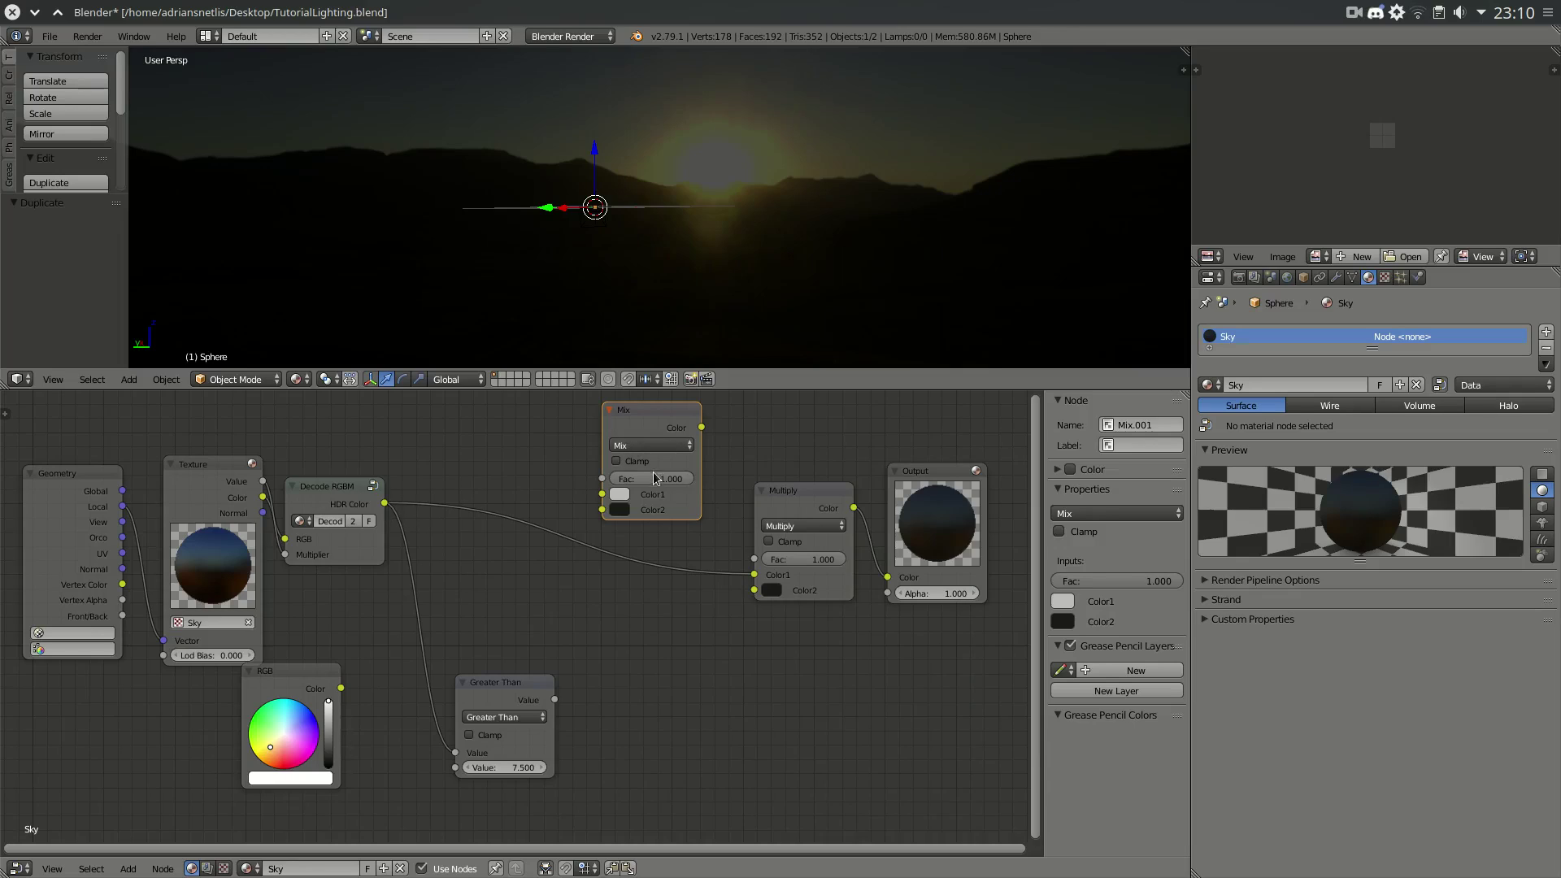
pyautogui.click(650, 445)
pyautogui.click(642, 426)
# - Wire HDR Color, the Greater Than mask and the RGB colour into the duplicated Multiply's Color1, Fac and Color2, feeding the final Multiply
pyautogui.moveTo(387, 504); pyautogui.dragTo(602, 494)
pyautogui.moveTo(554, 699); pyautogui.dragTo(571, 656)
pyautogui.moveTo(604, 492); pyautogui.dragTo(607, 470)
pyautogui.moveTo(558, 695); pyautogui.dragTo(608, 476)
pyautogui.moveTo(701, 427); pyautogui.dragTo(604, 455)
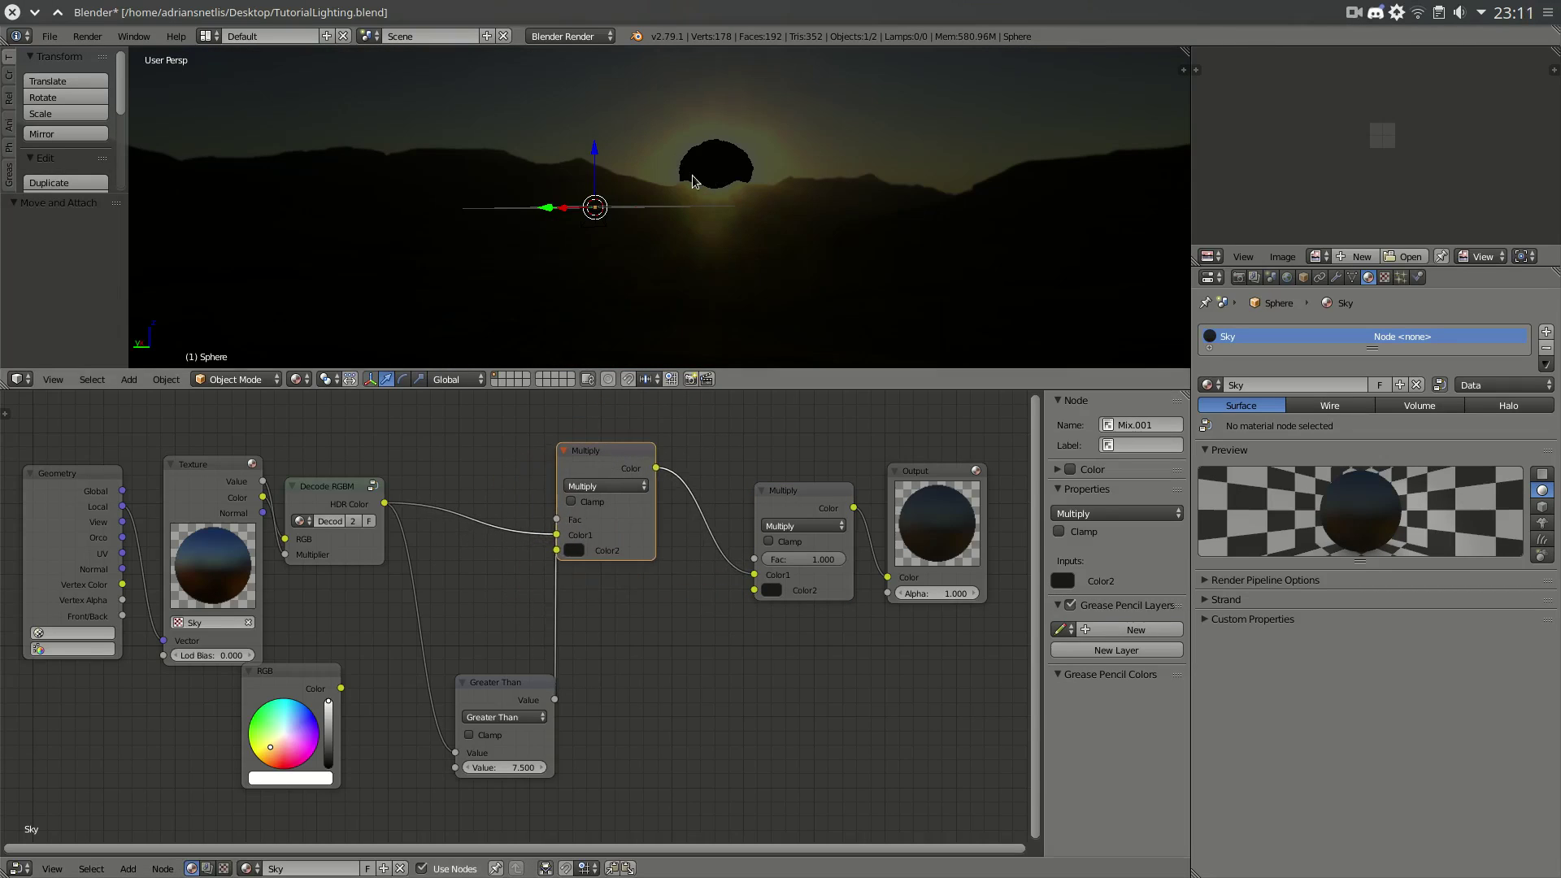
pyautogui.moveTo(299, 672); pyautogui.dragTo(567, 555)
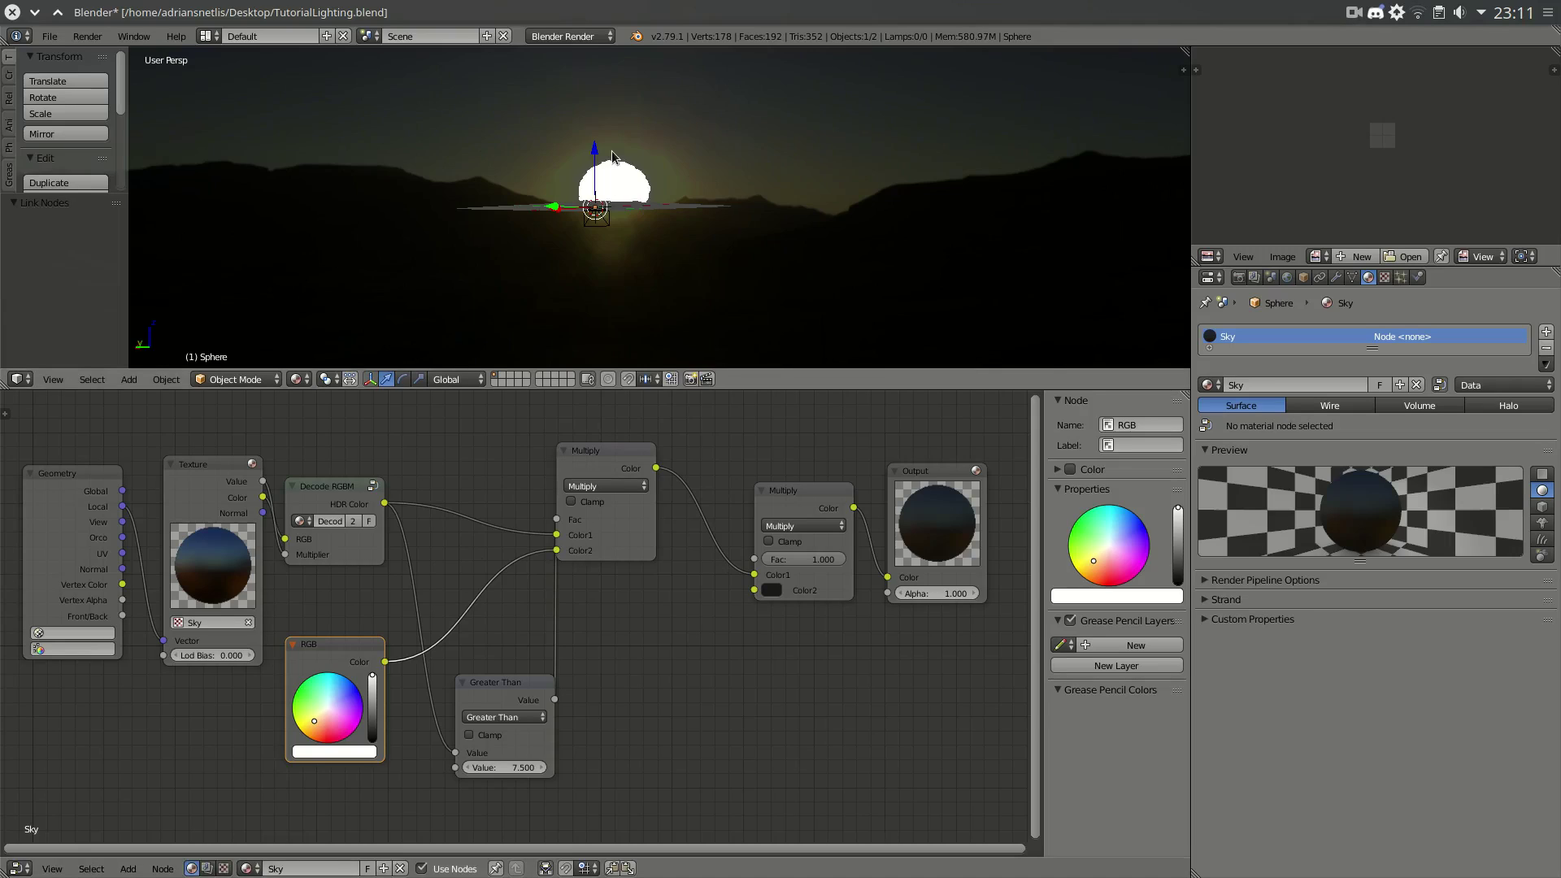
pyautogui.moveTo(821, 160); pyautogui.dragTo(644, 158, button='middle')
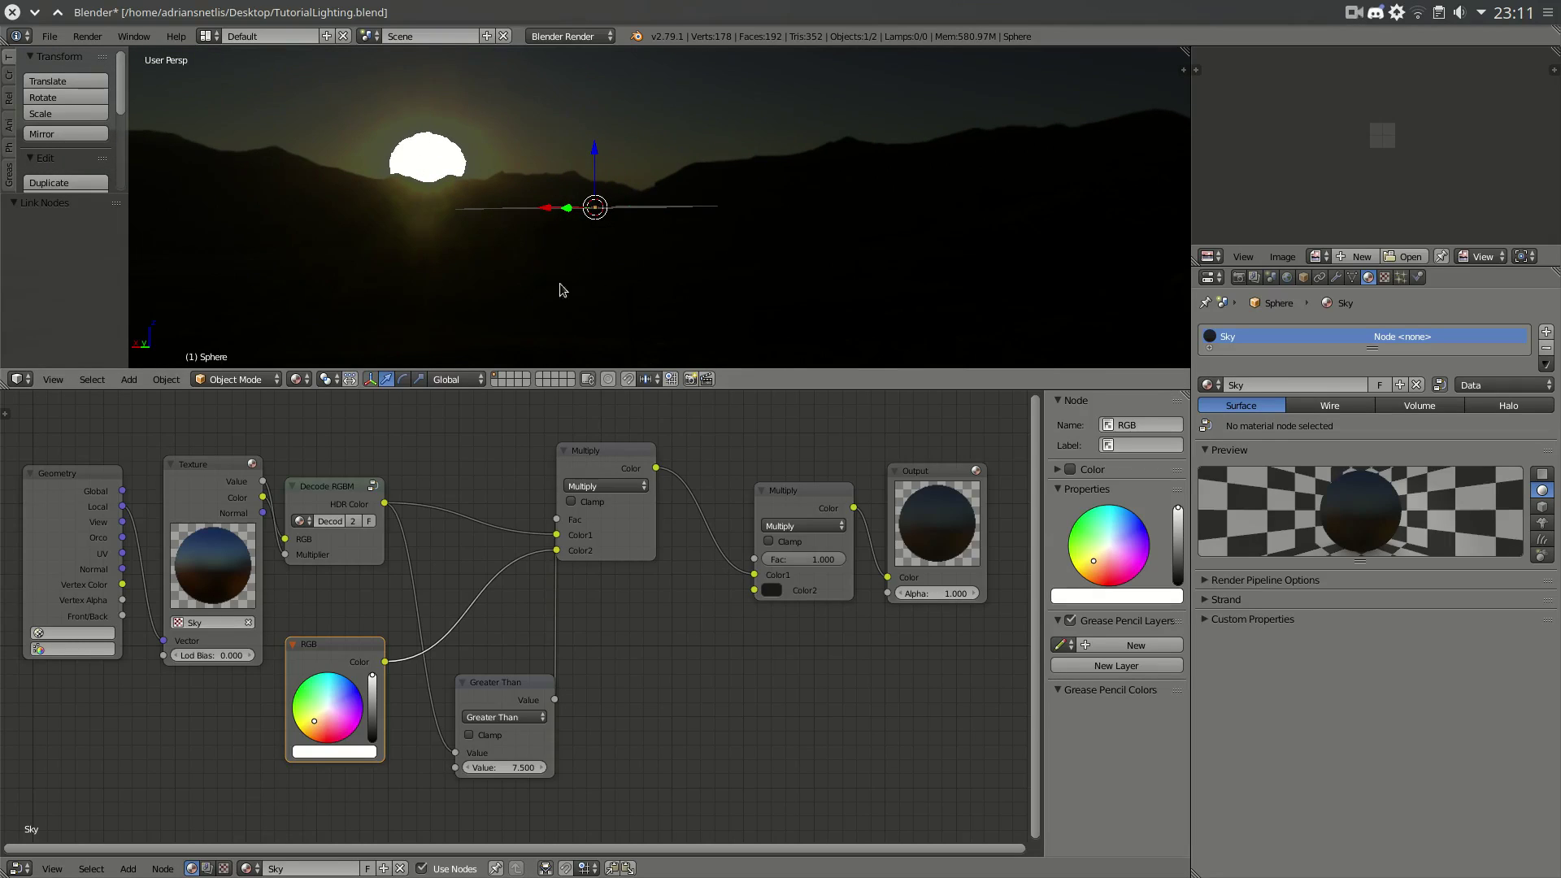
# - Add a Value node below the final Multiply, link it to Color2, and set it to a tiny fraction that rounds to 0.00000
pyautogui.click(780, 590)
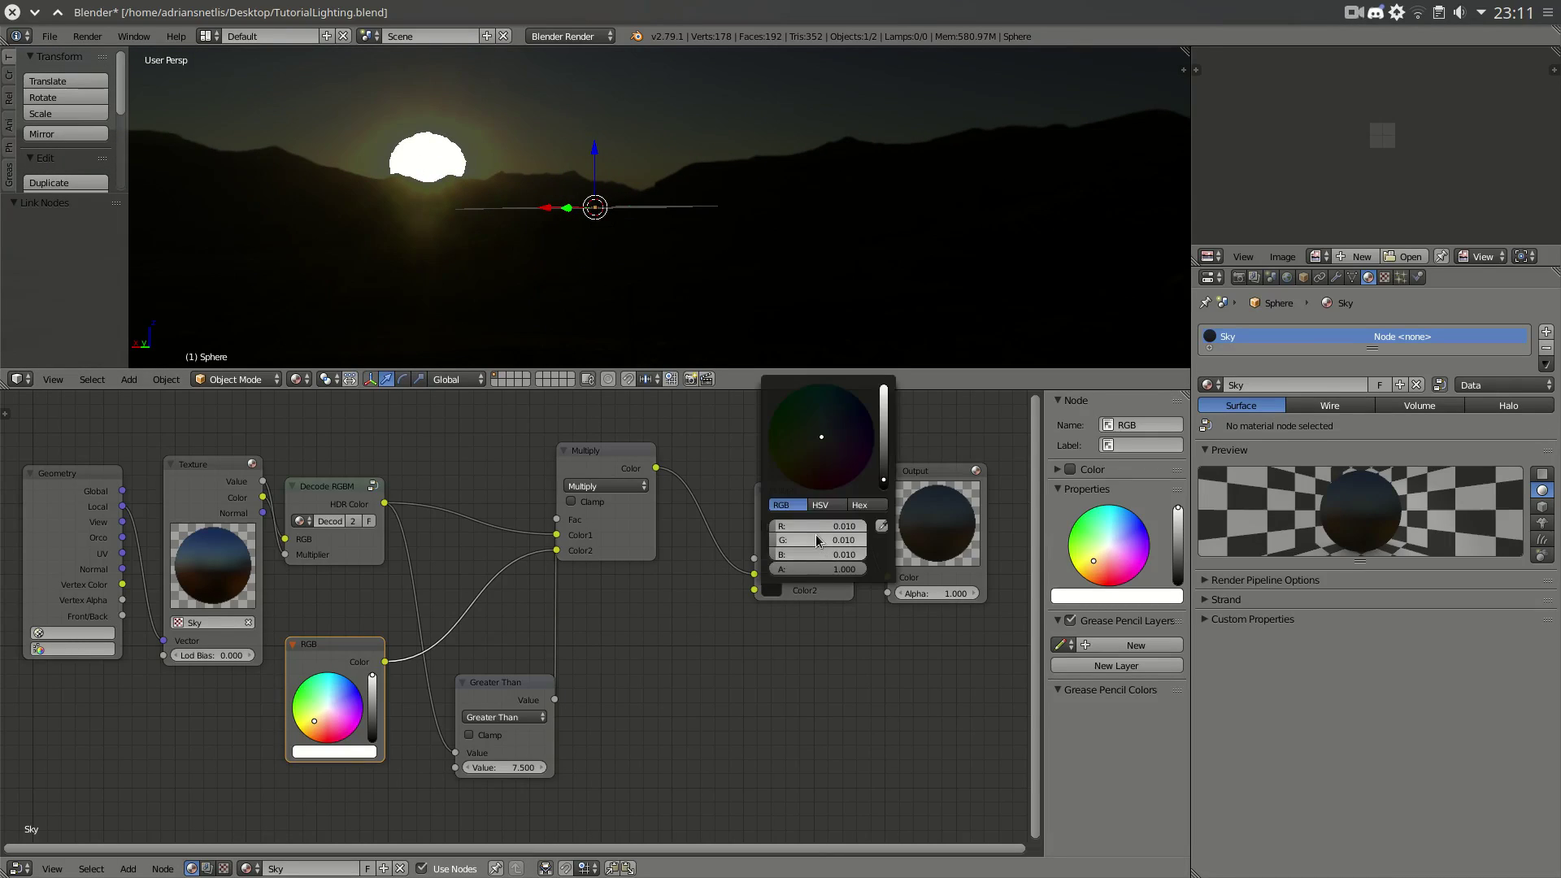
pyautogui.click(764, 638)
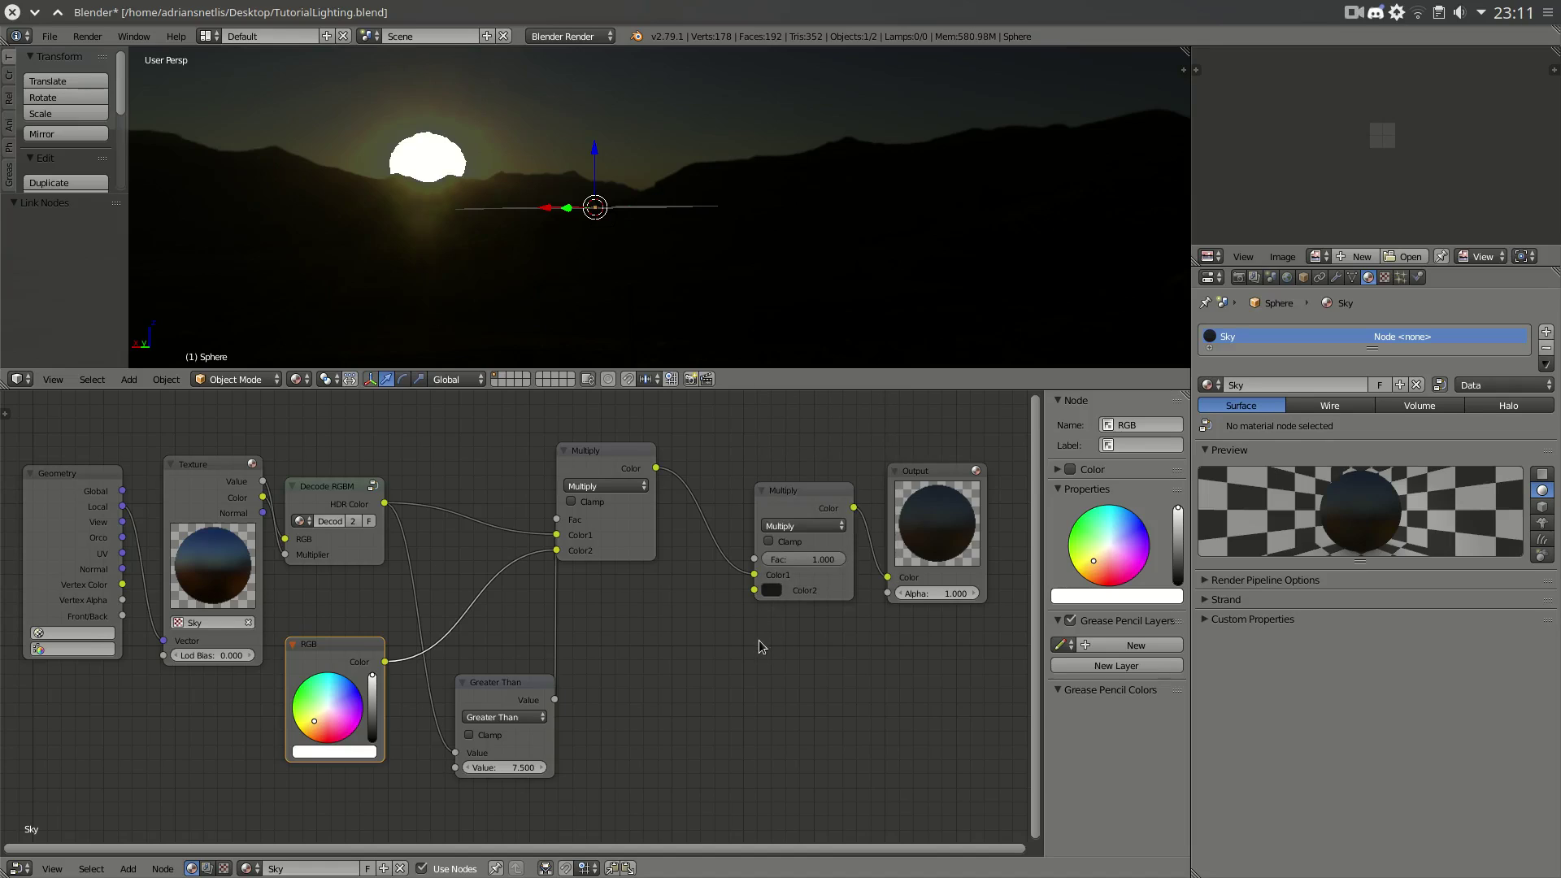
pyautogui.hotkey('shift', 'a')
pyautogui.moveTo(725, 577)
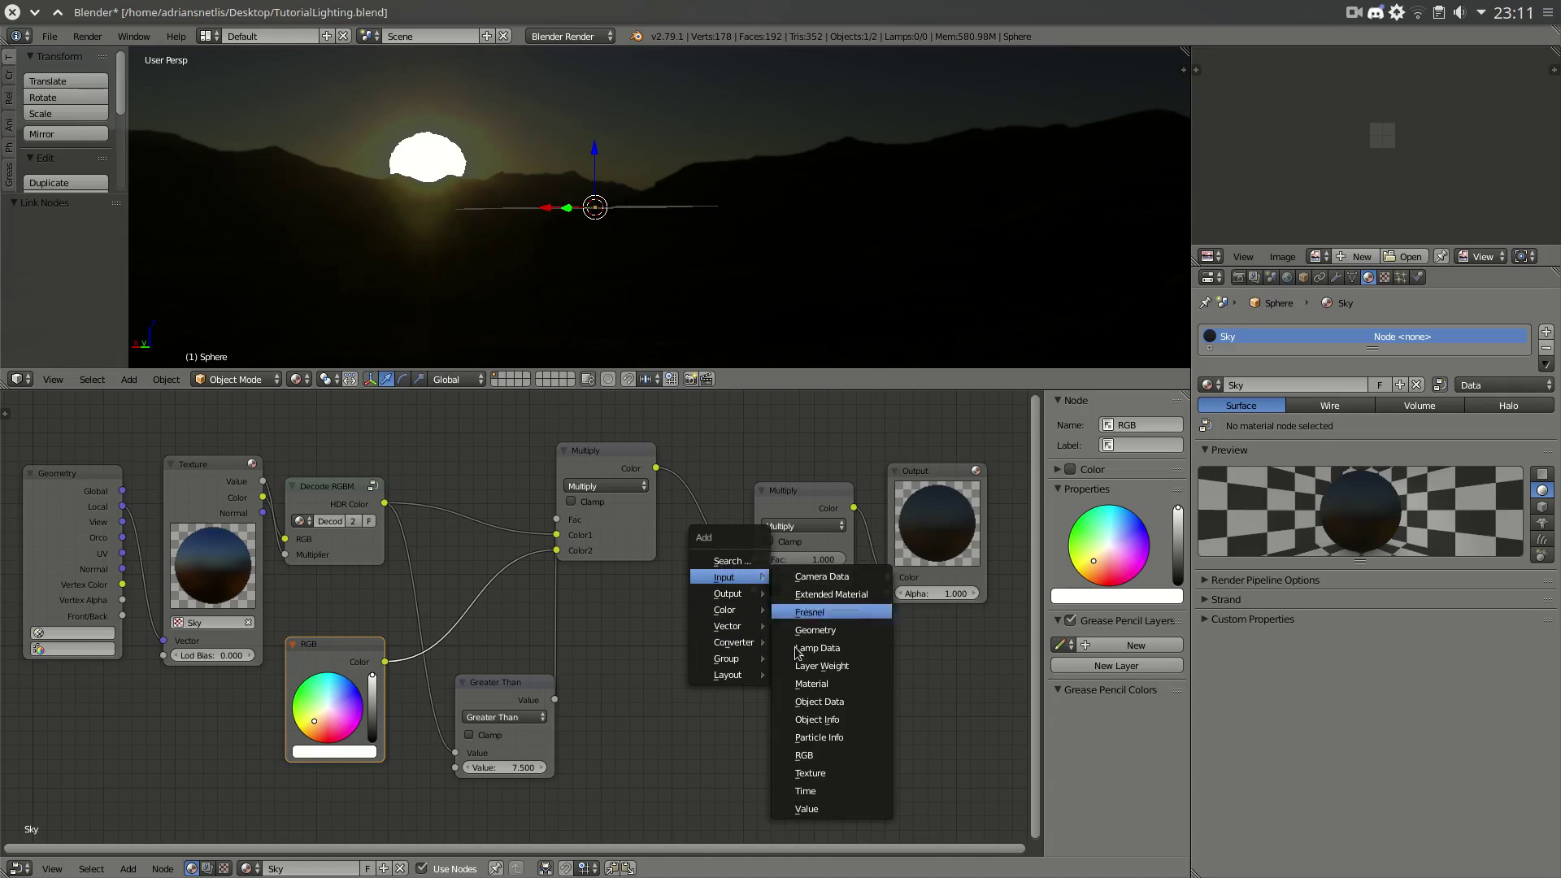
pyautogui.click(816, 816)
pyautogui.click(722, 631)
pyautogui.moveTo(748, 629)
pyautogui.mouseDown()
pyautogui.moveTo(756, 602)
pyautogui.moveTo(743, 628)
pyautogui.mouseUp()
pyautogui.click(695, 635)
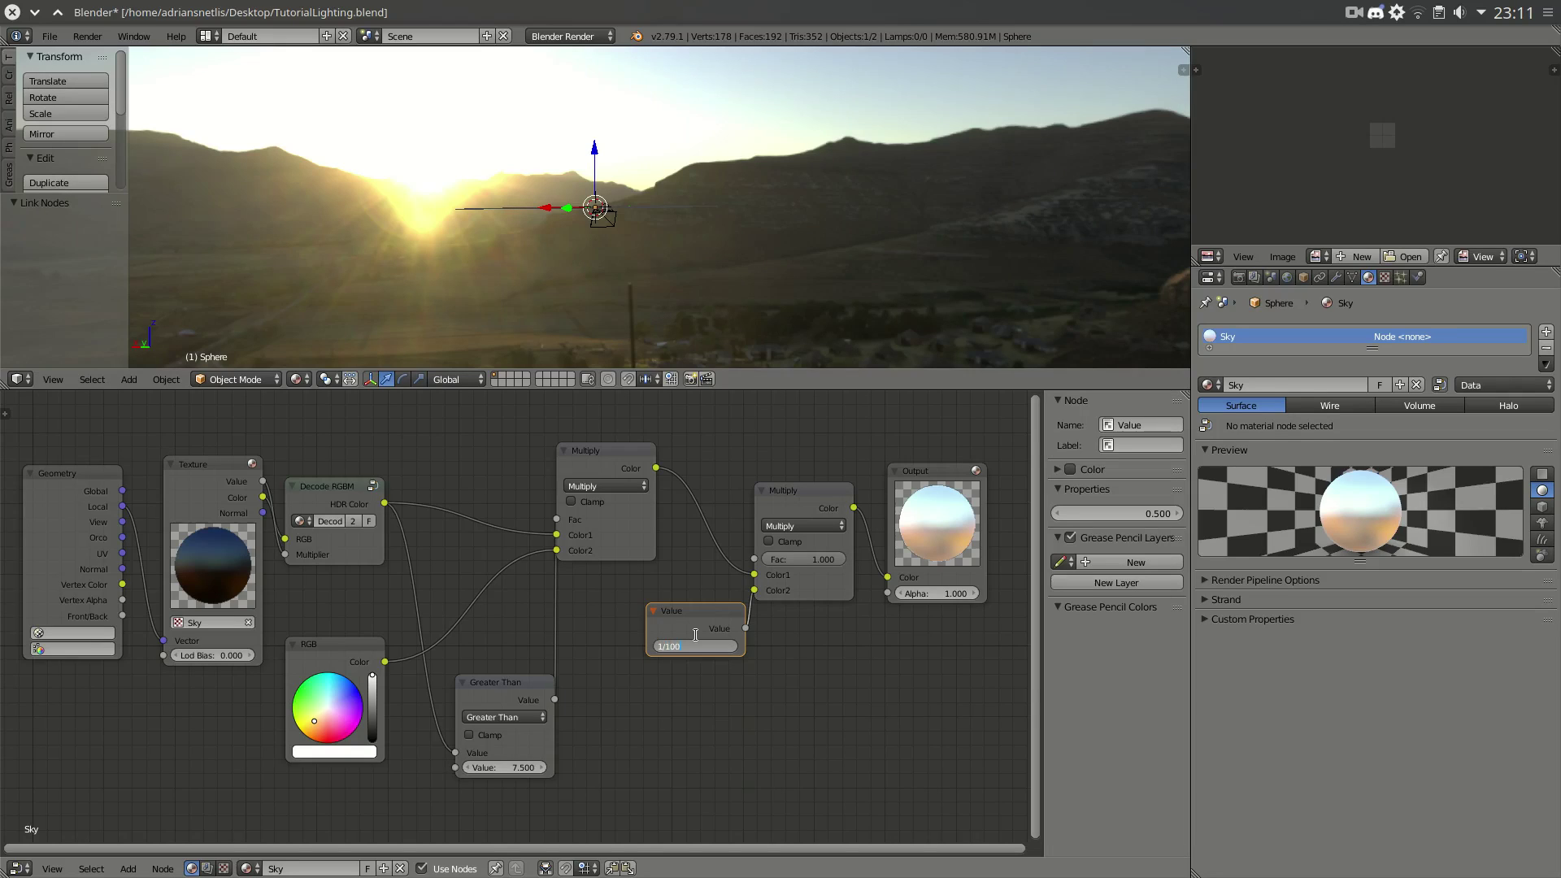
pyautogui.press('Return')
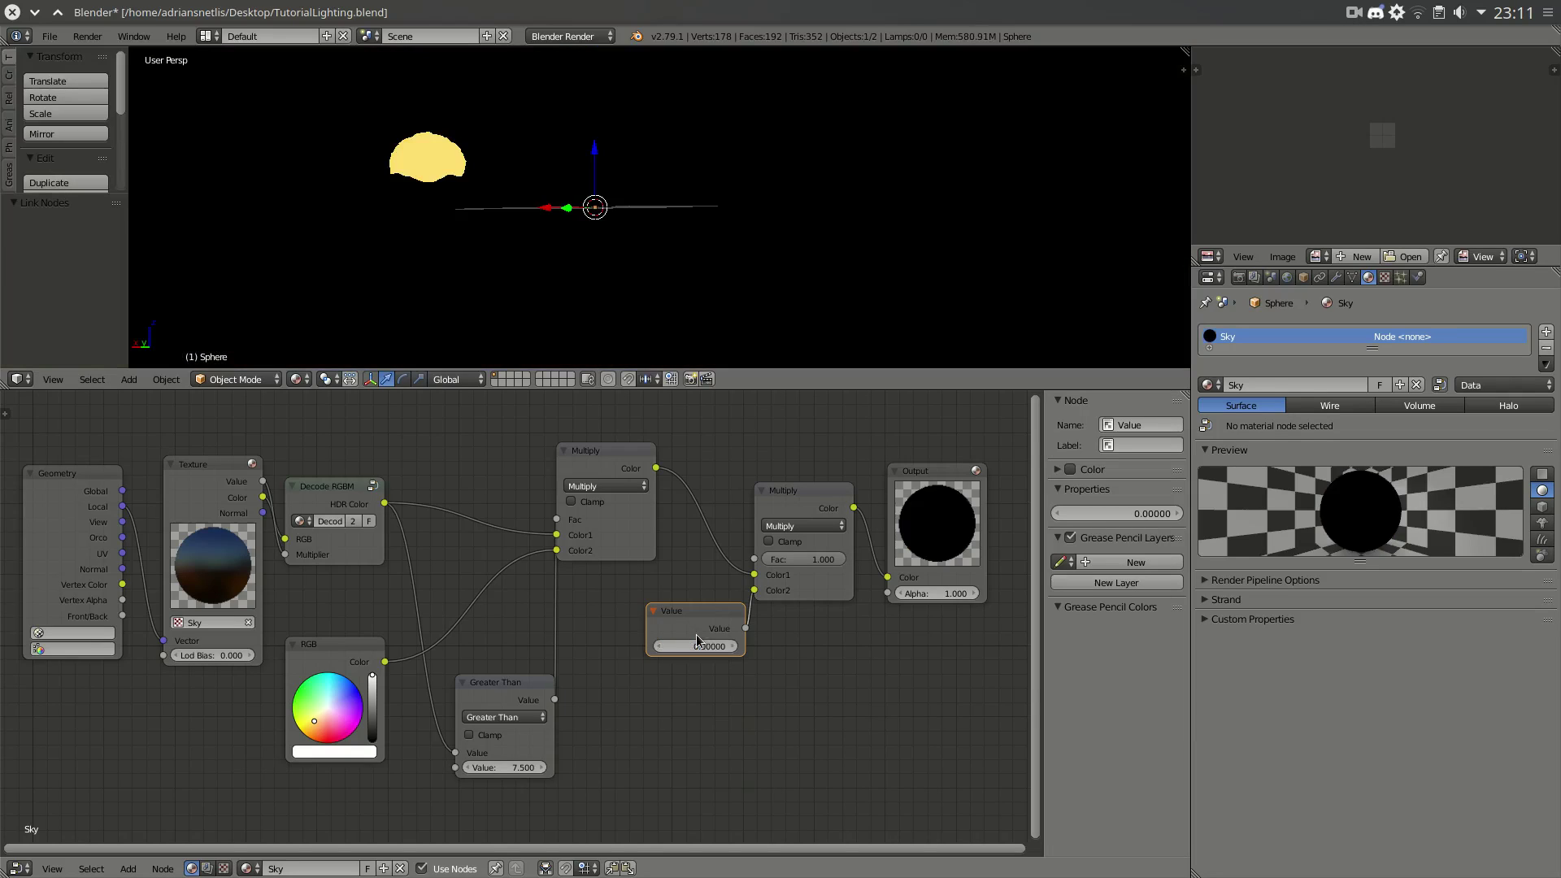
# - Inspect the masked sun disc in the 3D view and the RGB node's colour values
pyautogui.moveTo(603, 236)
pyautogui.mouseDown(button='middle')
pyautogui.moveTo(574, 237)
pyautogui.moveTo(594, 244)
pyautogui.mouseUp(button='middle')
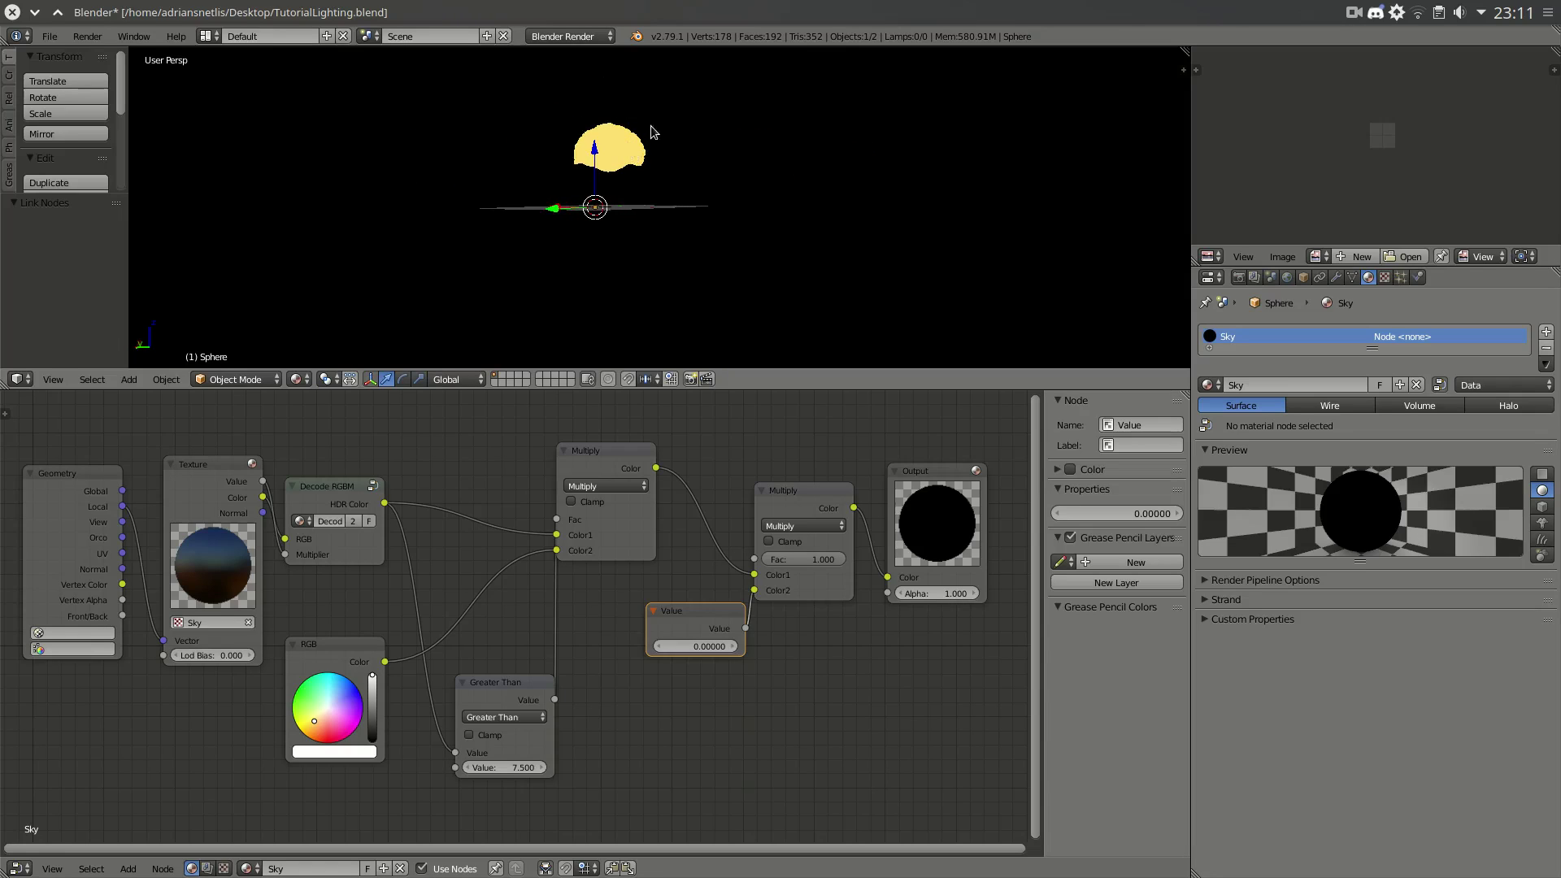
pyautogui.moveTo(565, 163); pyautogui.dragTo(467, 160, button='middle')
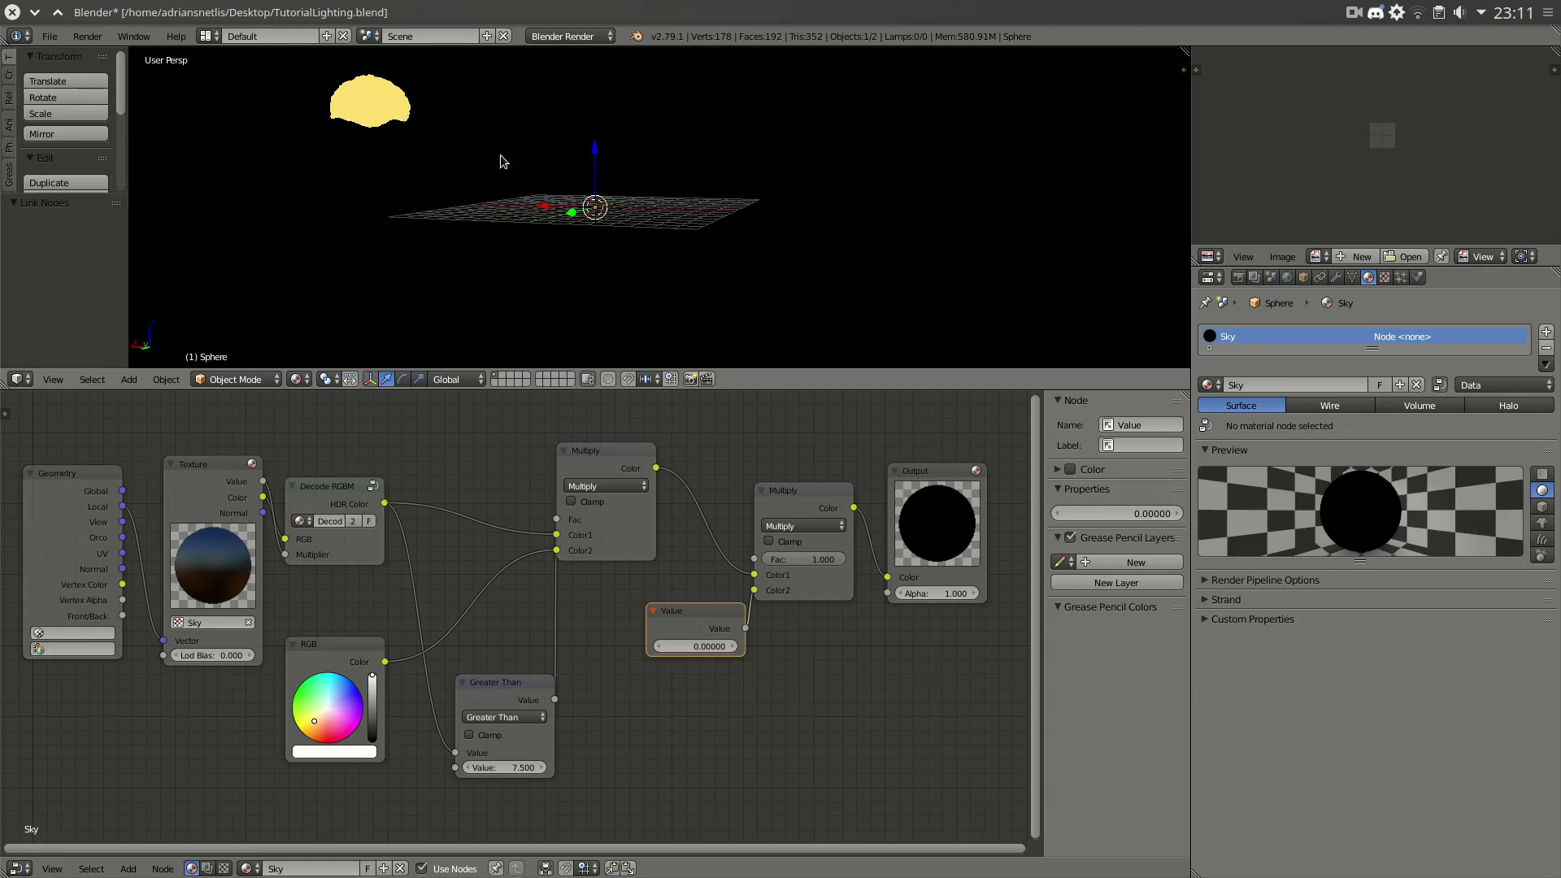
pyautogui.moveTo(693, 224); pyautogui.dragTo(615, 193, button='middle')
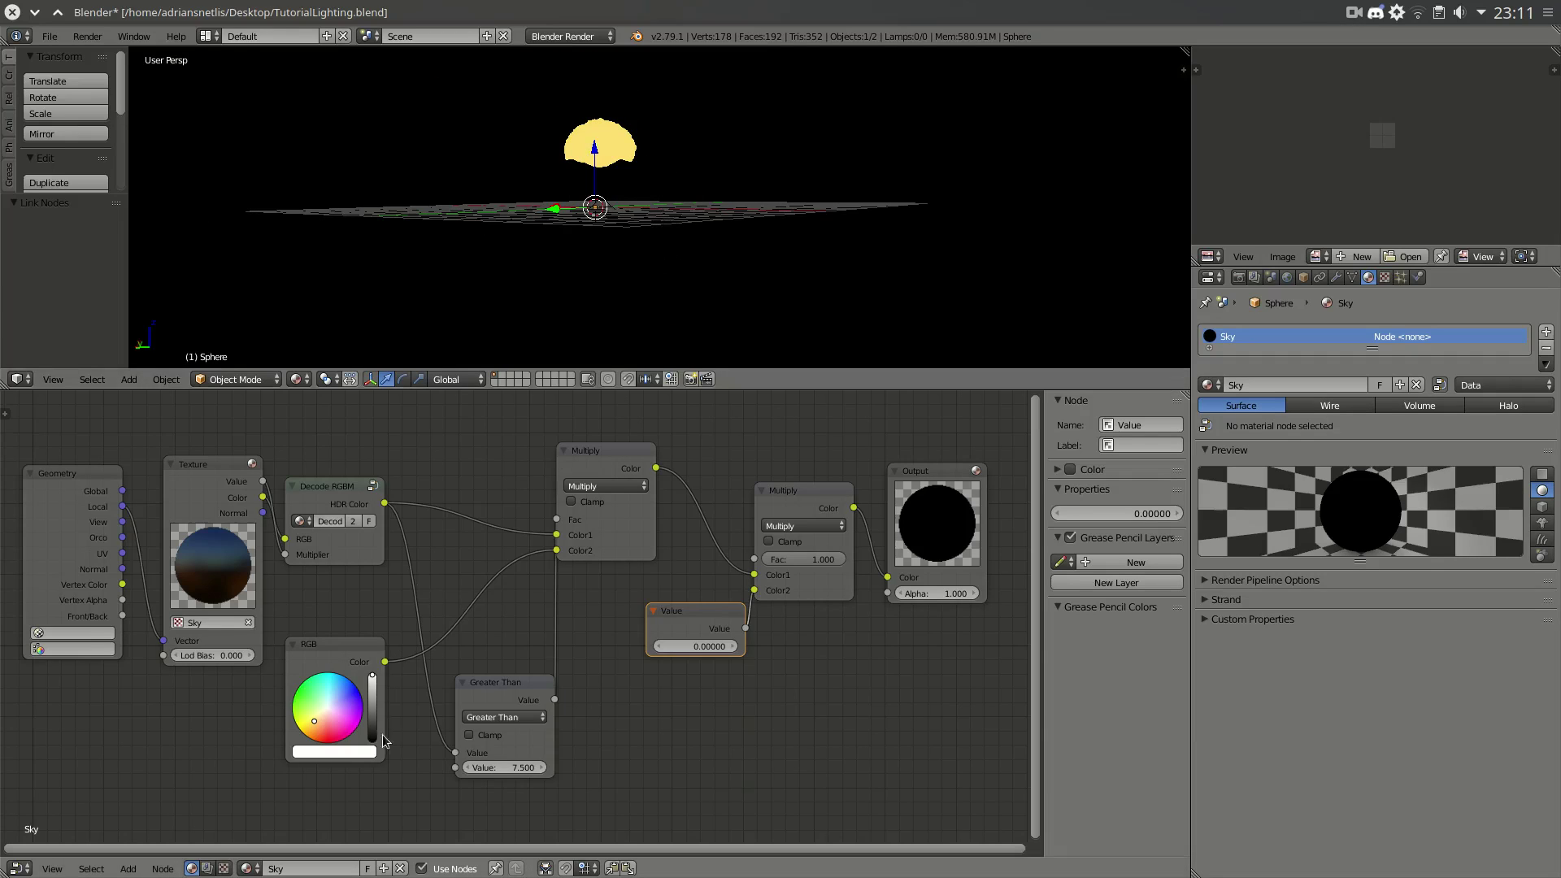
pyautogui.click(356, 752)
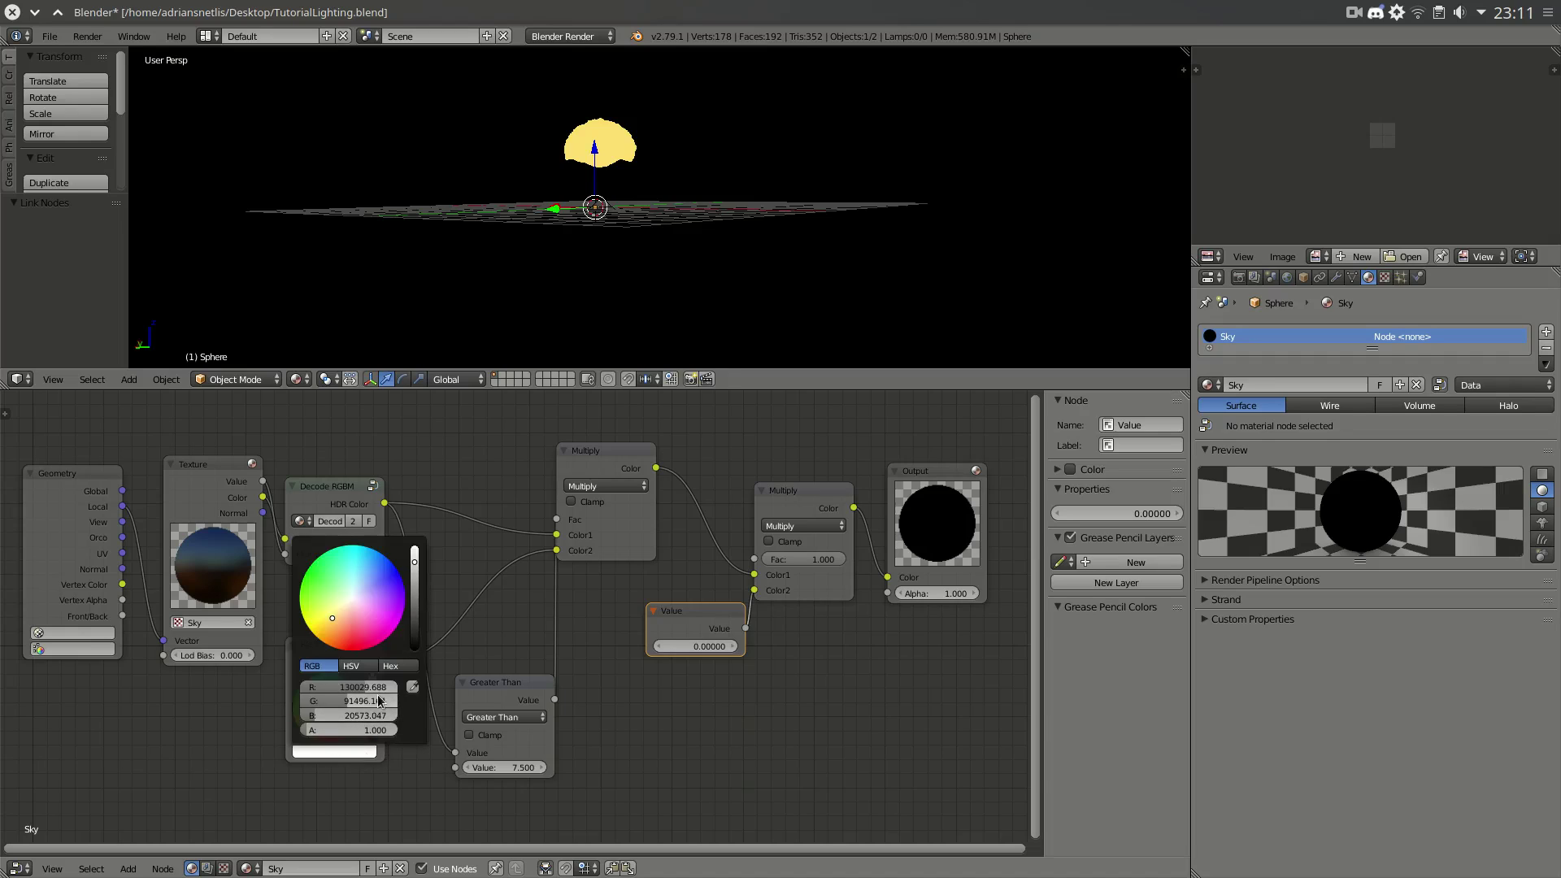
pyautogui.press('Escape')
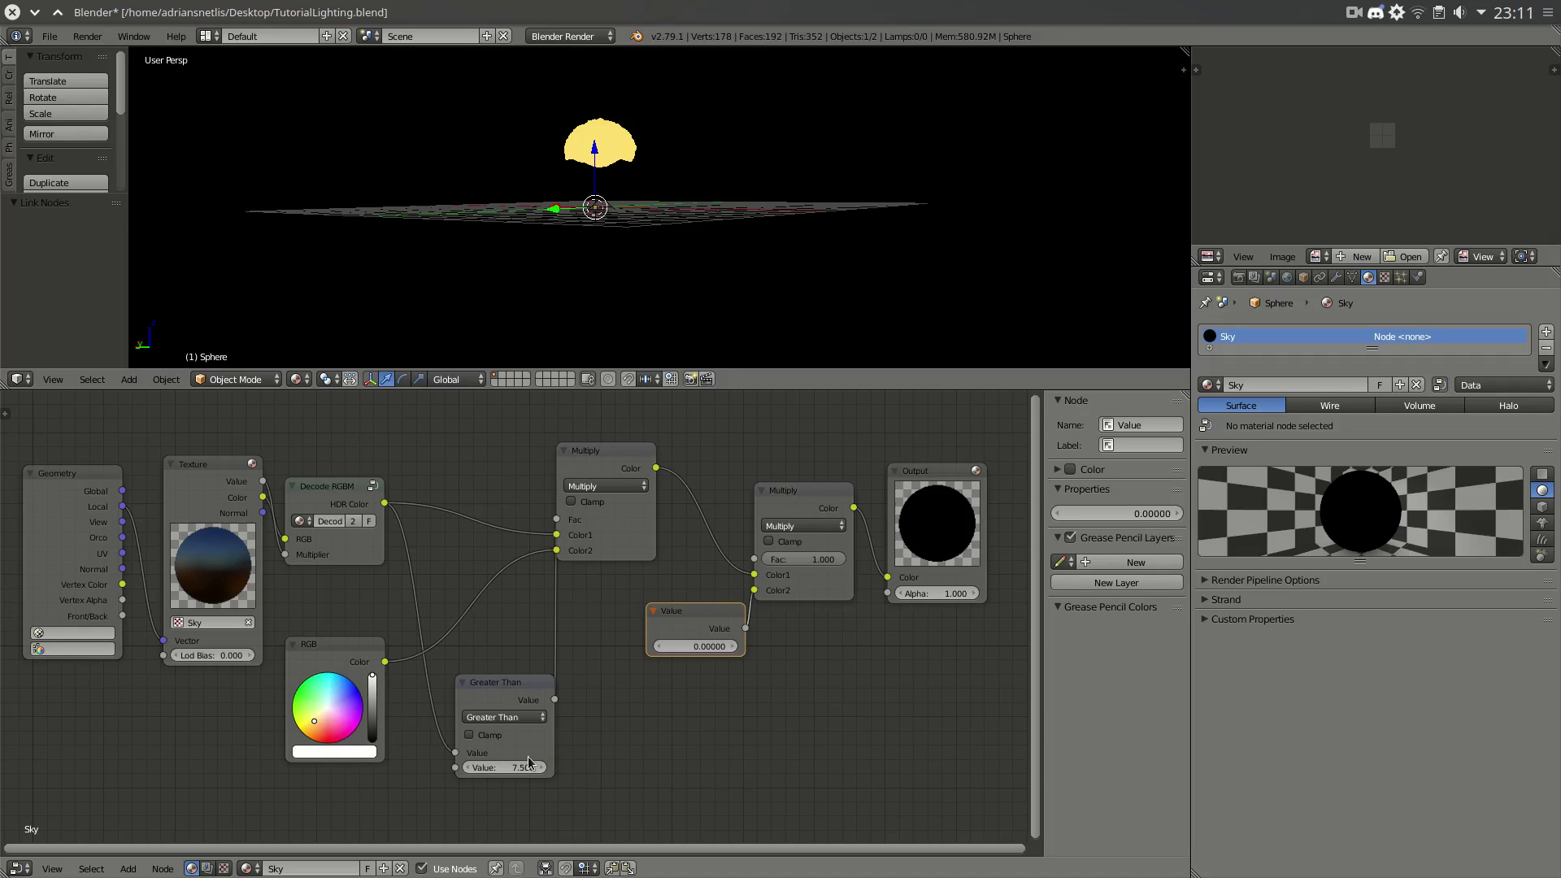
pyautogui.click(323, 501)
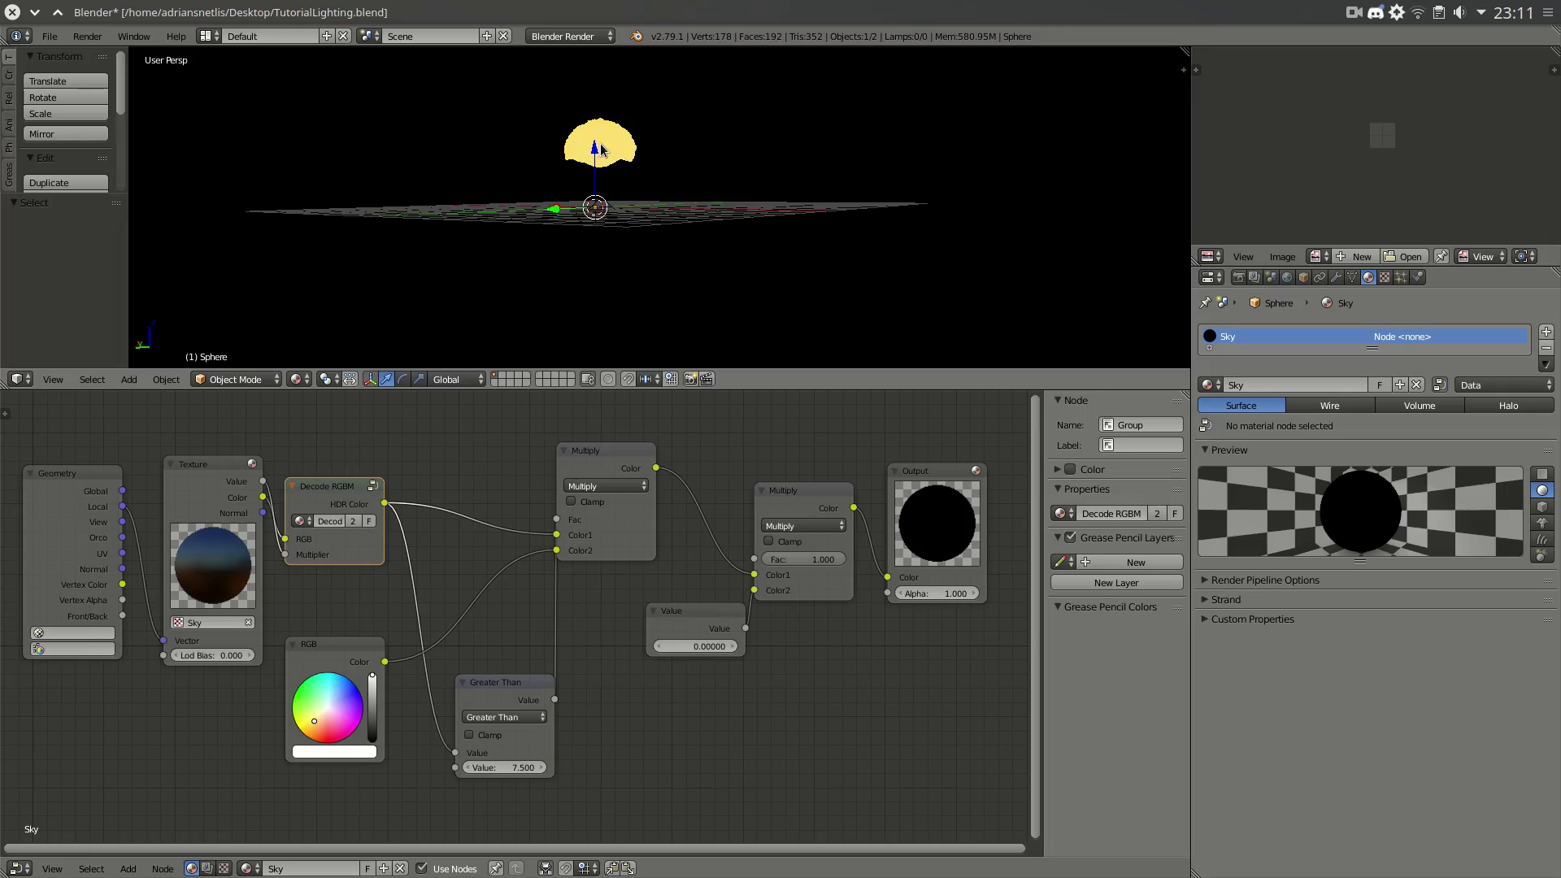
# - Nudge the RGB node slightly beneath Decode RGBM and divide its R value by 8
pyautogui.click(333, 644)
pyautogui.press('g')
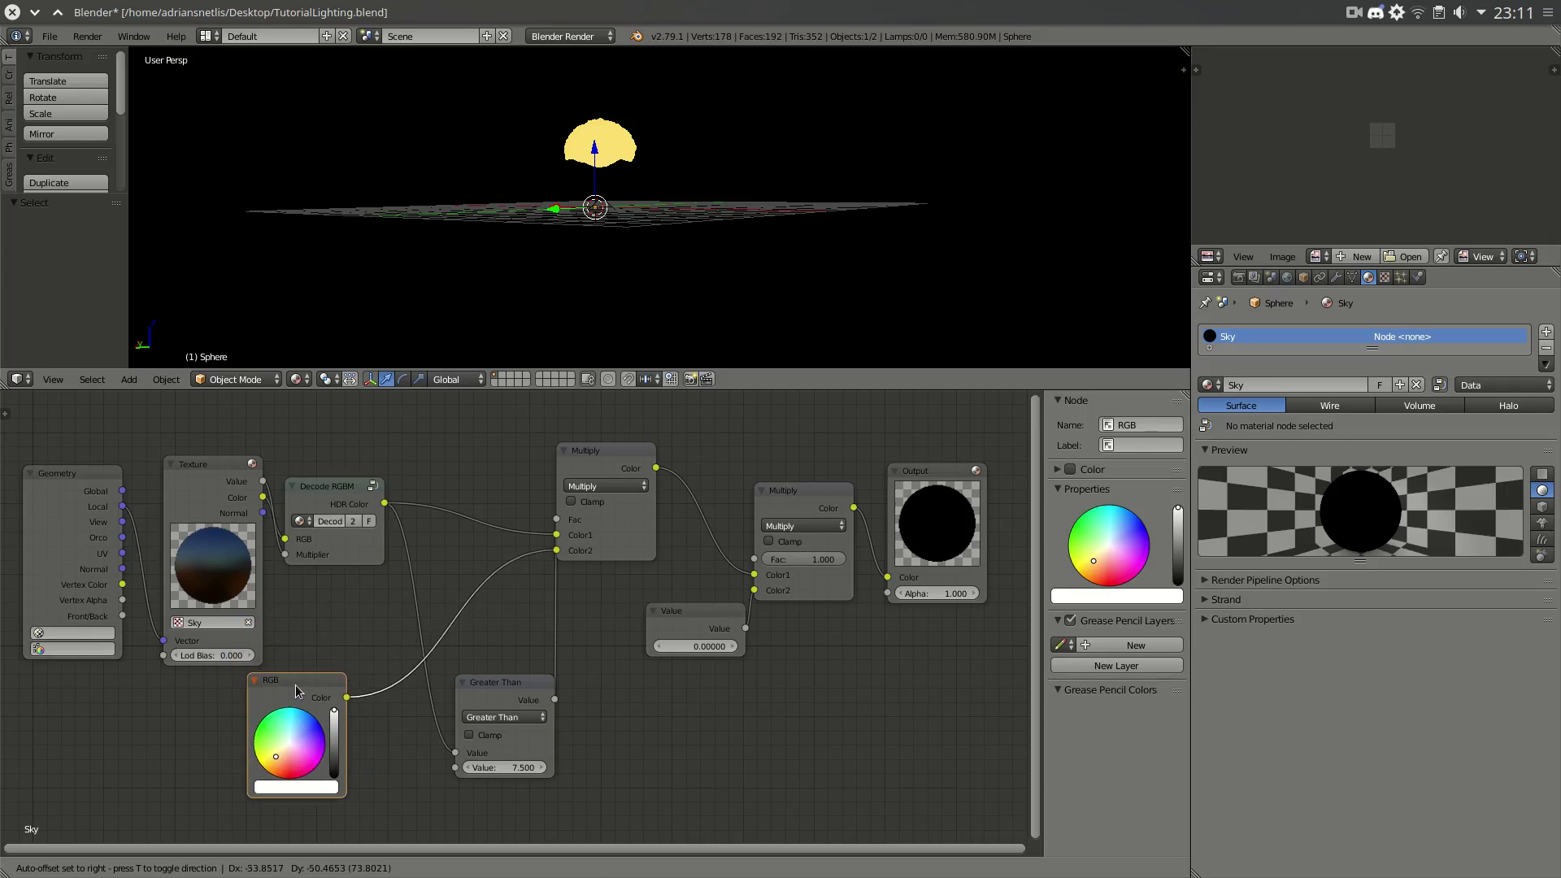
pyautogui.click(320, 645)
pyautogui.click(321, 743)
pyautogui.click(336, 693)
pyautogui.click(357, 679)
pyautogui.write('/')
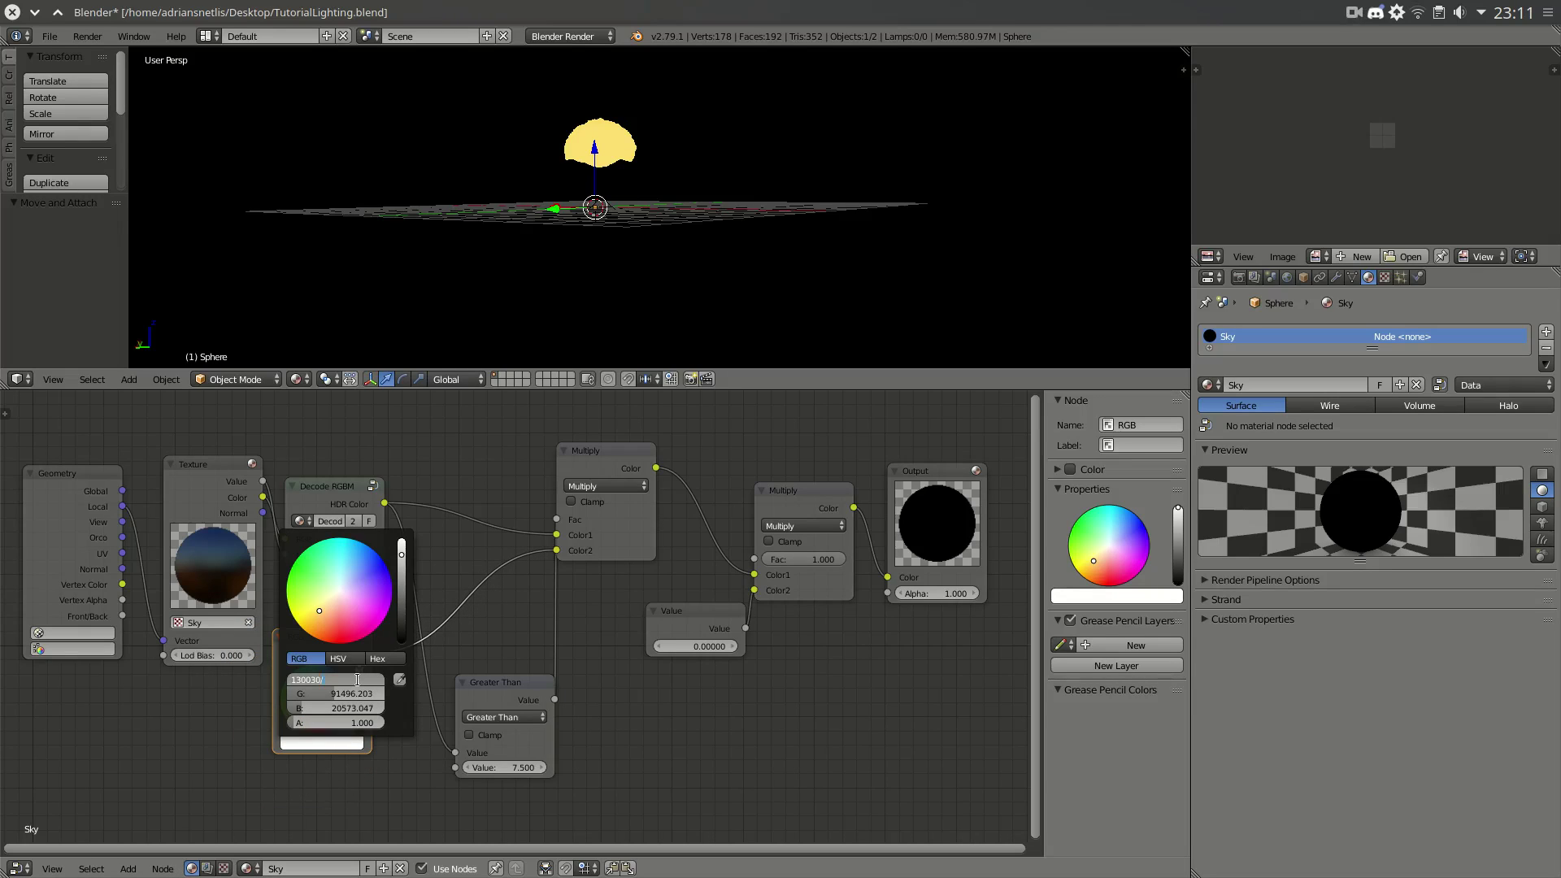
pyautogui.write('8')
pyautogui.press('Tab')
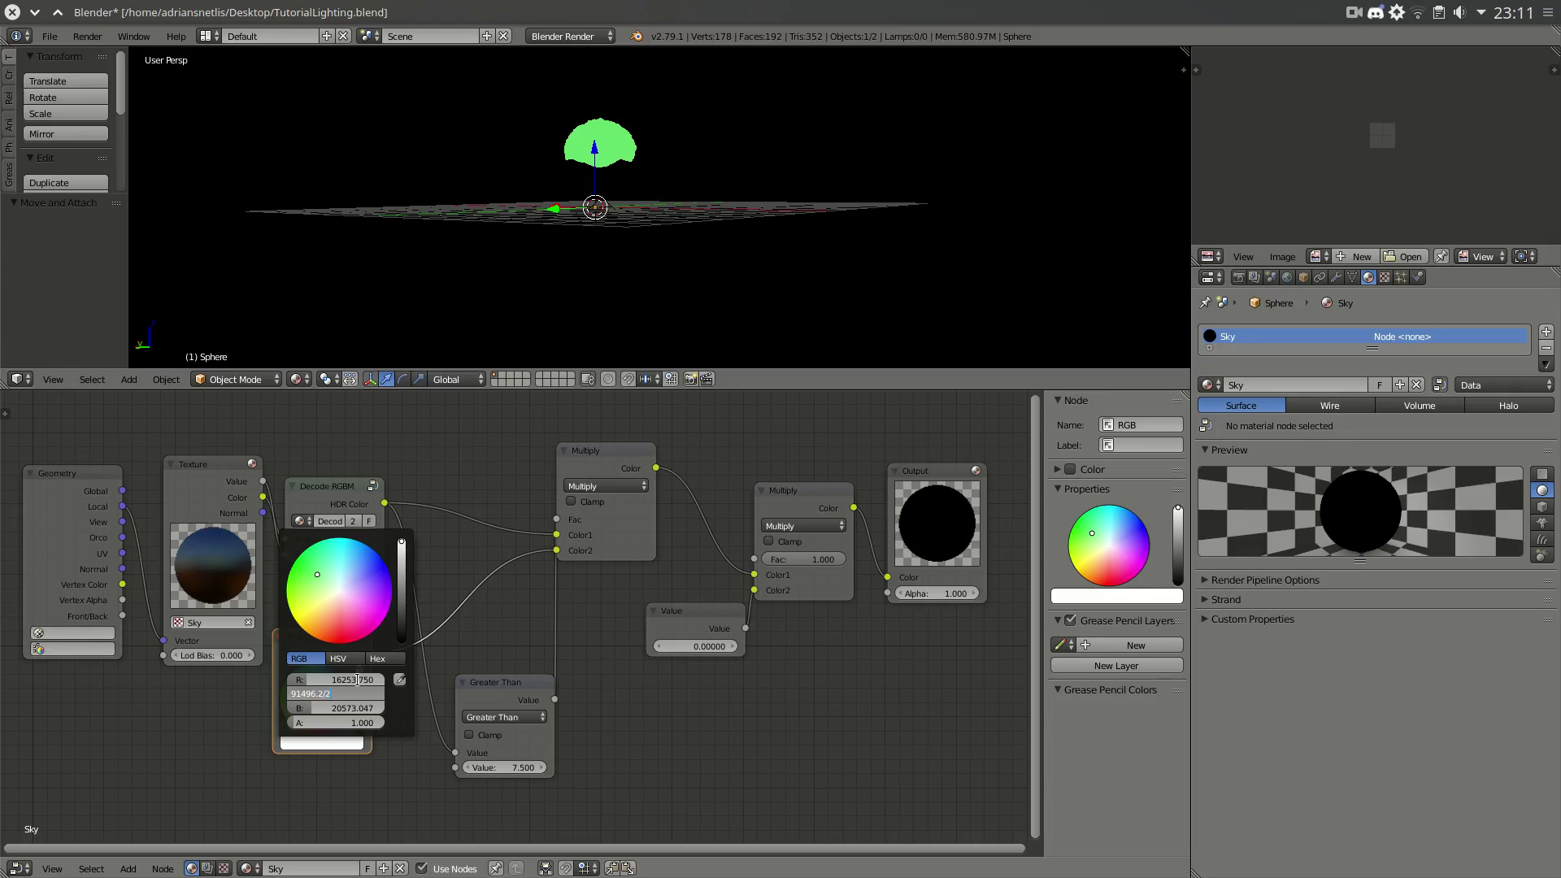
# - Divide the RGB node's G and B values by 8
pyautogui.write('/8')
pyautogui.press('Tab')
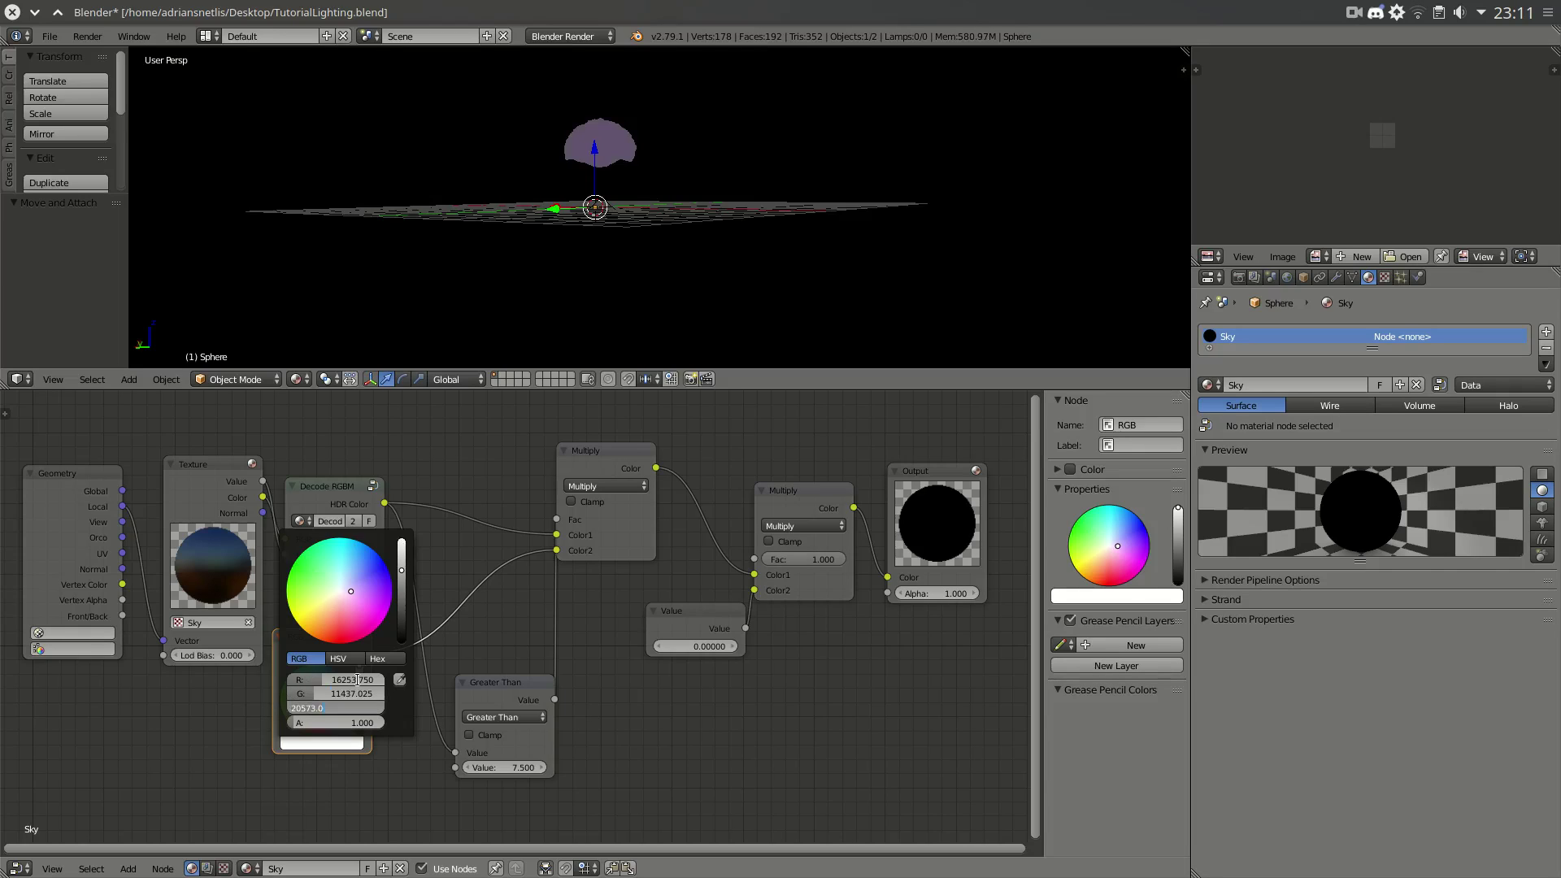
pyautogui.press('Return')
pyautogui.click(361, 707)
pyautogui.write('/8')
pyautogui.press('Return')
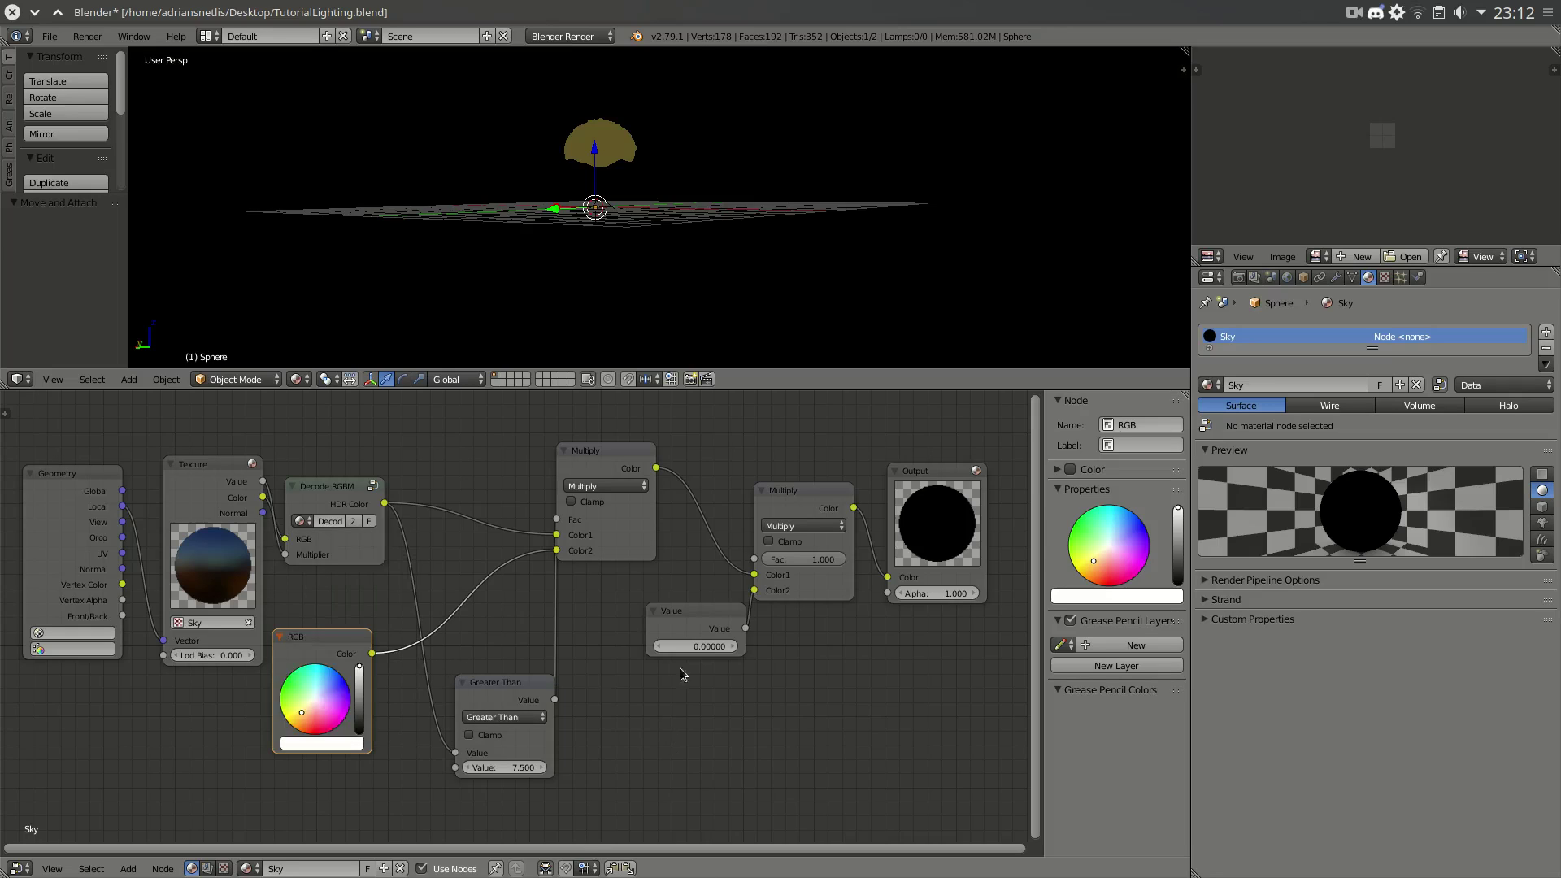
# - Move the Value node away from the final Multiply and link the masked sun Multiply directly to the Output colour
pyautogui.moveTo(702, 522); pyautogui.dragTo(618, 565, button='middle')
pyautogui.moveTo(617, 655); pyautogui.dragTo(567, 665)
pyautogui.moveTo(572, 512); pyautogui.dragTo(805, 621)
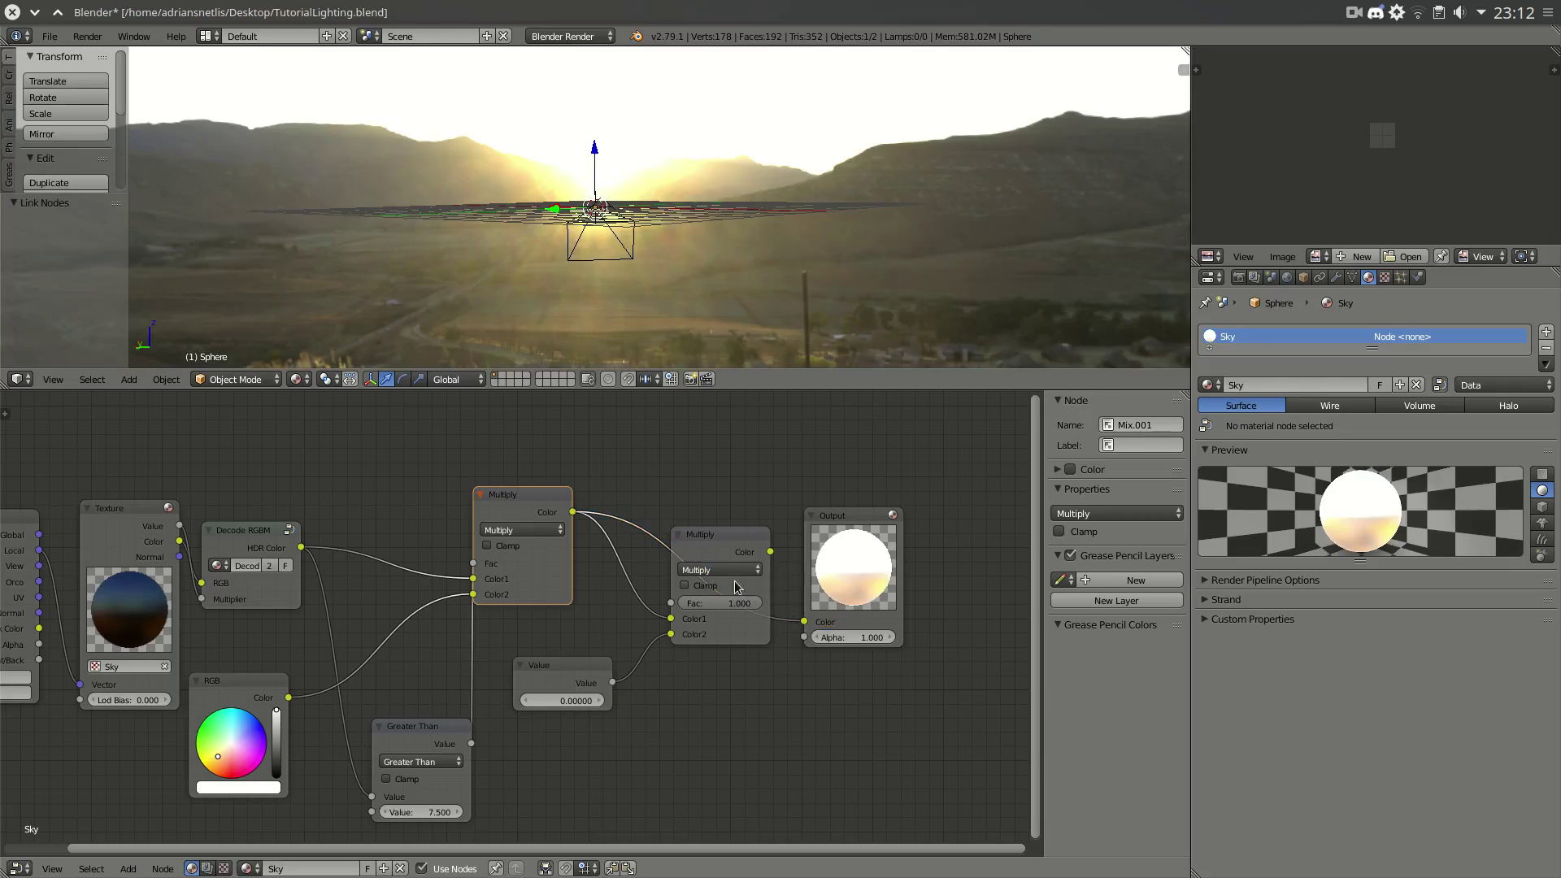
# - Link the final Multiply to the Output colour, set the Value node to 0.04 and examine the darkened sun disc
pyautogui.click(559, 671)
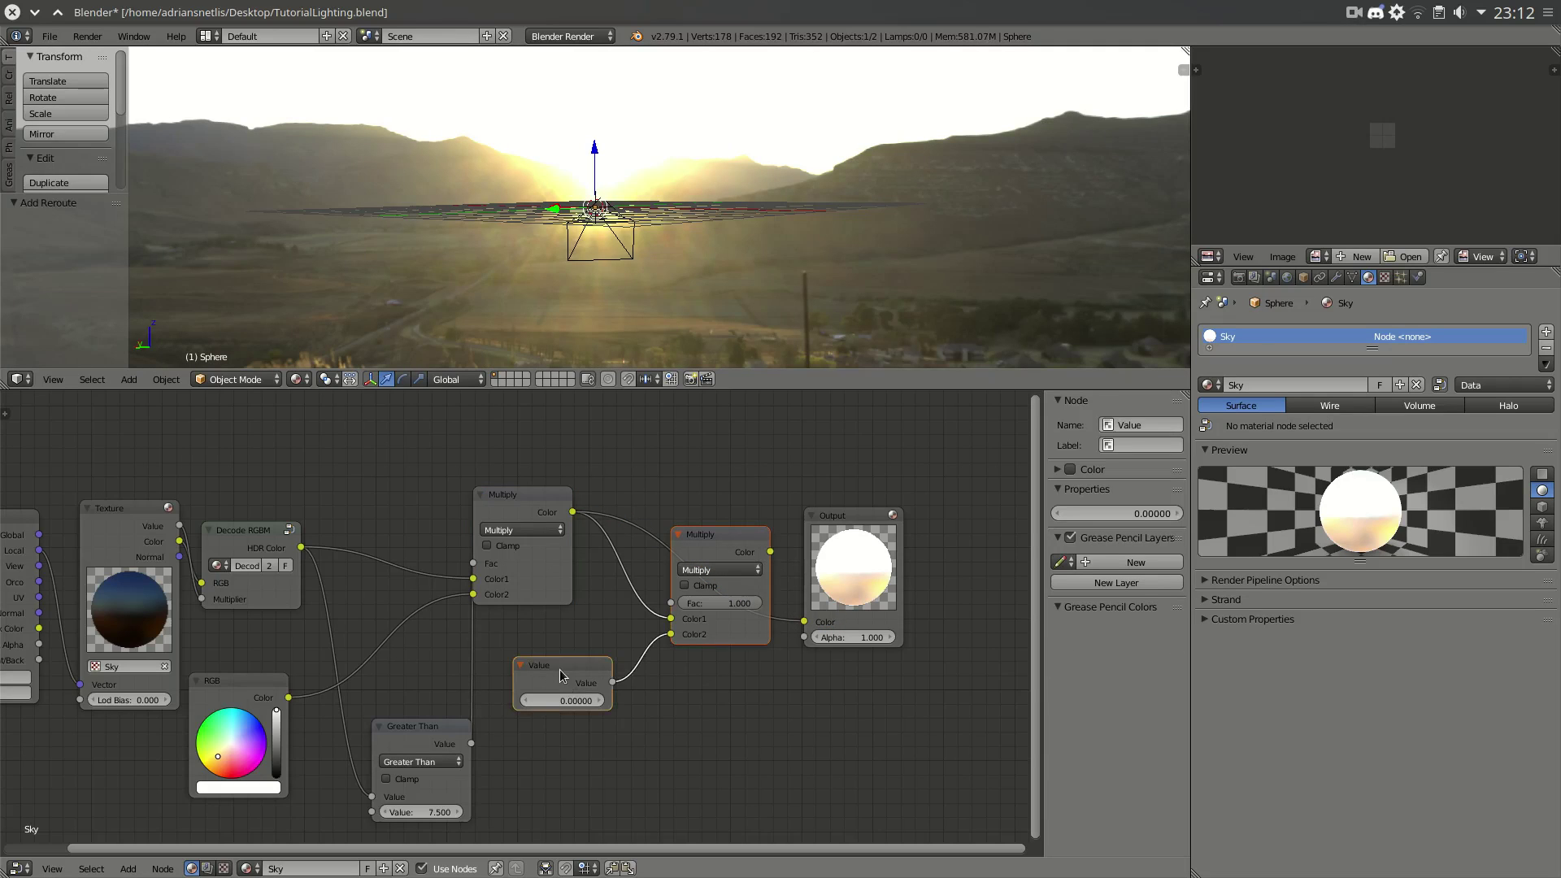
pyautogui.moveTo(772, 556); pyautogui.dragTo(804, 622)
pyautogui.moveTo(580, 711)
pyautogui.mouseDown()
pyautogui.moveTo(561, 712)
pyautogui.moveTo(583, 712)
pyautogui.mouseUp()
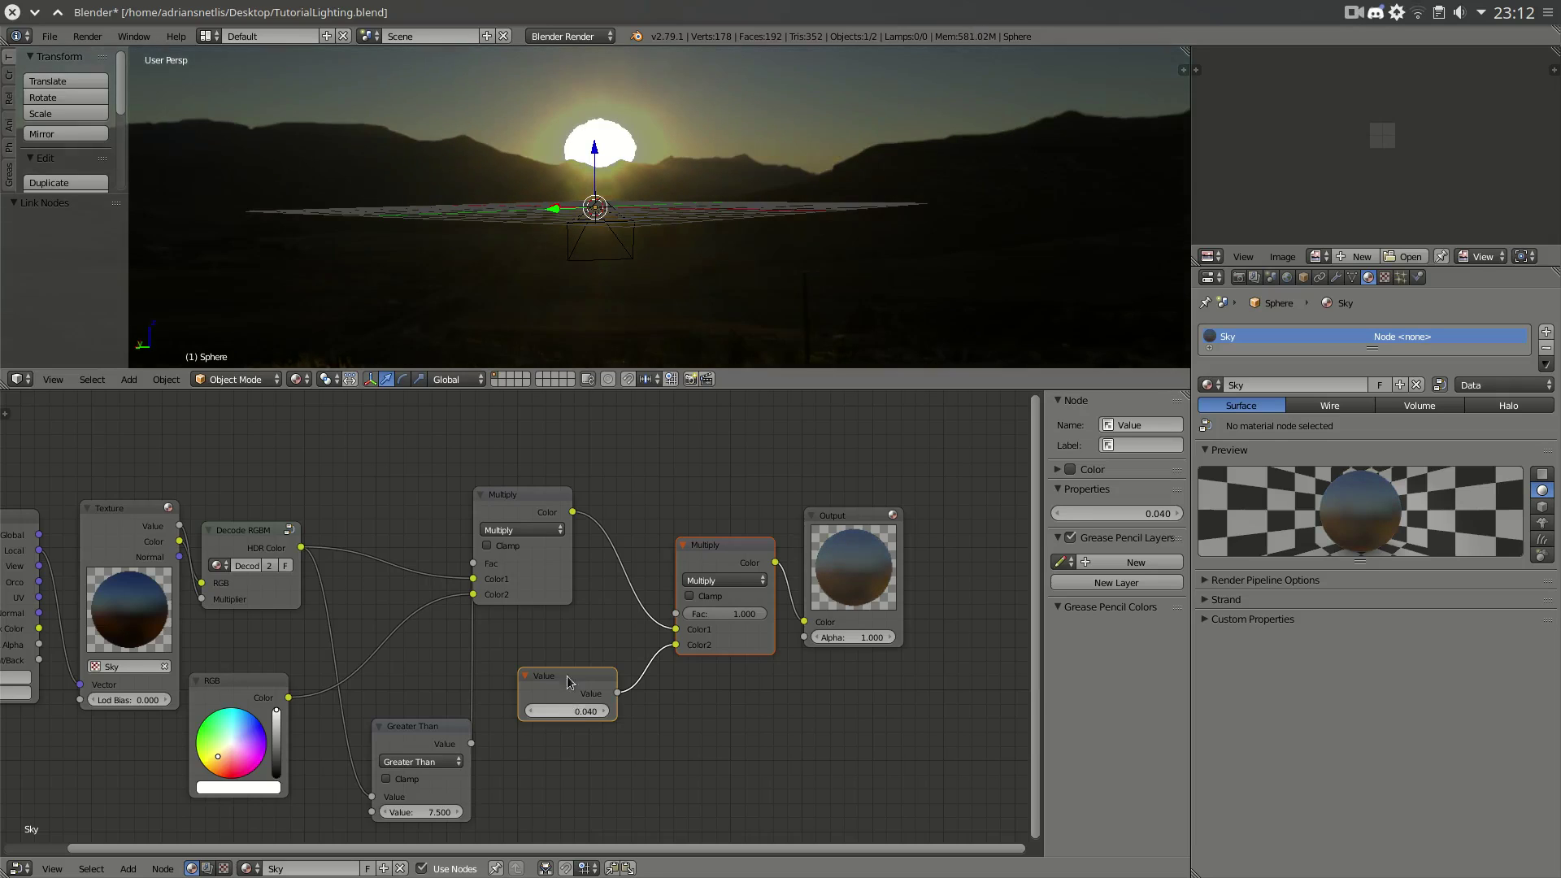
pyautogui.moveTo(617, 199); pyautogui.dragTo(585, 211, button='middle')
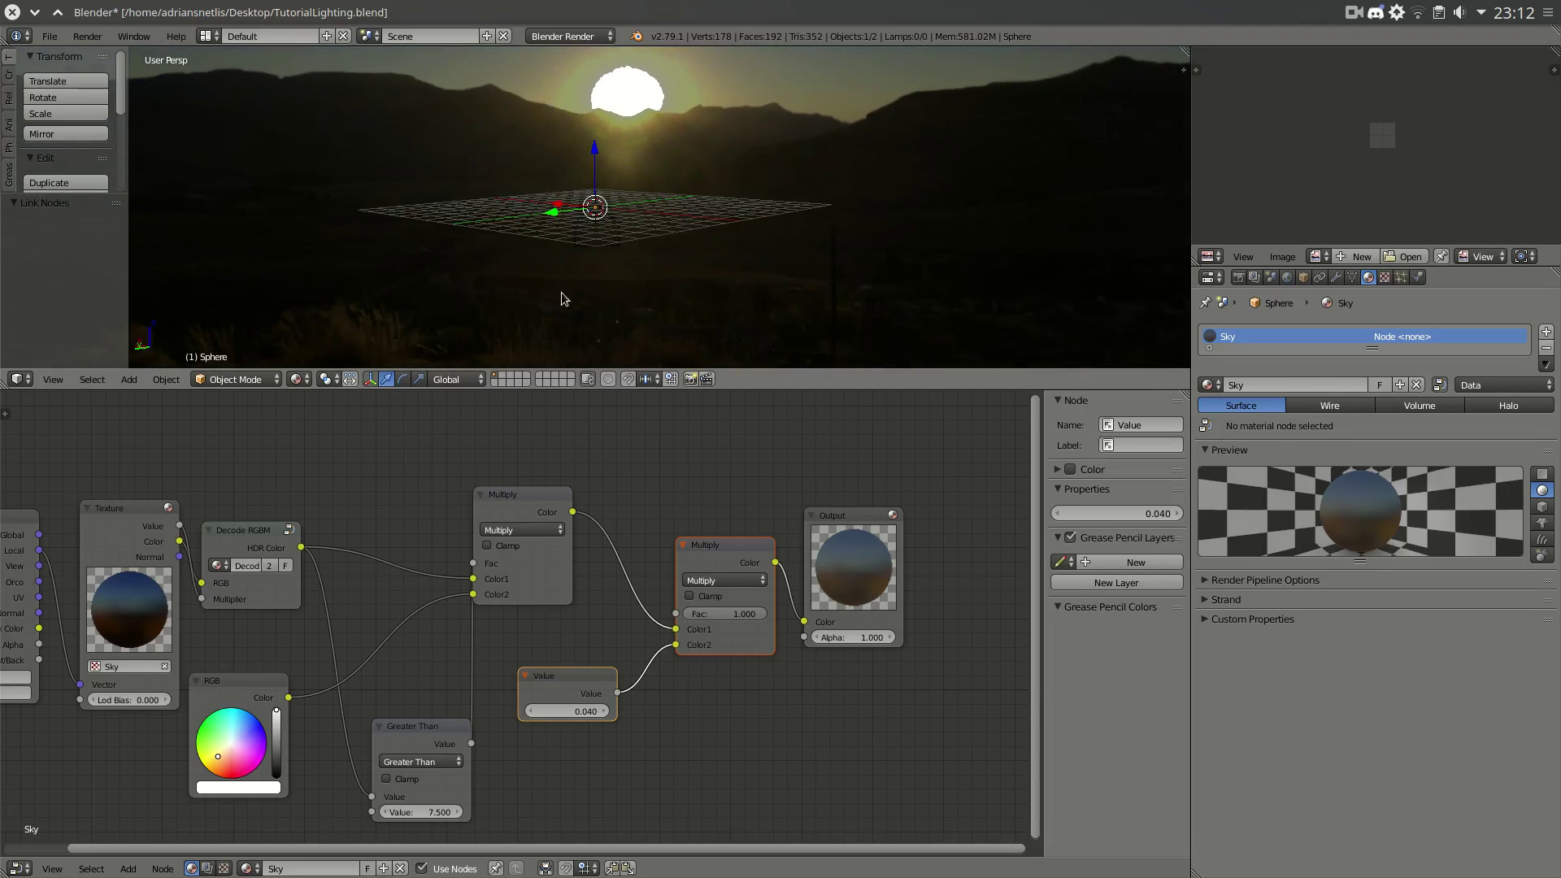
# - Try a multiplier of 0.4 in the Value node and adjust it to 0.33
pyautogui.click(585, 711)
pyautogui.write('0.4')
pyautogui.press('Return')
pyautogui.moveTo(585, 712); pyautogui.dragTo(567, 712)
# - Link the masked sun Multiply directly to the Output colour and delete the final Multiply and Value nodes
pyautogui.moveTo(574, 511); pyautogui.dragTo(803, 621)
pyautogui.click(704, 560)
pyautogui.keyDown('shift'); pyautogui.click(582, 667); pyautogui.keyUp('shift')
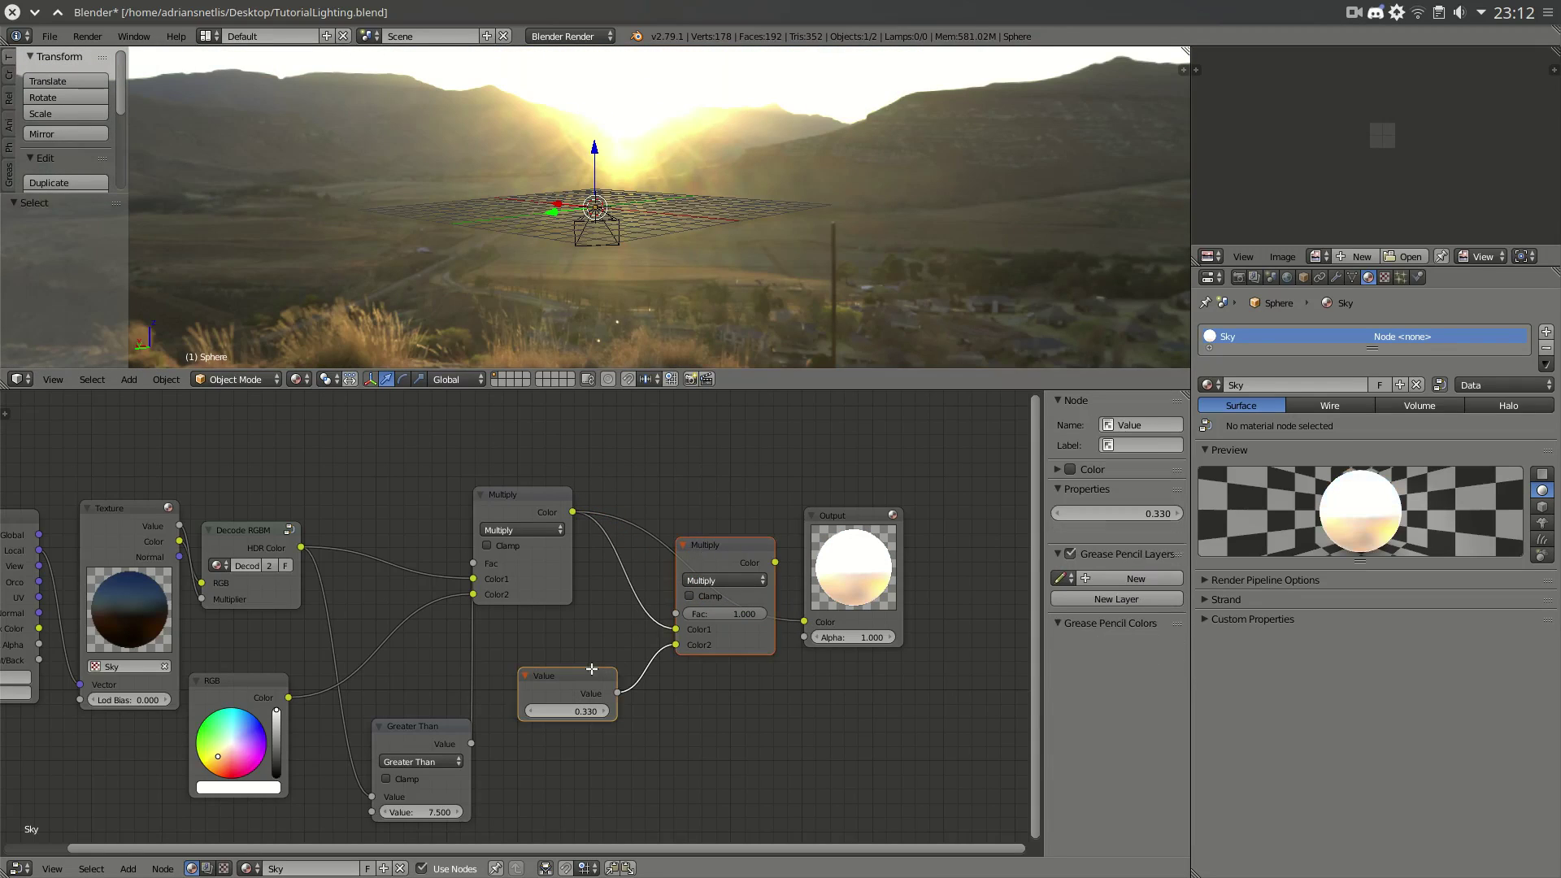
pyautogui.press('x')
# - Rearrange the Output, Multiply, Greater Than and RGB nodes into a more compact layout
pyautogui.scroll(-1, 670, 508)
pyautogui.moveTo(831, 581); pyautogui.dragTo(597, 541)
pyautogui.moveTo(491, 524); pyautogui.dragTo(513, 593)
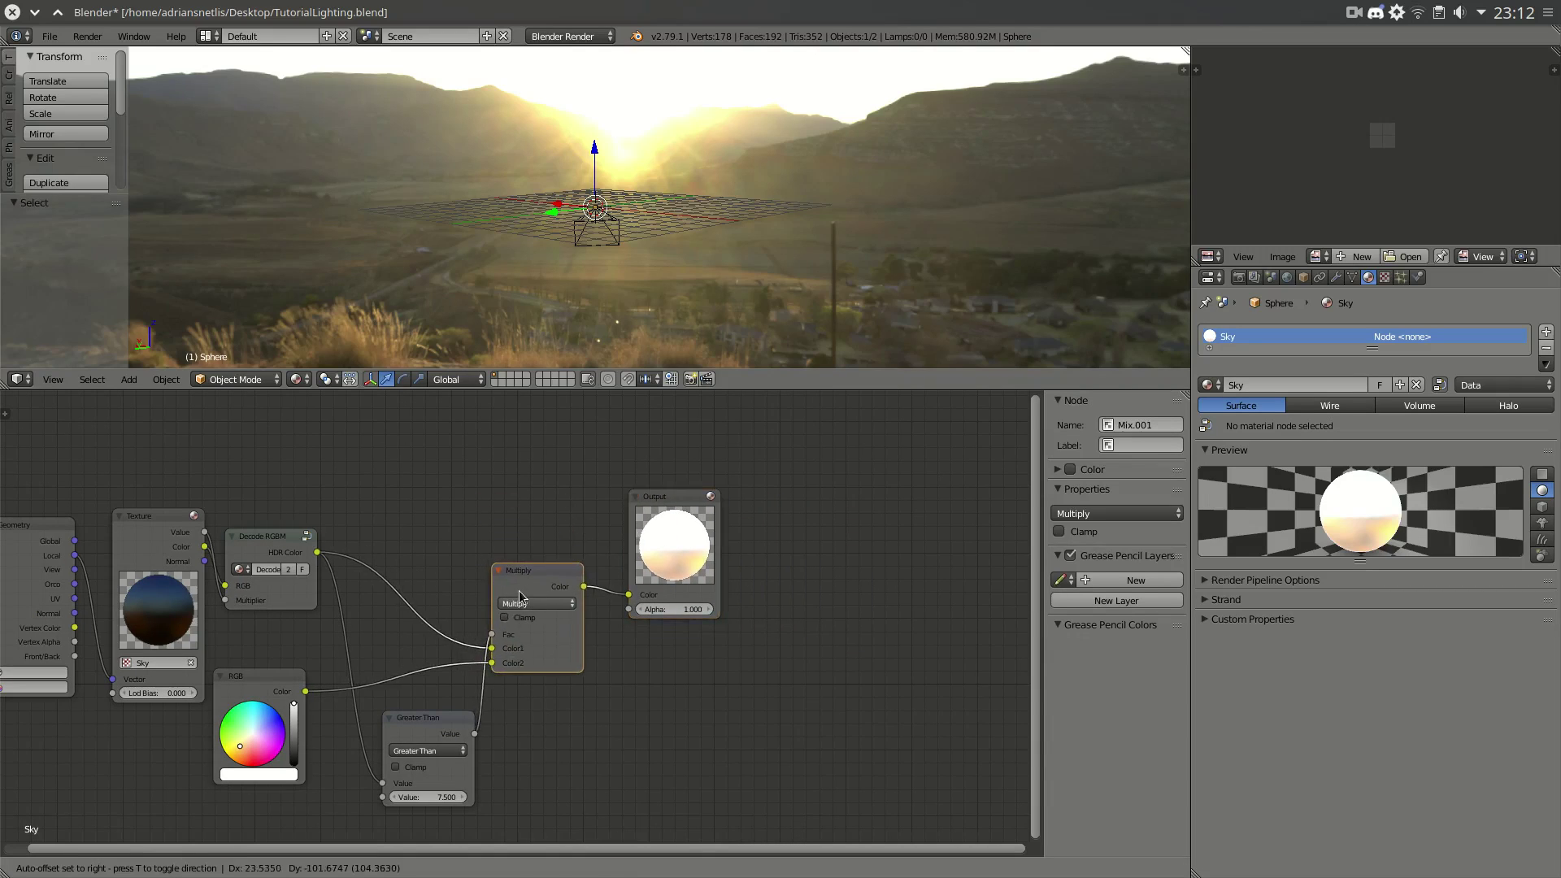
pyautogui.moveTo(423, 719); pyautogui.dragTo(450, 692)
pyautogui.moveTo(248, 687); pyautogui.dragTo(290, 680)
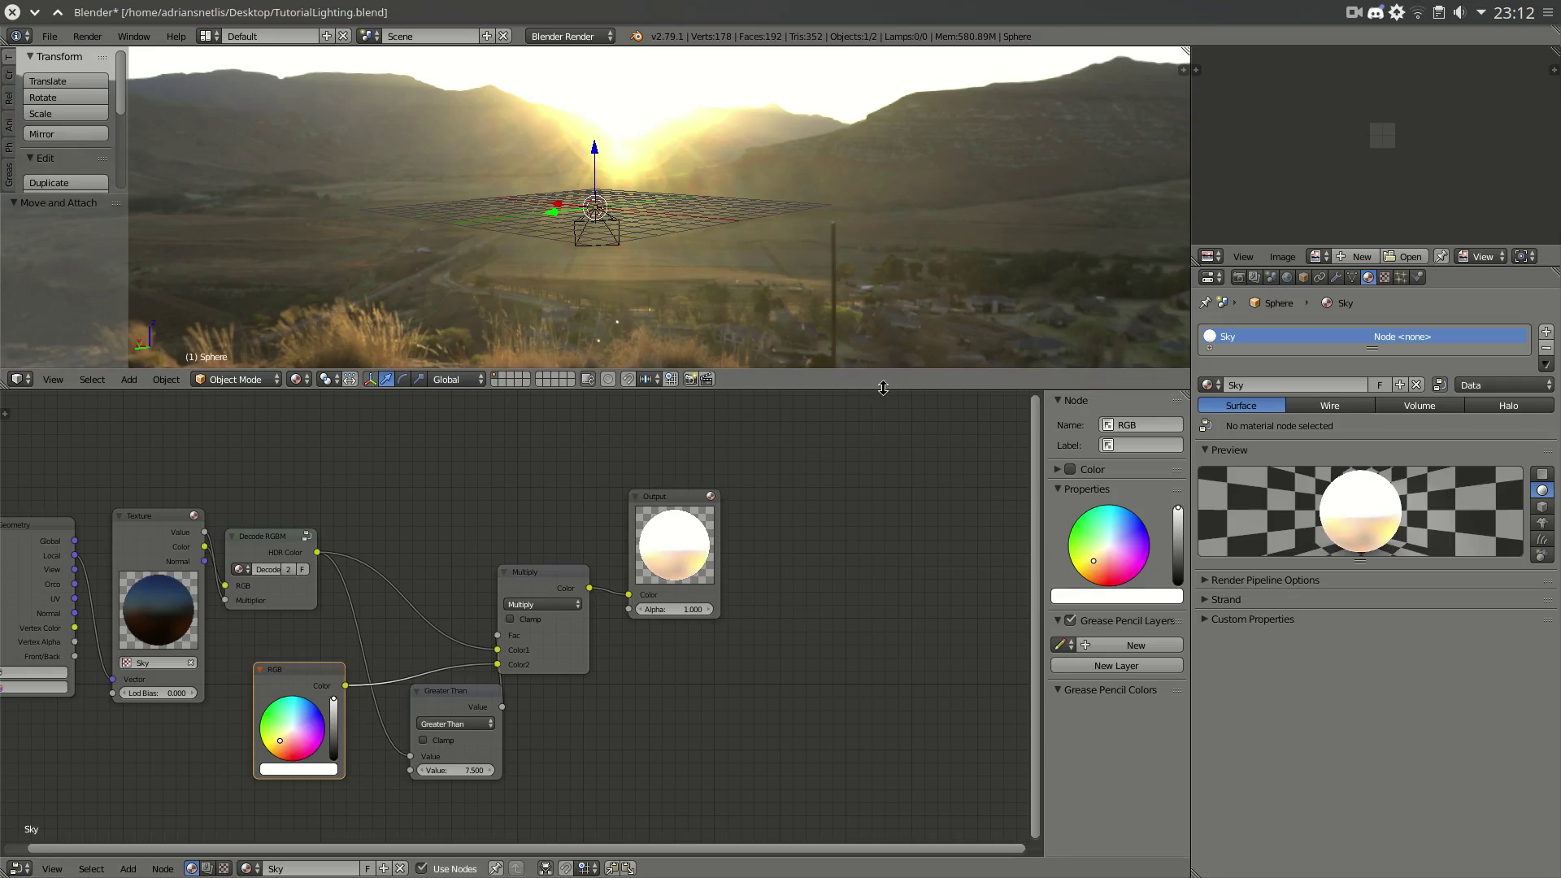
# - Enlarge the 3D view by shrinking the node editor and delete the camera from the scene
pyautogui.moveTo(881, 393); pyautogui.dragTo(880, 621)
pyautogui.moveTo(732, 366); pyautogui.dragTo(665, 359, button='middle')
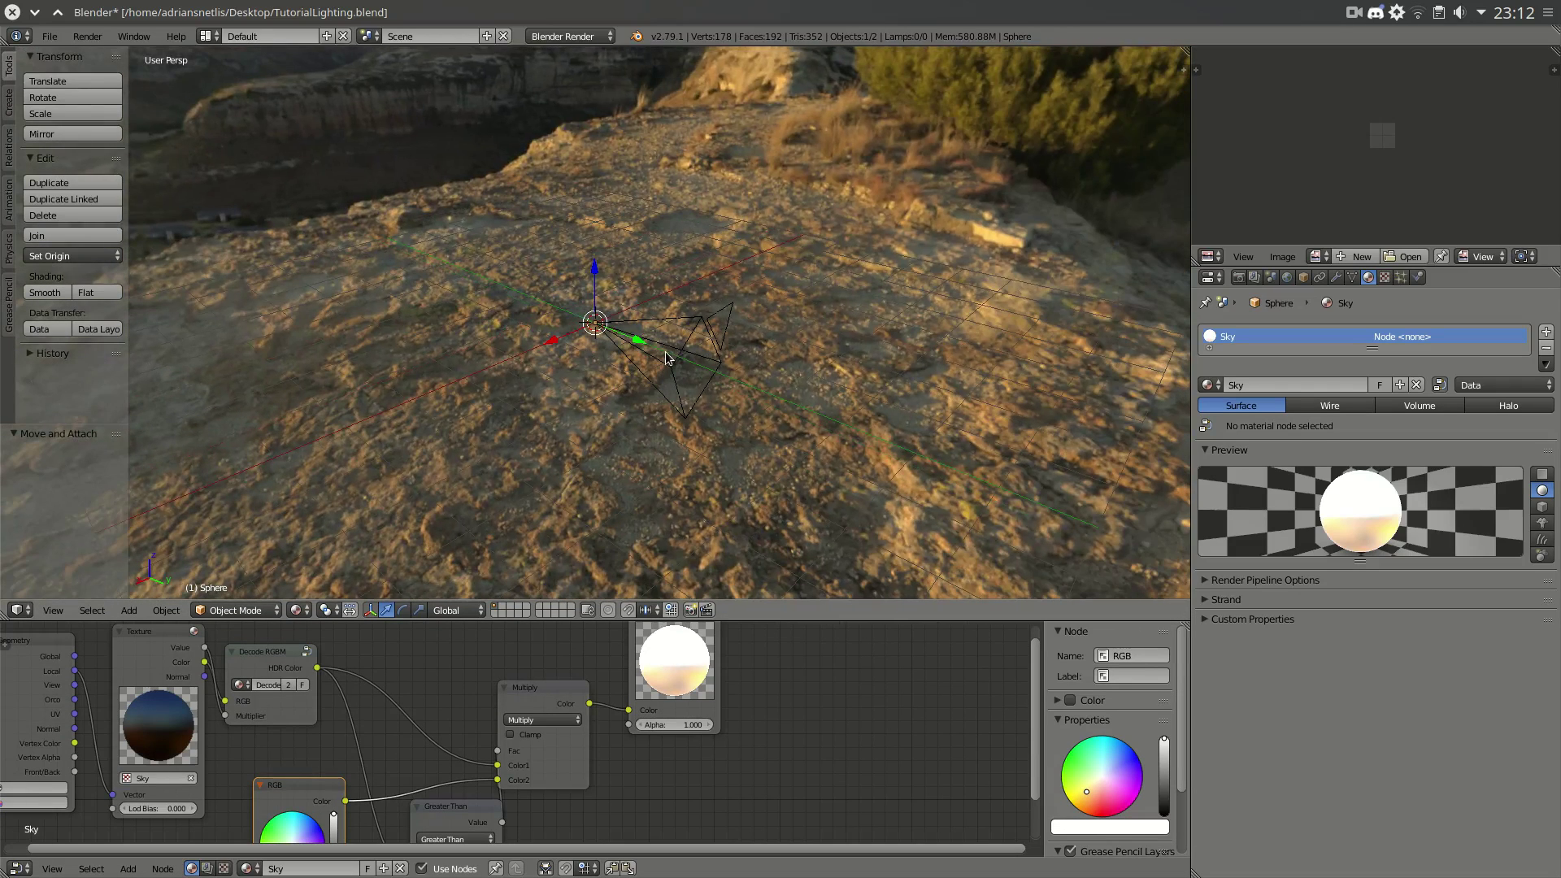
pyautogui.rightClick(702, 364)
pyautogui.press('x')
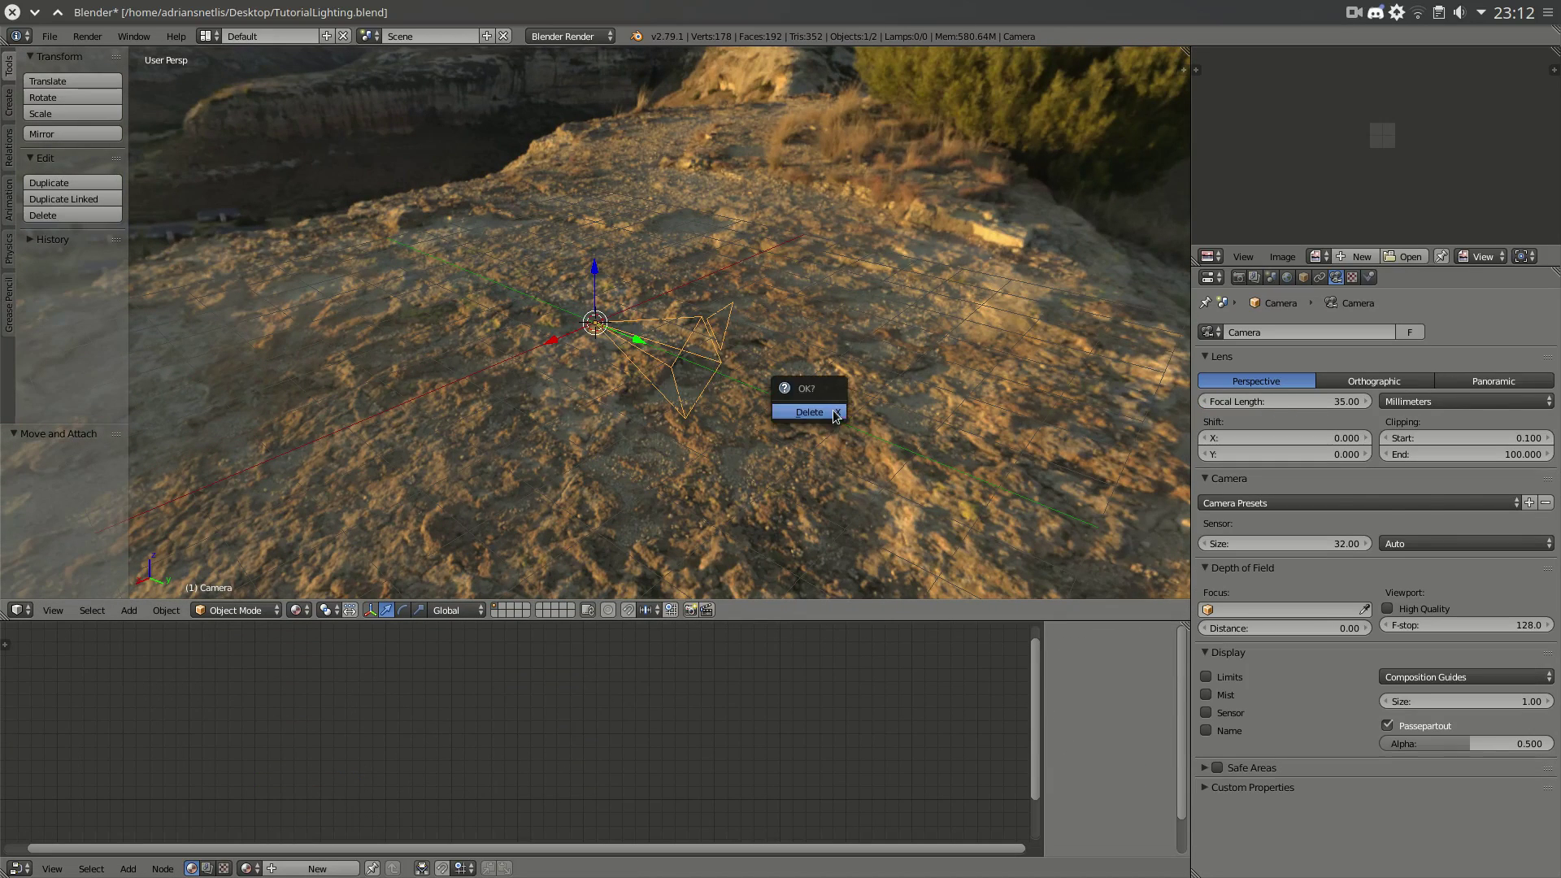
pyautogui.click(829, 418)
# - Save the scene over the existing TutorialLighting.blend file
pyautogui.moveTo(485, 293); pyautogui.dragTo(564, 278, button='middle')
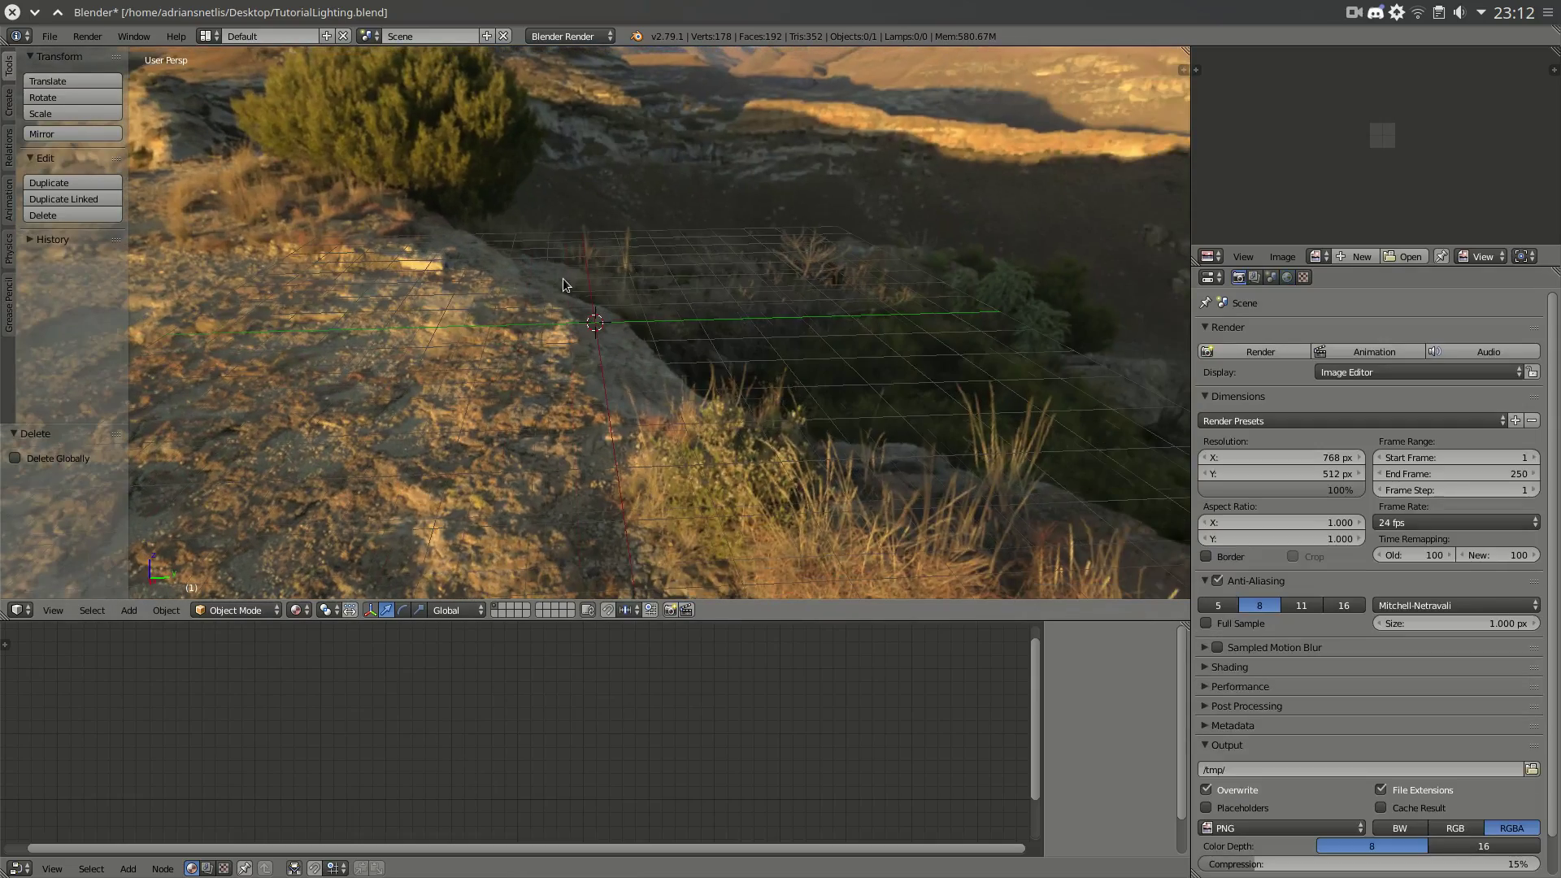
pyautogui.hotkey('ctrl', 's')
pyautogui.click(634, 345)
# - Inspect the finished sky sphere from several directions, including the sun and the ground
pyautogui.moveTo(851, 395); pyautogui.dragTo(581, 358, button='middle')
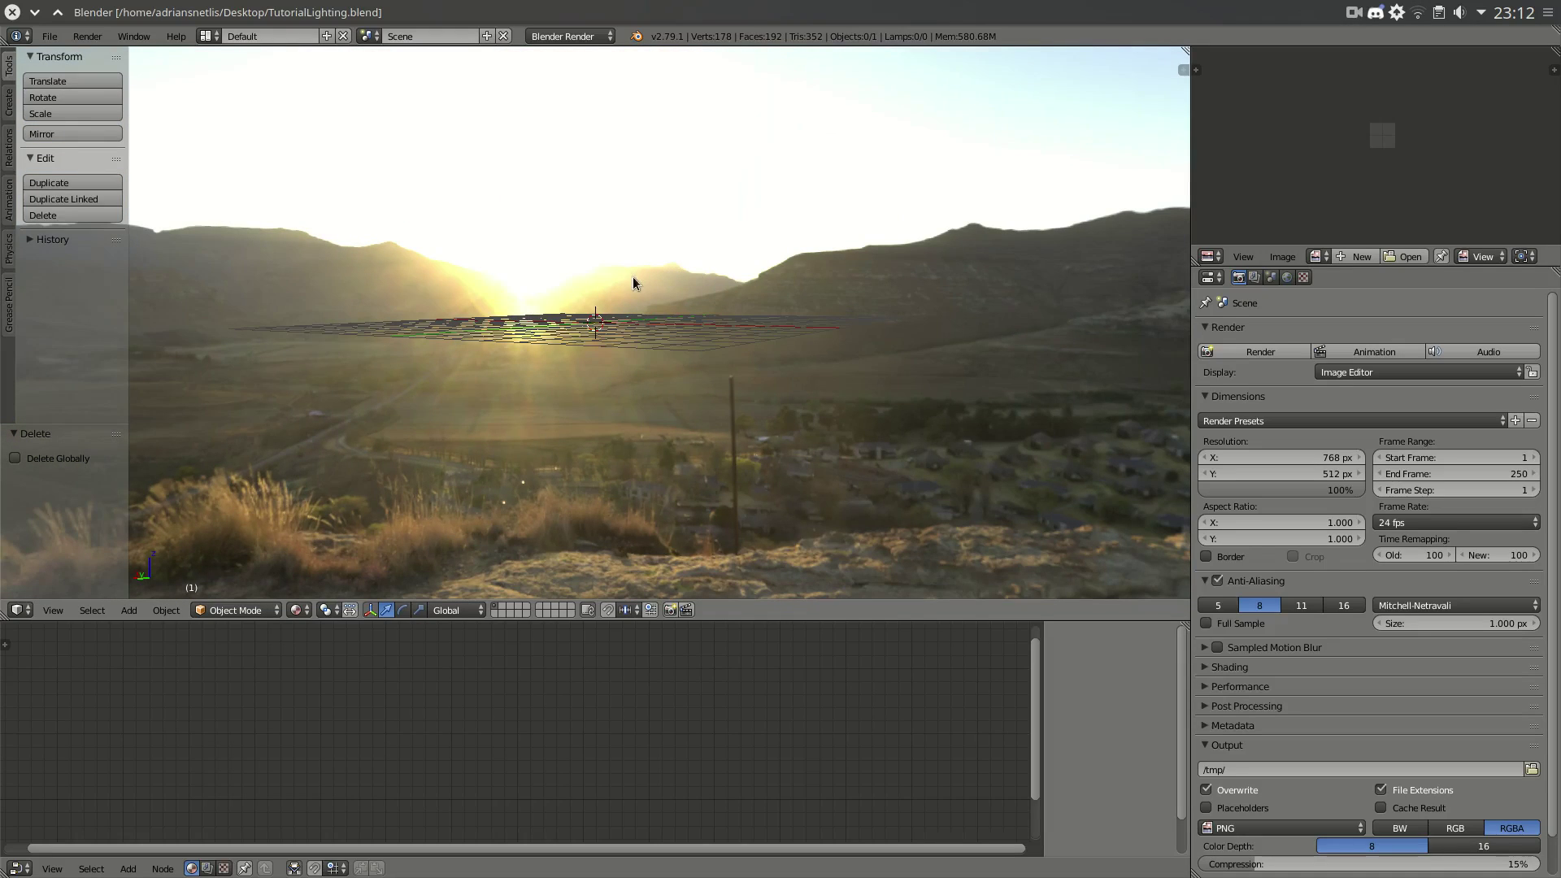
pyautogui.moveTo(568, 315); pyautogui.dragTo(634, 305, button='middle')
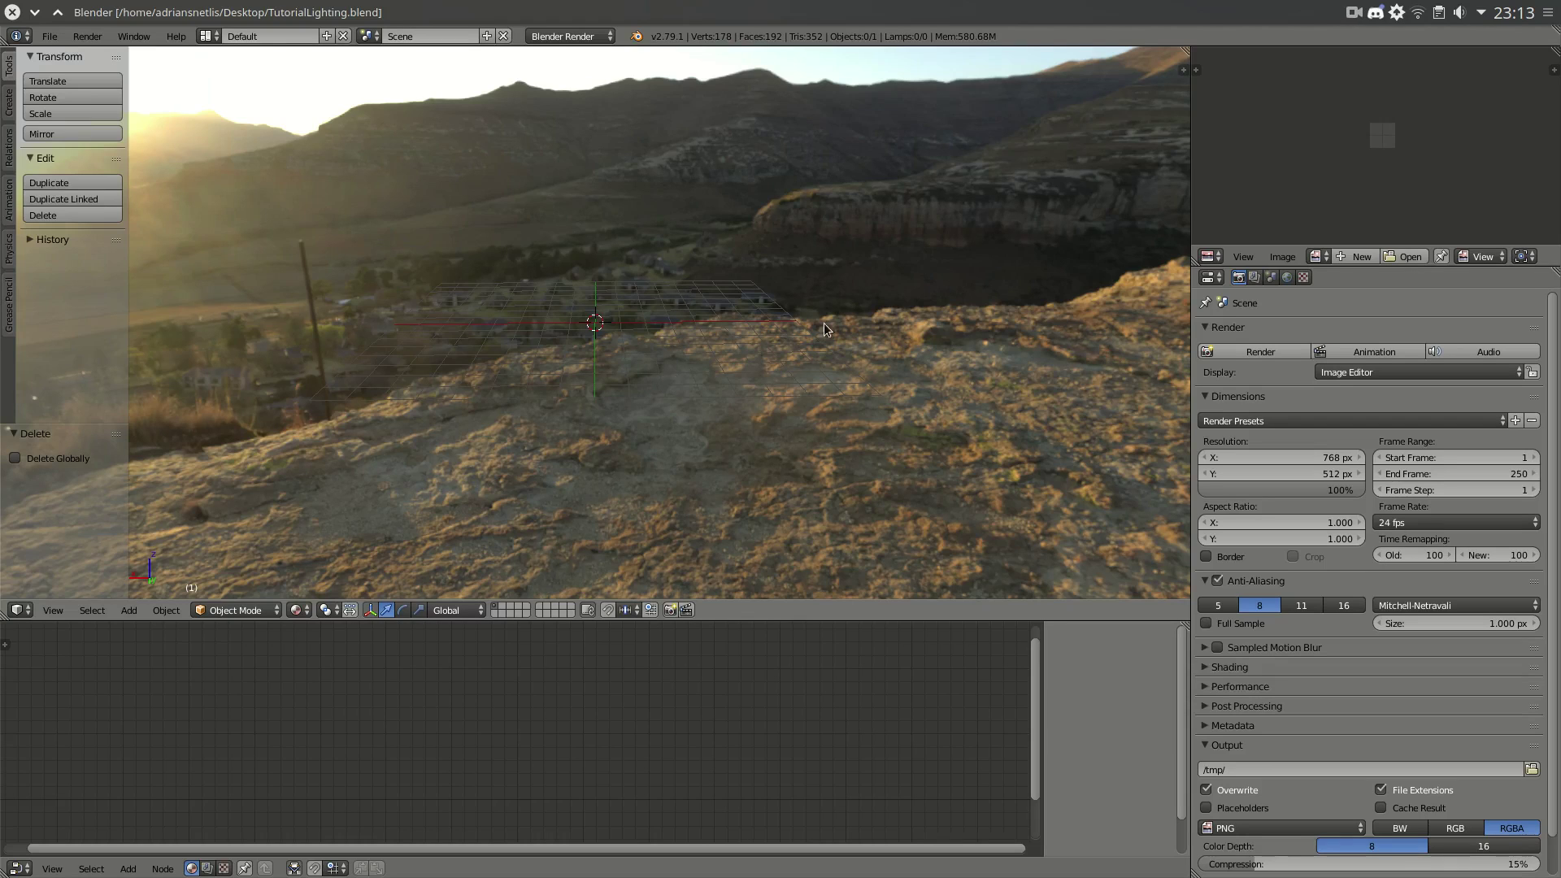
pyautogui.moveTo(784, 319); pyautogui.dragTo(896, 207, button='middle')
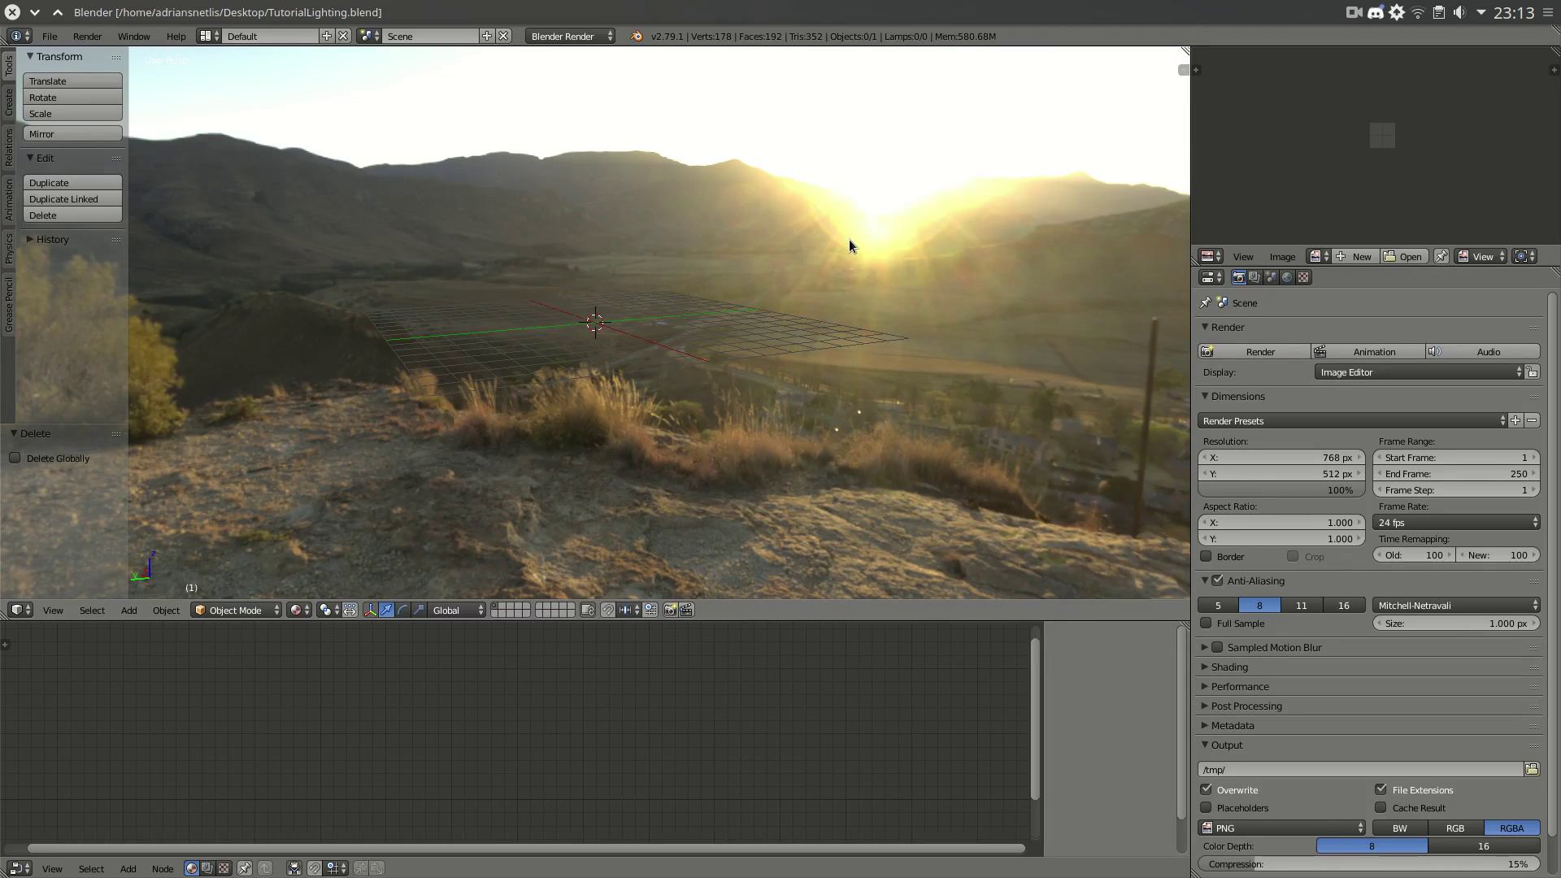
pyautogui.moveTo(850, 240); pyautogui.dragTo(596, 265, button='middle')
pyautogui.moveTo(833, 339); pyautogui.dragTo(1151, 281, button='middle')
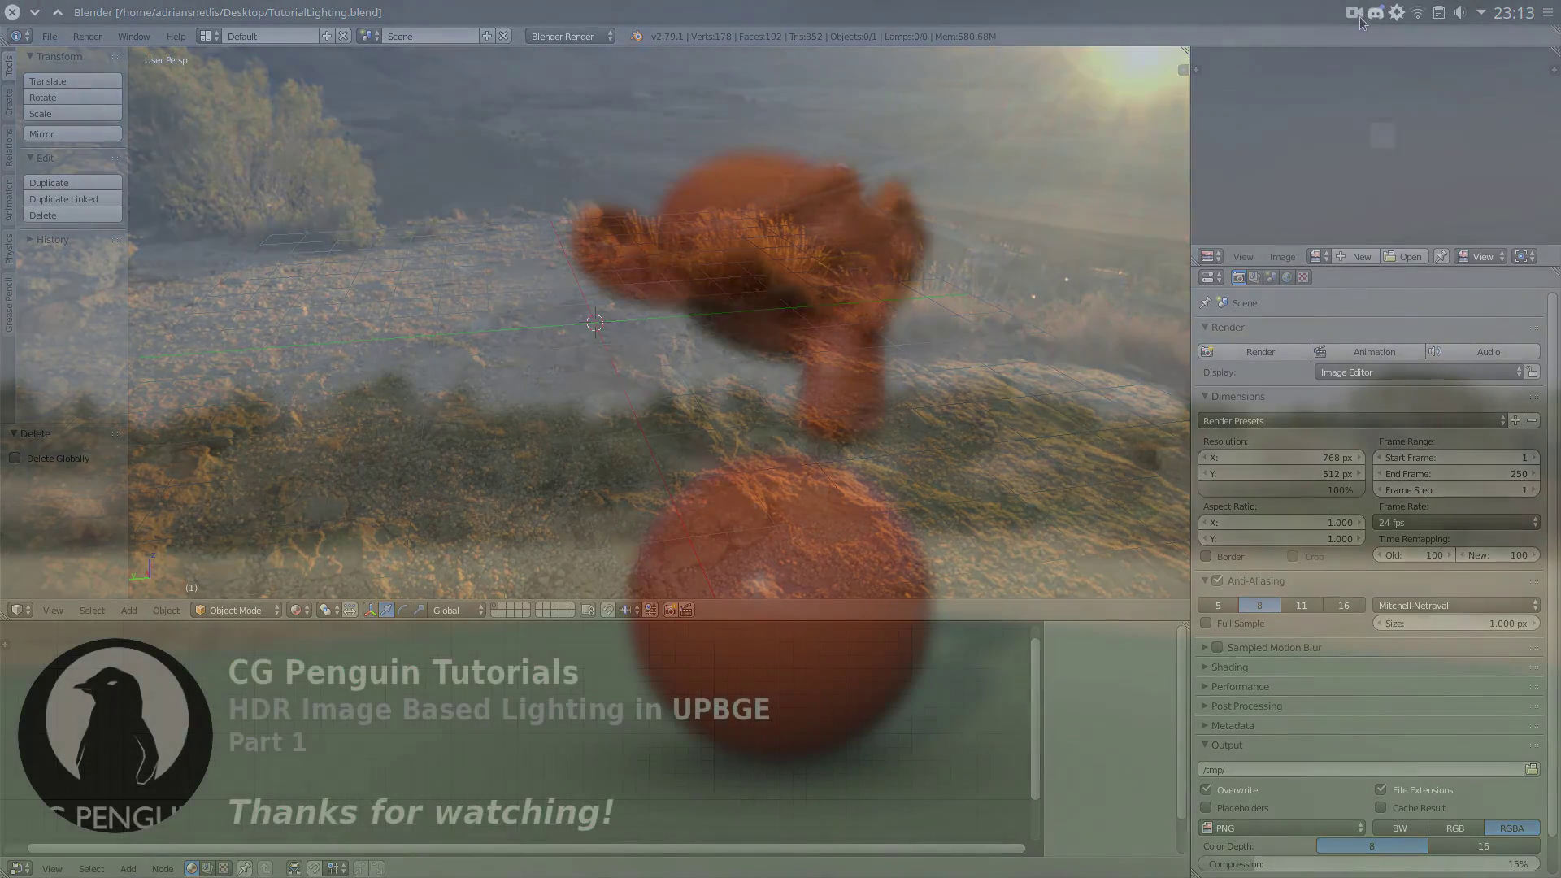